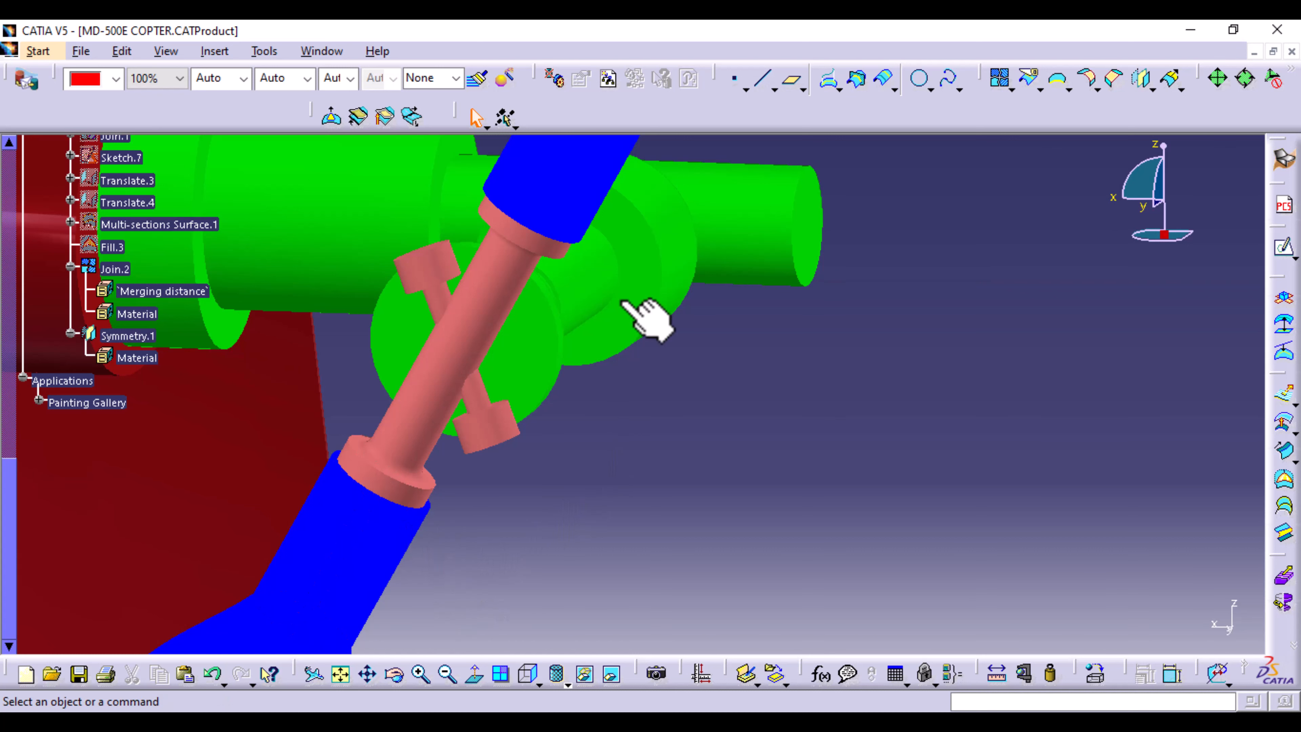
- Examine the rotor hub and linkage photo on page 11 of the spec sheet PDF in the browser, and return to CATIA
middle_click_drag(734, 378, 722, 525)
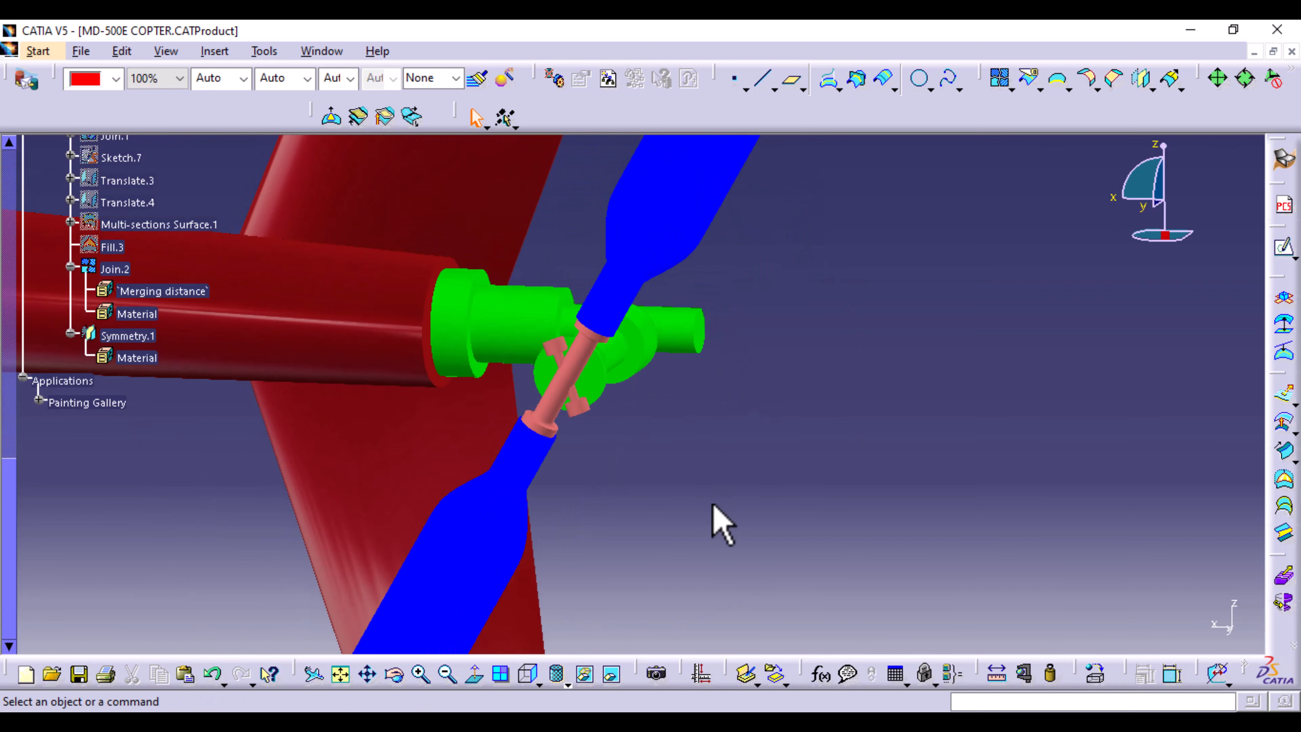
key("alt+Tab")
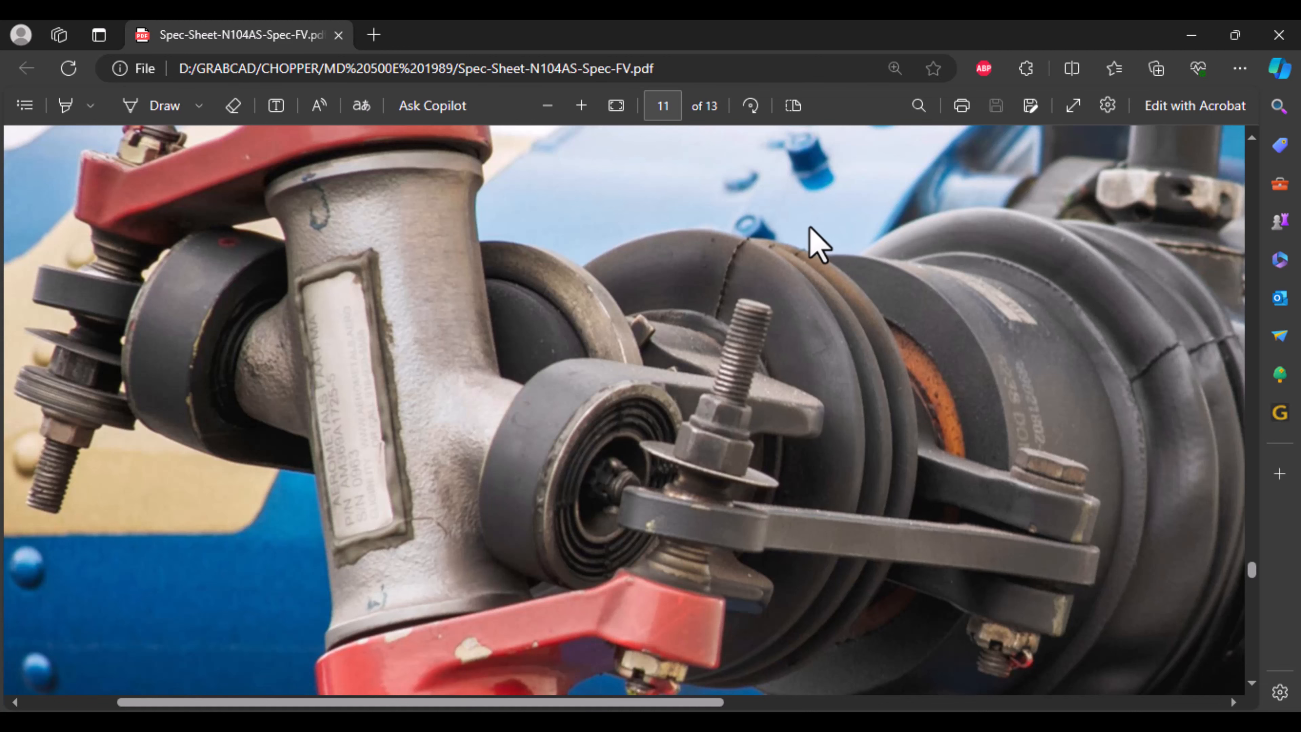
key("alt+Tab")
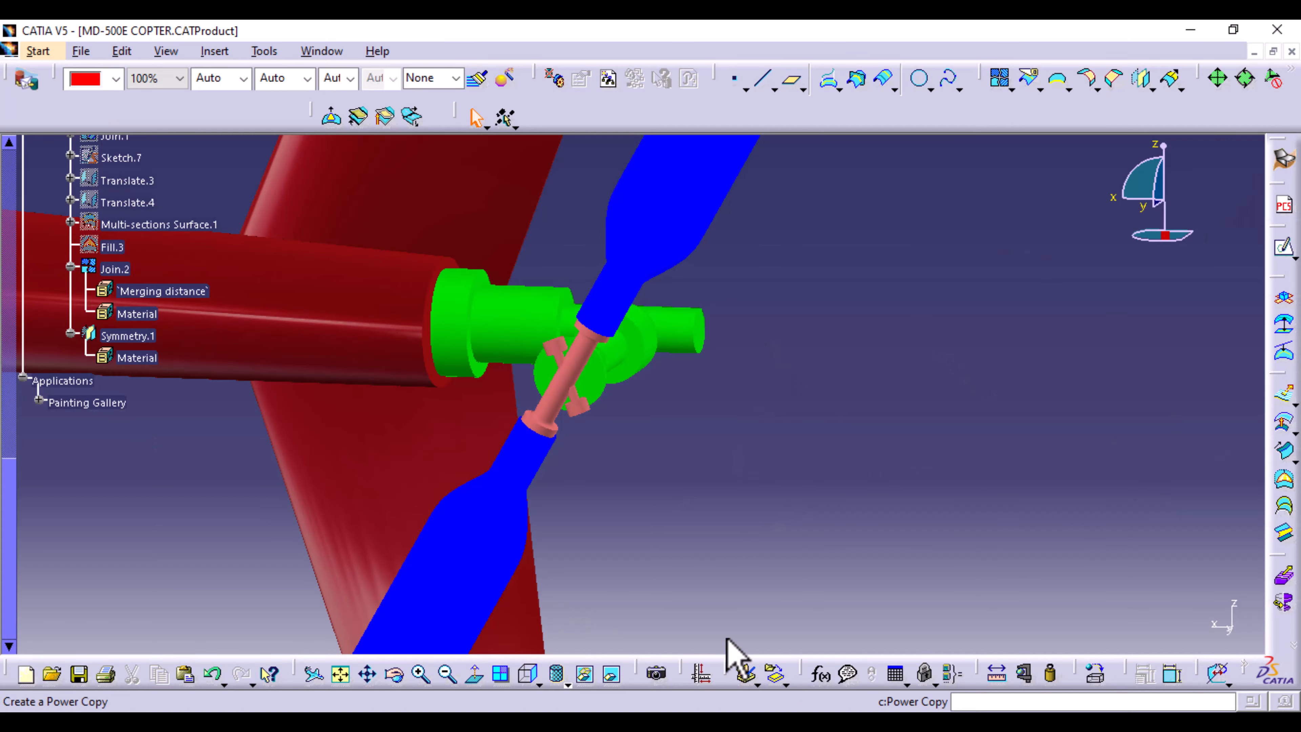
- Show Sketch.3, the profile sketch behind the green stepped tail rotor shaft
middle_click_drag(646, 482, 645, 515)
left_click(538, 681)
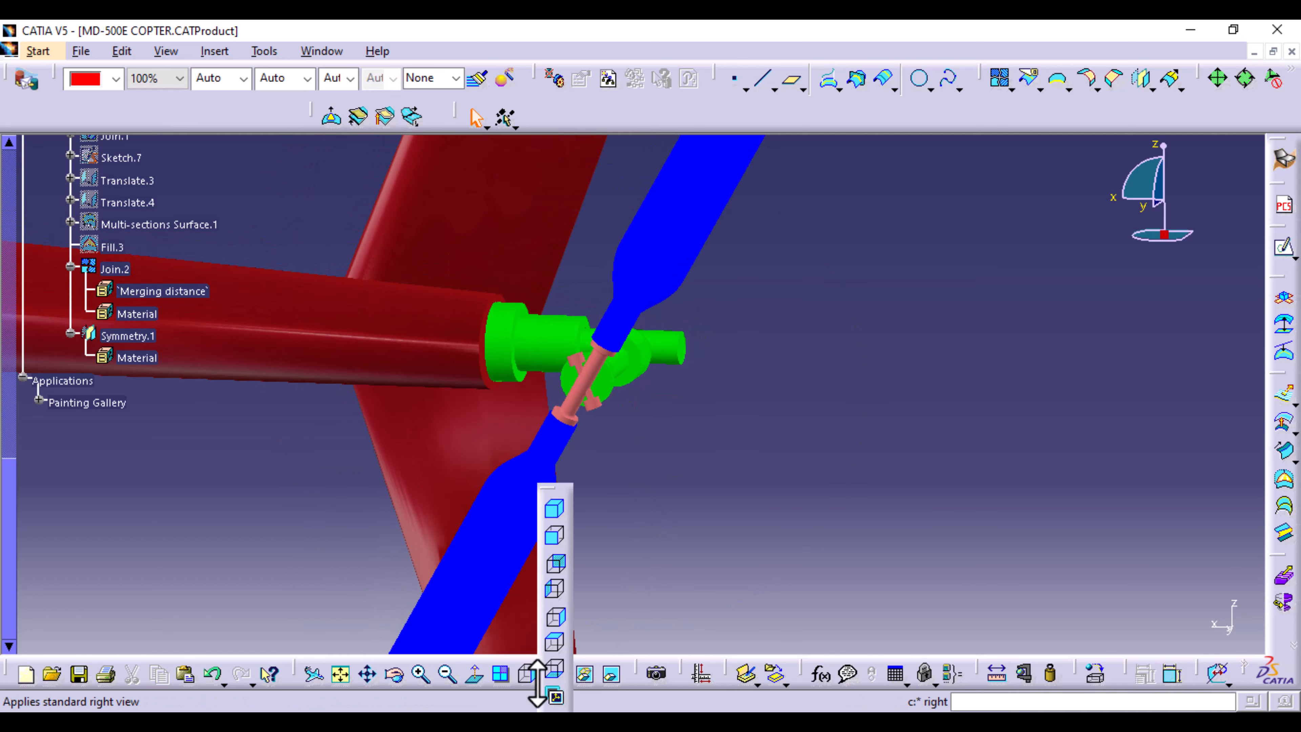
left_click(564, 573)
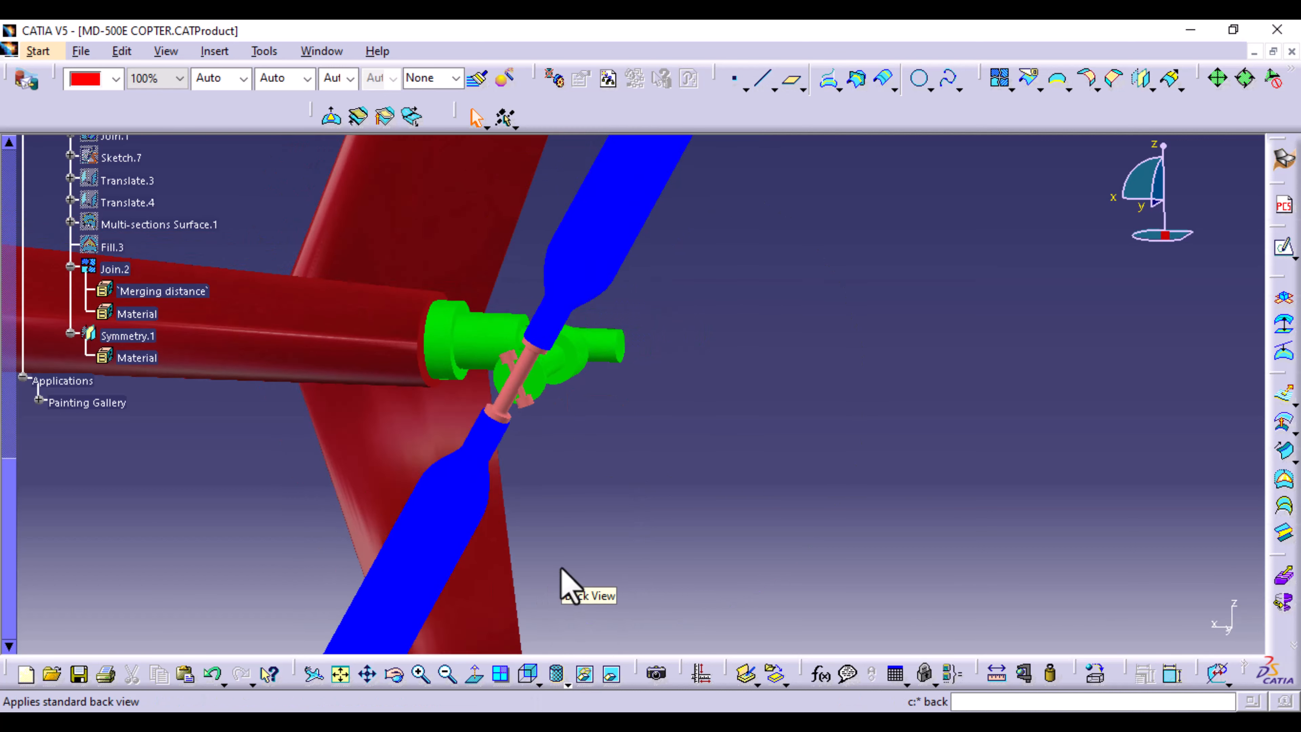
middle_click_drag(440, 541, 1096, 552)
middle_click_drag(448, 484, 562, 727)
middle_click_drag(599, 569, 732, 604, "ctrl")
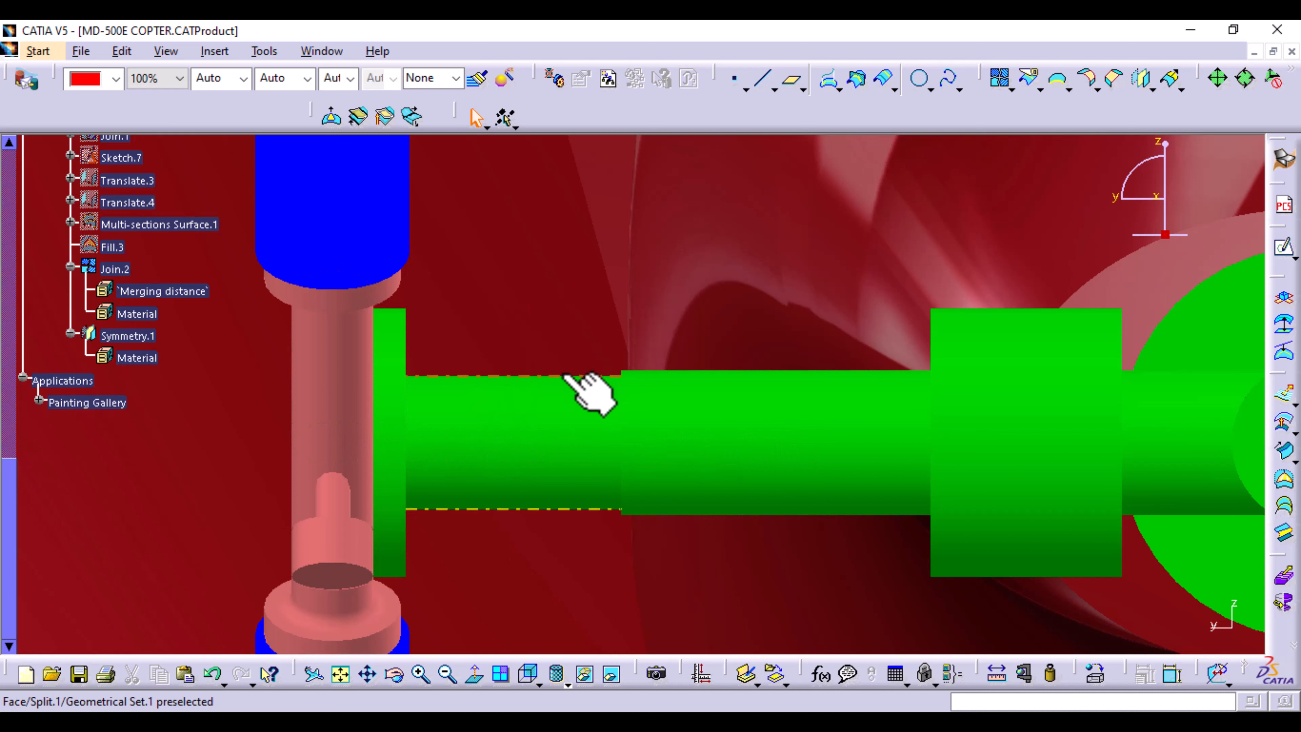
left_click(755, 406)
scroll(148, 323, "up", 3)
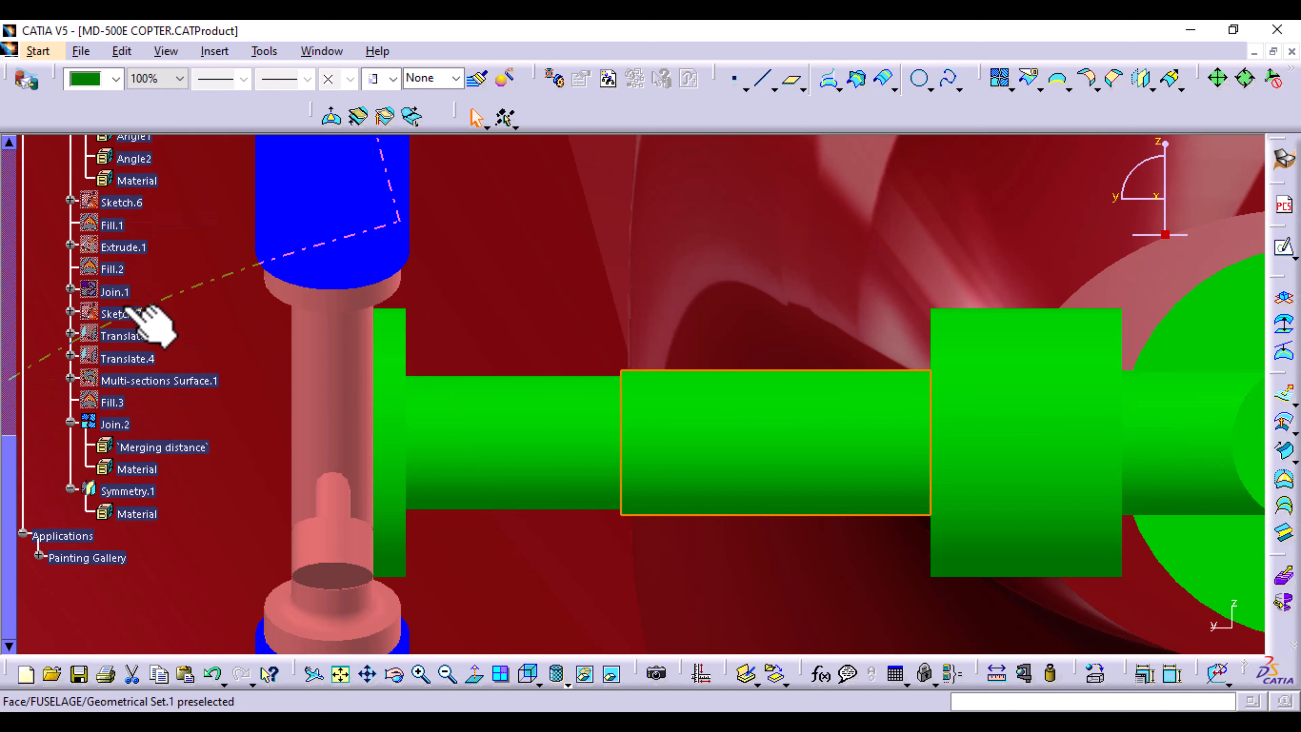
scroll(148, 323, "up", 15)
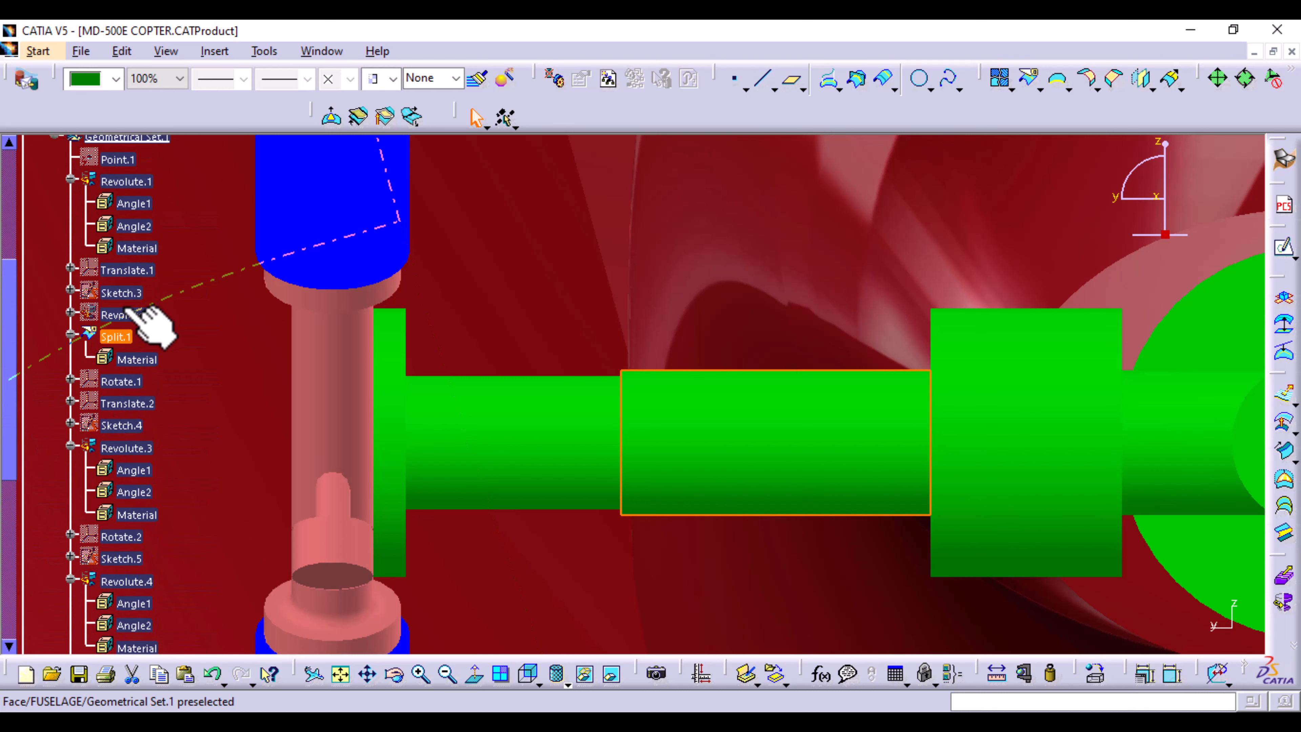
scroll(153, 326, "up", 1)
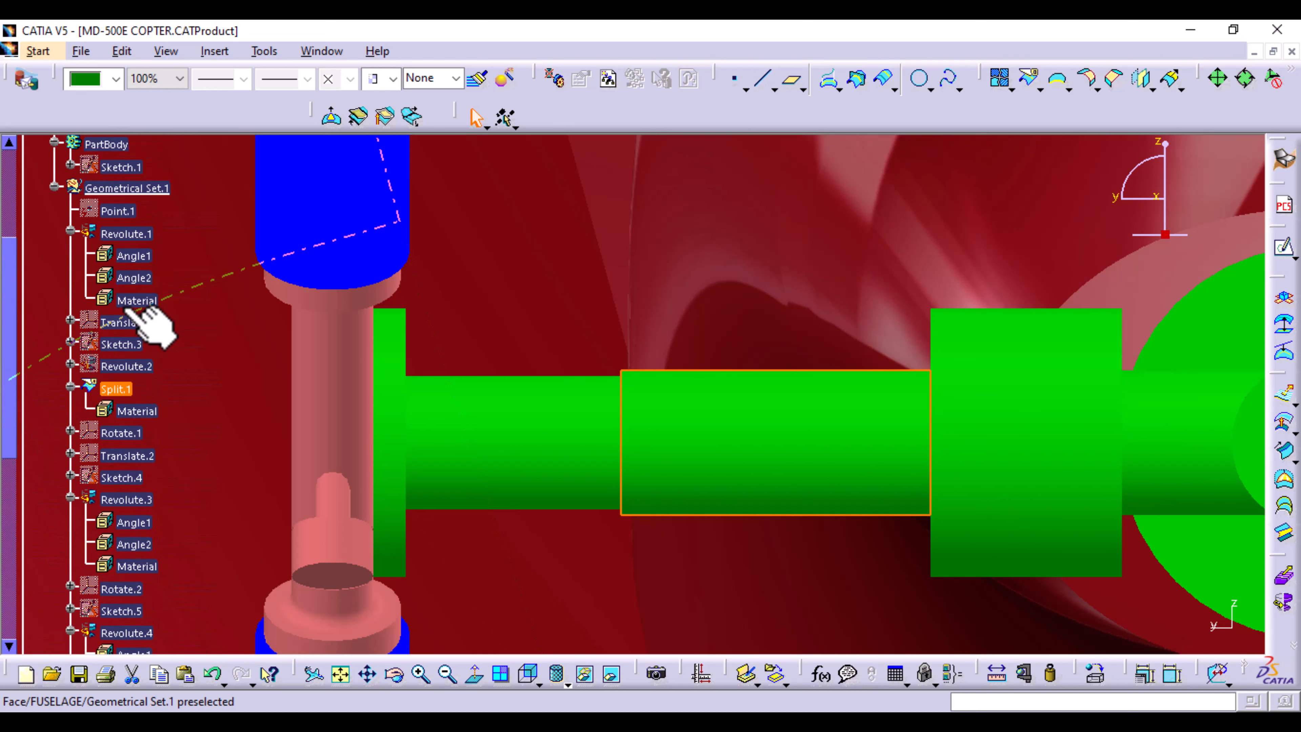
right_click(122, 343)
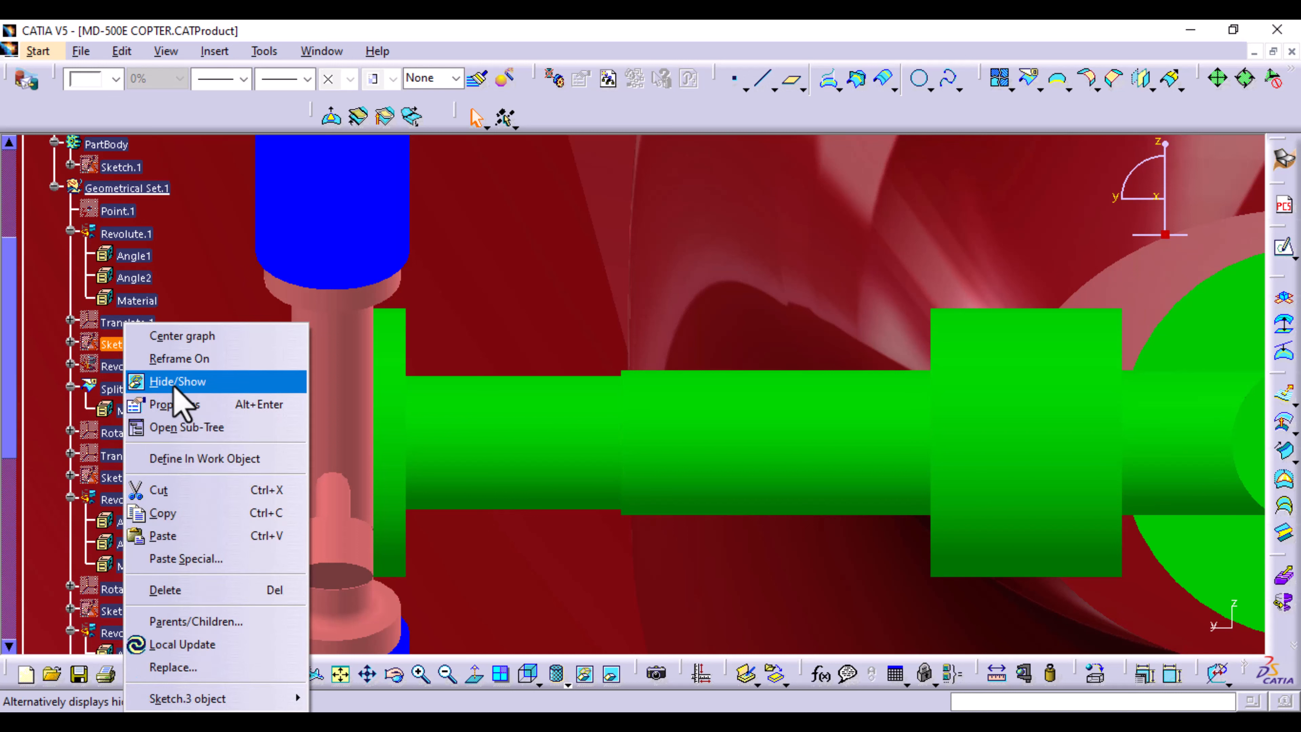
left_click(171, 381)
- Edit Sketch.3 and raise the profile line of the shaft's middle section to about 29 mm above the axis
double_click(125, 344)
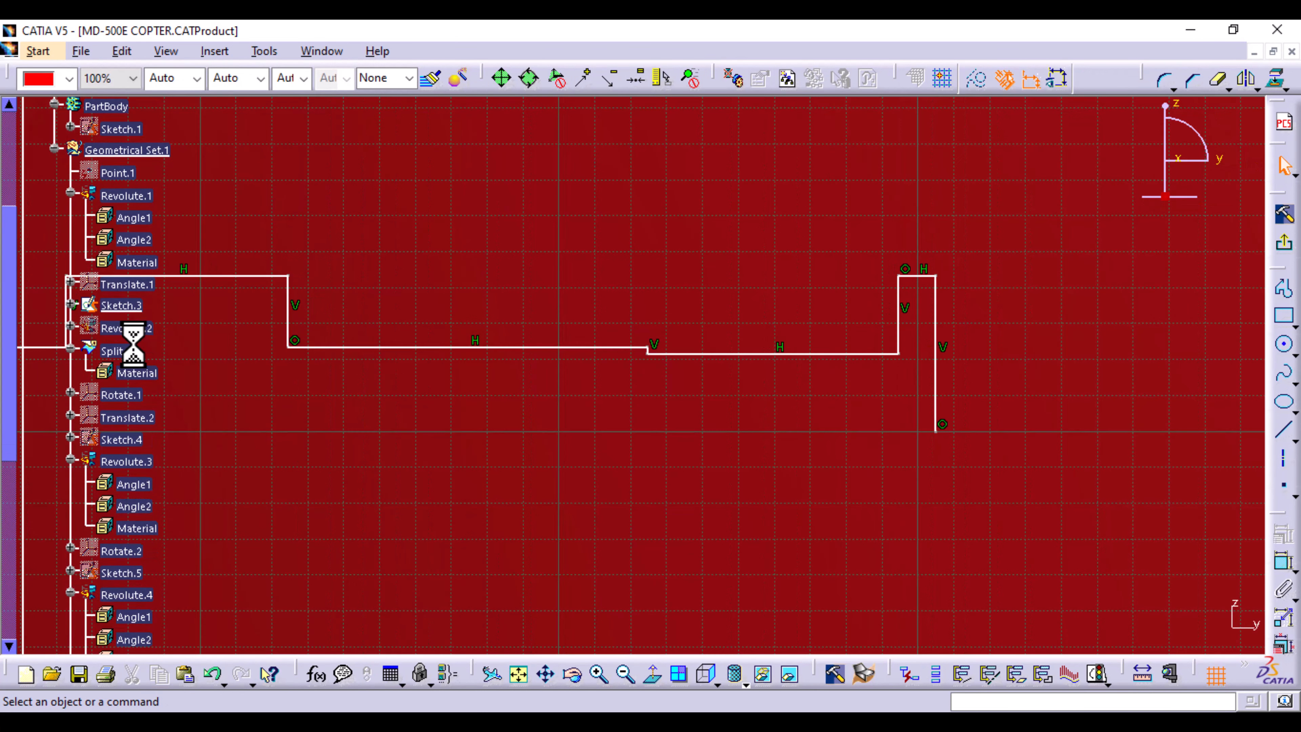
left_click(651, 676)
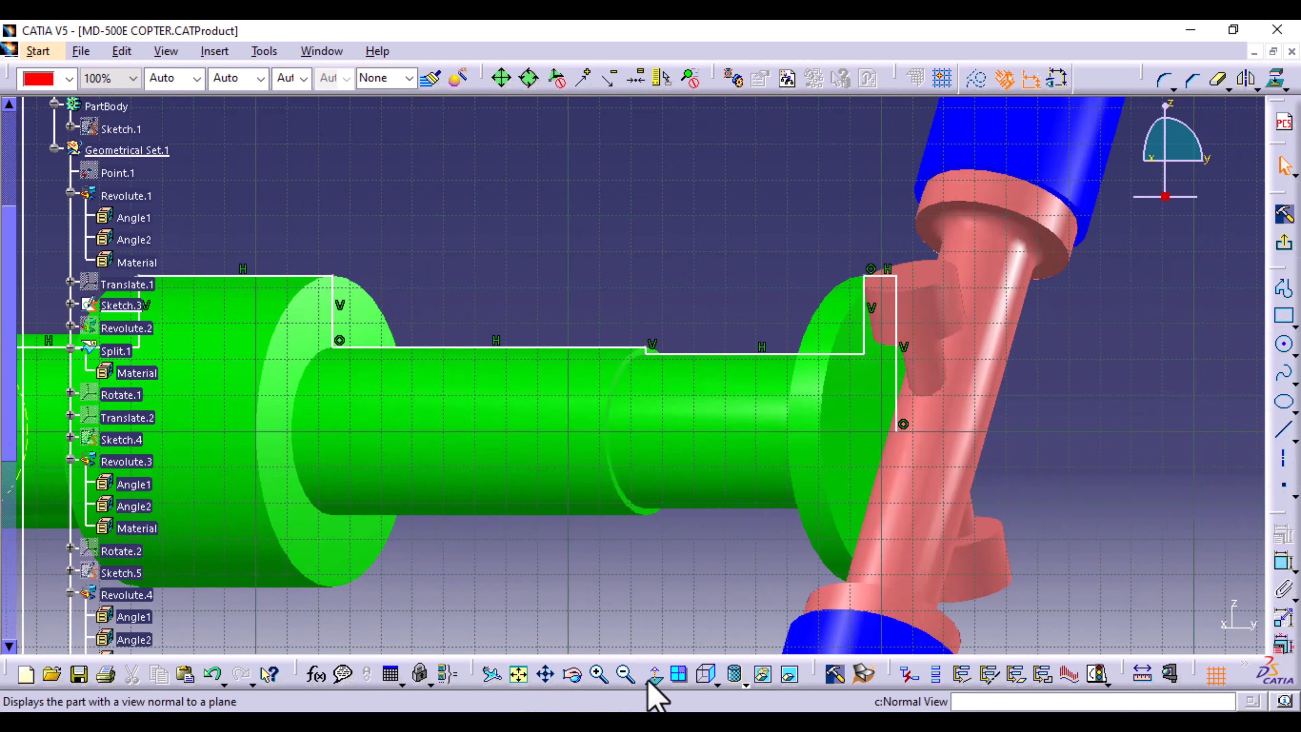
left_click(652, 675)
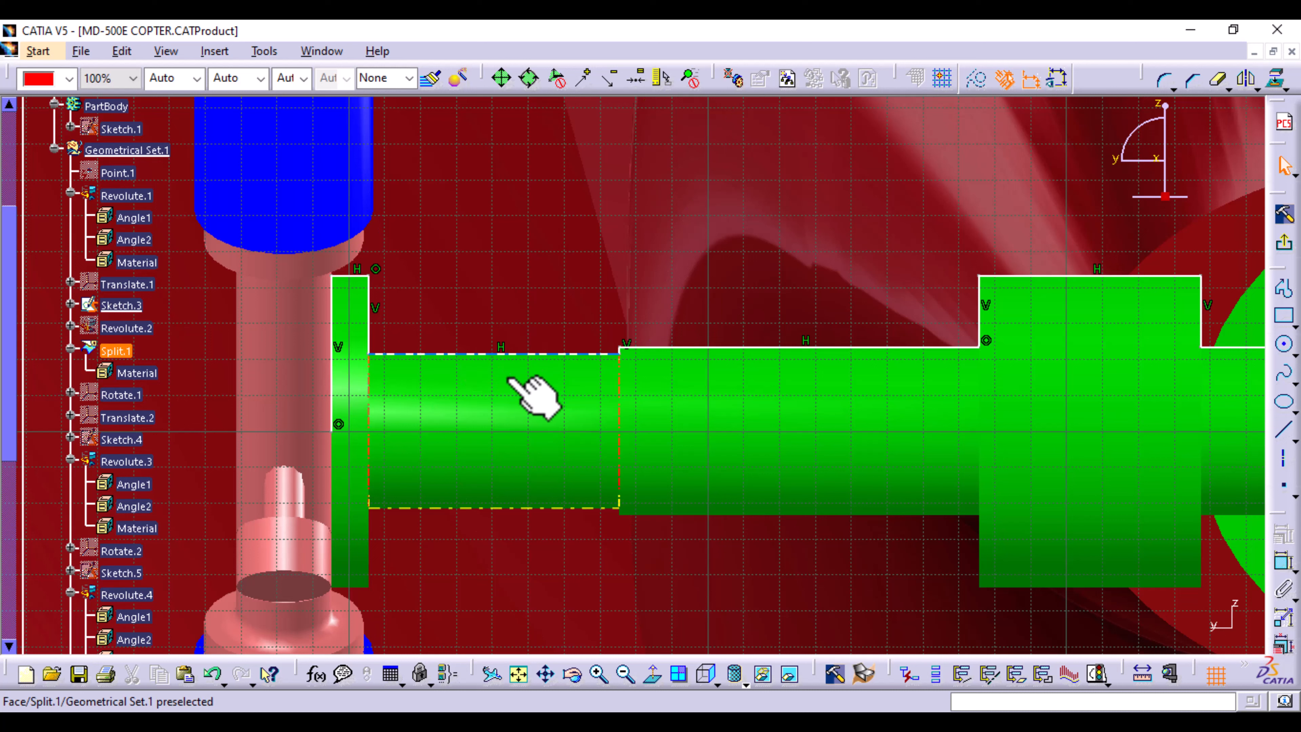
left_click_drag(689, 349, 703, 327)
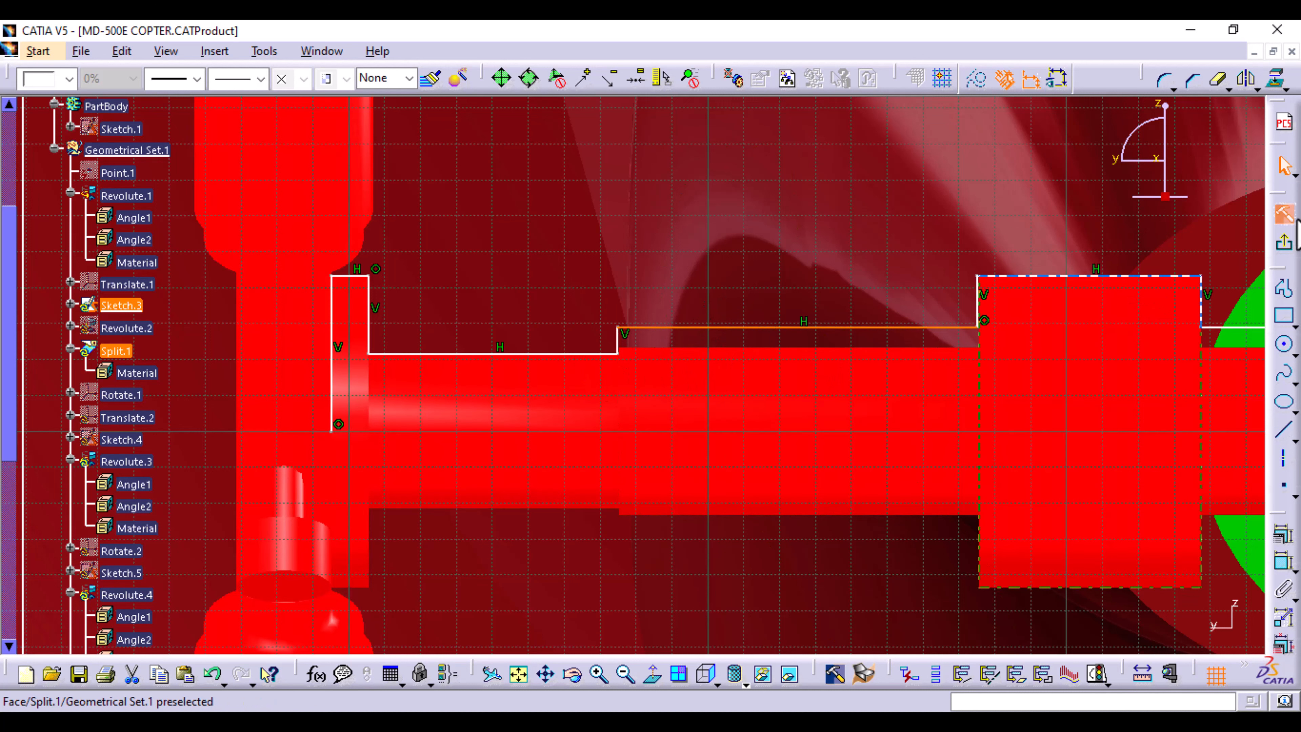
- Sketch a three-sided rectangular collar outline about 18 mm wide and 23 mm high on the profile line nearest the rotor
left_click(1283, 288)
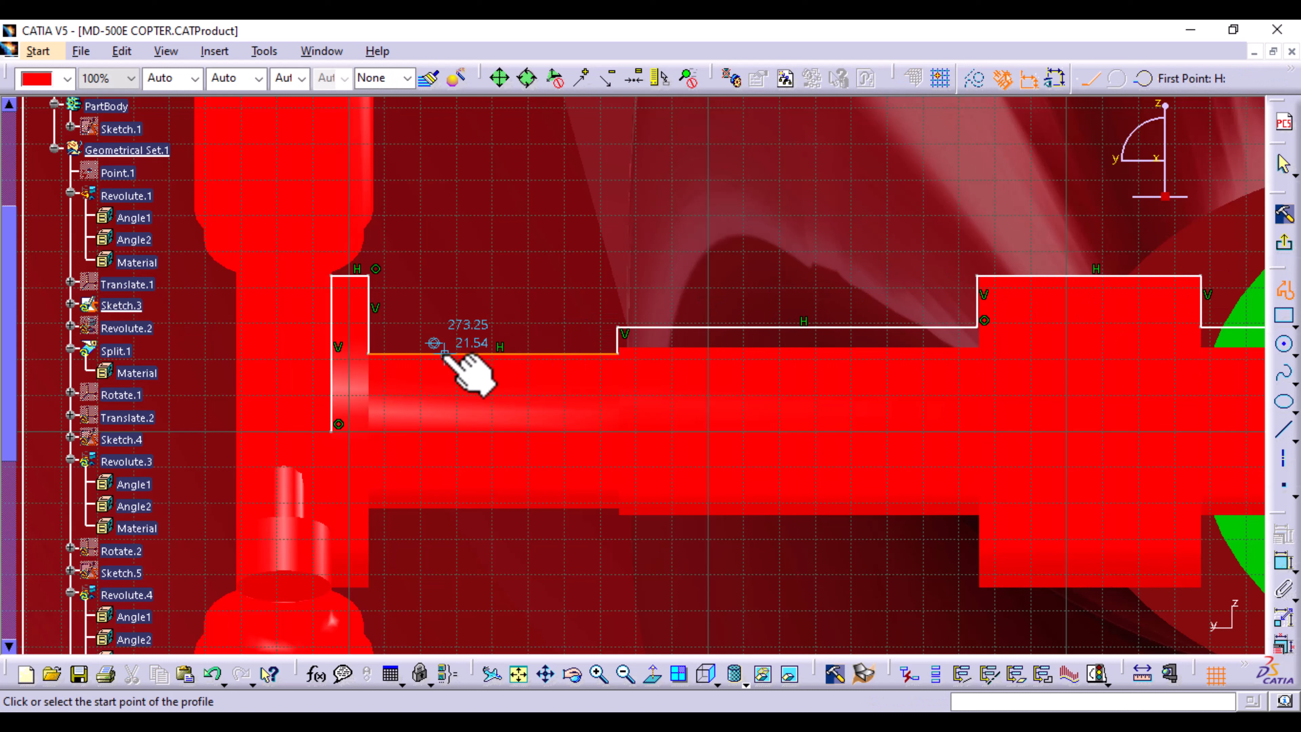
left_click(444, 353)
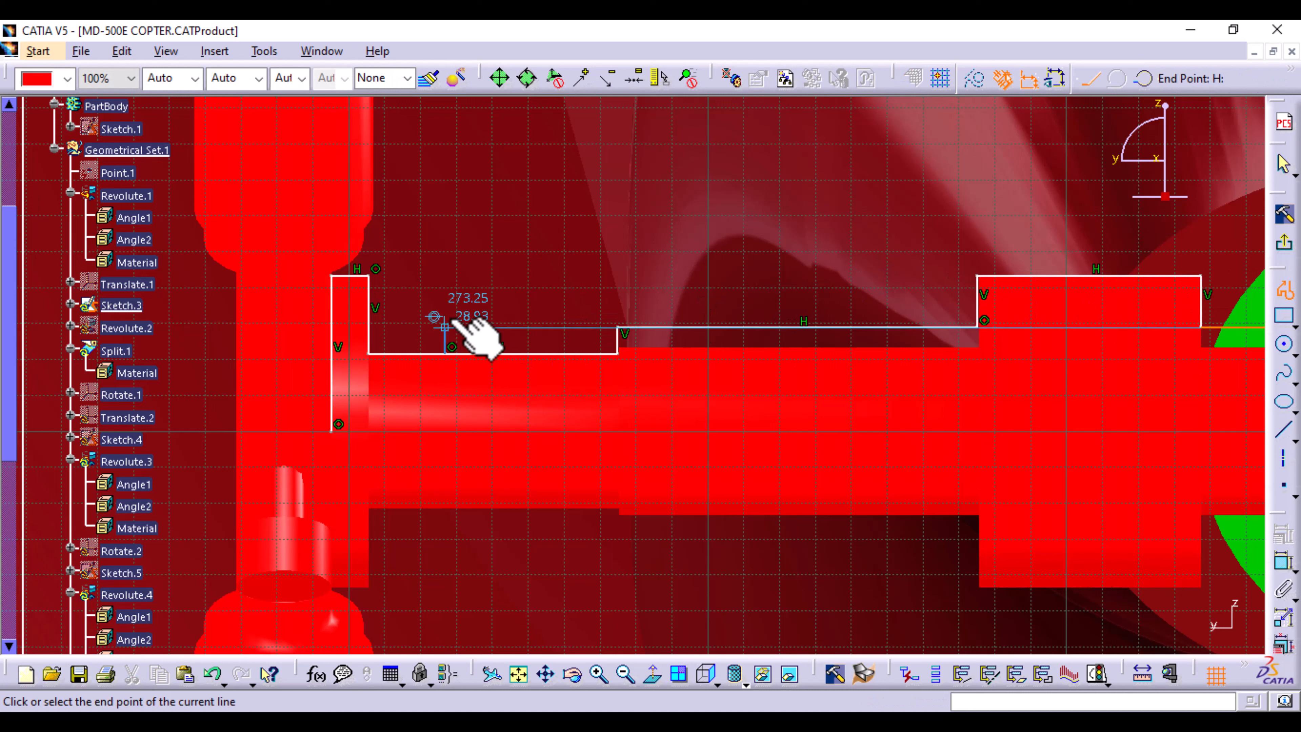
left_click(445, 302)
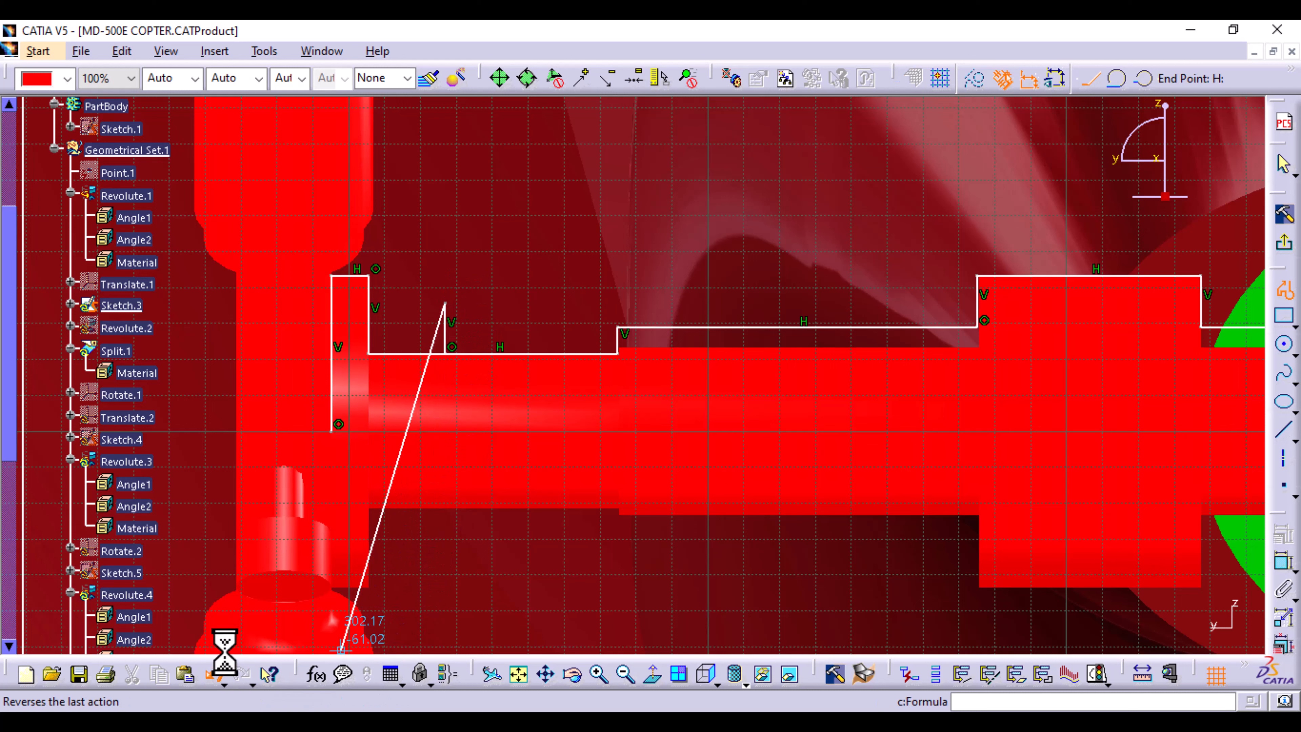
left_click(444, 270)
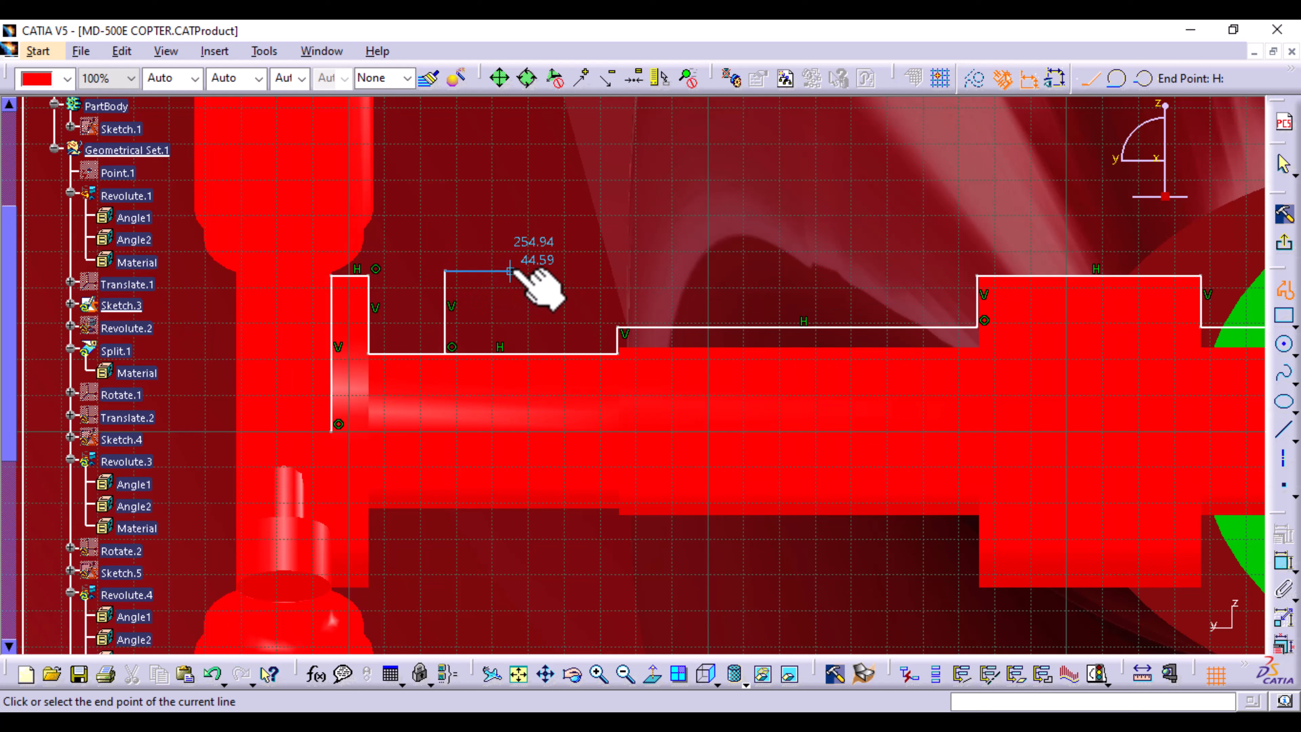
left_click(510, 271)
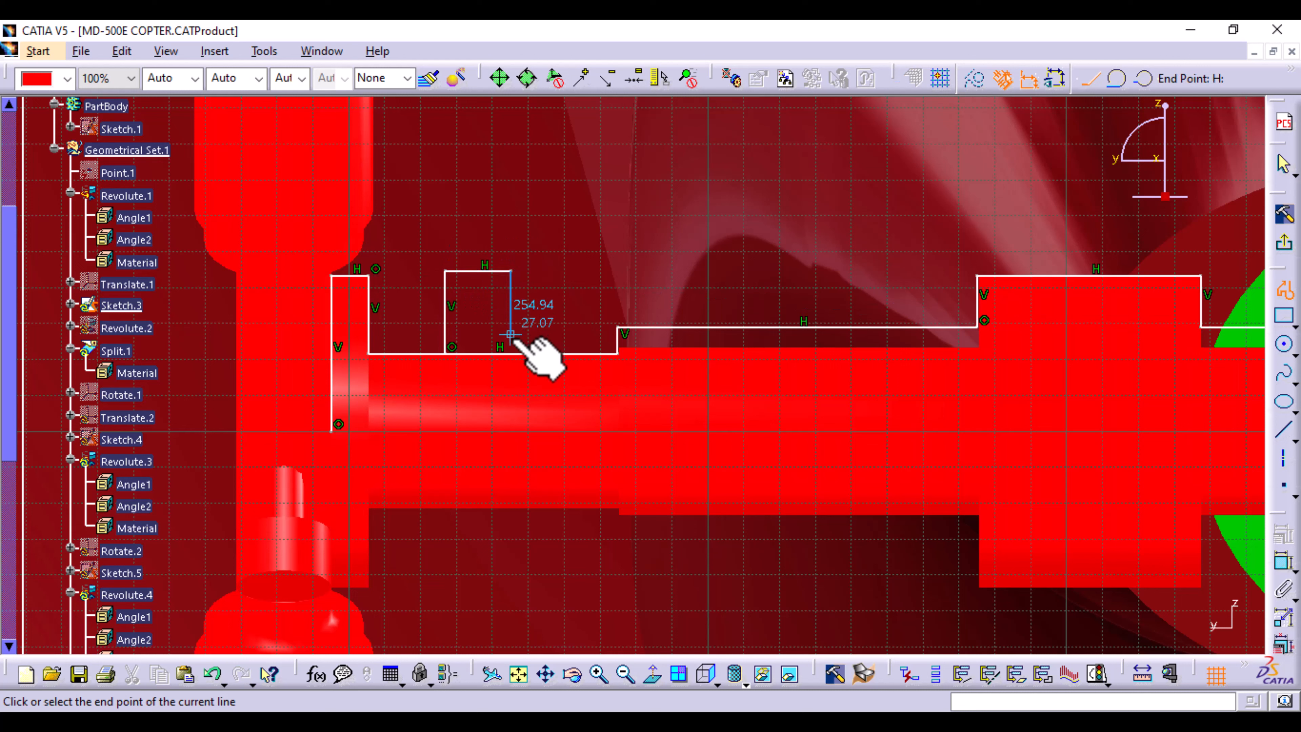
left_click(511, 353)
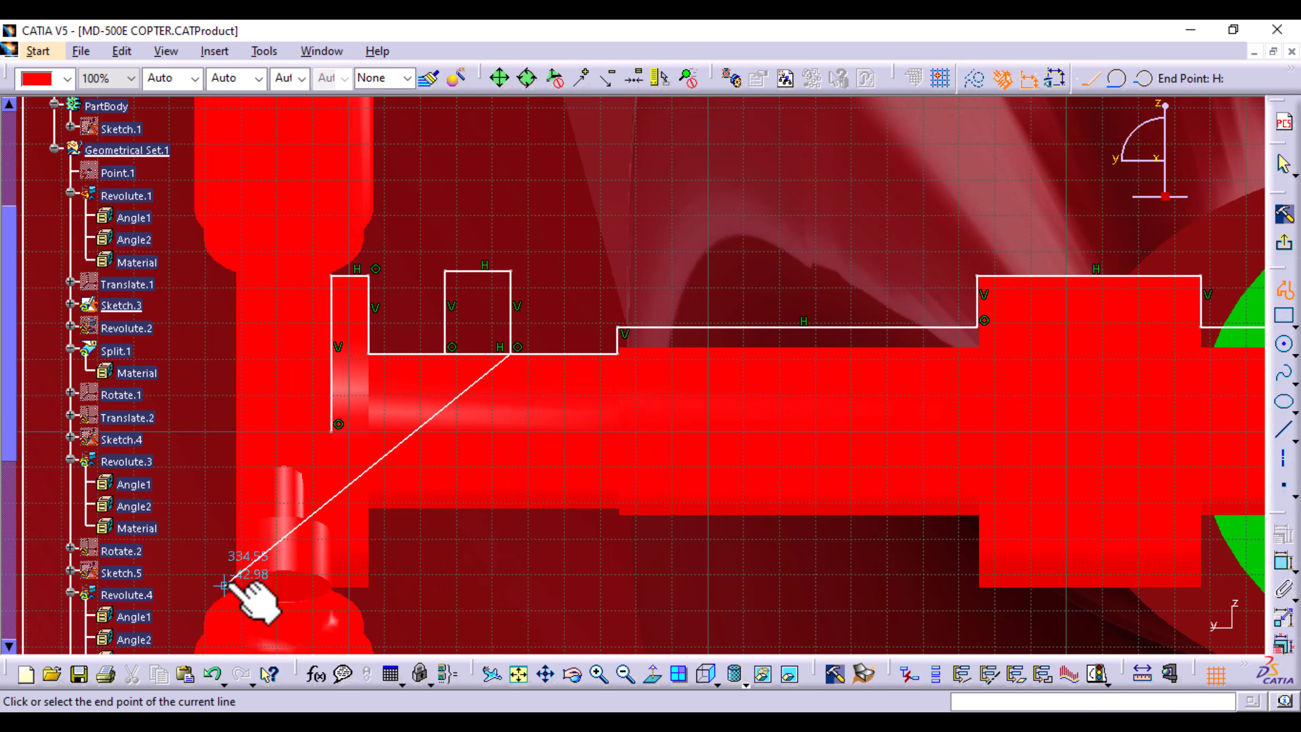
key("Escape")
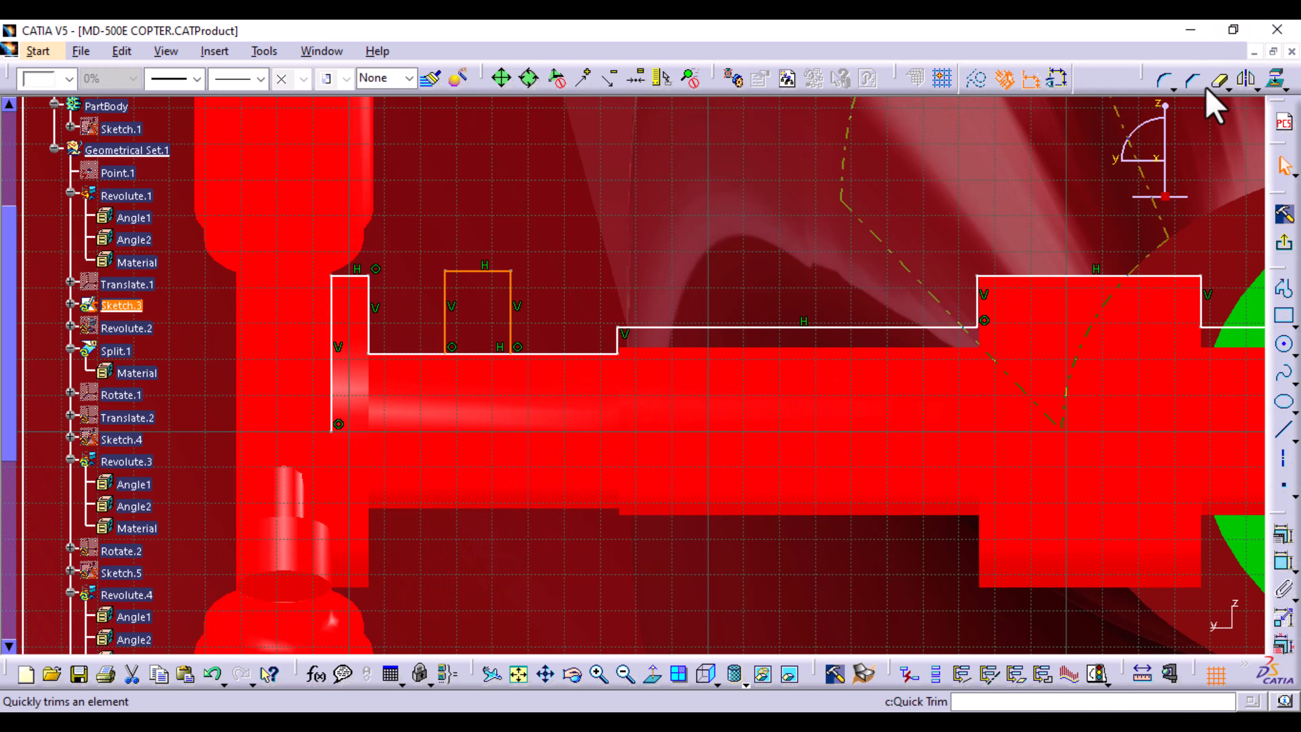
- Trim away the profile segment beneath the collar outline and exit the sketch
left_click(1220, 79)
left_click(482, 355)
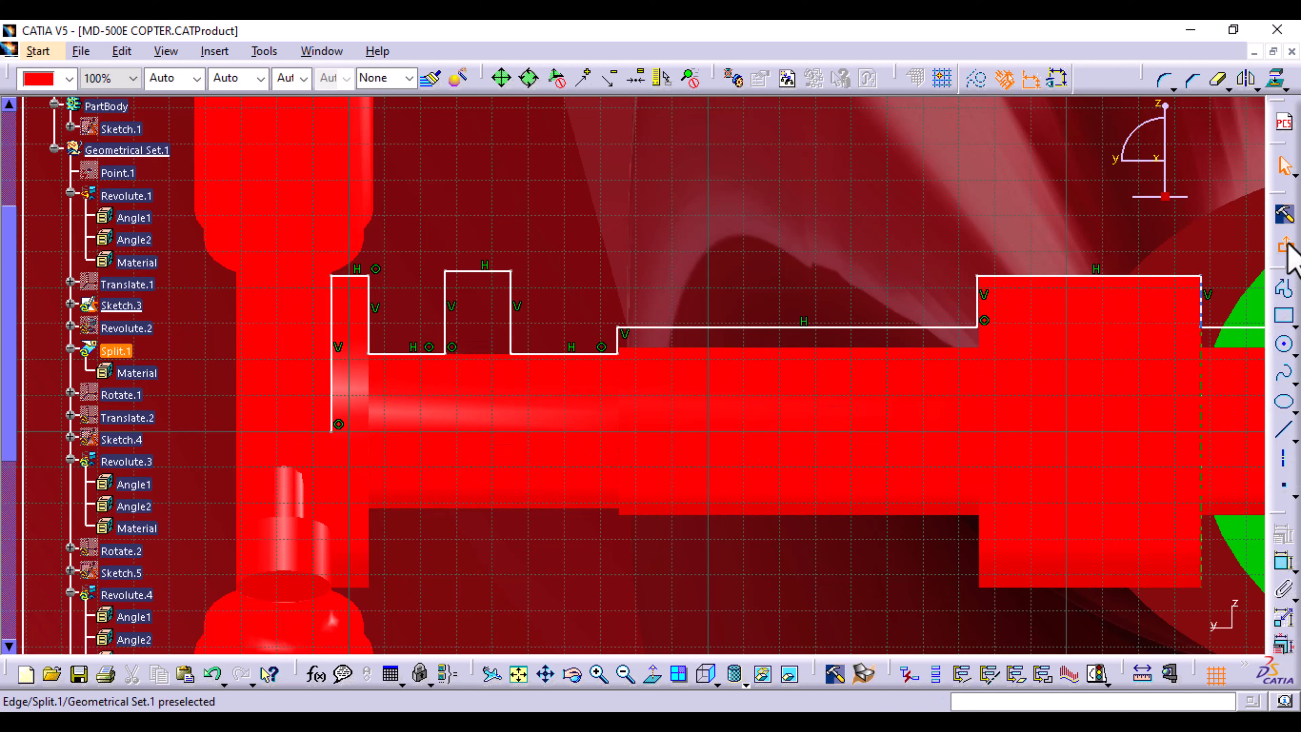
left_click(1285, 223)
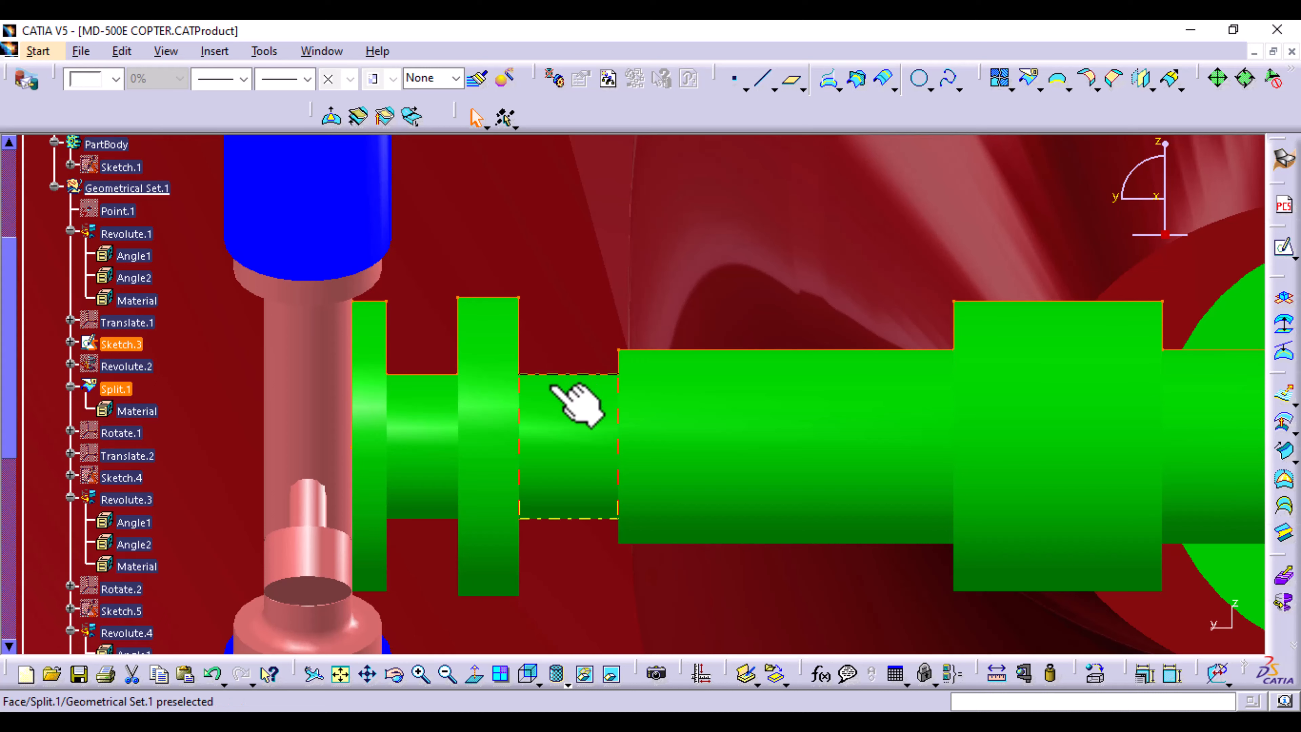
- Create a Circle / Sphere / Ellipse center point on the shoulder edge of the shaft's middle section facing the new collar
middle_click_drag(900, 250, 973, 441)
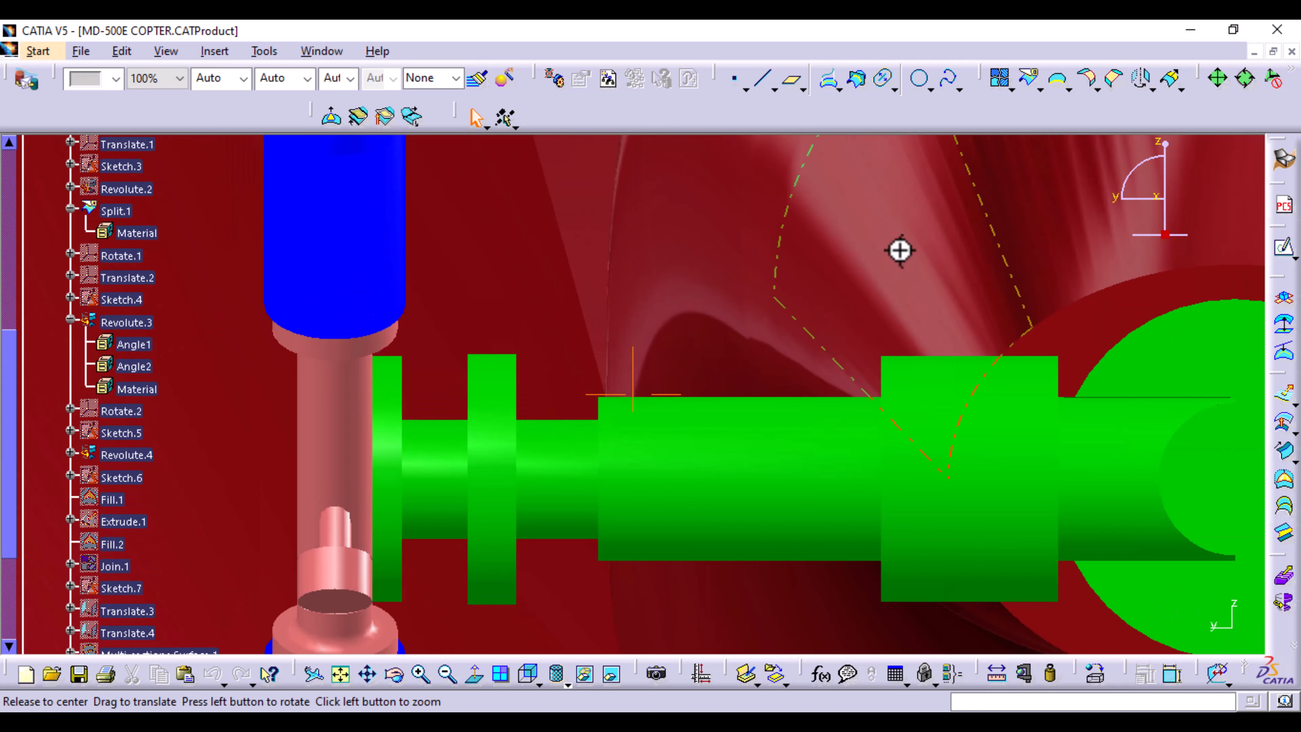
left_click(900, 250)
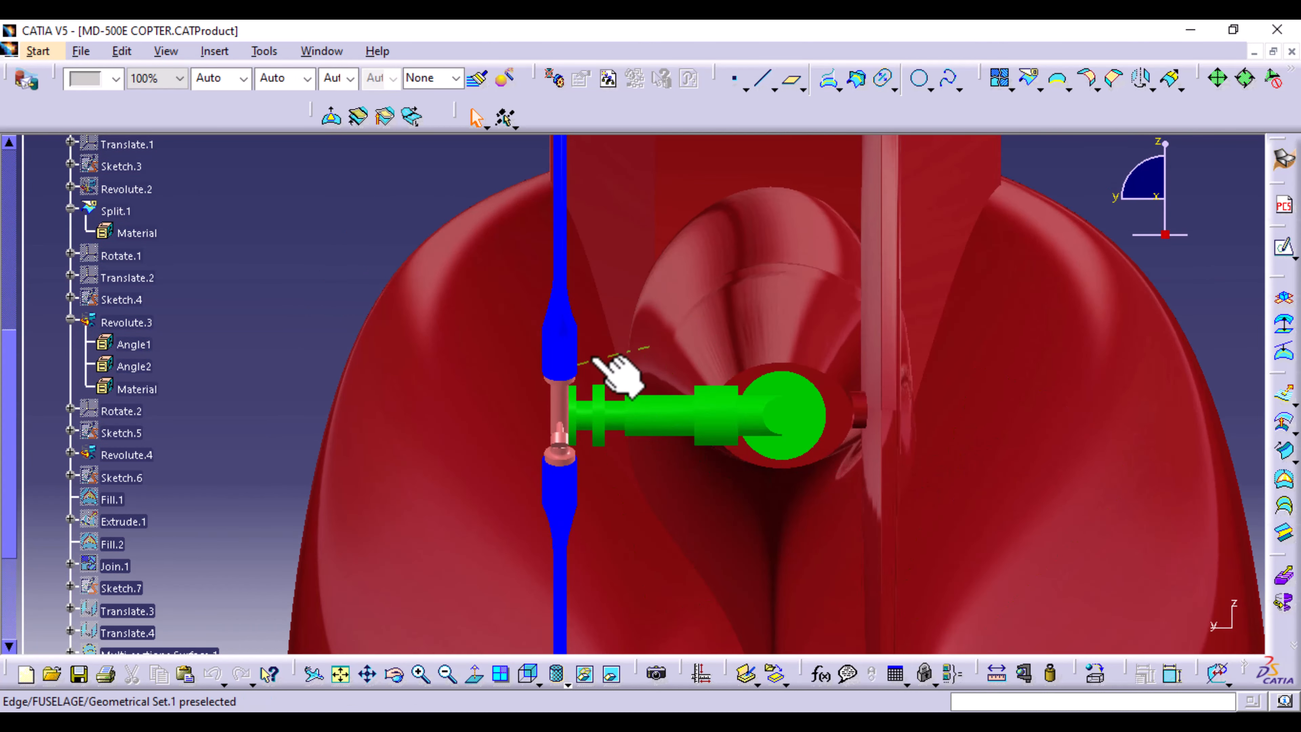
middle_click_drag(615, 372, 633, 442)
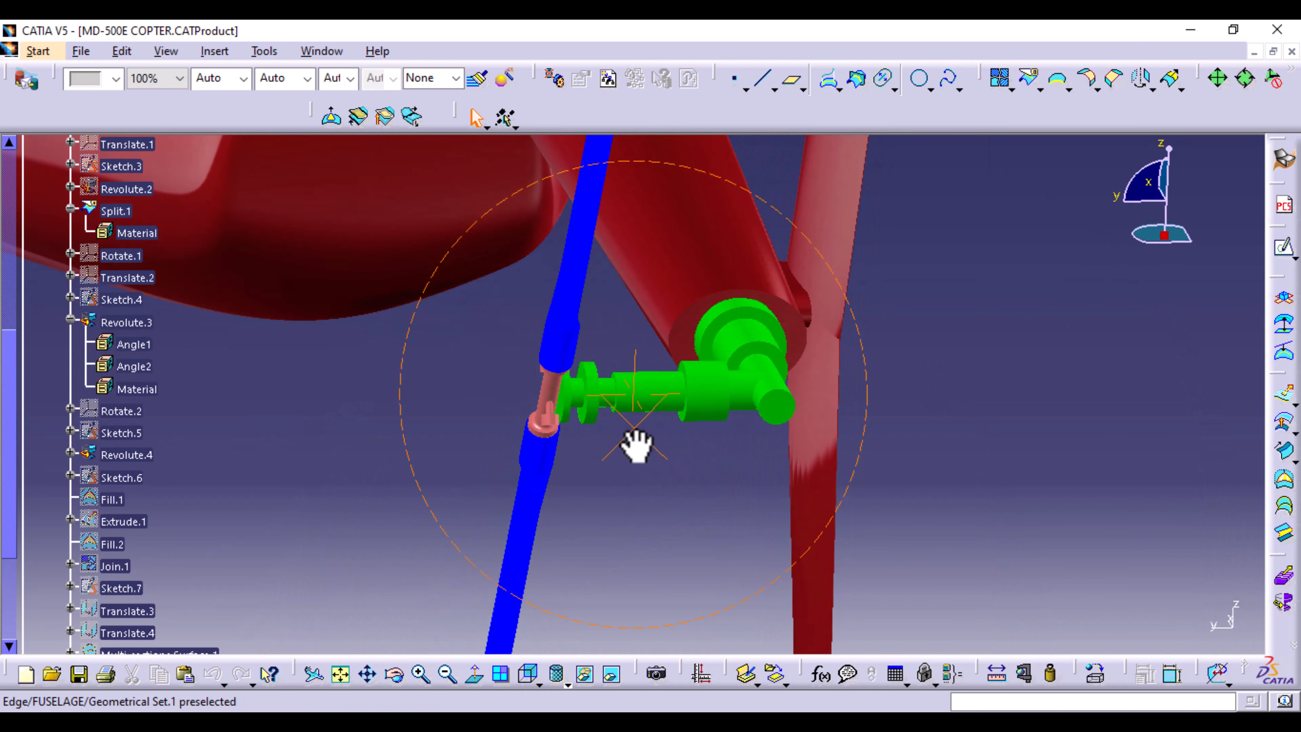
left_click(682, 510)
middle_click_drag(681, 510, 703, 366)
middle_click_drag(656, 488, 703, 508)
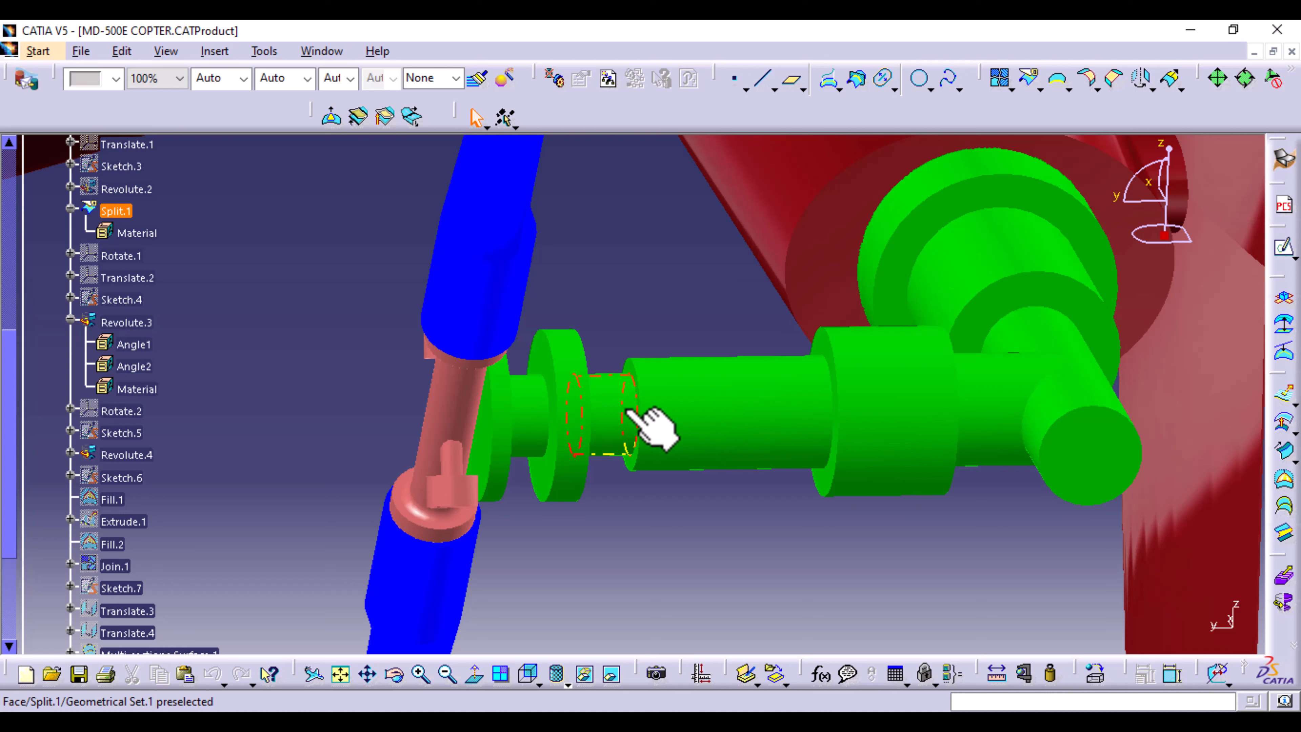
left_click(639, 392)
left_click(736, 78)
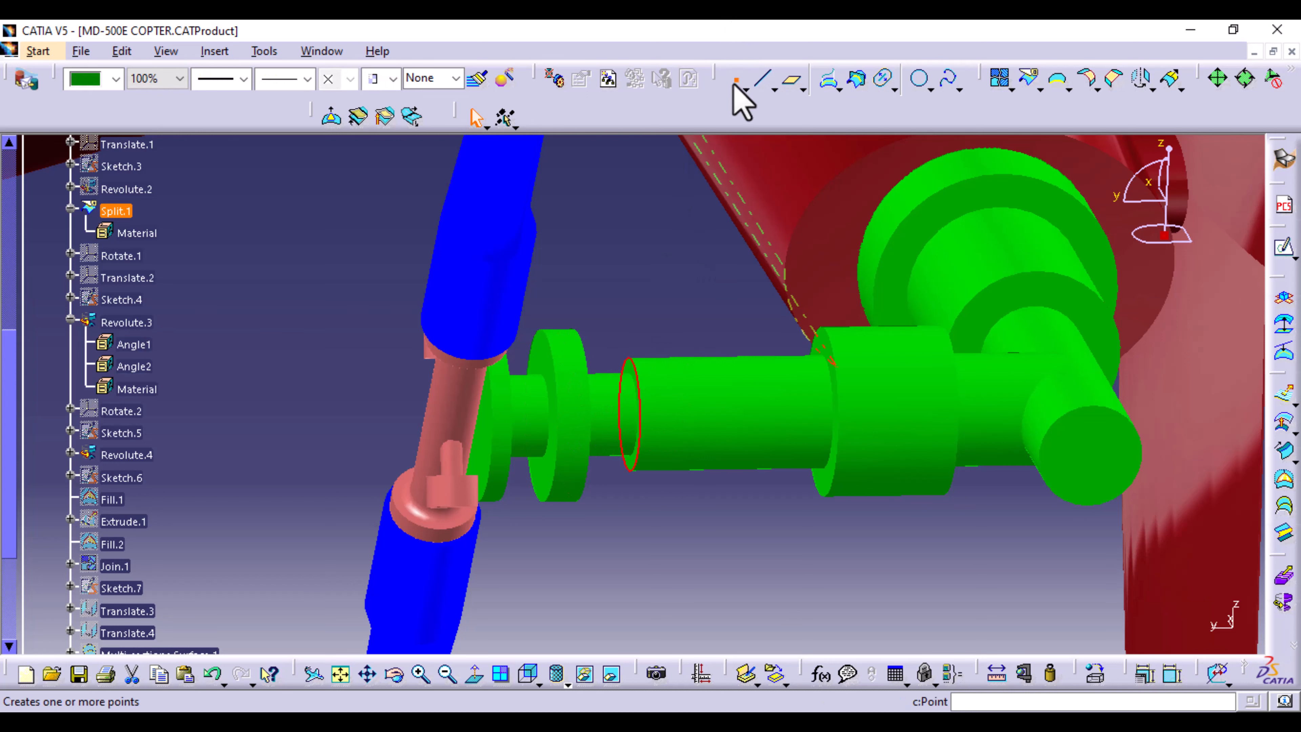
left_click(1103, 343)
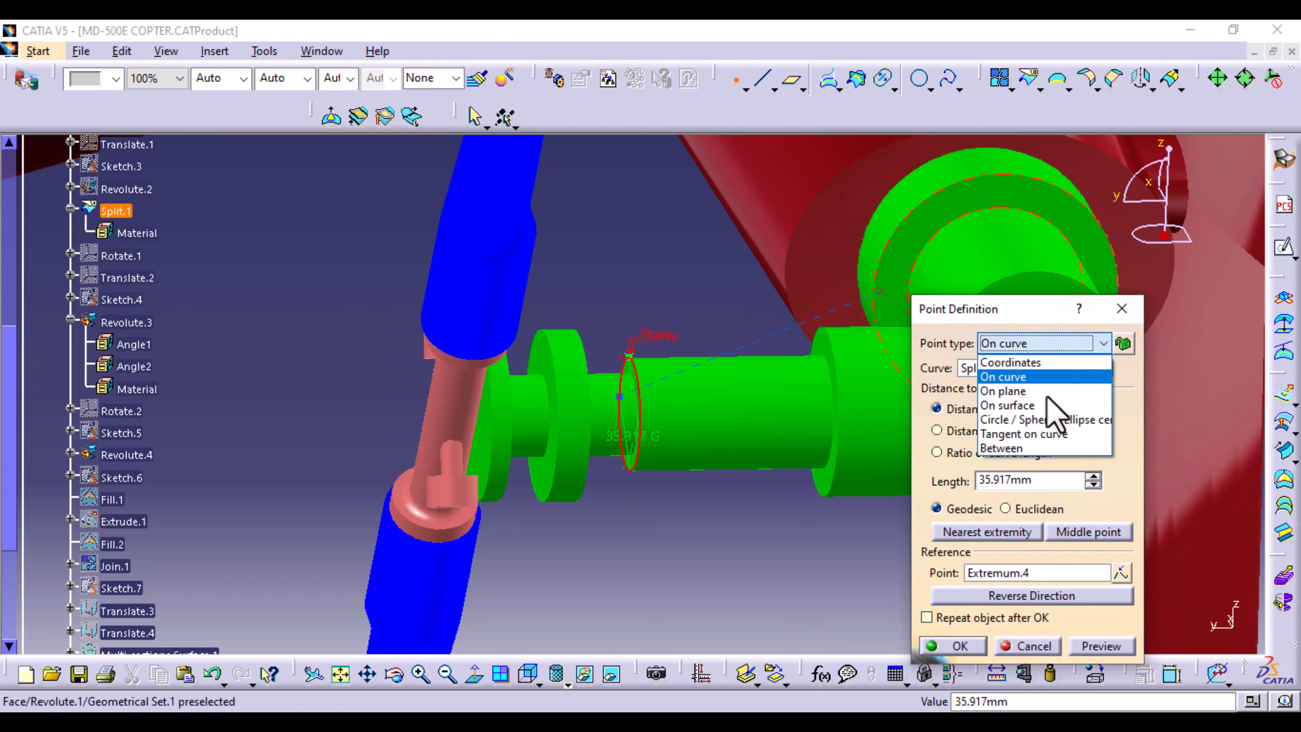
left_click(1017, 419)
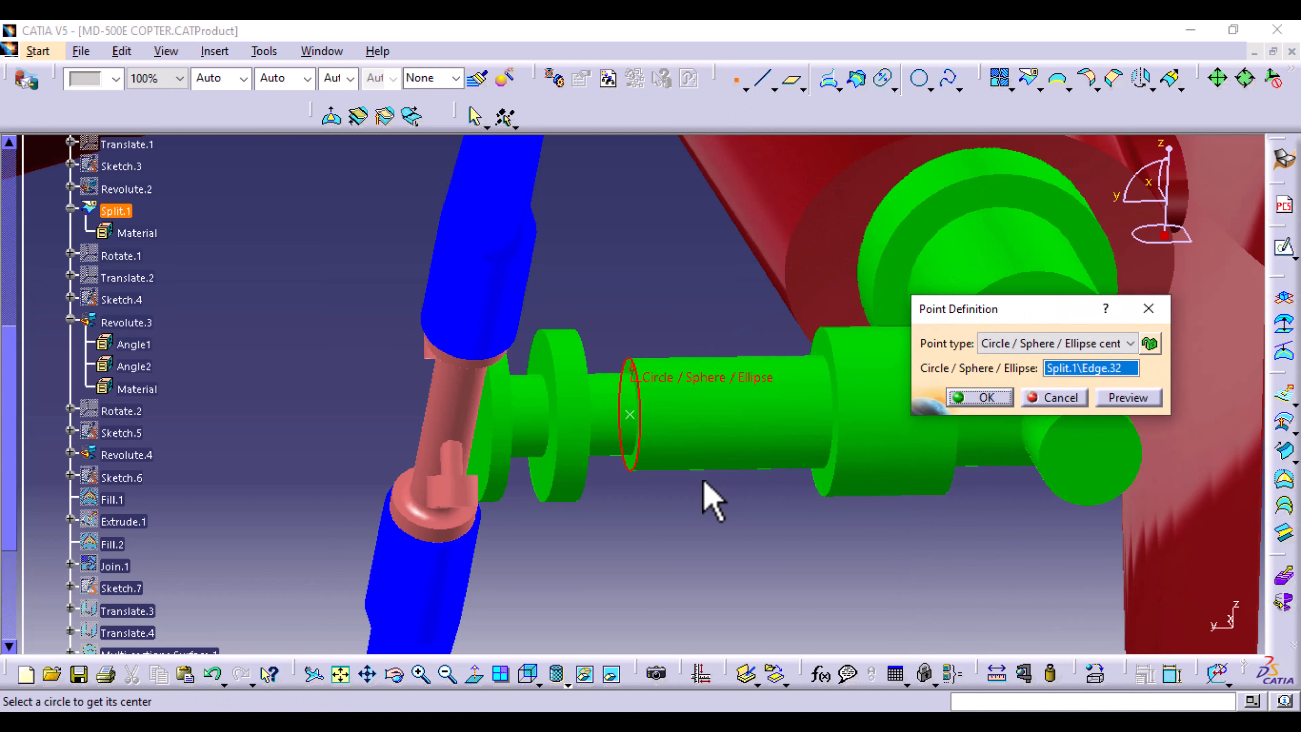
left_click(980, 398)
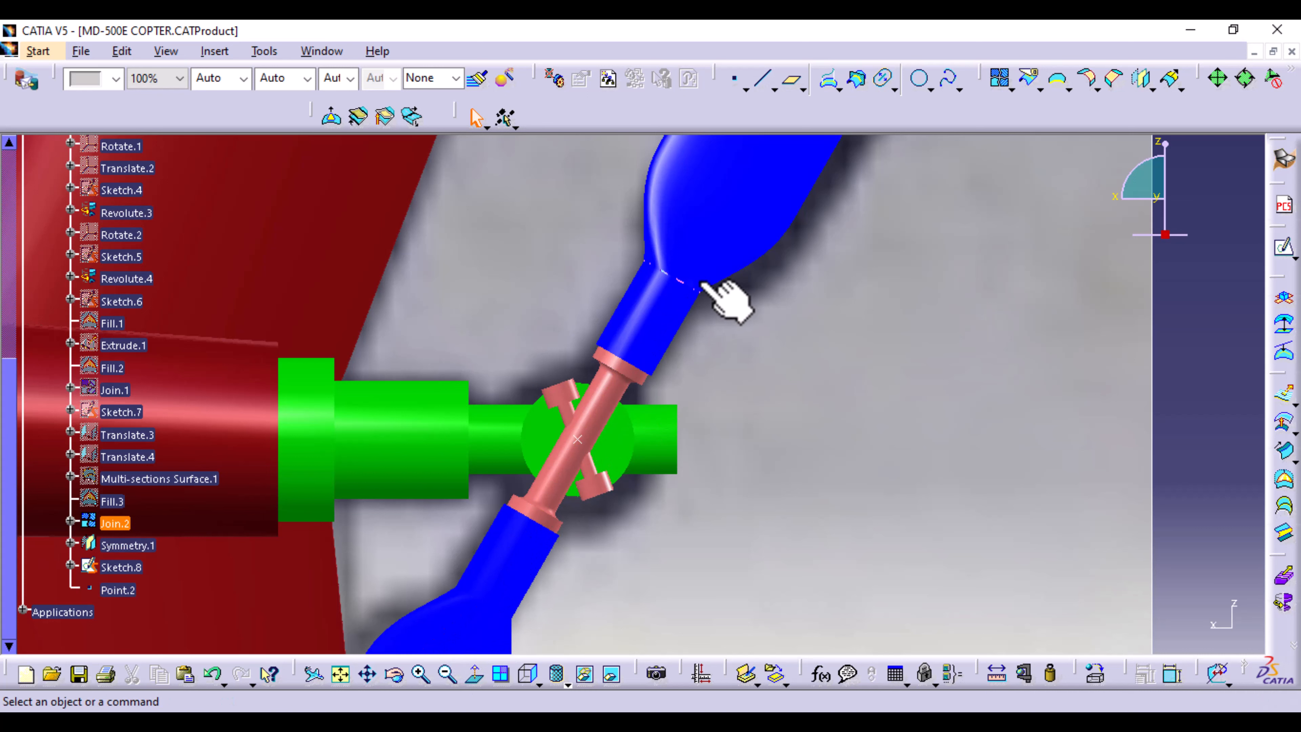
- Show the hidden Translate.2 axis system at the tail rotor hub
right_click(131, 168)
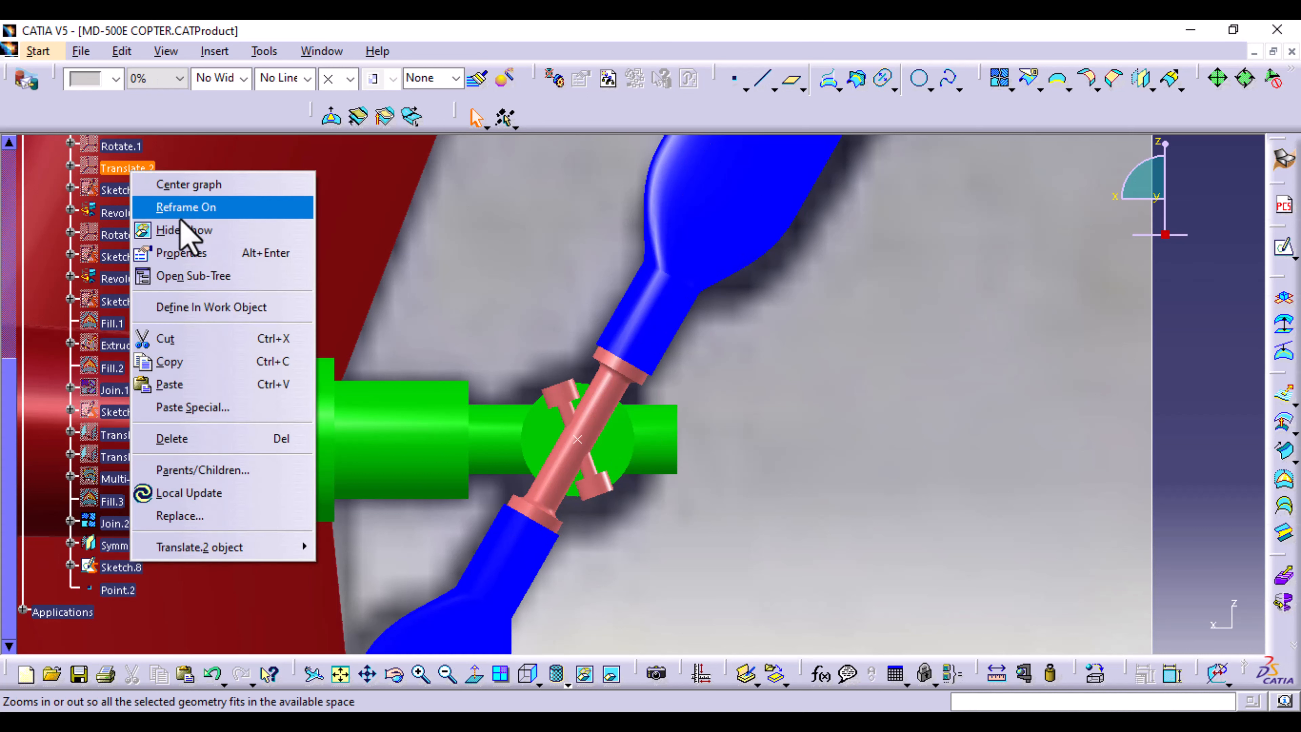
left_click(182, 230)
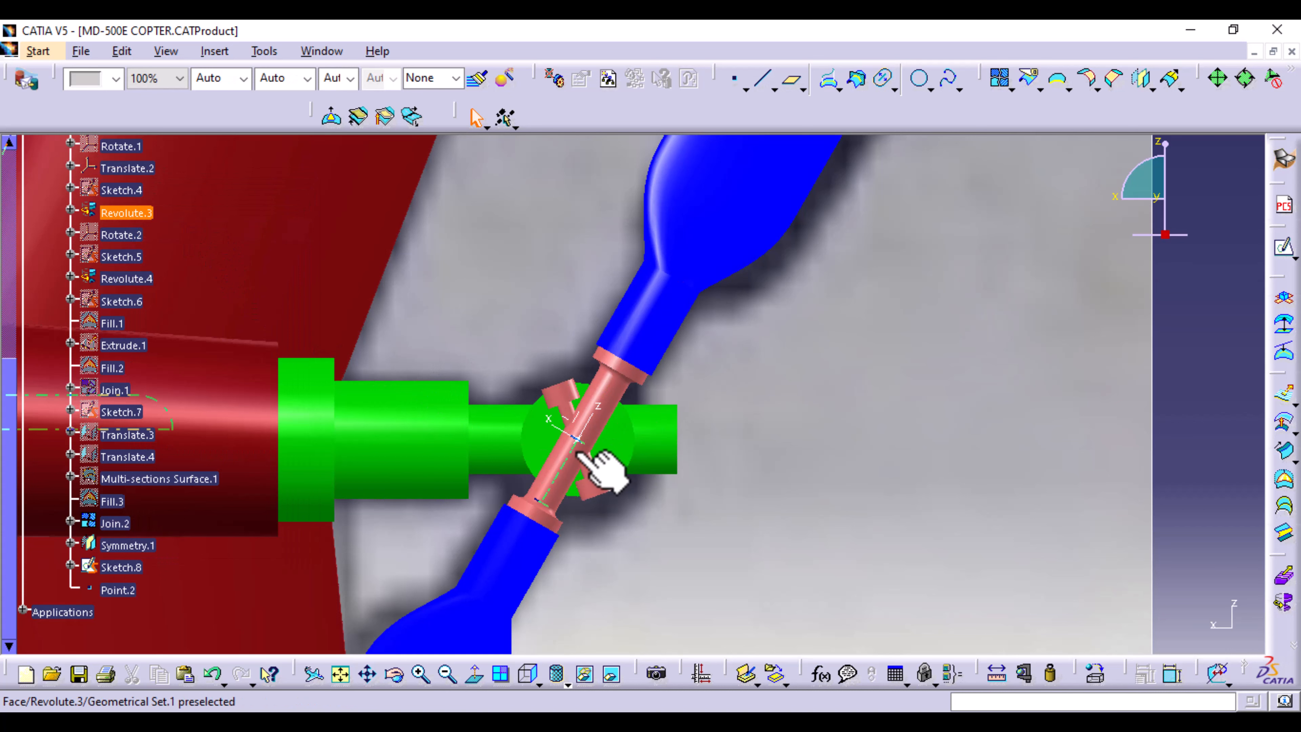
middle_click_drag(749, 401, 476, 451)
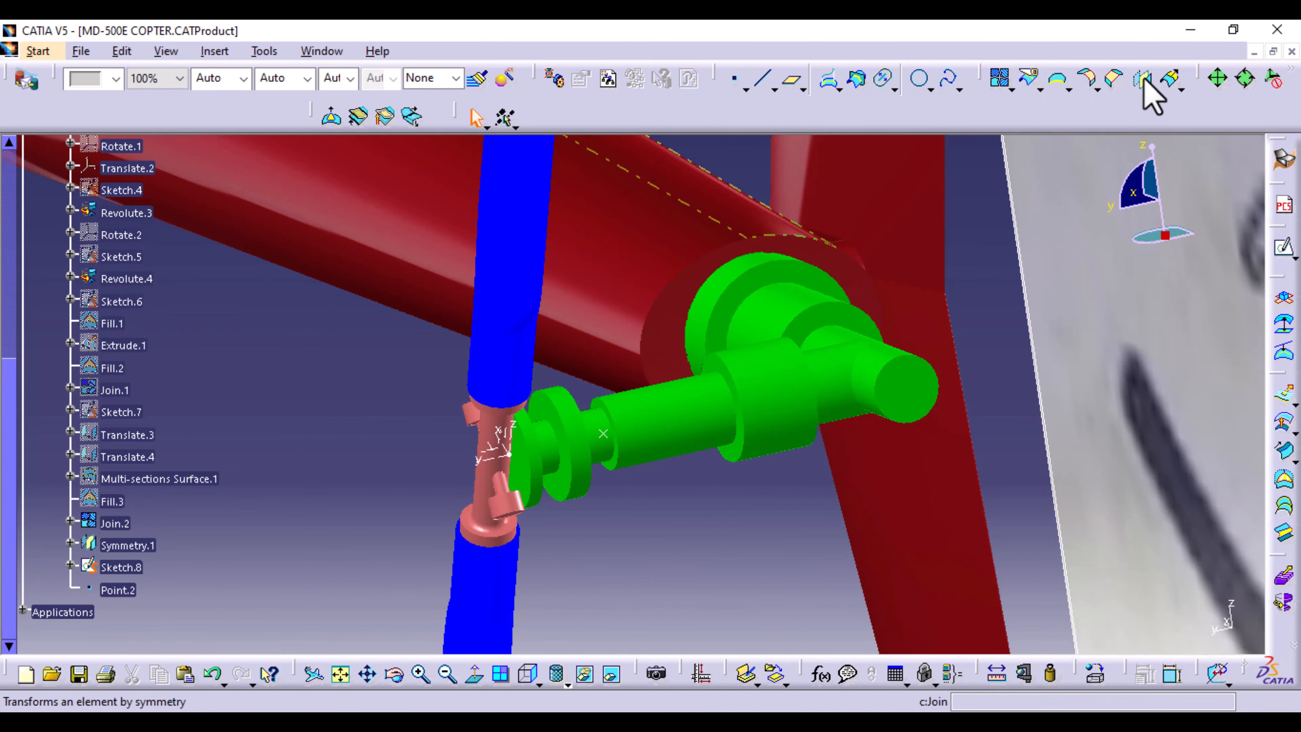
- Translate the Translate.2 axis system point to point from its origin to Point.2 on the shaft, and hide the original
left_click(1155, 91)
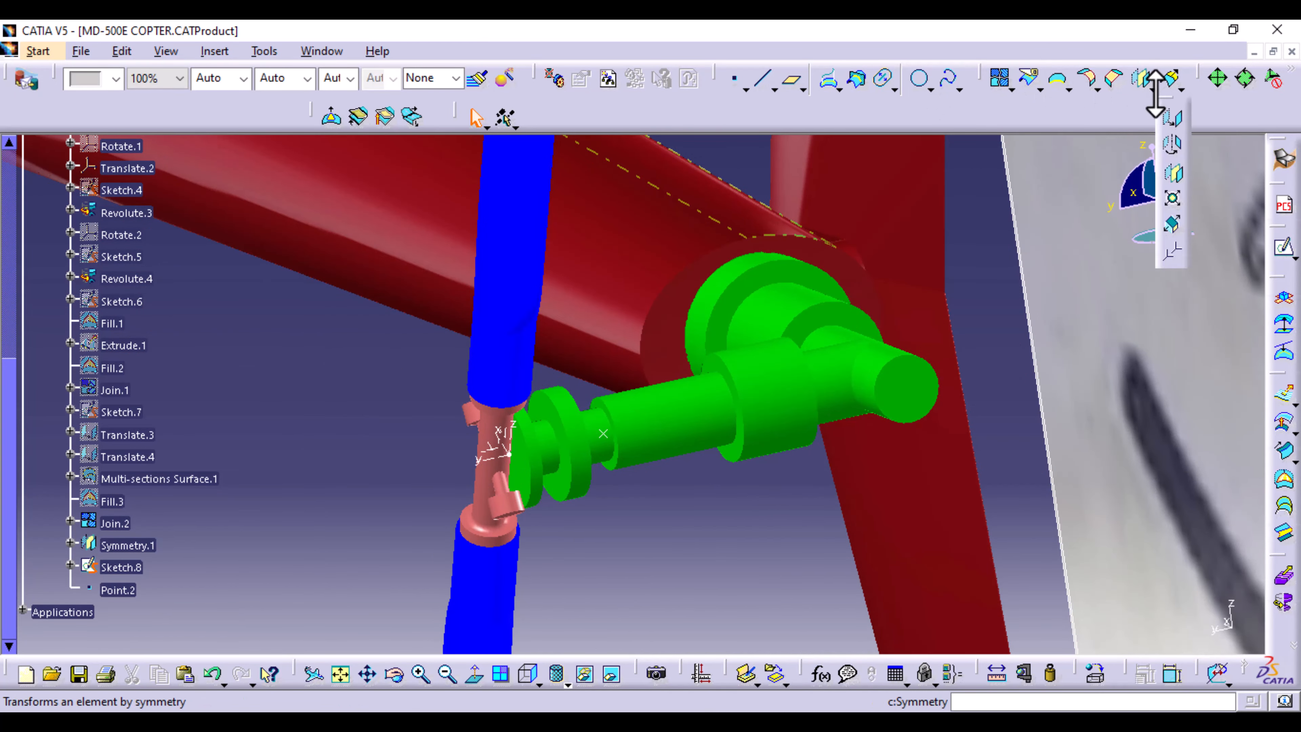
left_click(1176, 119)
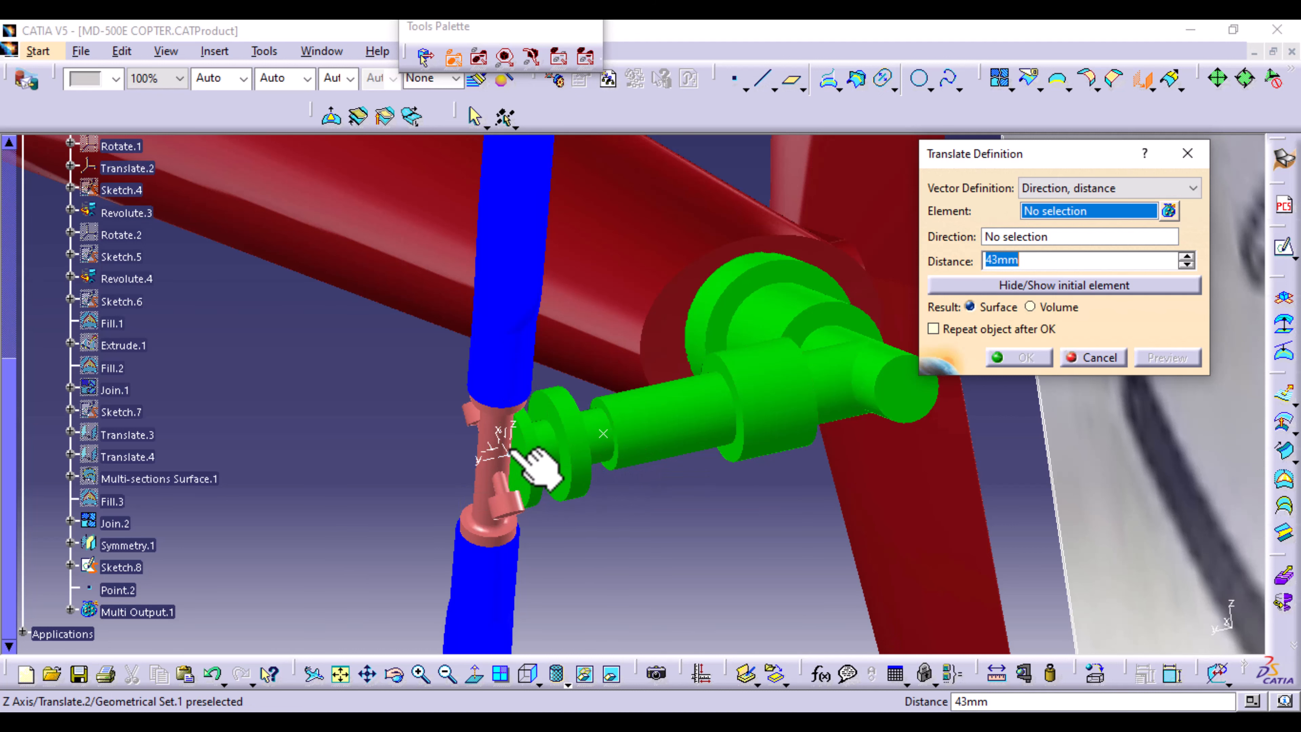
left_click(501, 441)
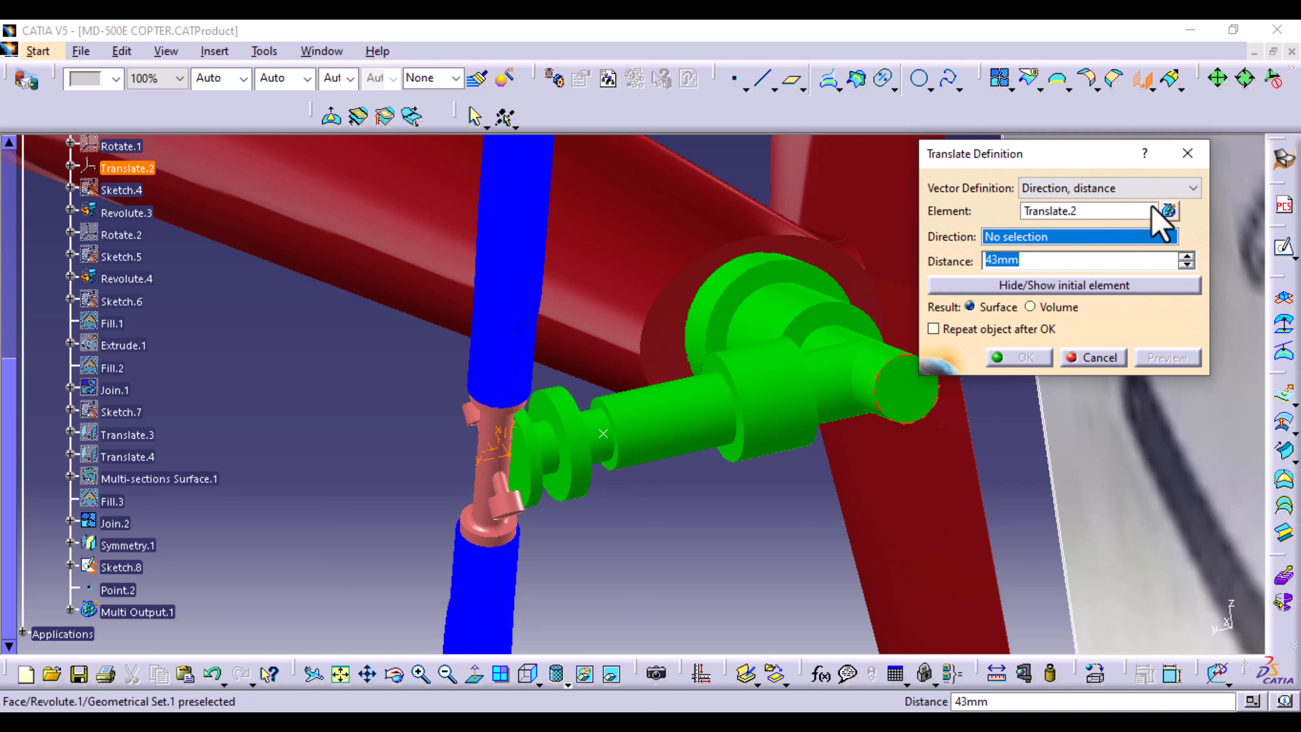
left_click(1160, 191)
left_click(1105, 219)
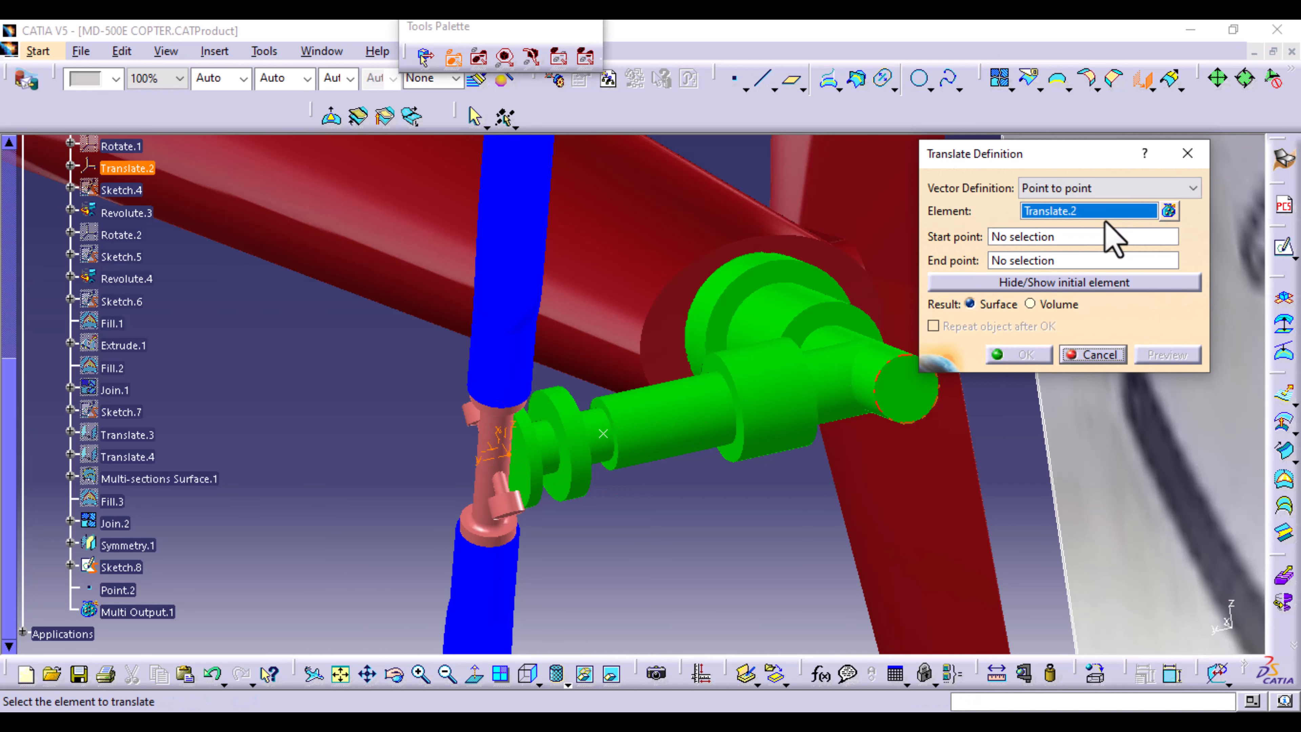
left_click(1039, 237)
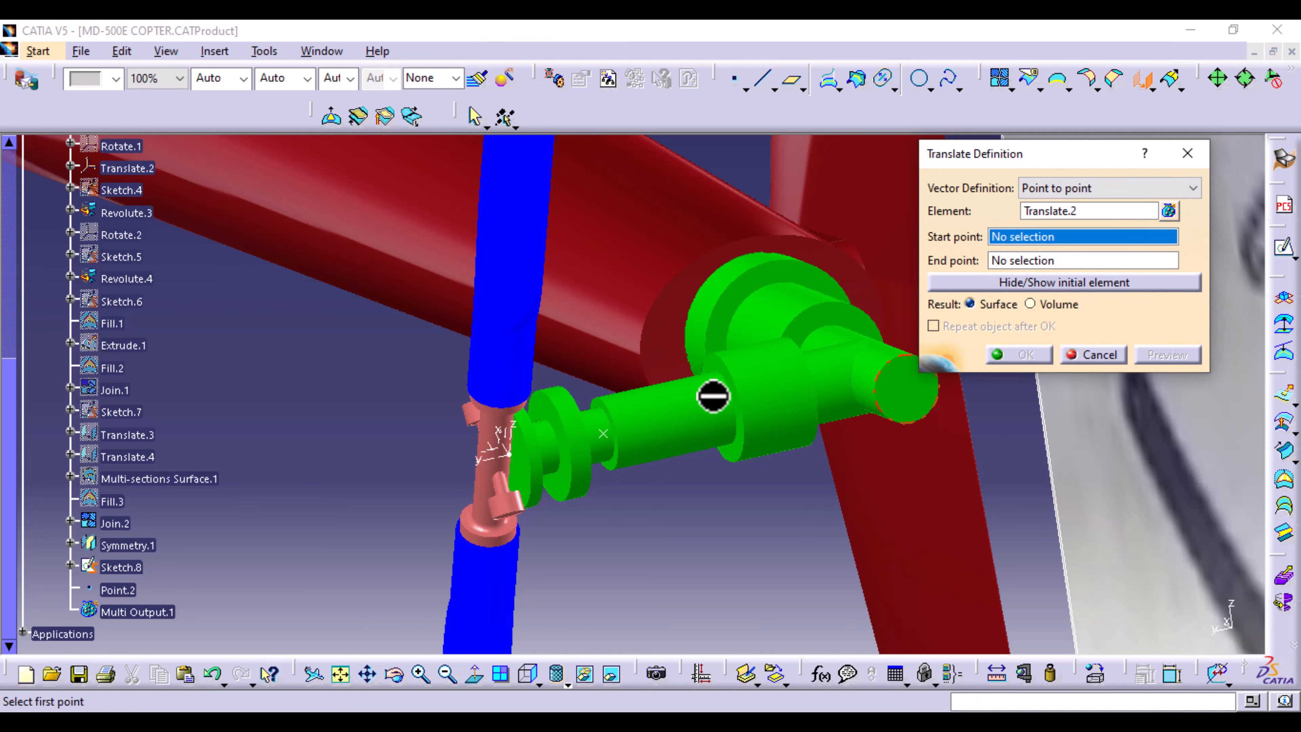
left_click(507, 455)
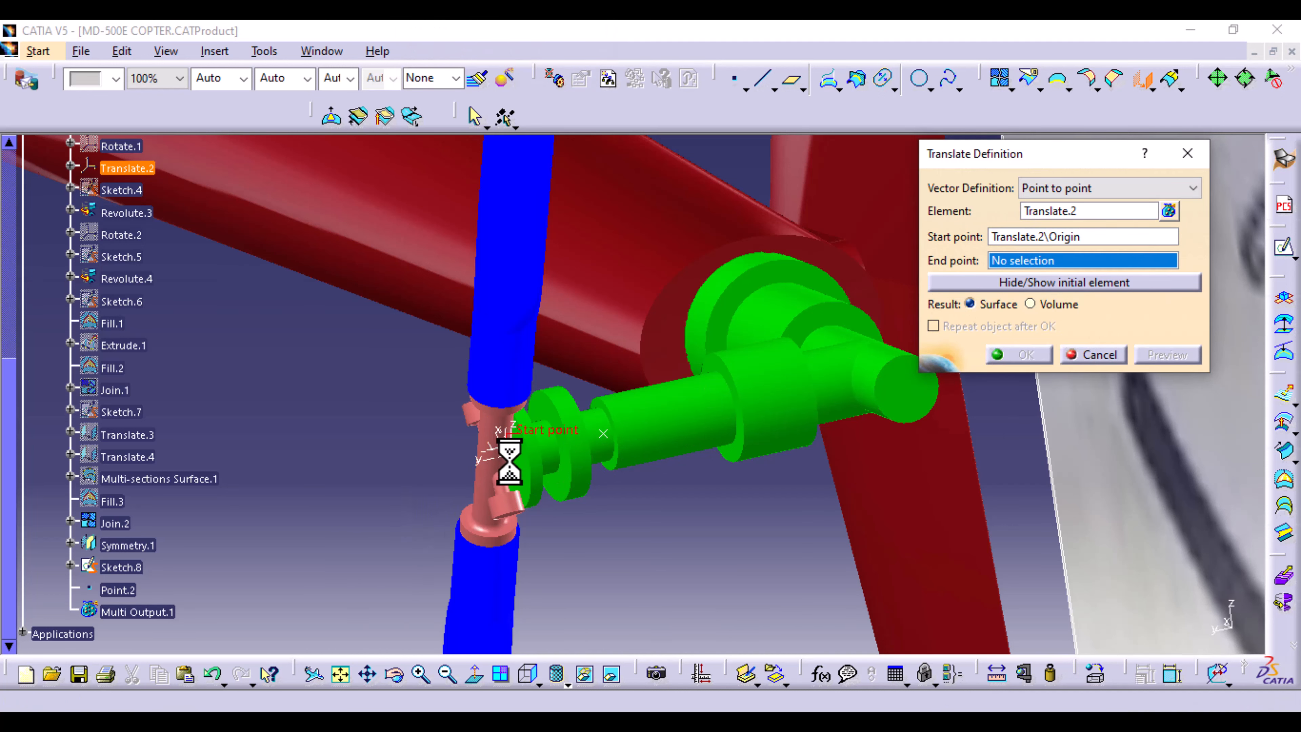
left_click(607, 436)
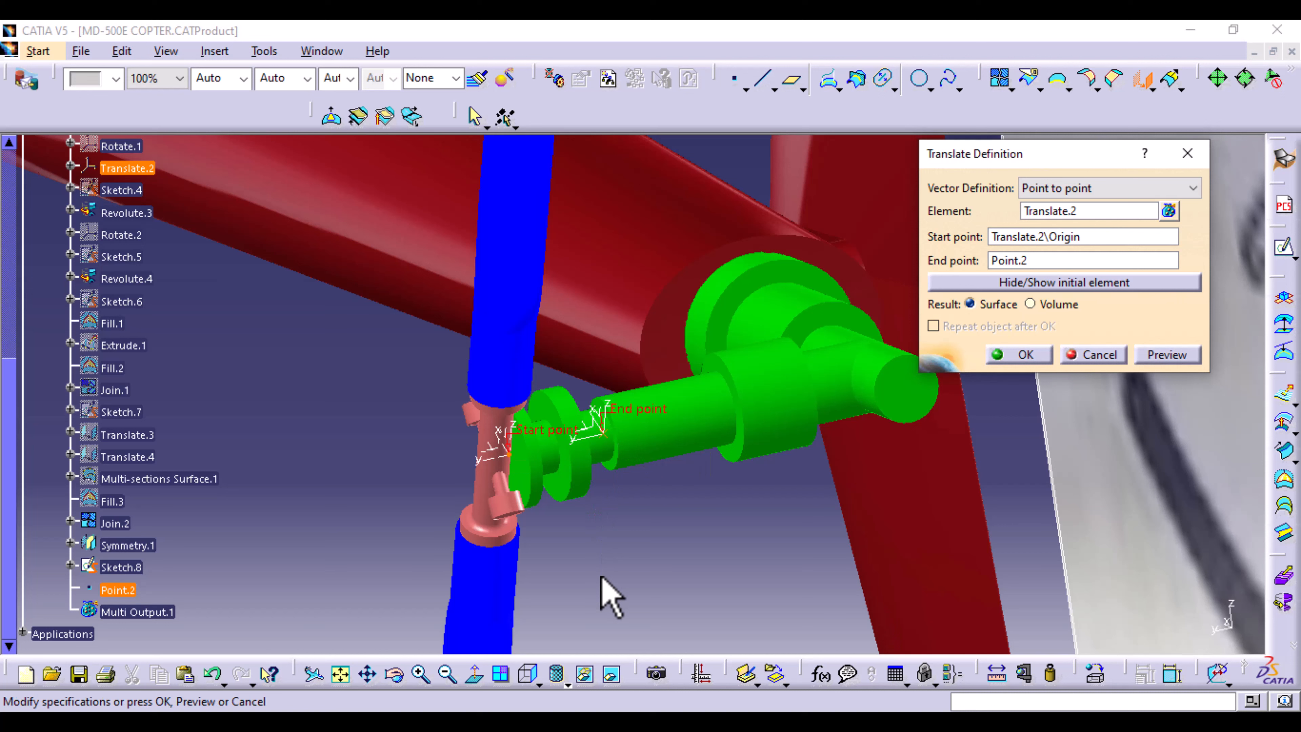
left_click(1025, 356)
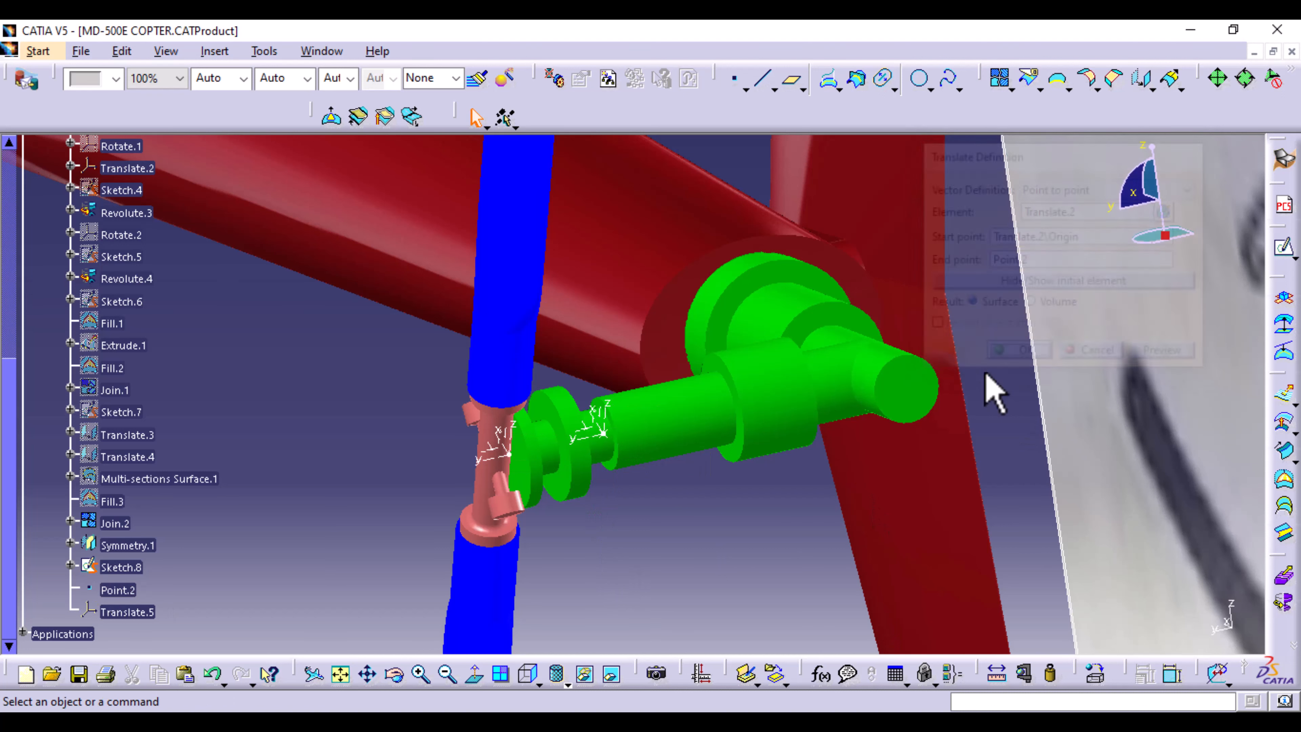
right_click(509, 448)
left_click(590, 110)
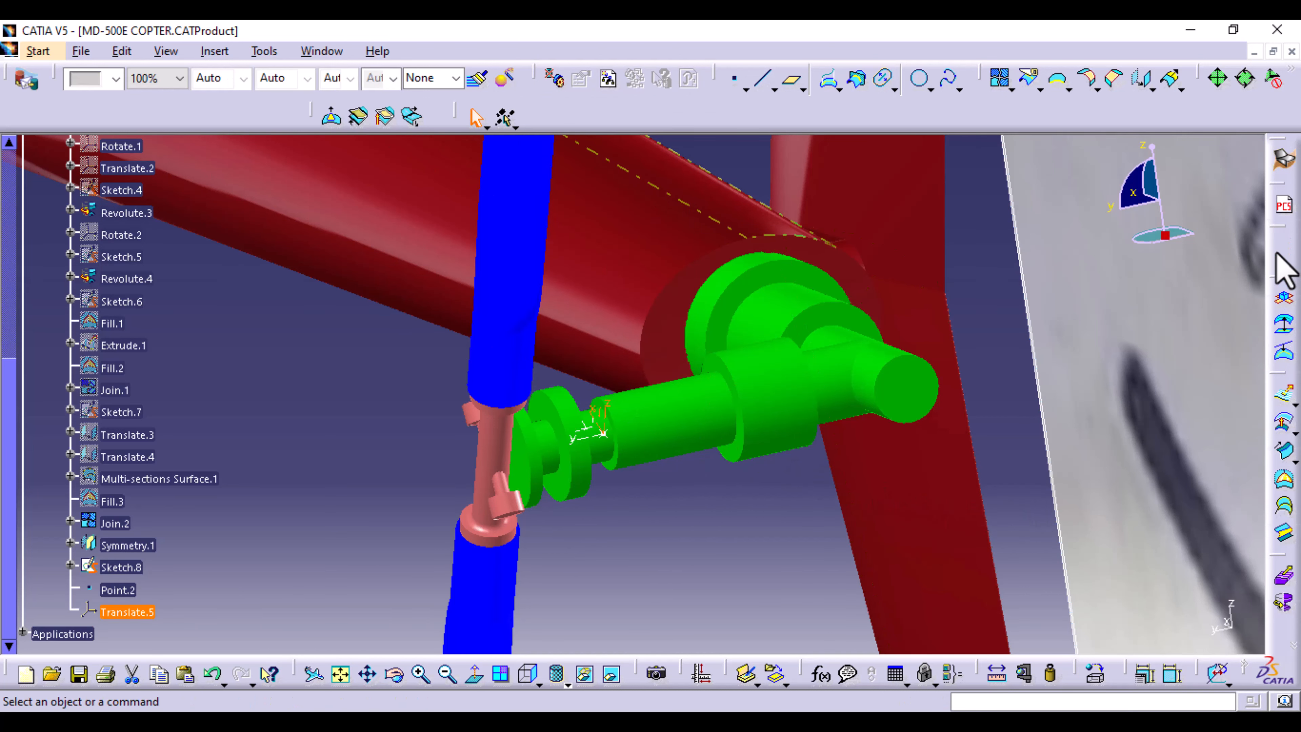
- Start a sketch on the translated axis system's ZX plane and project the smaller circular edge of the shaft shoulder into it
left_click(1280, 264)
mouse_move(822, 285)
middle_mouse_down()
mouse_move(821, 249)
mouse_move(730, 374)
mouse_move(616, 378)
mouse_move(596, 436)
middle_mouse_up()
middle_click_drag(604, 378, 845, 568)
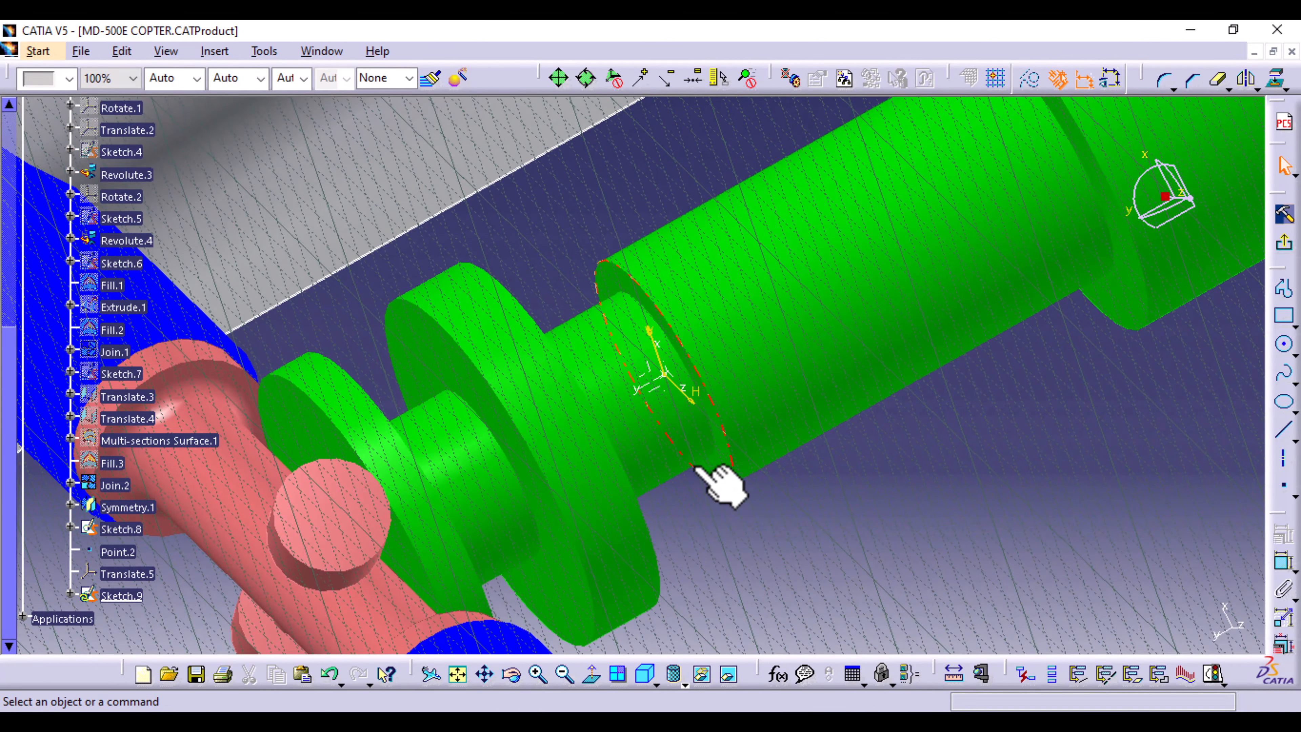
left_click(689, 366)
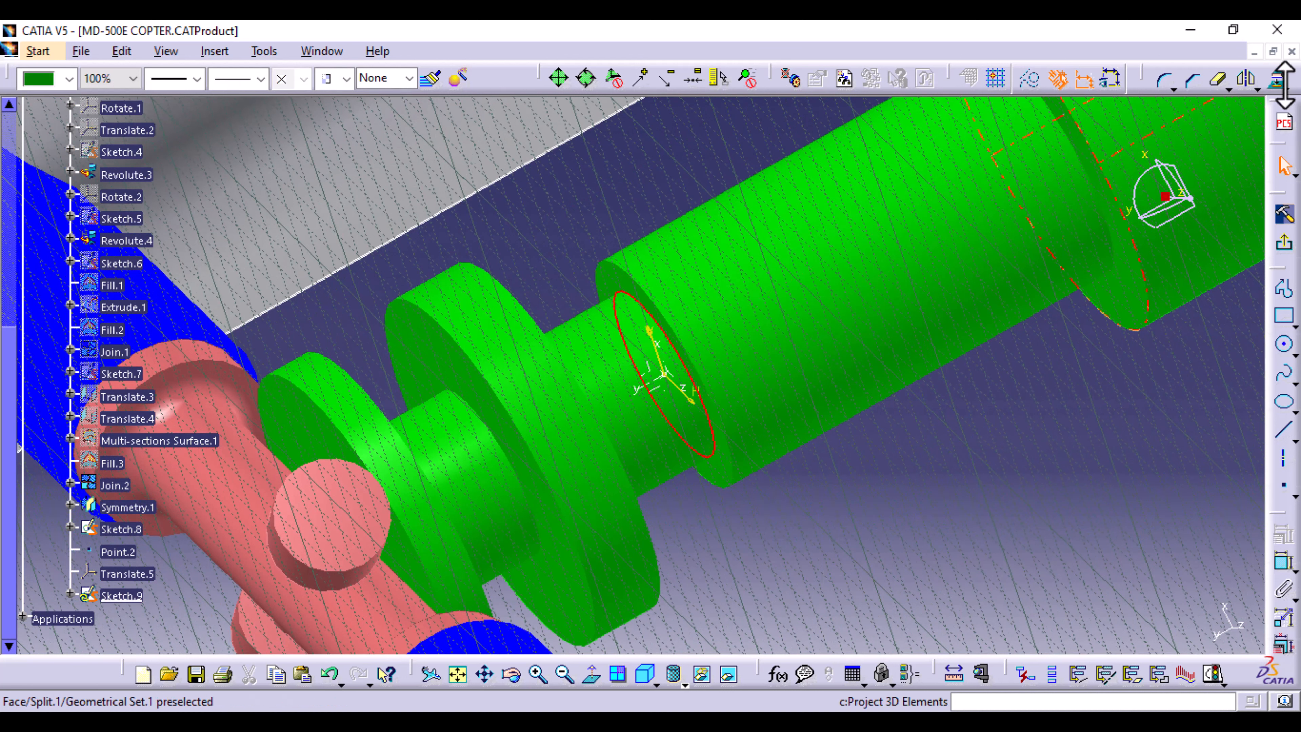
left_click(1276, 80)
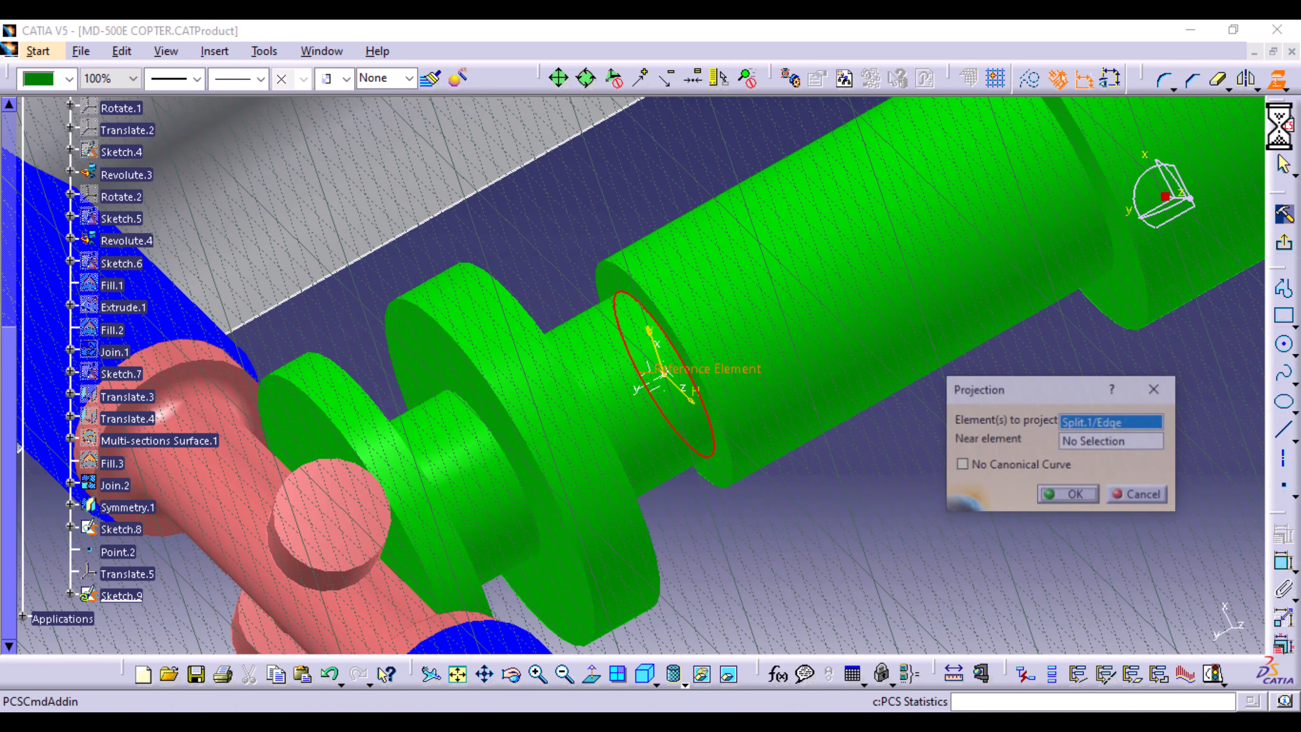
left_click(1076, 496)
- Project the larger circular edge of the shaft shoulder into the sketch as construction geometry
left_click(718, 431)
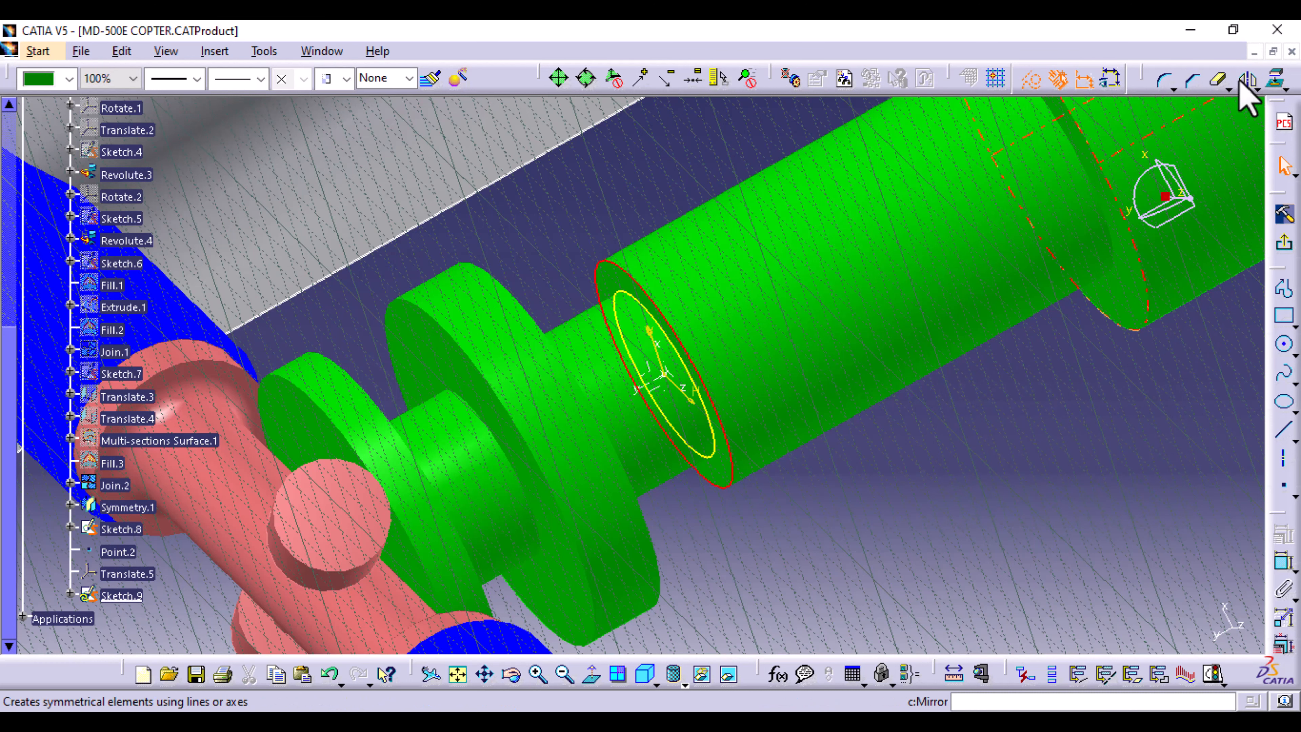
left_click(1278, 86)
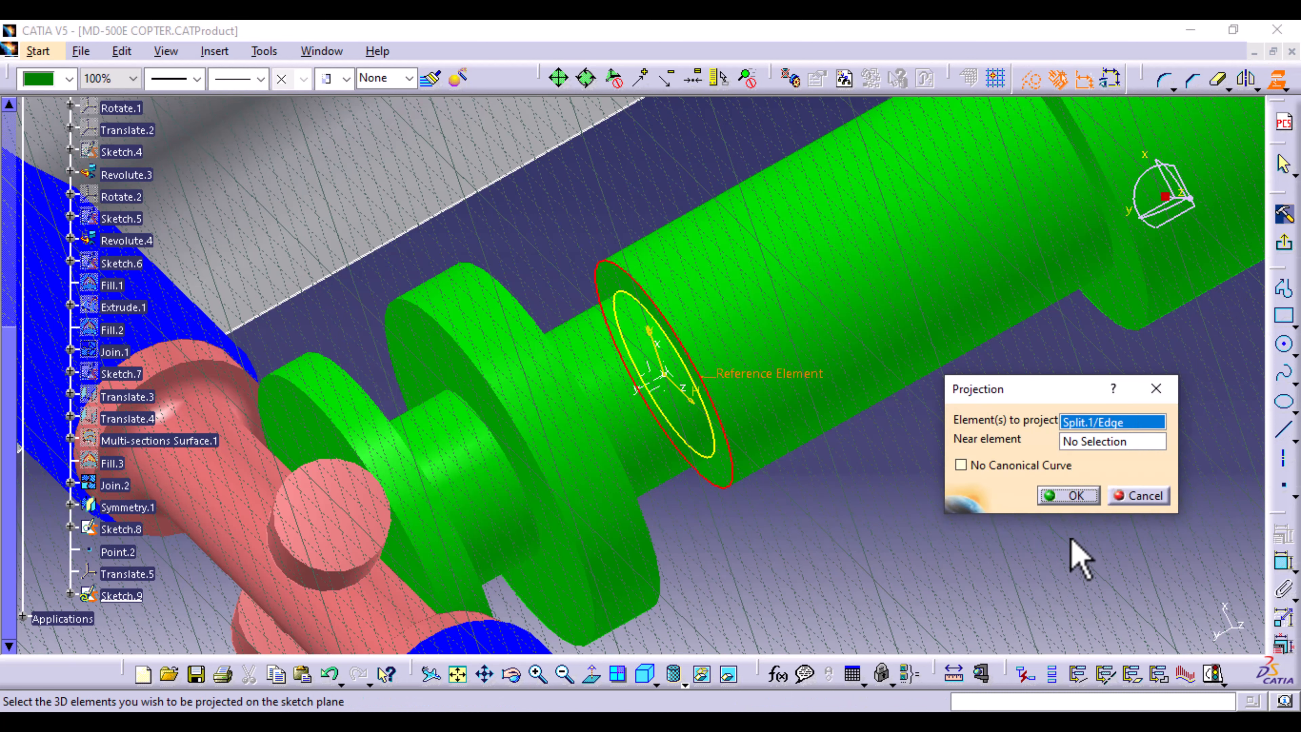
left_click(1076, 496)
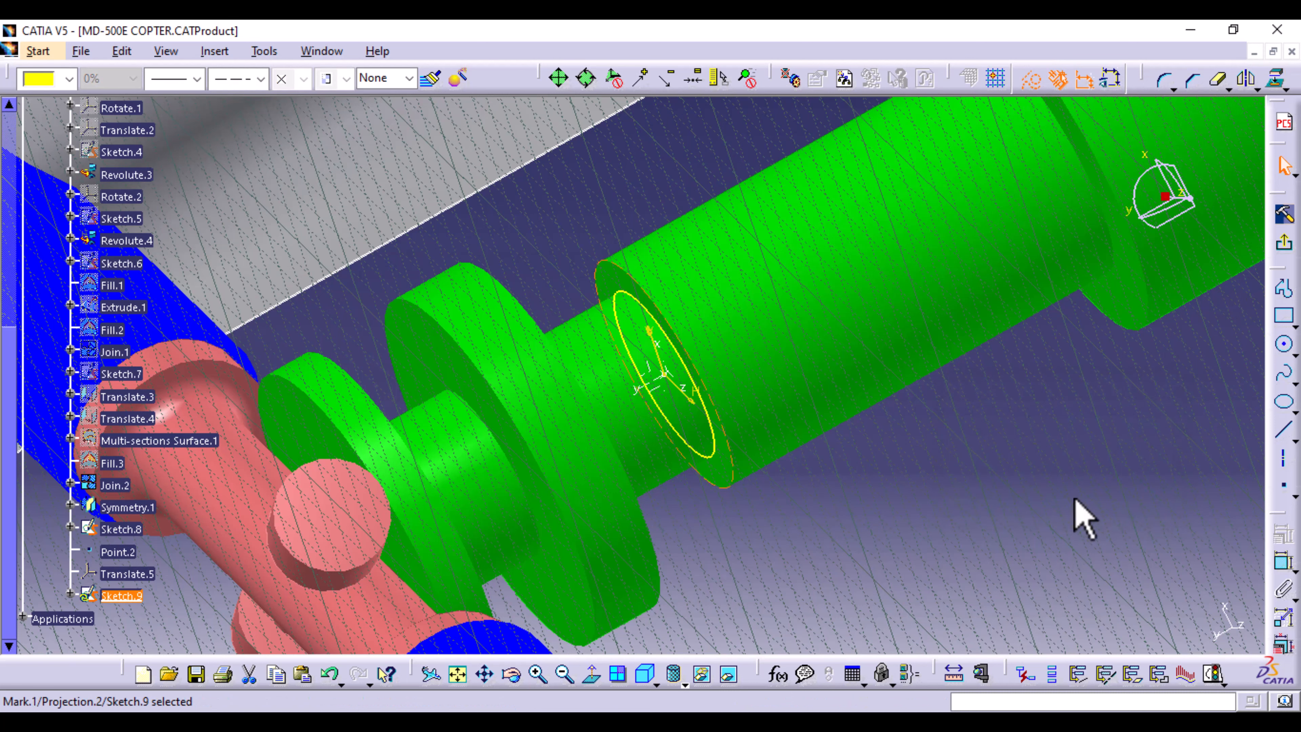
- Sketch a circle centred on the origin, slightly smaller than the outer construction circle, and exit the sketch
left_click(592, 674)
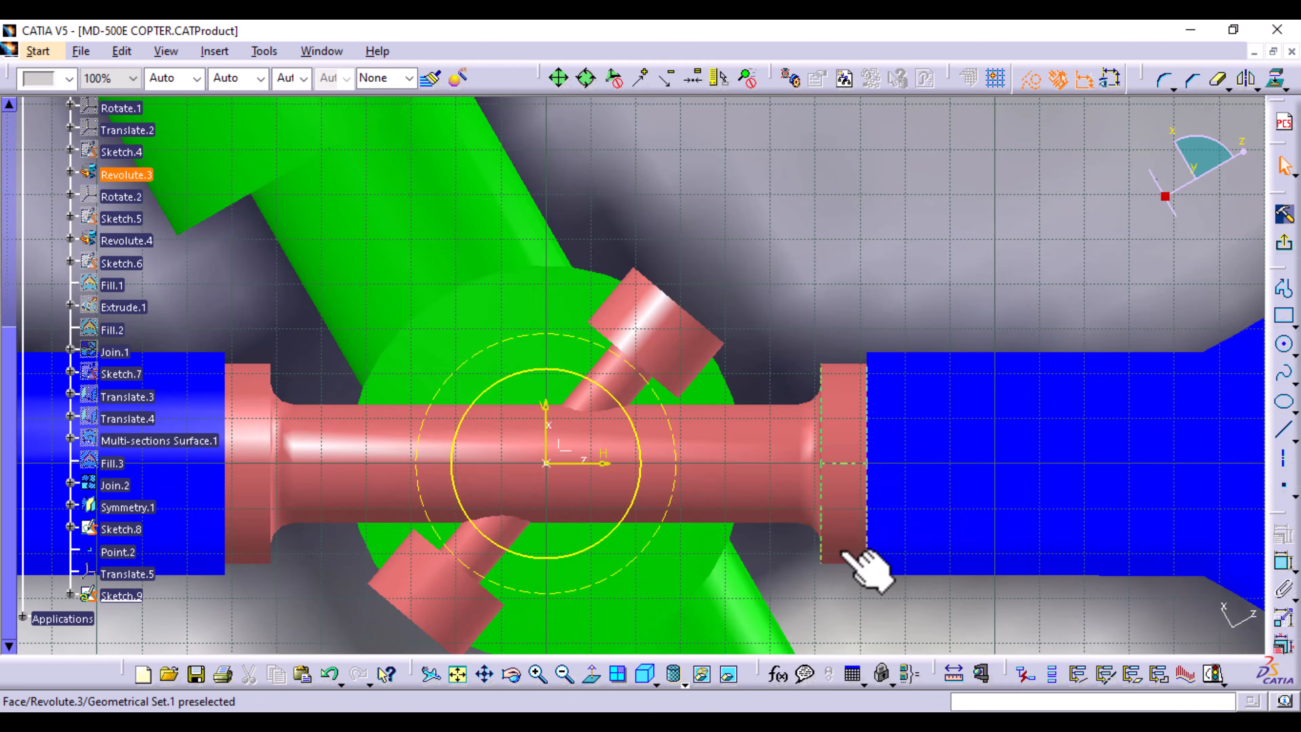
middle_click_drag(850, 553, 991, 429)
left_click(1285, 348)
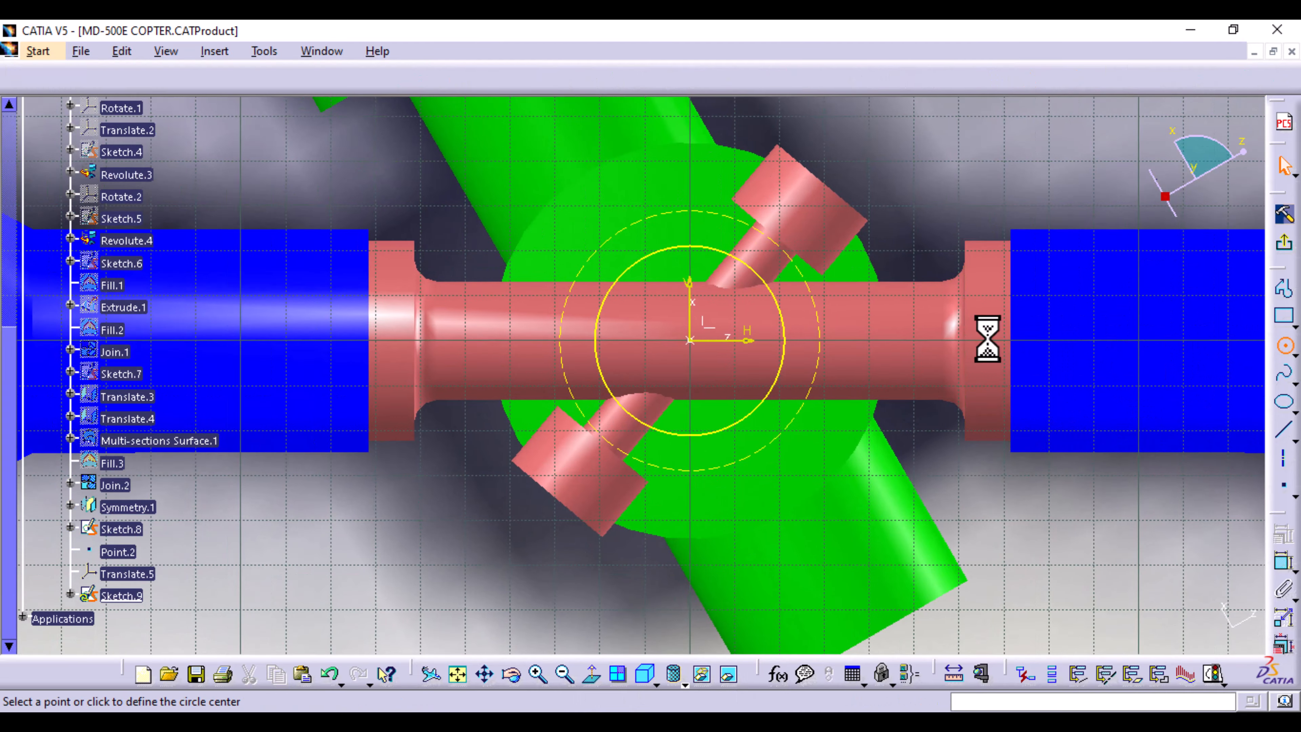
left_click(689, 341)
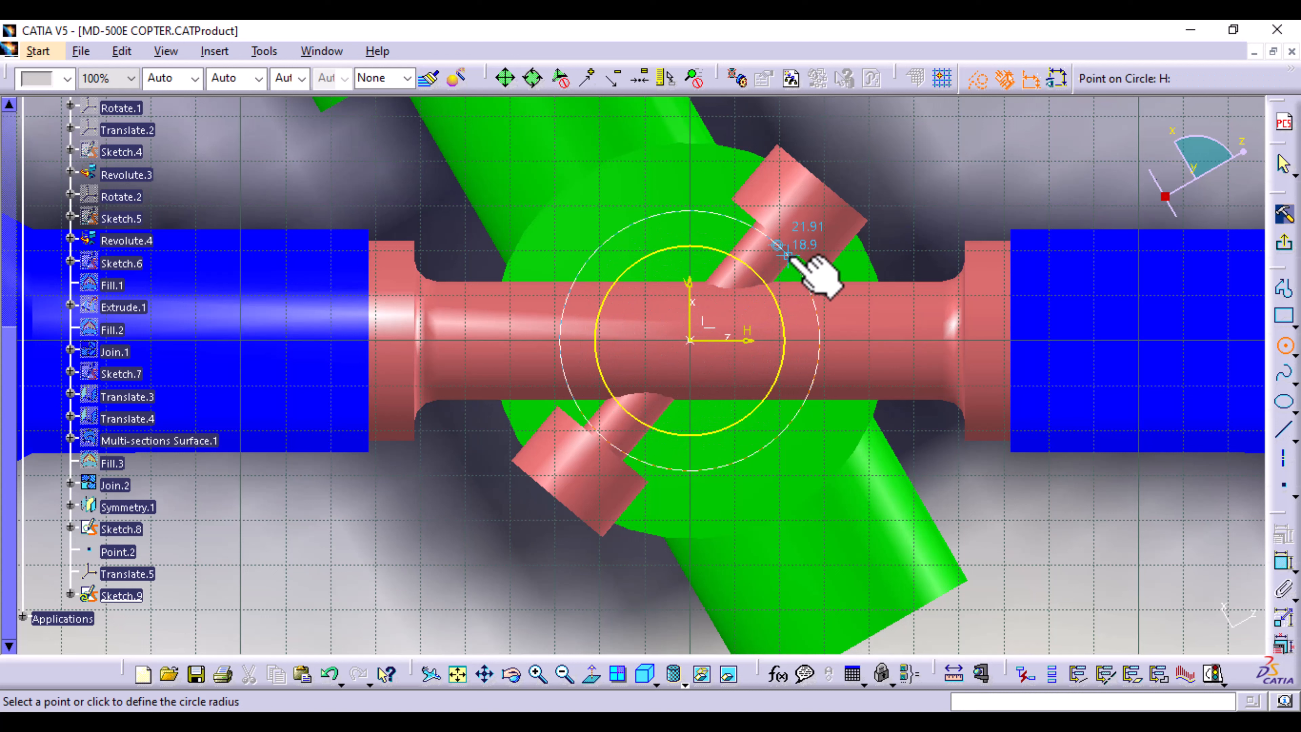
left_click(781, 262)
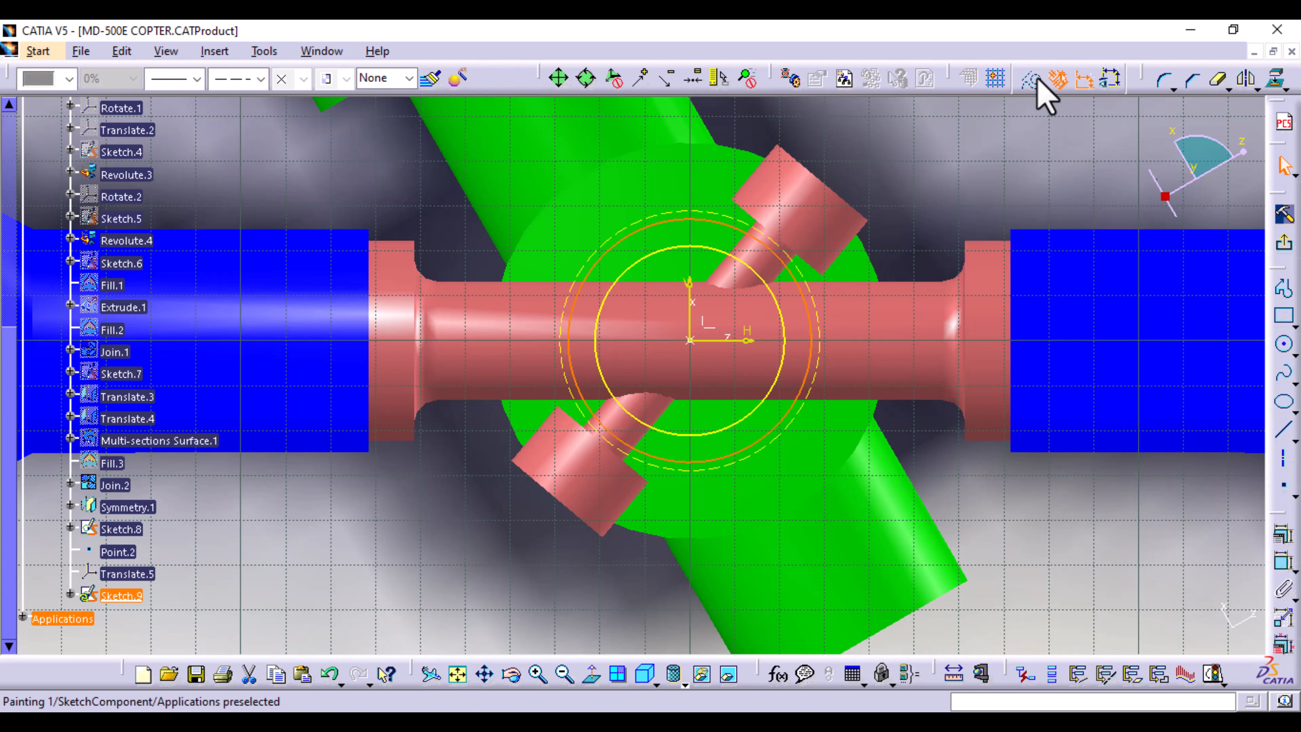
left_click(1291, 243)
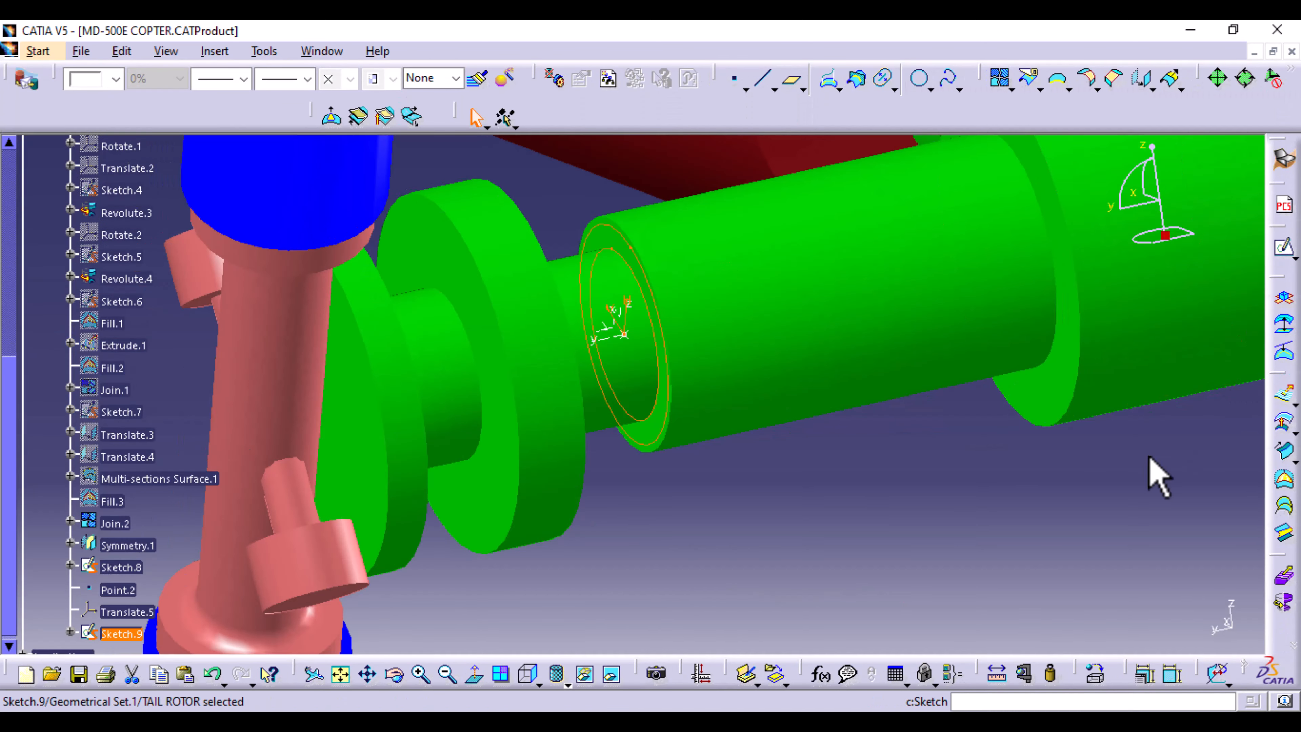
- Extrude Sketch.9 along its normal with limits of 5 mm and -25 mm, keeping all the sub-elements
mouse_move(835, 416)
middle_mouse_down("ctrl")
mouse_move(864, 524)
mouse_move(854, 477)
mouse_move(867, 462)
middle_mouse_up("ctrl")
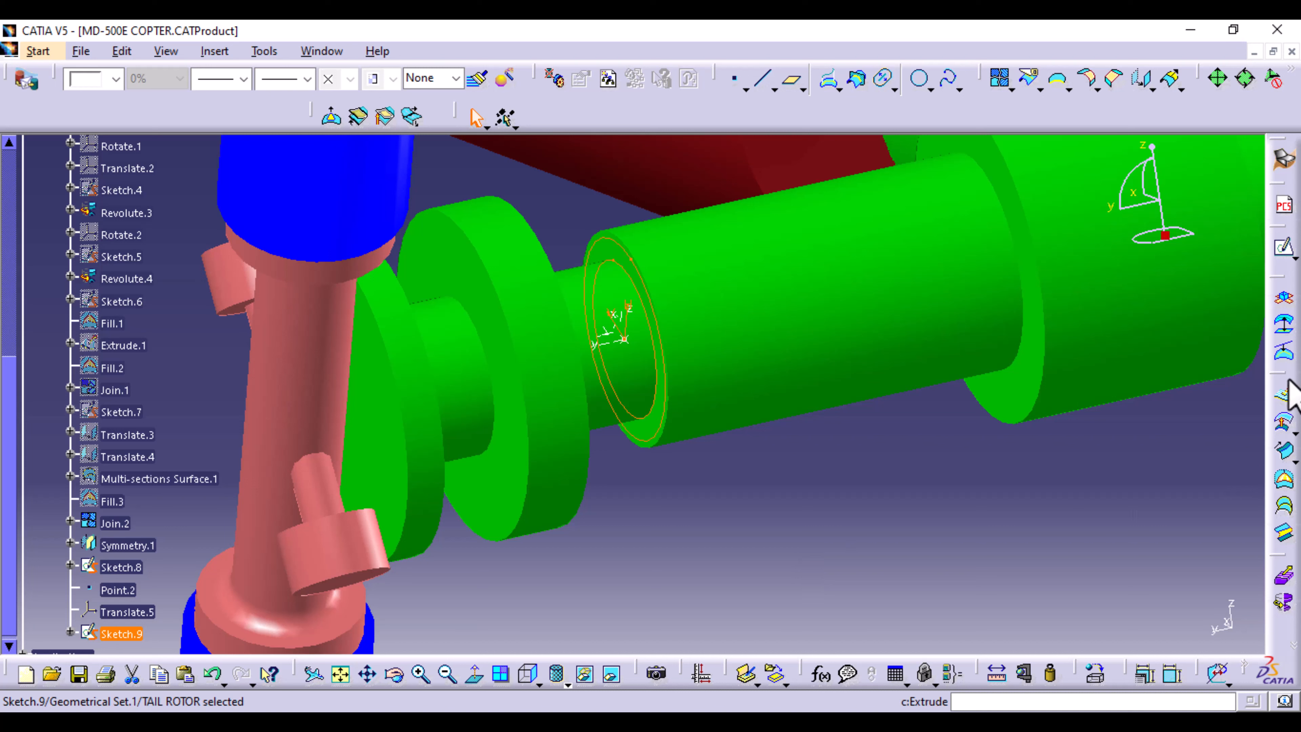
left_click(1290, 401)
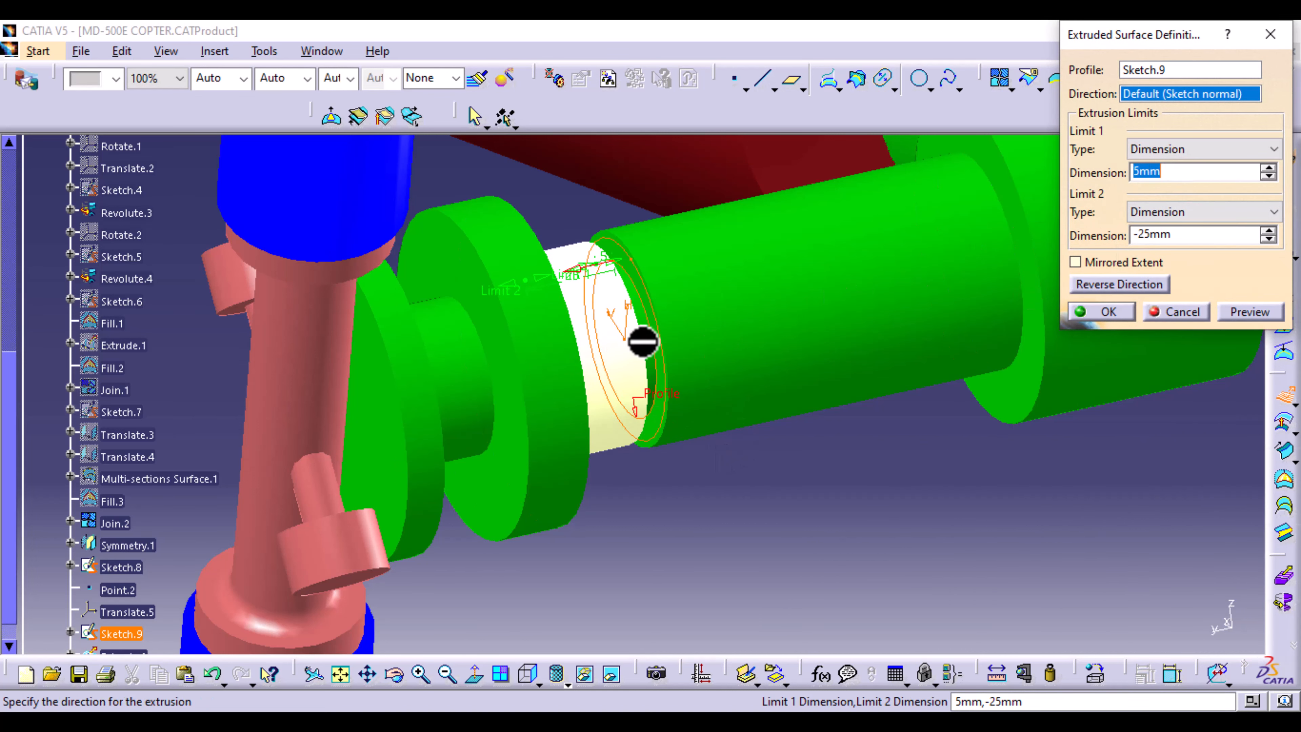
left_click(530, 676)
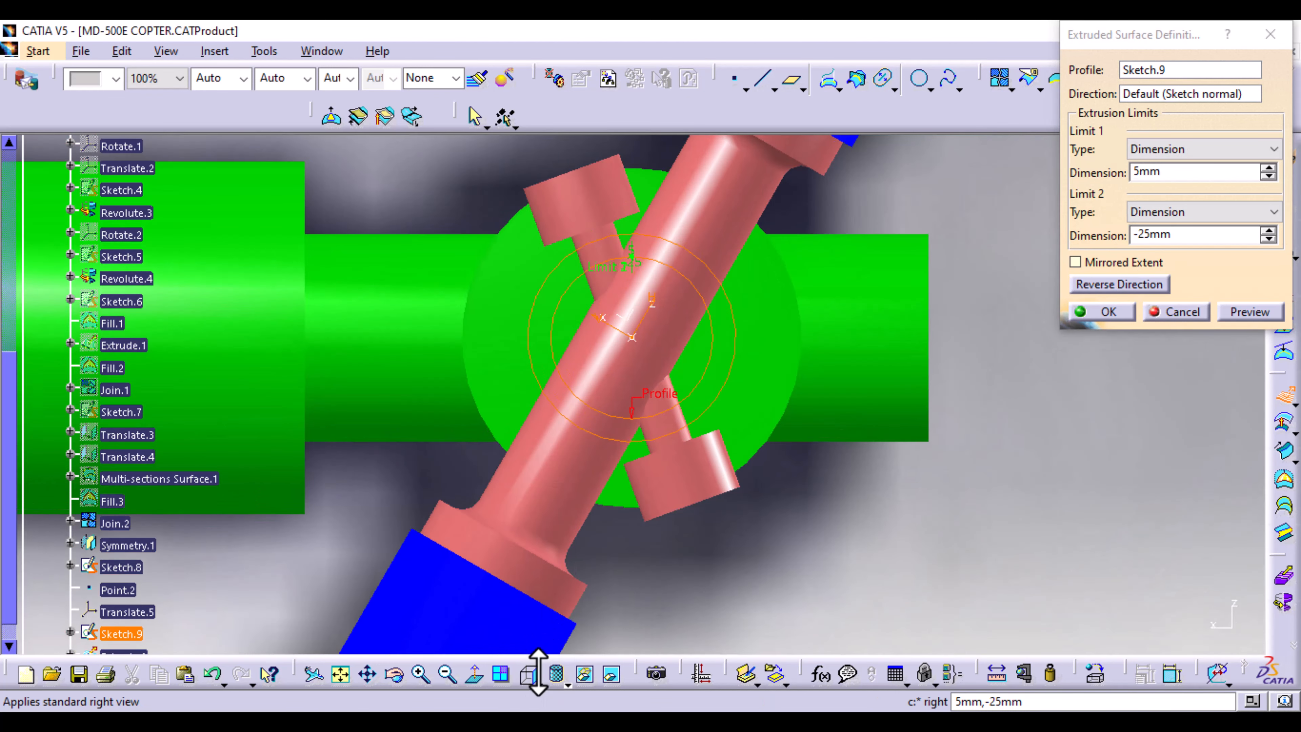
left_click(538, 688)
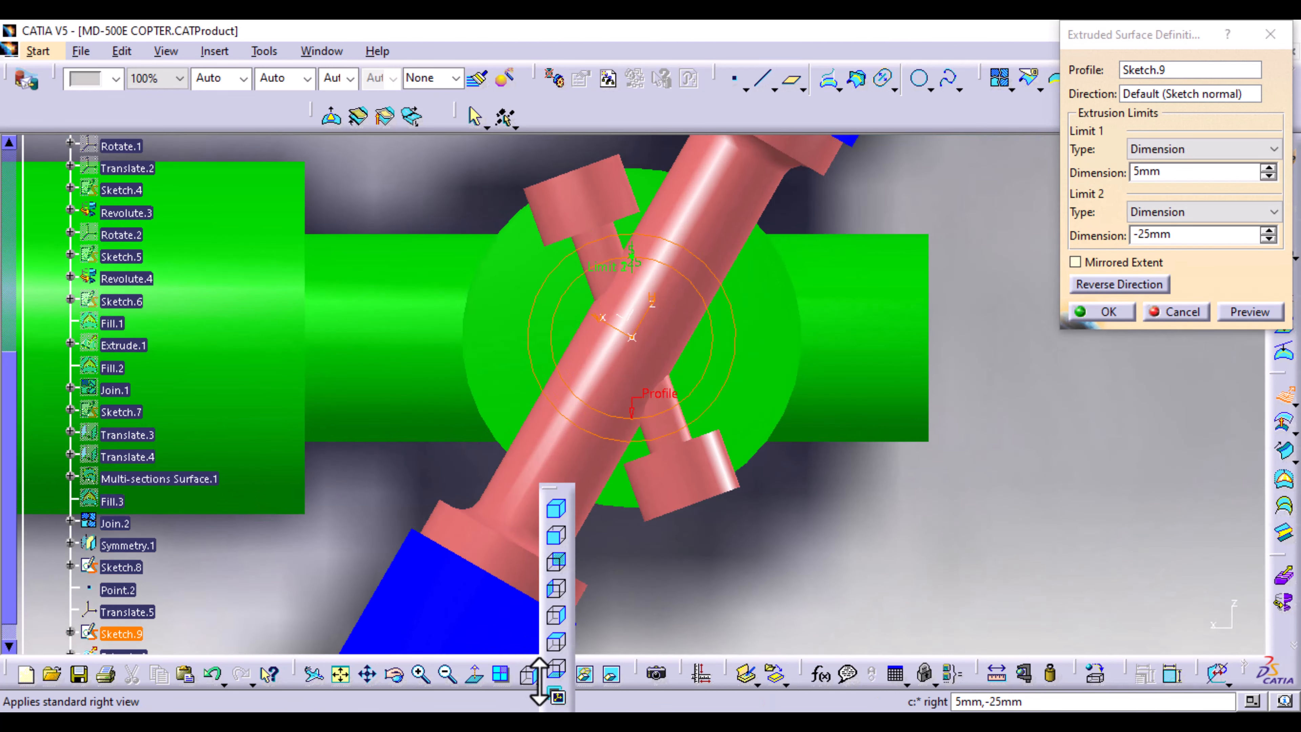
left_click(559, 566)
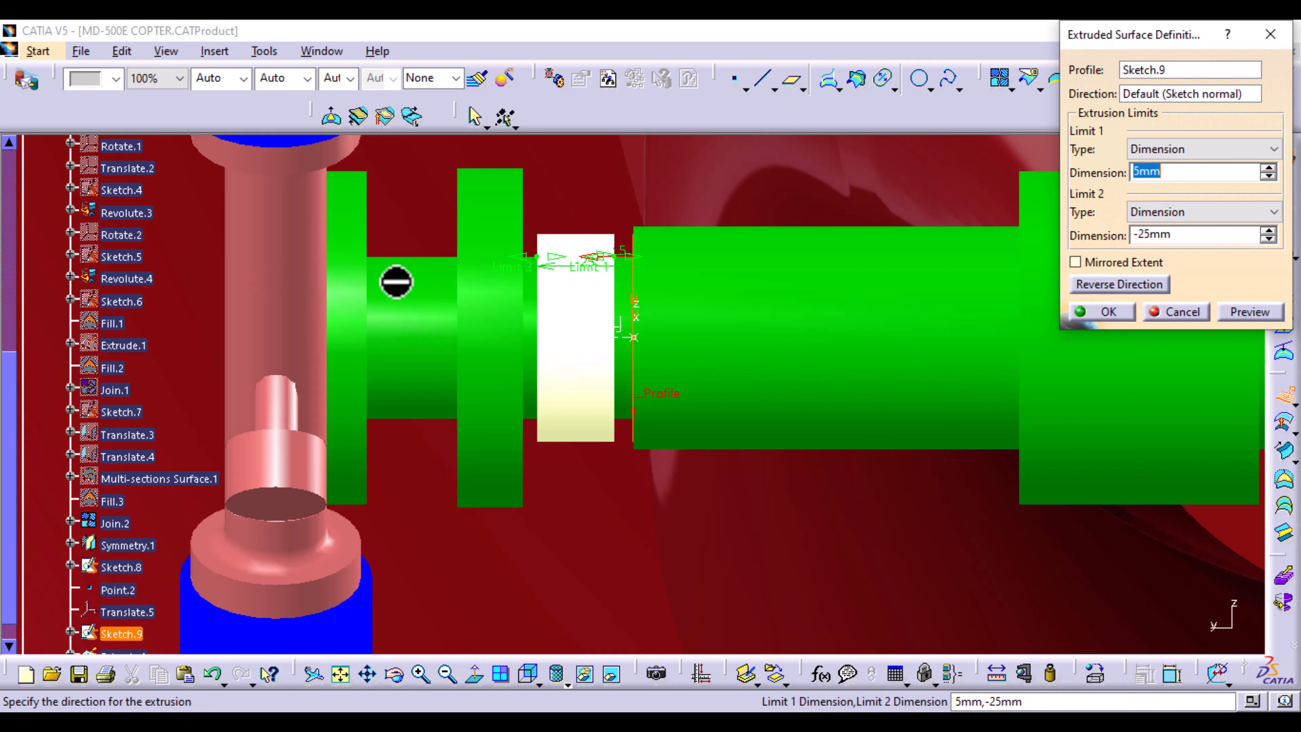
left_click(1115, 312)
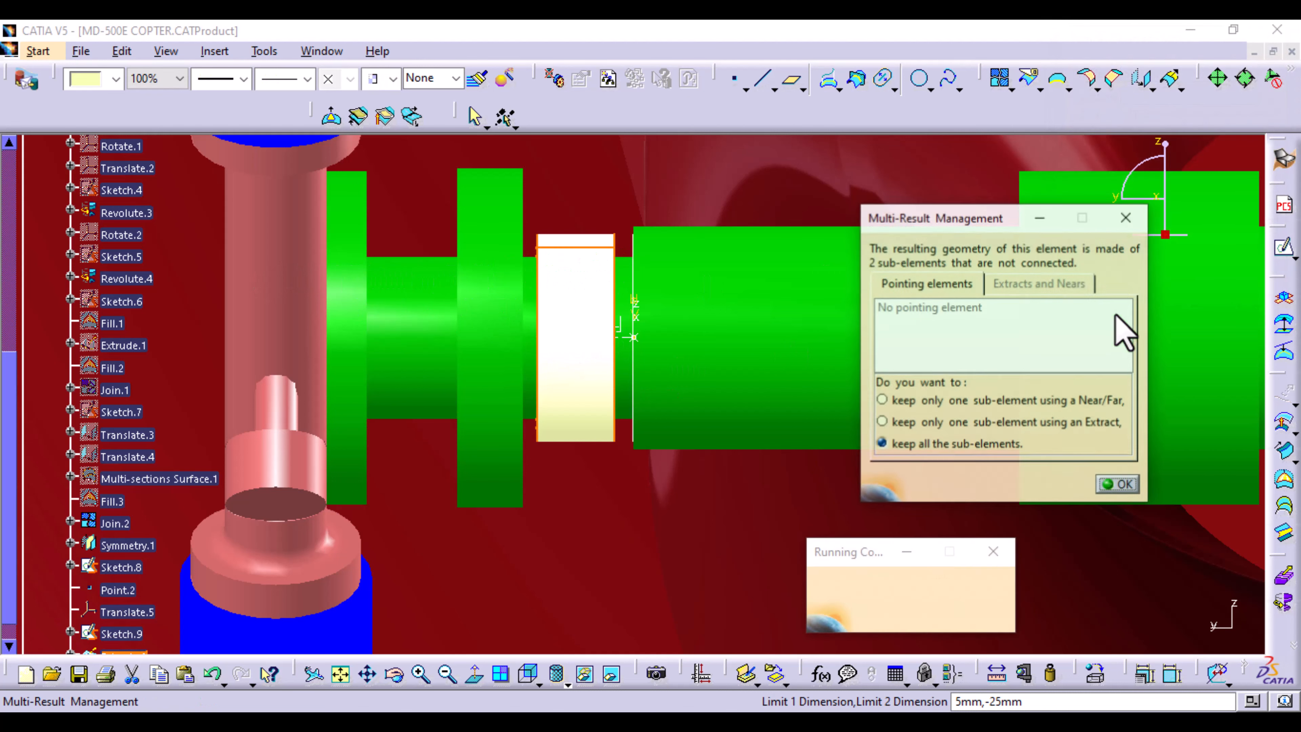
left_click(1118, 484)
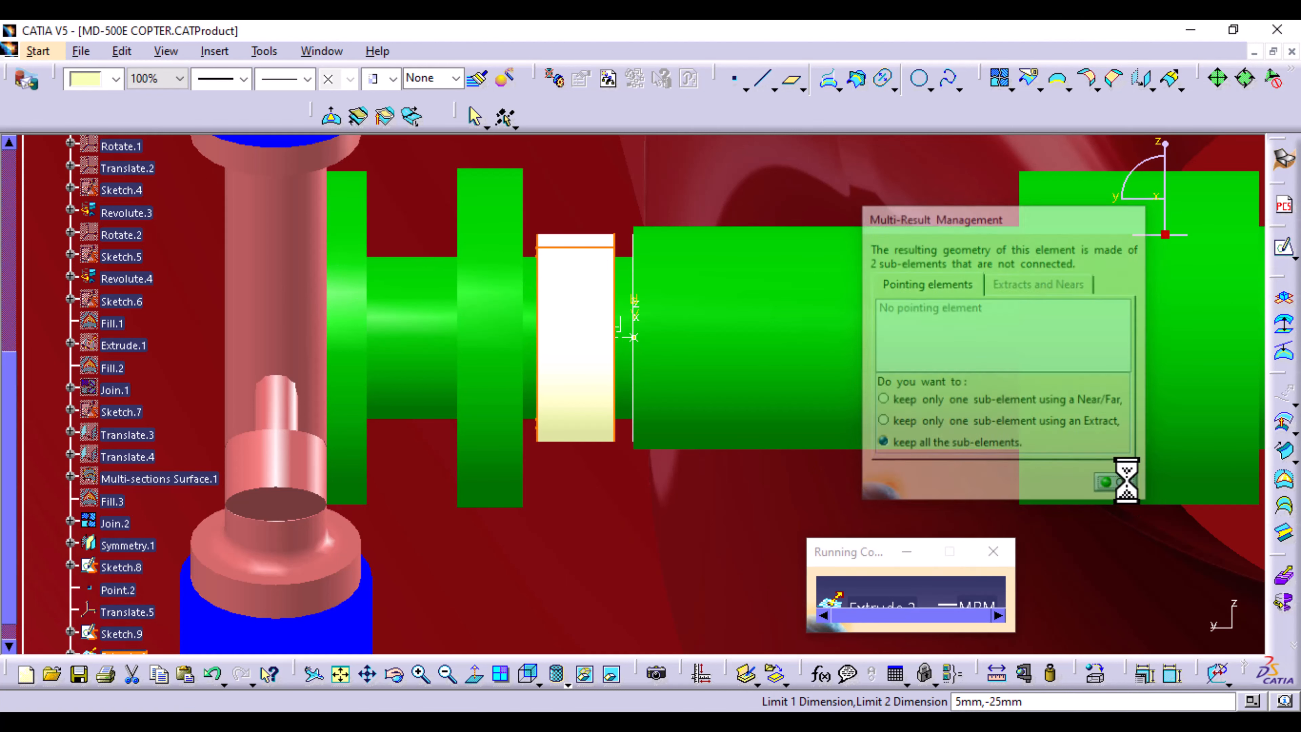
- Colour the new extruded ring surface grey
left_click(895, 555)
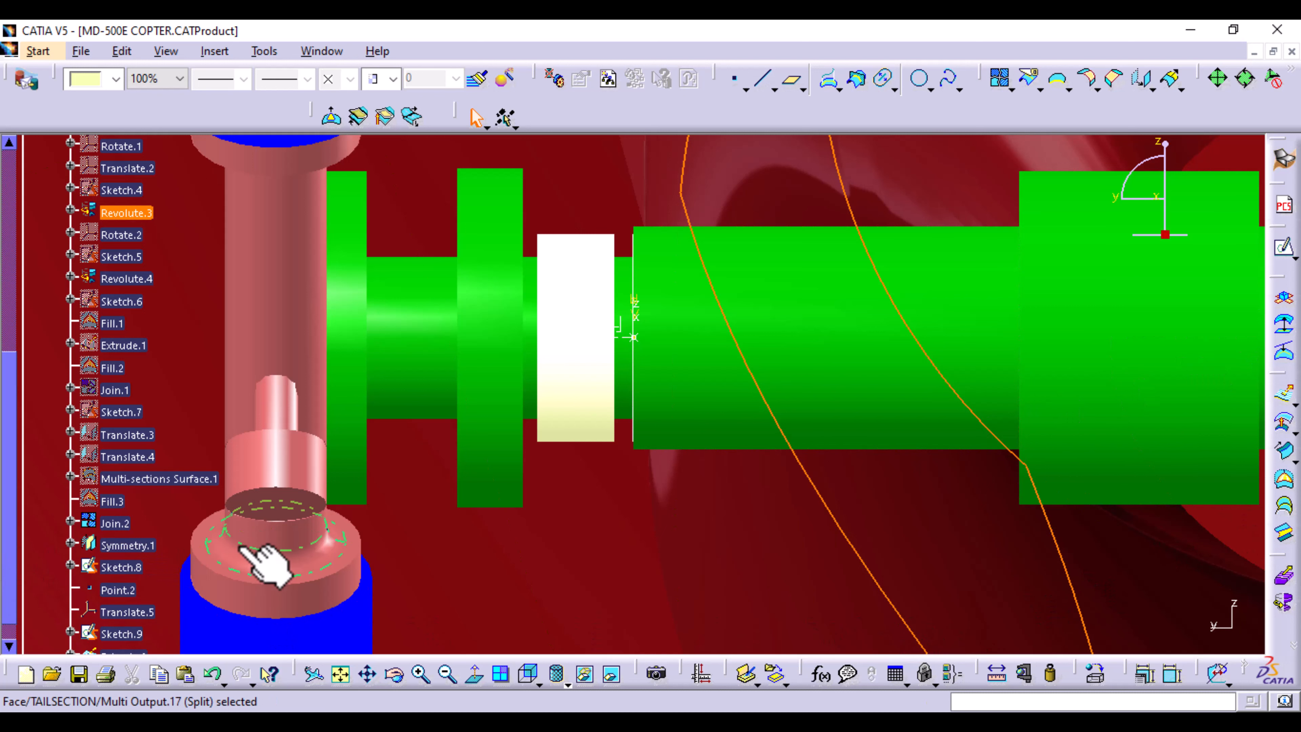
scroll(145, 532, "down", 3)
left_click(131, 451)
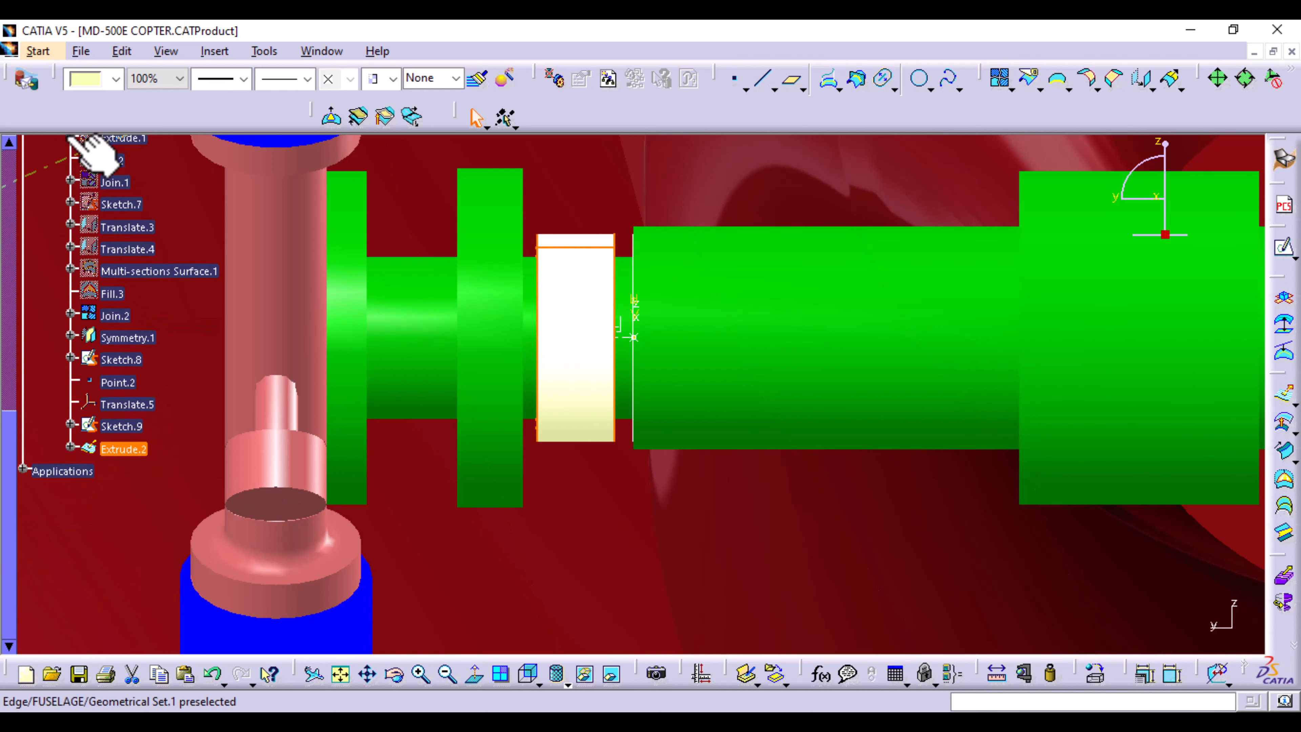
left_click(116, 78)
left_click(102, 174)
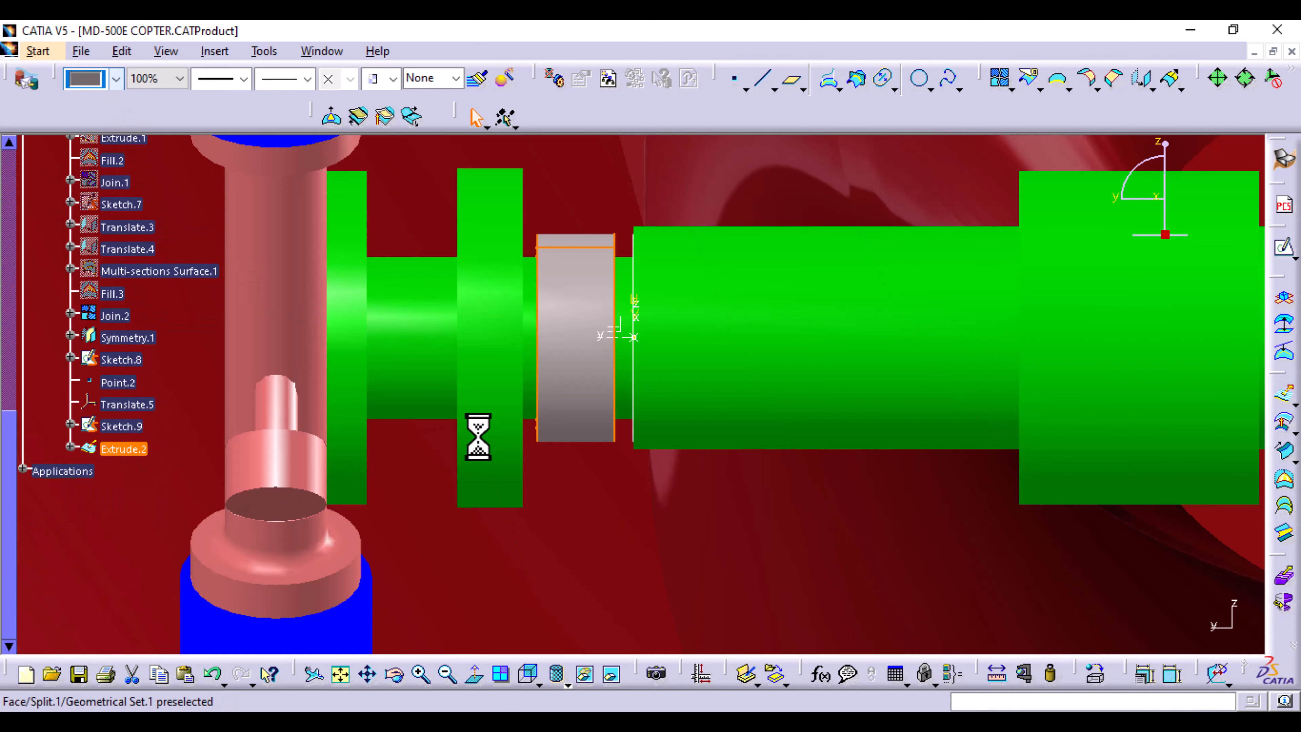
key("Escape")
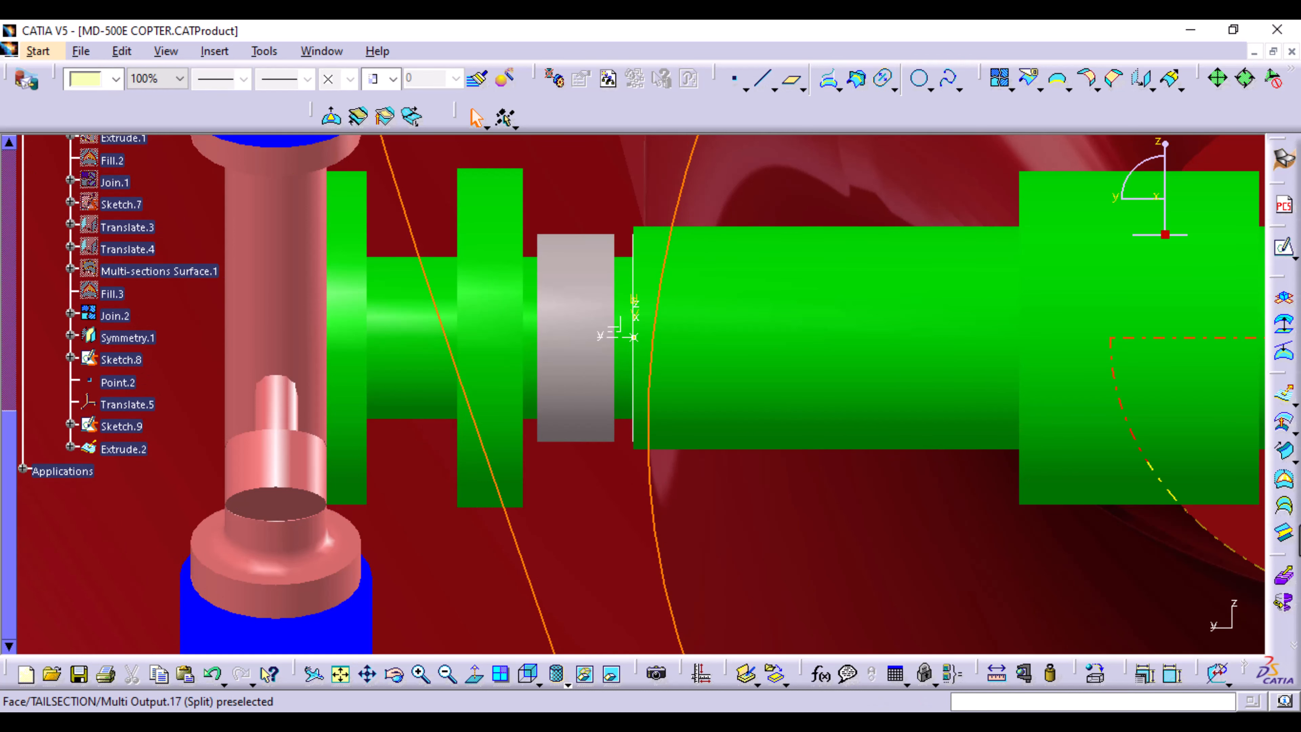
middle_click_drag(751, 479, 773, 705)
left_click(751, 480)
left_click(241, 267)
scroll(245, 277, "down", 1)
mouse_move(271, 295)
middle_mouse_down()
mouse_move(328, 418)
mouse_move(302, 414)
middle_mouse_up()
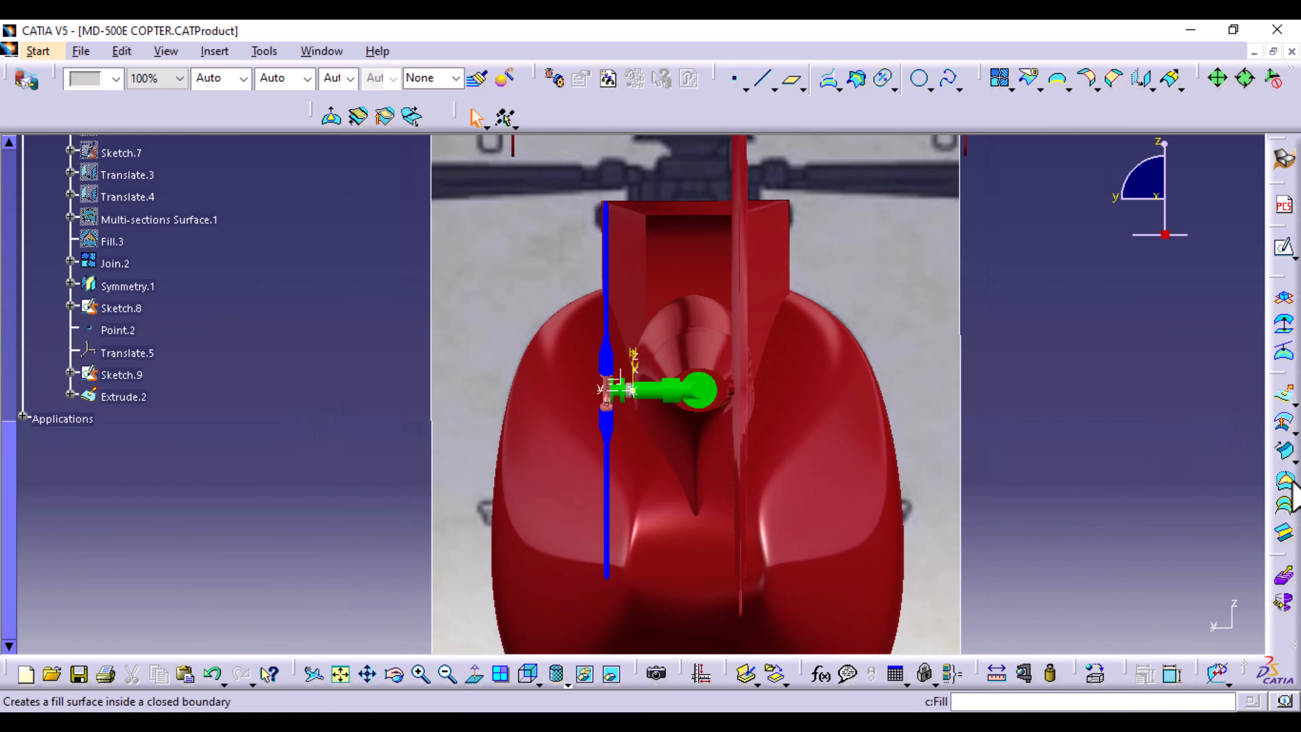
- Fill the grey ring's end face towards the long shaft section, using its outer edge as outer boundary and inner edge as inner boundary
left_click(1283, 479)
middle_click_drag(682, 497, 854, 35)
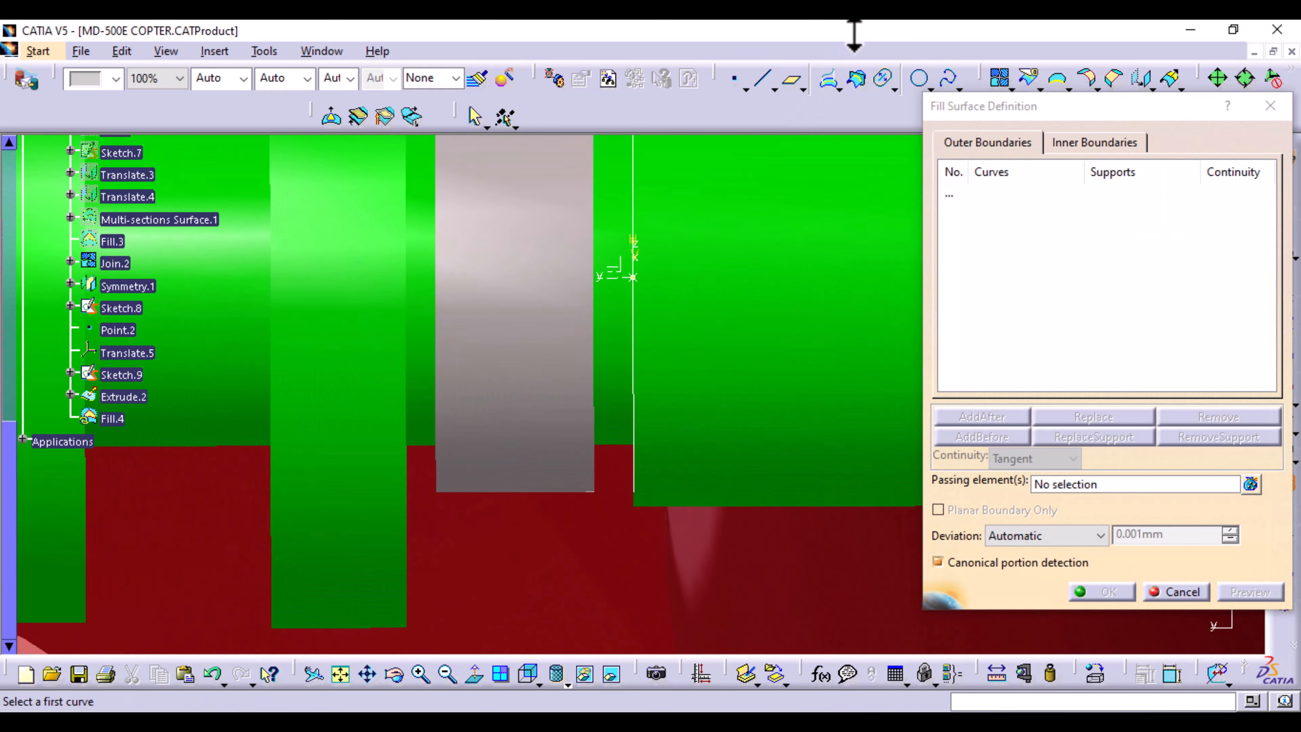
left_click(595, 359)
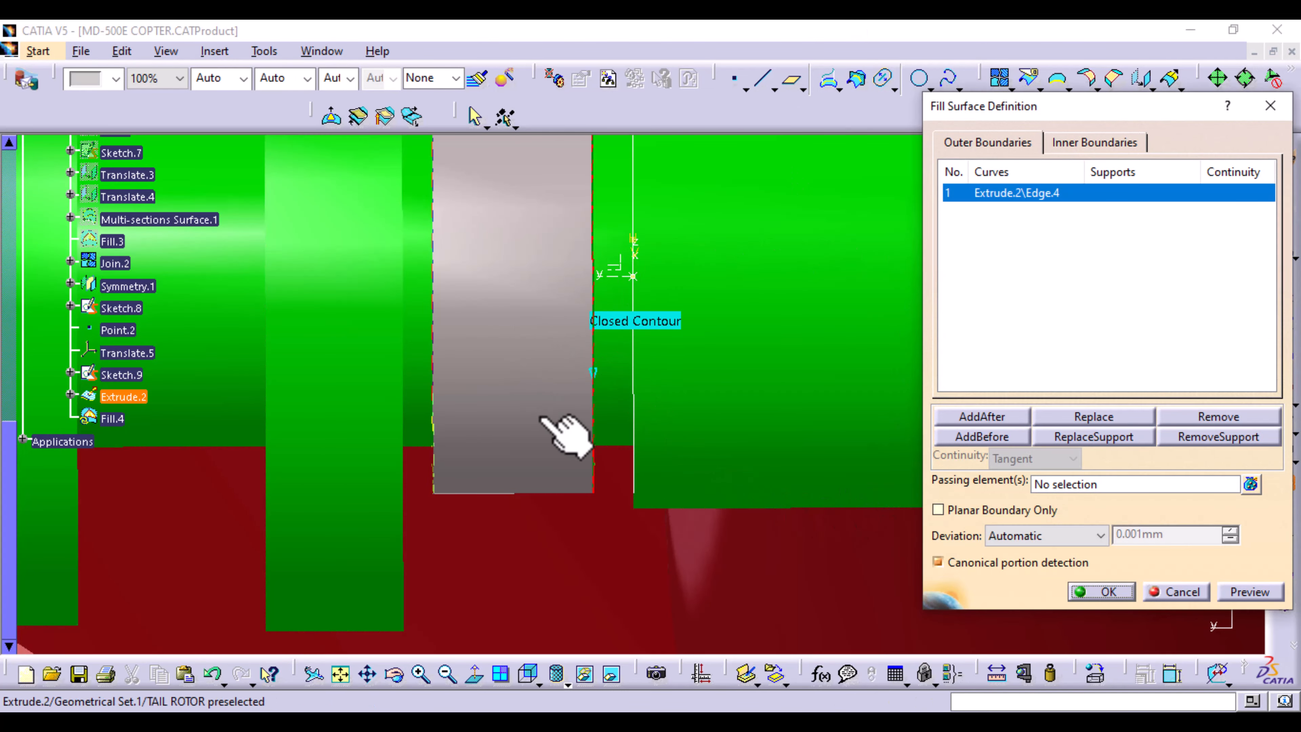
middle_click_drag(595, 341, 676, 360)
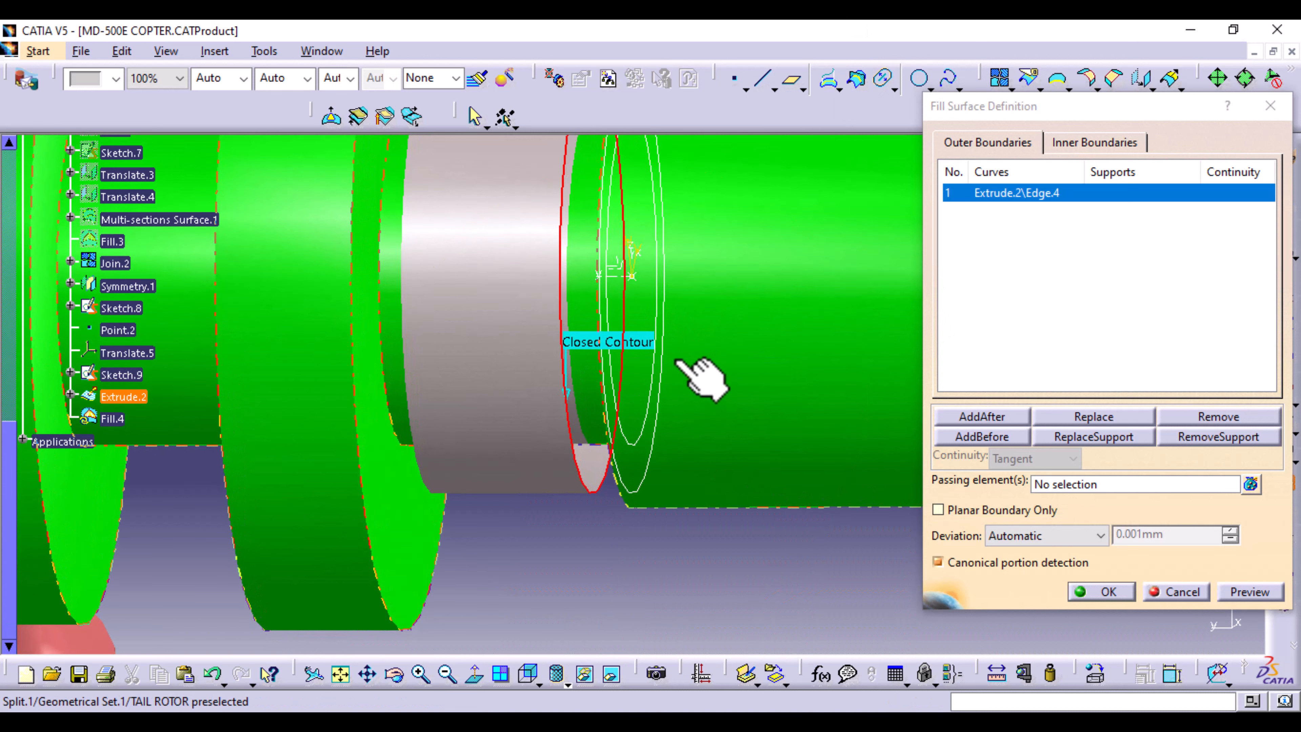
left_click(1093, 142)
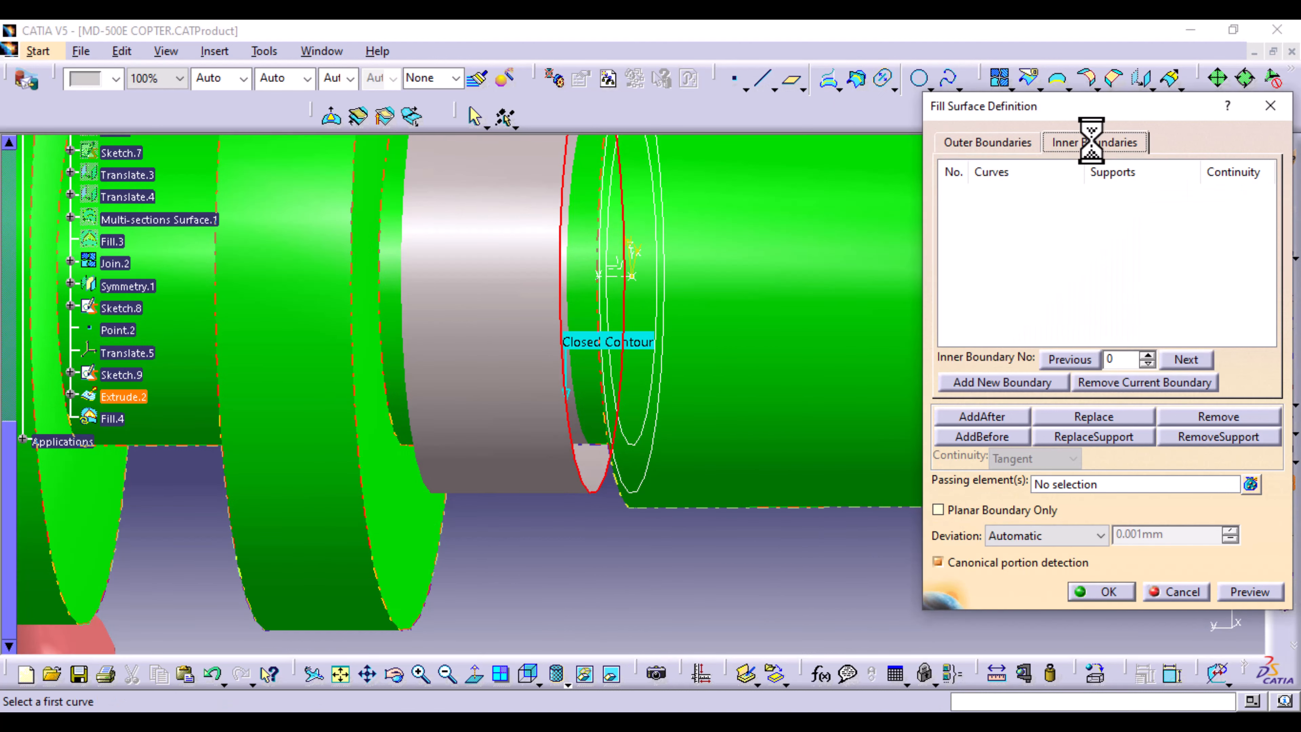
left_click(578, 402)
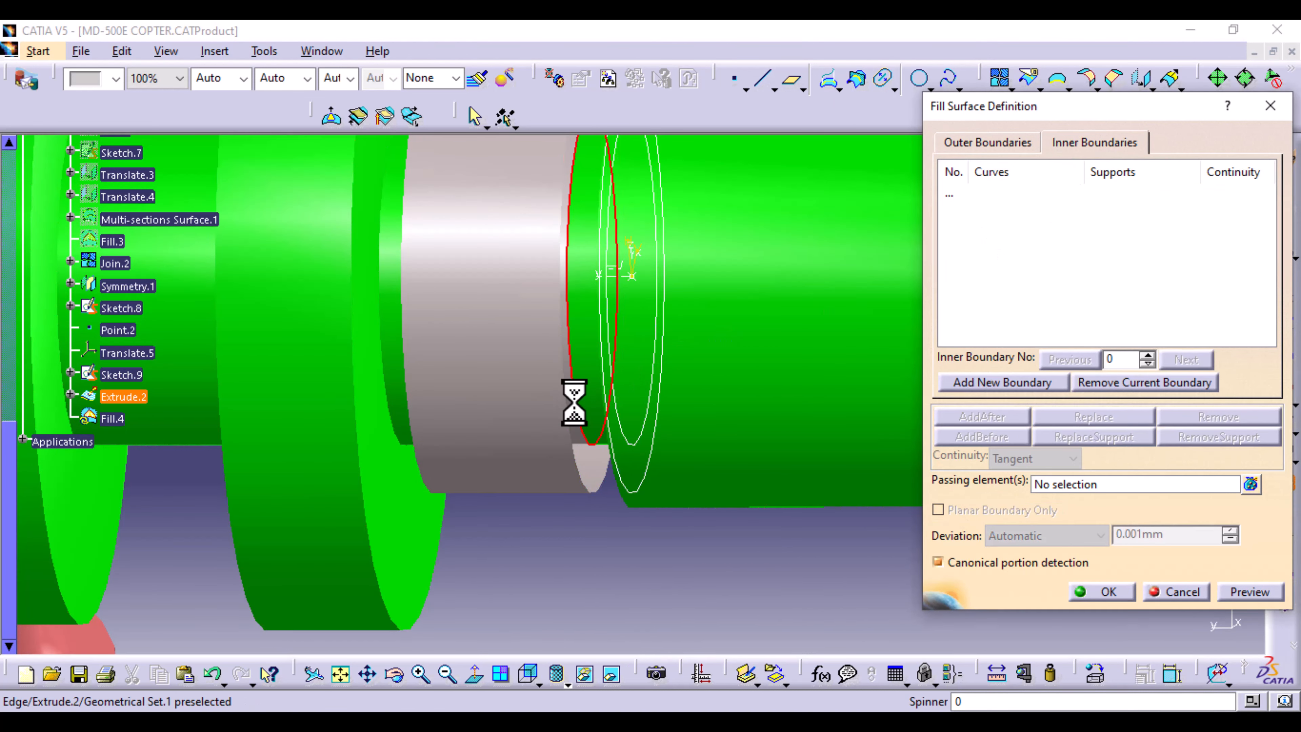
left_click(1260, 595)
left_click(1102, 592)
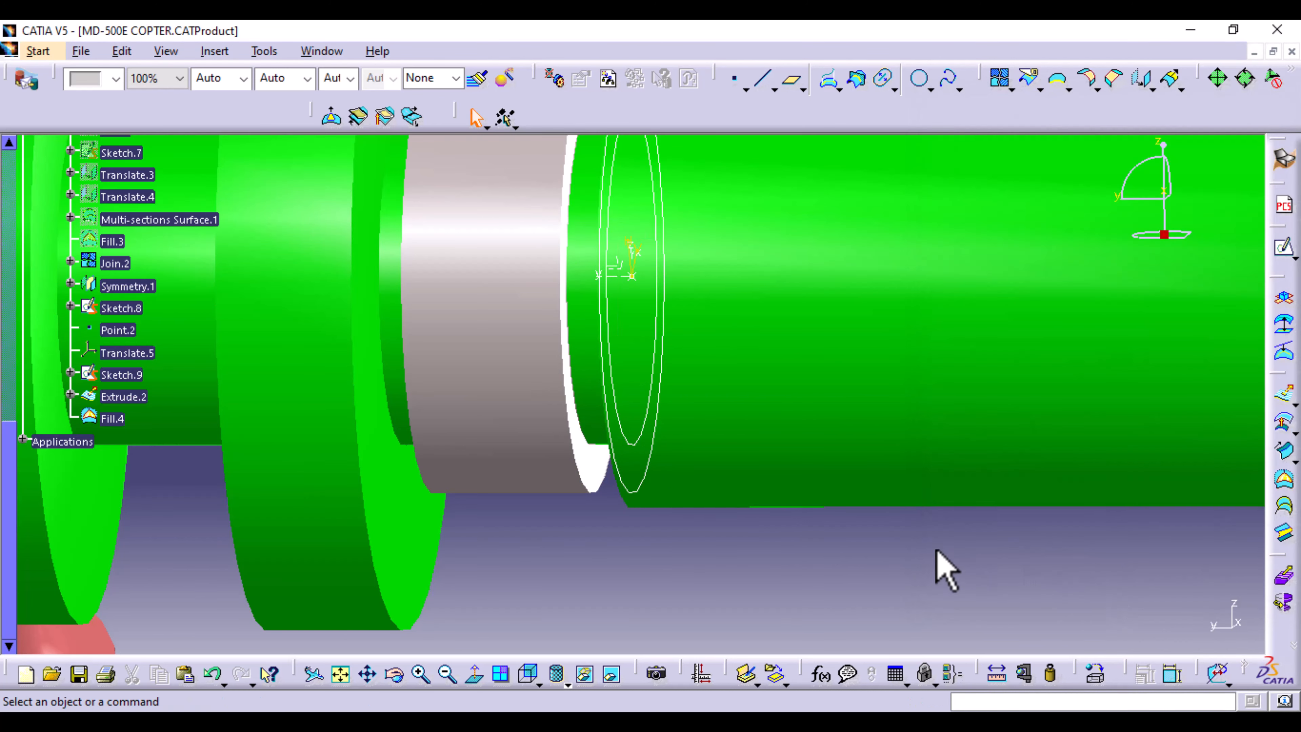
- Fill the ring's opposite end face, beside the green flange, between its outer edge and its inner edge
mouse_move(589, 378)
middle_mouse_down()
mouse_move(633, 424)
mouse_move(561, 472)
mouse_move(557, 387)
mouse_move(541, 372)
mouse_move(706, 378)
middle_mouse_up()
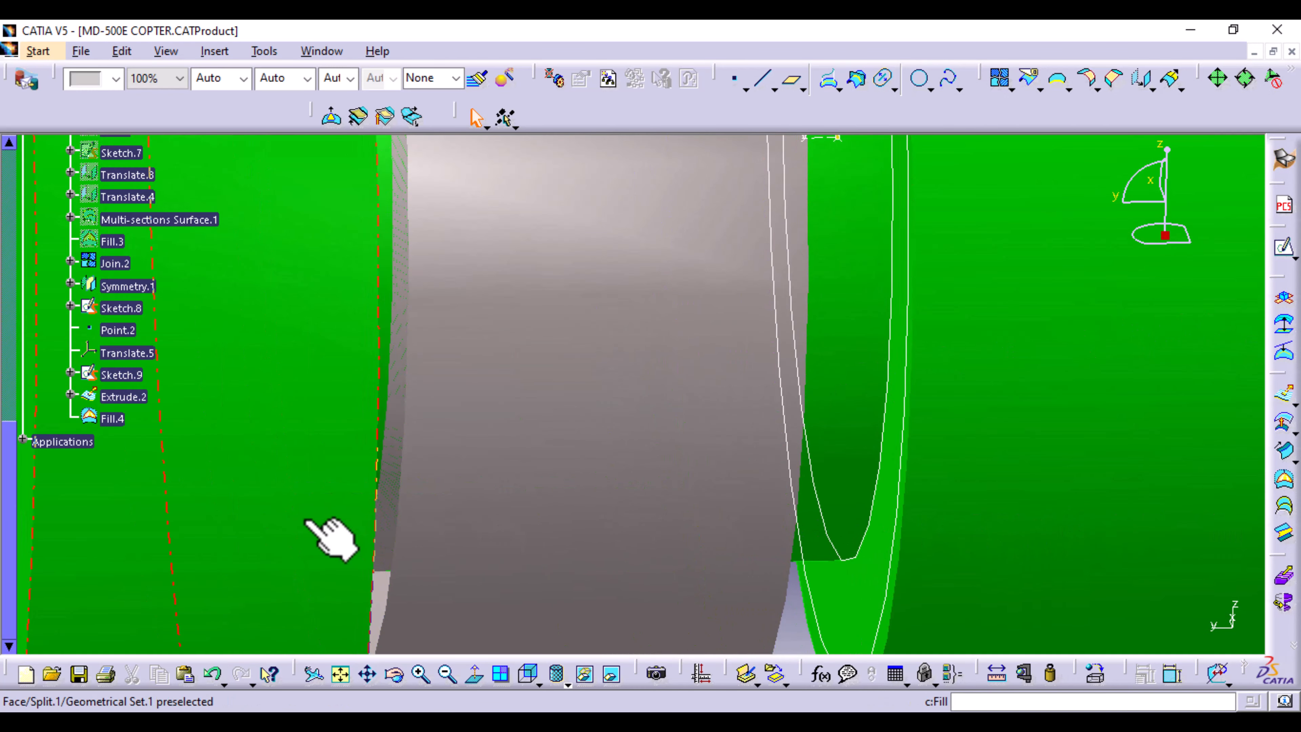
left_click(402, 491)
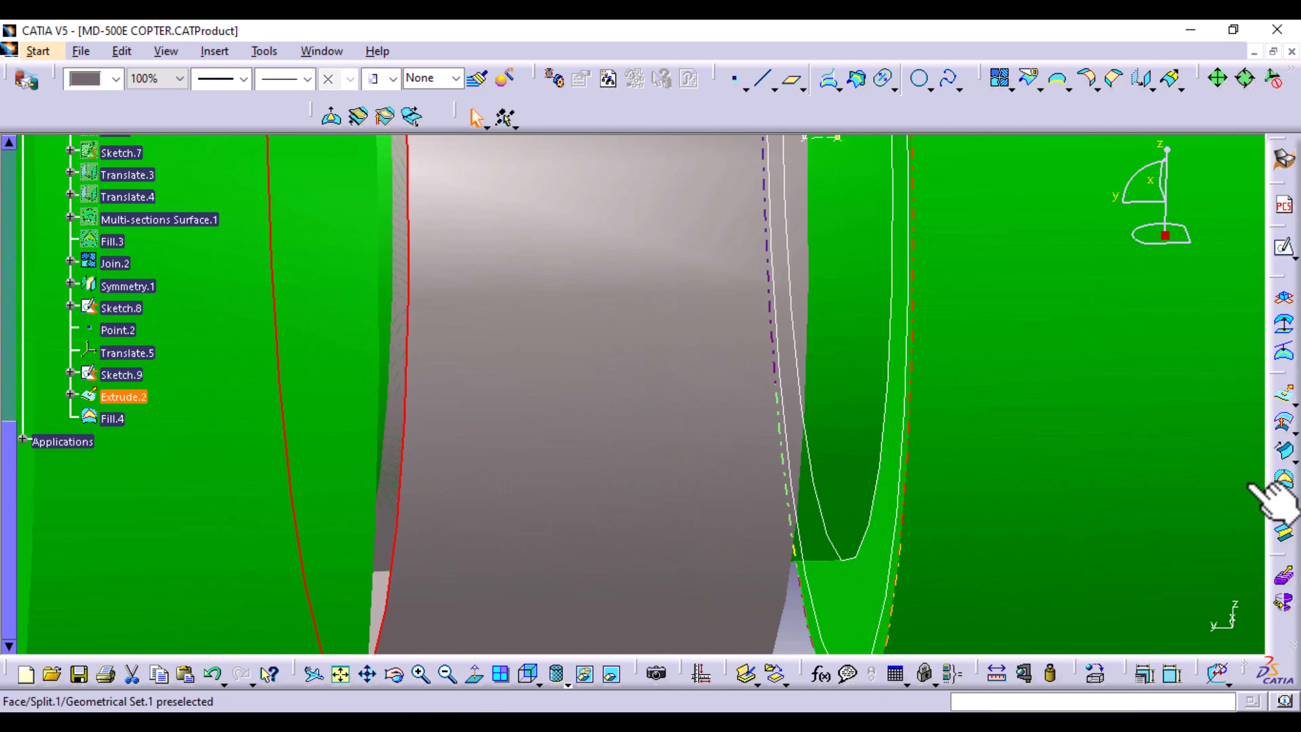
left_click(1285, 480)
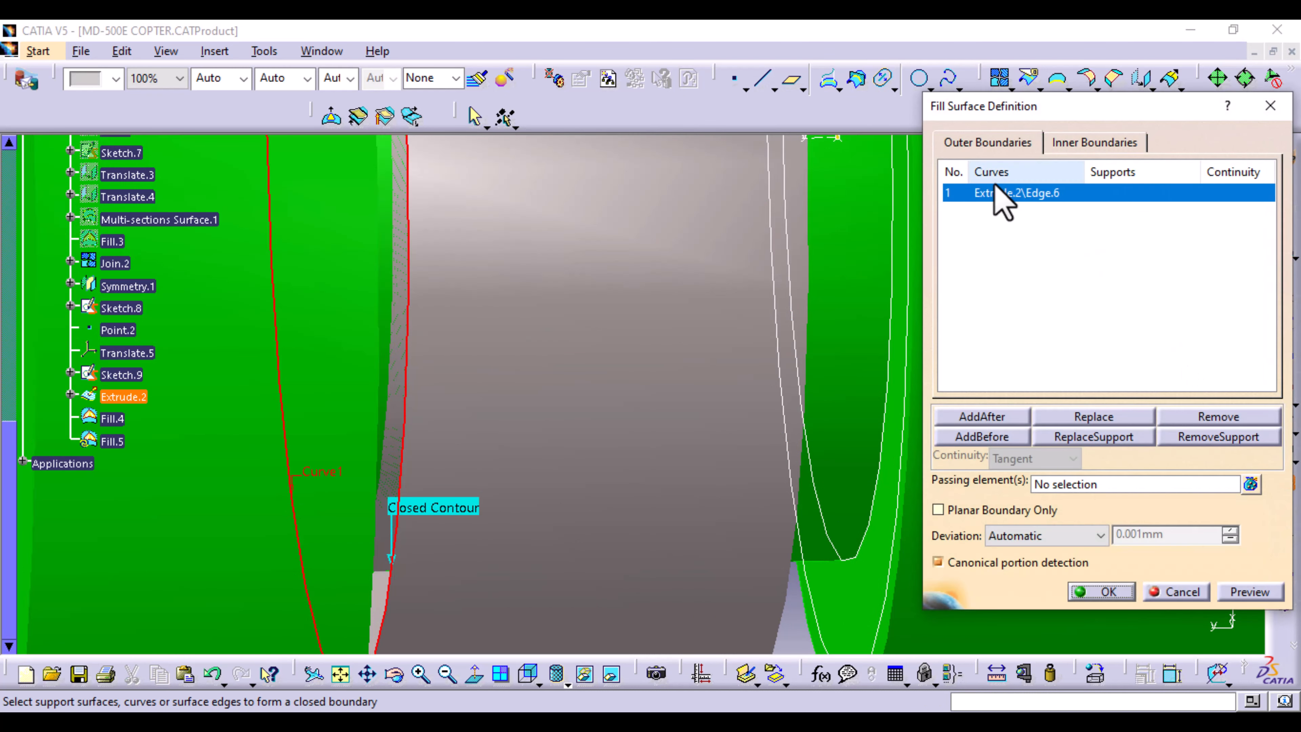
left_click(1124, 145)
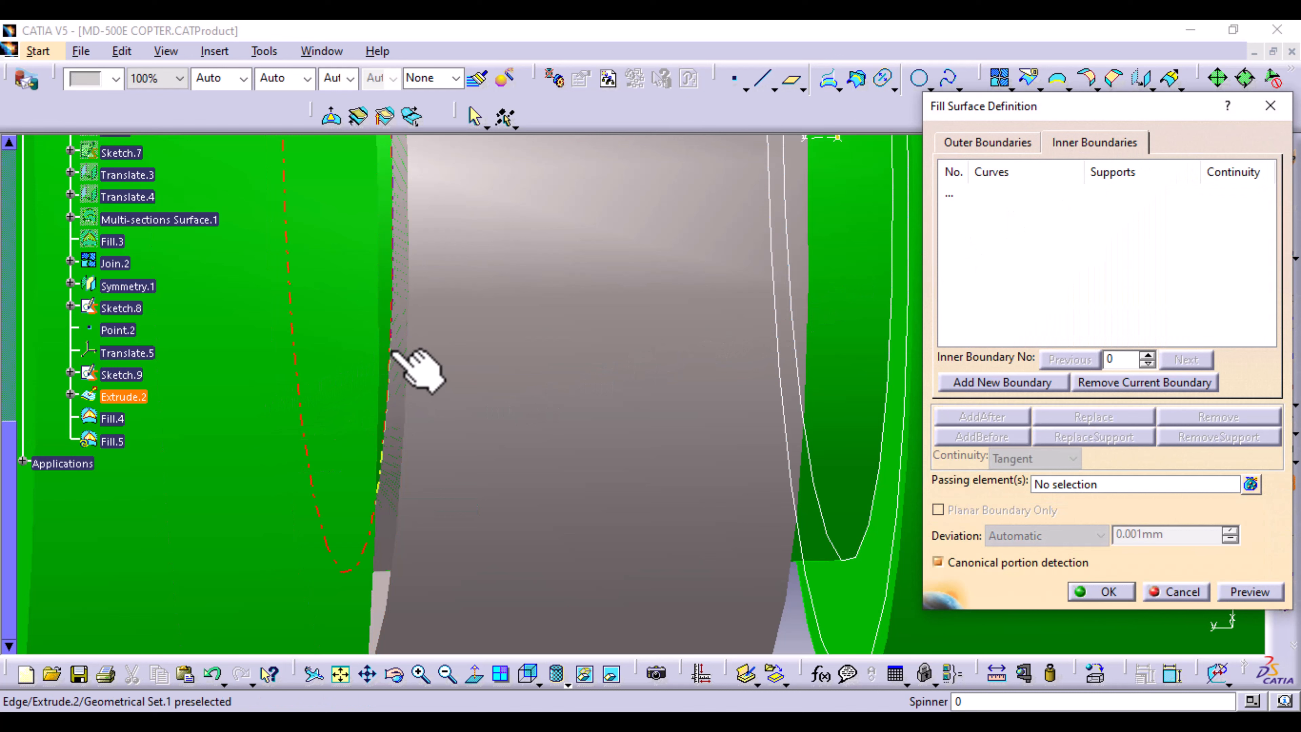
left_click(408, 359)
left_click(1250, 591)
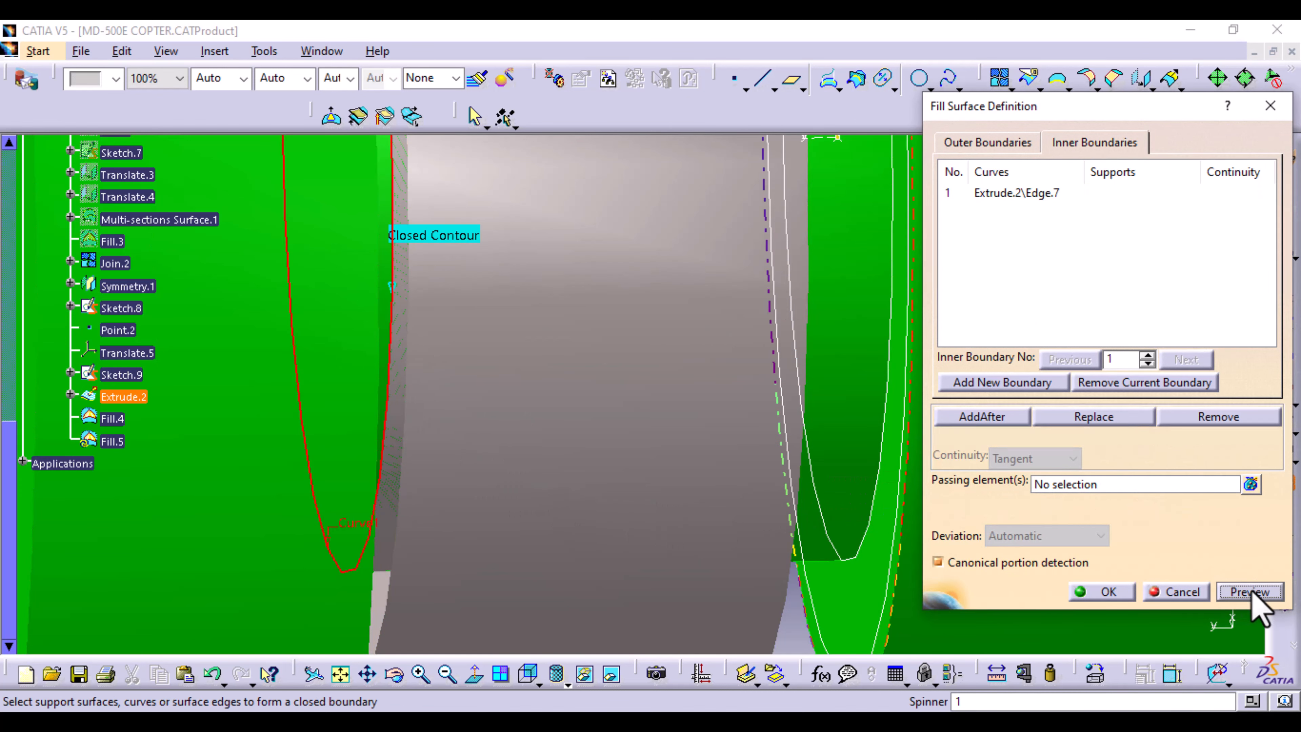
left_click(1104, 594)
- Join Extrude.2, Fill.4 and Fill.5 into one surface with a merging distance of 0.001 mm
middle_click_drag(748, 295, 947, 134)
left_click(1002, 82)
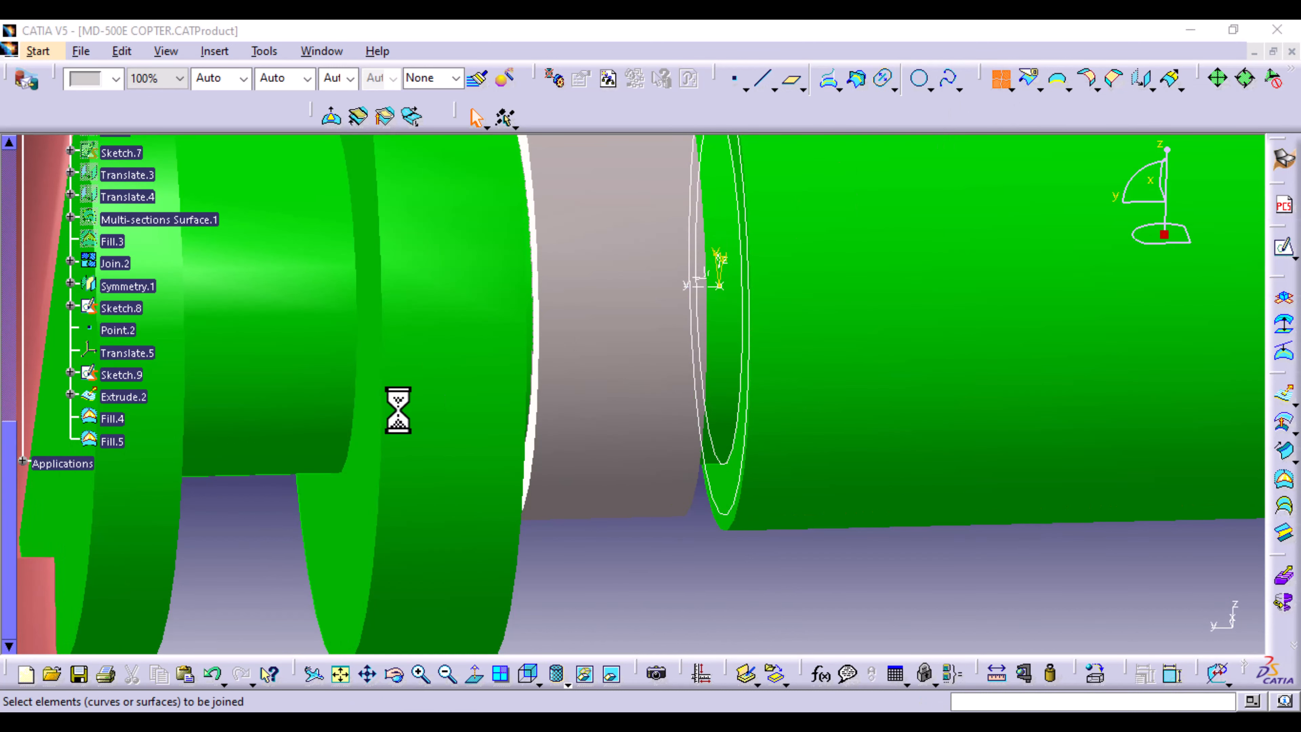
left_click(120, 398)
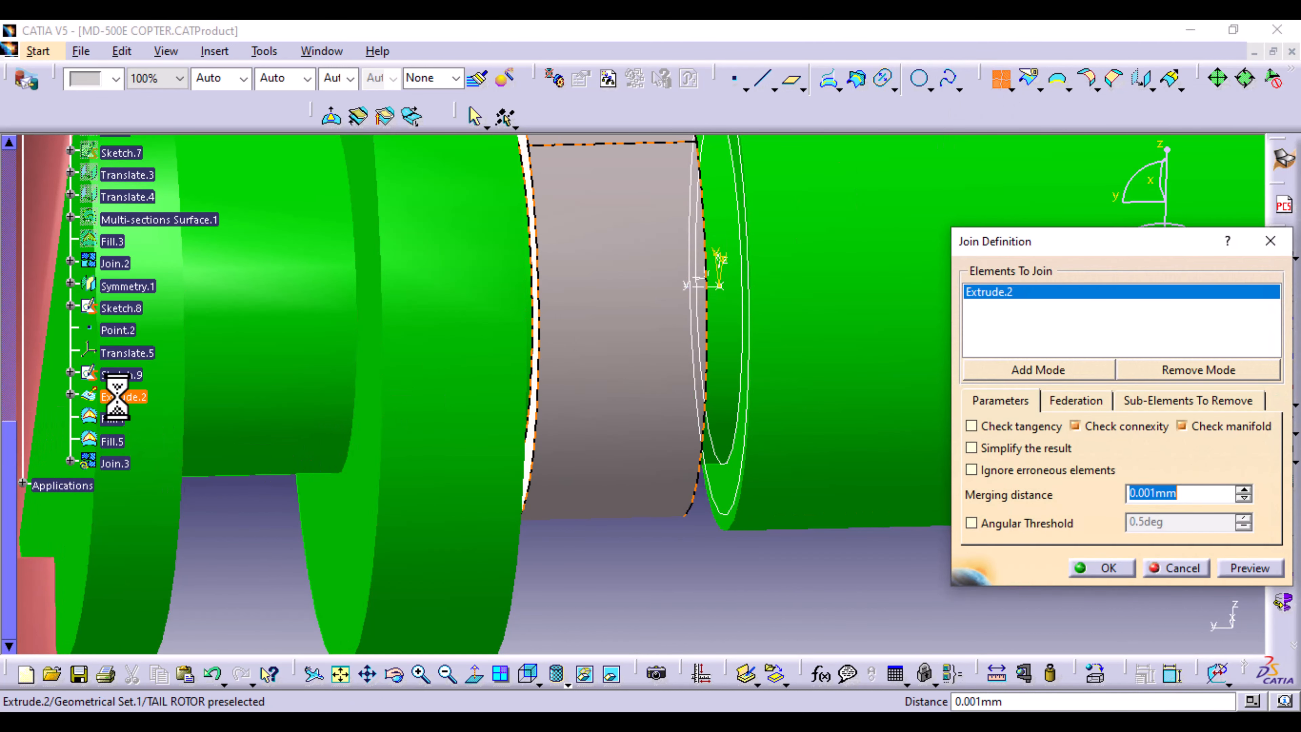
left_click(111, 419)
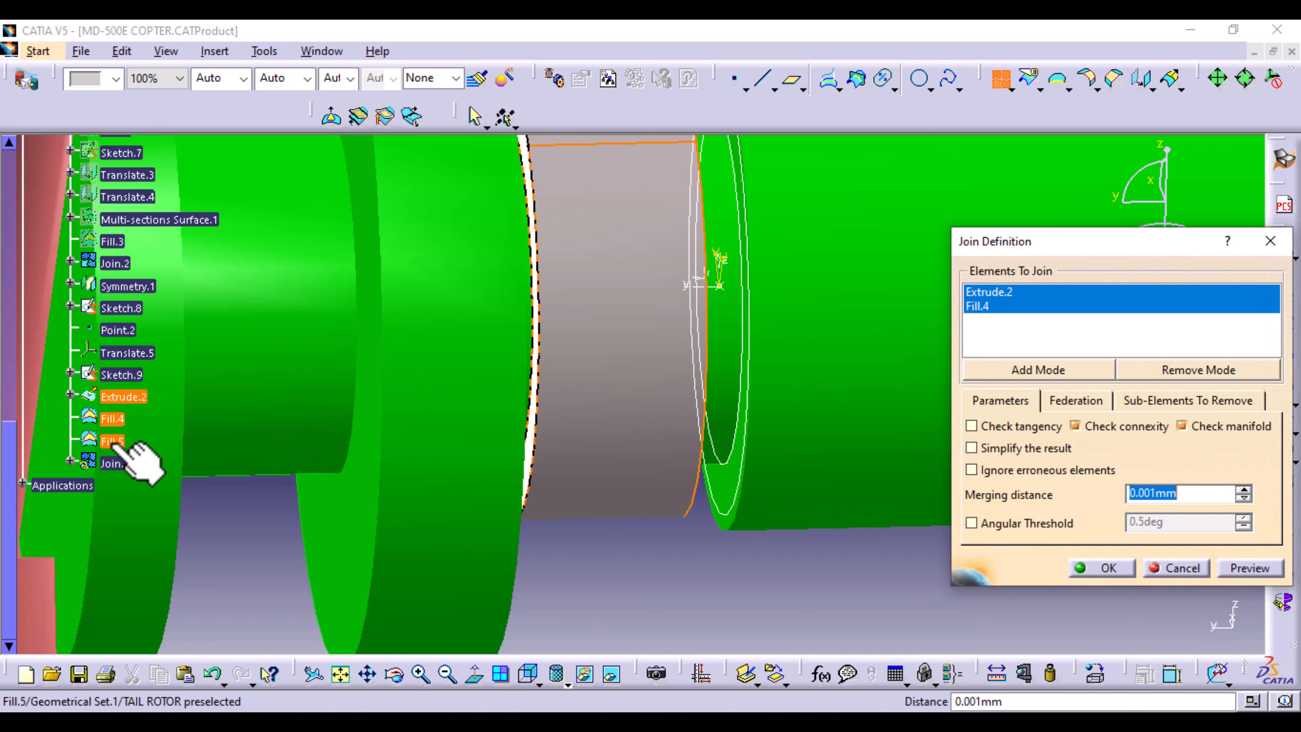
left_click(113, 441)
left_click(1255, 568)
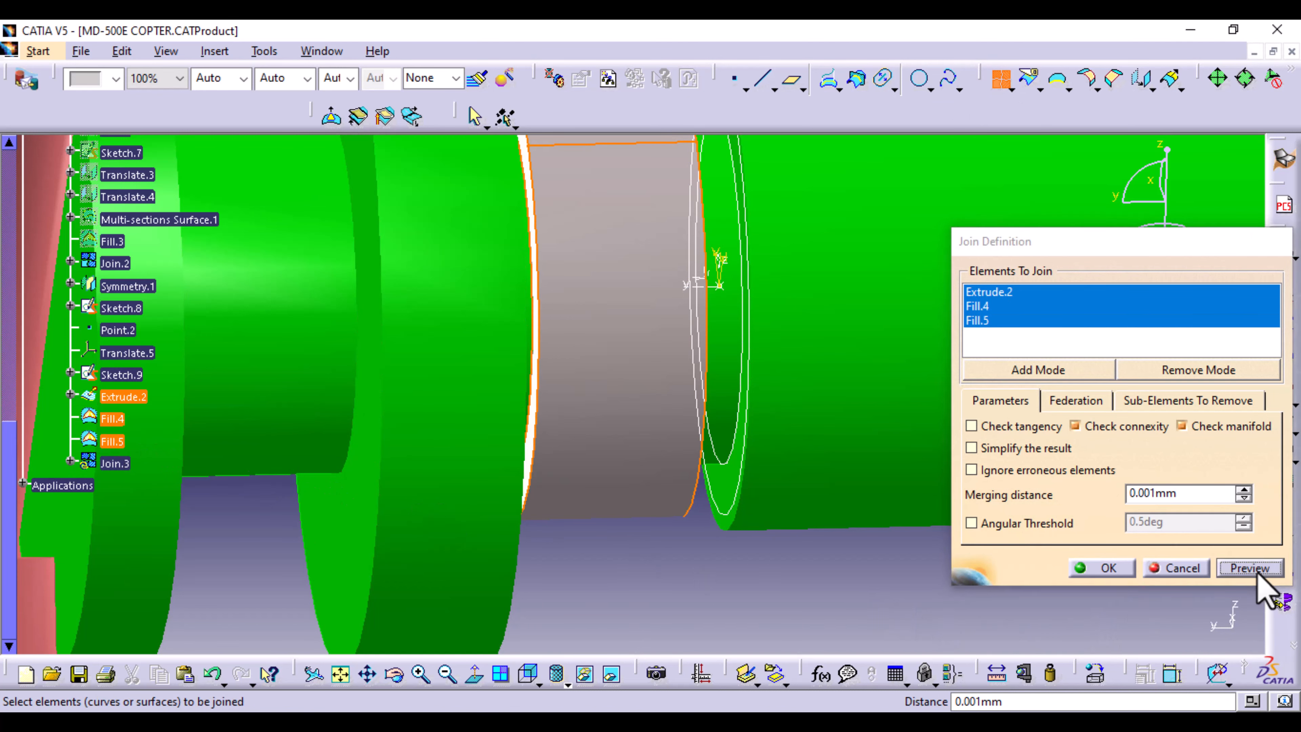
left_click(1096, 567)
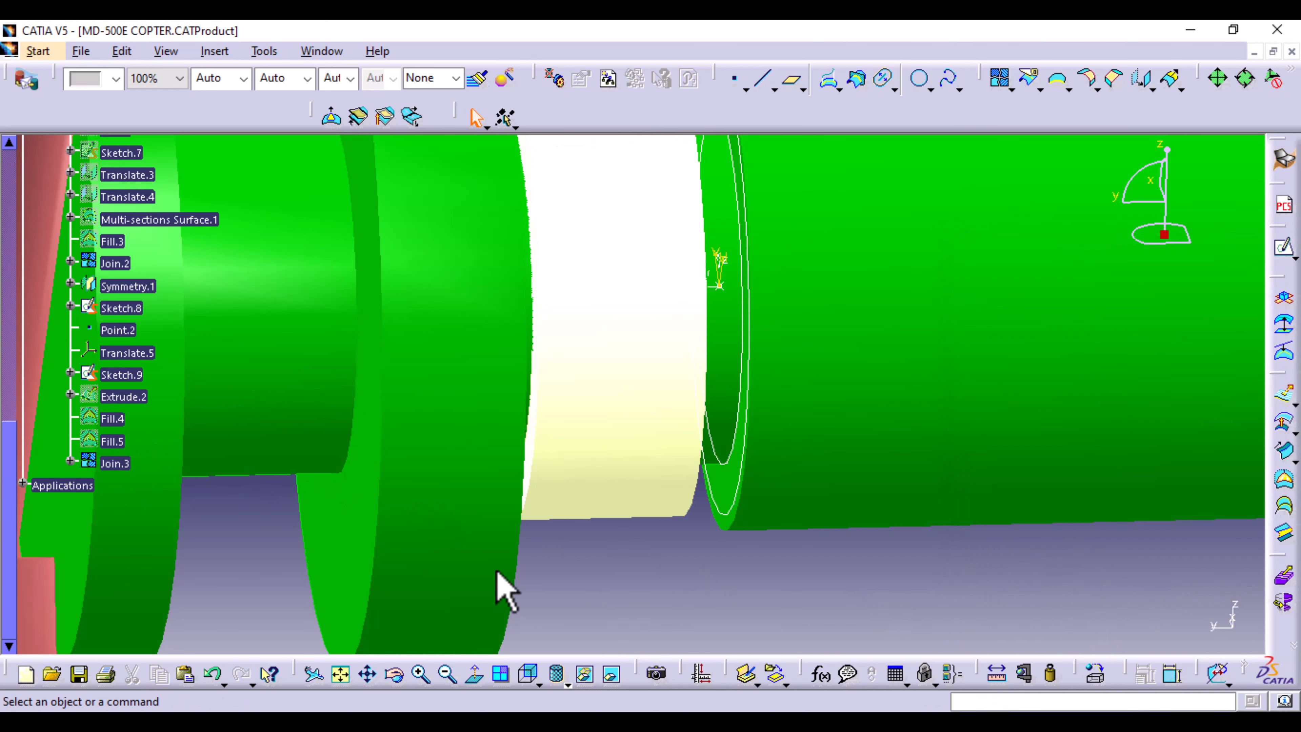
left_click(96, 452)
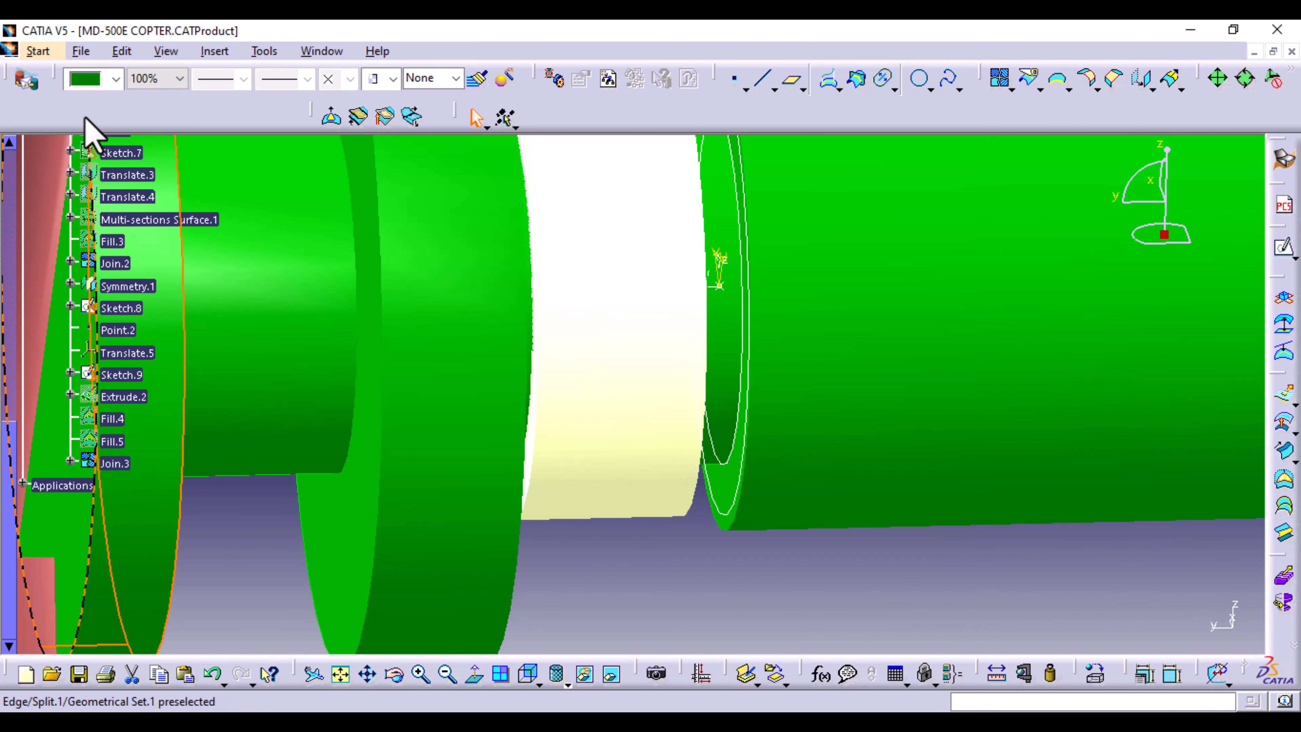
left_click(117, 79)
left_click(97, 175)
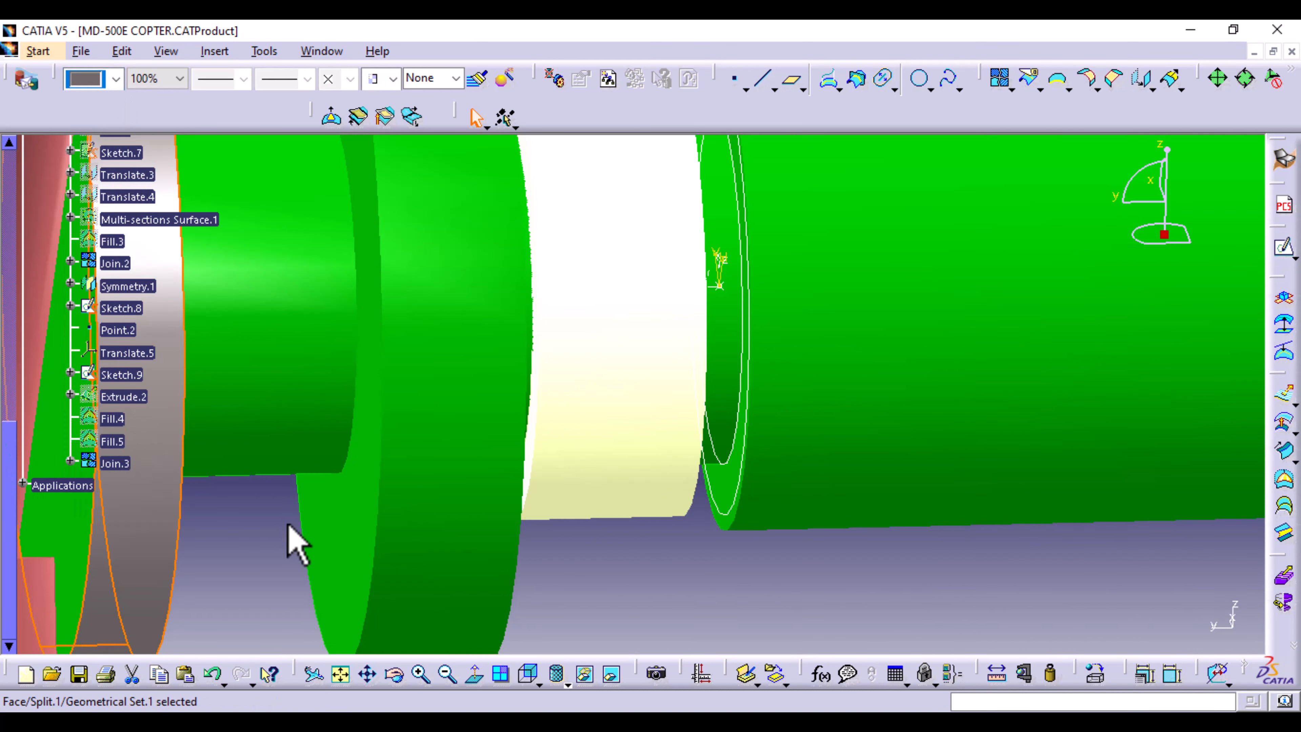
left_click(250, 533)
left_click(214, 675)
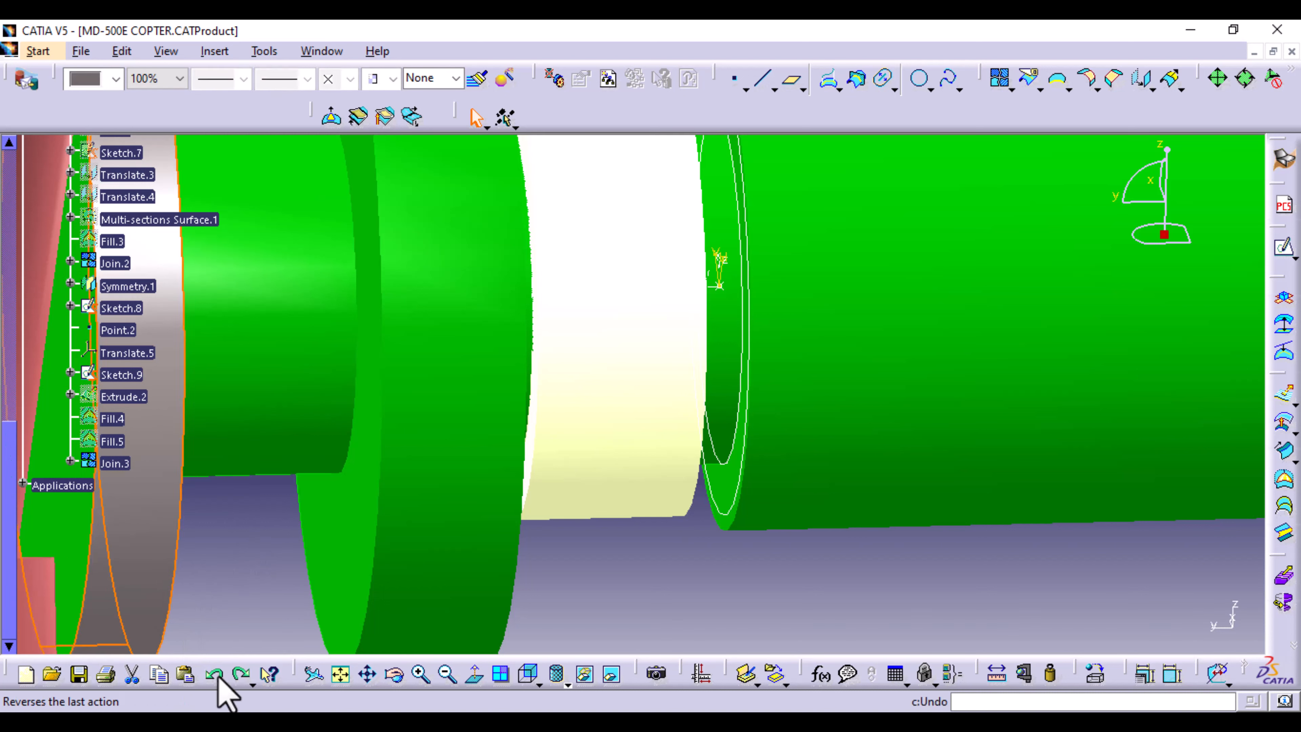
- Colour the joined ring surface Join.3 grey
left_click(117, 464)
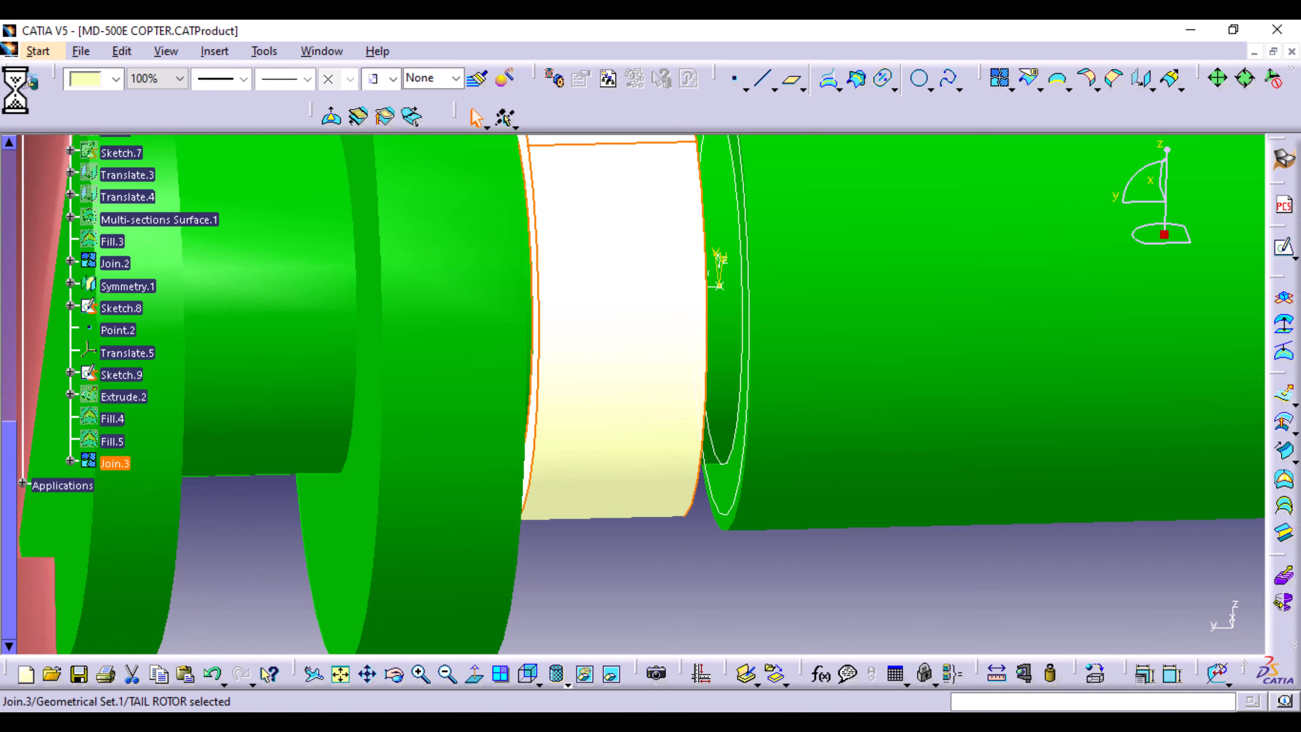
left_click(116, 78)
left_click(101, 169)
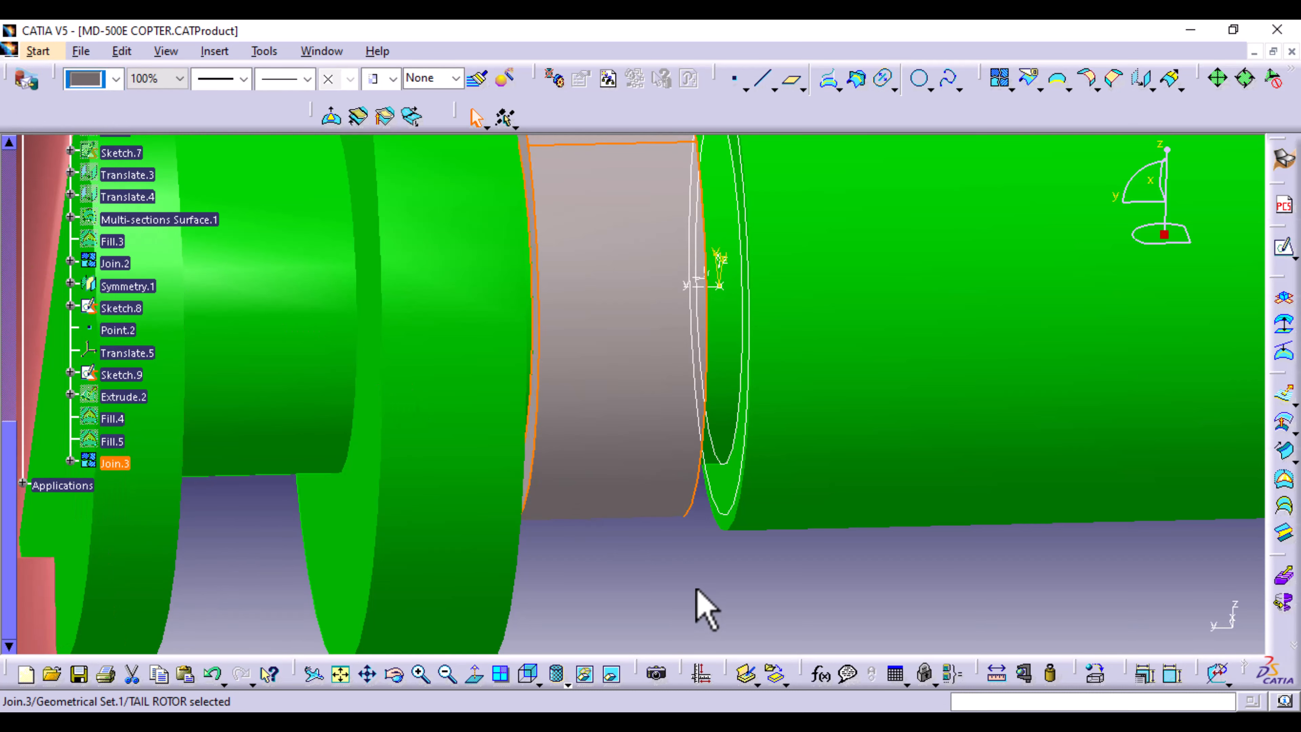
left_click(700, 604)
- Start a translation of the joined ring Join.3 with the vector defined by direction and distance
middle_click_drag(768, 295, 779, 488)
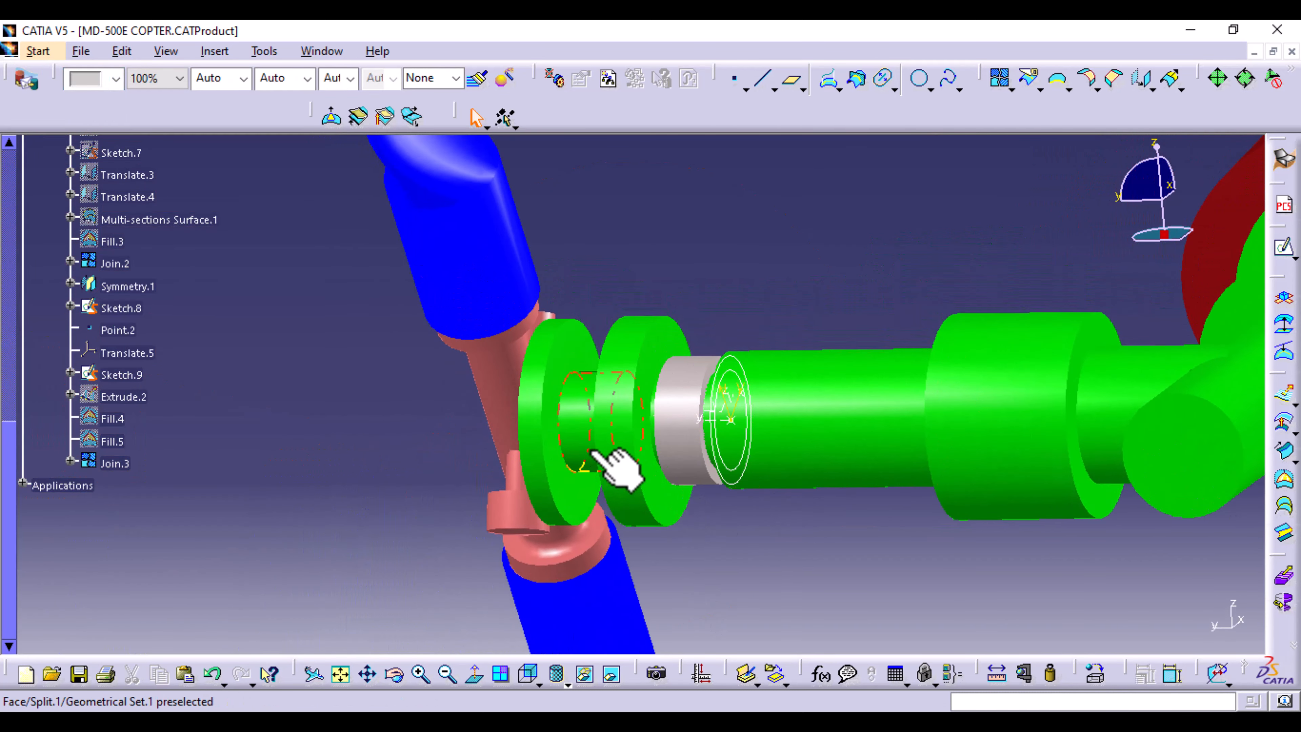
left_click(1143, 81)
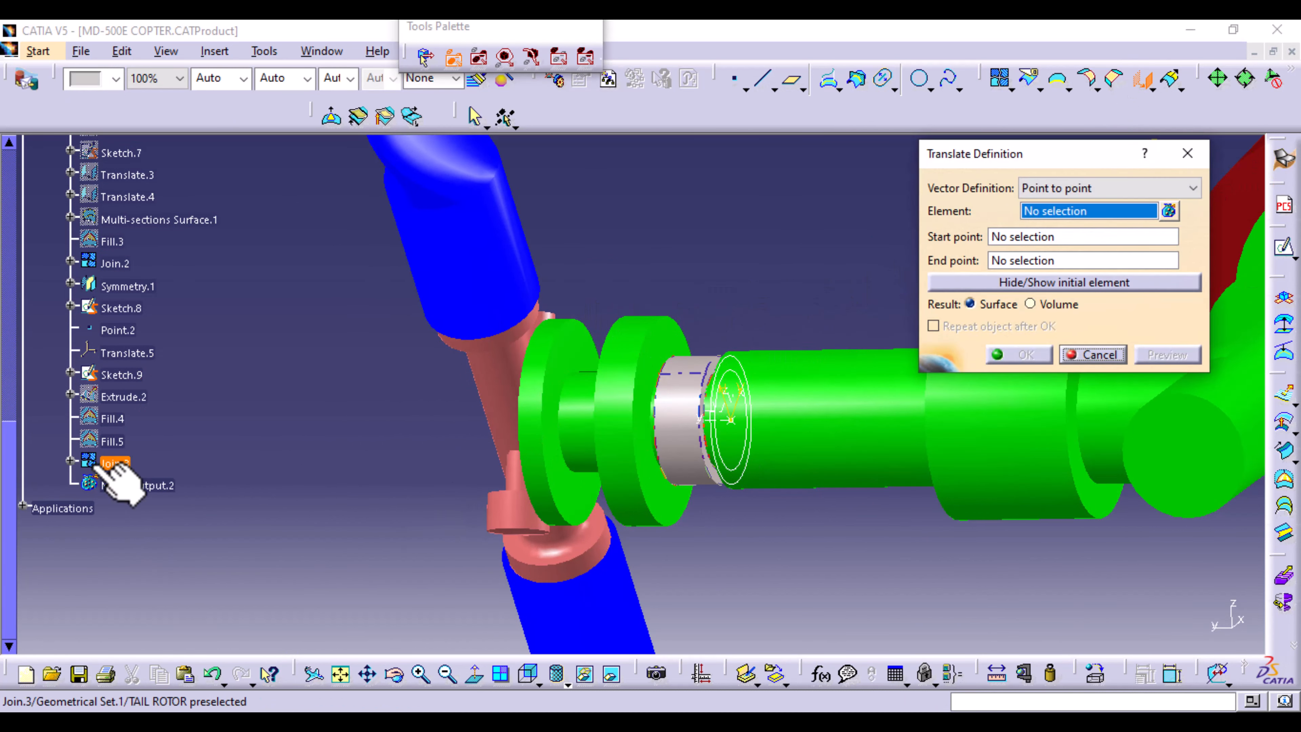
left_click(115, 463)
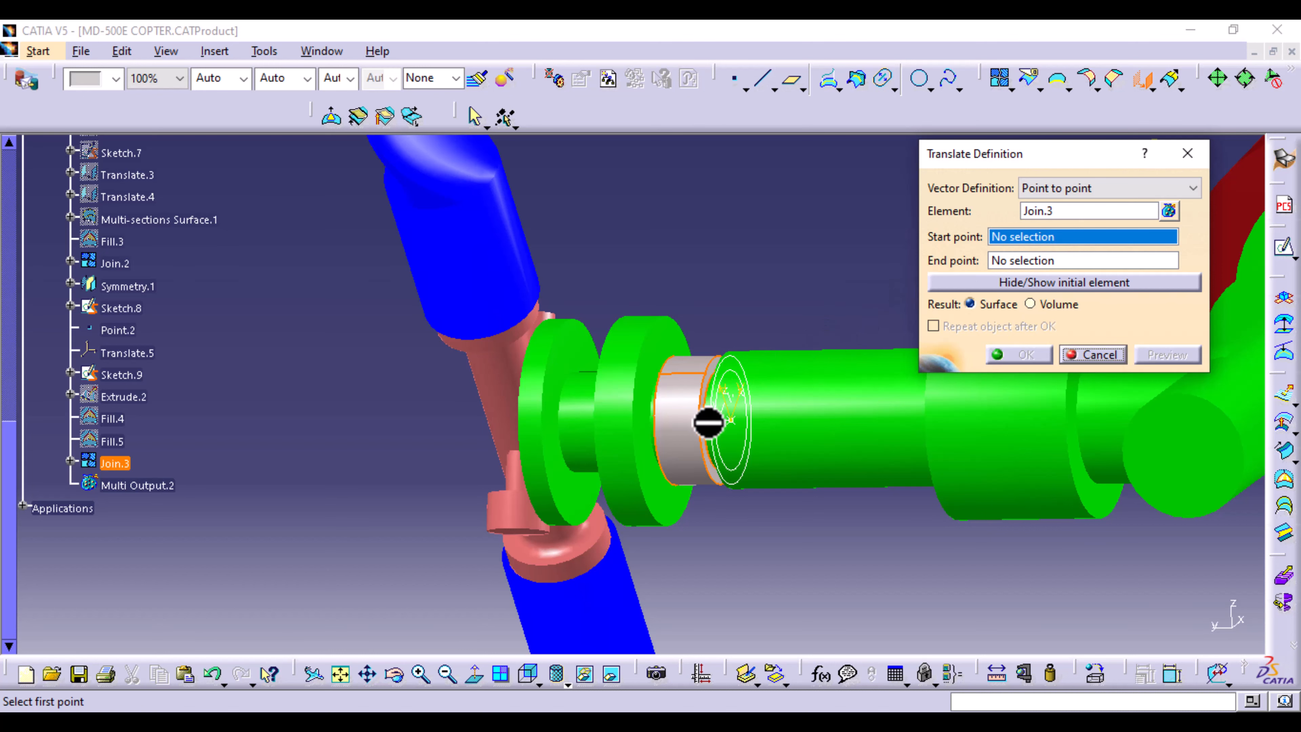
middle_click_drag(700, 517, 743, 369)
middle_click_drag(912, 474, 488, 368)
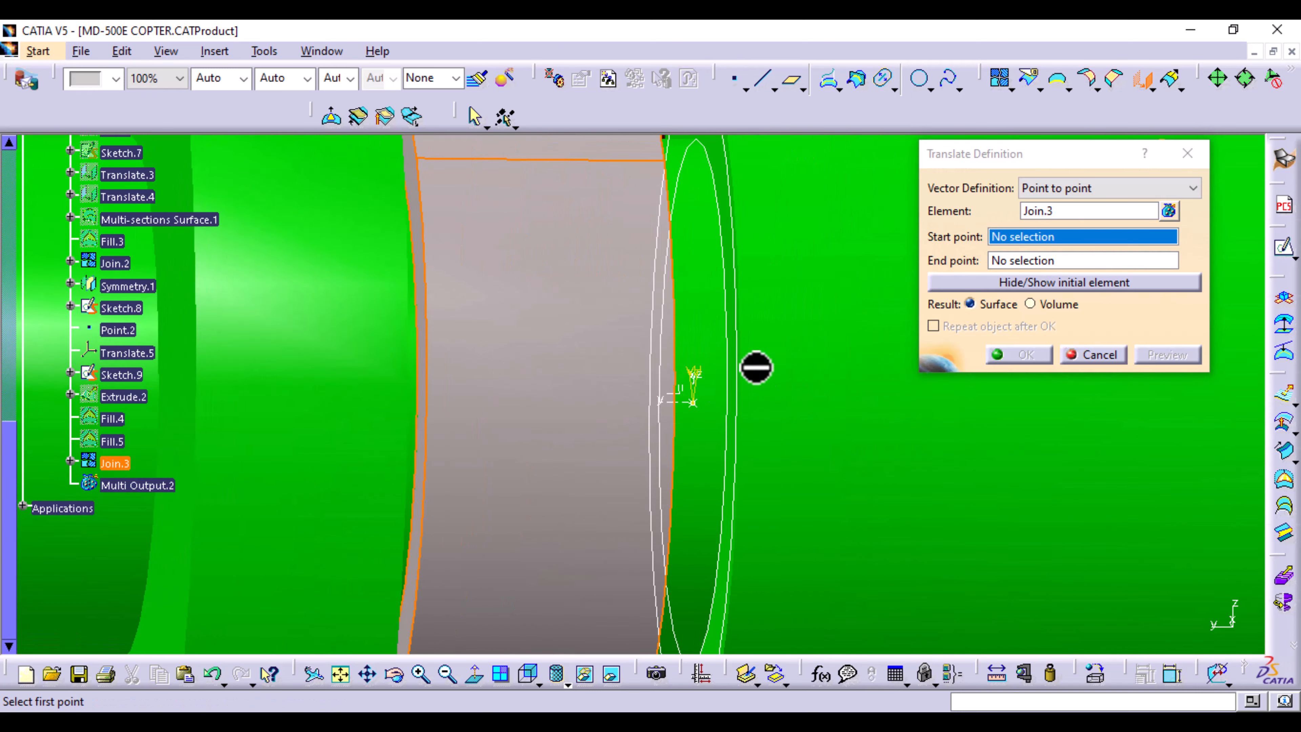
left_click(1130, 189)
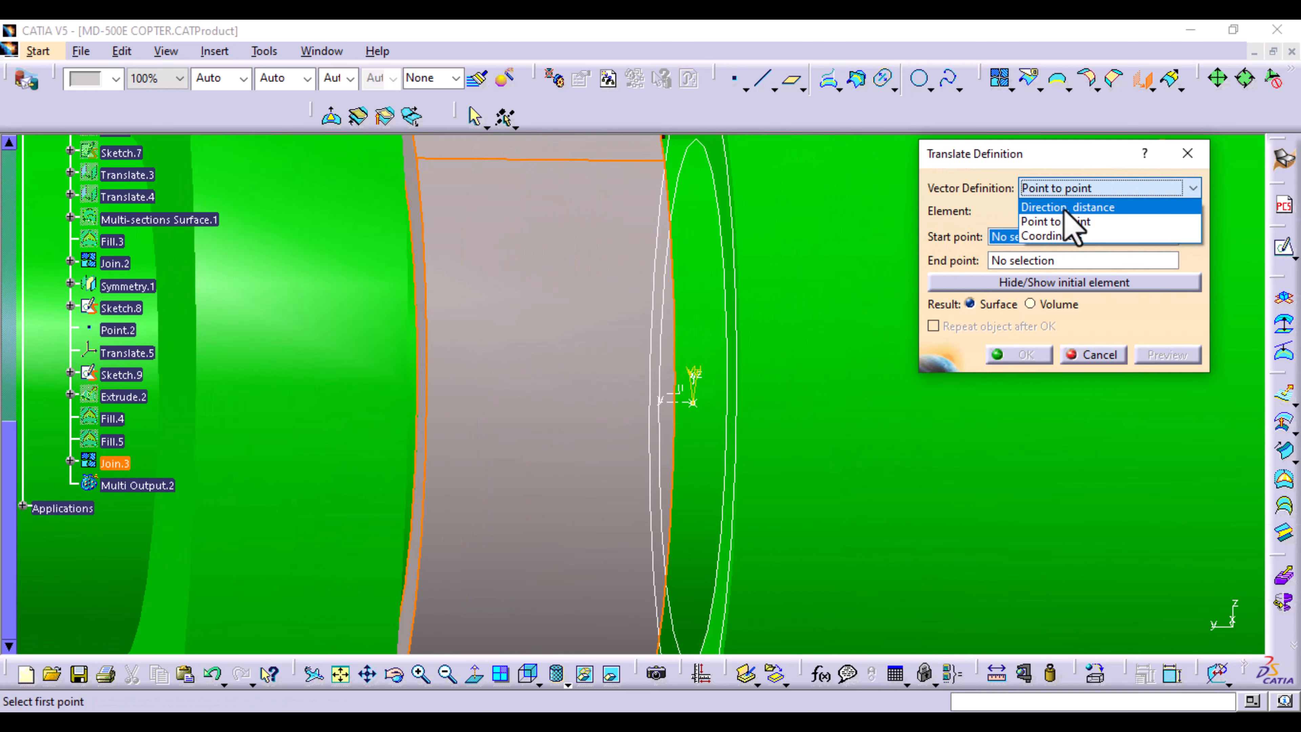
left_click(1075, 205)
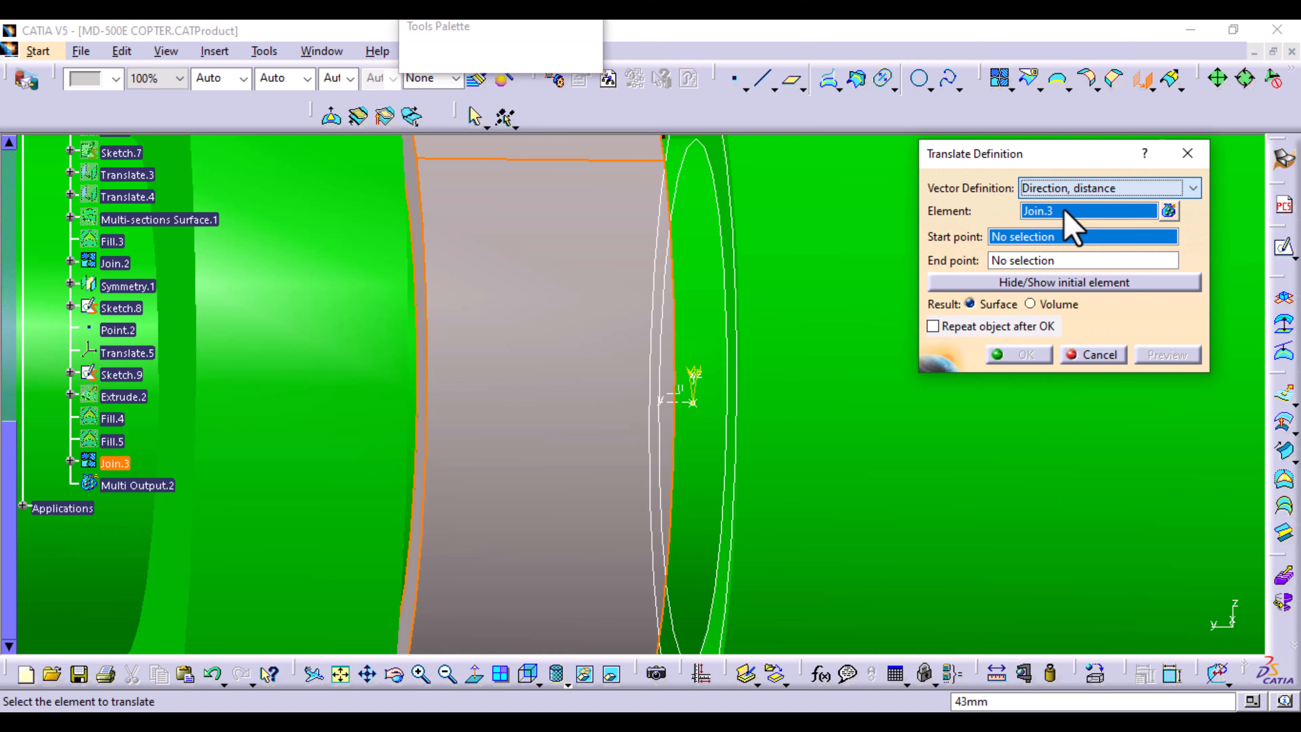
- Translate Join.3 by 43 mm along the Y axis of the Translate.5 axis system, placing a copy between the two green flanges
left_click(671, 400)
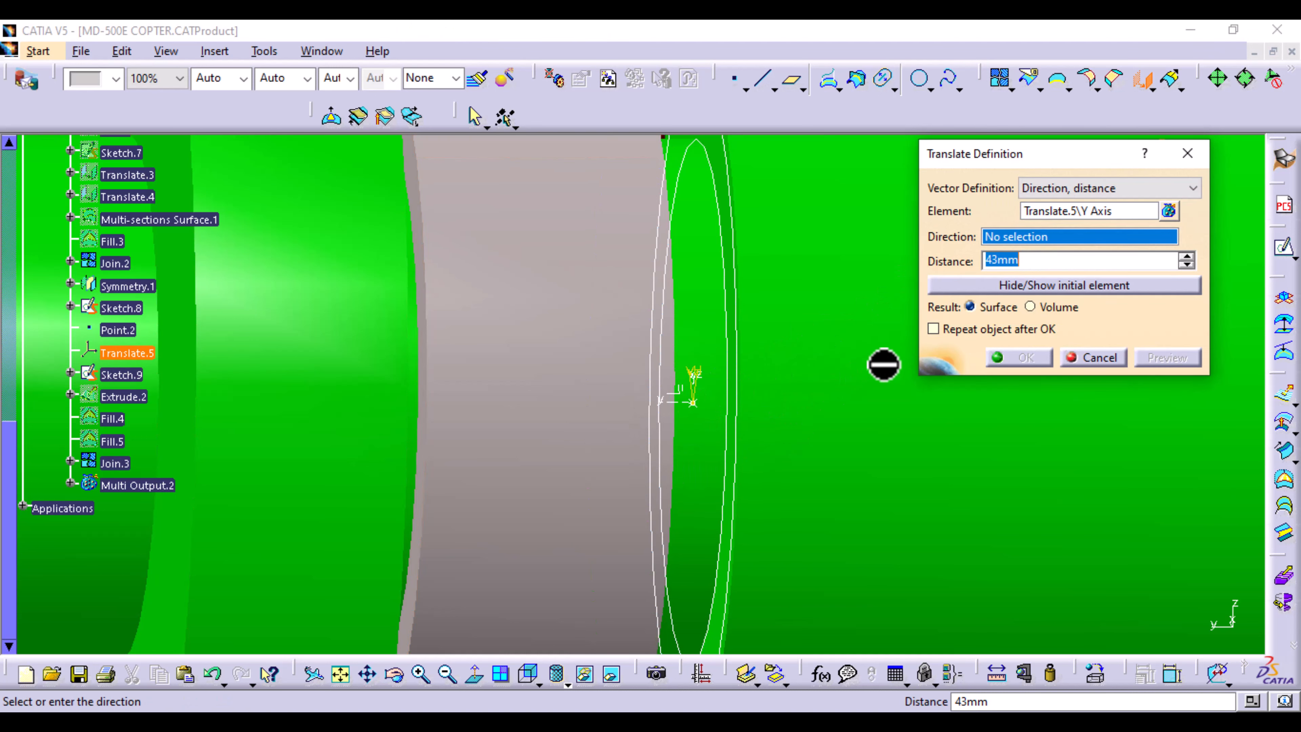
middle_click_drag(778, 302, 818, 447)
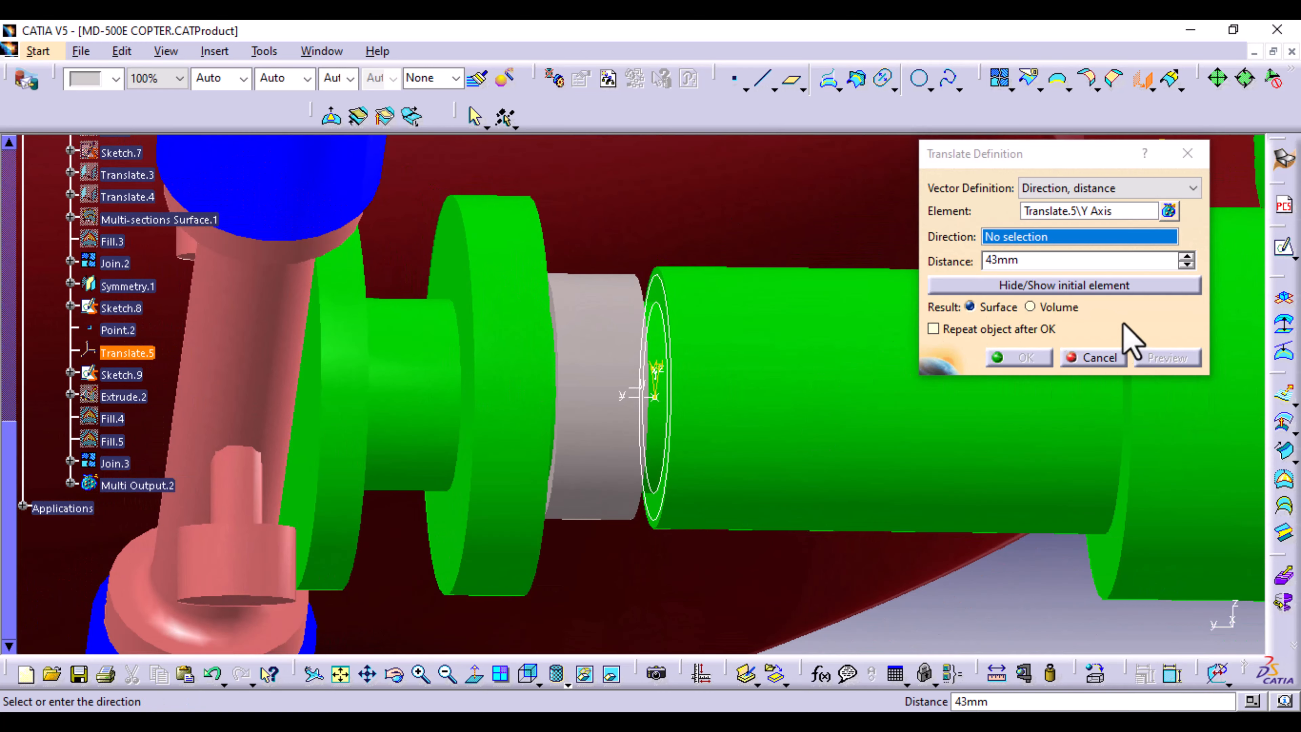
left_click(1069, 238)
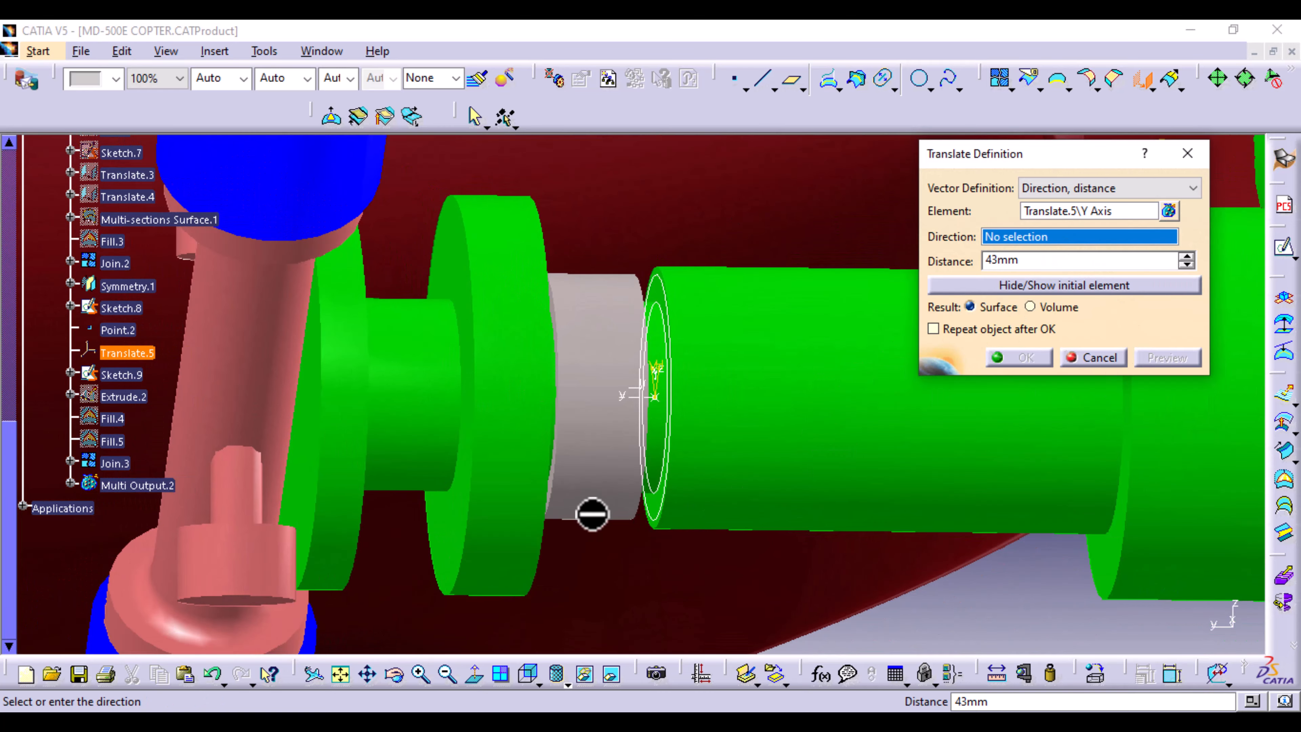
left_click(1059, 211)
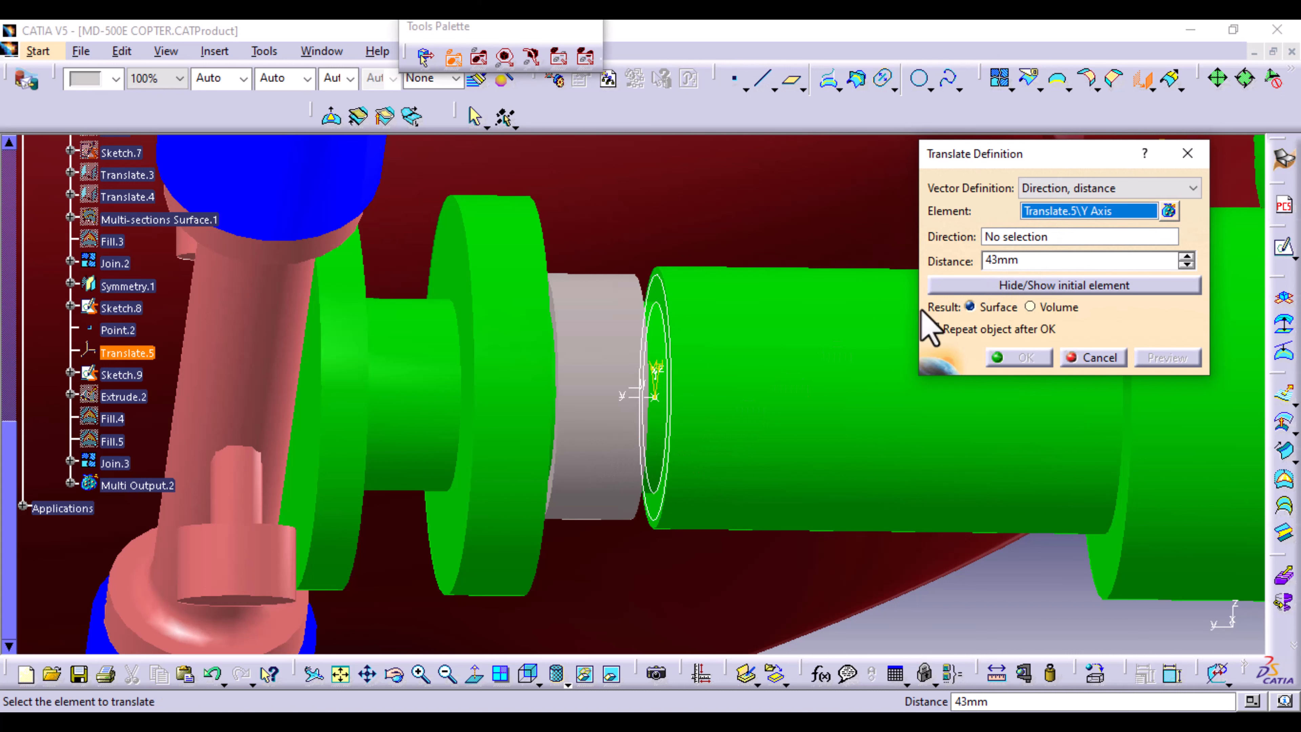
left_click(605, 371)
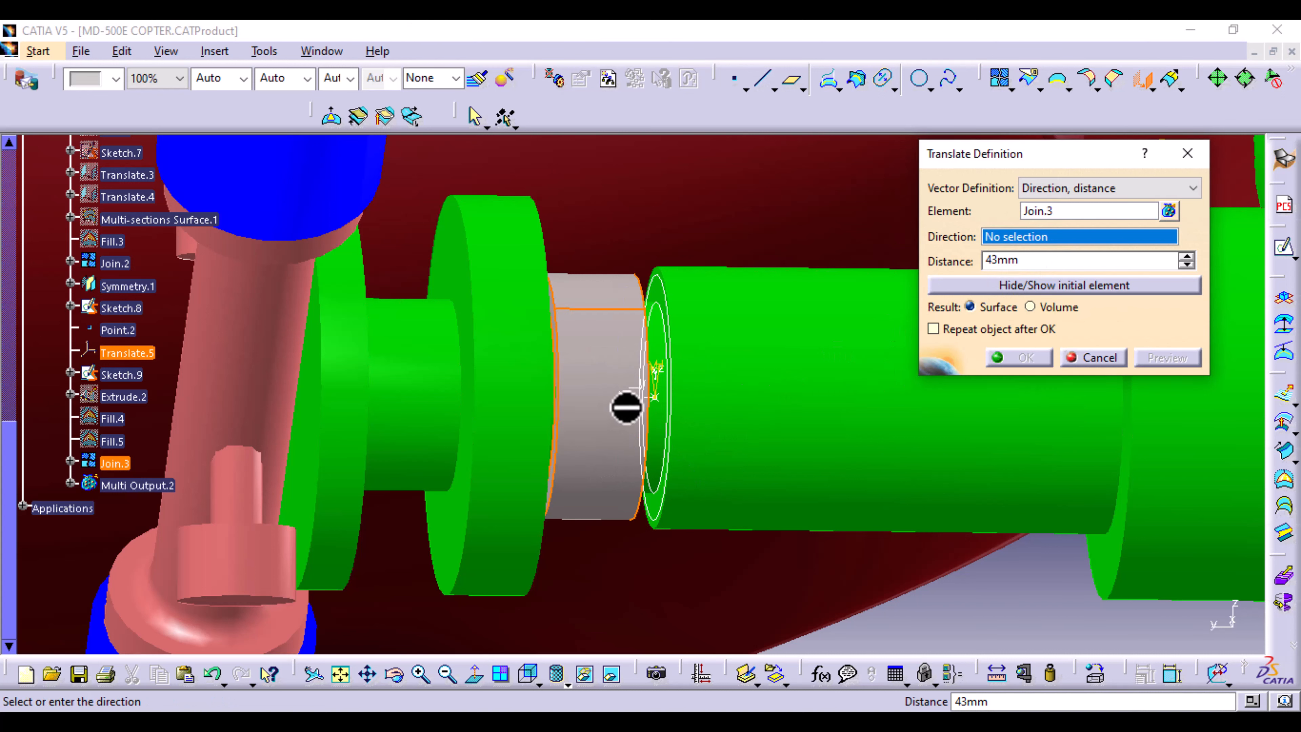
left_click(638, 395)
middle_click_drag(607, 497, 562, 482)
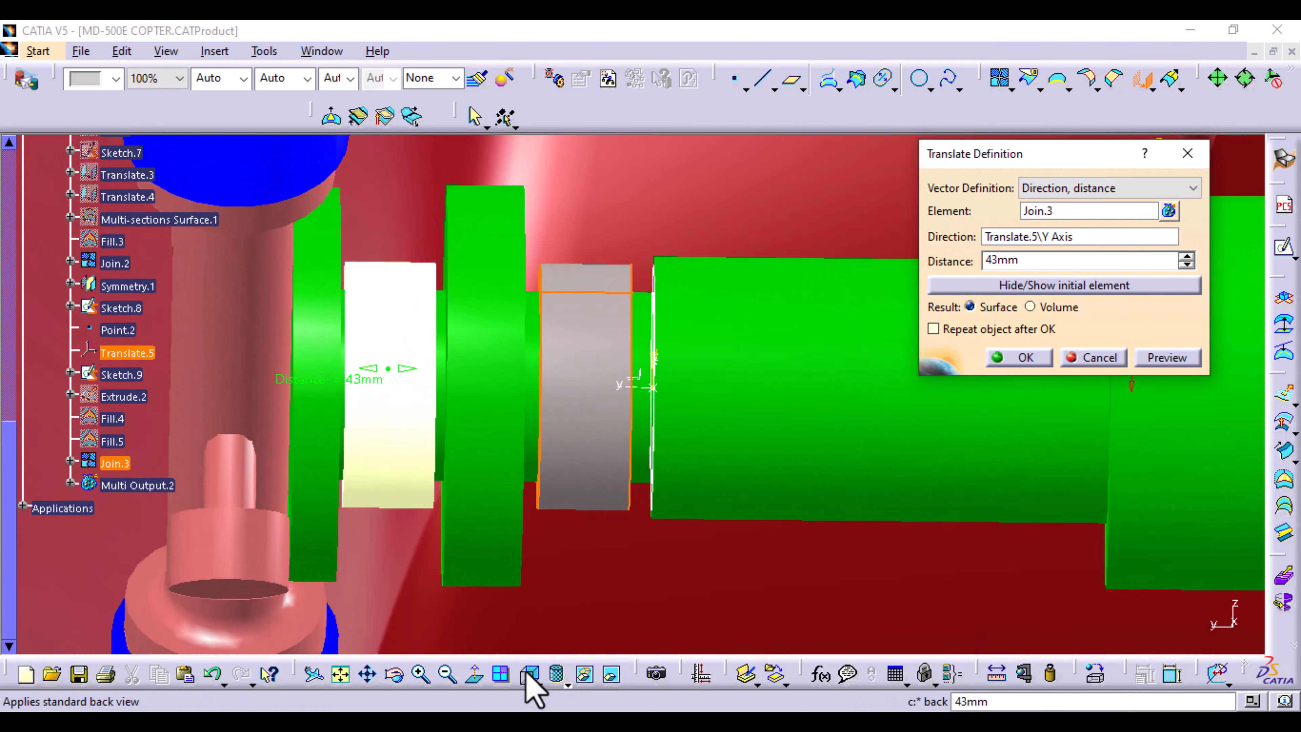
middle_click_drag(568, 641, 1002, 610)
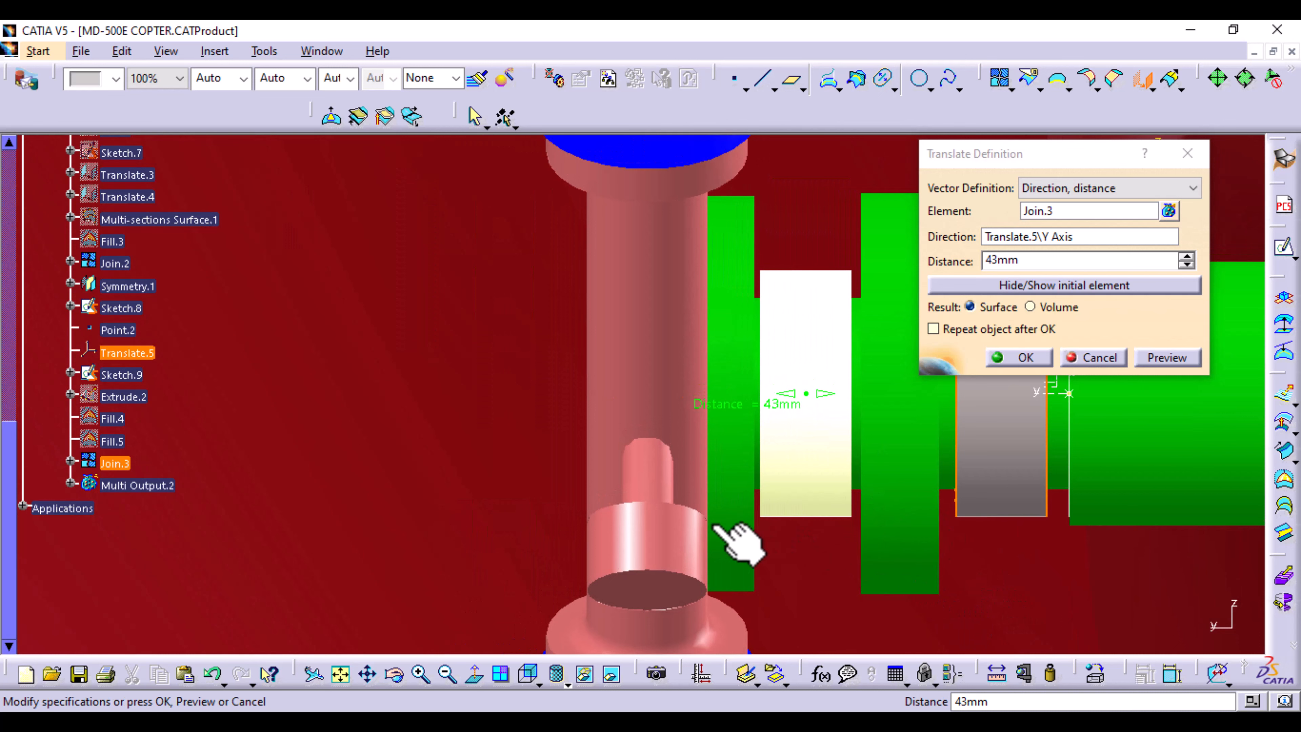
left_click(1021, 359)
- Colour the translated ring surface Translate.6 grey
left_click(129, 487)
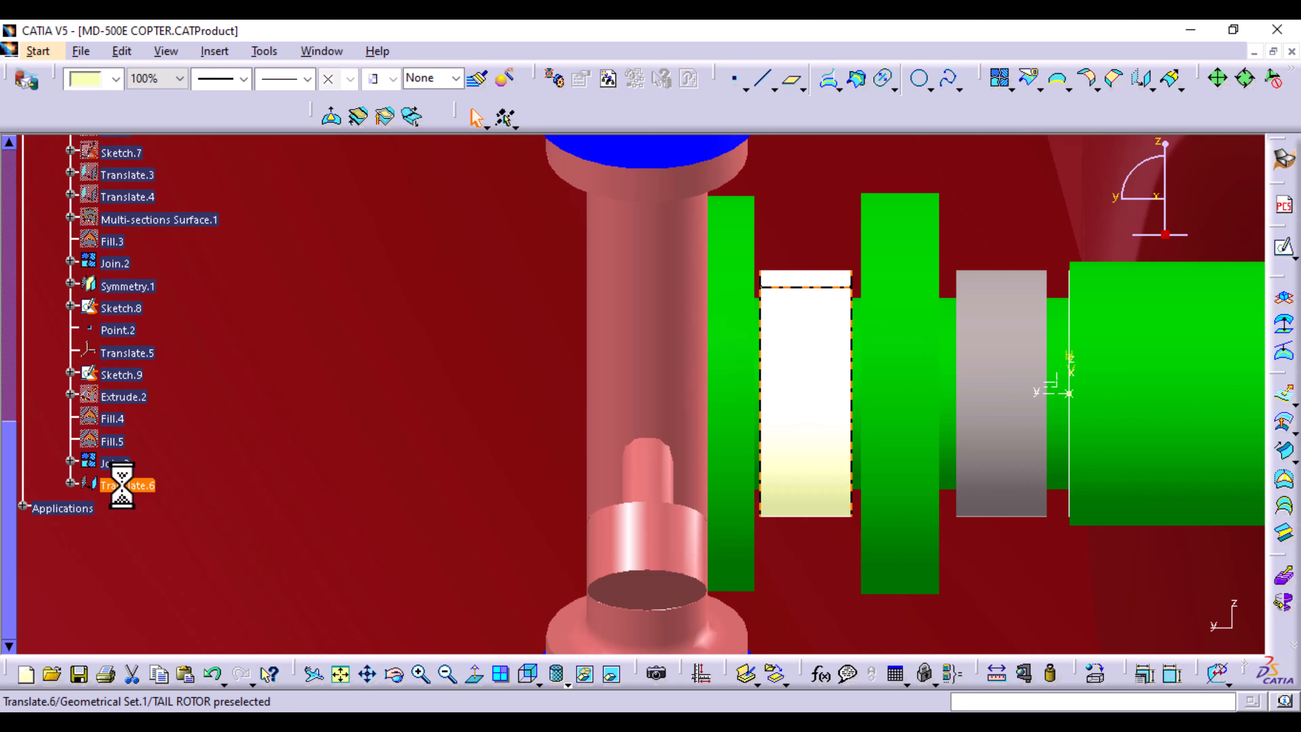
left_click(117, 79)
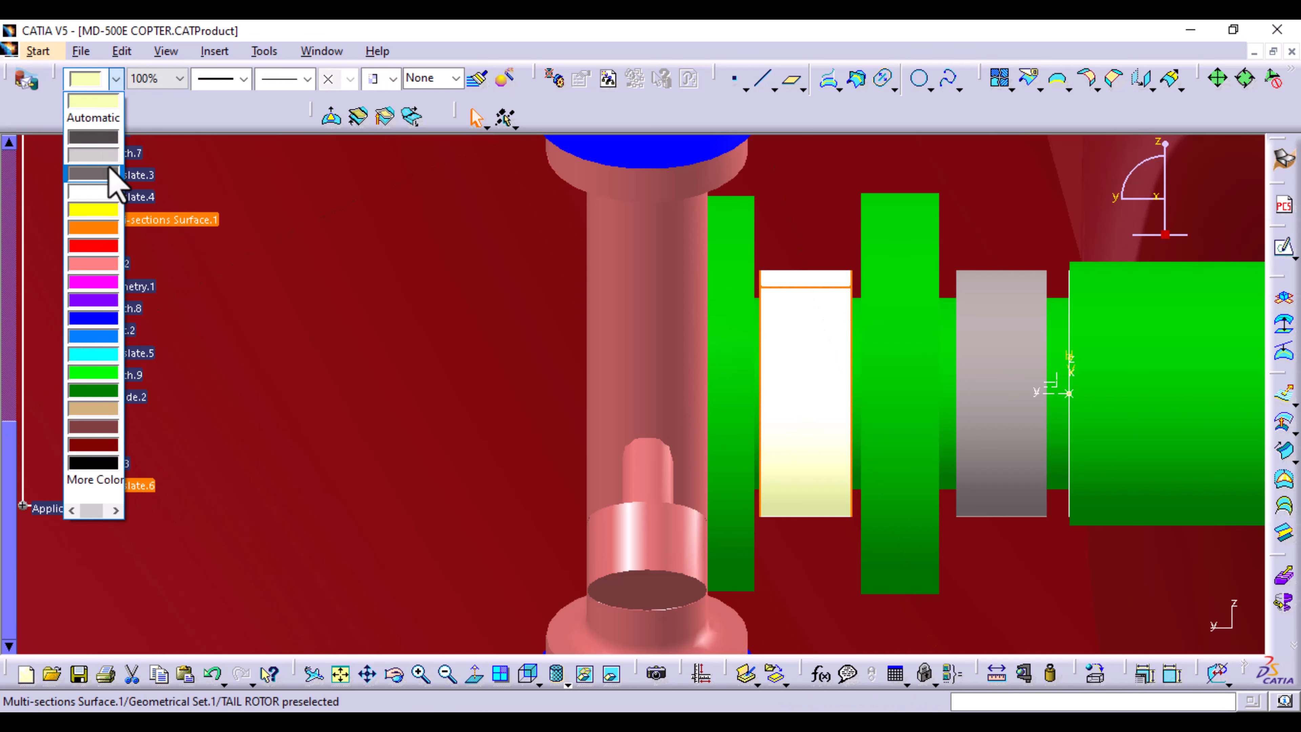
left_click(92, 173)
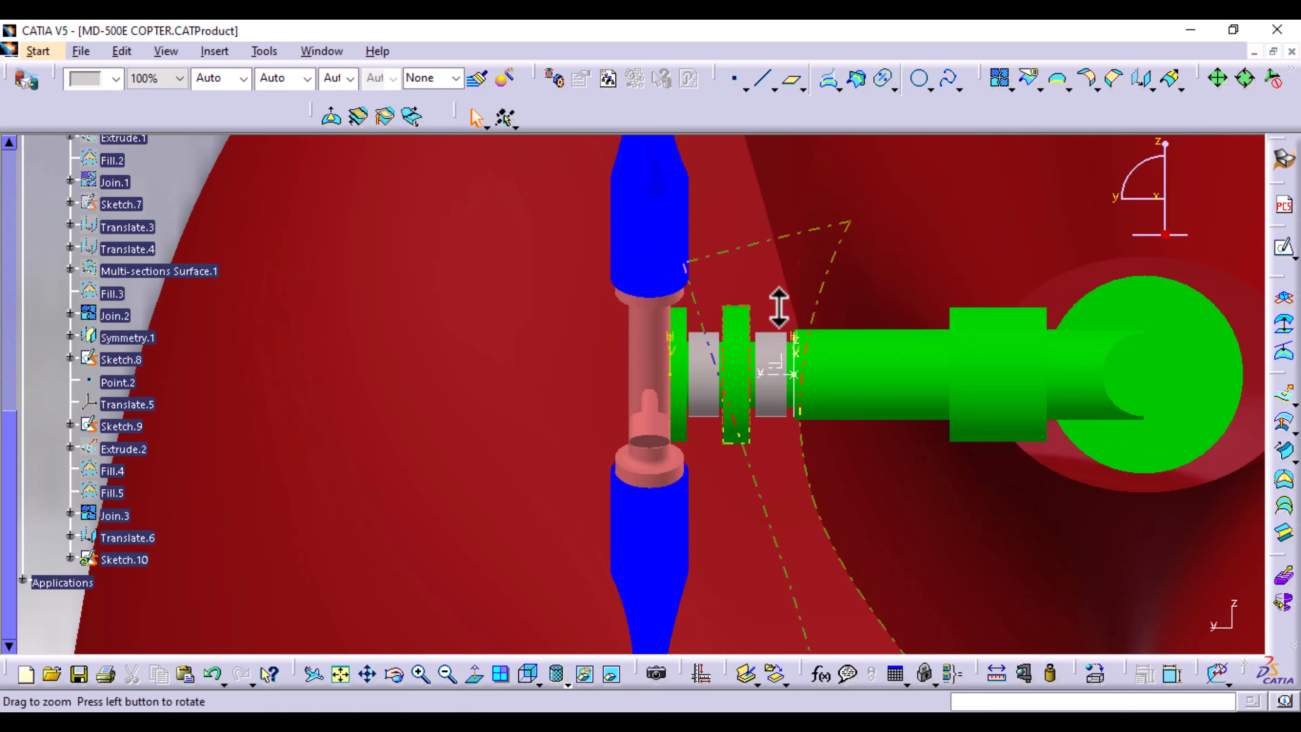
- Show the hidden Translate.2 axis system at the tail rotor hub
mouse_move(778, 308)
middle_mouse_down()
mouse_move(794, 510)
mouse_move(823, 231)
middle_mouse_up()
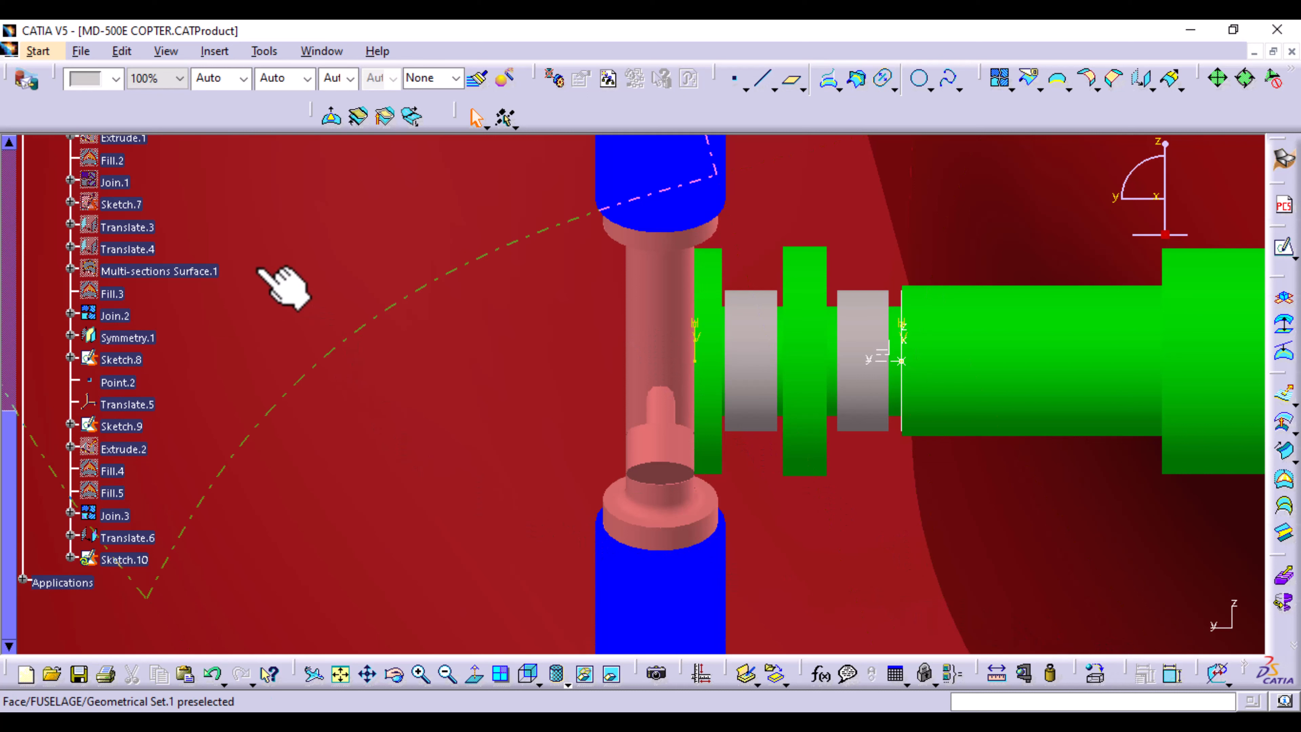
scroll(128, 279, "up", 5)
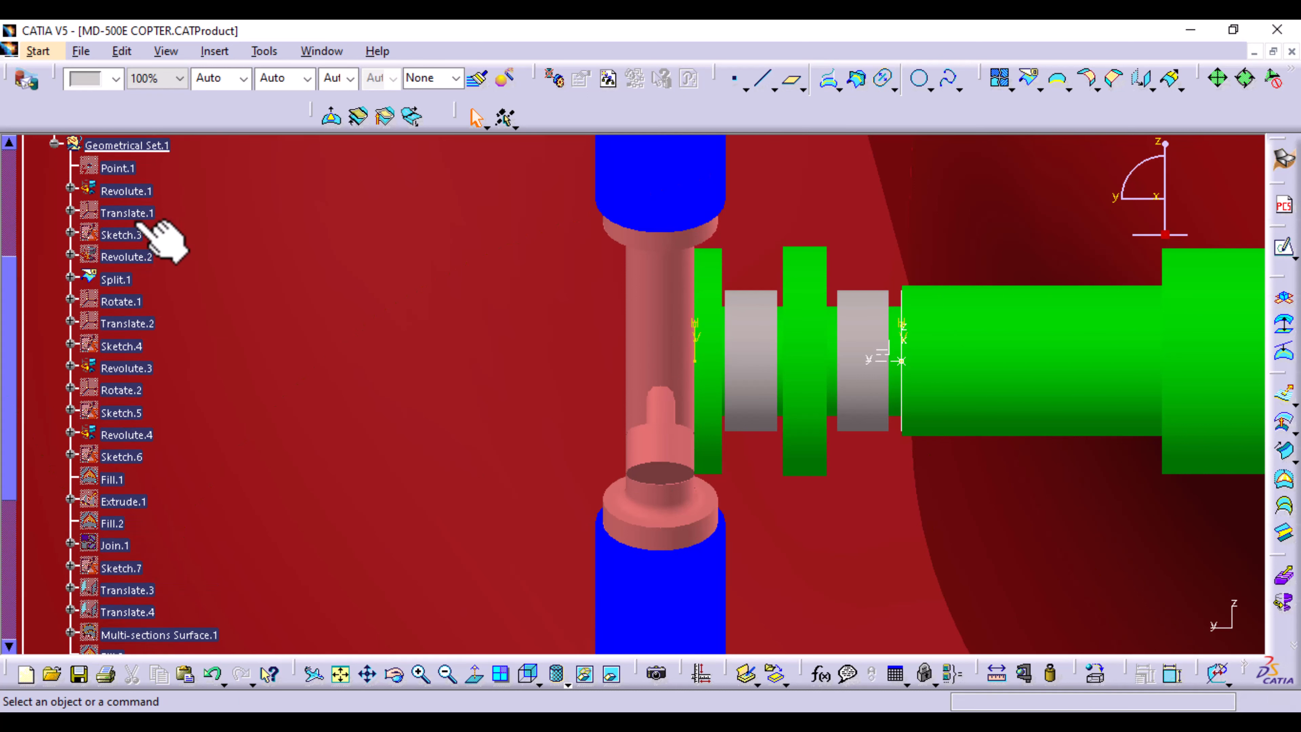
right_click(139, 323)
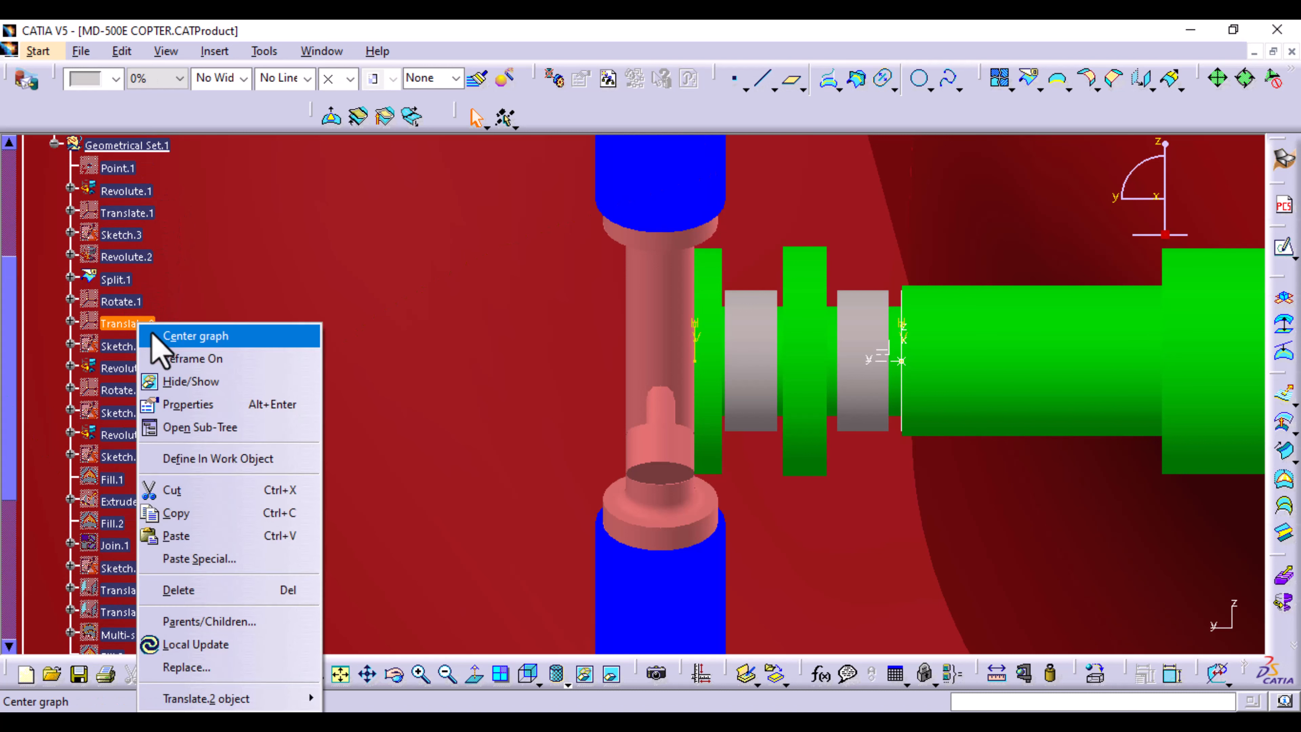
left_click(276, 385)
- Examine the tail rotor hub, blade roots and green shaft from several angles around the Translate.2 axis system
middle_click_drag(827, 538, 566, 430)
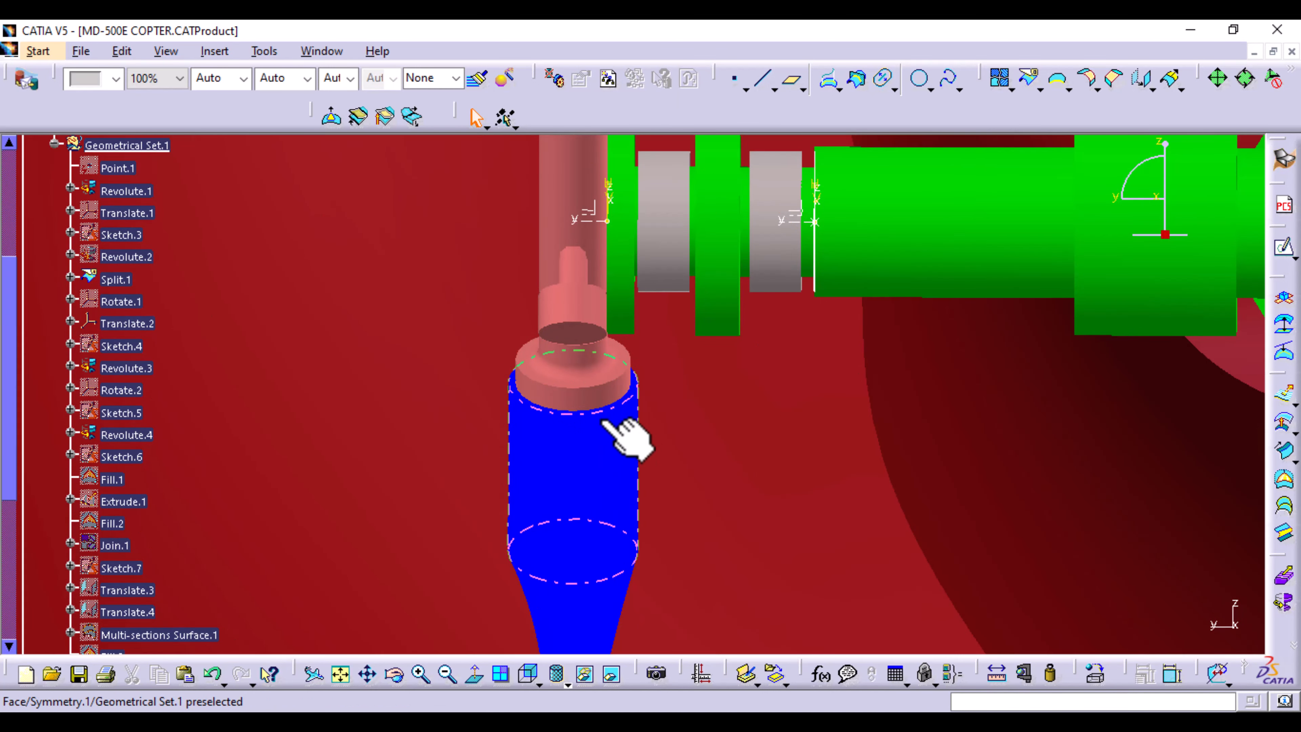
middle_click_drag(508, 214, 525, 244)
middle_click_drag(848, 405, 687, 297)
middle_click_drag(564, 635, 711, 413)
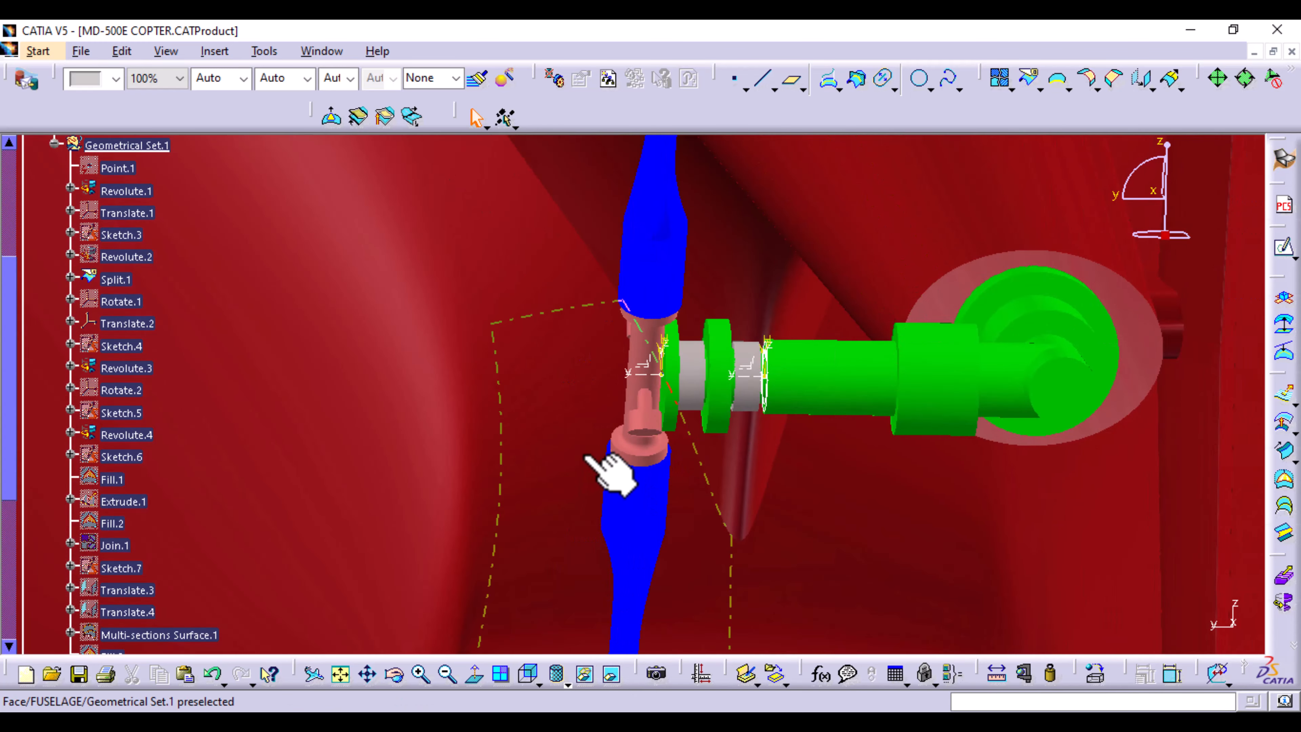
middle_click_drag(544, 379, 589, 438)
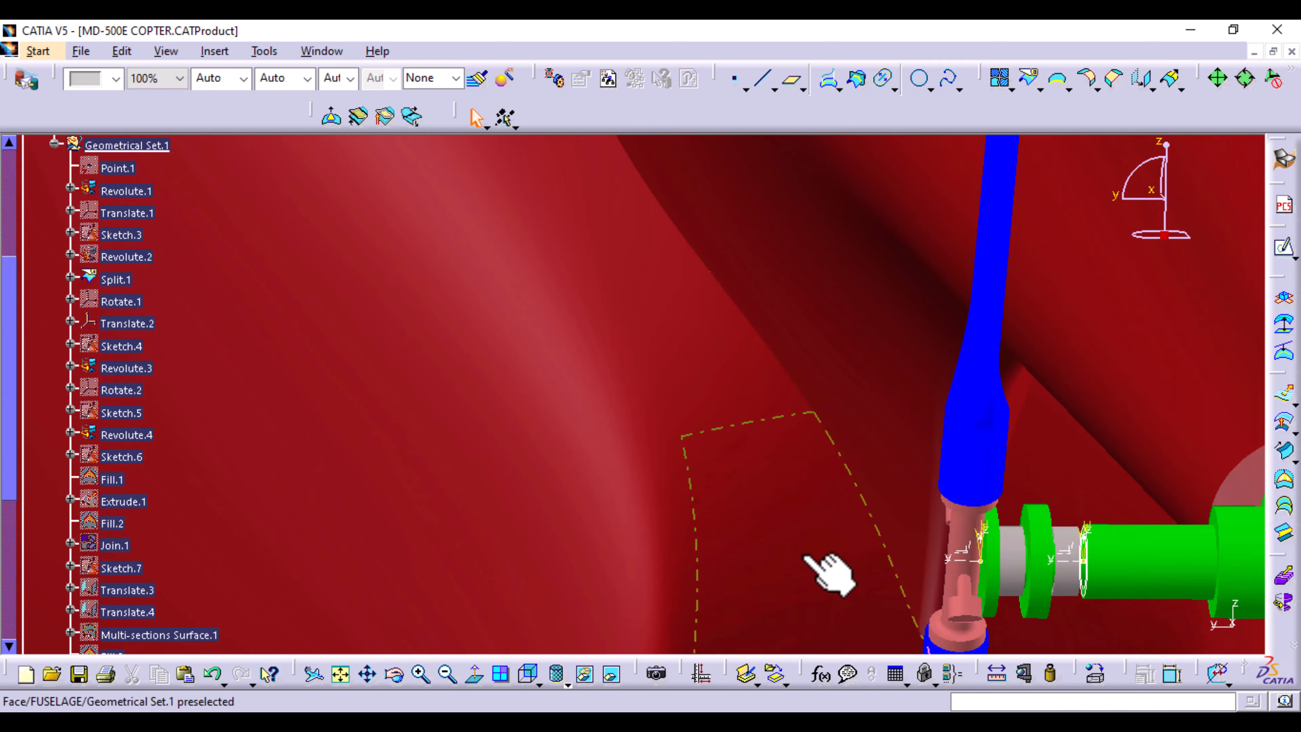
middle_click_drag(806, 559, 735, 349)
middle_click_drag(696, 387, 828, 541)
middle_click_drag(791, 456, 290, 189)
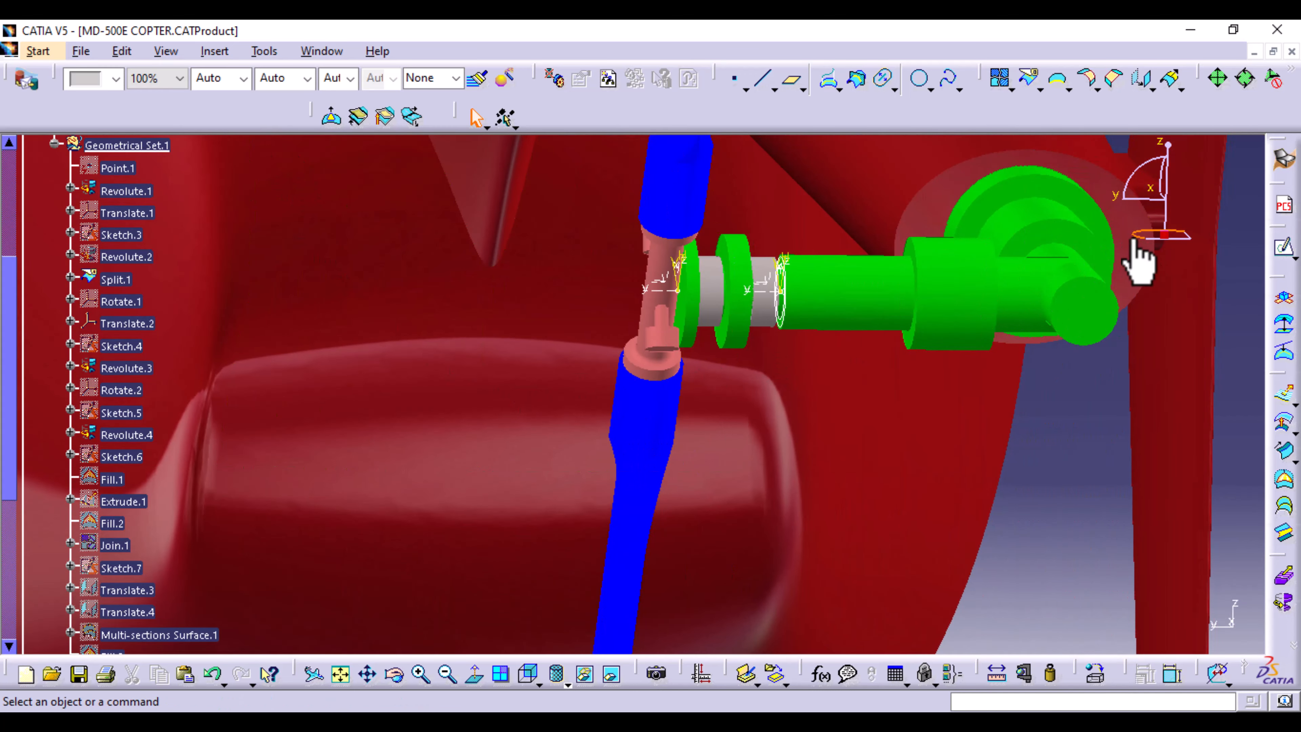
left_click_drag(1133, 241, 1133, 240)
middle_click_drag(514, 522, 967, 676)
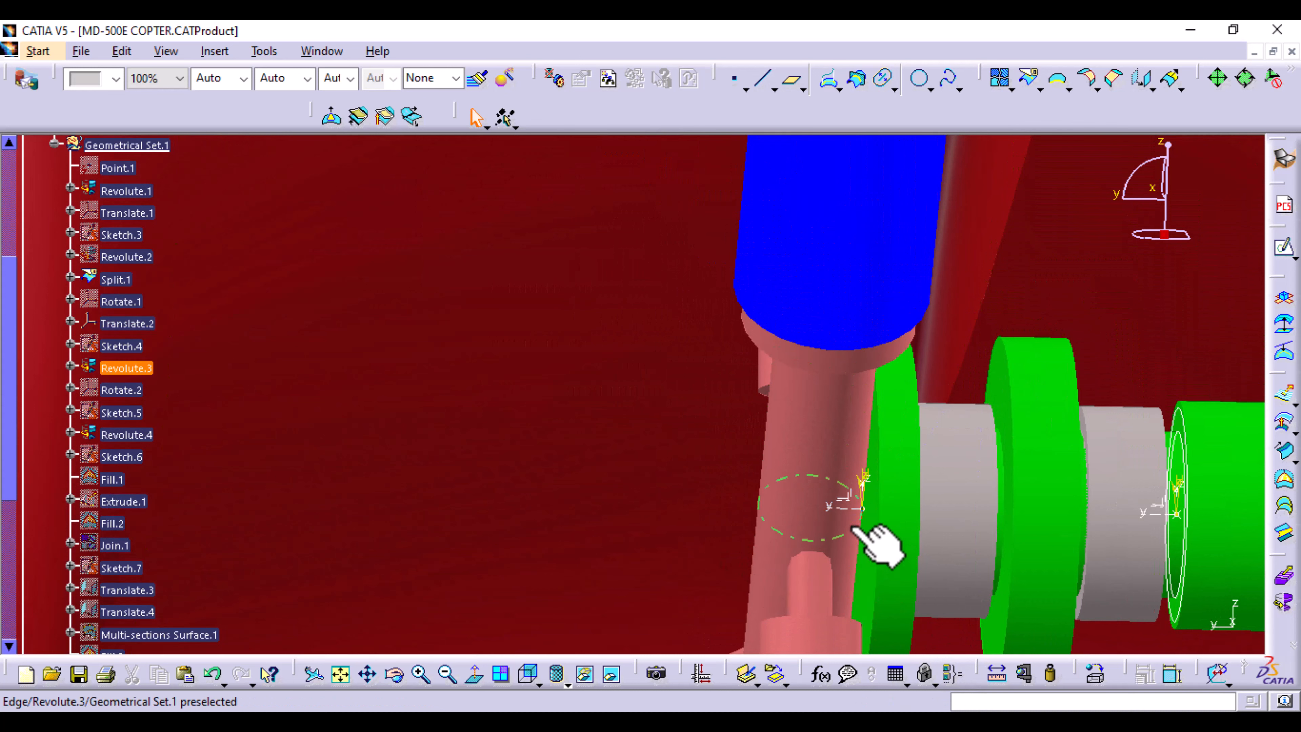
middle_click_drag(886, 566, 744, 363)
middle_click_drag(654, 405, 723, 666)
- Switch to a standard side view of the helicopter and hide the reference painting behind it
left_click(557, 676)
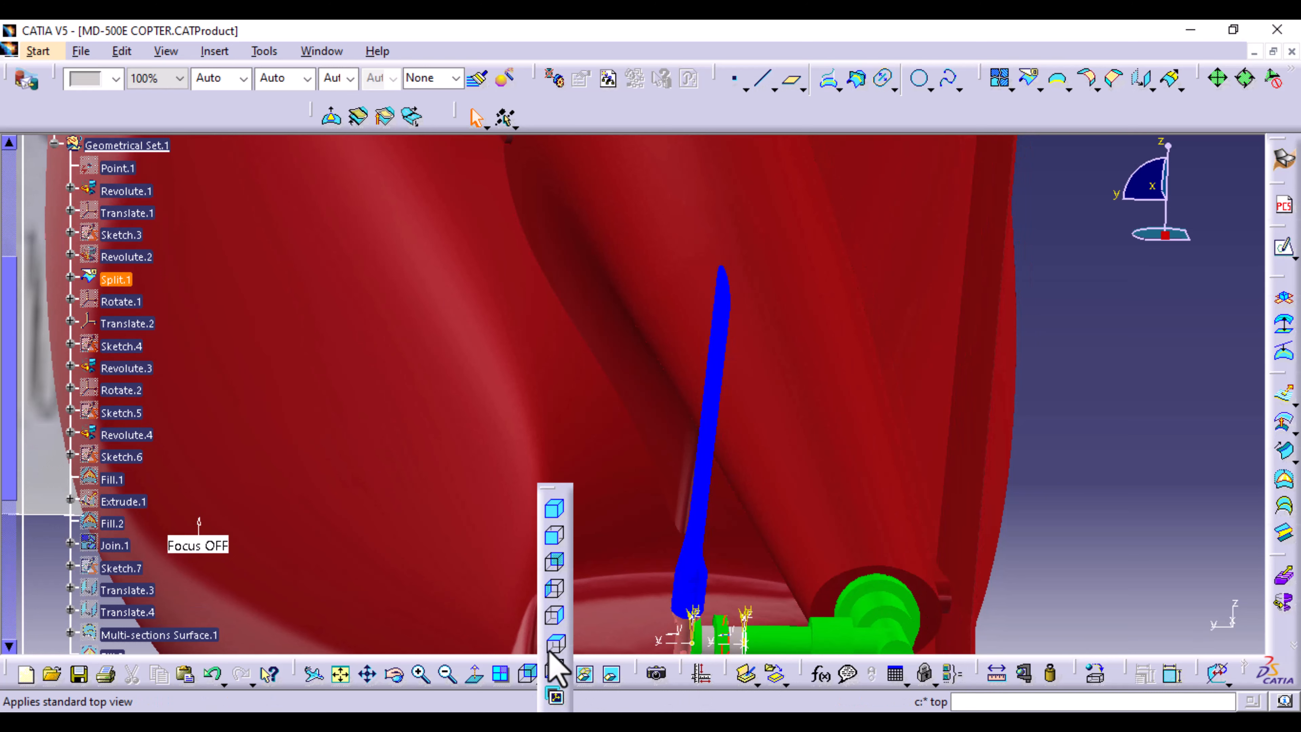
left_click(556, 633)
middle_click_drag(656, 602, 527, 513)
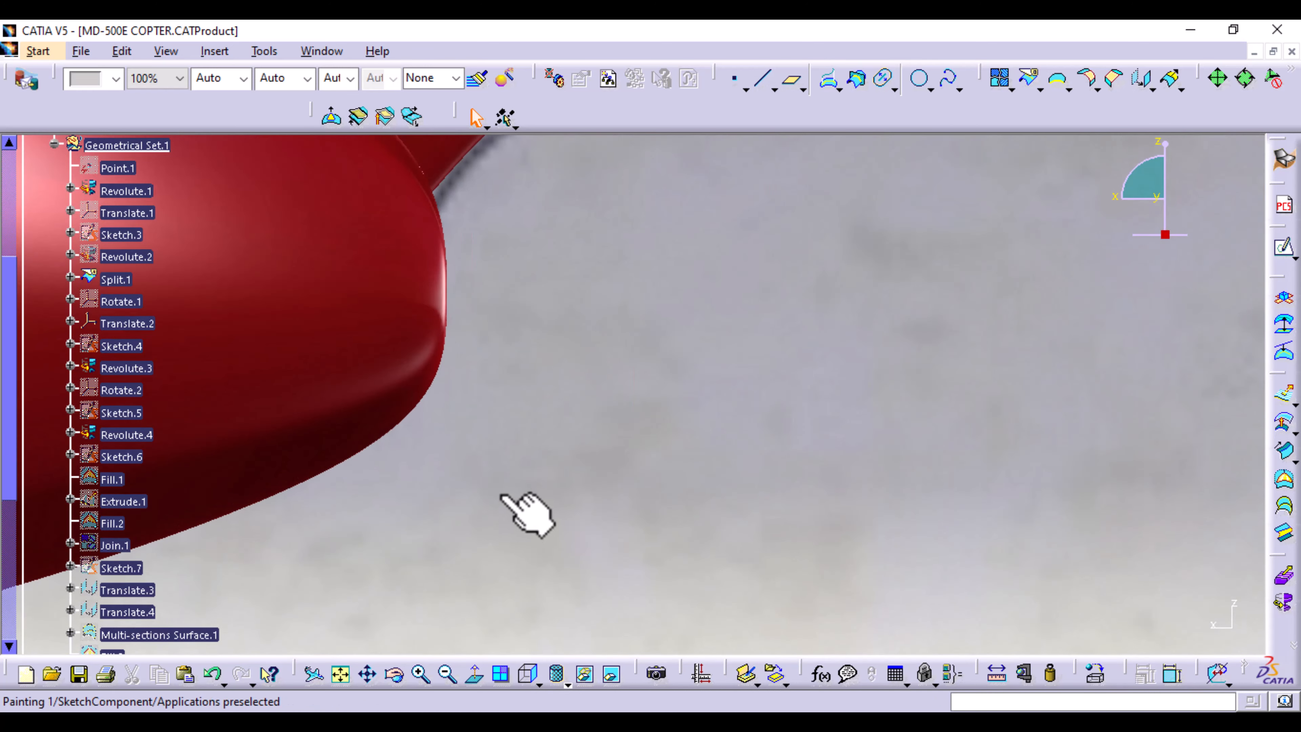
scroll(128, 563, "down", 7)
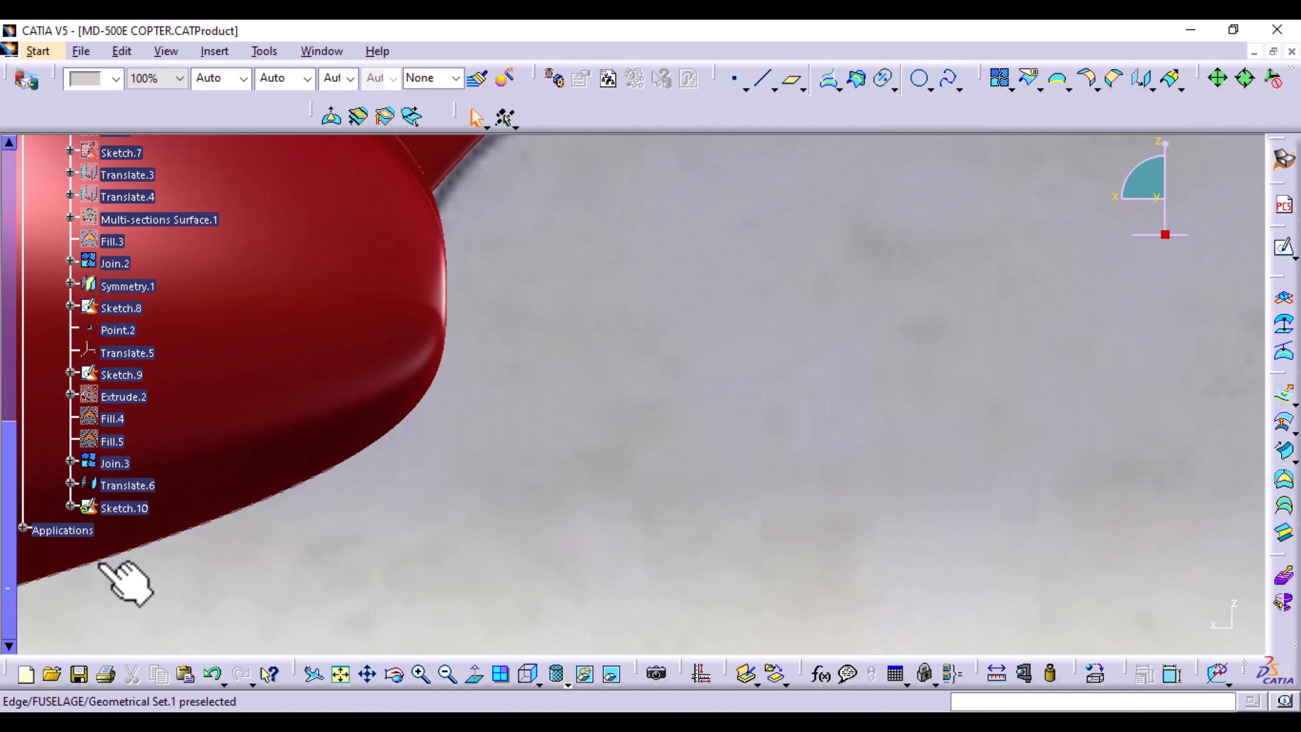
right_click(114, 519)
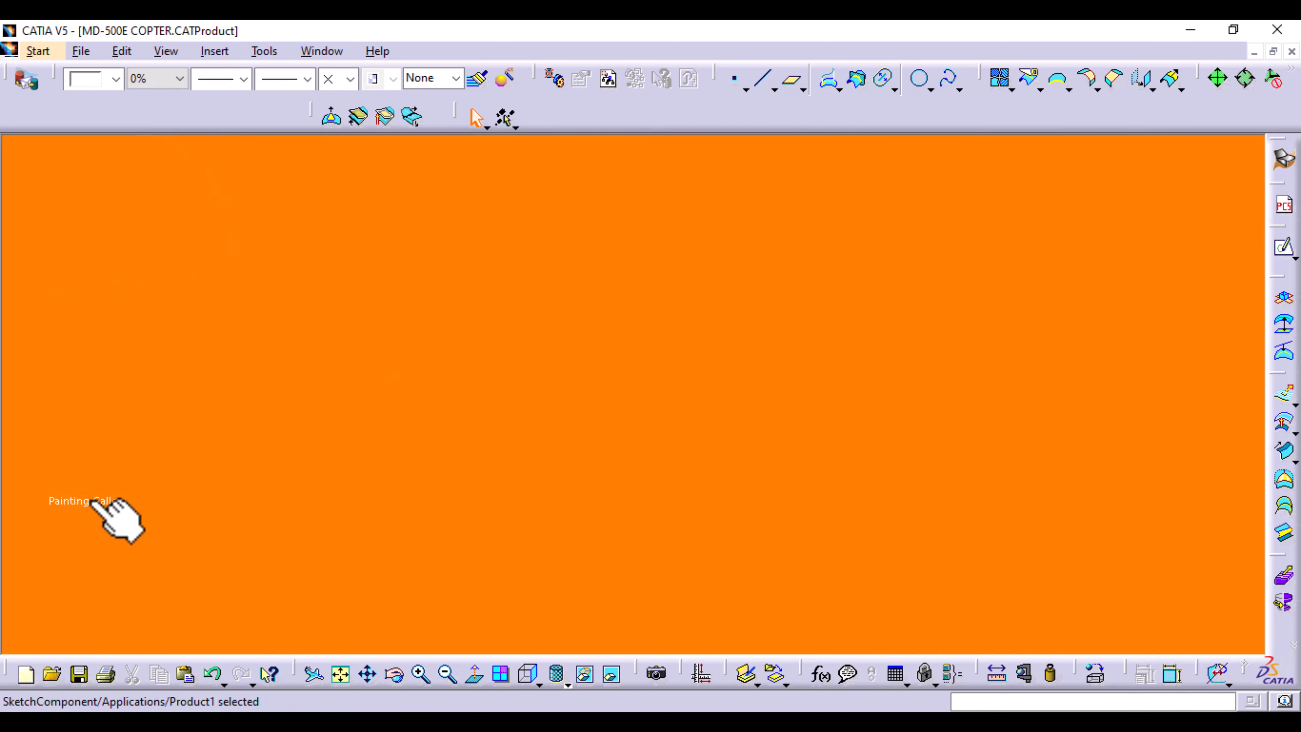
left_click(231, 290)
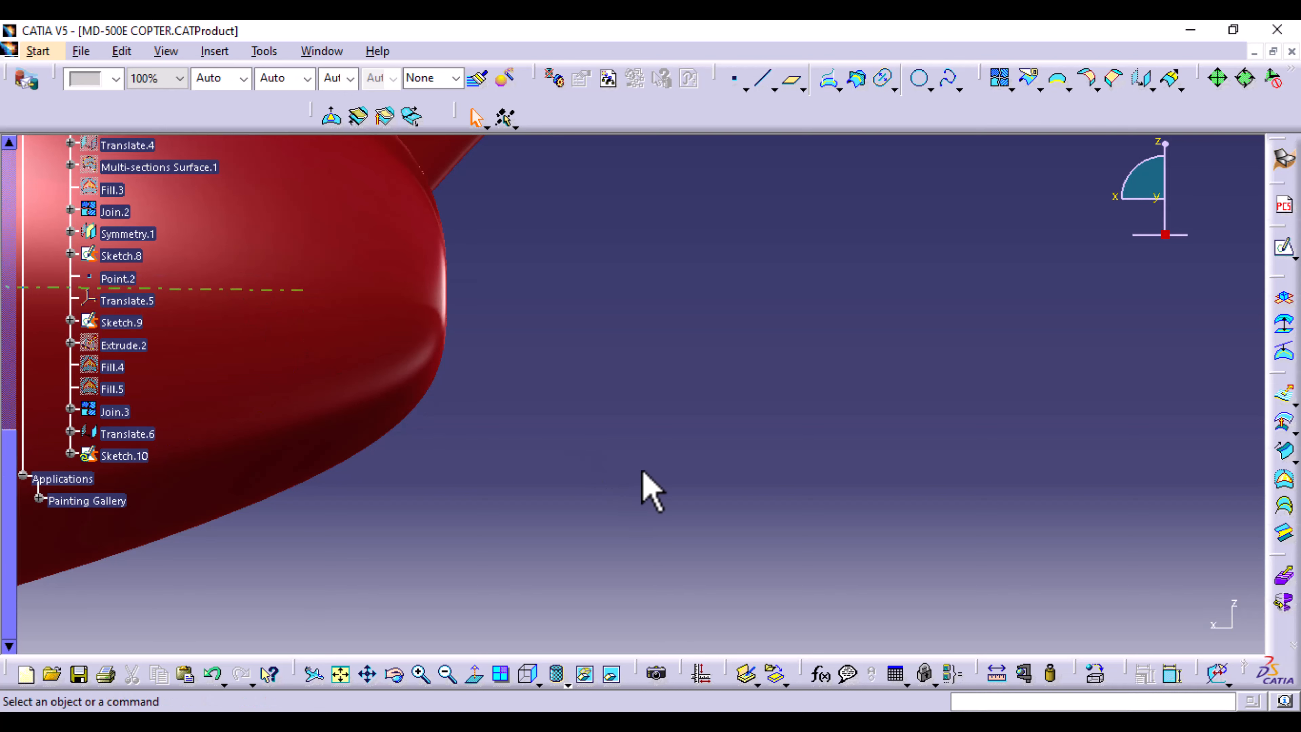
- Start a sketch on the ZX plane of the Translate.2 axis system at the tail rotor hub
middle_click_drag(643, 472, 683, 672, "ctrl")
middle_click_drag(850, 505, 434, 648)
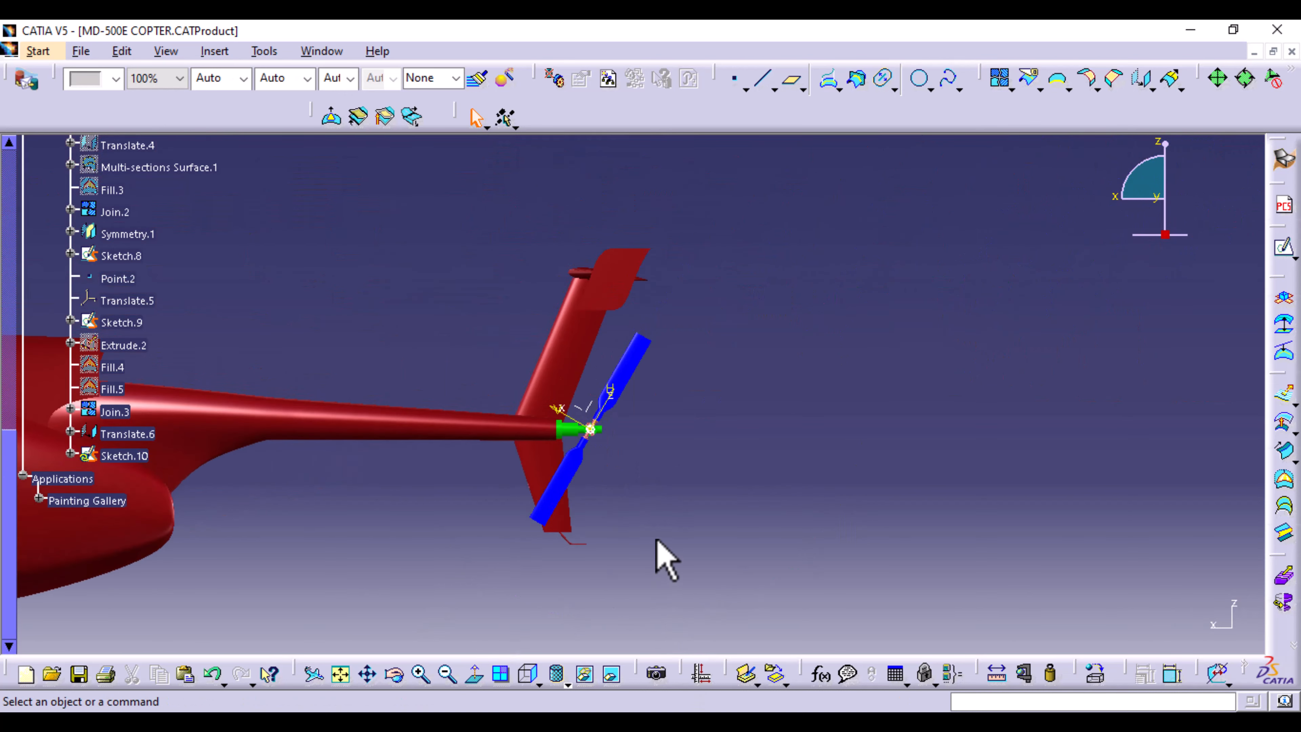
middle_click_drag(666, 559, 717, 281, "ctrl")
middle_click_drag(726, 432, 942, 263)
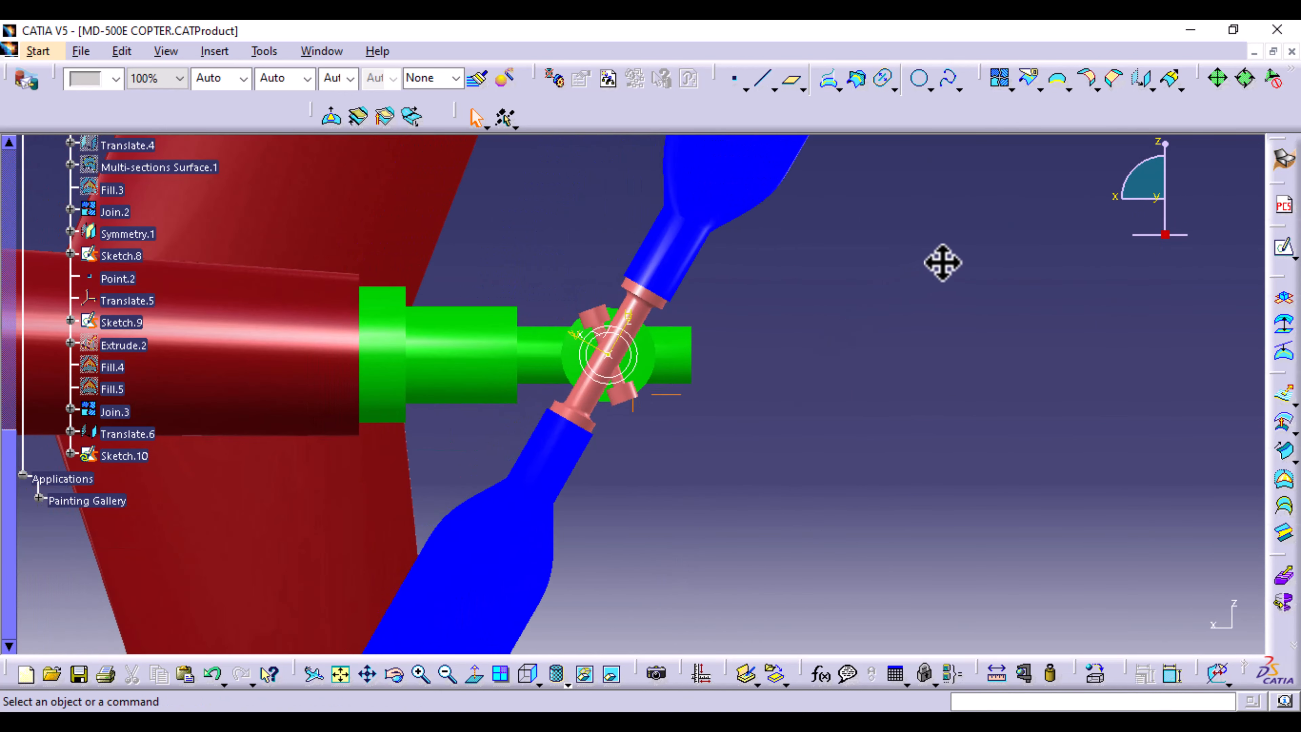
middle_click_drag(685, 511, 758, 338, "ctrl")
middle_click_drag(691, 460, 718, 588)
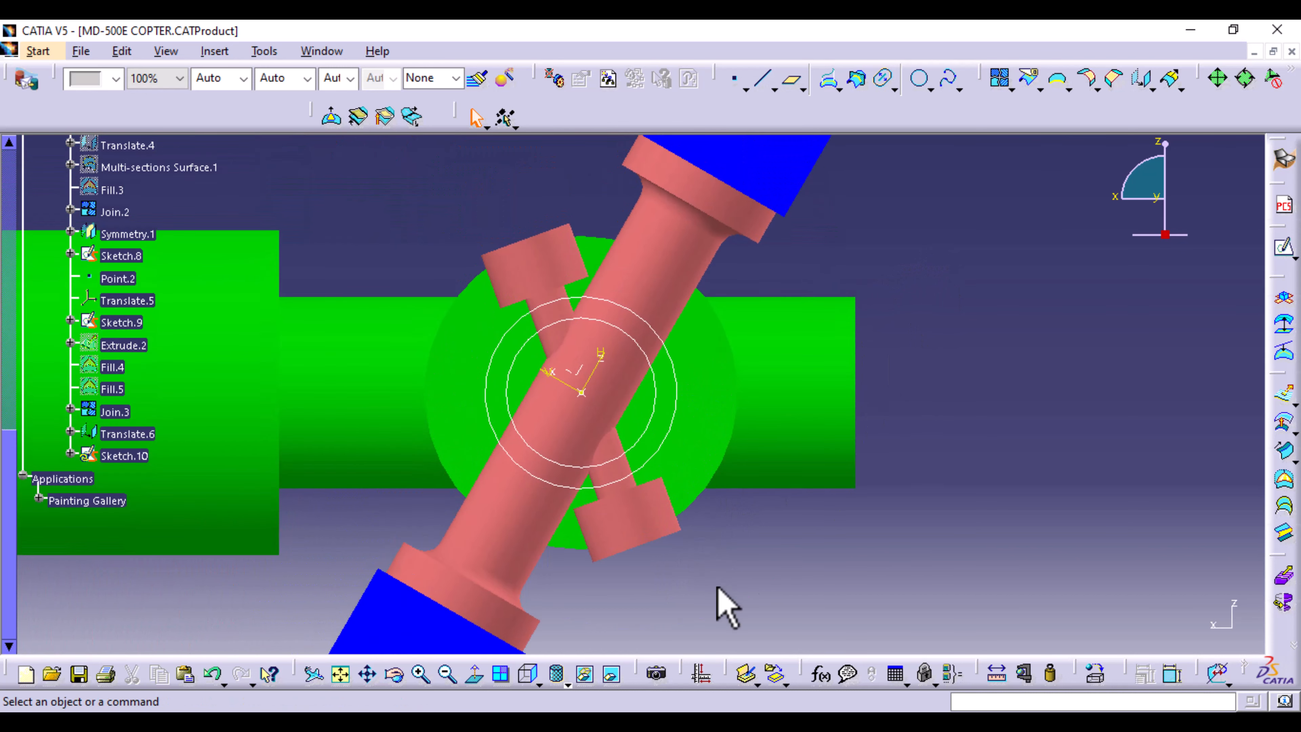
left_click(579, 373)
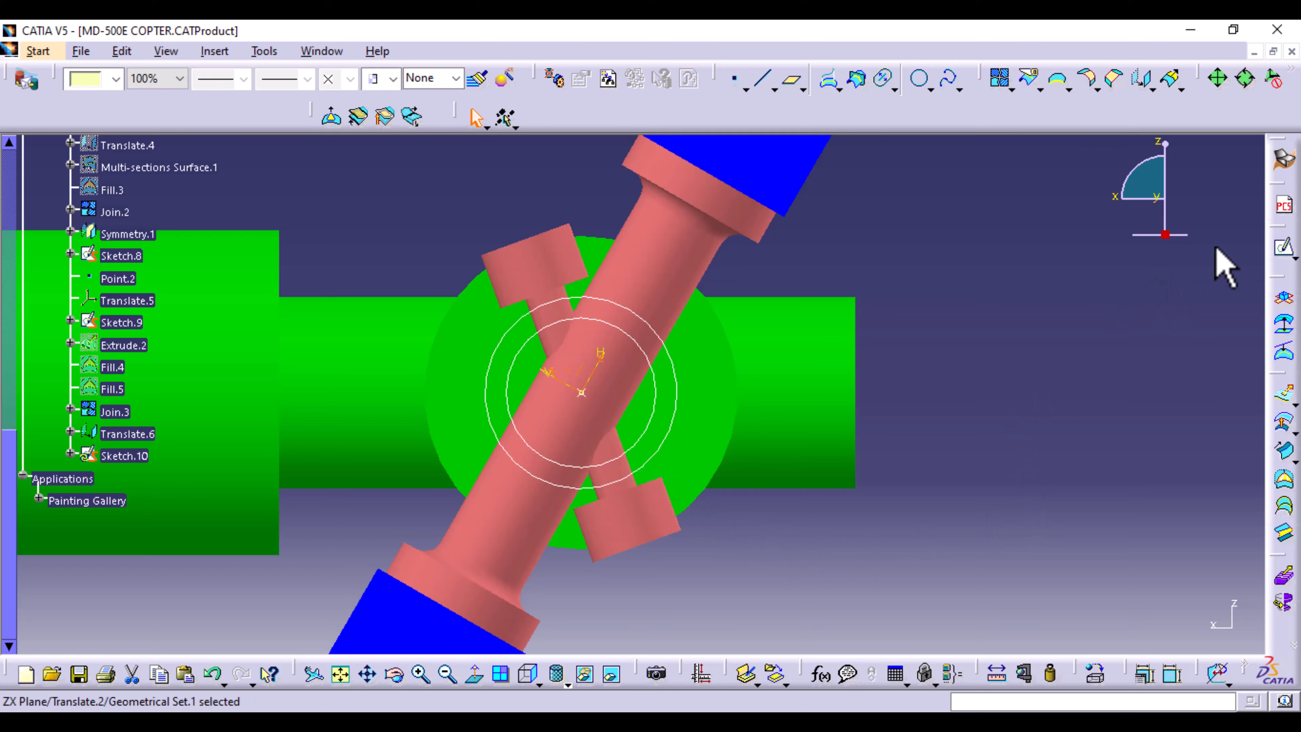
left_click(1283, 252)
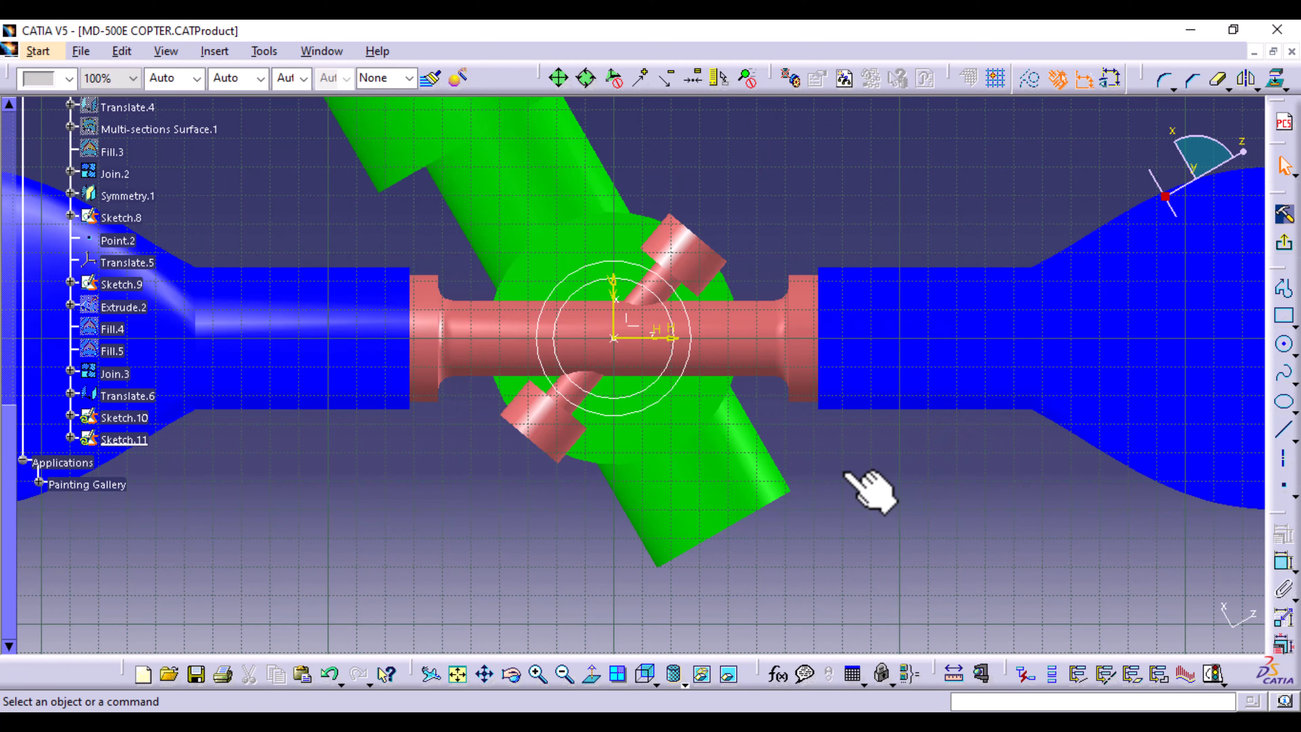
- Sketch a circle about 28 mm in diameter on the blade root beside the hub, centred on the horizontal axis
mouse_move(845, 474)
middle_mouse_down()
mouse_move(836, 595)
mouse_move(861, 582)
mouse_move(873, 666)
middle_mouse_up()
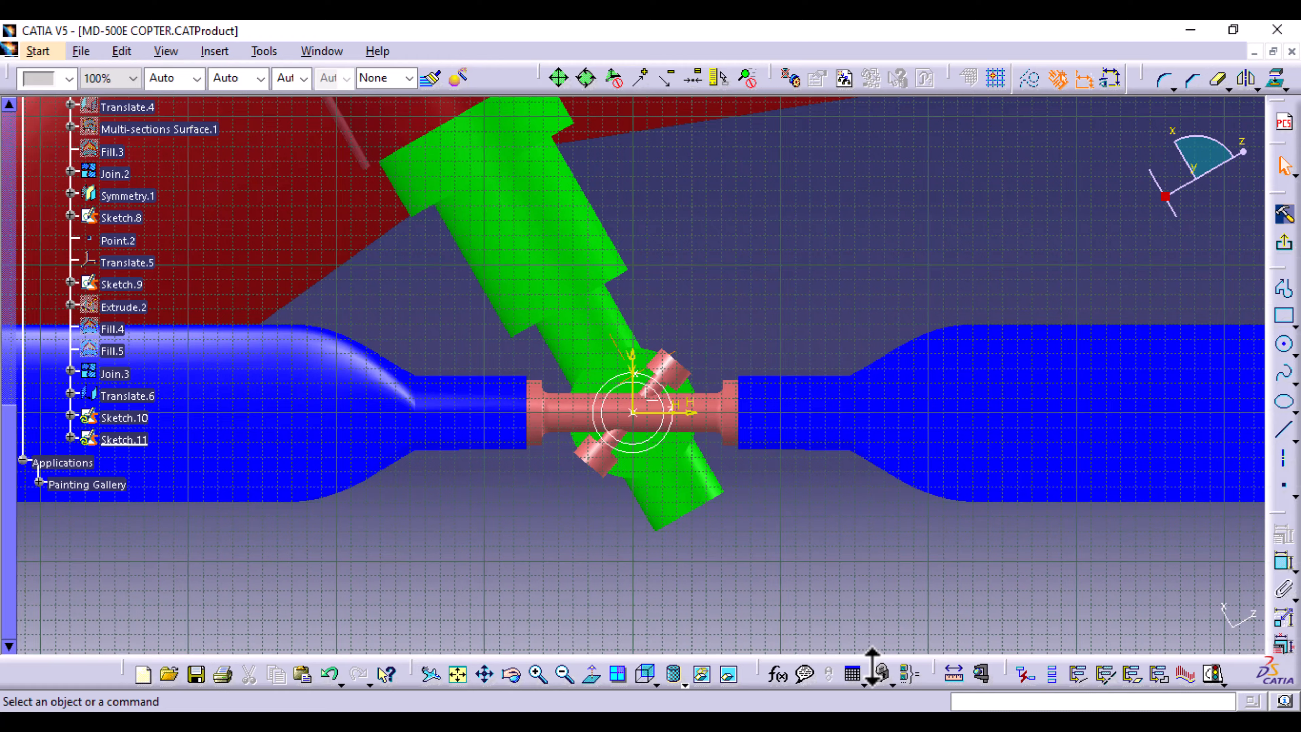
mouse_move(872, 662)
middle_mouse_down()
mouse_move(866, 621)
mouse_move(744, 526)
mouse_move(691, 445)
mouse_move(633, 479)
mouse_move(641, 507)
mouse_move(593, 465)
mouse_move(616, 494)
middle_mouse_up()
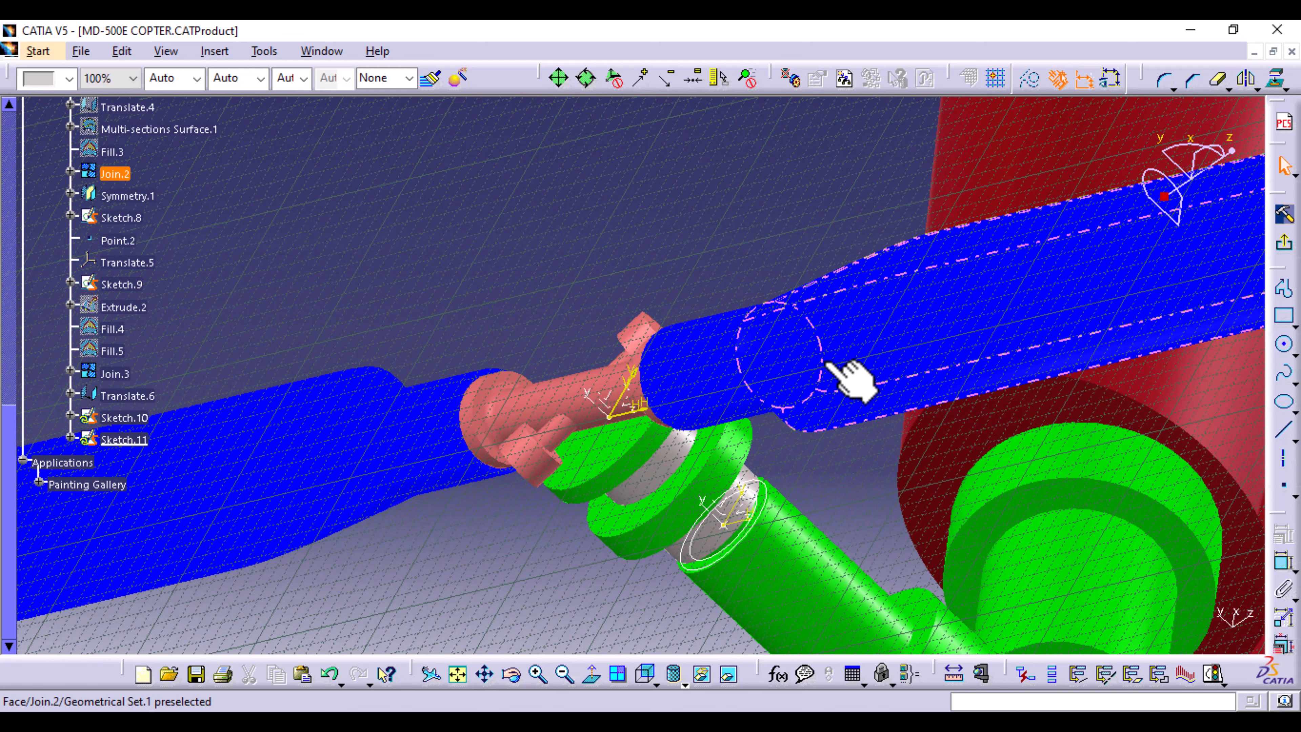
left_click(590, 676)
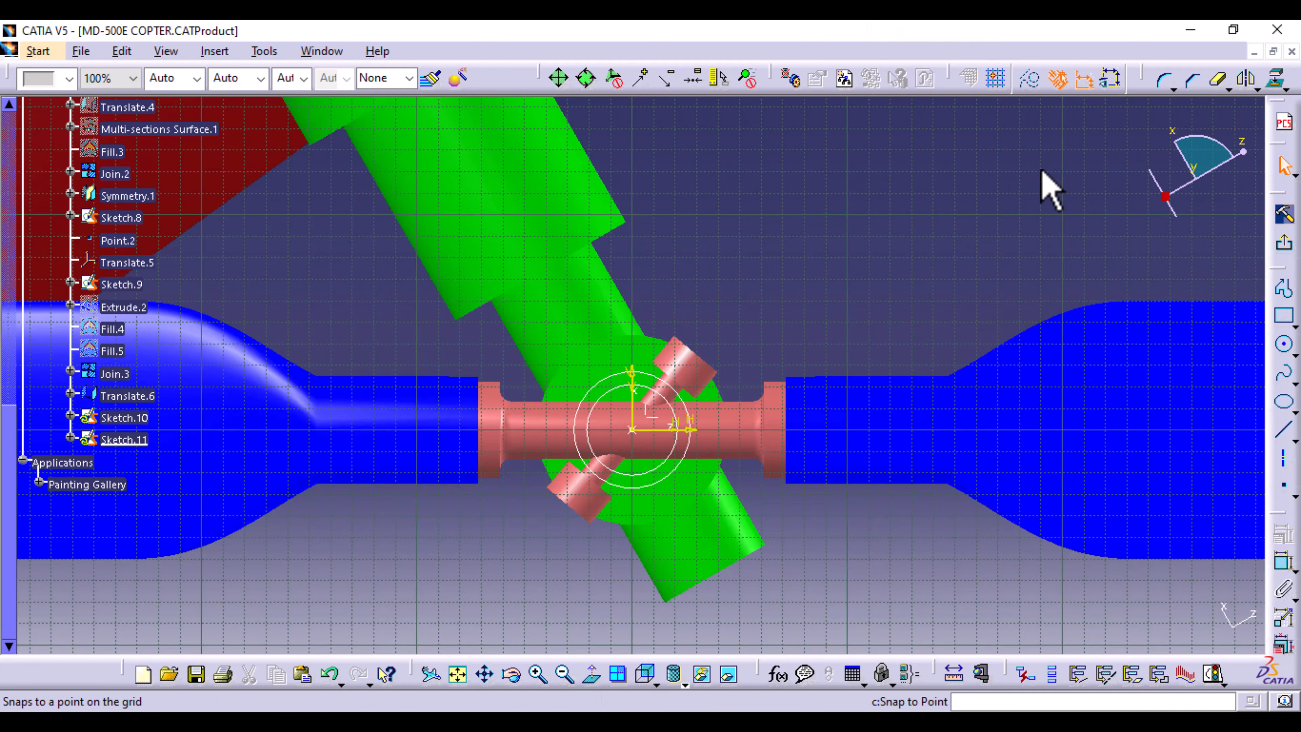
left_click(1285, 347)
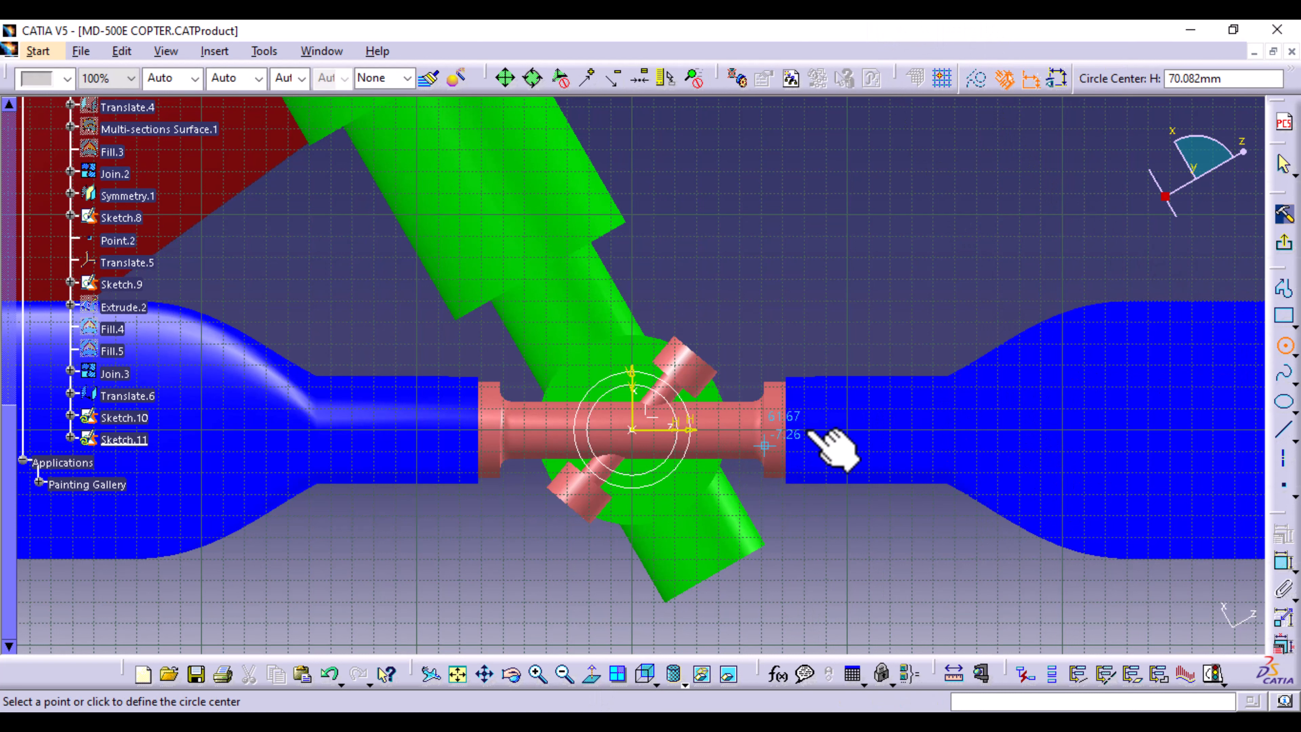
left_click(828, 430)
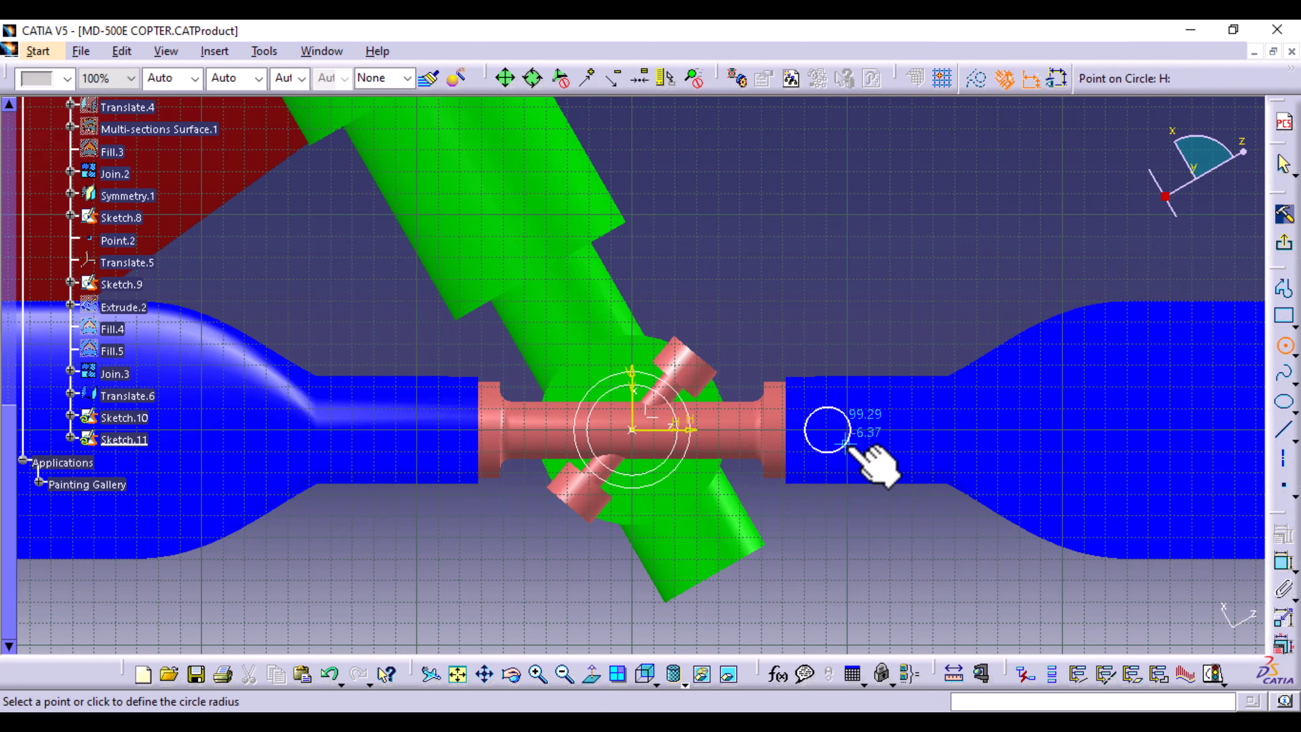
left_click(848, 451)
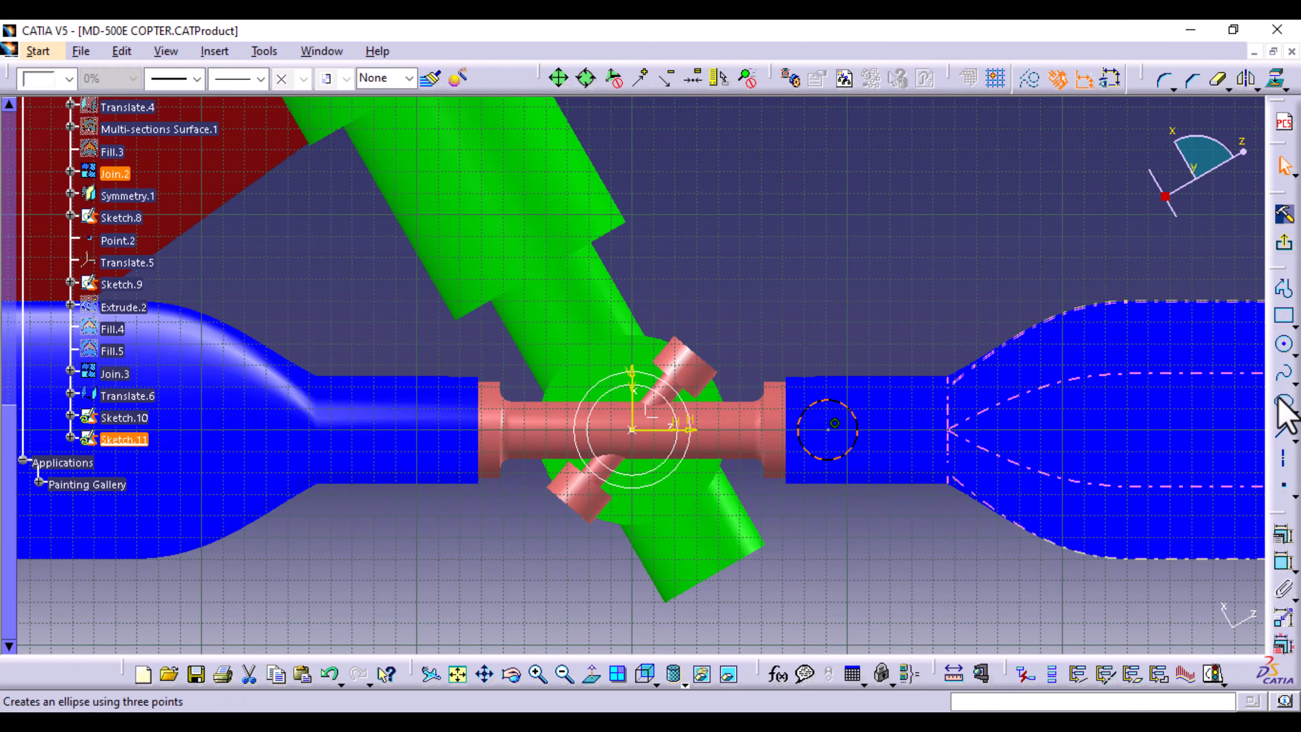
- Constrain the blade-root circle's diameter to 20 mm and exit the sketch
left_click(1283, 564)
left_click(902, 301)
double_click(897, 287)
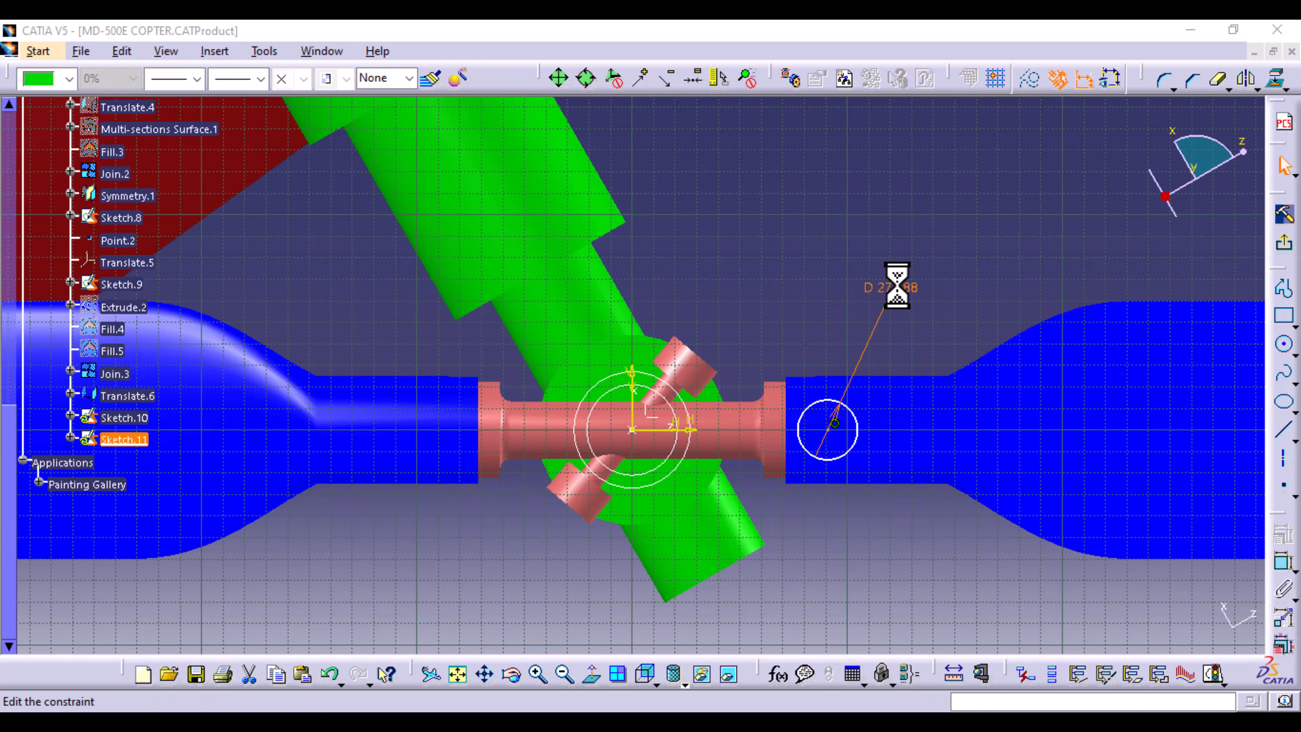
type("20mm")
key("Return")
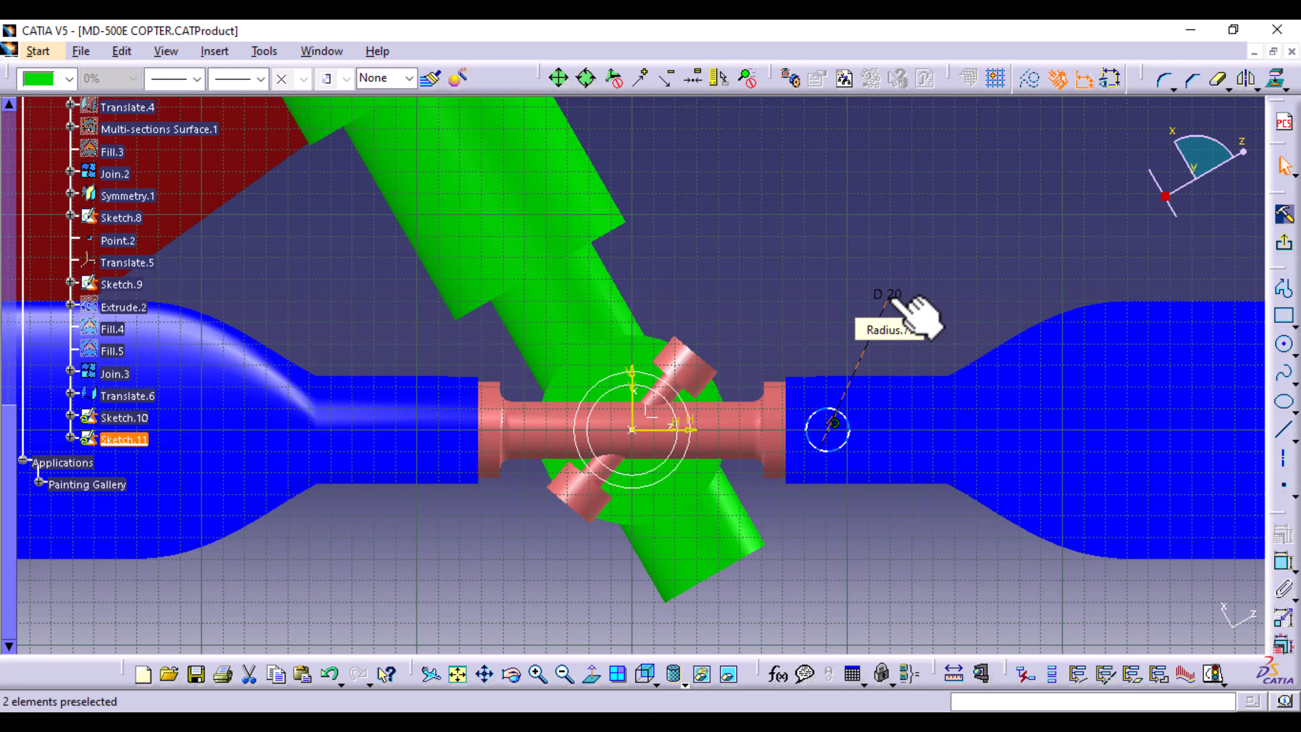
left_click(922, 311)
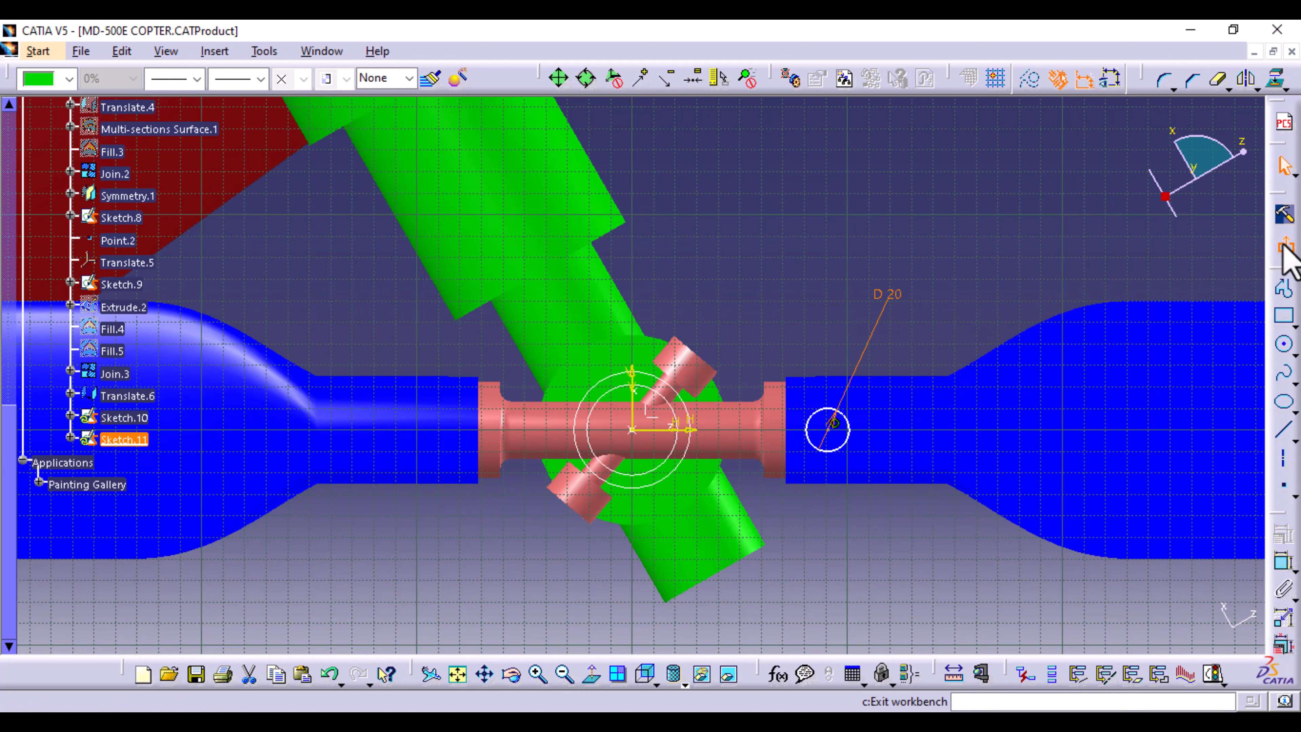
left_click(1286, 256)
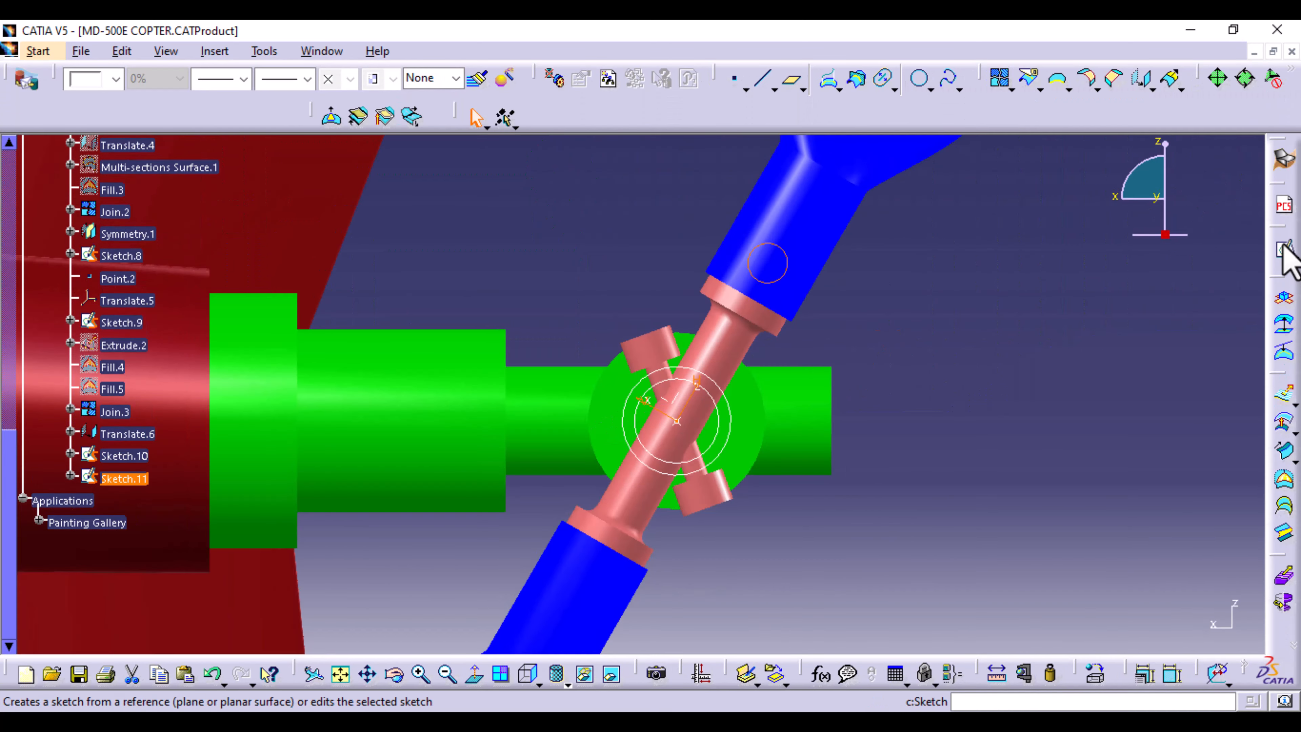
- Start a sketch on the XY plane of the Translate.5 axis system beside the grey ring nearest the green shaft
middle_click_drag(944, 272, 878, 546)
middle_click_drag(738, 456, 755, 379)
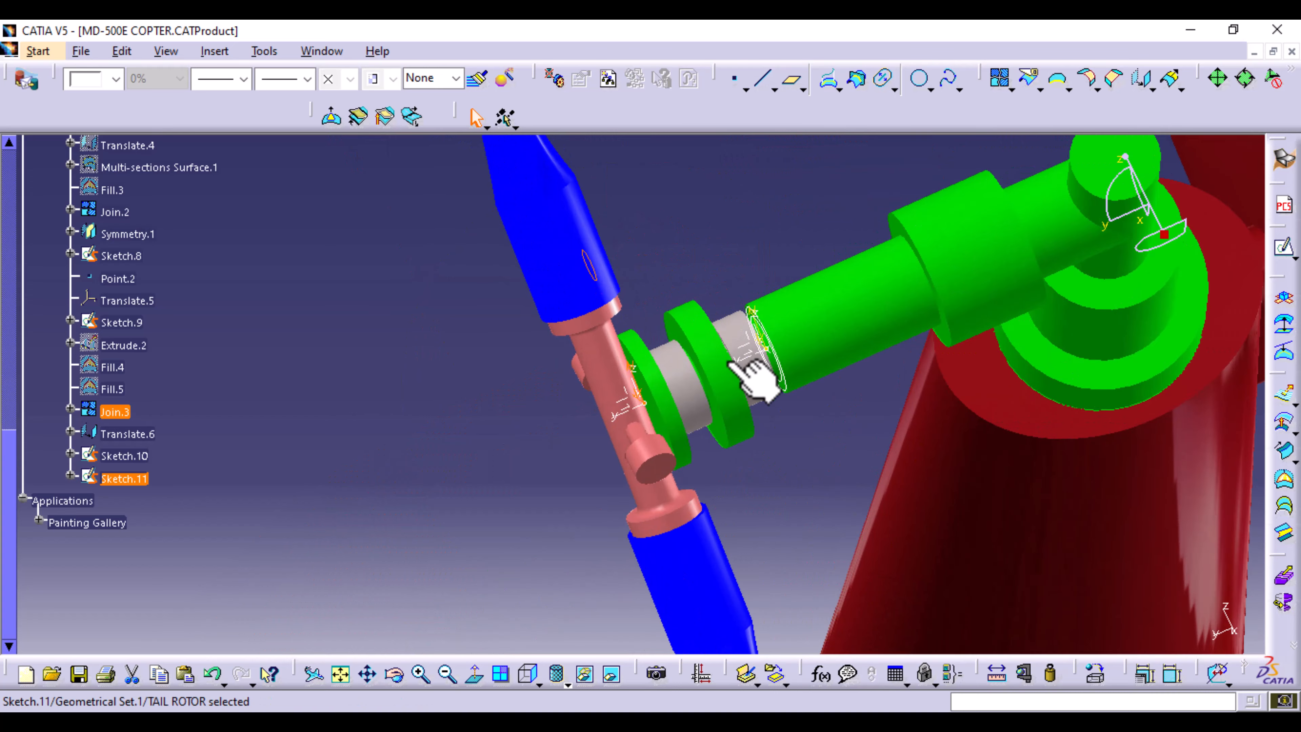
middle_click_drag(700, 499, 697, 465)
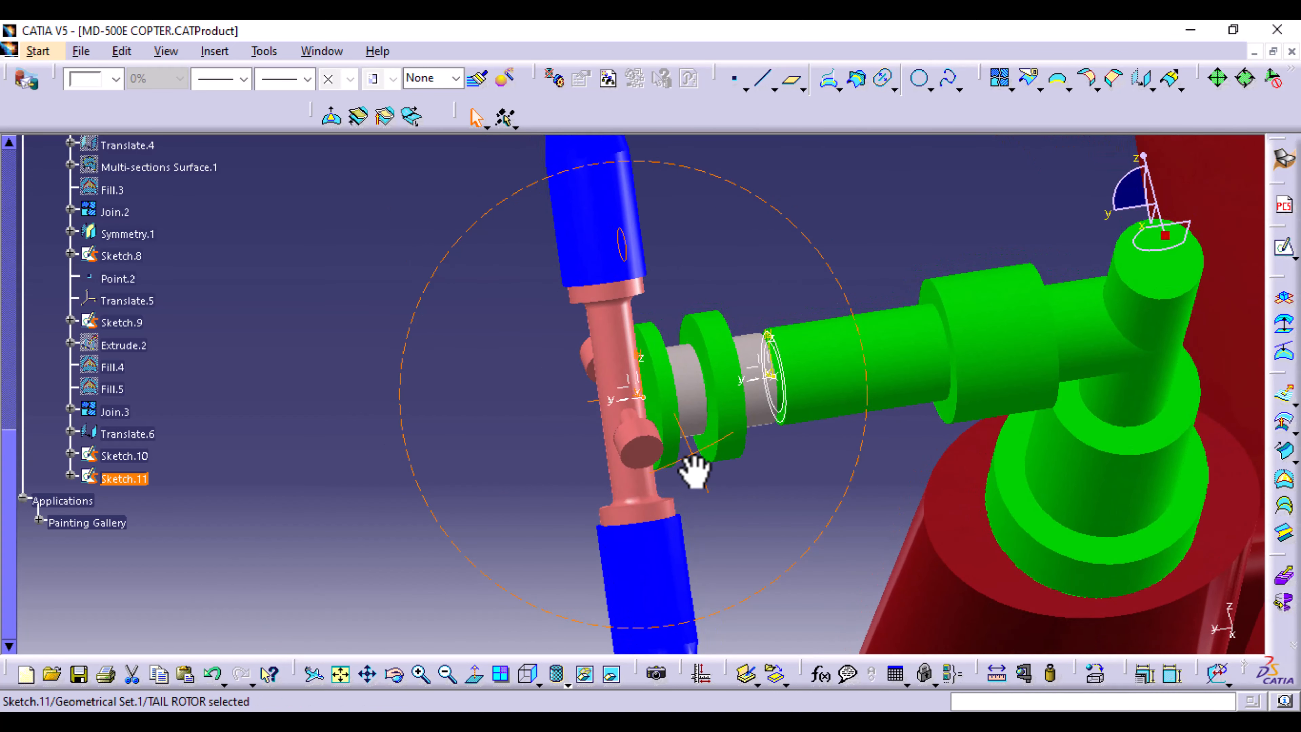
left_click(624, 245)
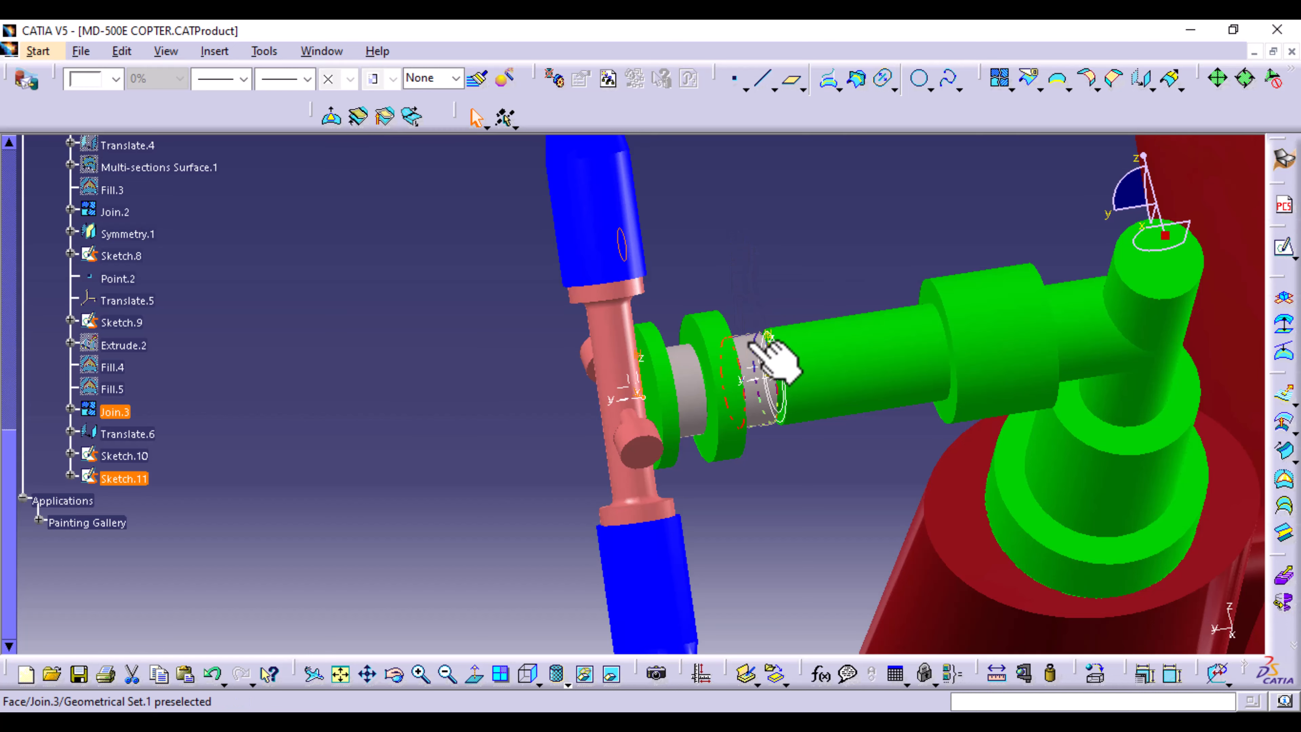
middle_click_drag(772, 260, 758, 395)
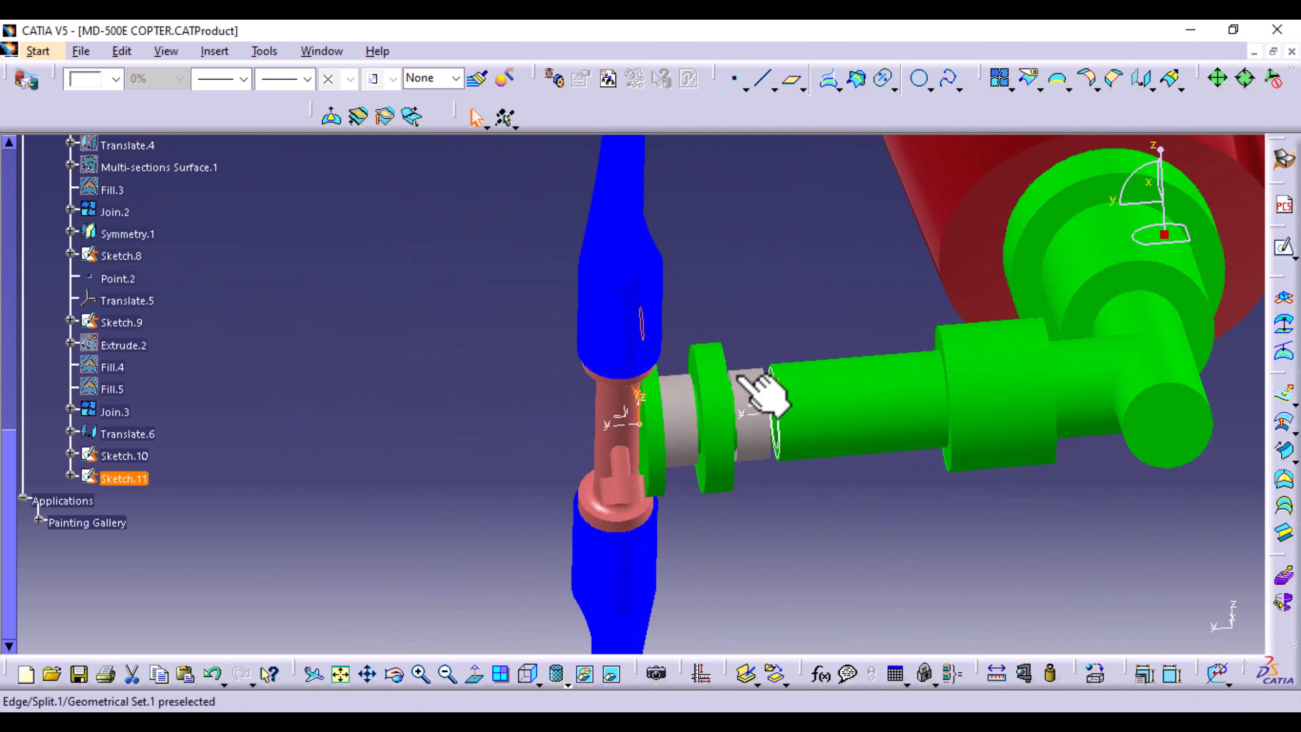
middle_click_drag(741, 461, 784, 496)
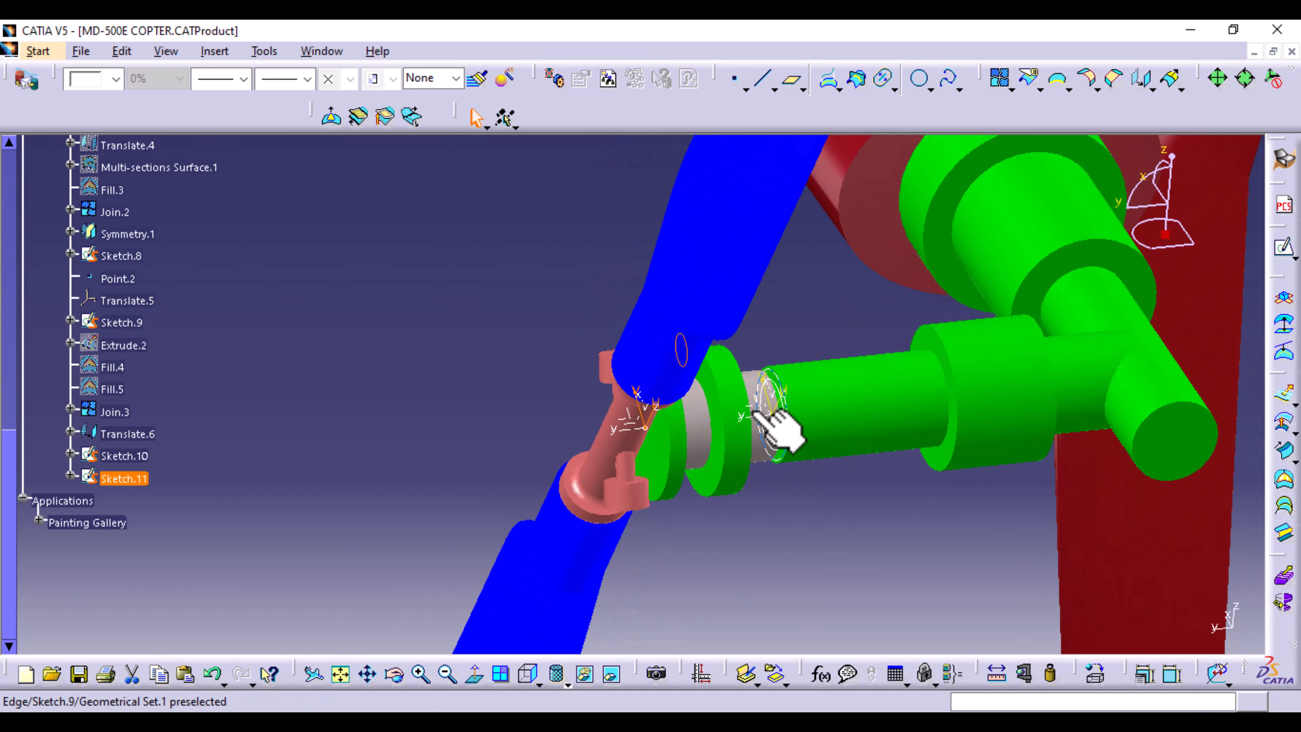
left_click(1283, 249)
left_click(1285, 256)
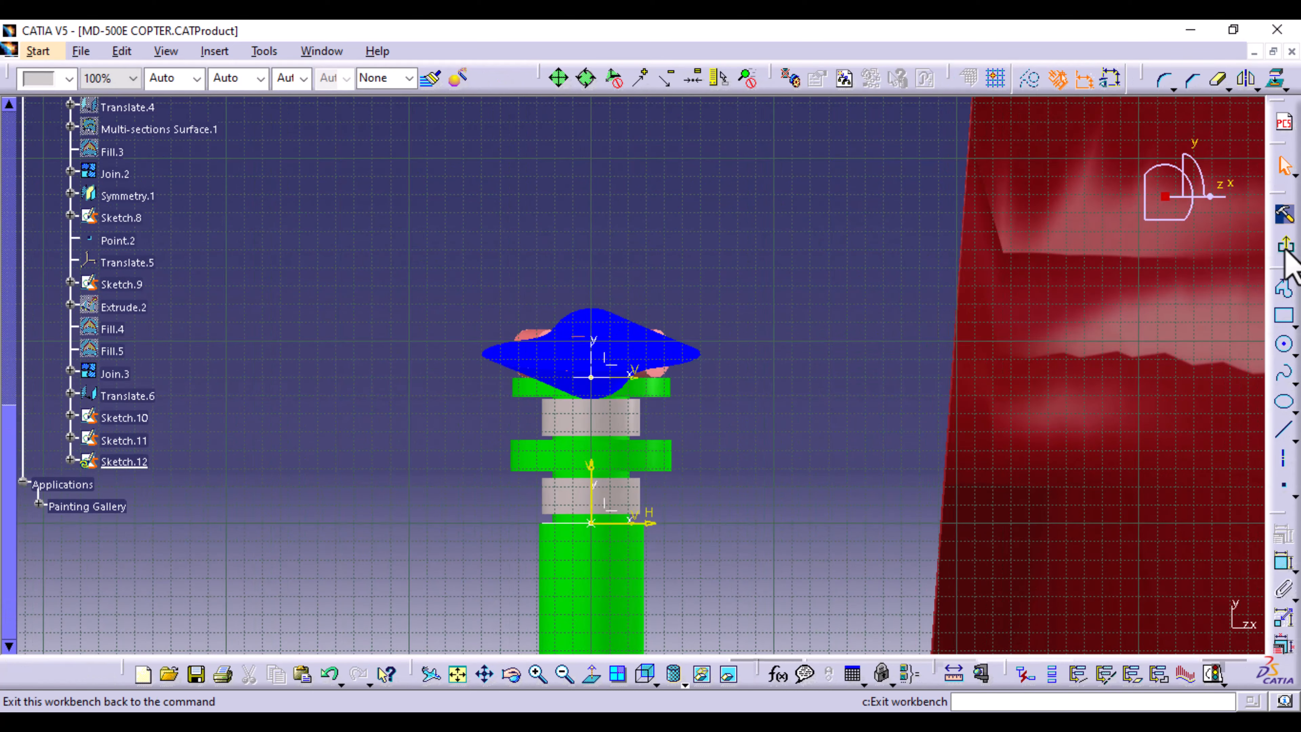
- Sketch a circle about 12 mm in diameter on the grey ring nearest the shaft, centred on the vertical axis
middle_click_drag(815, 492, 874, 352)
mouse_move(794, 416)
middle_mouse_down()
mouse_move(807, 319)
mouse_move(924, 337)
mouse_move(872, 470)
middle_mouse_up()
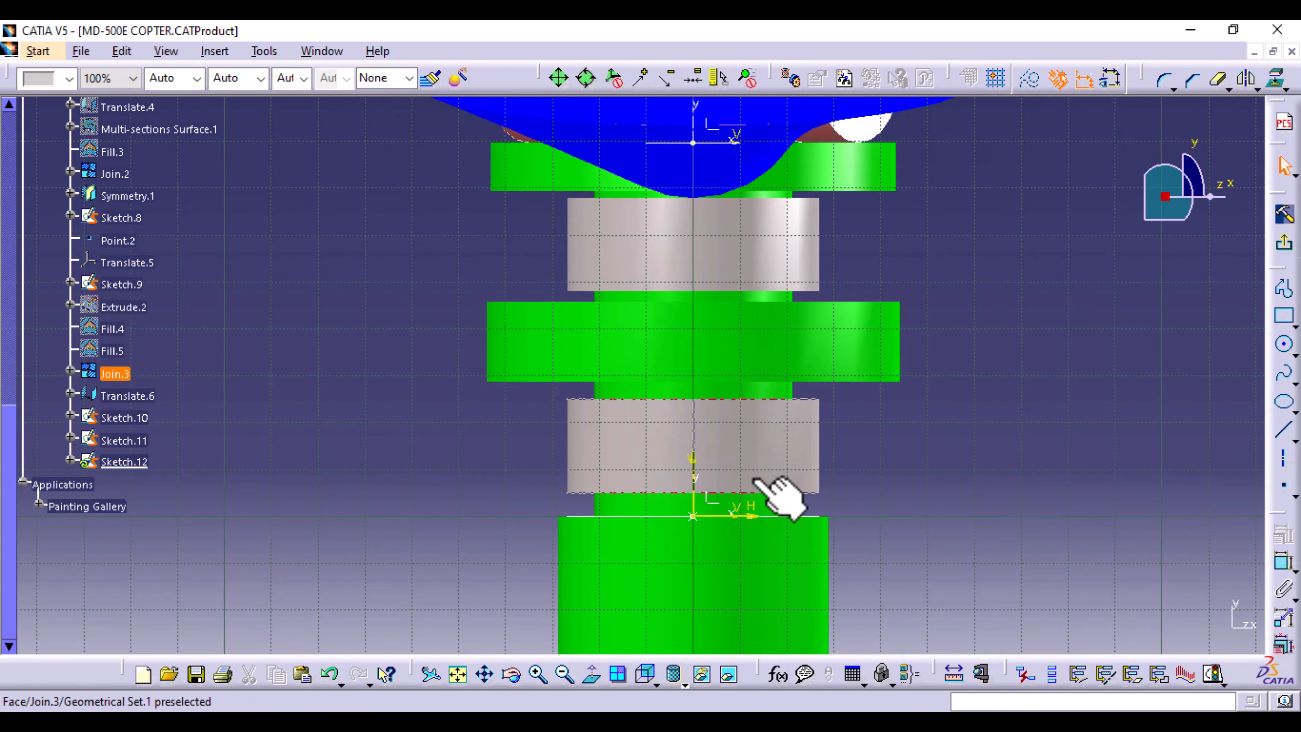
left_click(1286, 349)
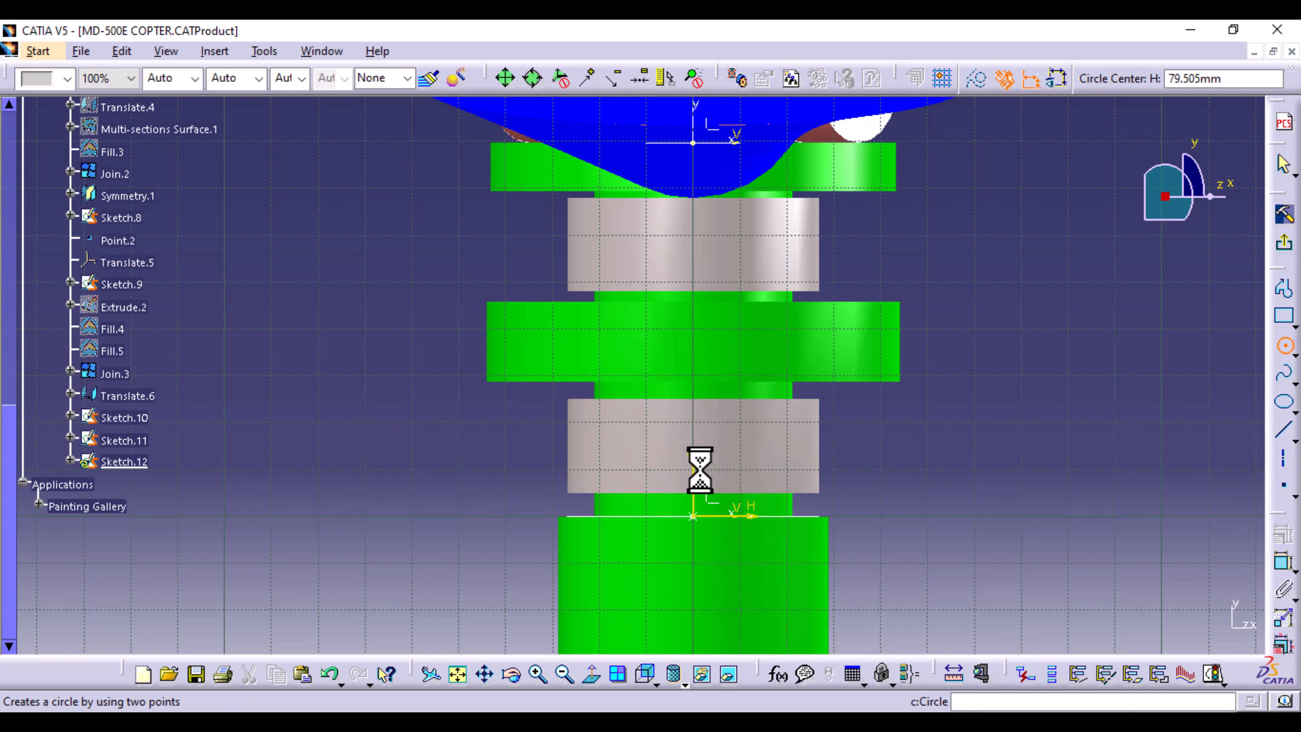
left_click(693, 445)
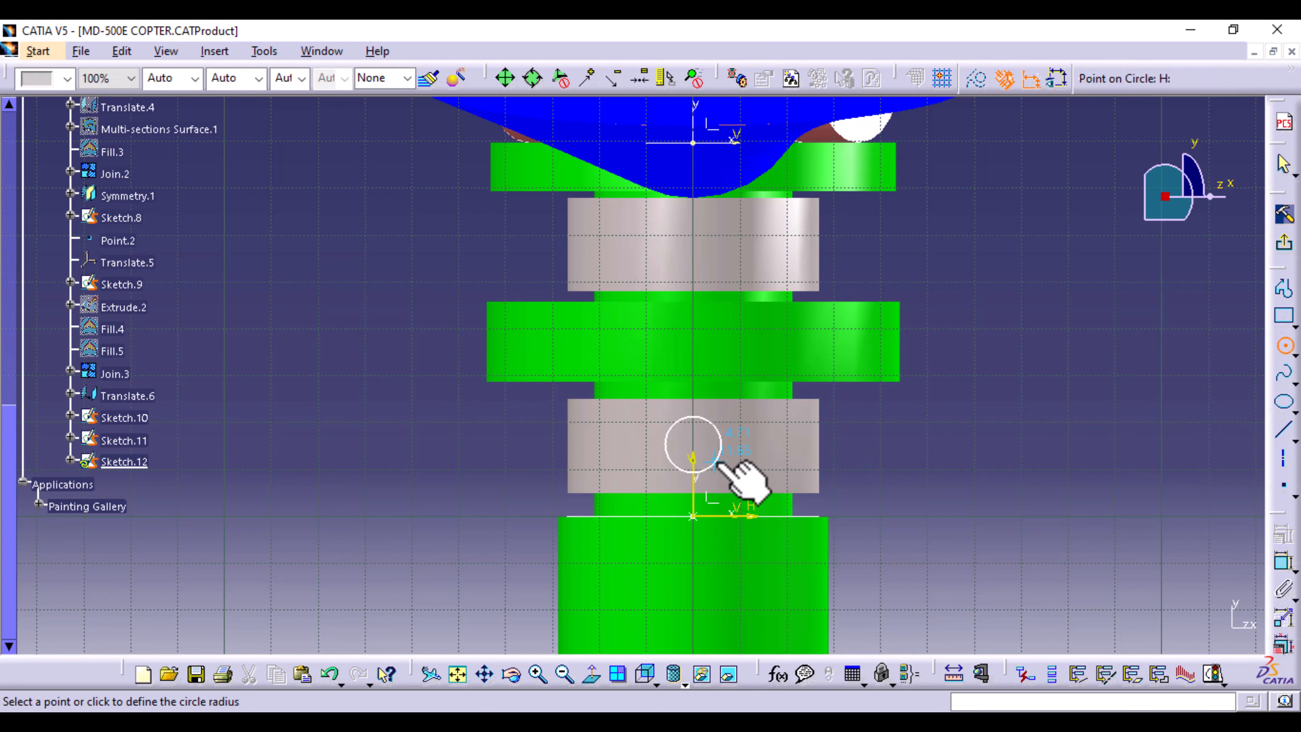
left_click(715, 463)
- Constrain the diameter of the circle on the grey ring to 10 mm and exit the sketch
left_click(1284, 569)
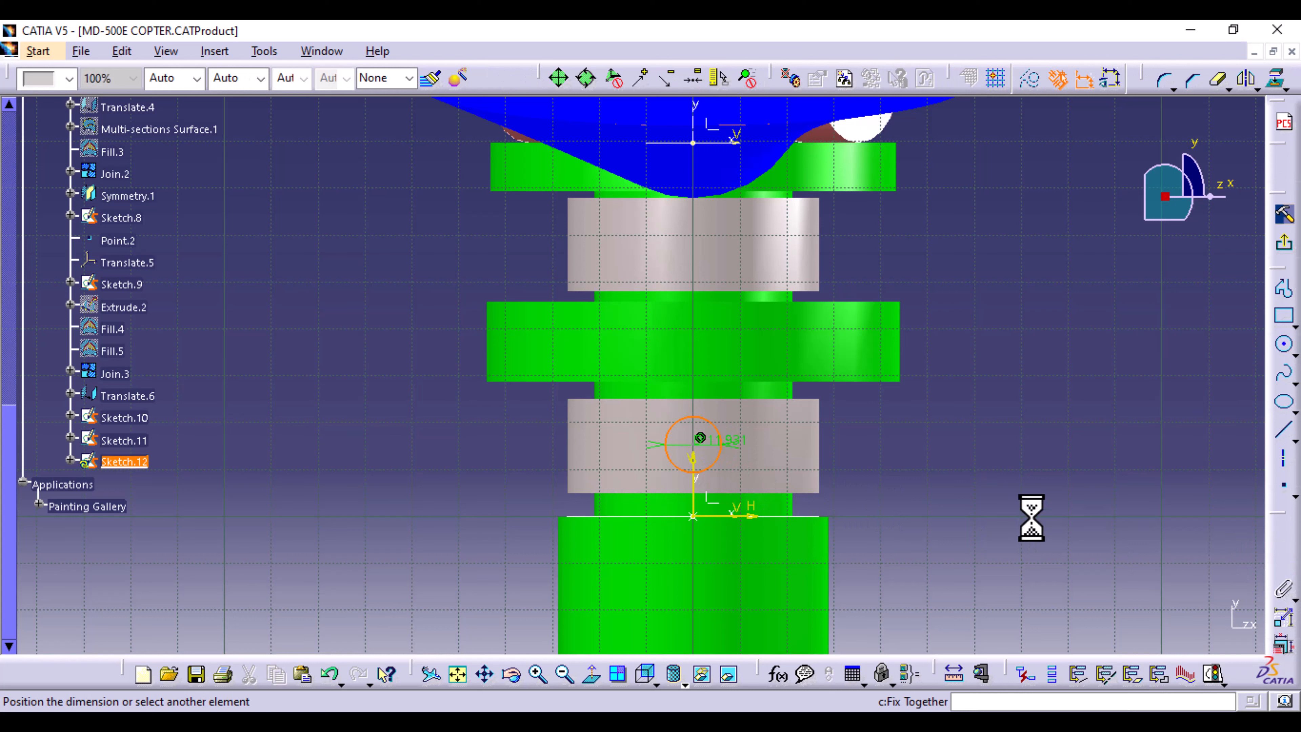
left_click(917, 458)
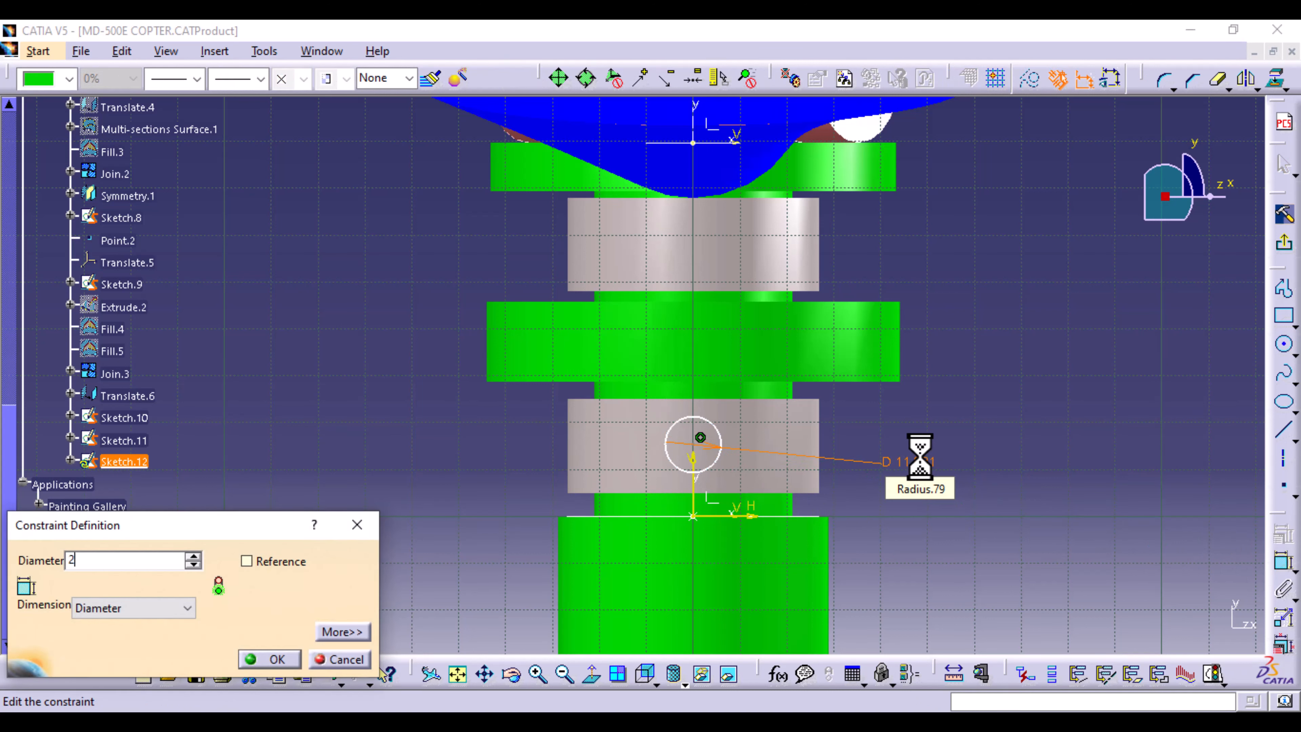
key("Return")
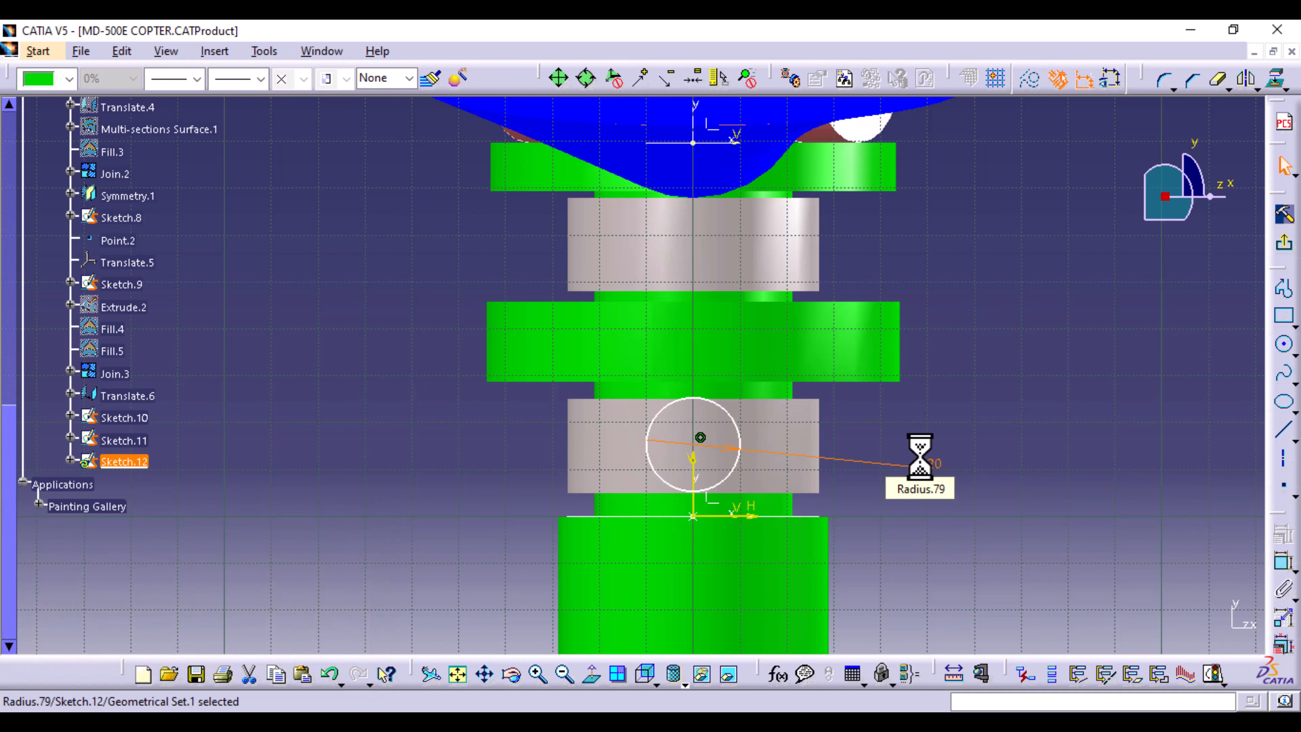
double_click(932, 461)
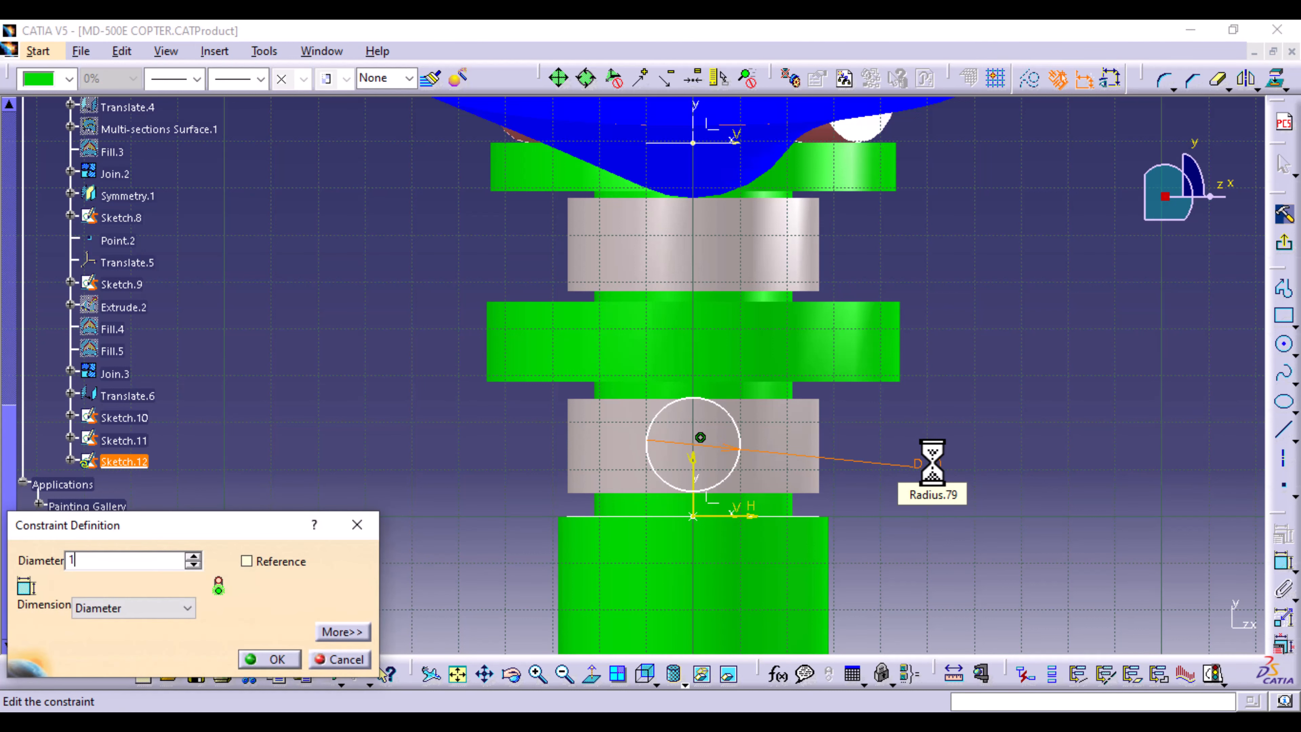
key("Return")
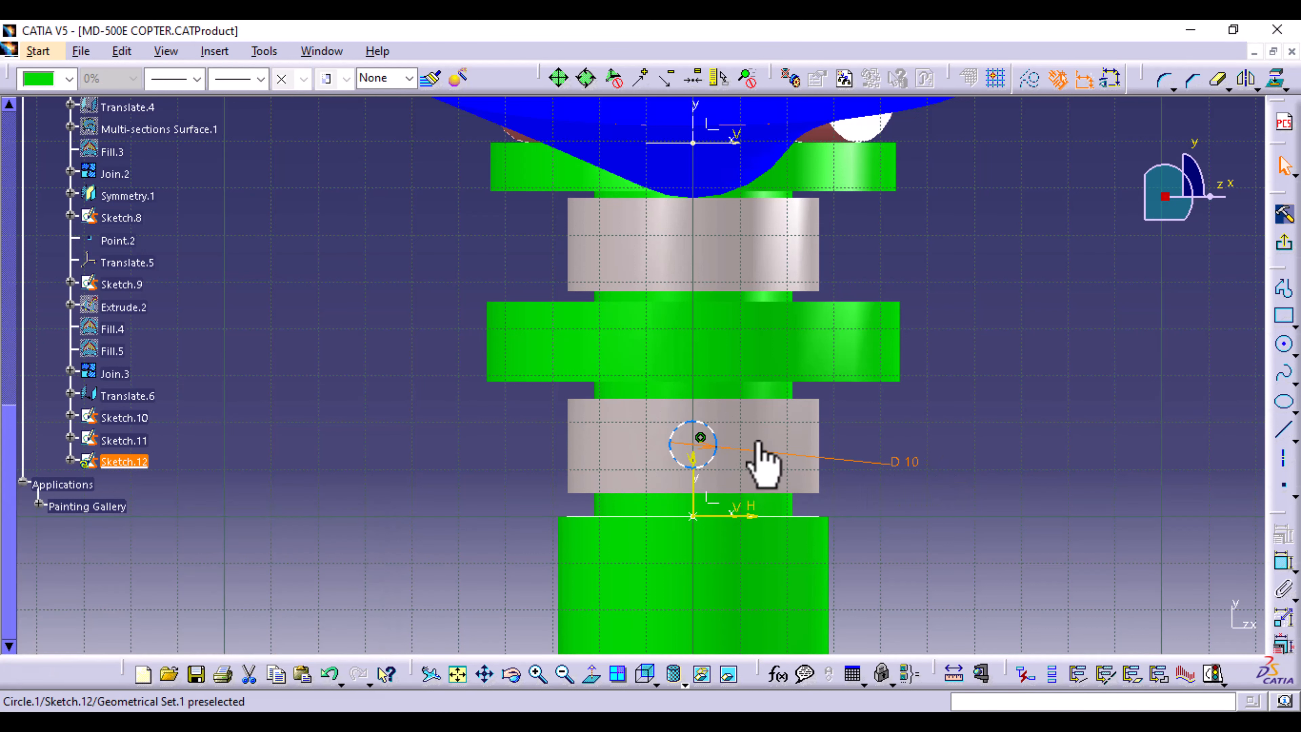
middle_click_drag(1025, 342, 1013, 447)
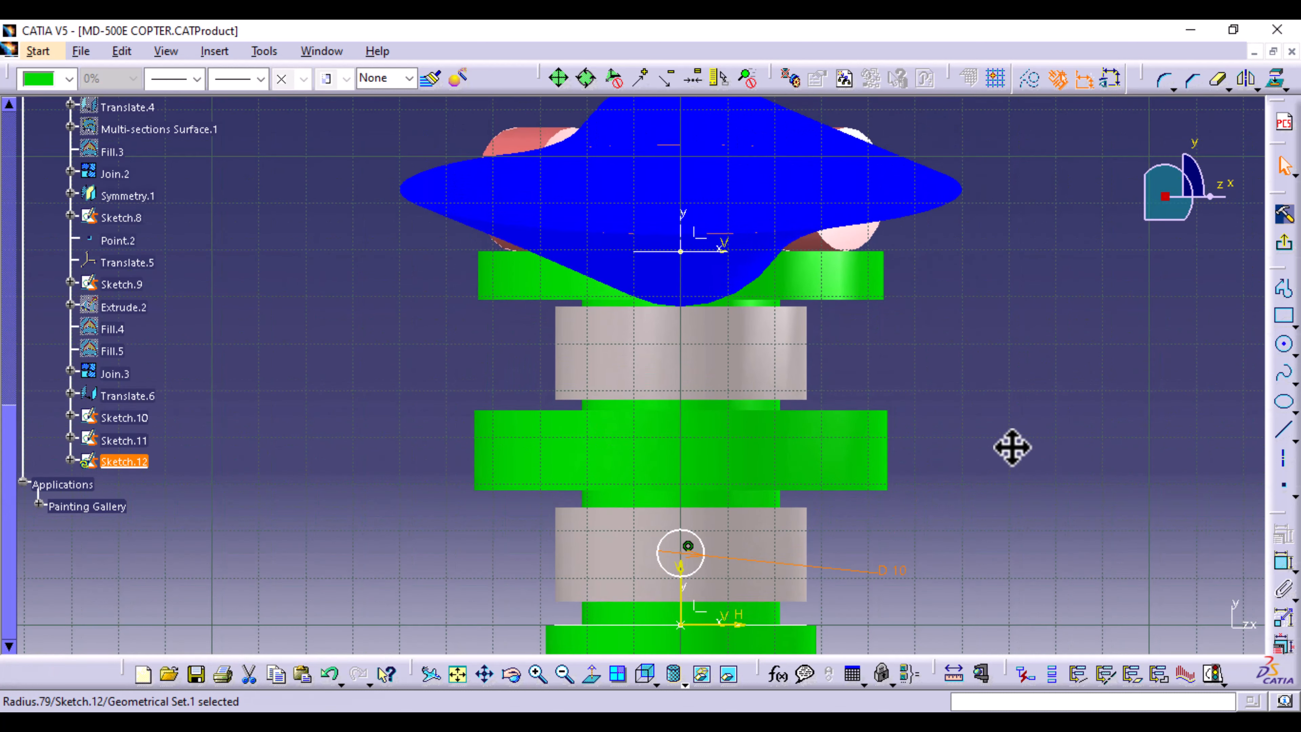
left_click(1286, 247)
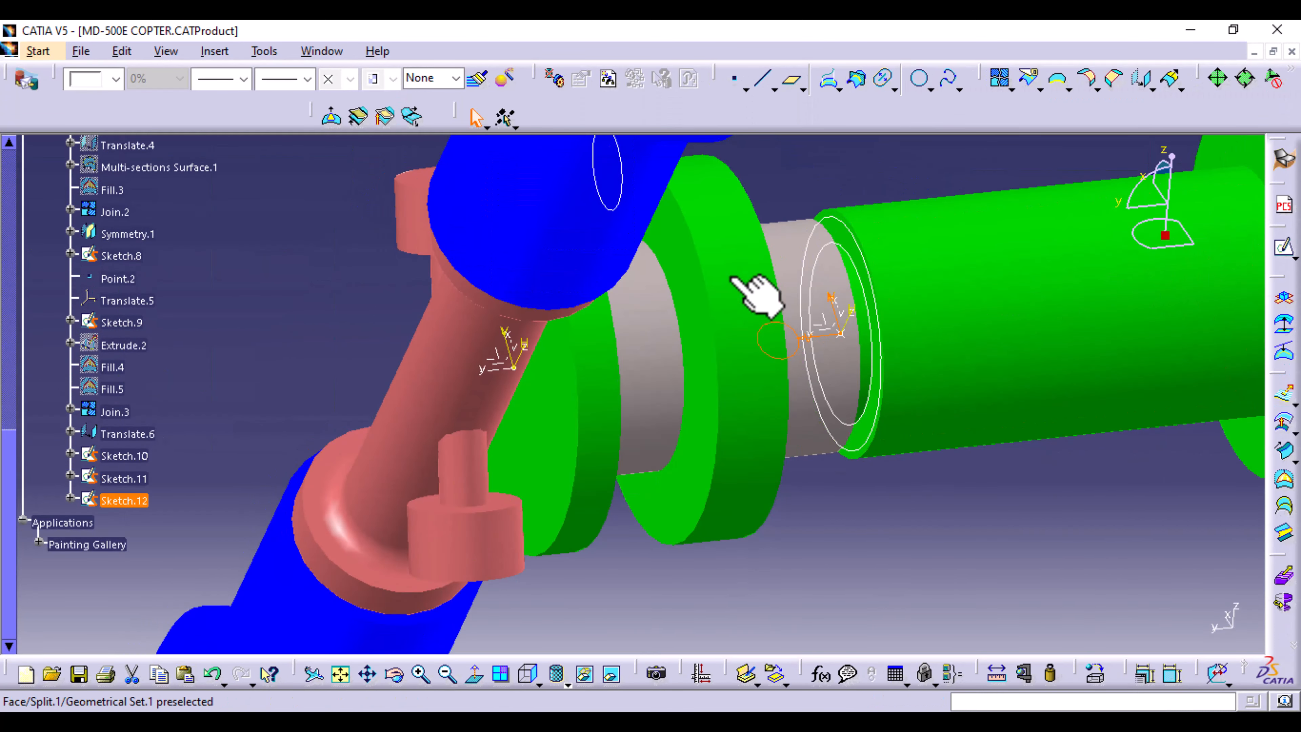
- Edit the blade-root circle's sketch, set the circle's diameter to 10 mm and exit the sketch
left_click(624, 197)
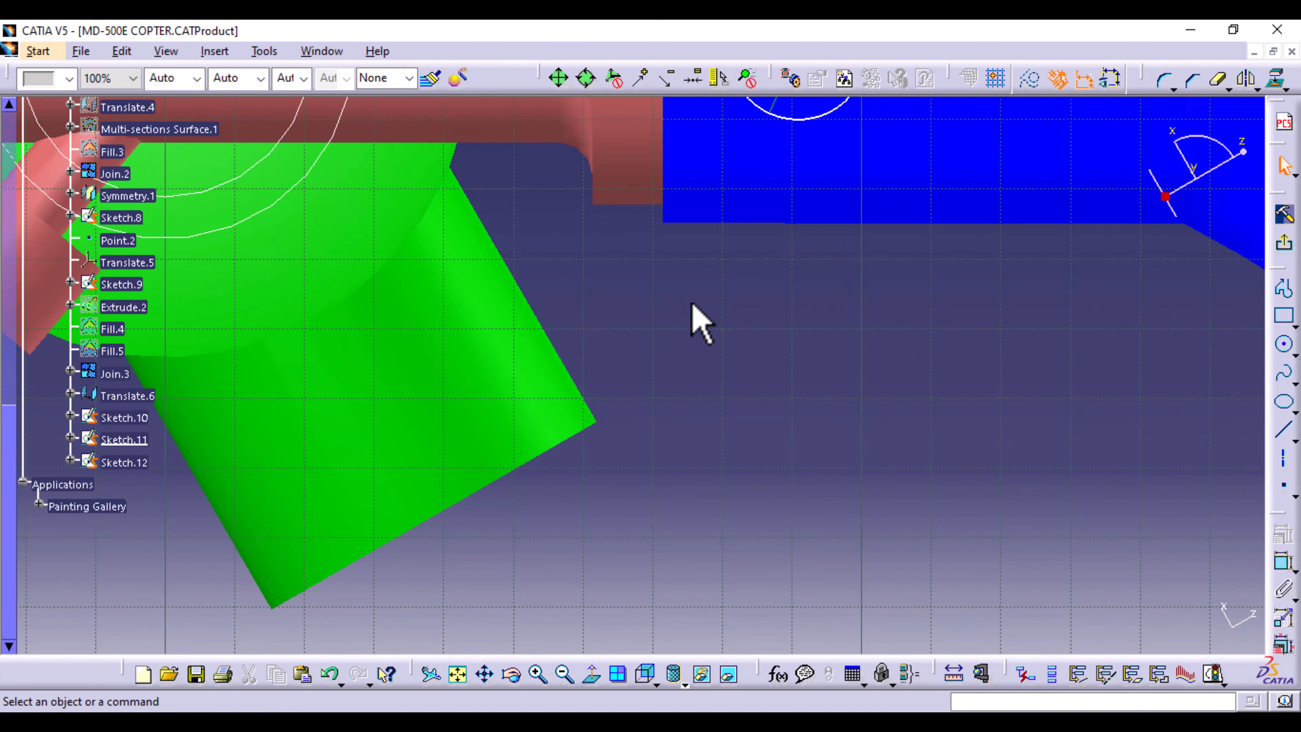
middle_click_drag(690, 300, 752, 503)
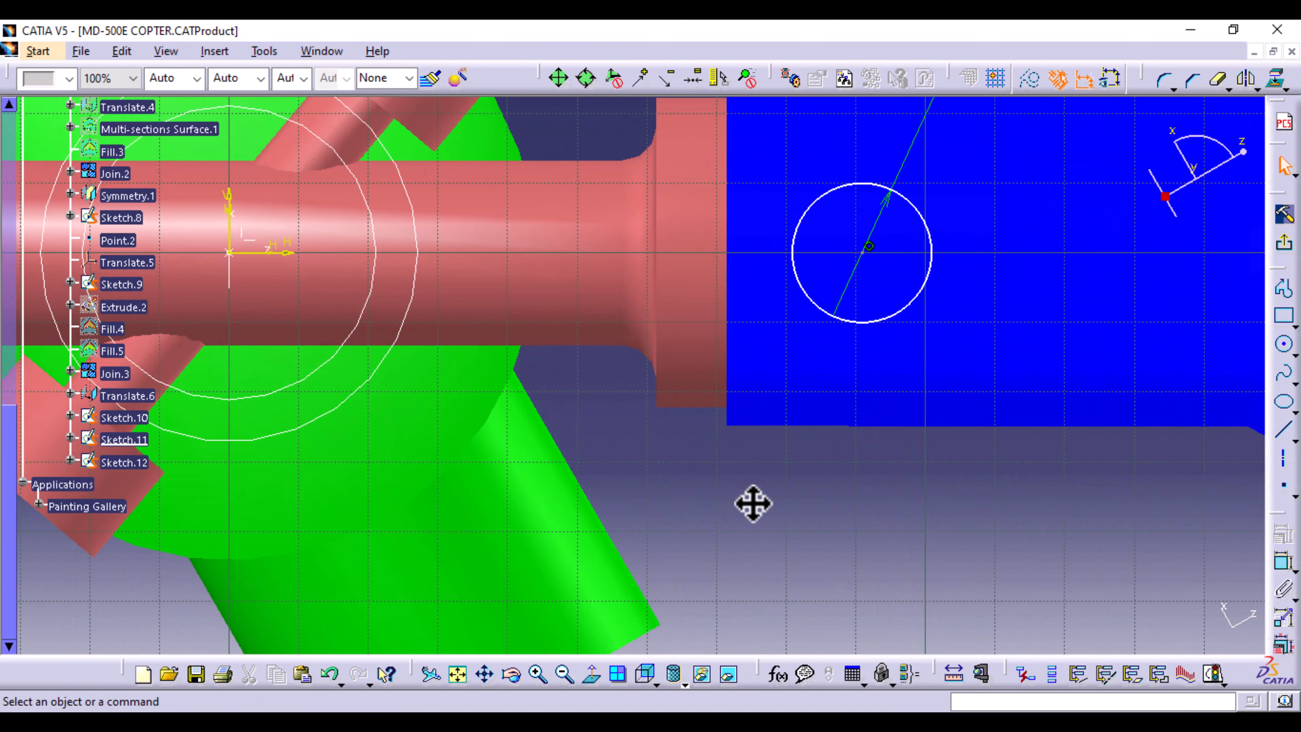
middle_click_drag(793, 434, 672, 673)
middle_click_drag(1004, 262, 823, 648)
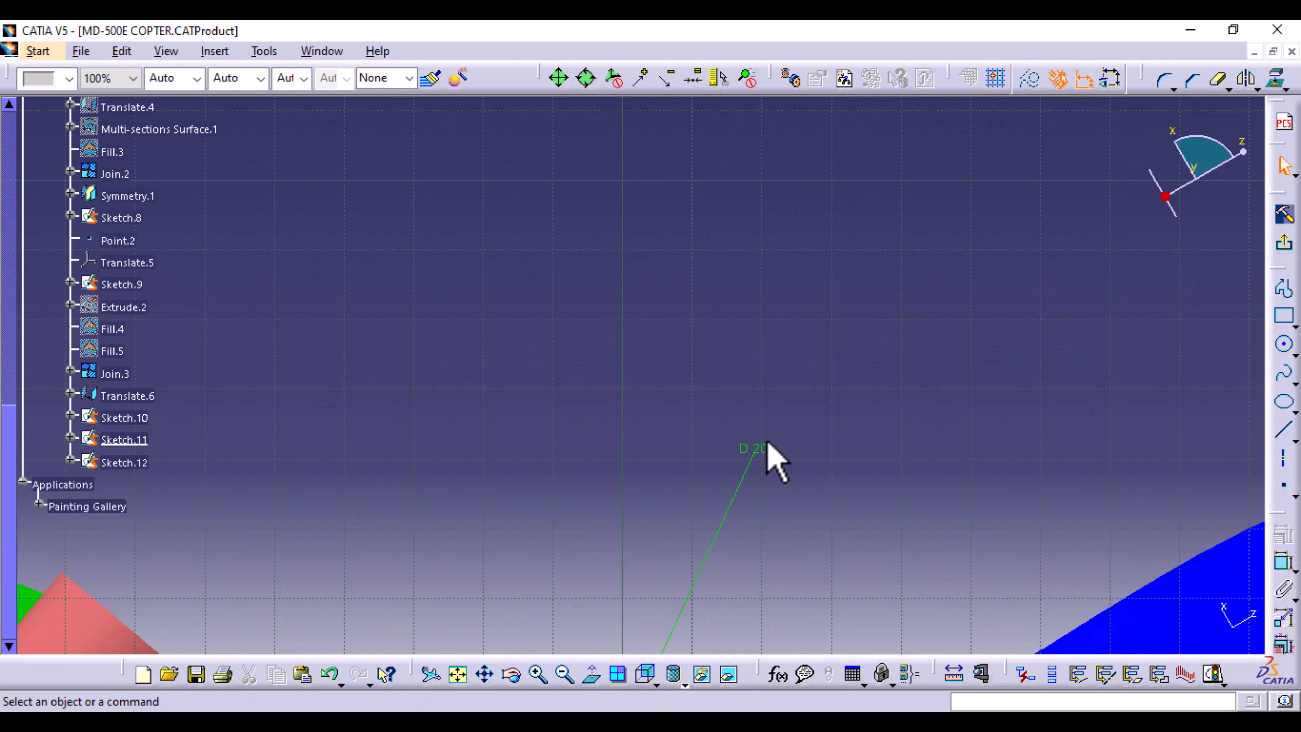
left_click(758, 447)
double_click(757, 448)
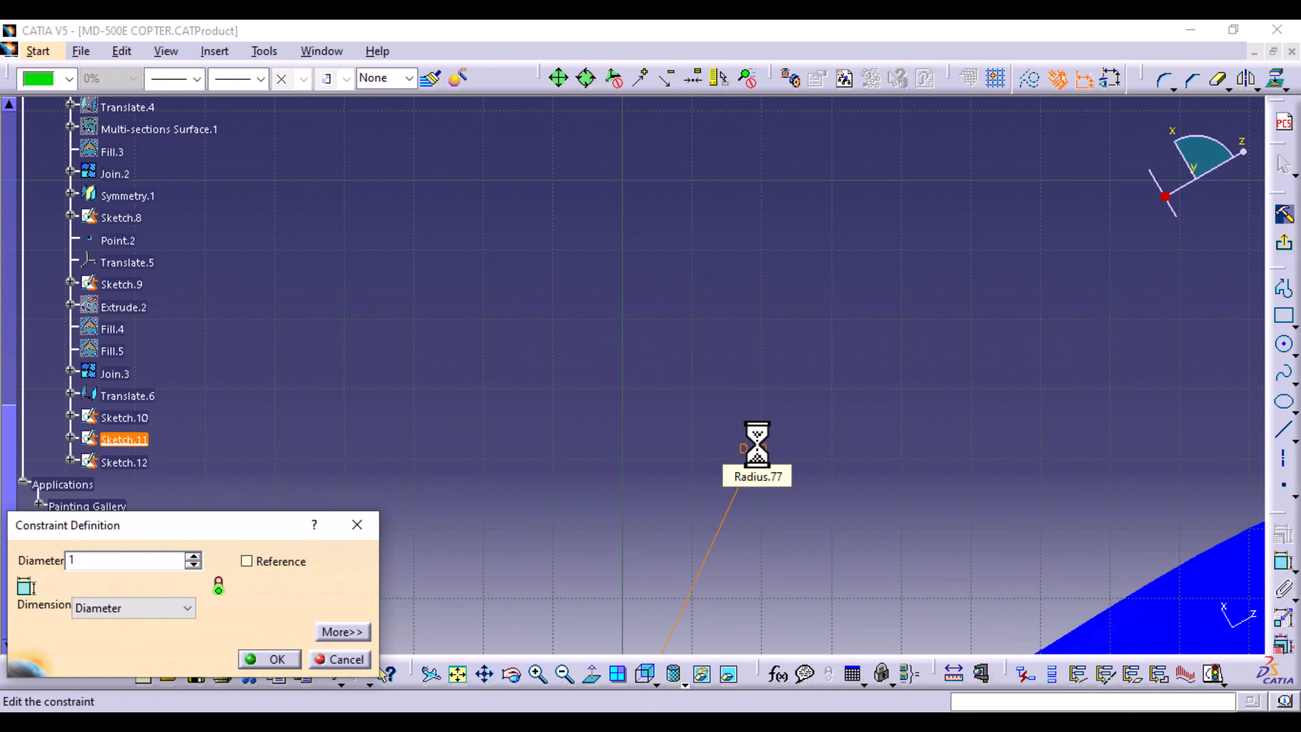
key("Return")
middle_click_drag(1014, 339, 960, 597, "ctrl")
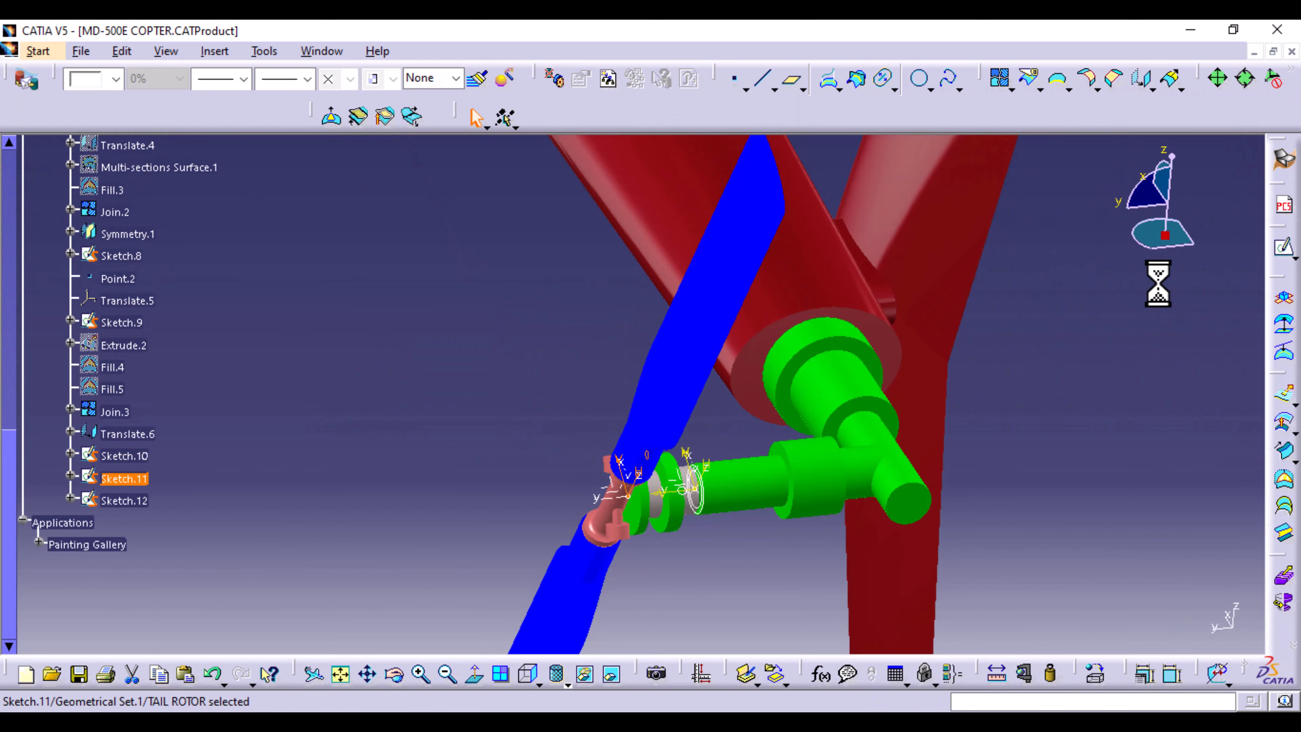
- Edit the grey ring's circle sketch, constrain the circle's centre 10 mm from the ring's edge farther from the shaft, and exit
mouse_move(702, 539)
middle_mouse_down()
mouse_move(697, 563)
mouse_move(664, 350)
middle_mouse_up()
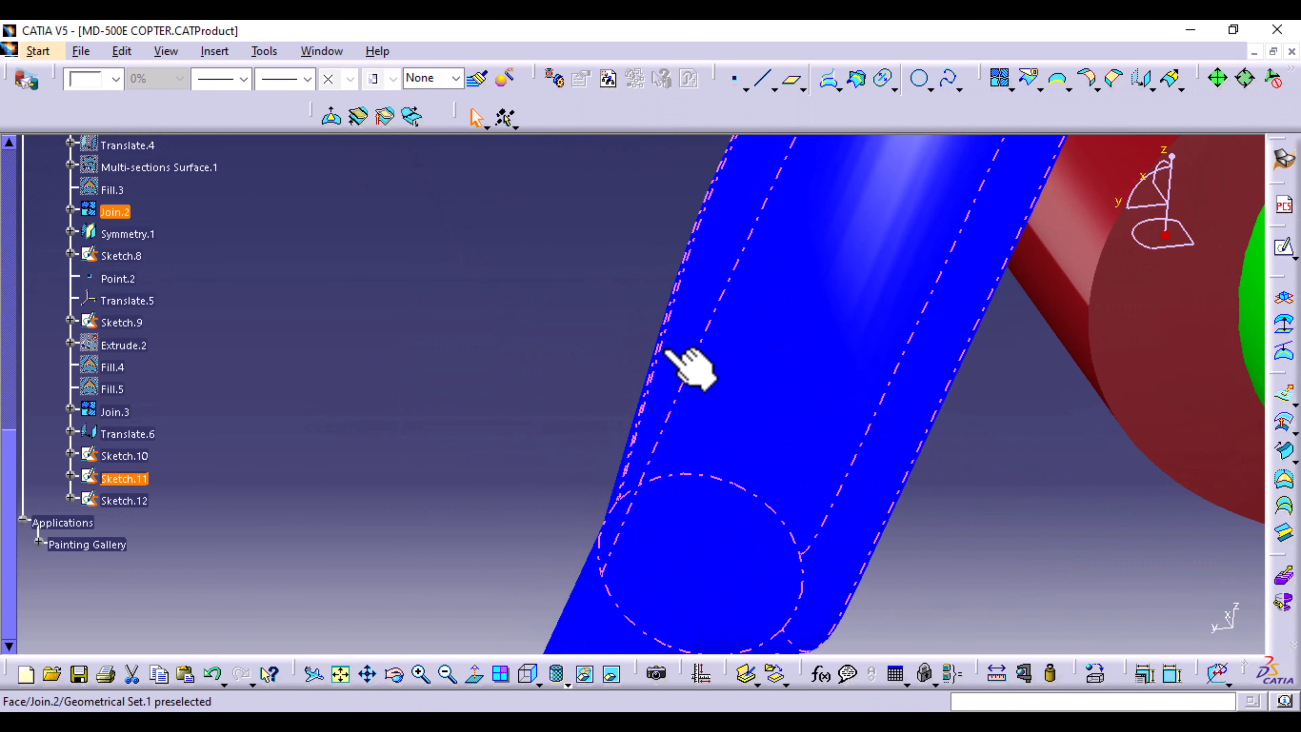
mouse_move(793, 576)
middle_mouse_down()
mouse_move(594, 227)
mouse_move(534, 148)
middle_mouse_up()
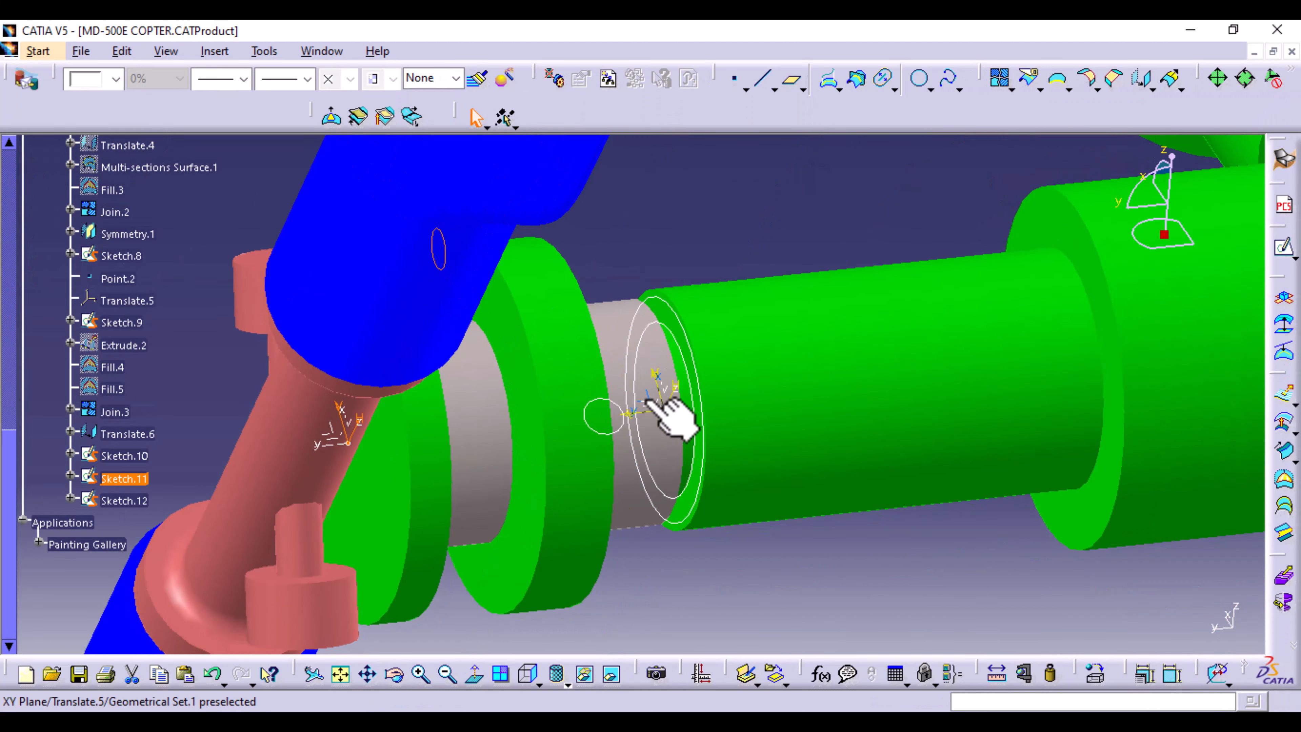
double_click(621, 432)
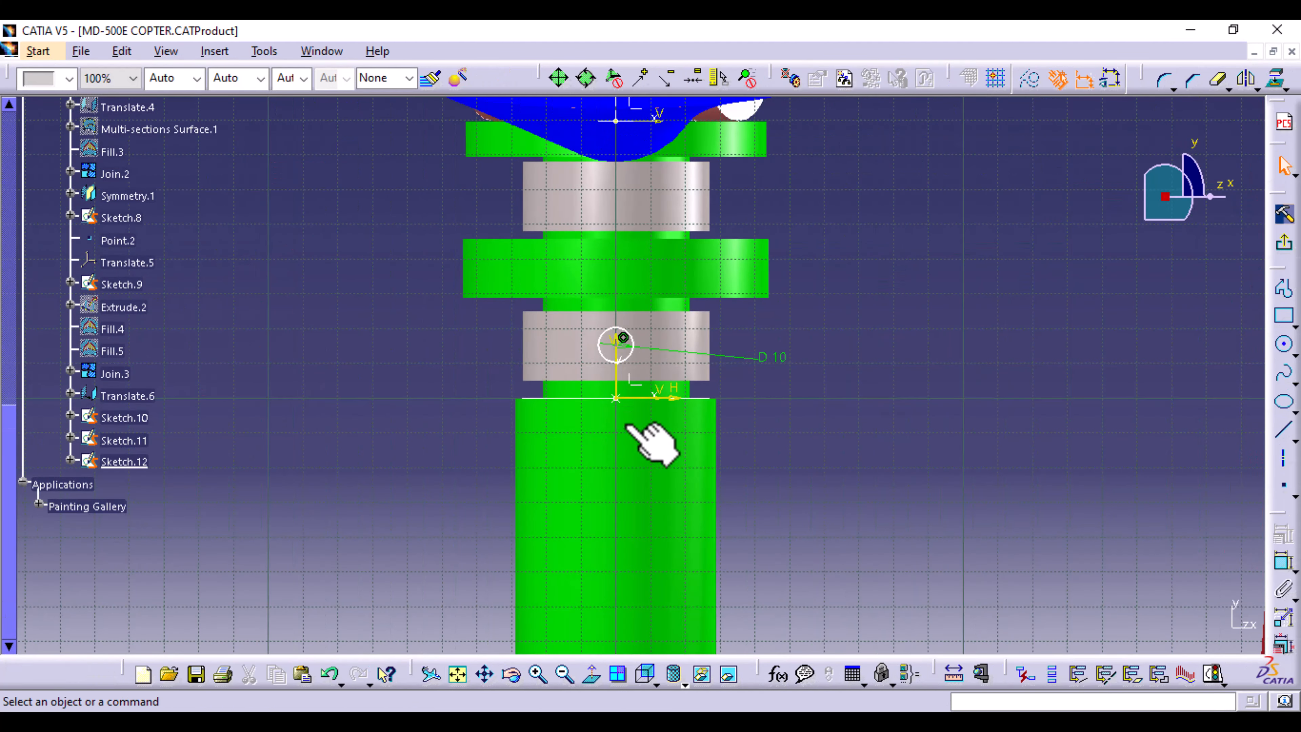
mouse_move(755, 467)
middle_mouse_down()
mouse_move(779, 307)
mouse_move(773, 424)
middle_mouse_up()
left_click(1283, 562)
left_click(623, 370)
left_click(749, 267)
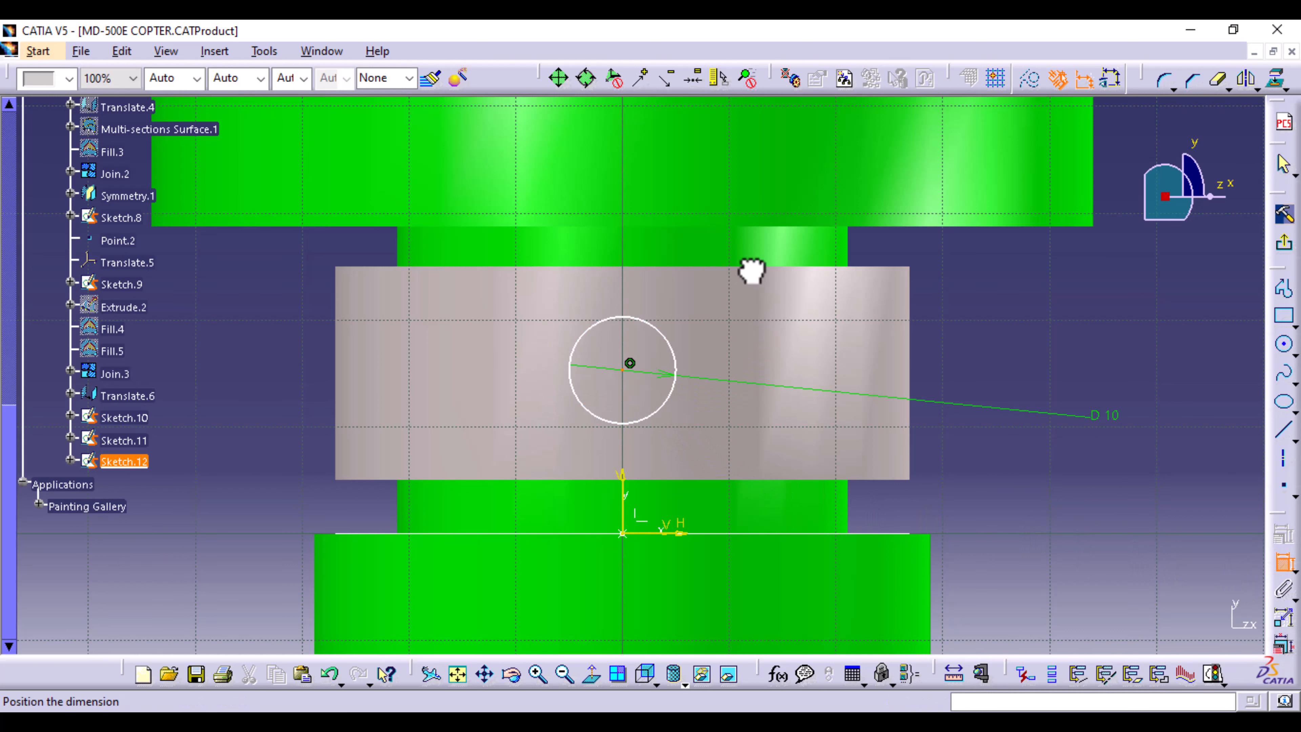
double_click(979, 306)
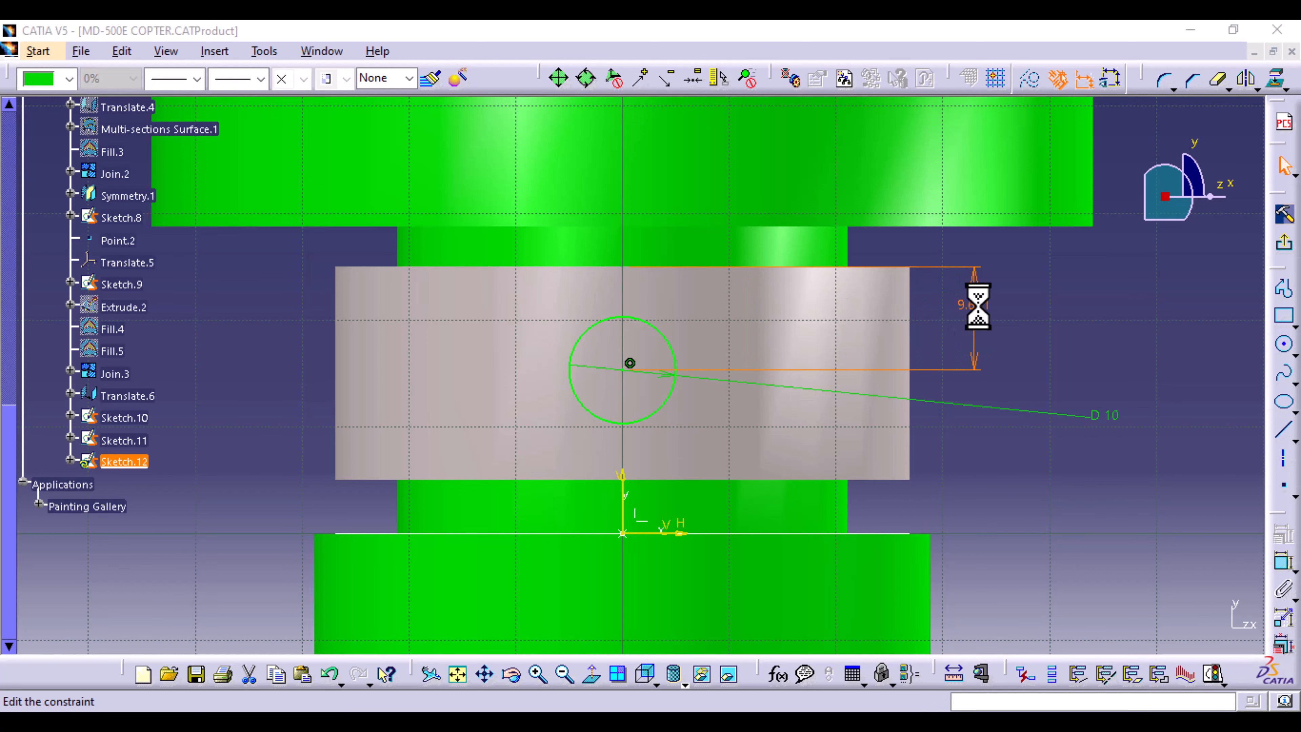
type("10")
key("Return")
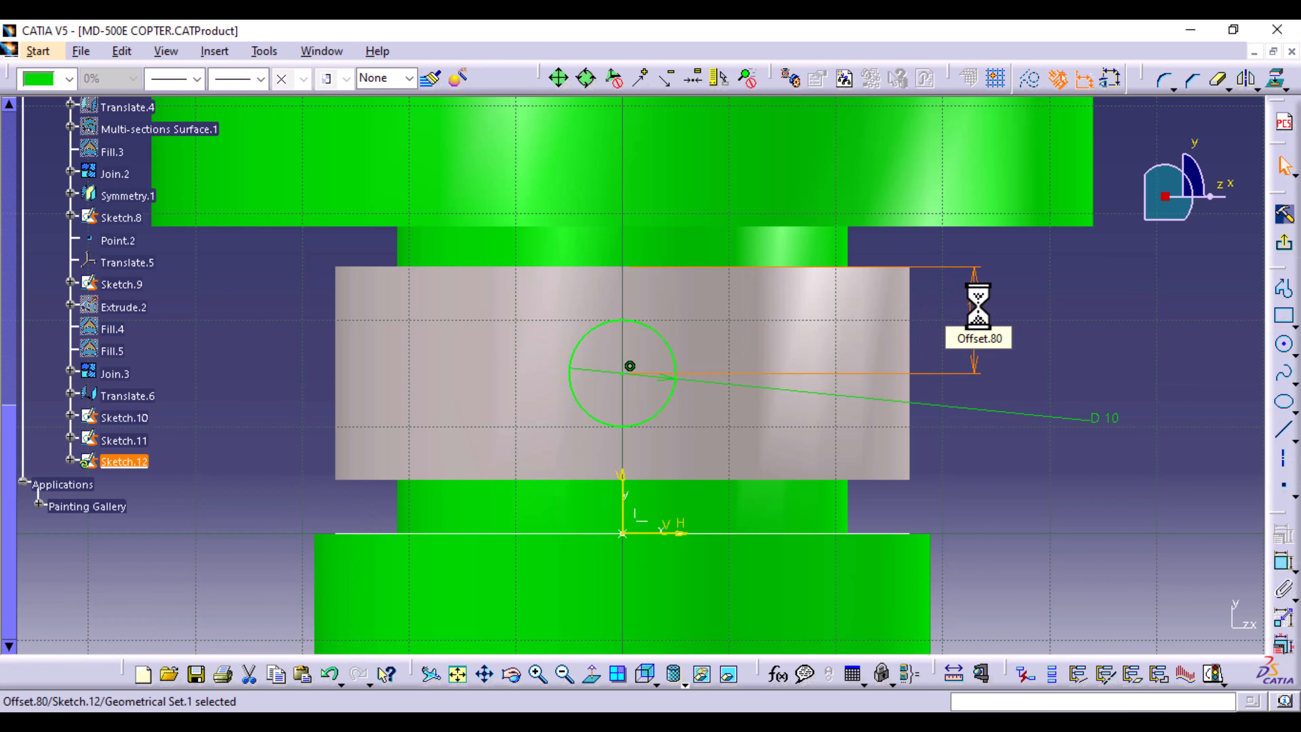
left_click(1056, 326)
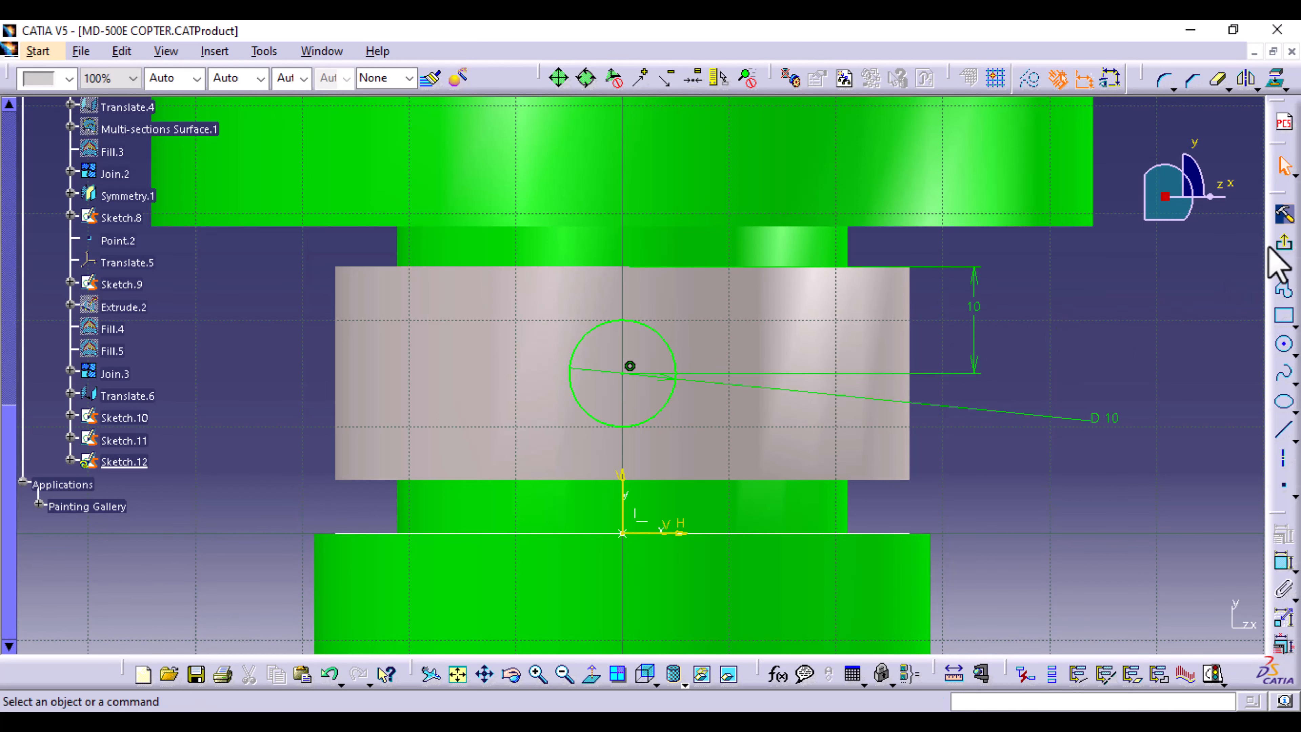
left_click(1287, 254)
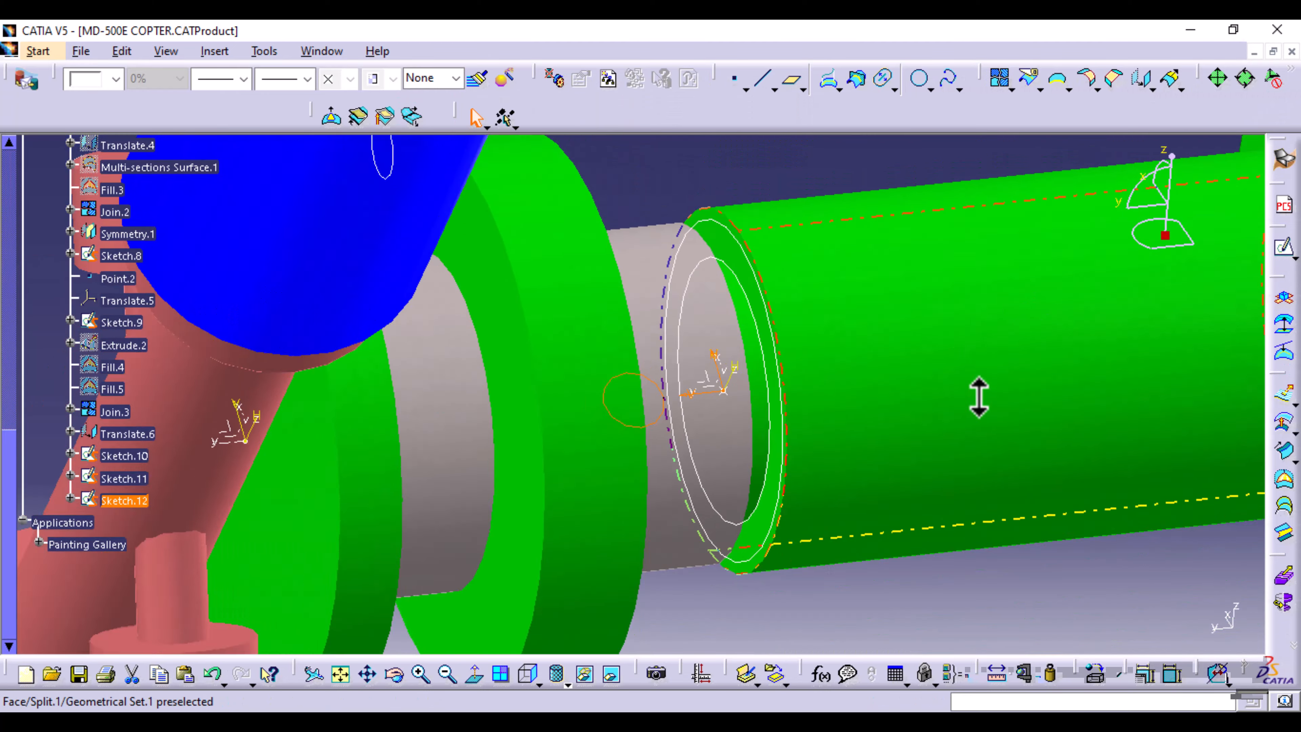
- Switch to the standard back view and bring the hub, grey rings and shaft into close view
middle_click_drag(979, 397, 1001, 507)
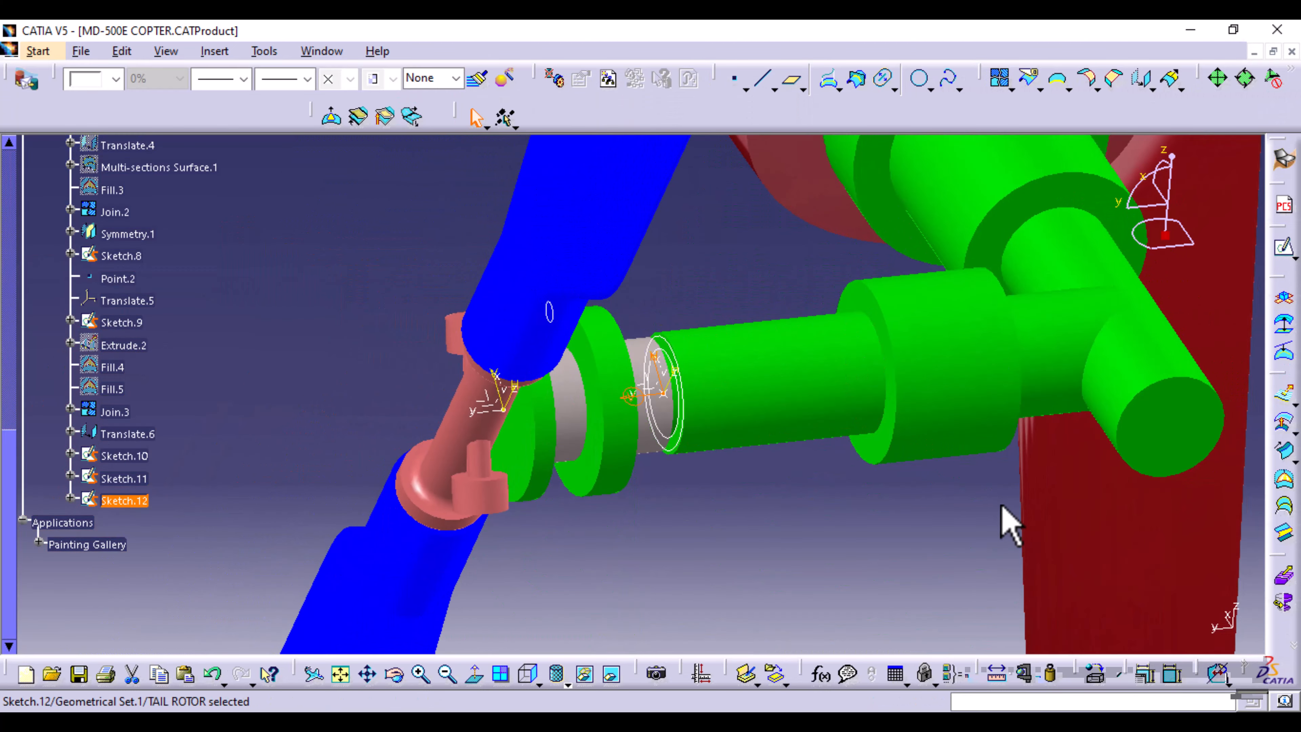
left_click(821, 523)
mouse_move(821, 523)
middle_mouse_down()
mouse_move(776, 494)
mouse_move(771, 362)
mouse_move(694, 515)
mouse_move(662, 368)
mouse_move(706, 369)
mouse_move(661, 314)
middle_mouse_up()
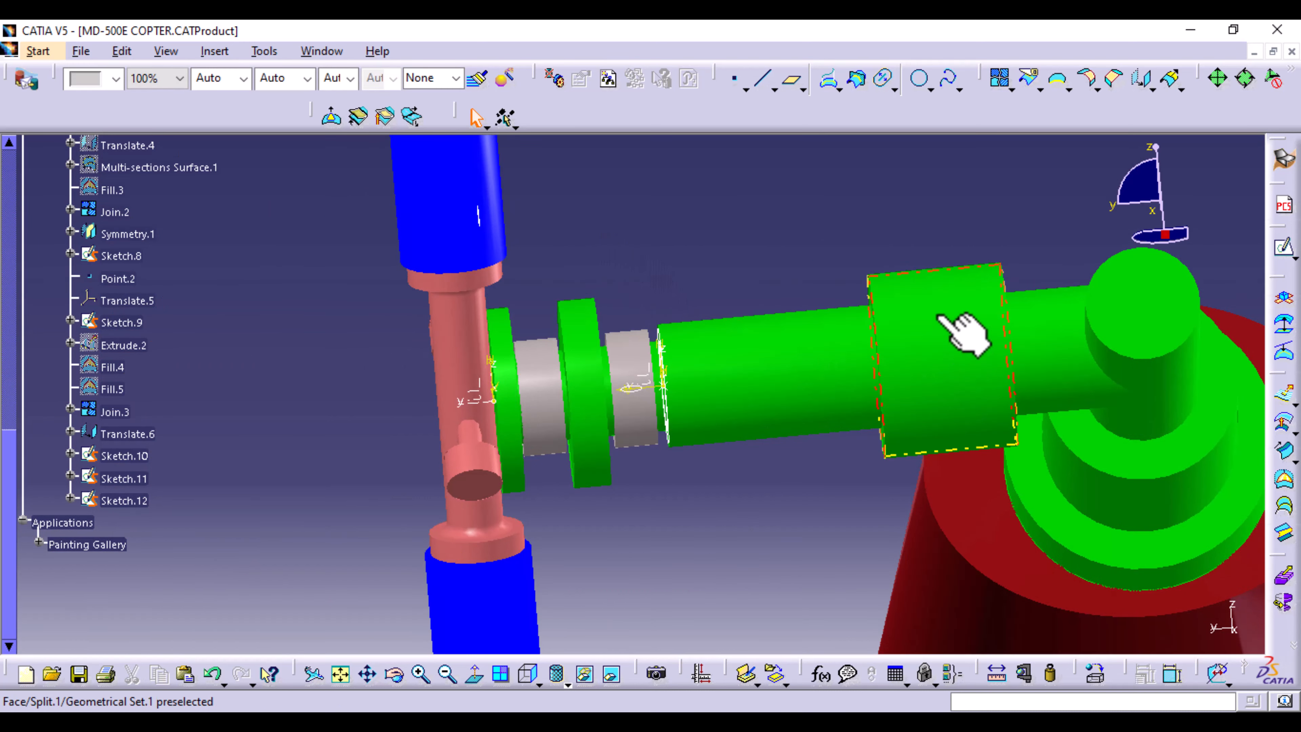
left_click(530, 675)
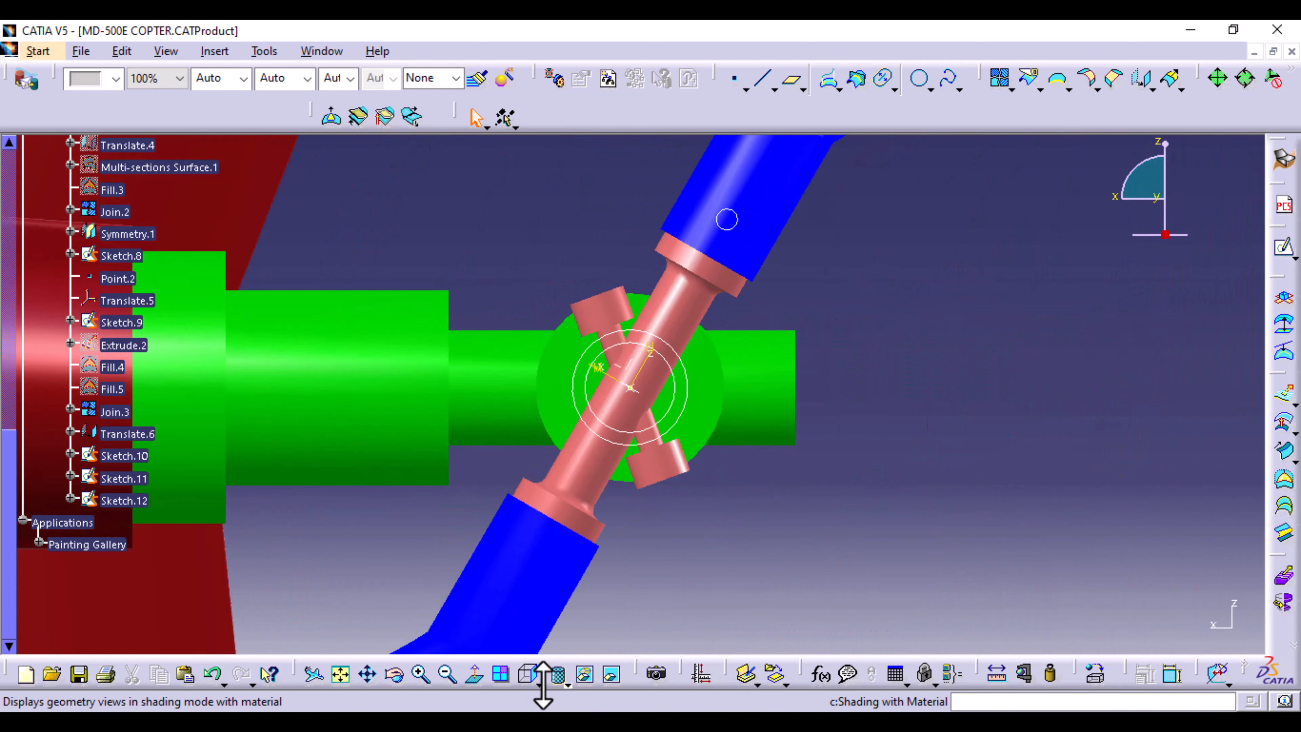
left_click(540, 687)
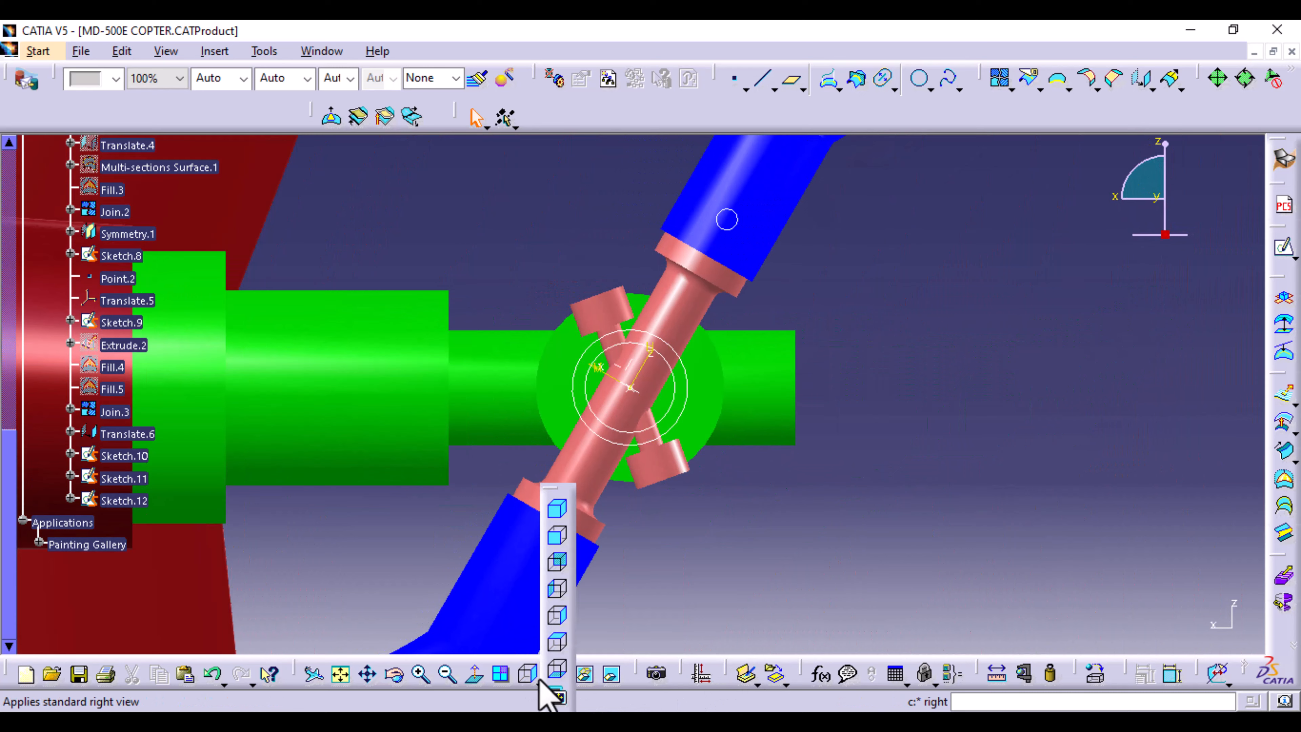
left_click(561, 570)
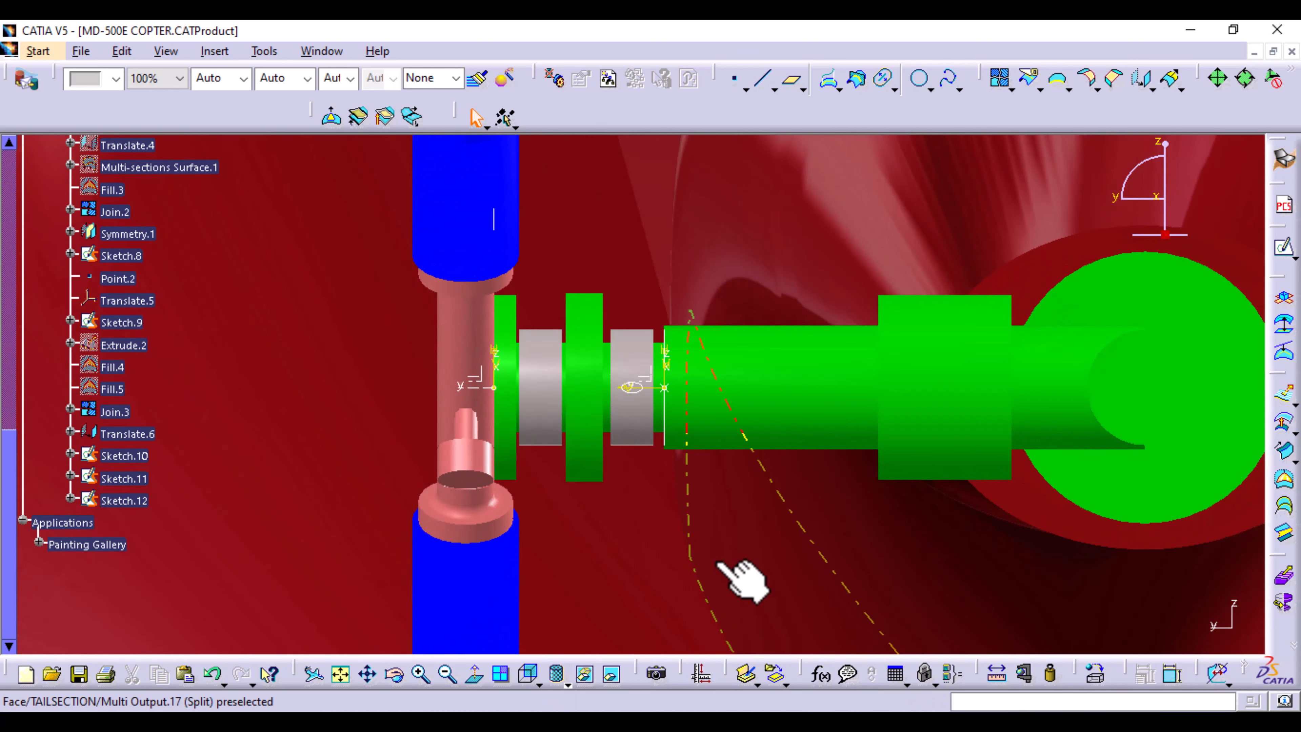
middle_click_drag(716, 512, 771, 604)
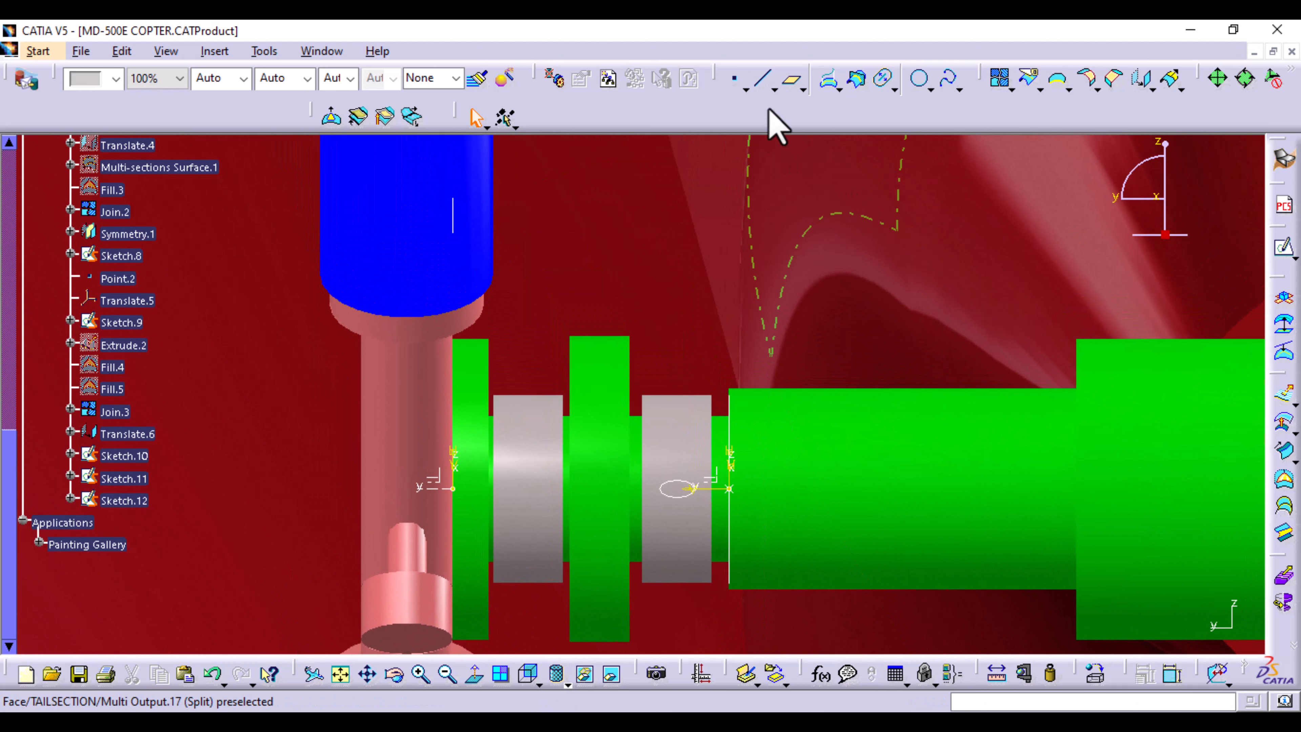
- Create a point-direction line from the centre of the blade-root circle along the Y axis, reversed toward the shaft, 80 mm long
left_click(762, 77)
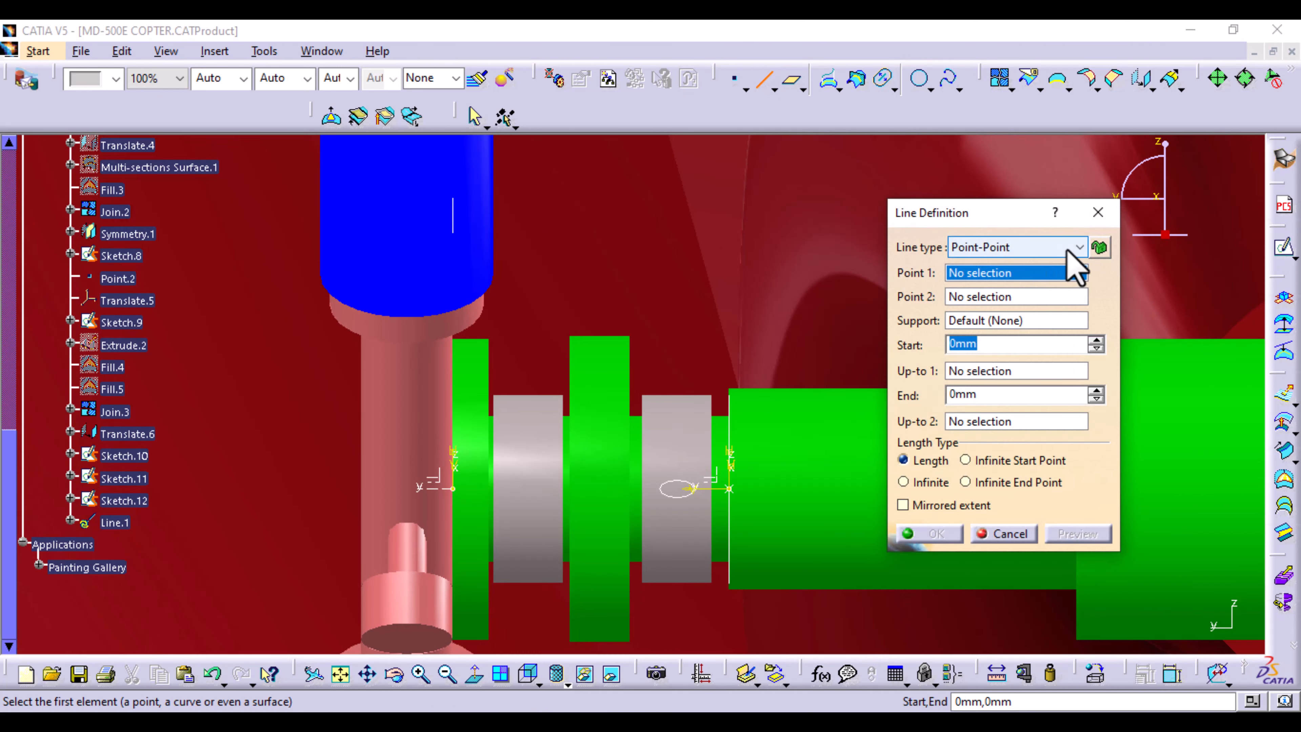
left_click(1076, 248)
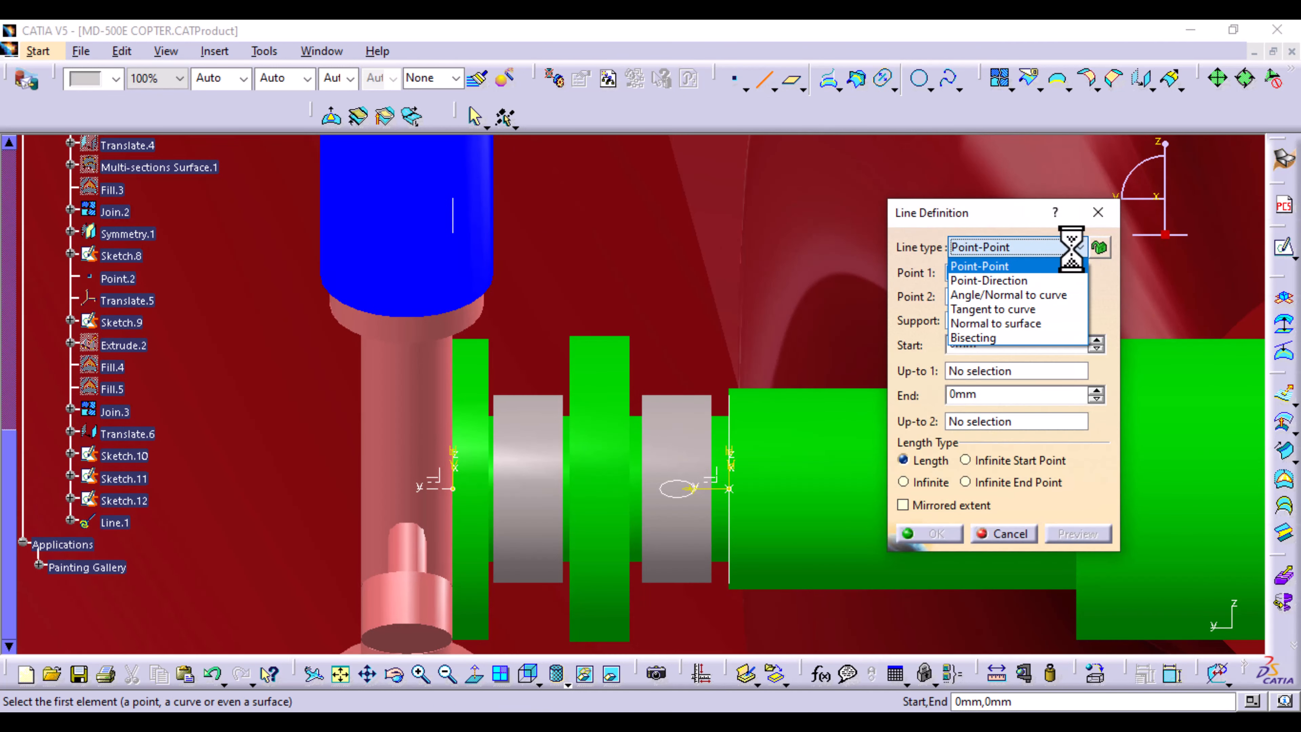
left_click(992, 281)
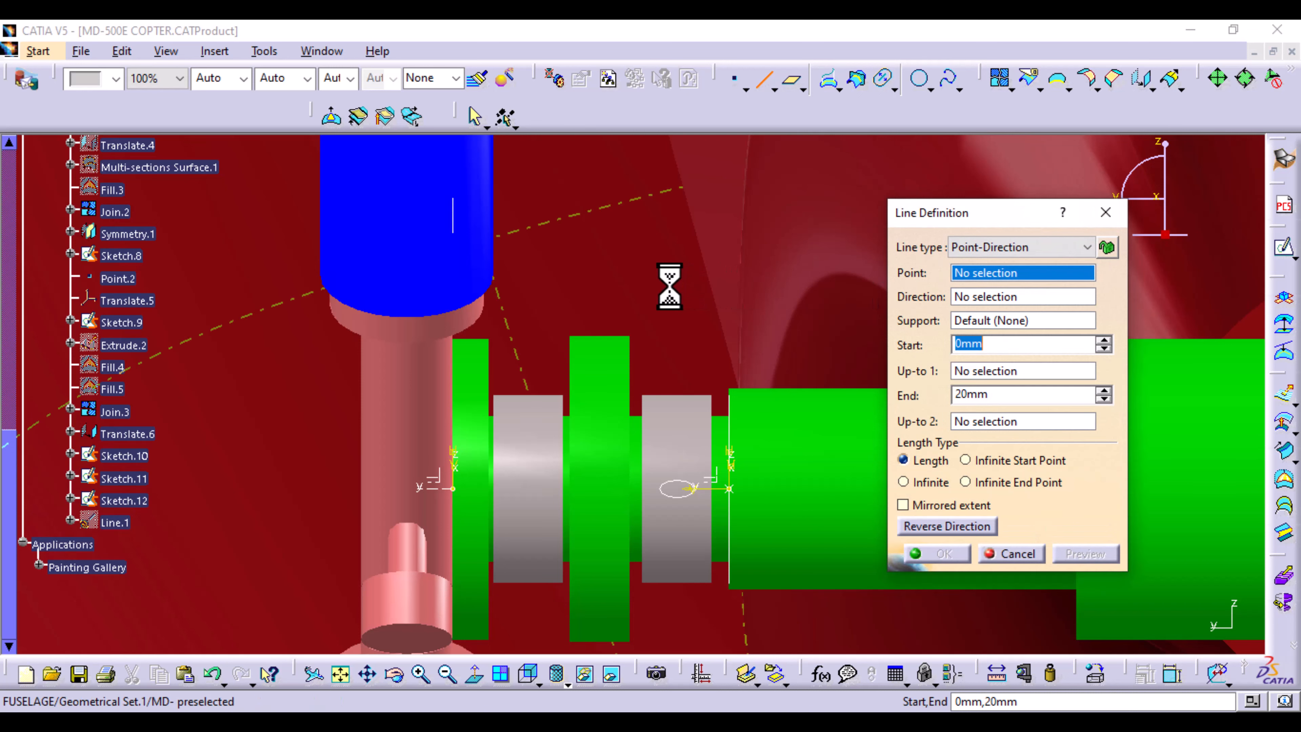
right_click(999, 279)
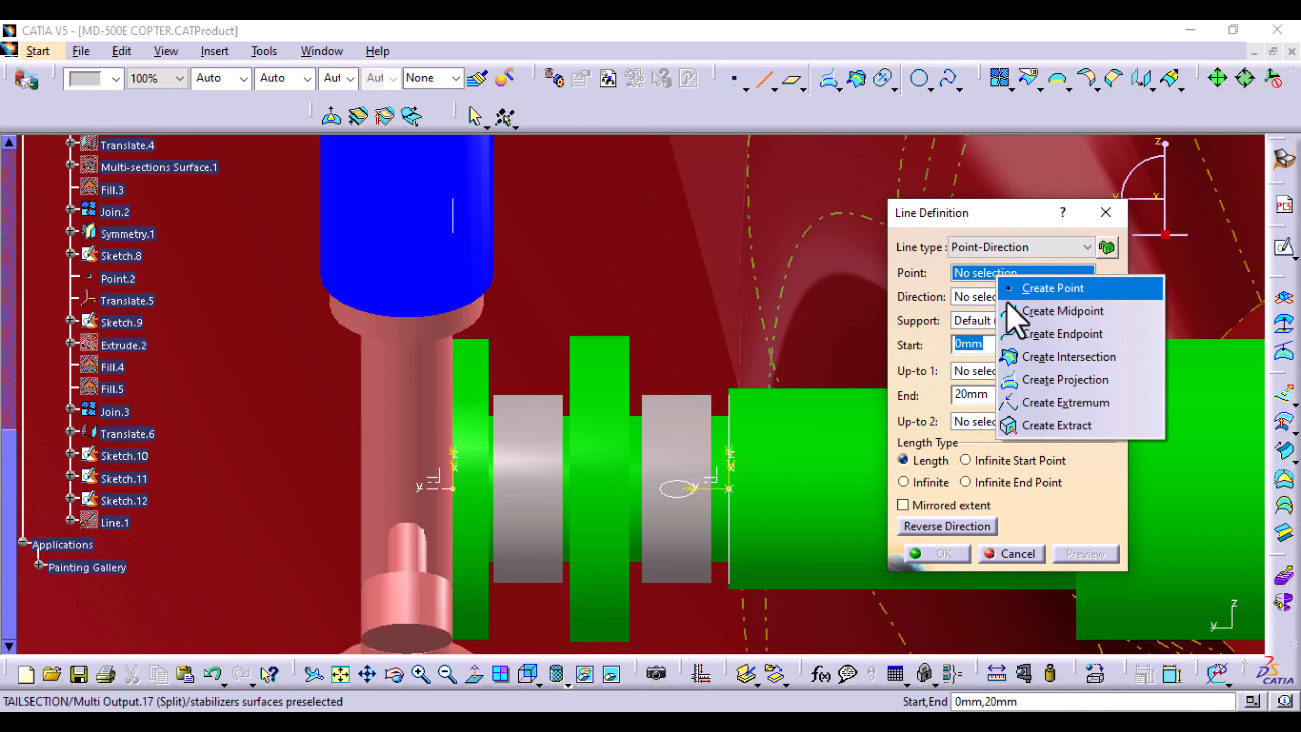
left_click(1027, 285)
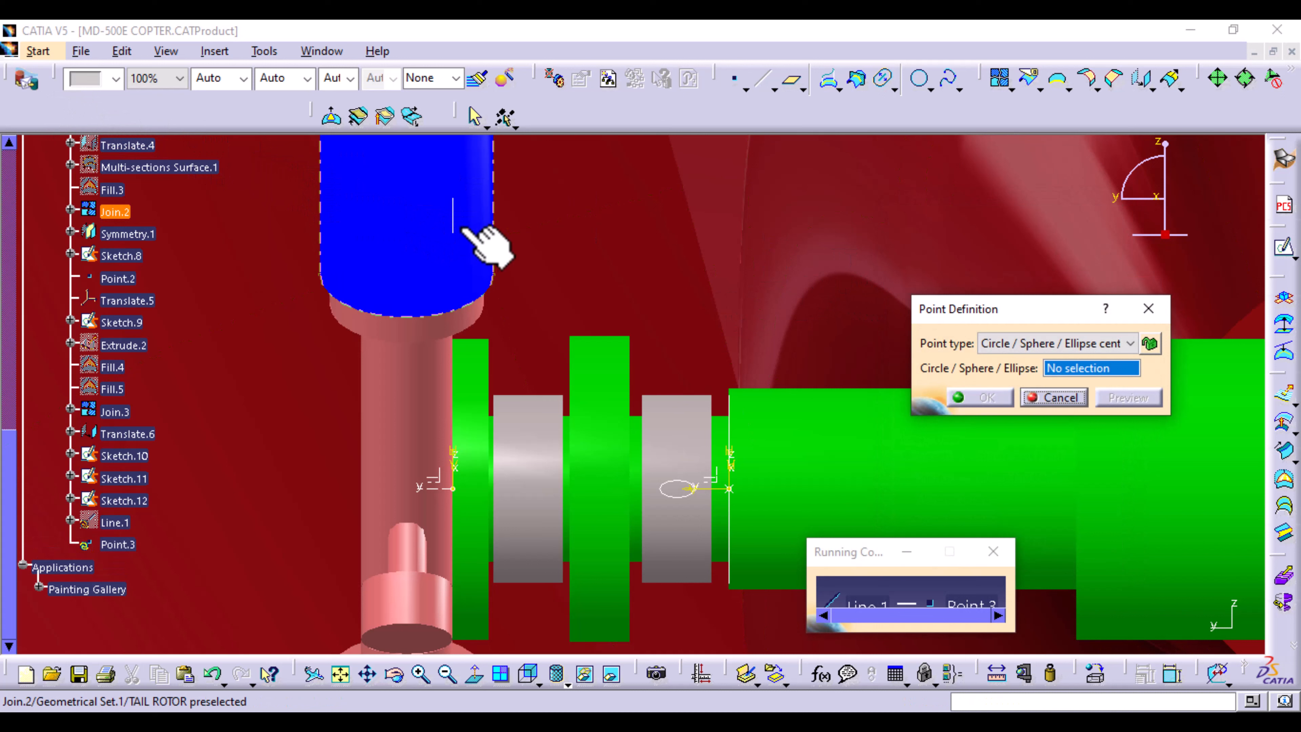
left_click(463, 229)
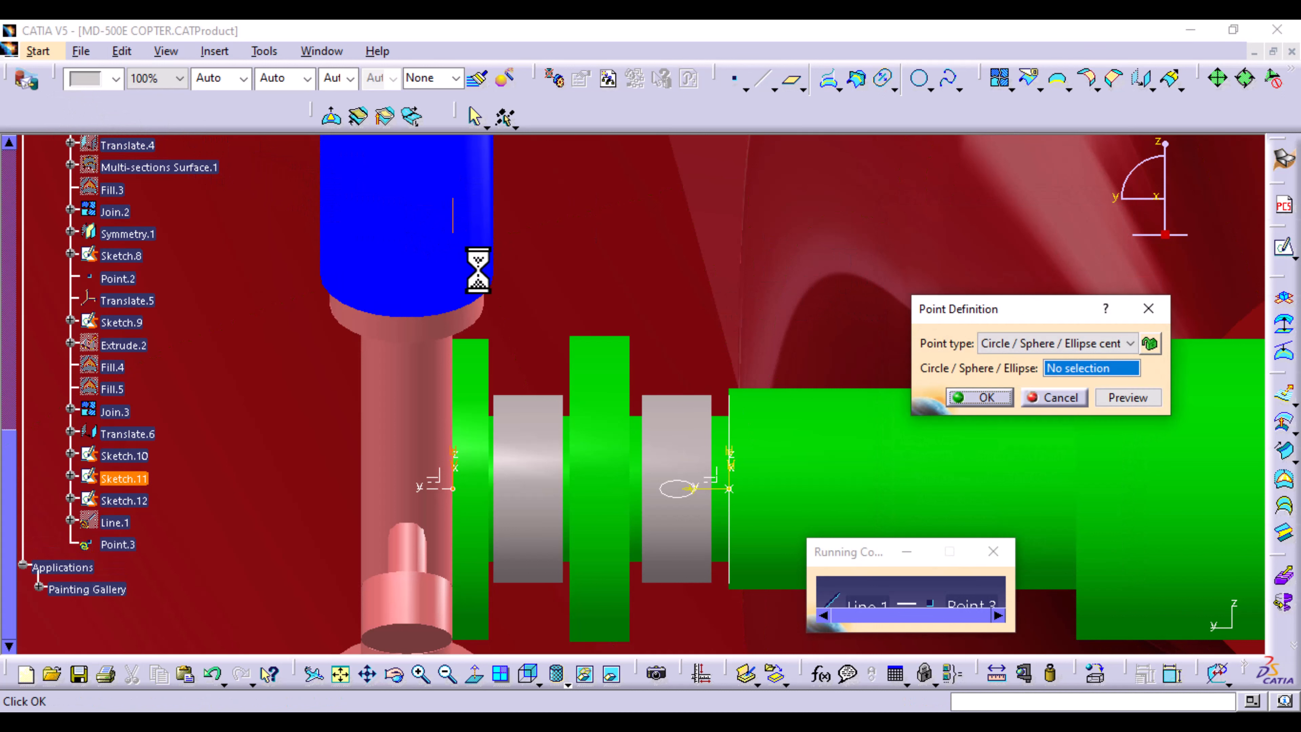
left_click(985, 393)
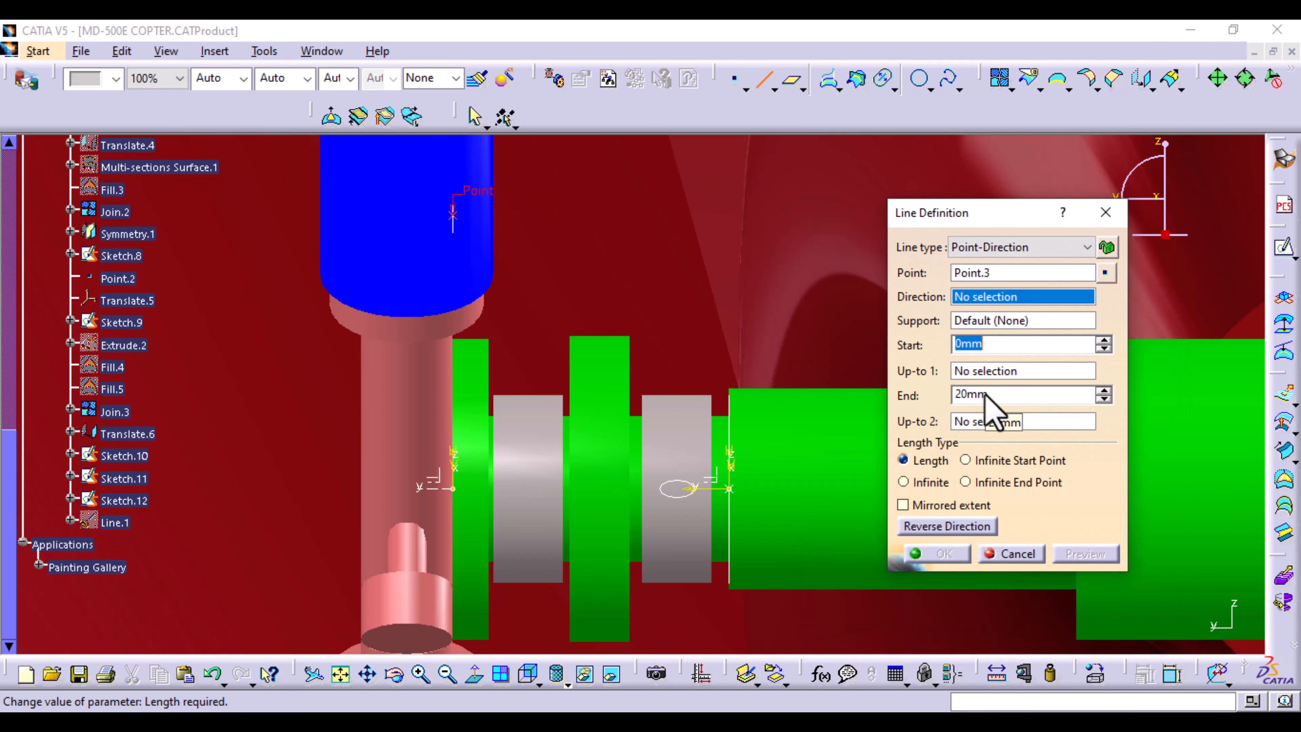
left_click(423, 490)
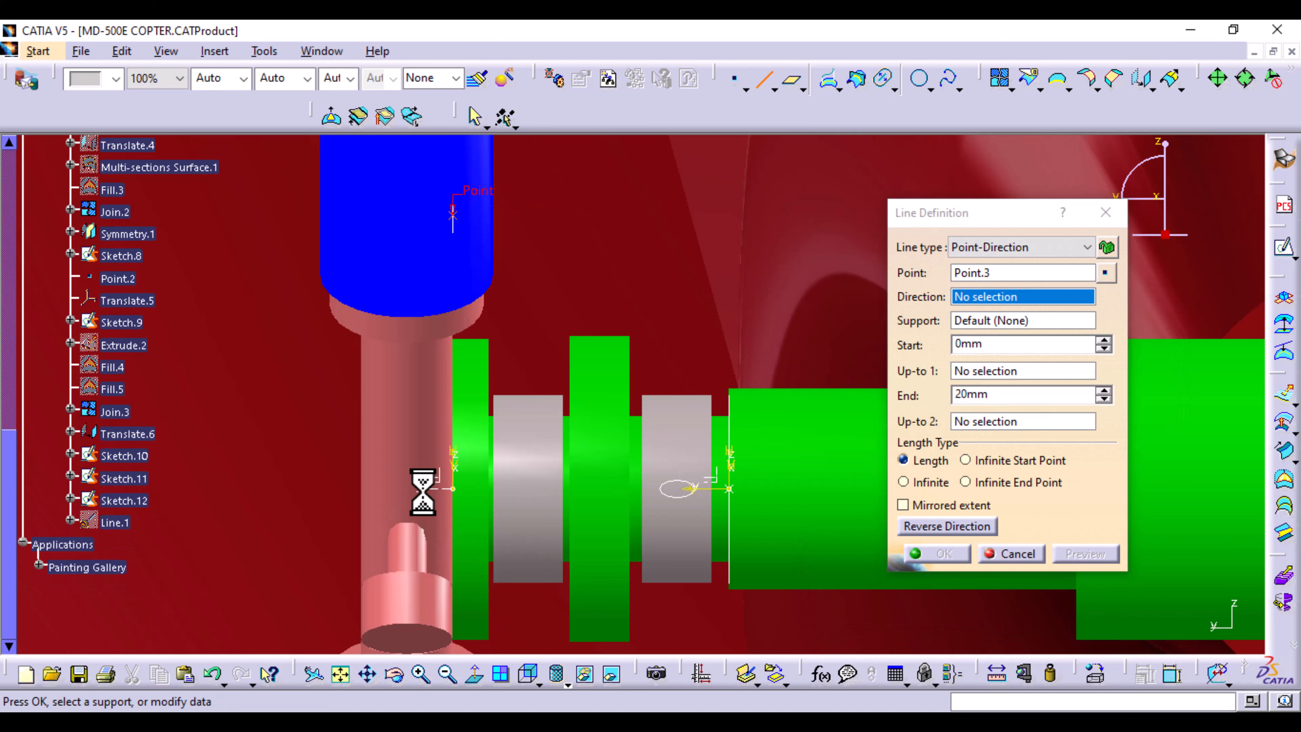
left_click(953, 526)
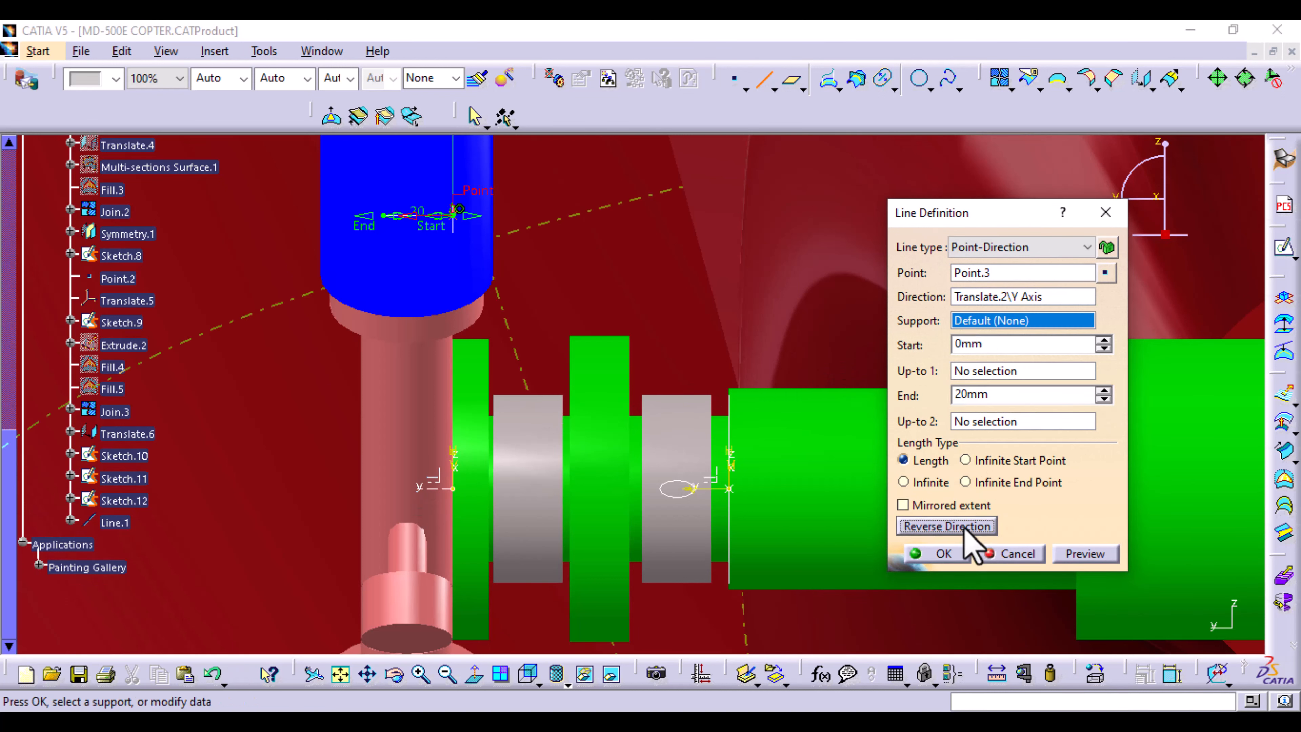
left_click_drag(544, 216, 766, 231)
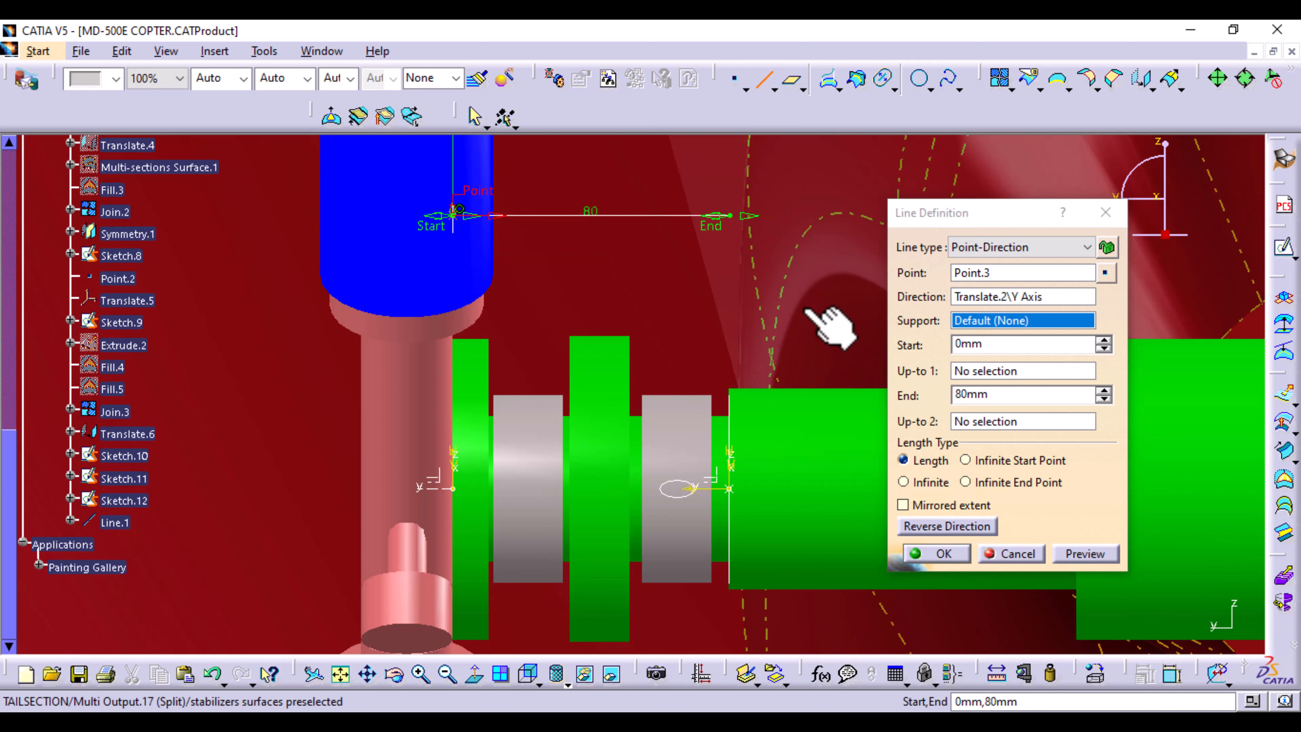
left_click(942, 553)
- Create a point-direction line from the centre of the grey ring's circle along the Z axis, 97 mm long, crossing the 80 mm line
left_click(764, 86)
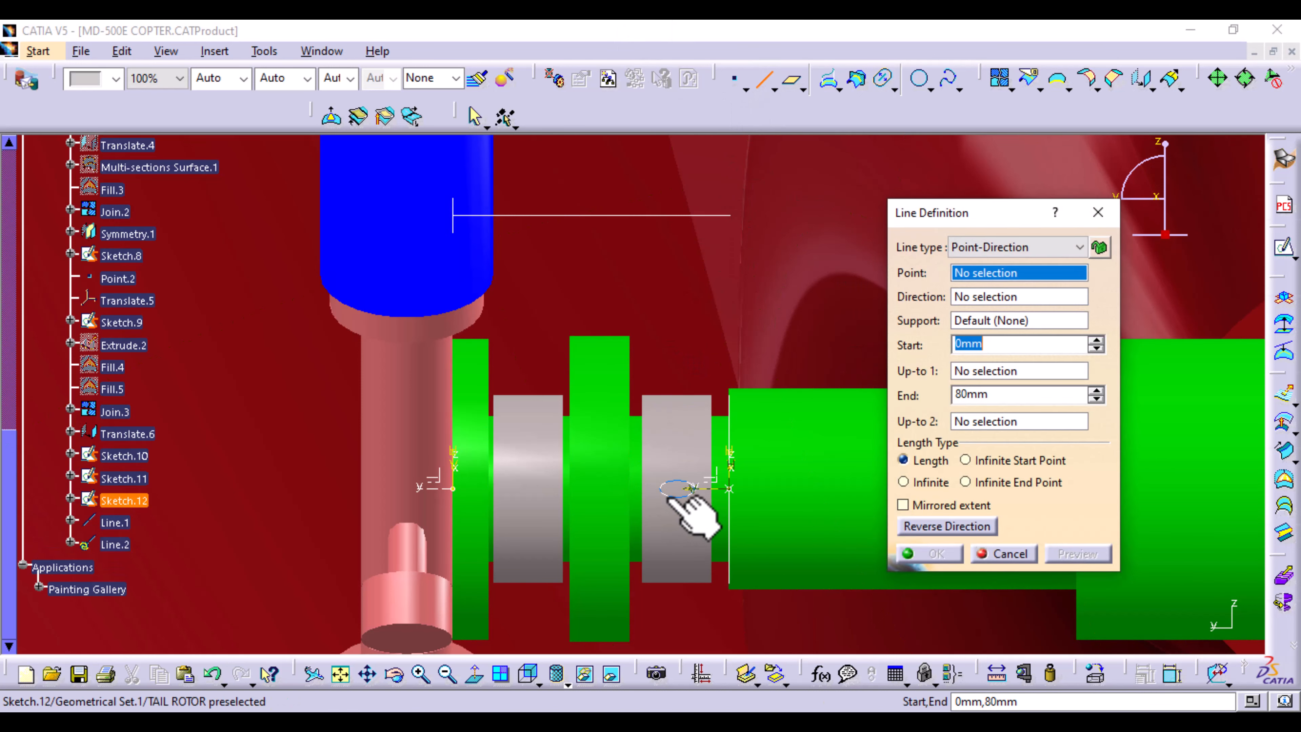
right_click(999, 276)
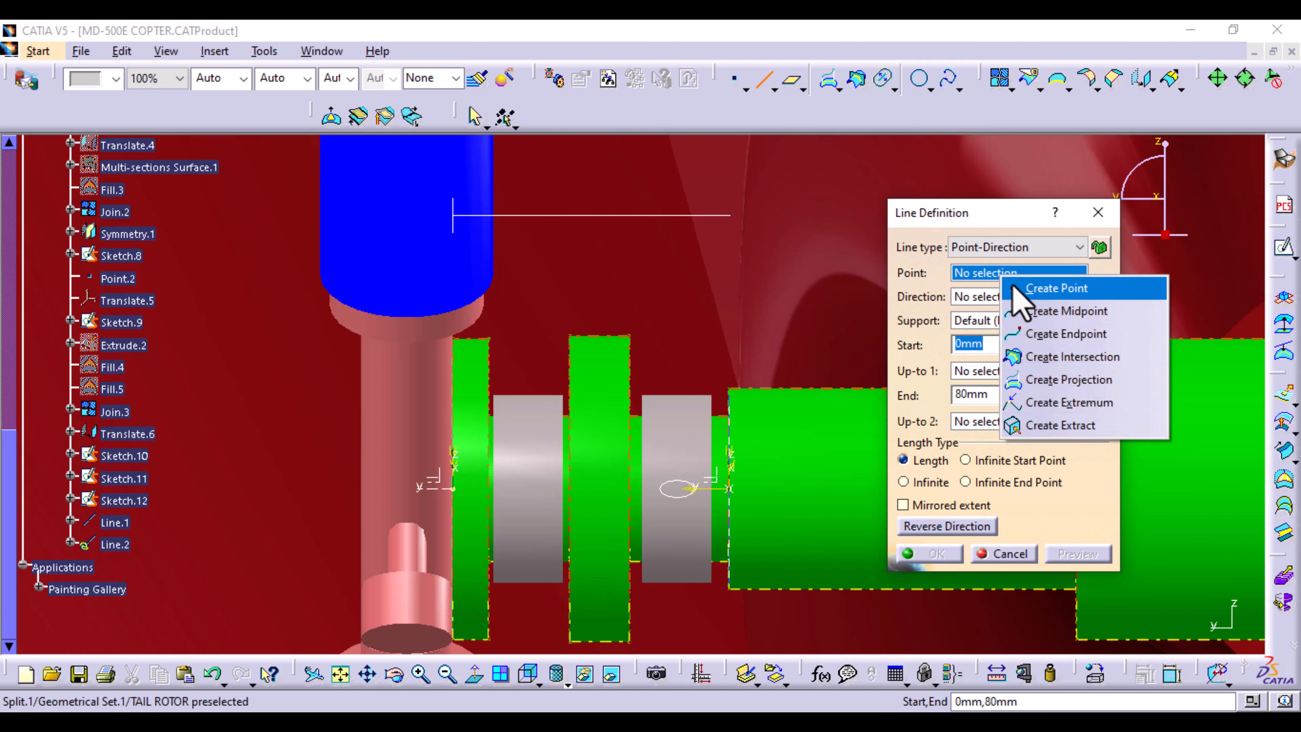
left_click(1035, 288)
left_click(684, 496)
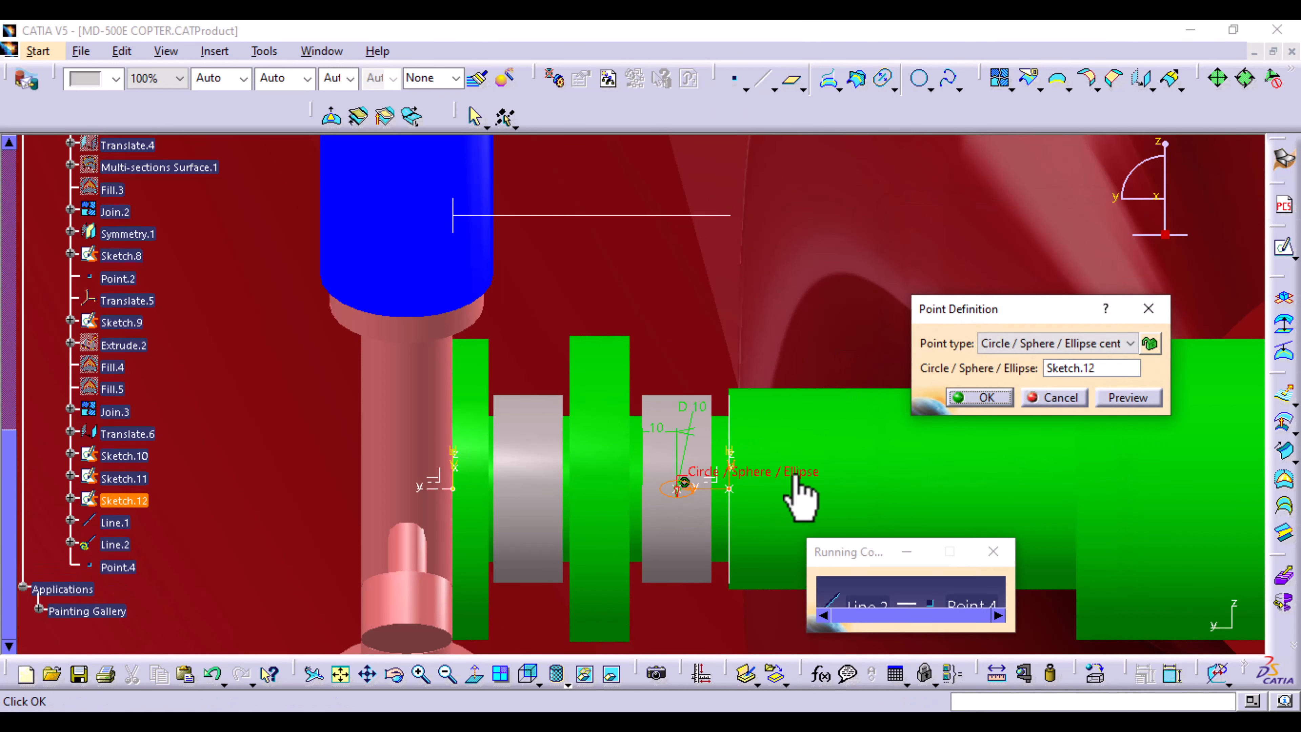
left_click(983, 398)
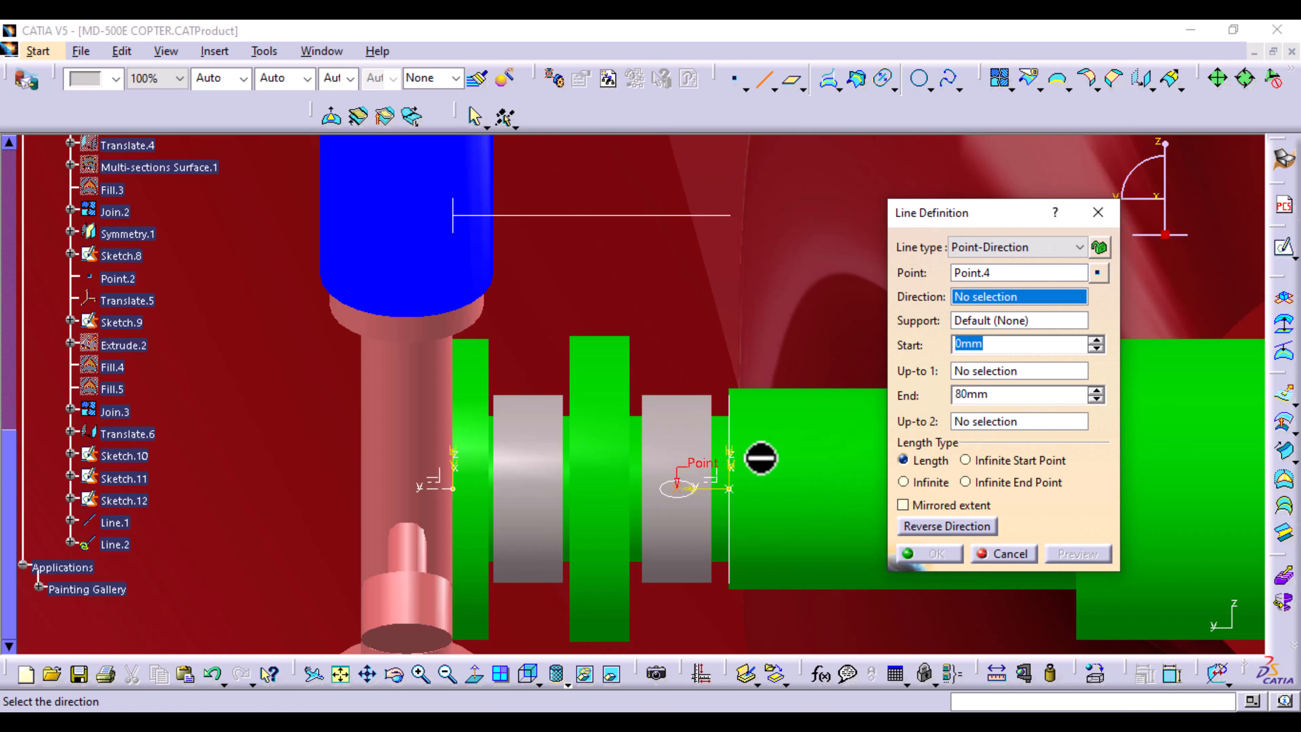
left_click(730, 464)
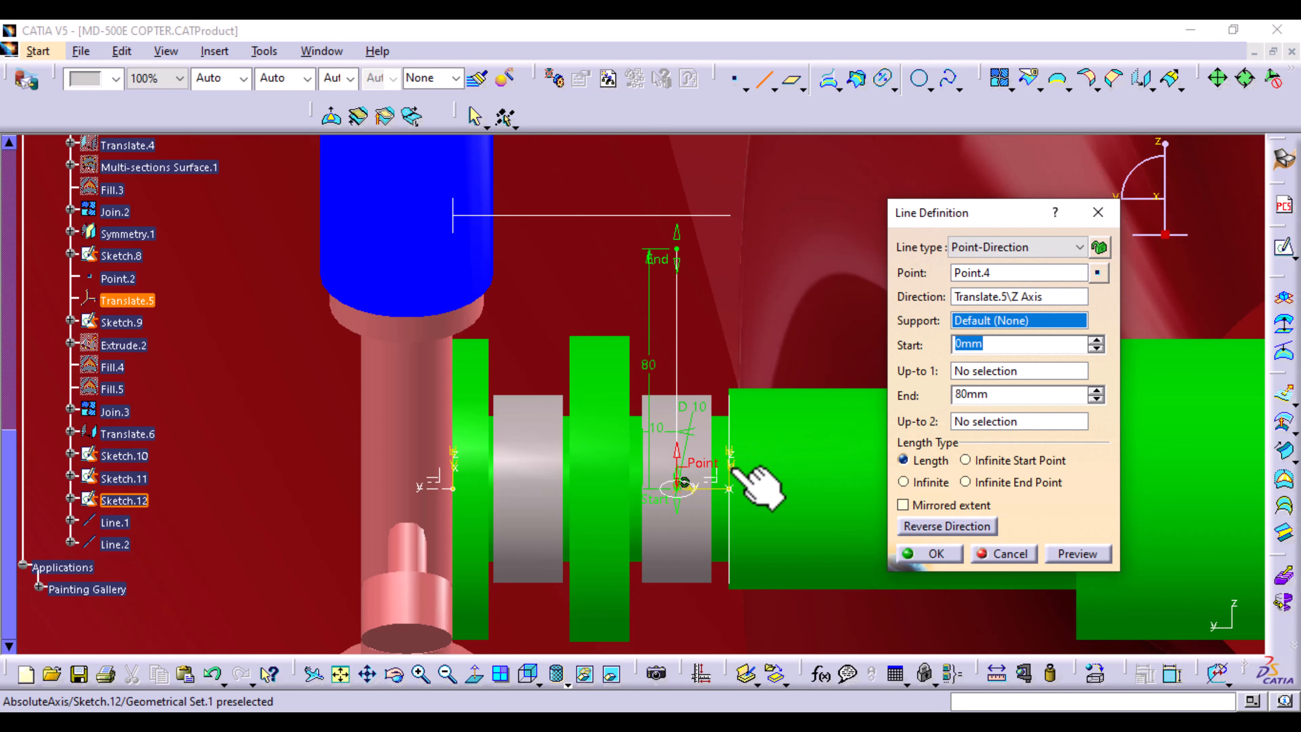
left_click_drag(681, 256, 676, 177)
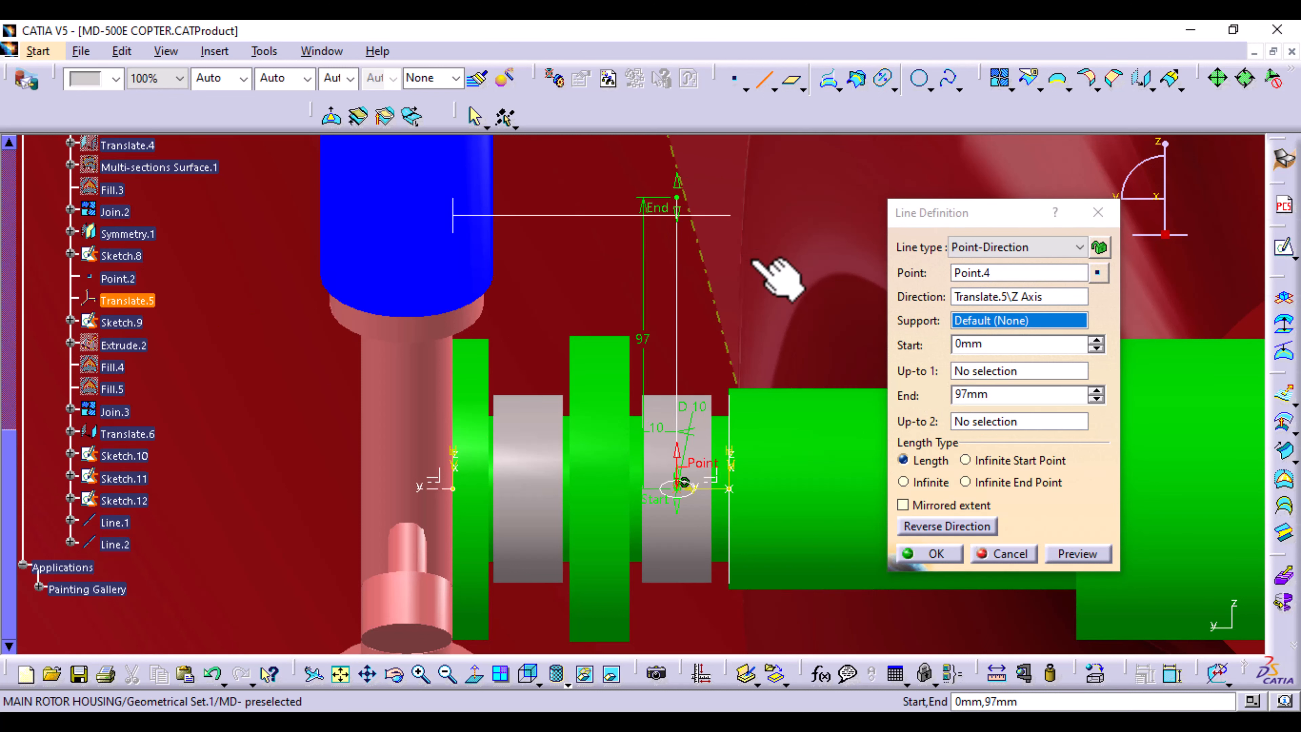
left_click(935, 554)
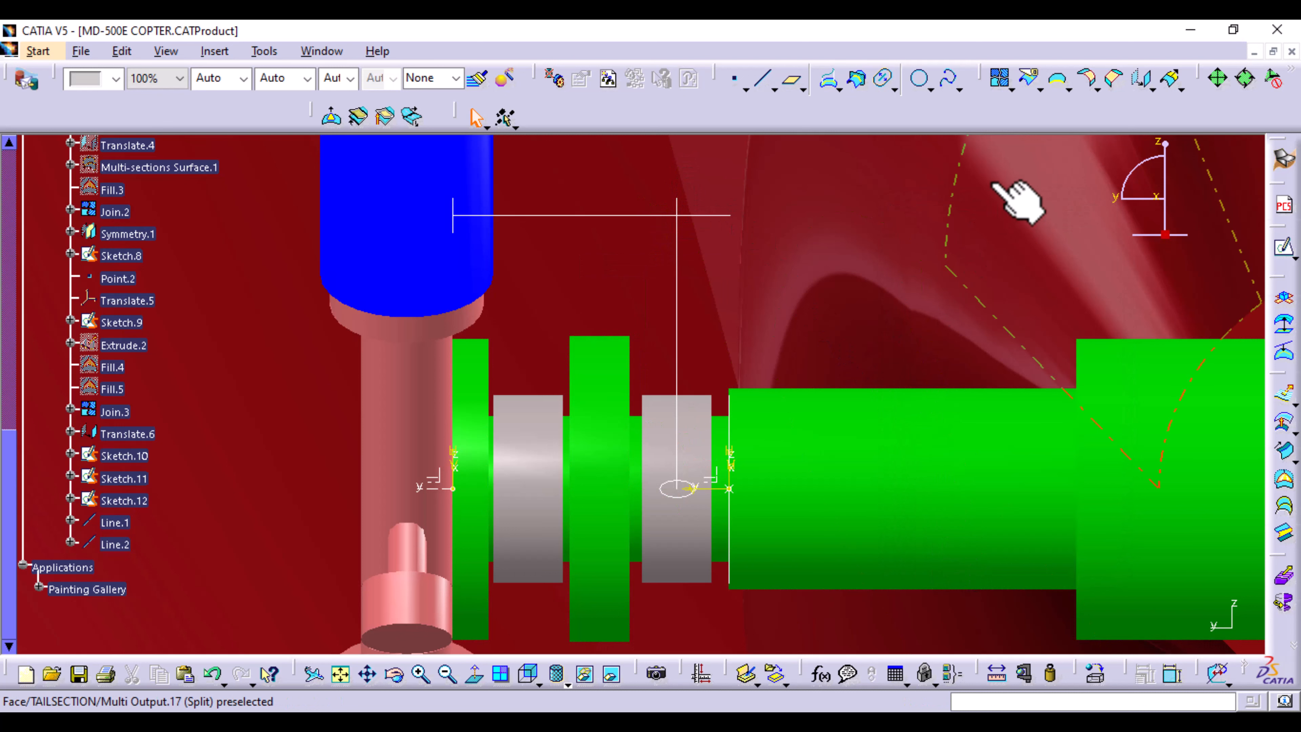
- Join the two crossing lines with a 15 mm radius corner on support, trimming both elements
left_click(956, 88)
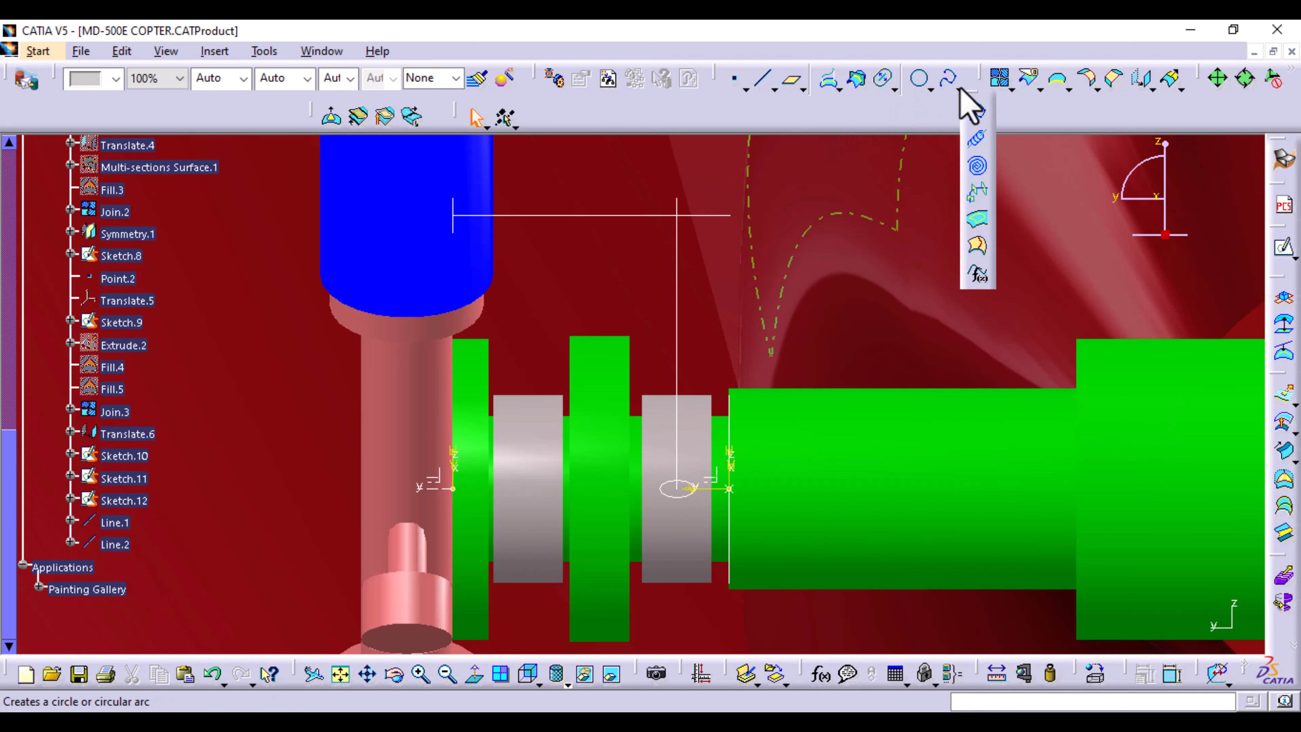
left_click(930, 87)
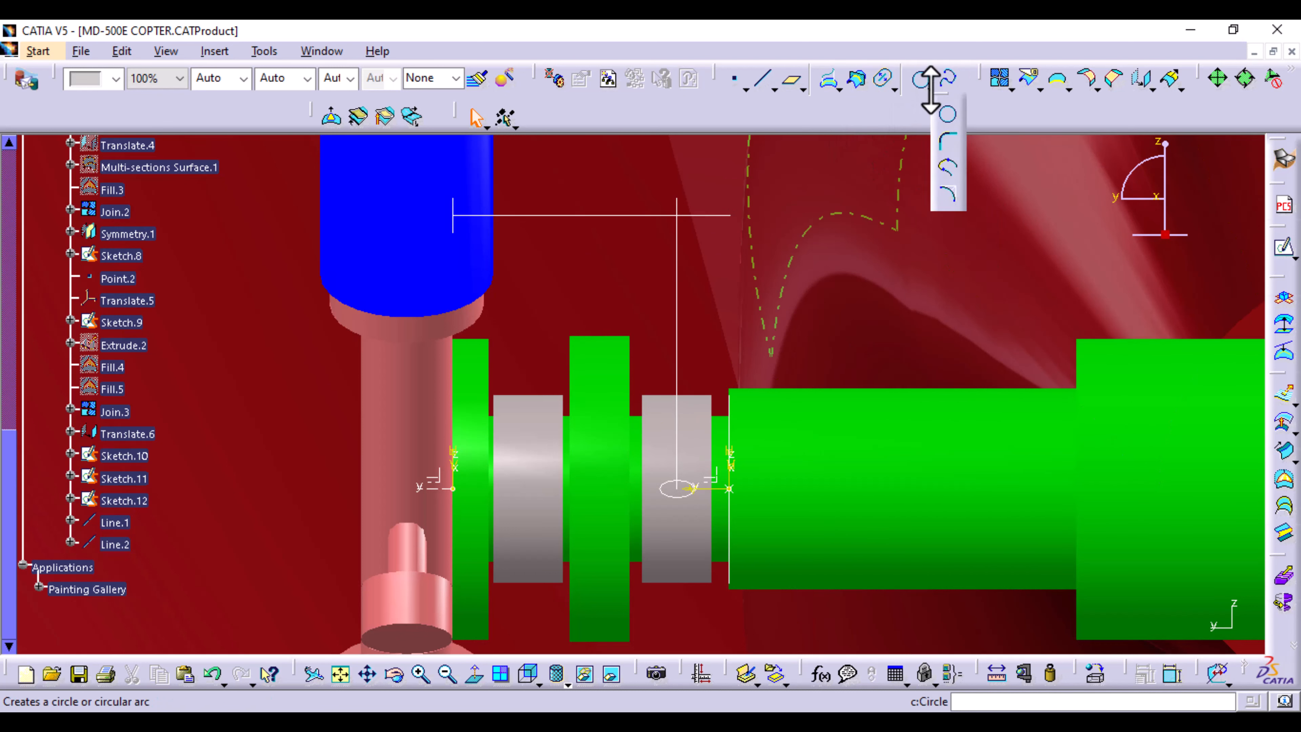
left_click(950, 145)
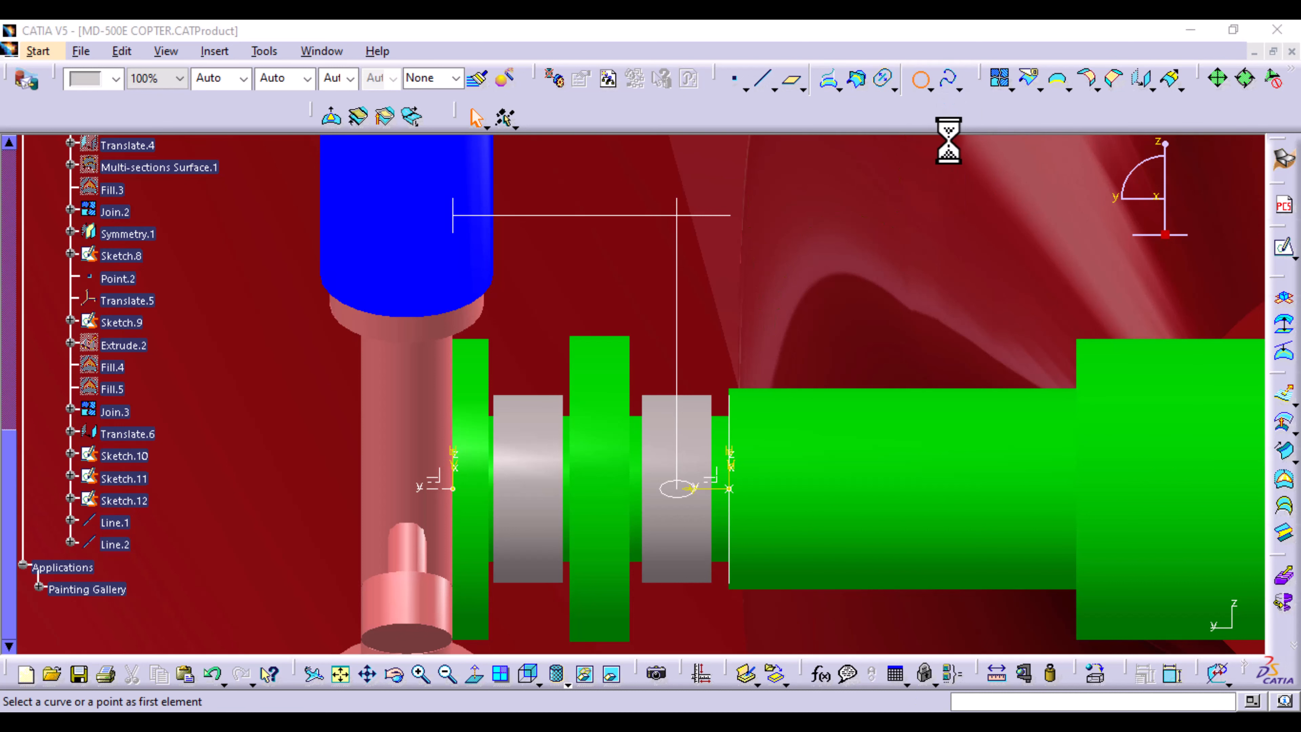
left_click(668, 215)
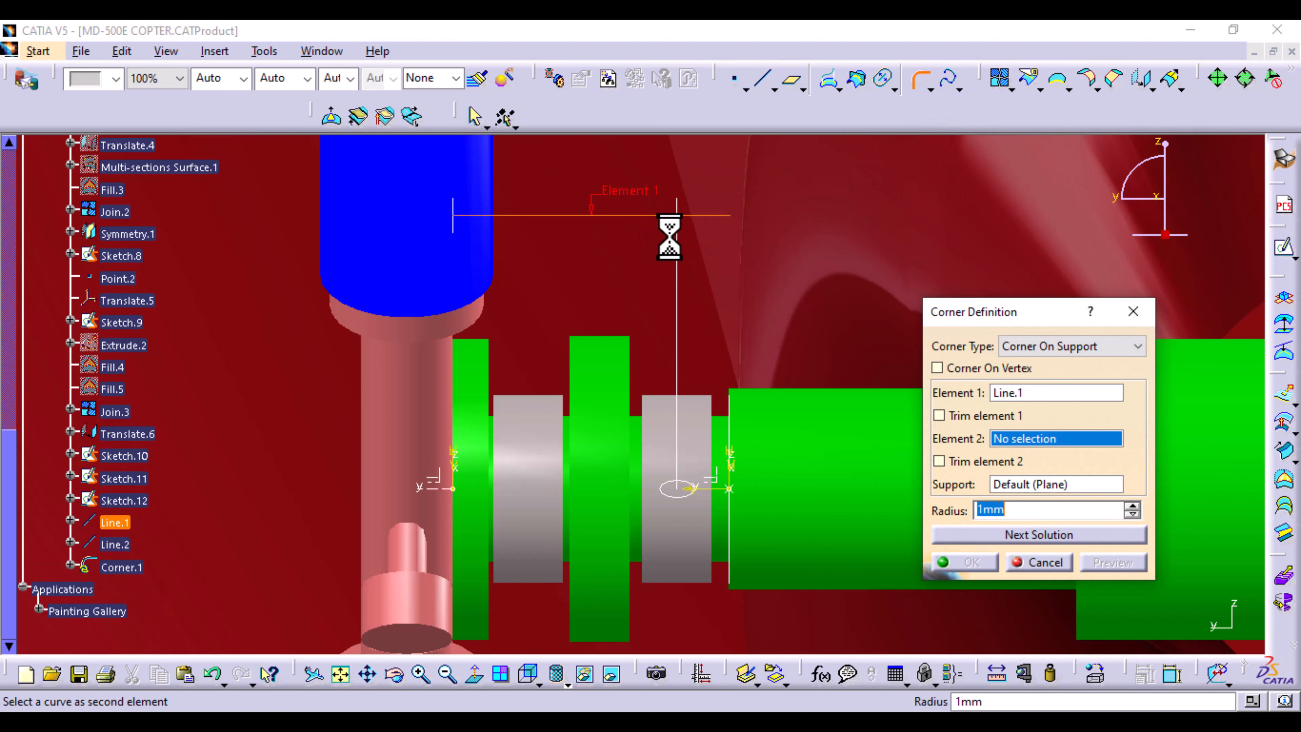
left_click(677, 269)
left_click(939, 416)
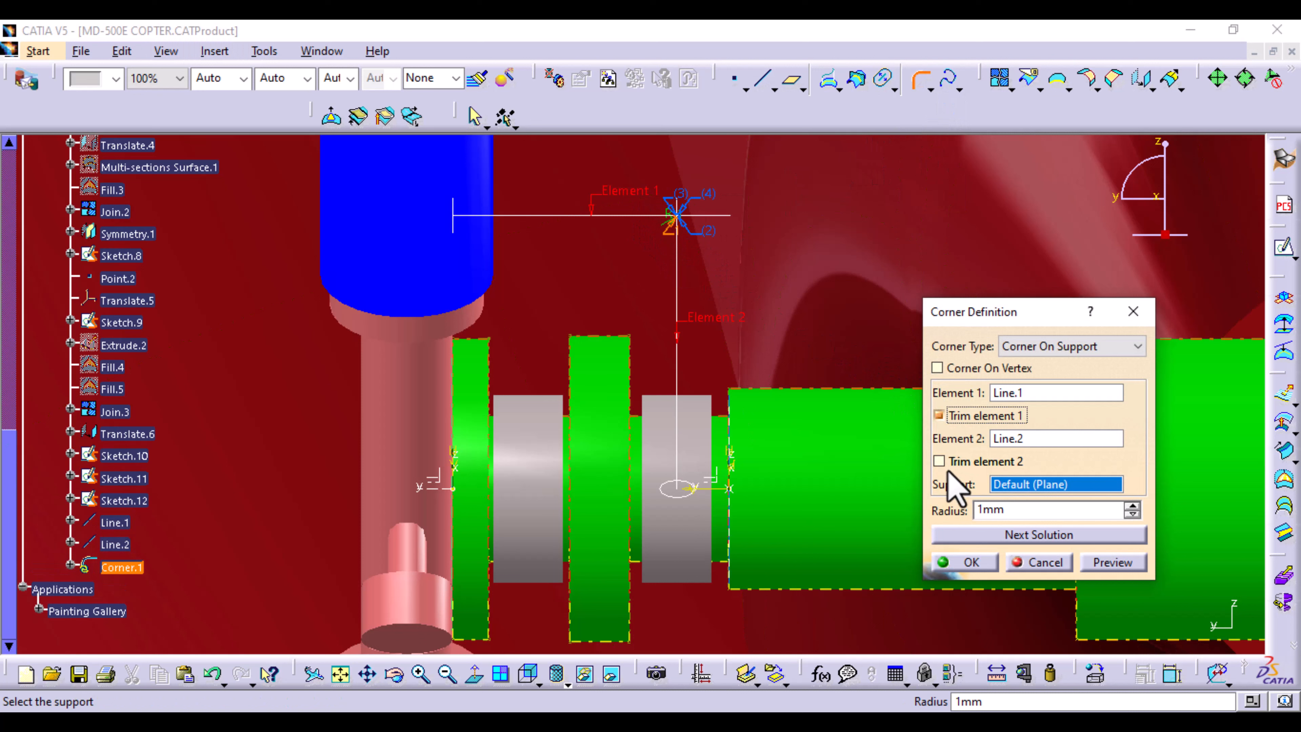
left_click(948, 462)
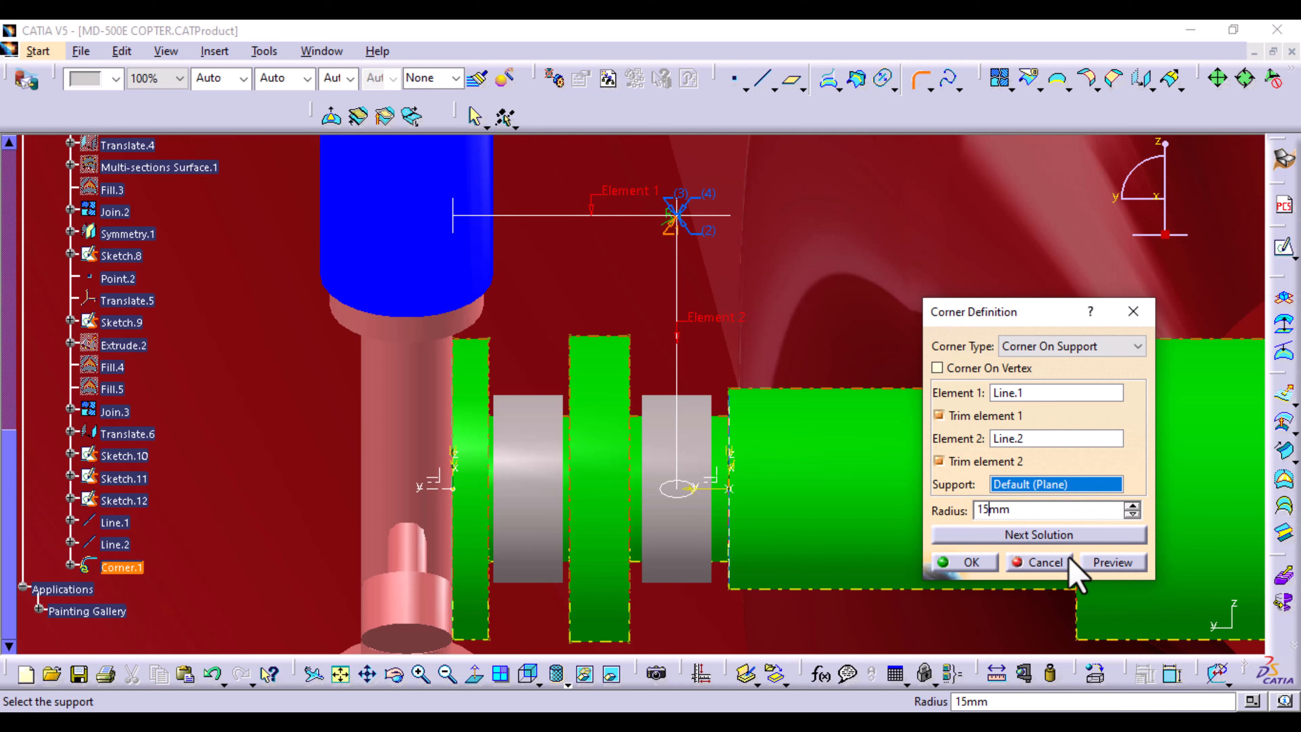
left_click(1112, 562)
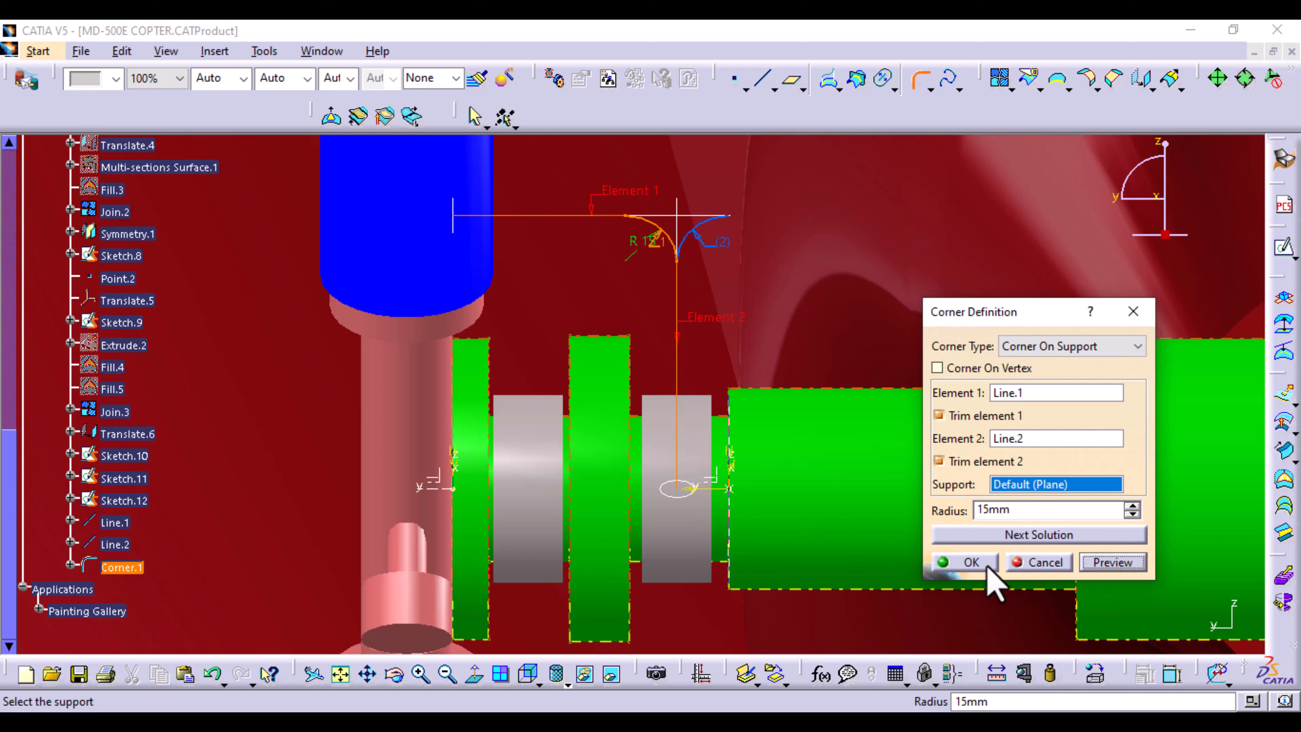
left_click(970, 562)
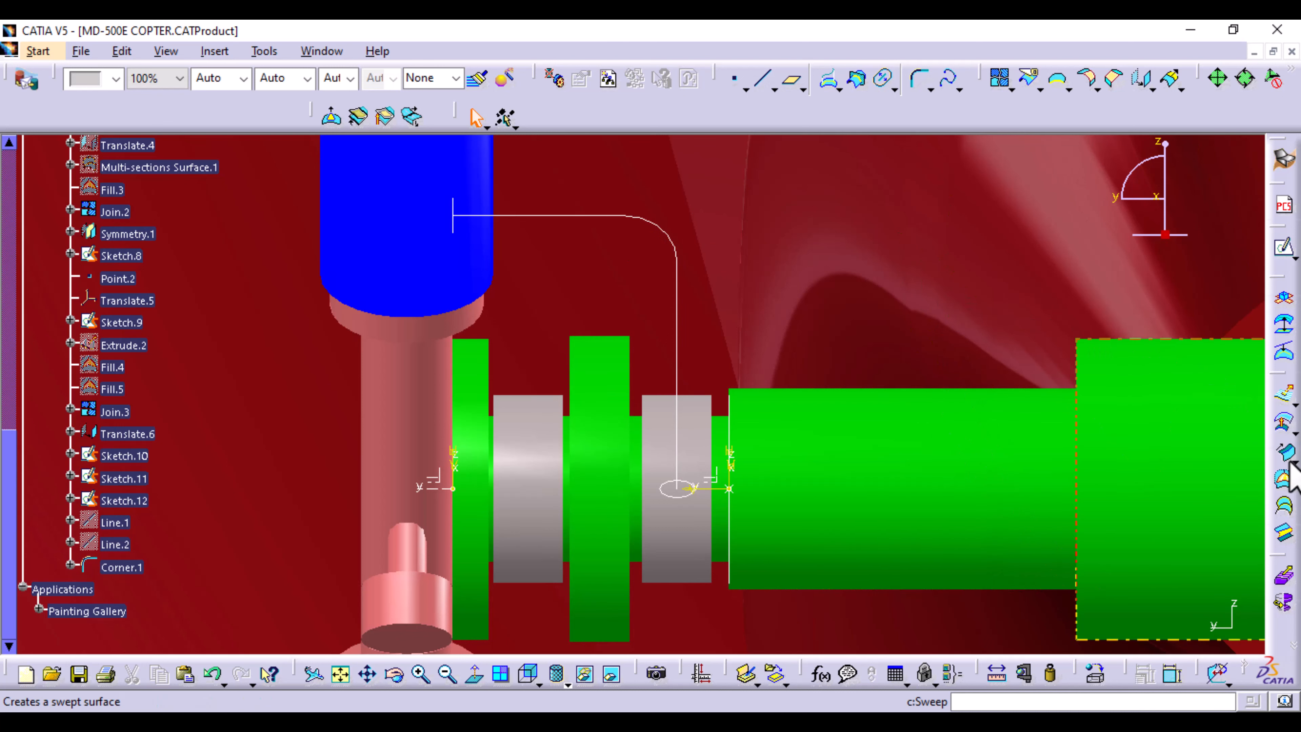
- Try to create a multi-sections surface through the blade-root and grey-ring circles, using the rounded corner curve as guide
left_click(1285, 508)
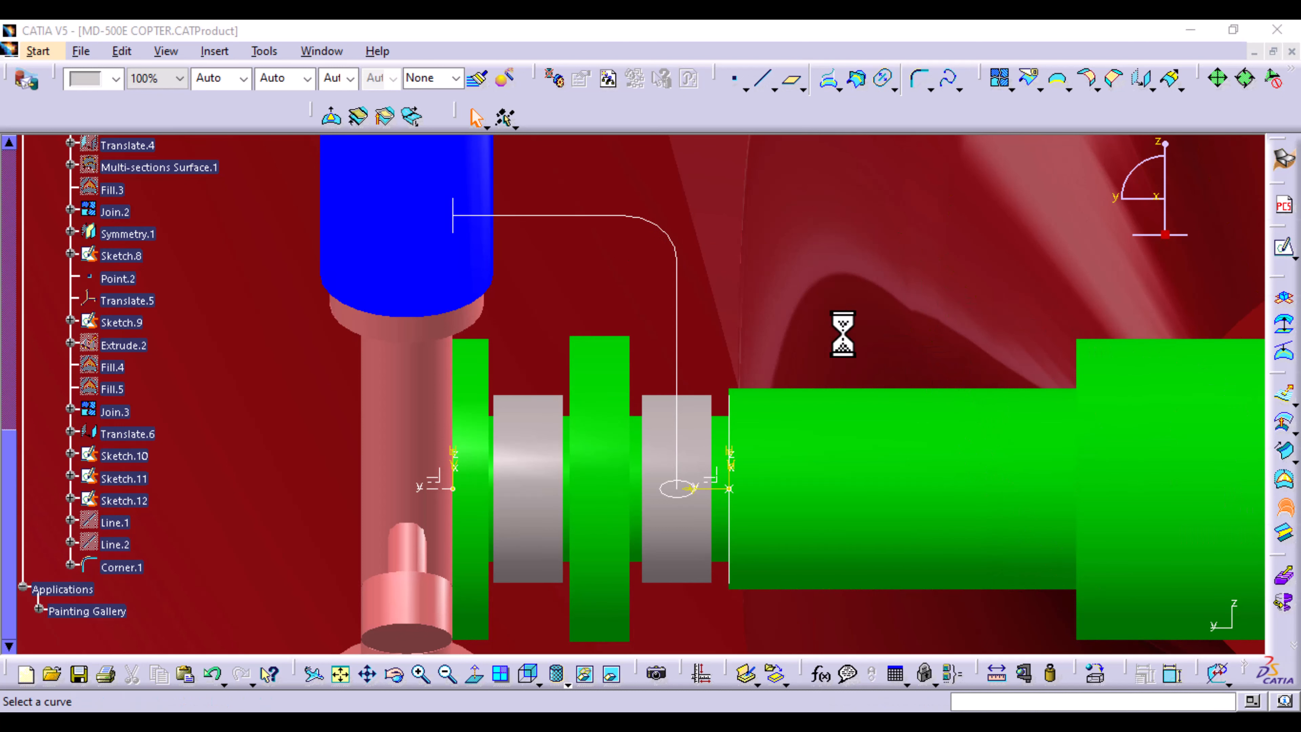
left_click(454, 221)
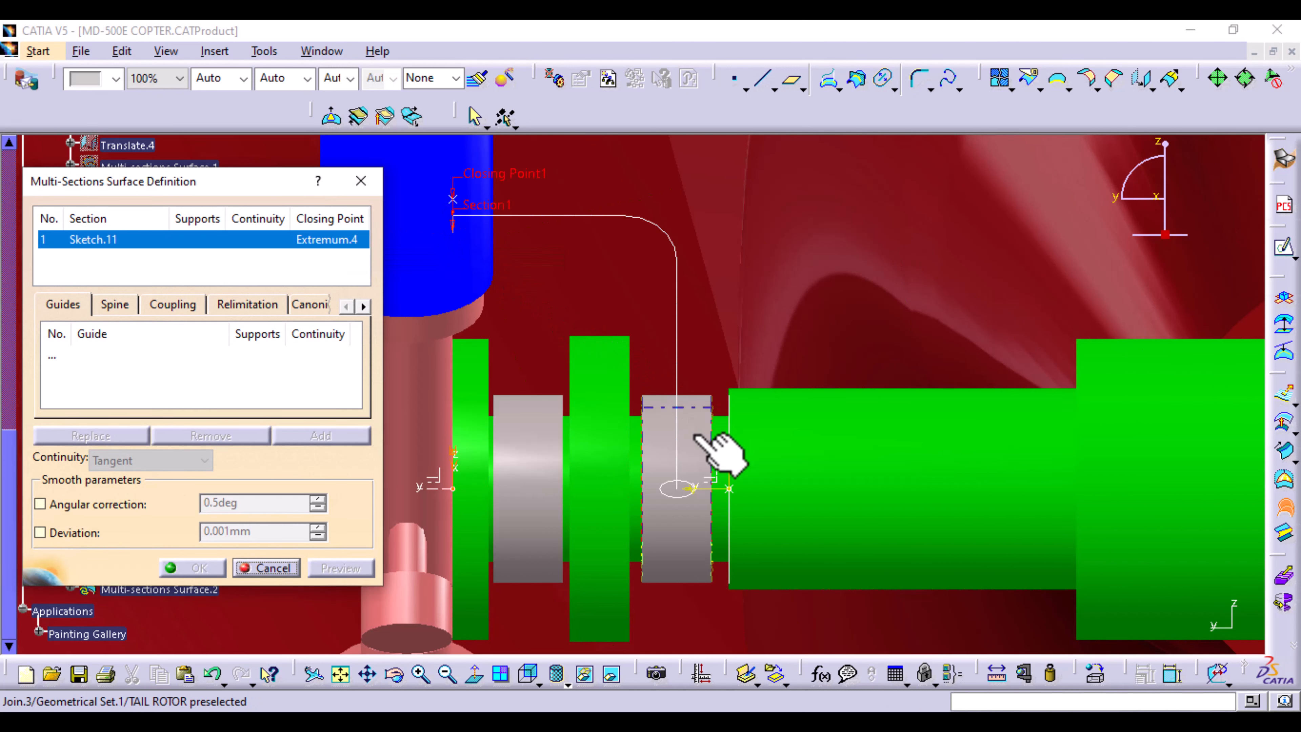
left_click(685, 491)
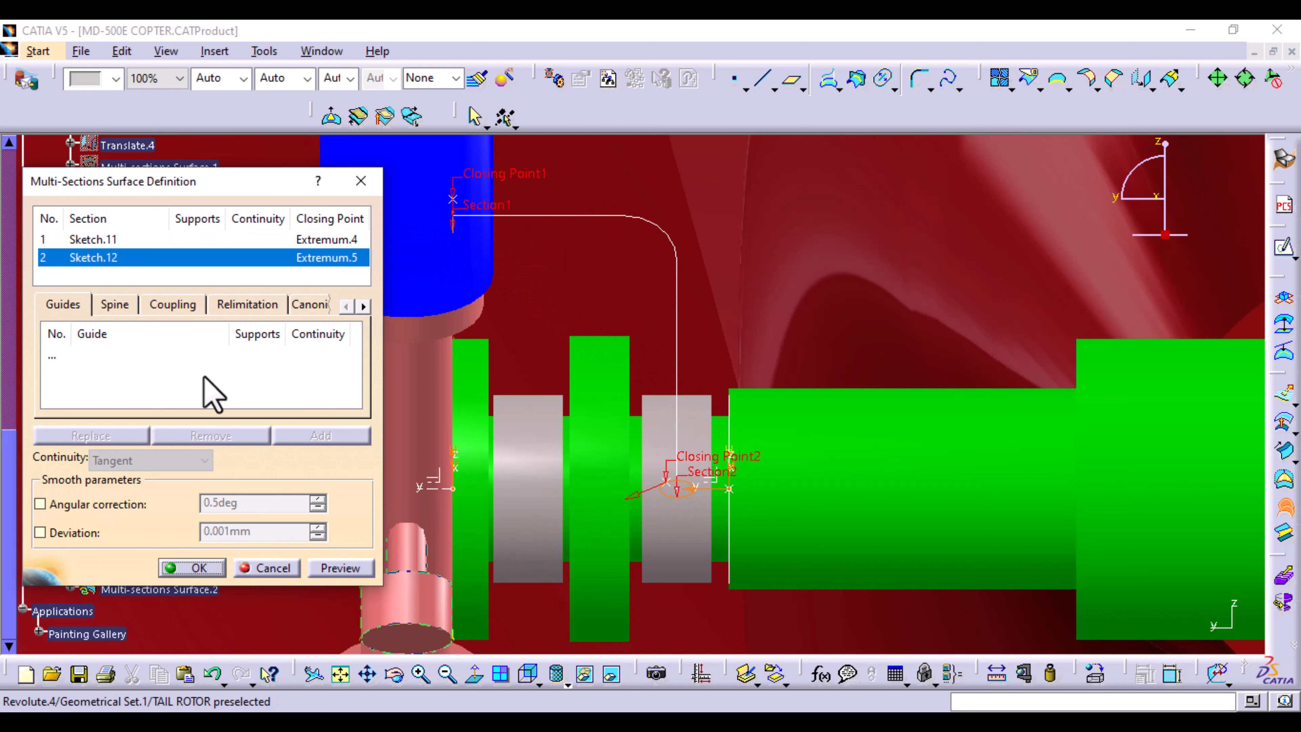
left_click(86, 356)
left_click(604, 215)
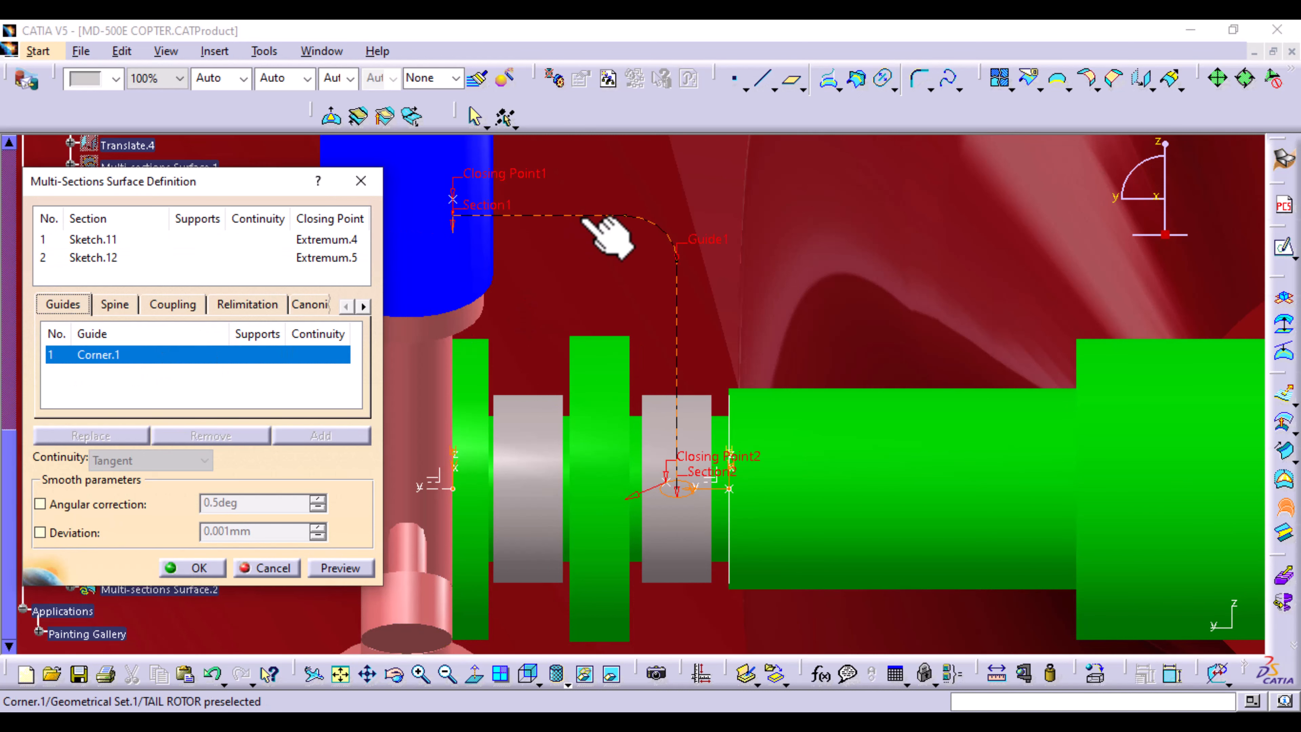
left_click(358, 568)
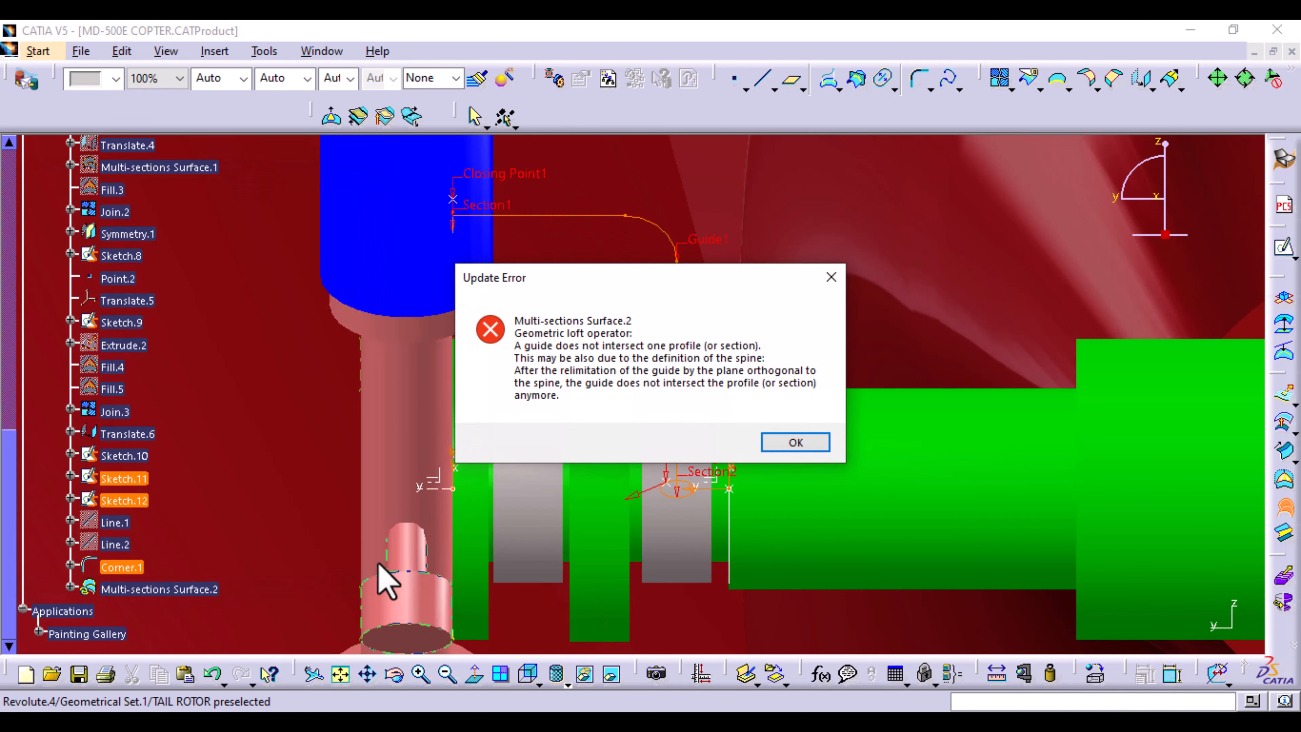
left_click(795, 442)
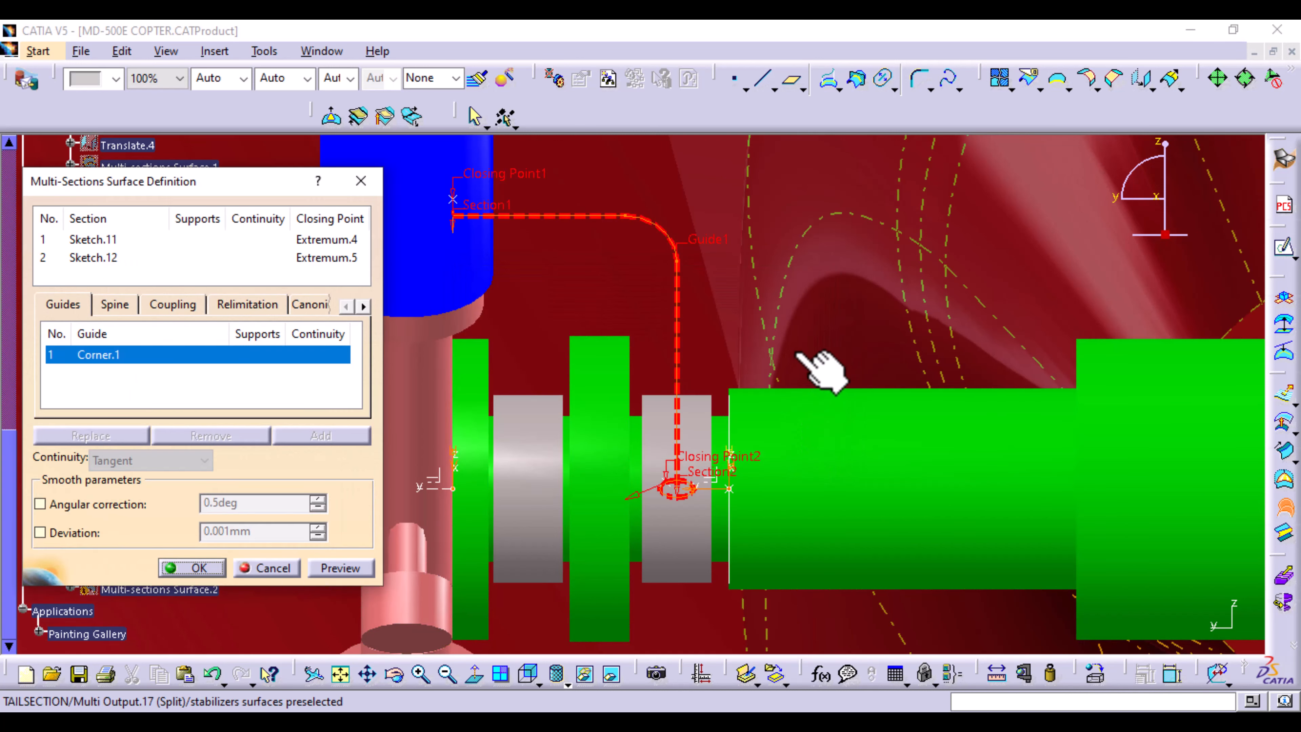
left_click(362, 184)
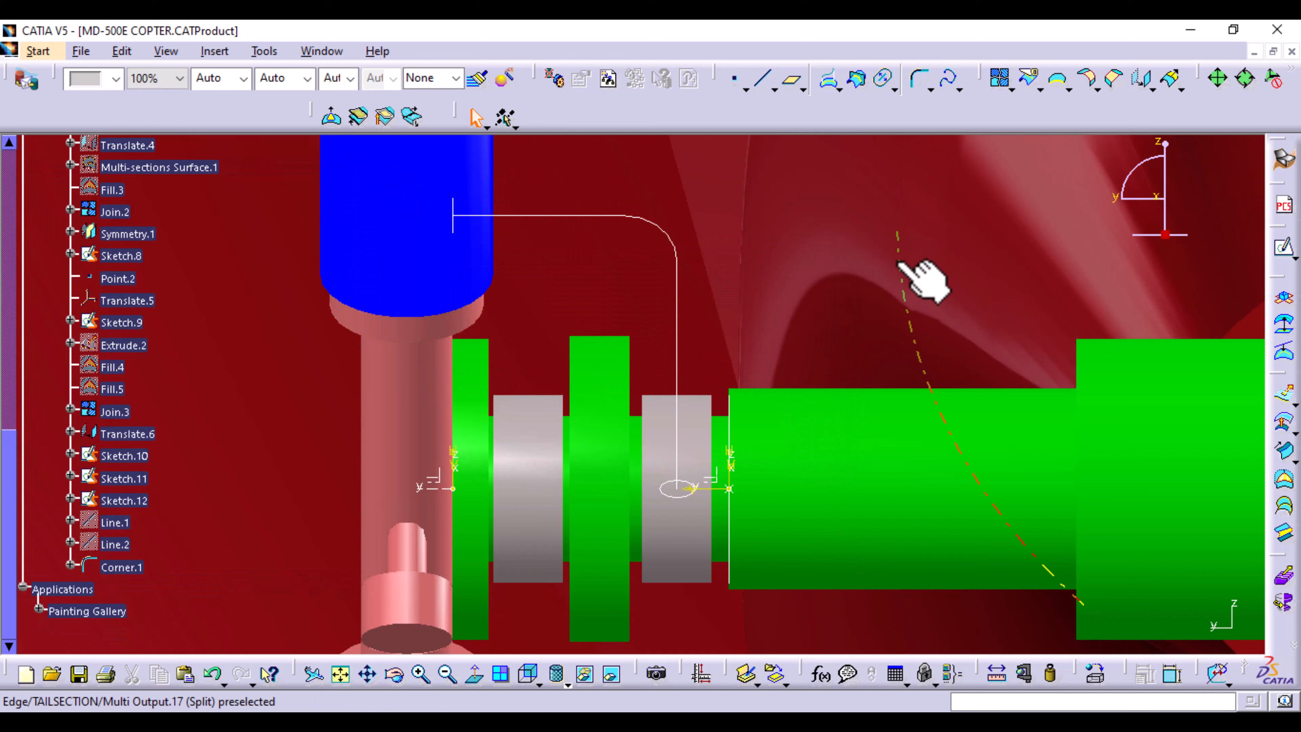
left_click(898, 260)
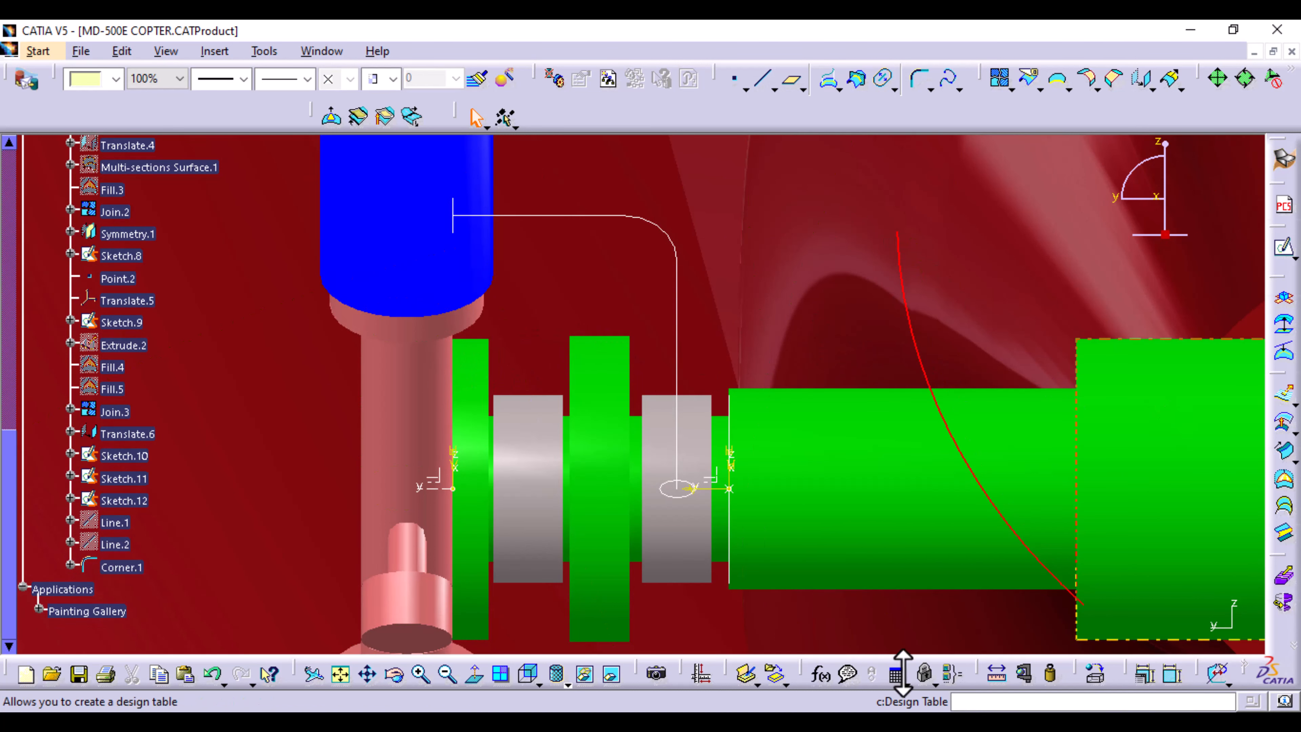
middle_click_drag(845, 301, 865, 482)
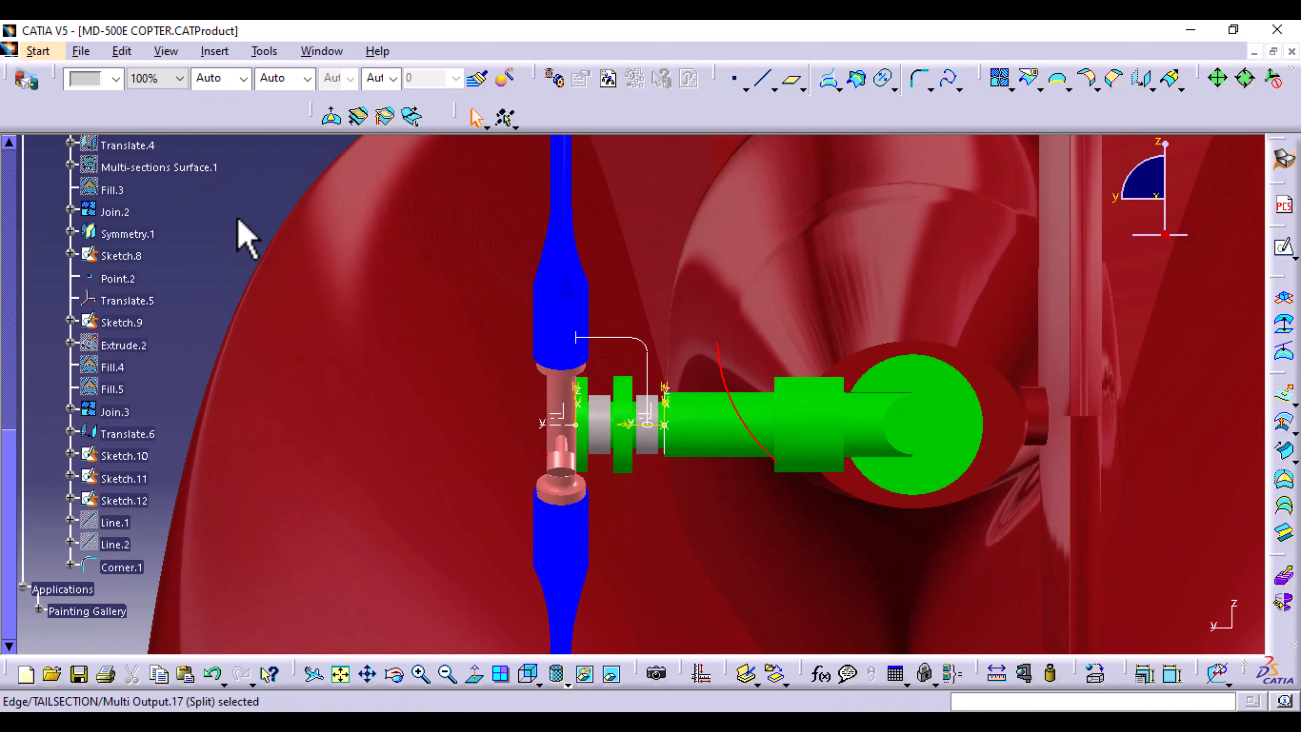
middle_click_drag(706, 523, 685, 420)
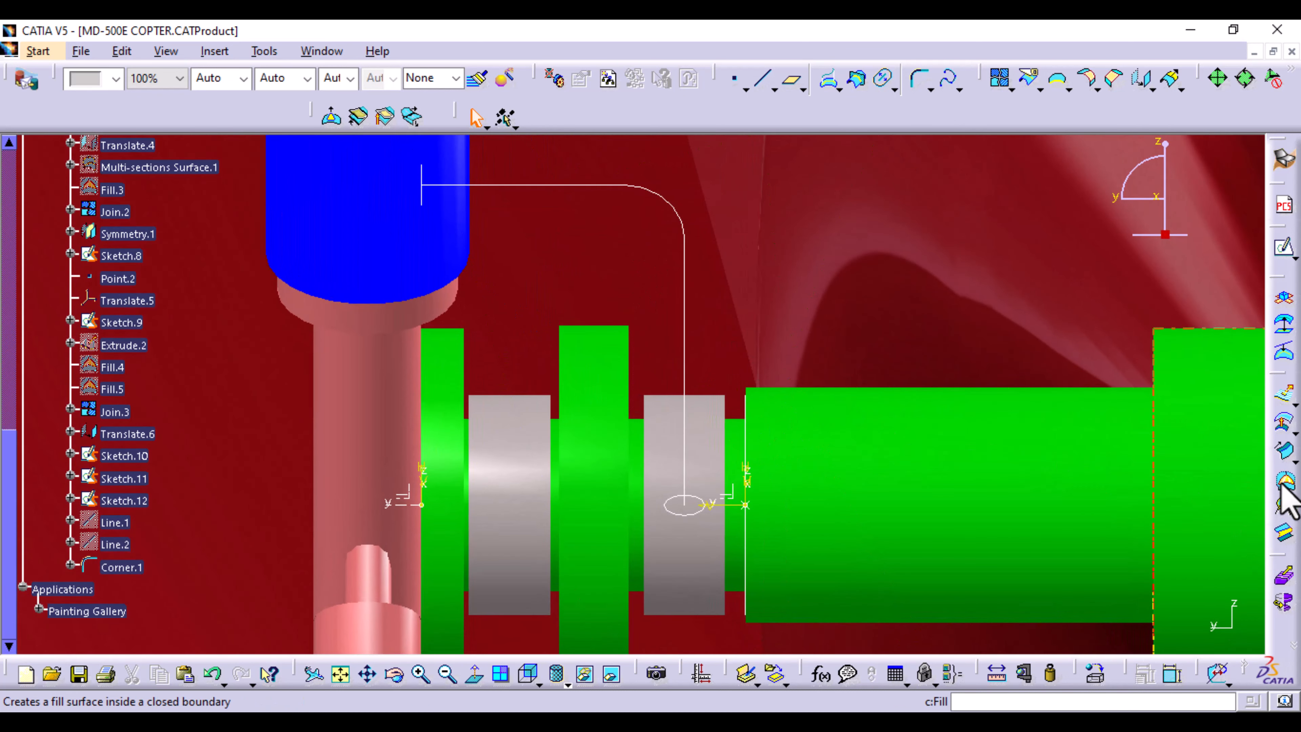
- Sweep the blade-root circle (Sketch.11) along the rounded corner curve, with a reference surface on the default mean plane
left_click(1284, 451)
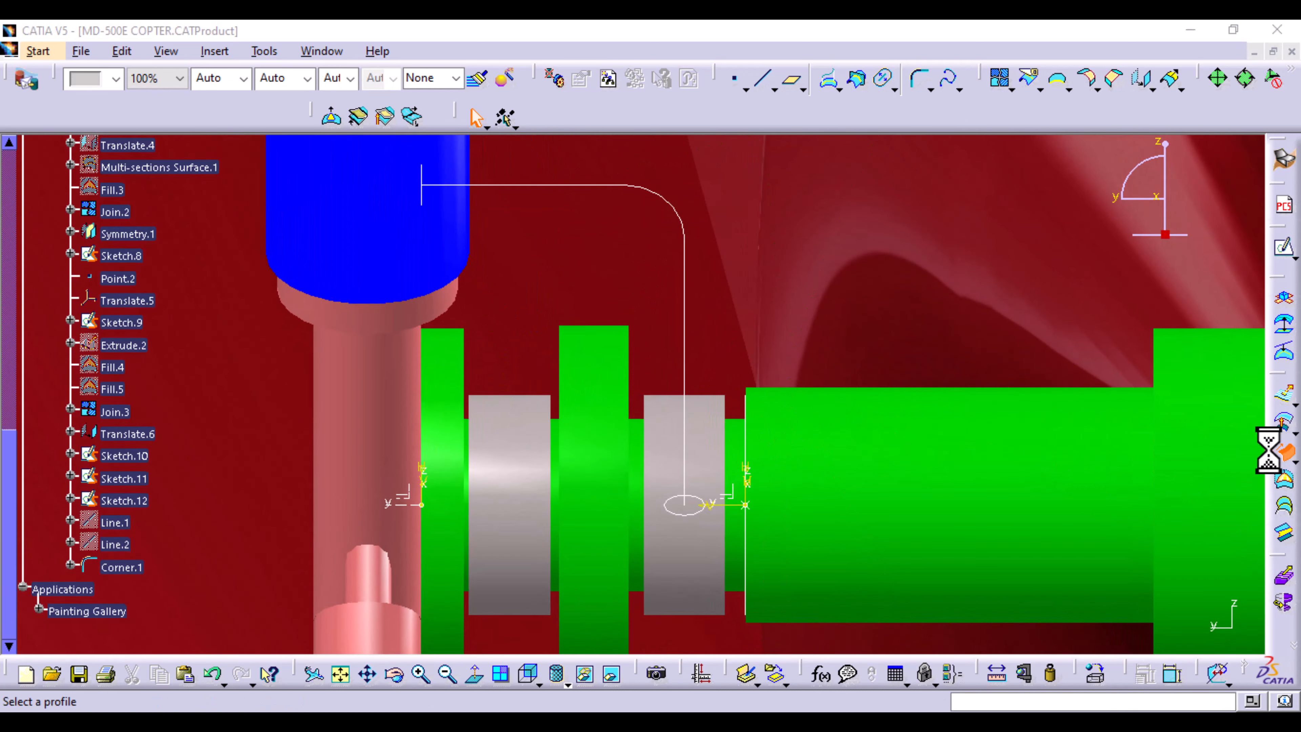
left_click(424, 203)
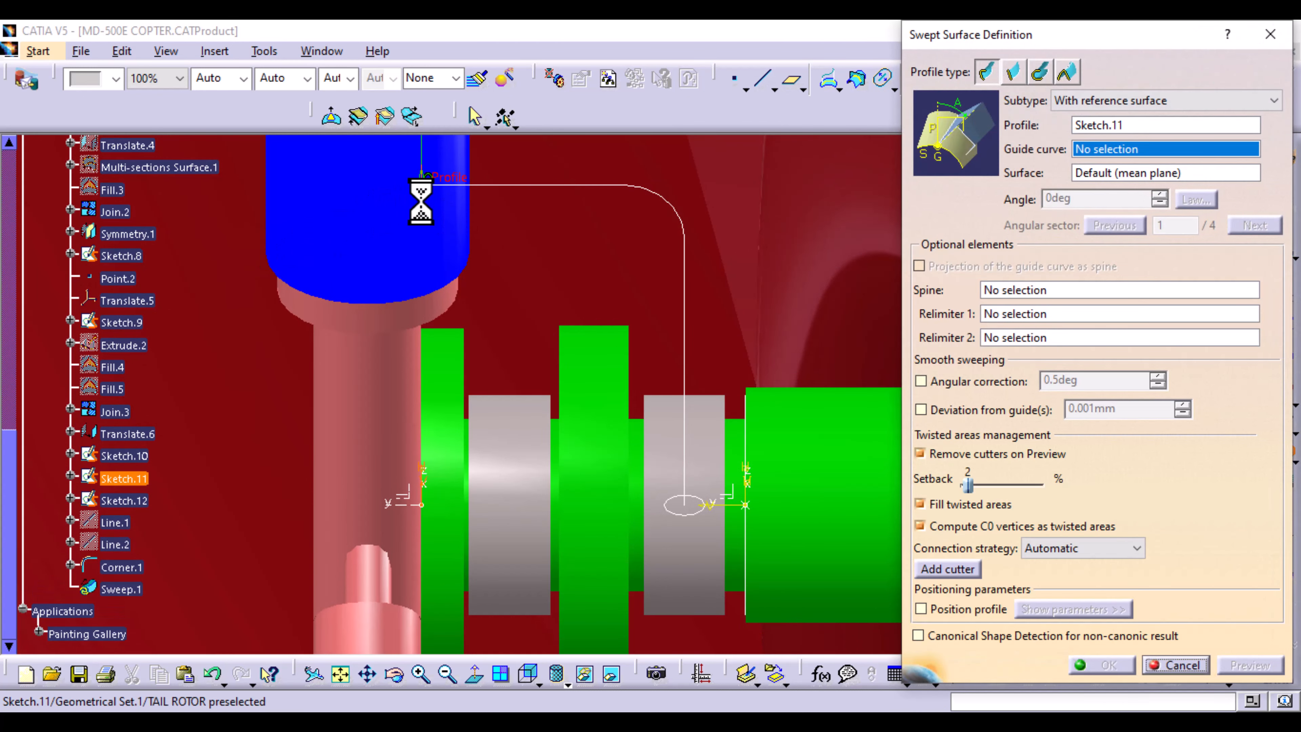
left_click(665, 198)
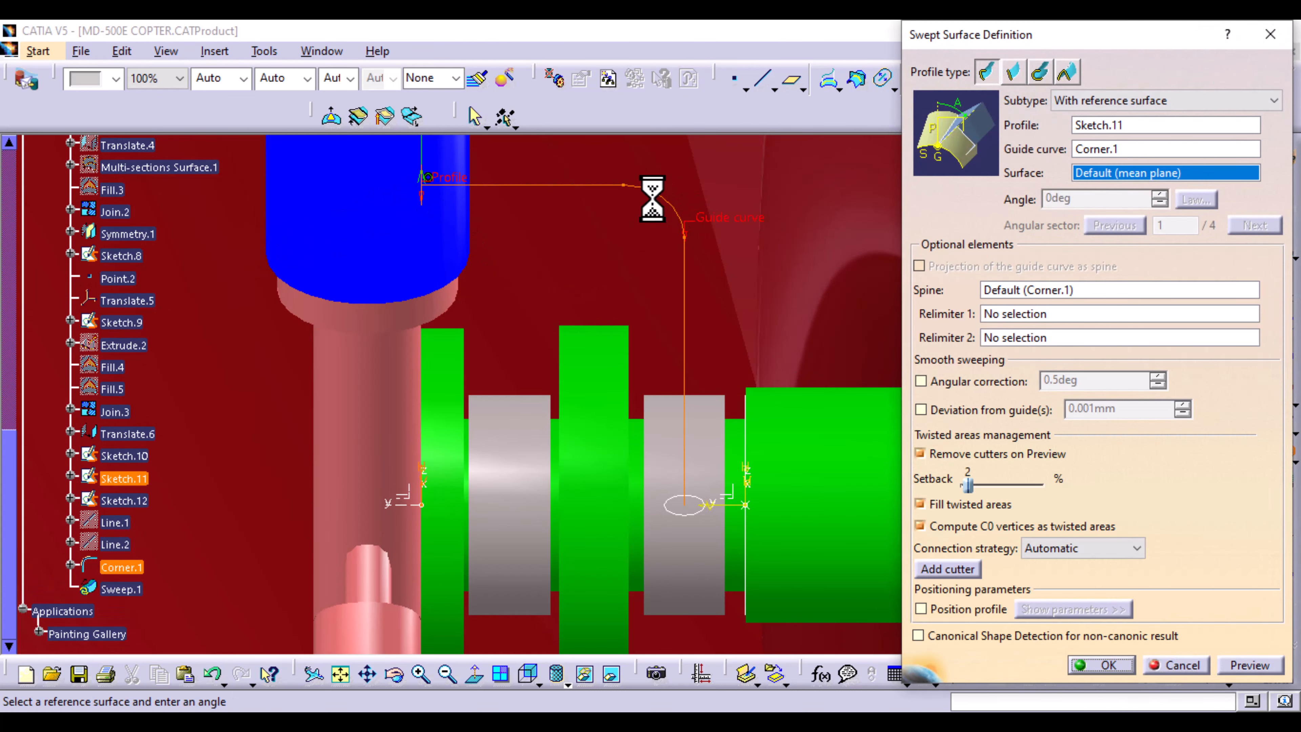
left_click(1250, 666)
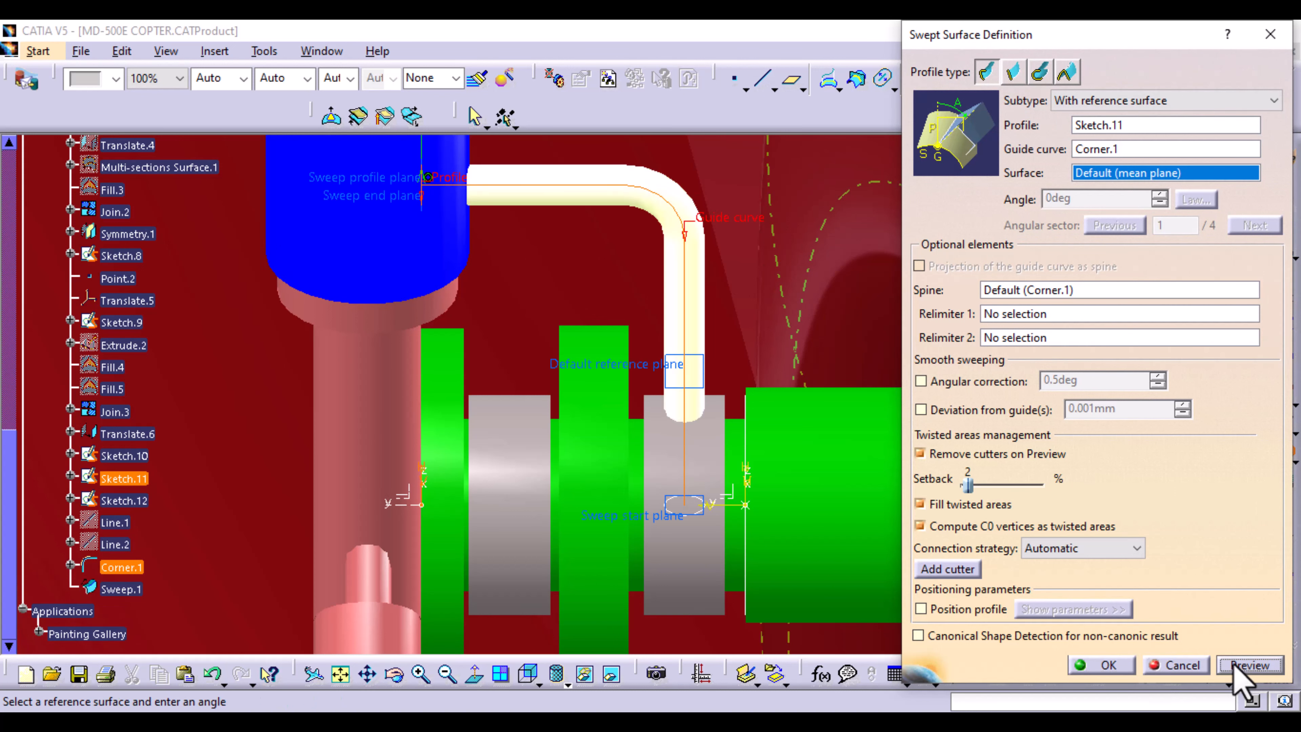
left_click(1104, 668)
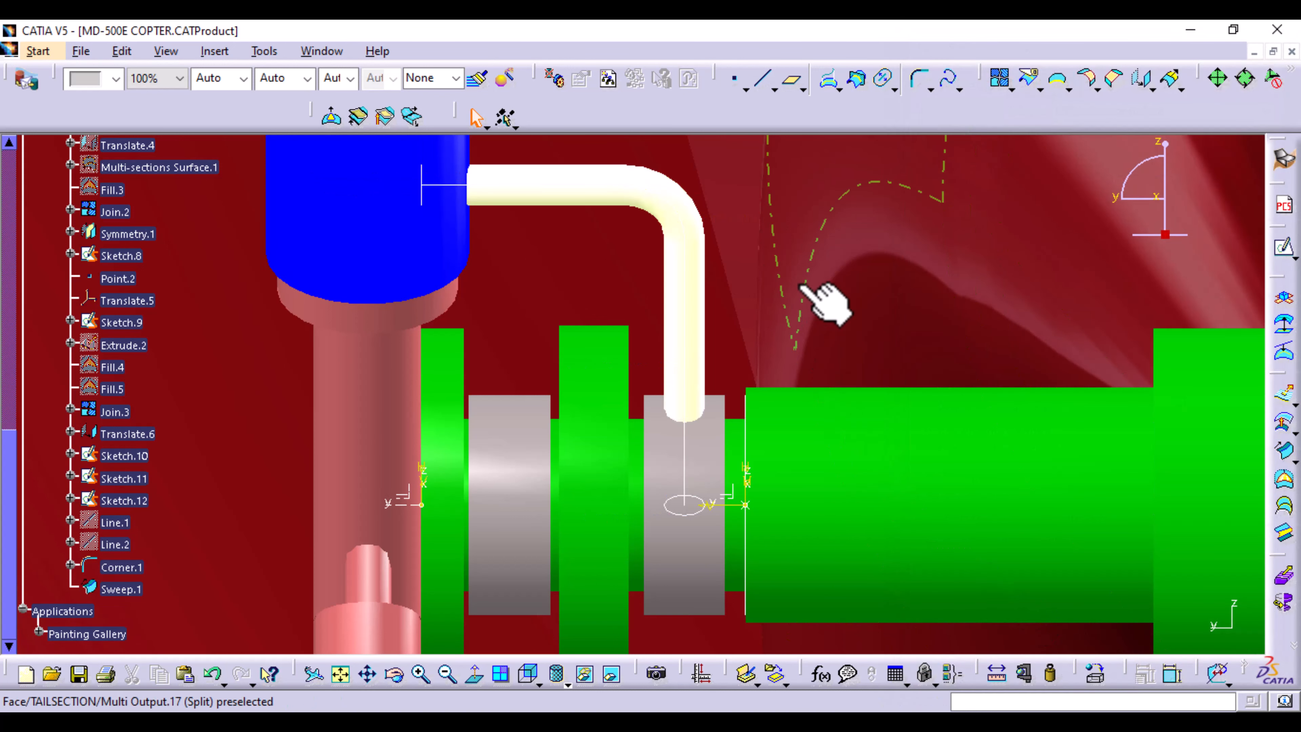
middle_click_drag(827, 299, 717, 221)
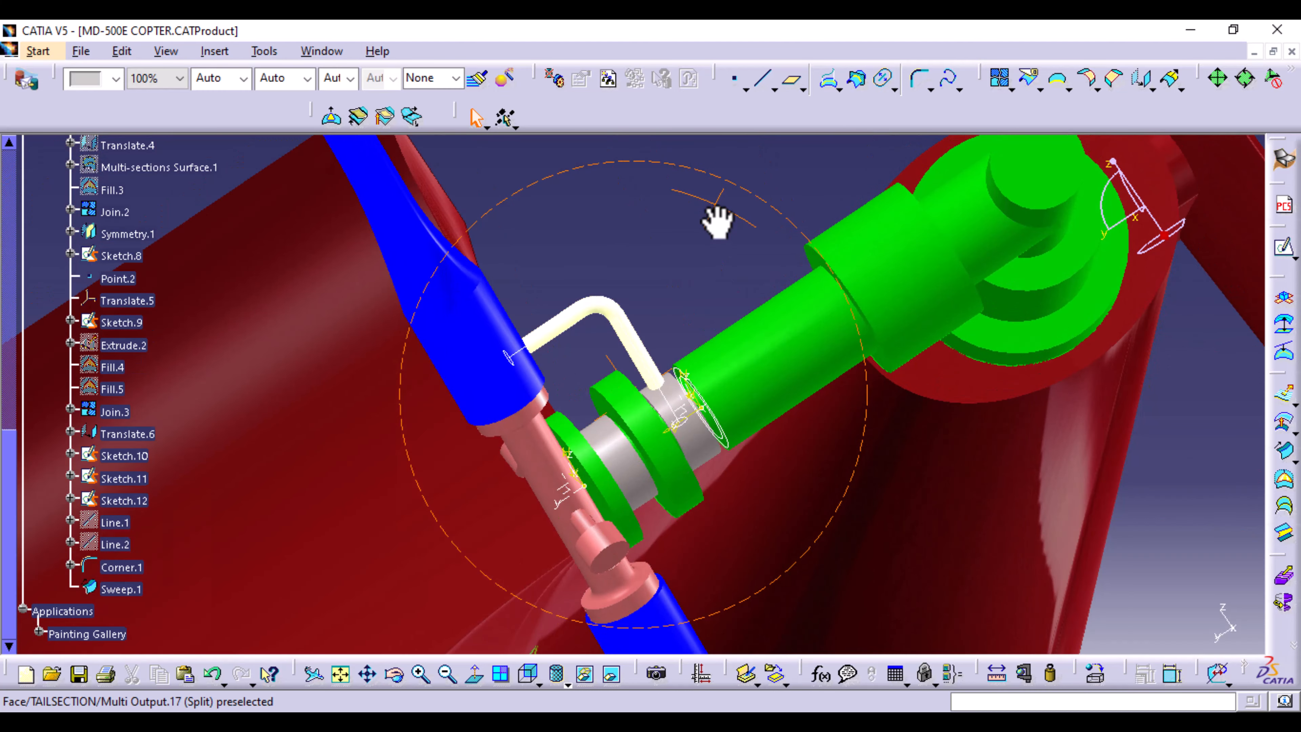
left_click(211, 673)
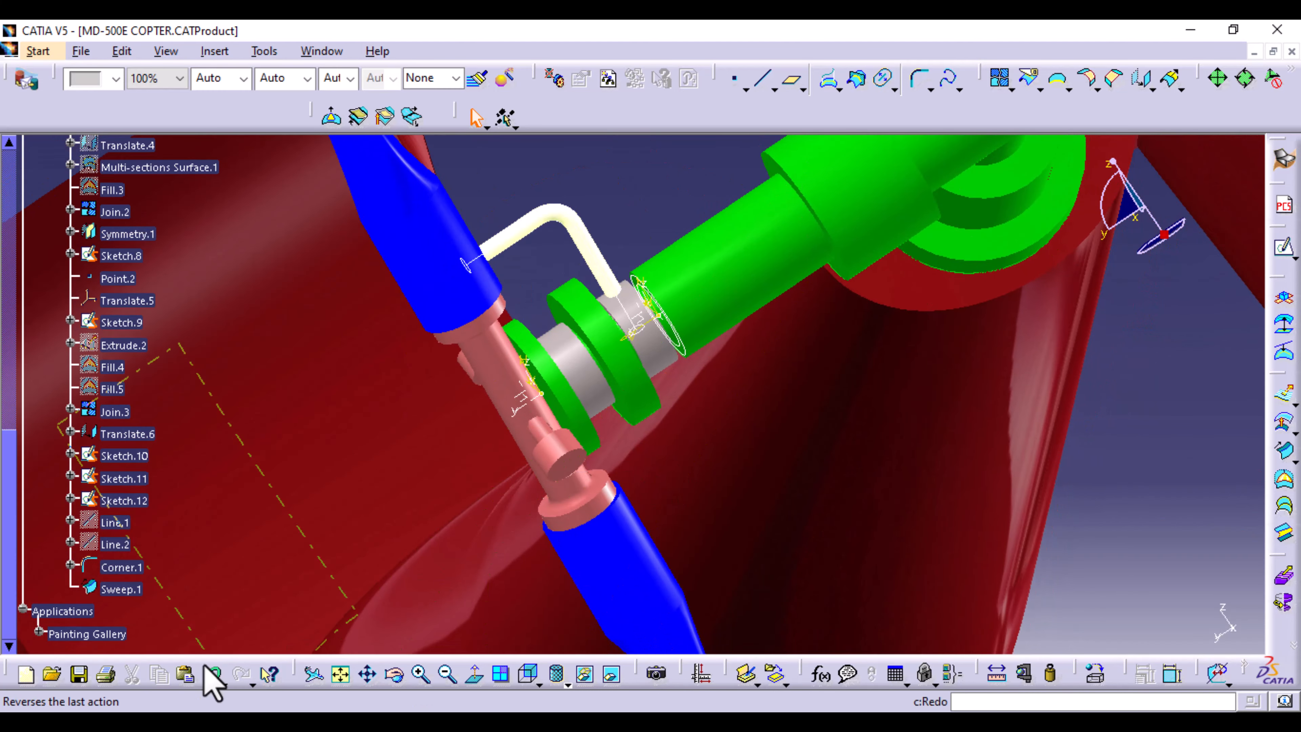
- Split the swept rod with the blade surface Join.2 and the grey ring Join.3, using the other side for the ring cut
left_click(122, 591)
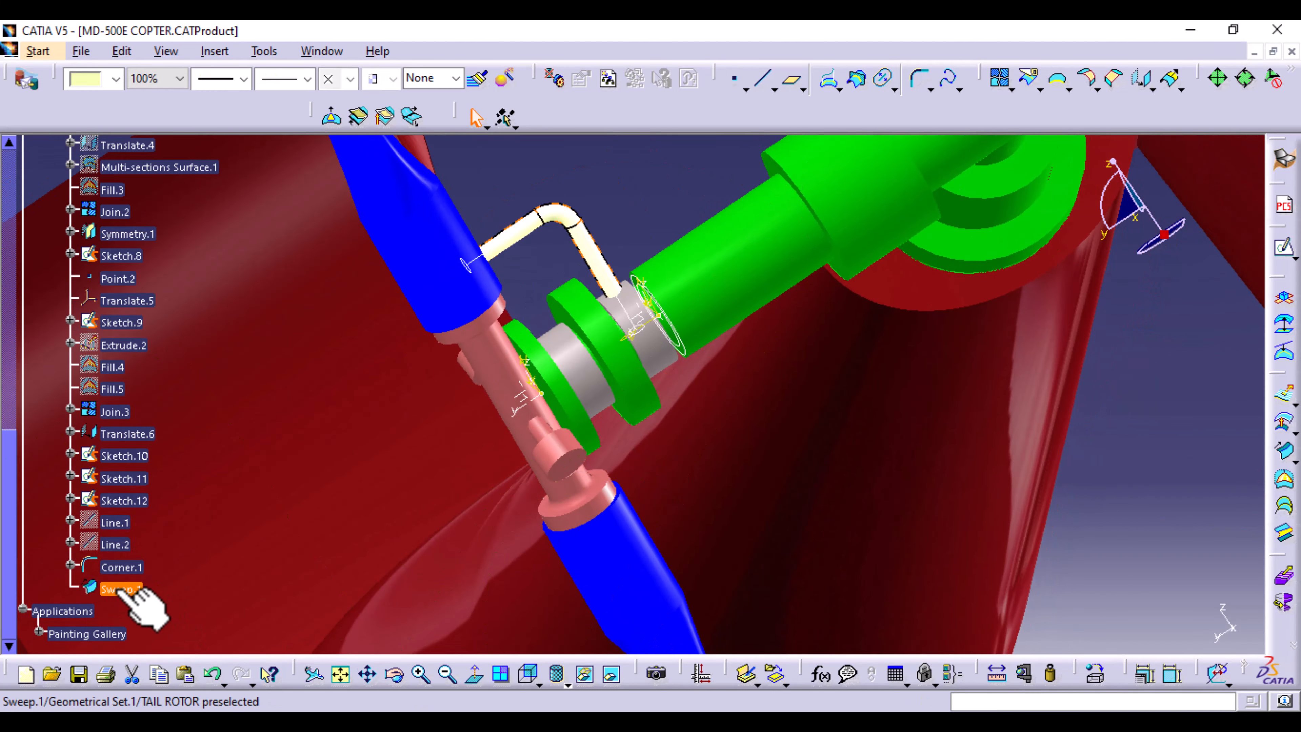
left_click(1029, 78)
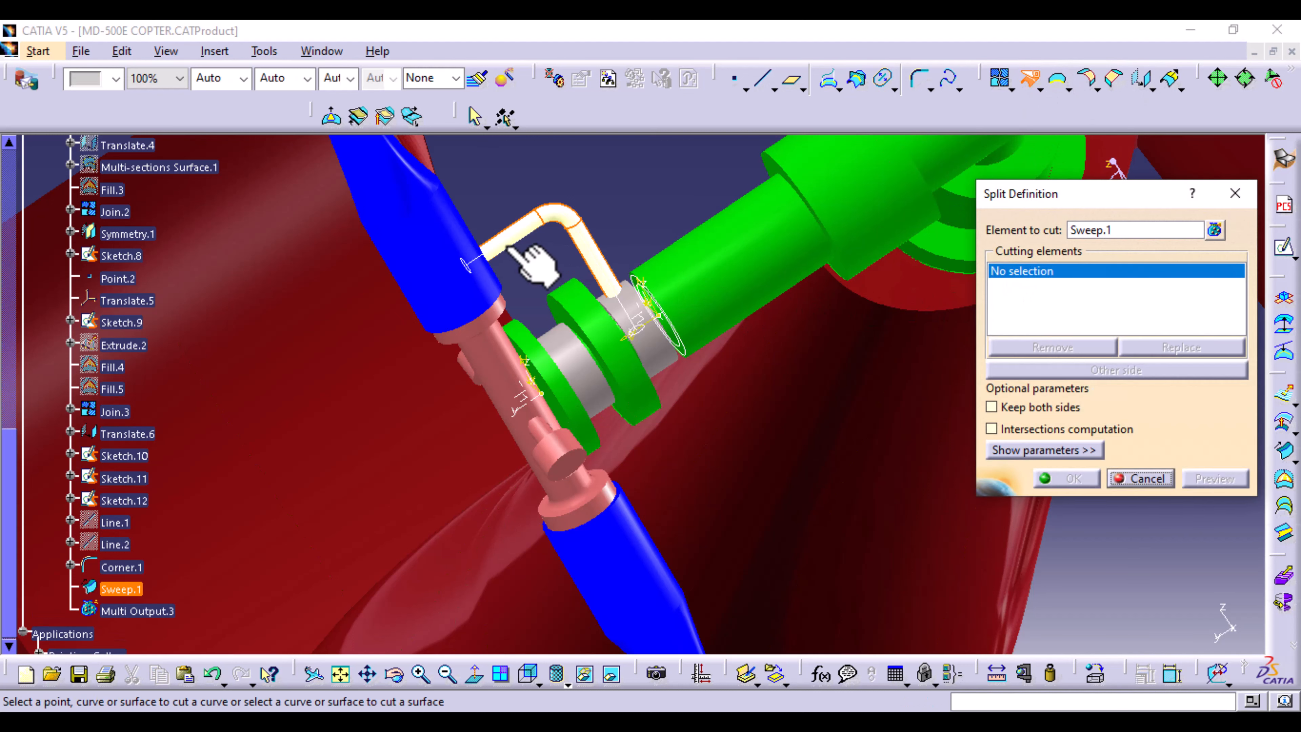
left_click(436, 240)
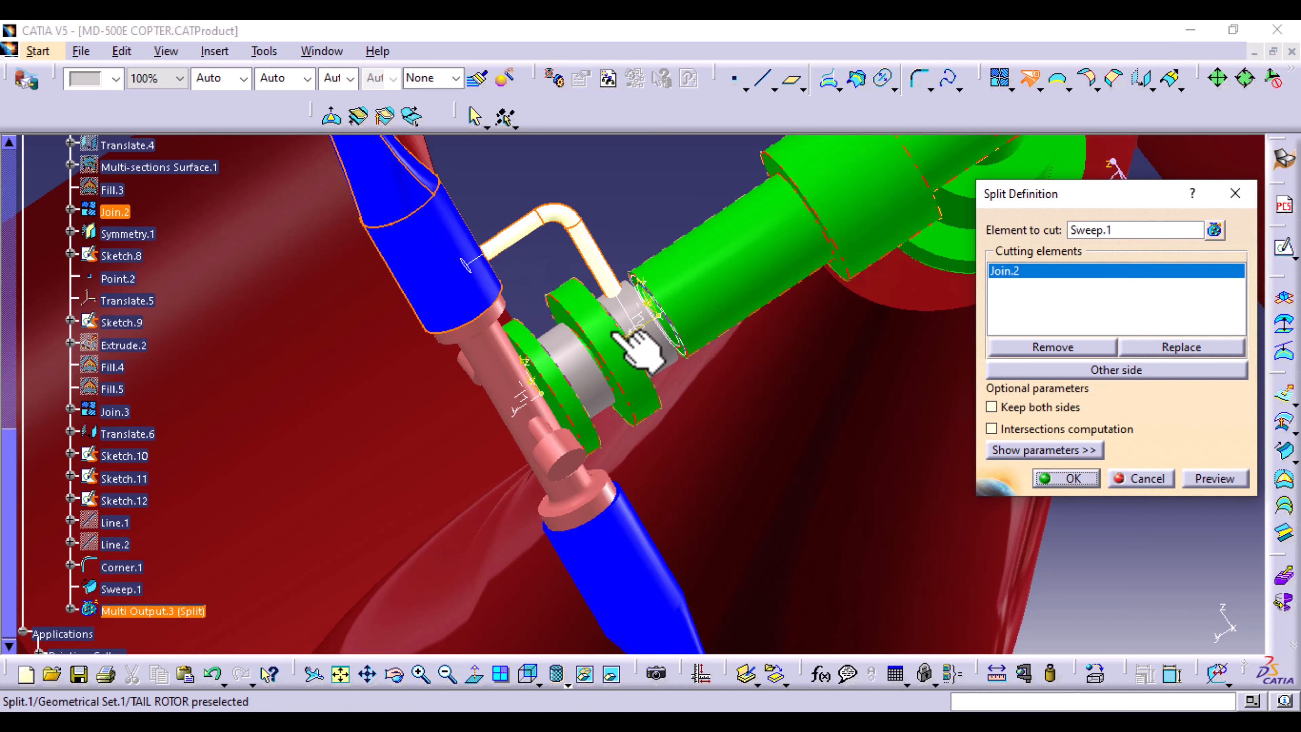
left_click(630, 300)
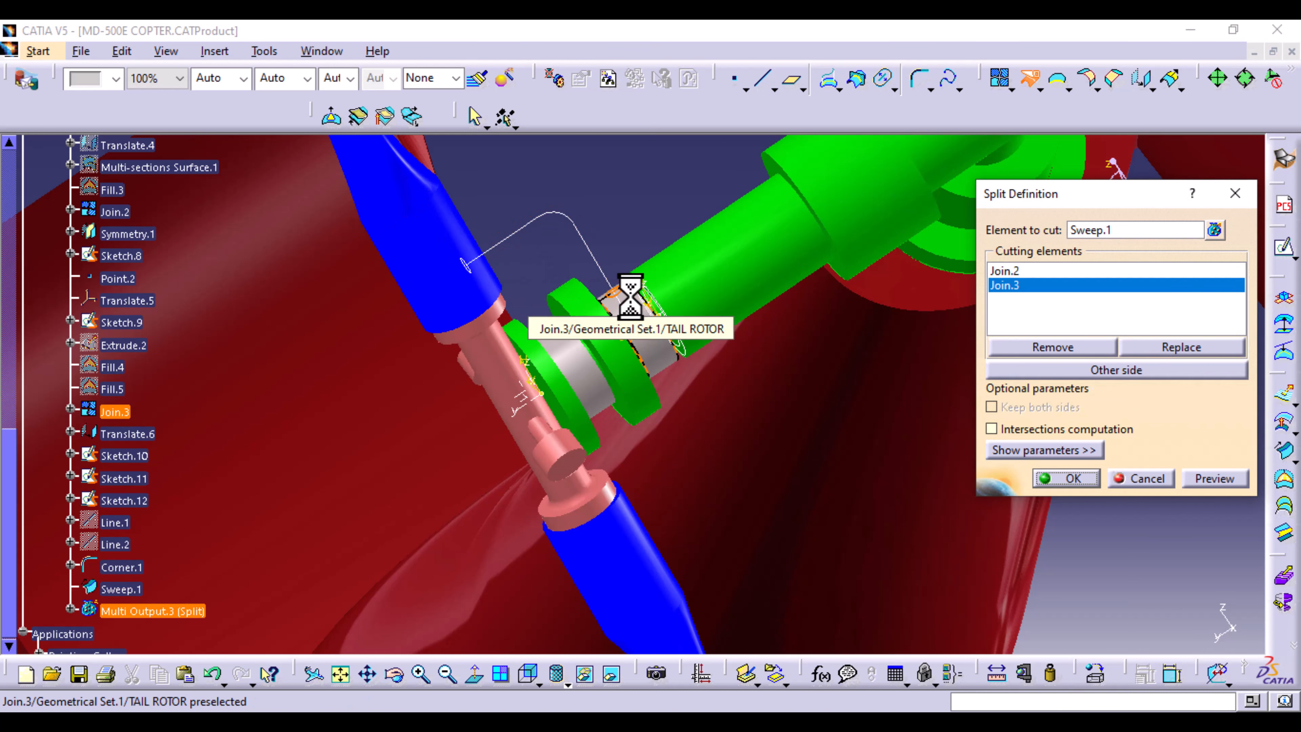
left_click(1154, 371)
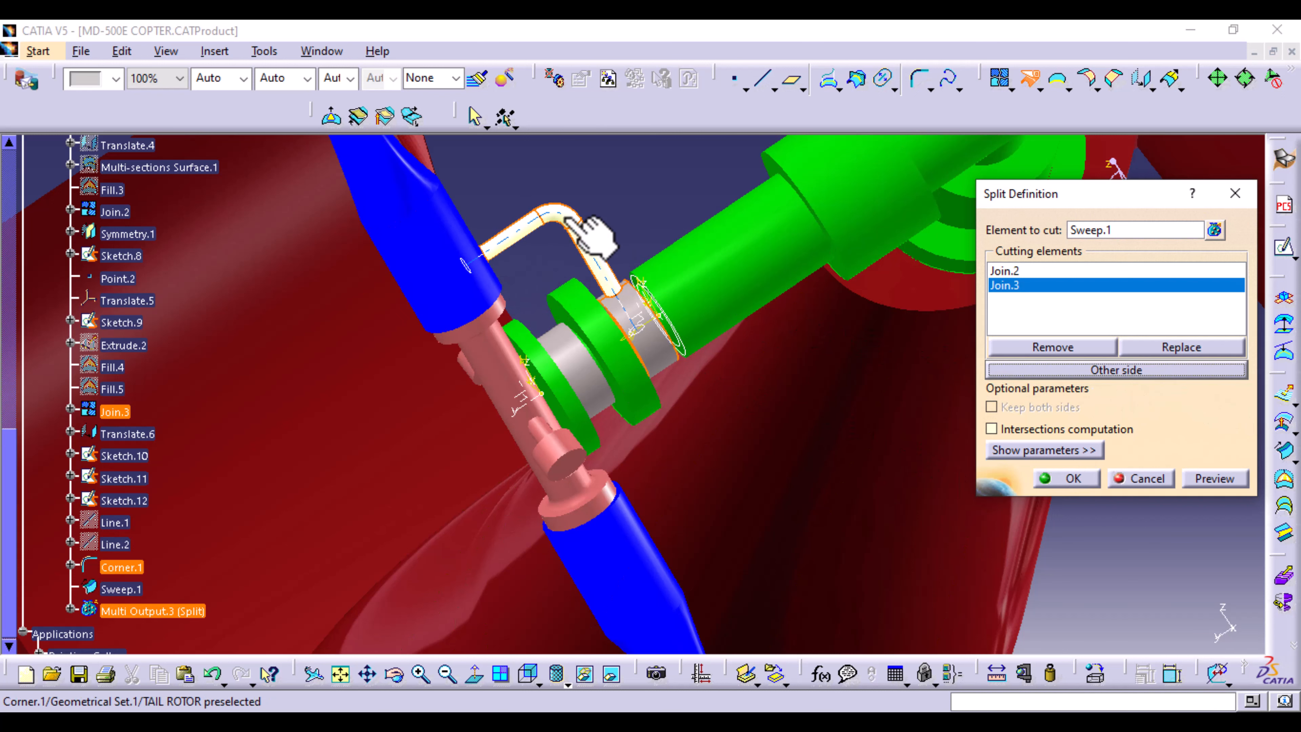
left_click(1079, 481)
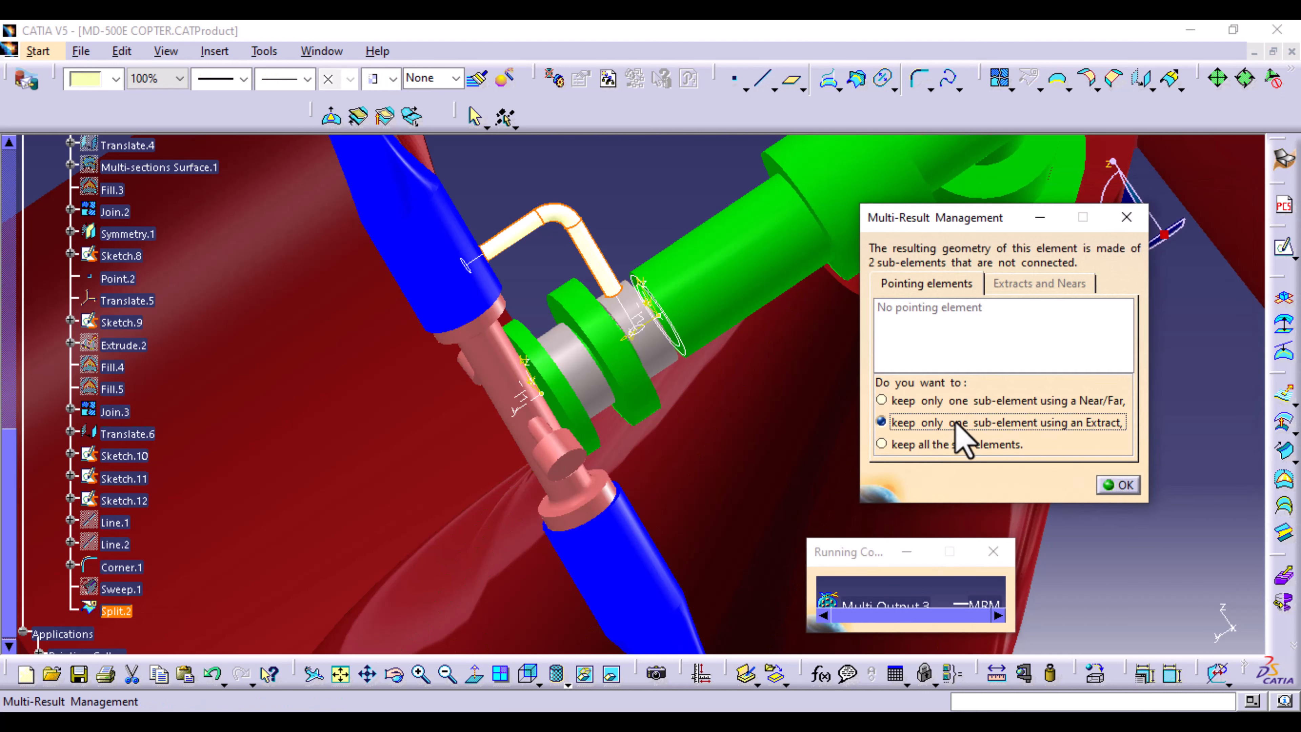
- Keep only one sub-element of the split using an Extract, picking the bent rod's face with point continuity
left_click(1121, 486)
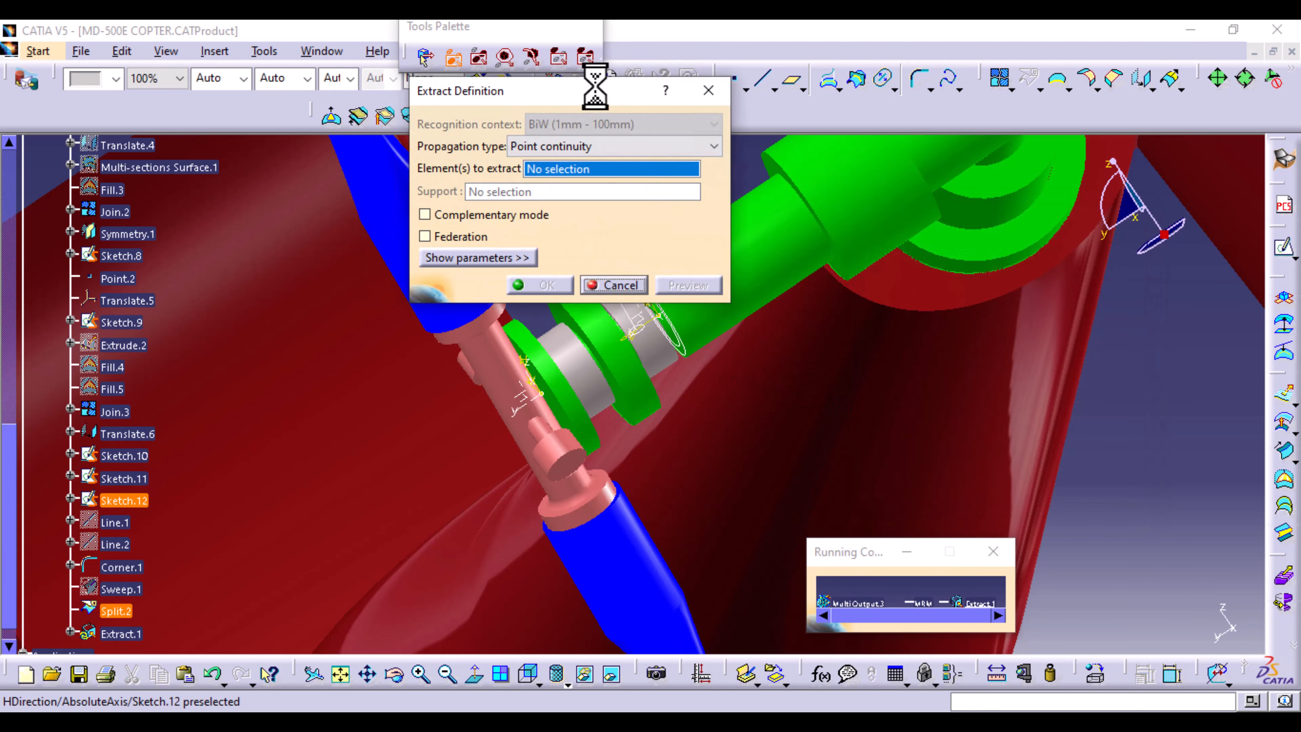
left_click(607, 259)
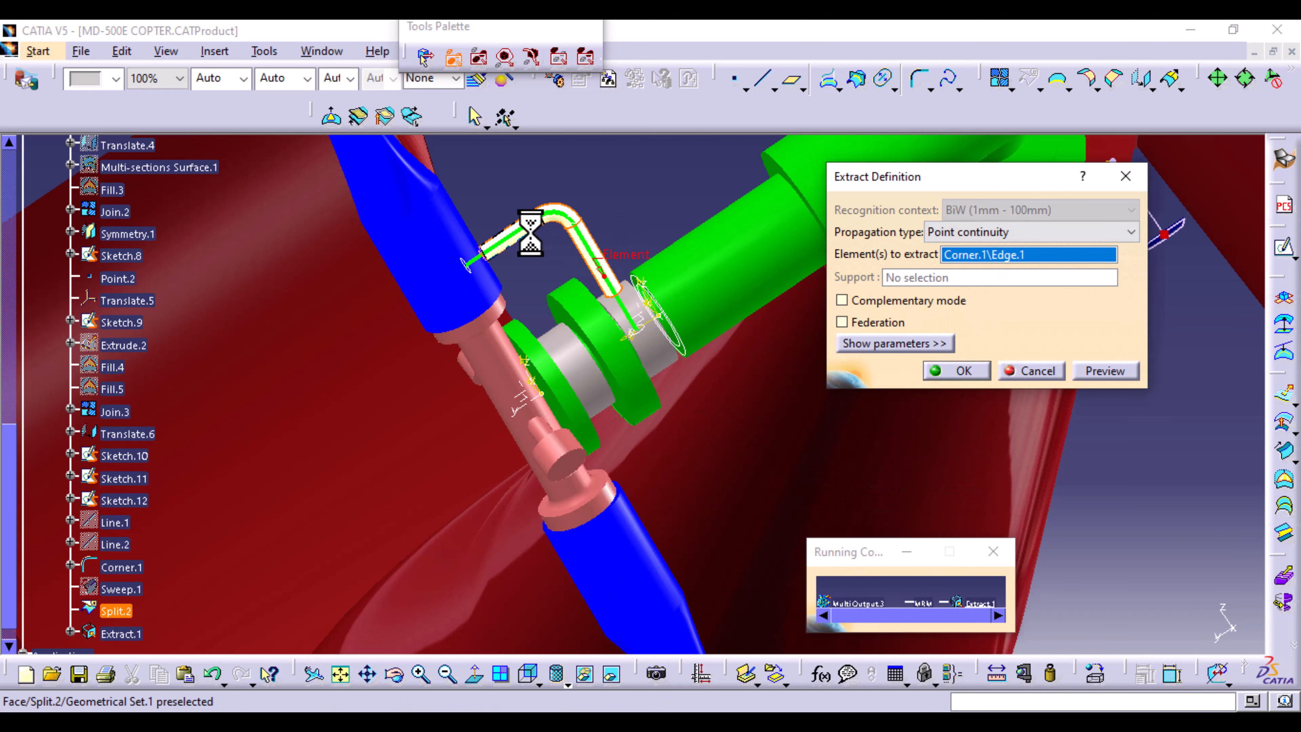
left_click(514, 241)
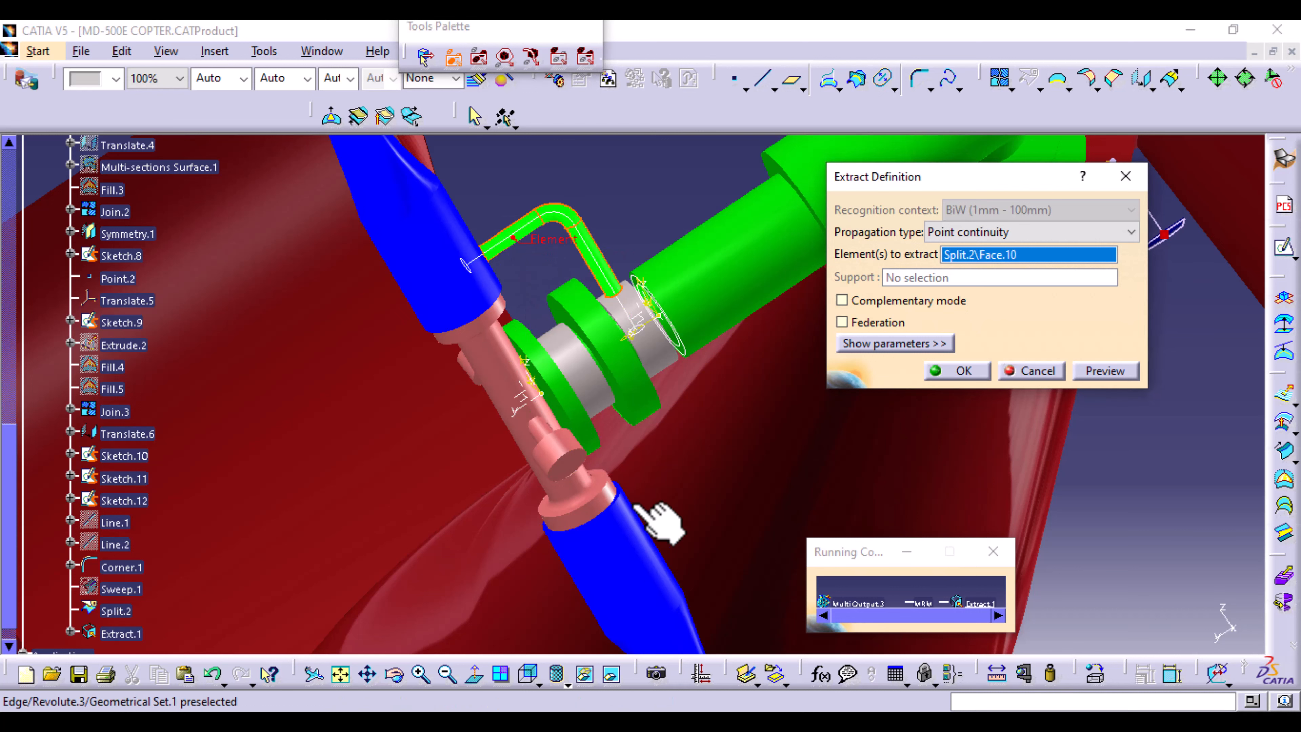
left_click(962, 371)
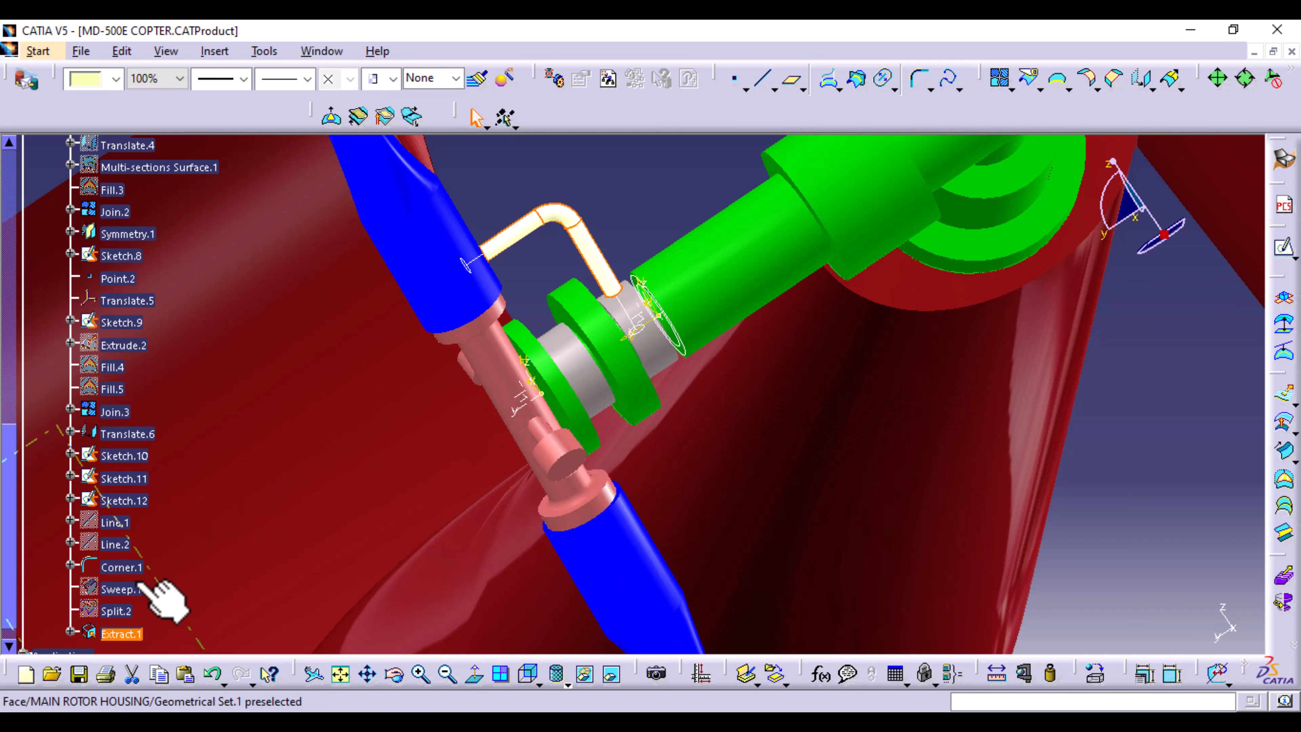
- Colour the extracted bent rod tan
left_click(117, 79)
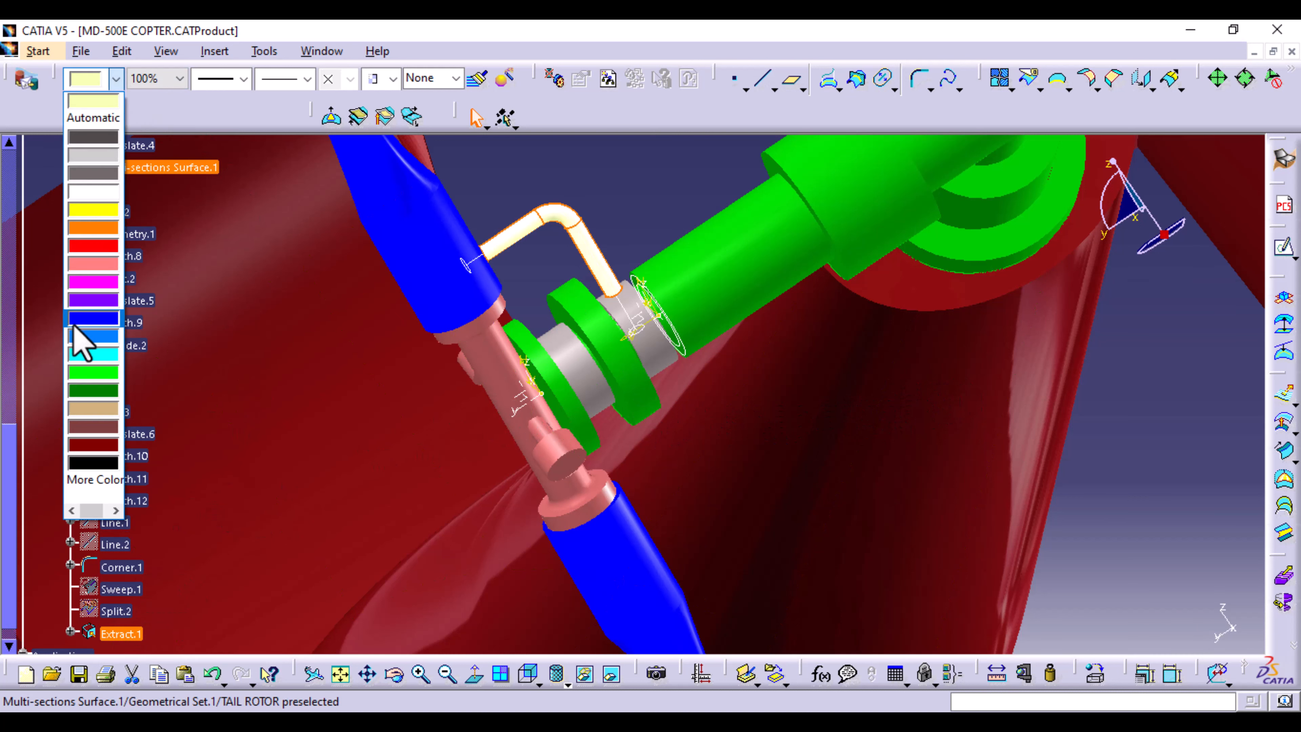
left_click(98, 410)
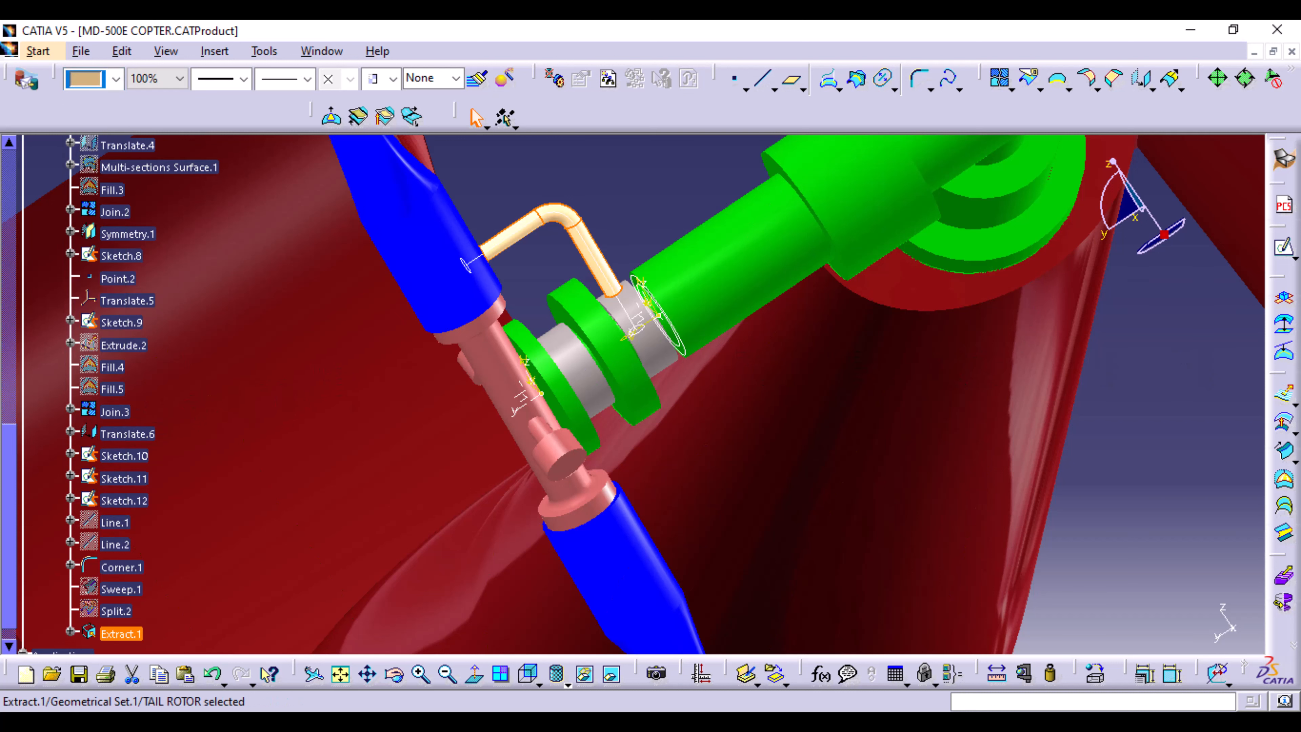
left_click(1178, 436)
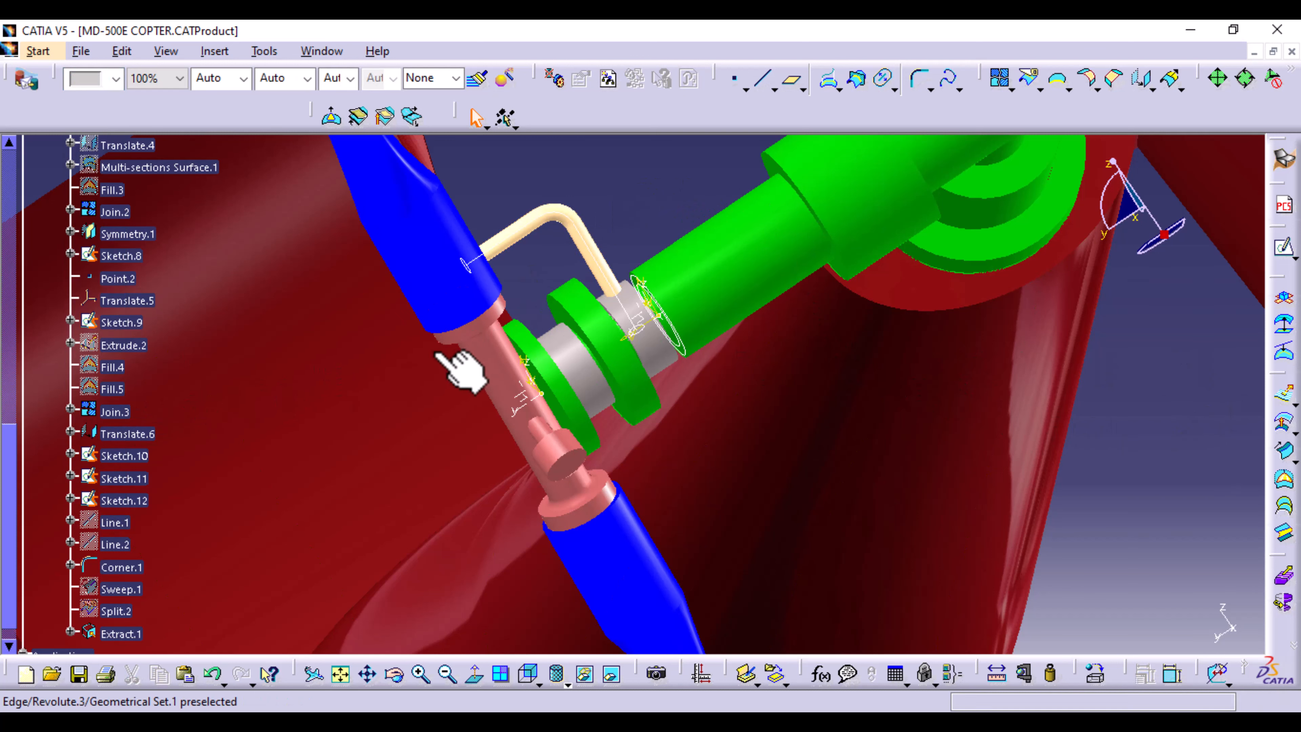
- Hide the rounded corner curve and the construction sketches Sketch.10, Sketch.11 and Sketch.12
left_click(585, 674)
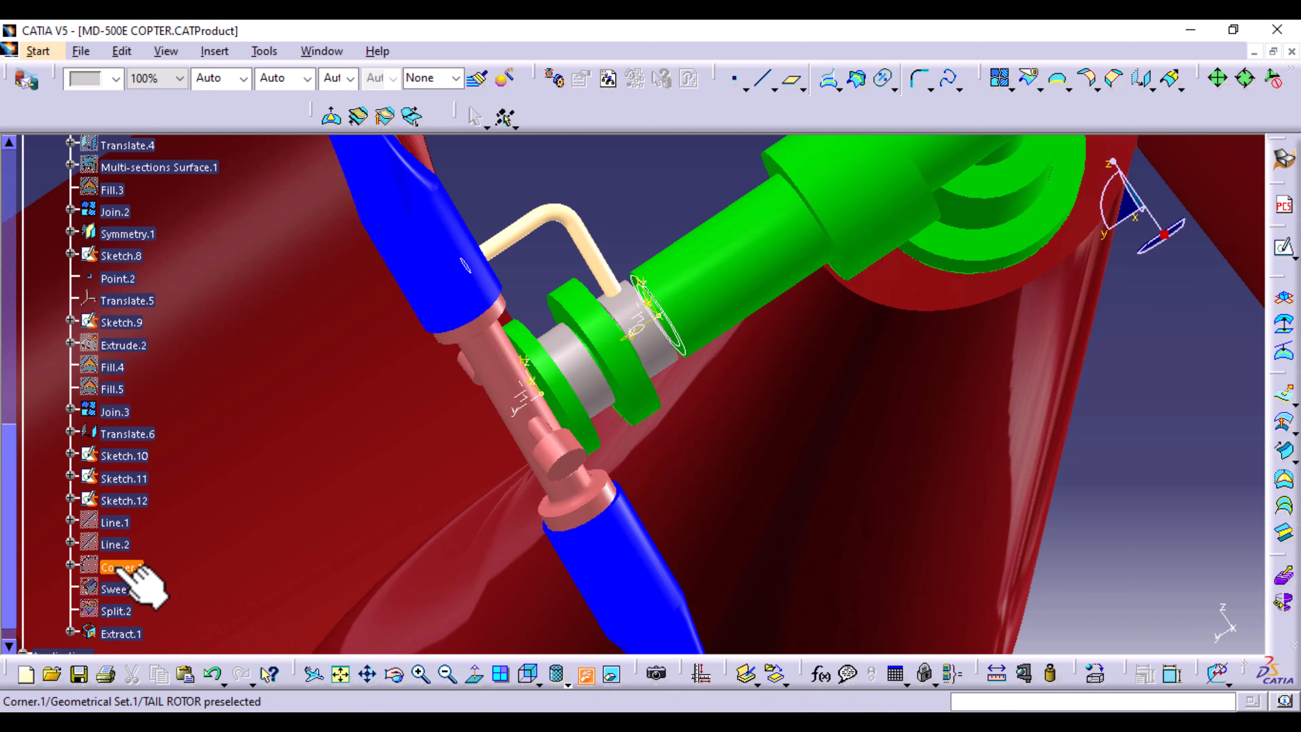
left_click(136, 481)
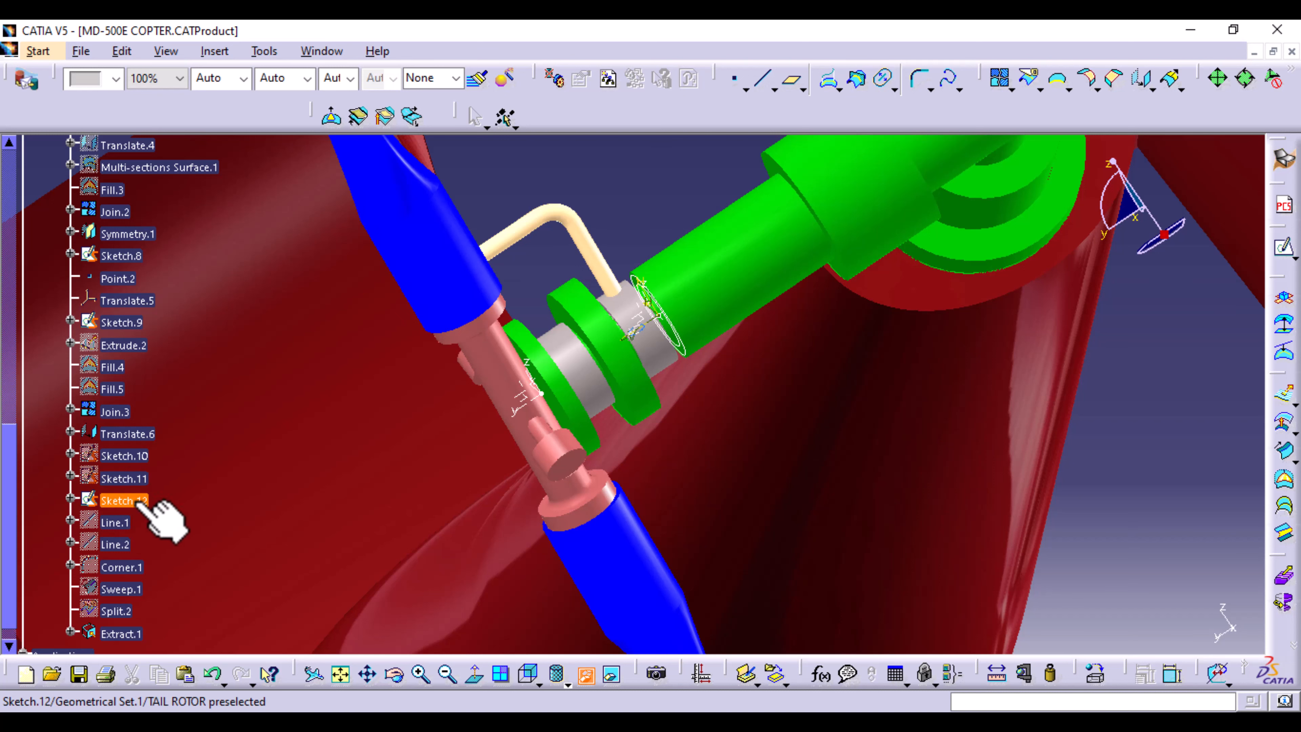
left_click(136, 501)
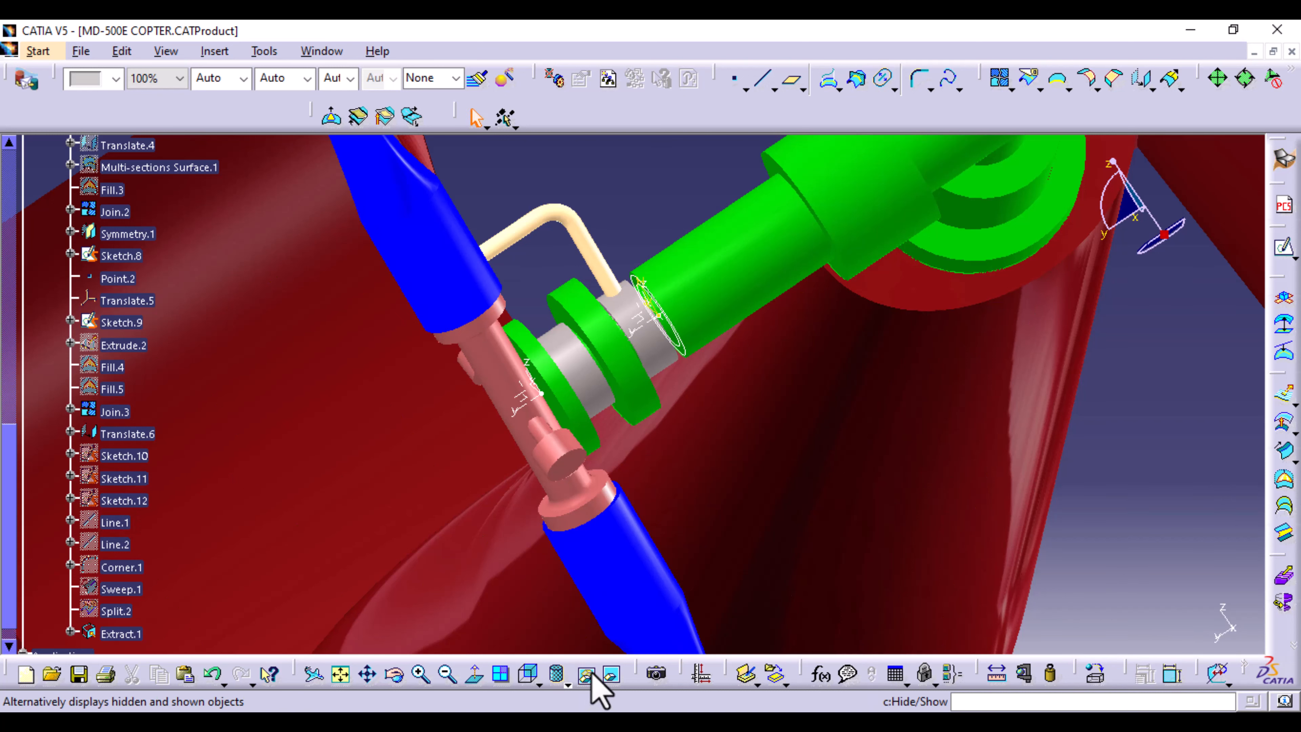
middle_click_drag(1169, 479, 1172, 483)
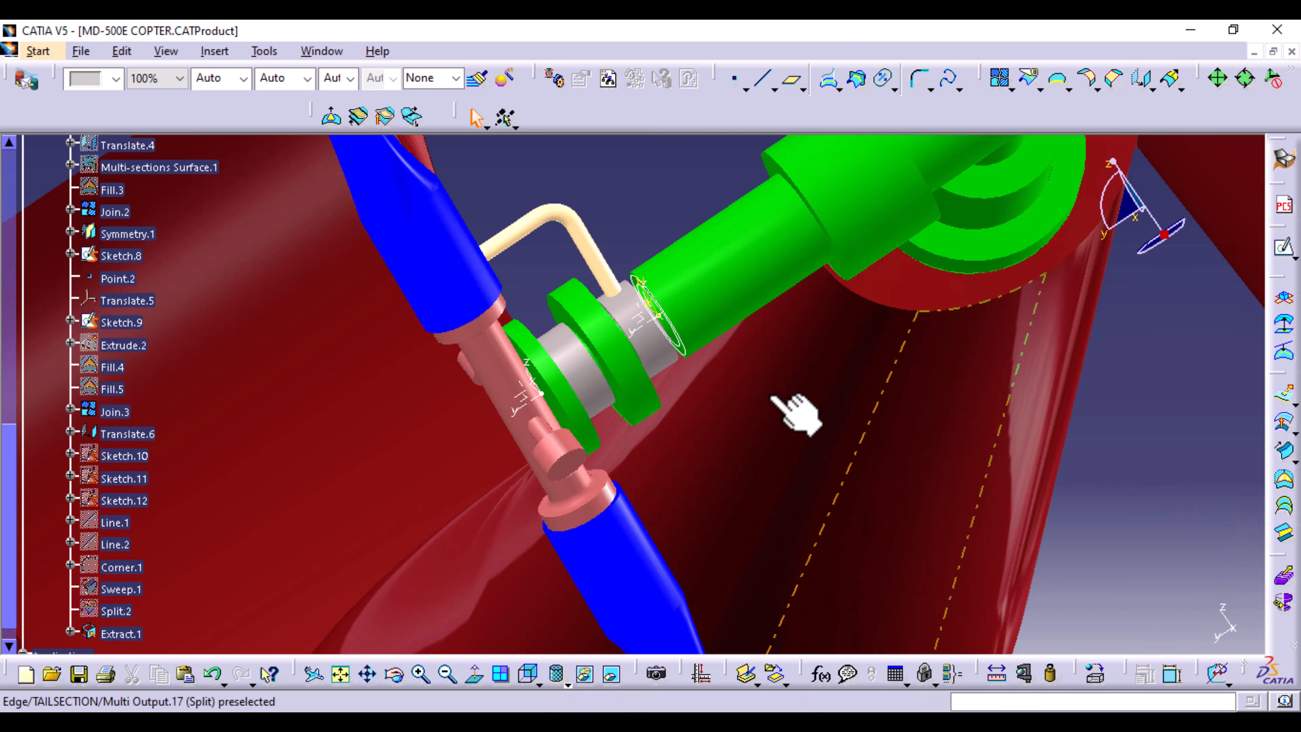
- Set up a surface symmetry of the extracted rod and preview it about a plane of the Translate.5 axis system at the shaft end
middle_click_drag(728, 320, 764, 287, "ctrl")
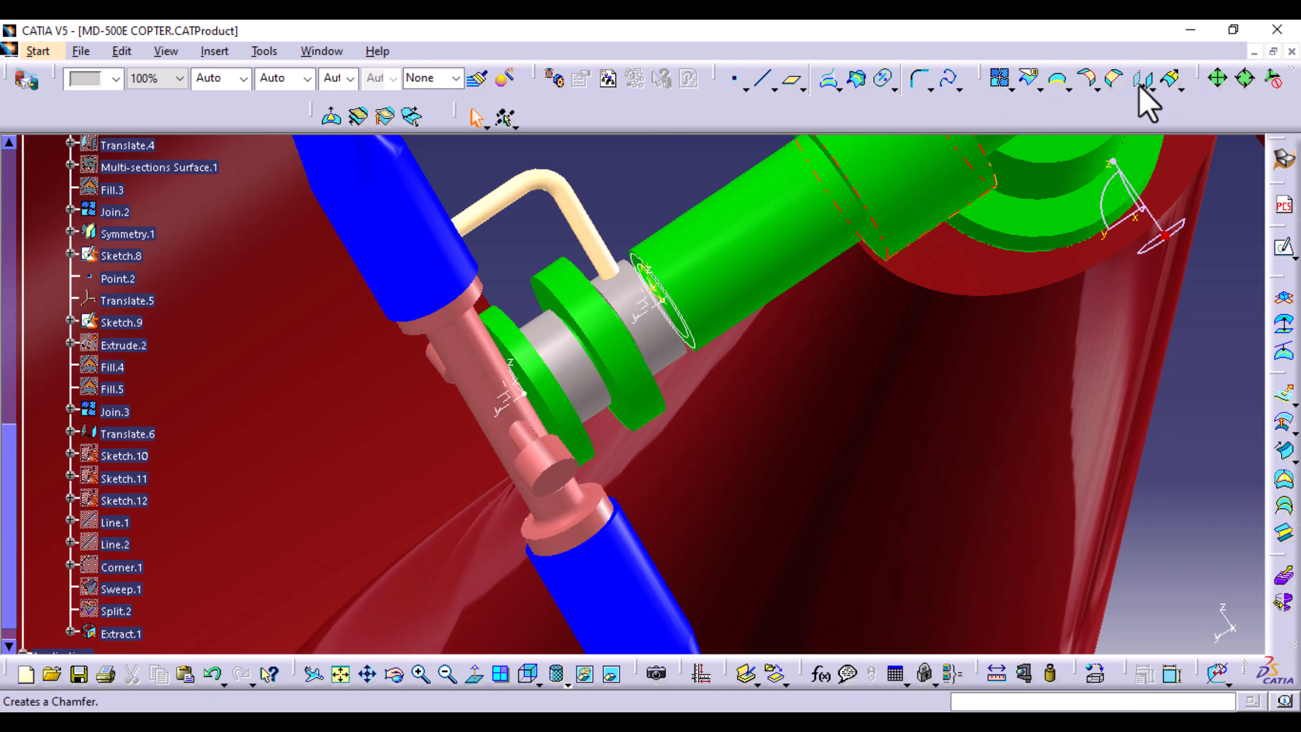
left_click(1152, 89)
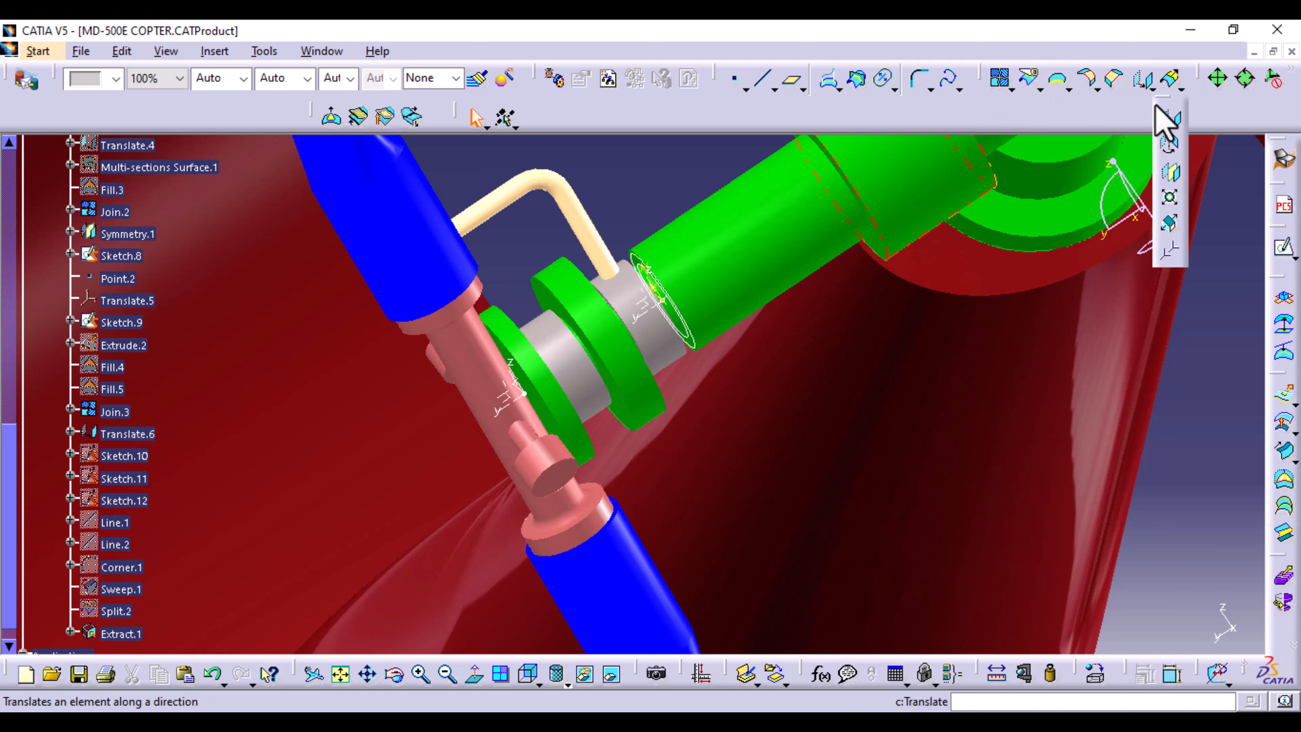
left_click(1171, 173)
left_click(498, 200)
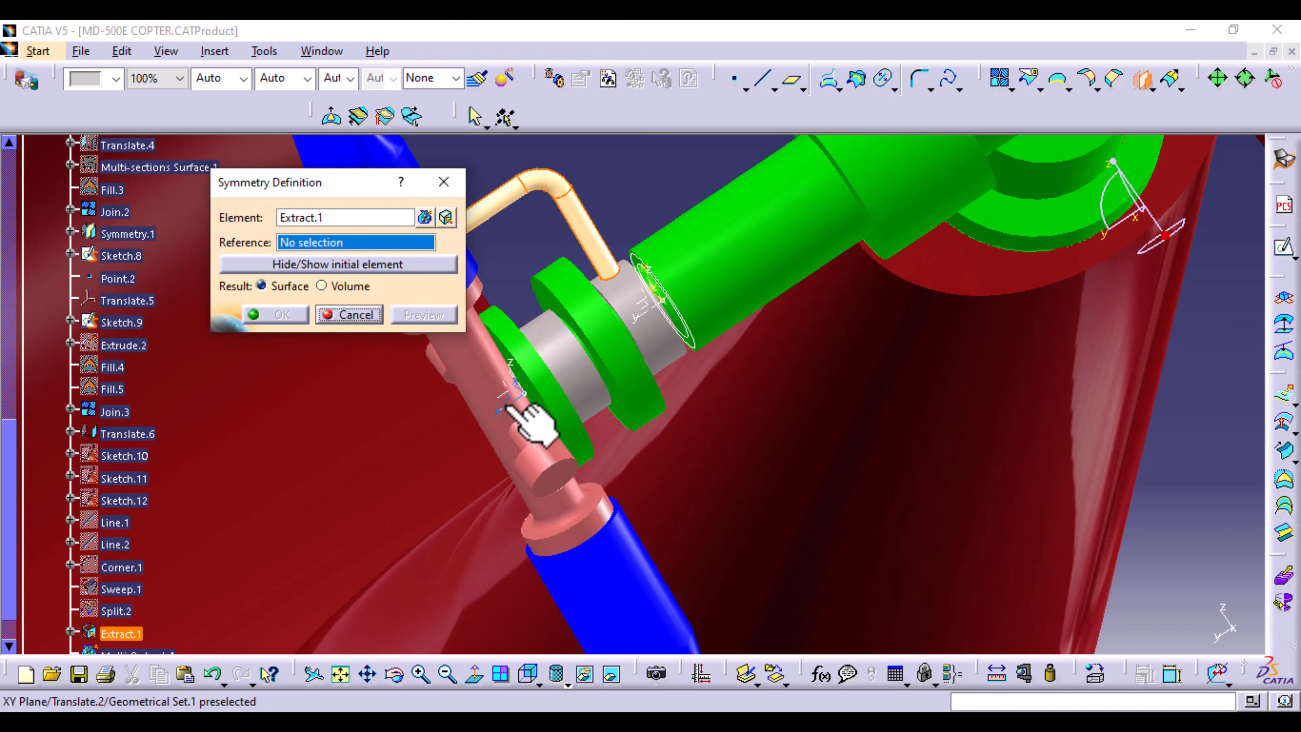
middle_click_drag(536, 451, 536, 413, "ctrl")
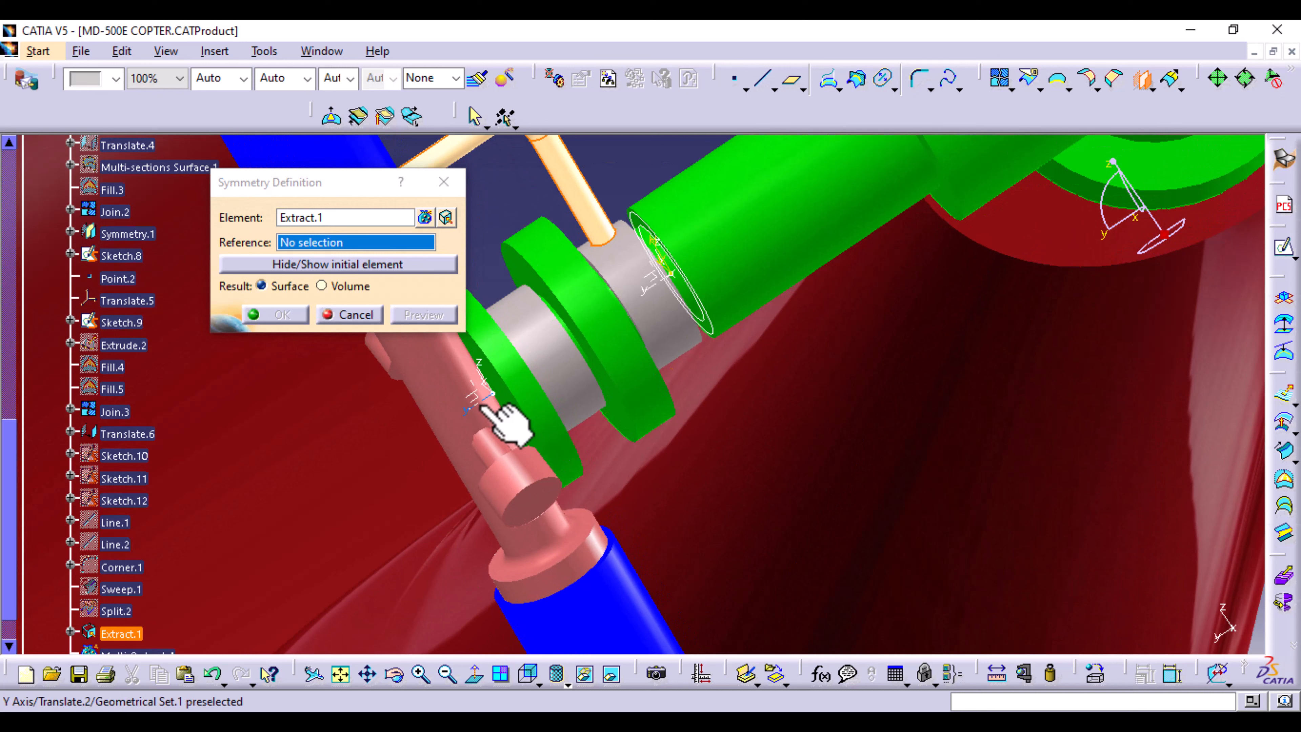
left_click(650, 276)
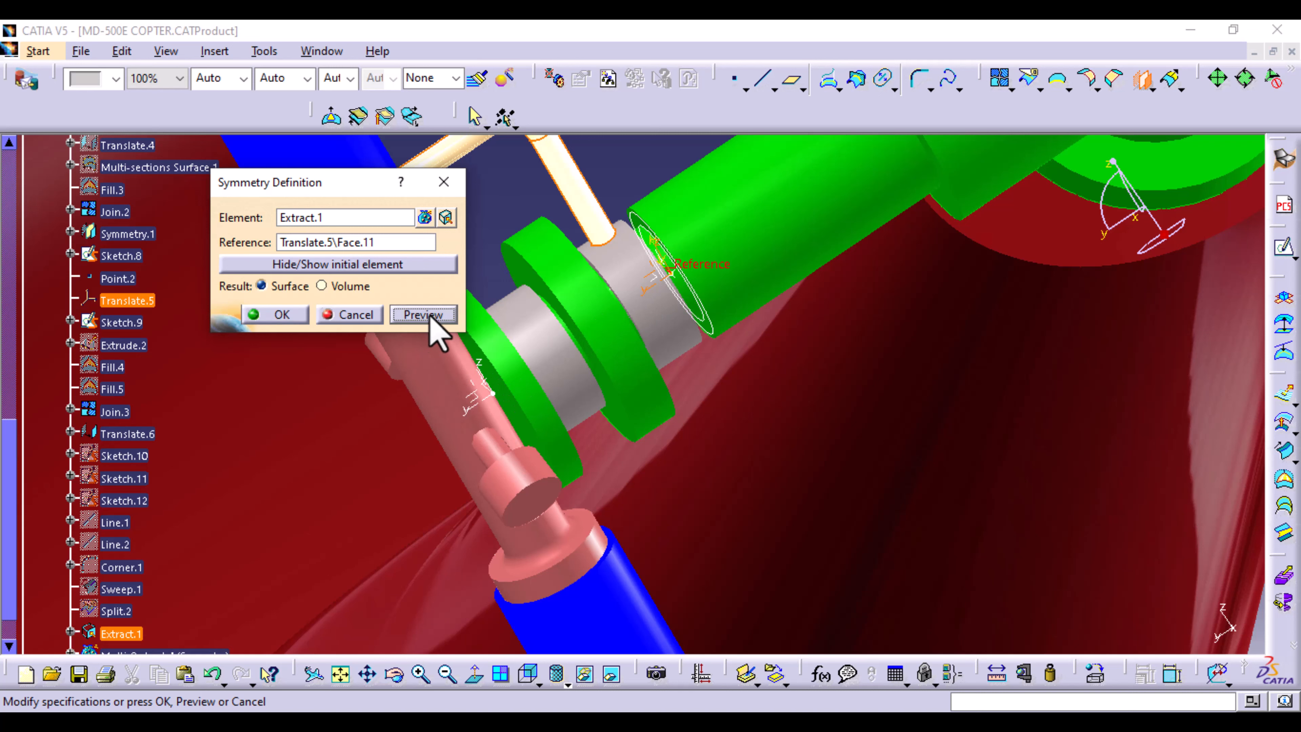
middle_click_drag(770, 314, 770, 490, "ctrl")
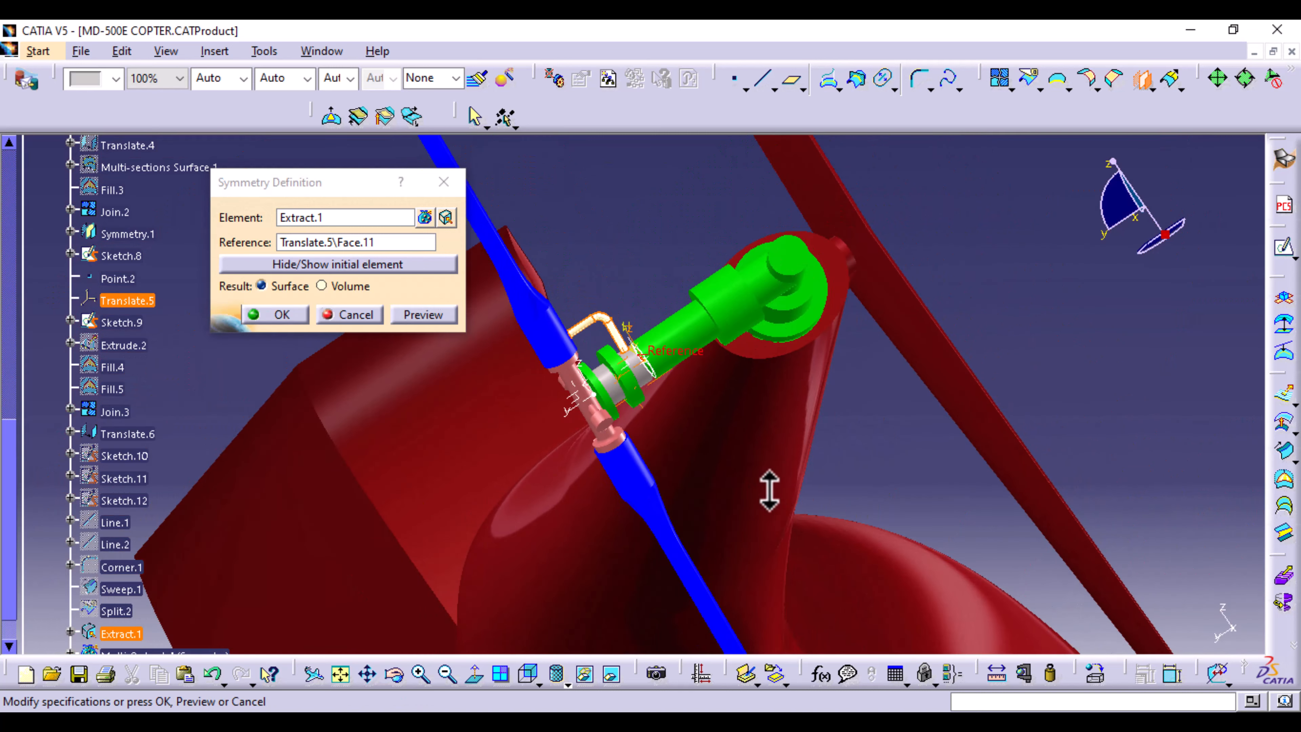
middle_click_drag(481, 421, 852, 438, "ctrl")
middle_click_drag(765, 513, 929, 419, "ctrl")
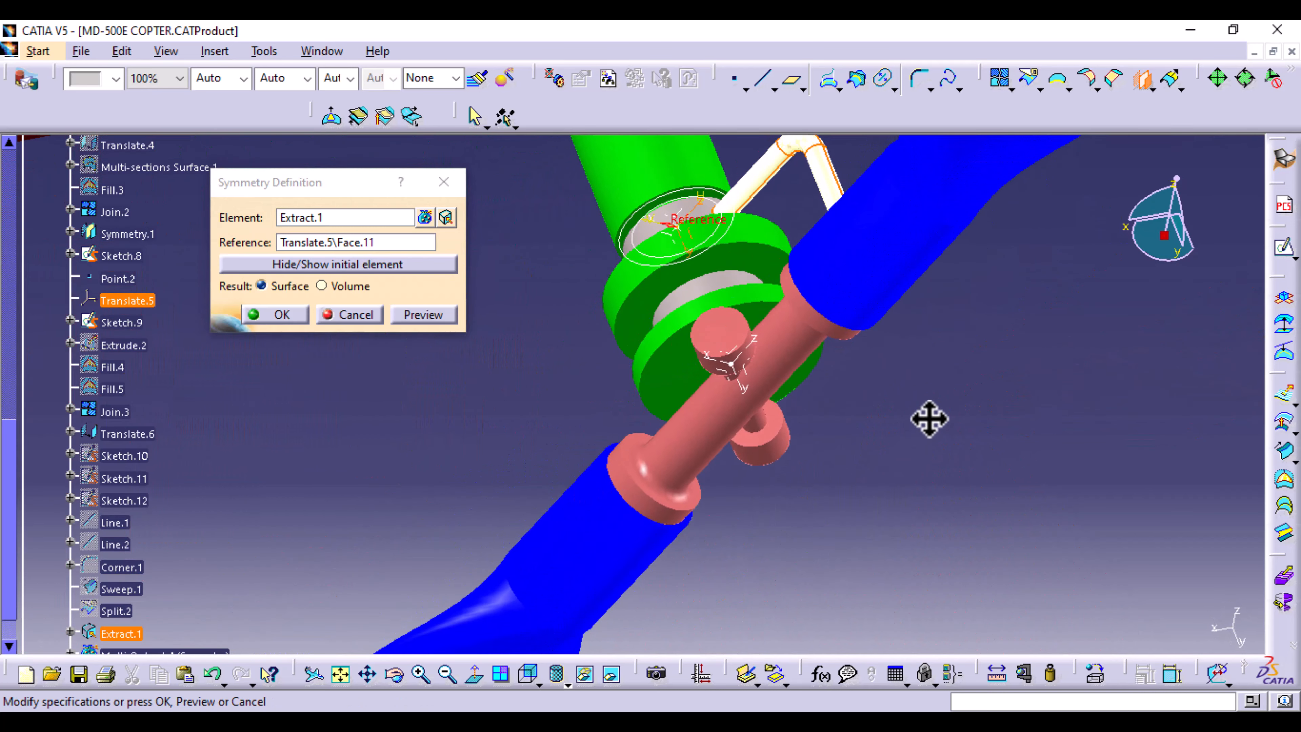
- Replace the symmetry reference with a plane of the hub's Translate.2 axis system and create the mirrored rod for the opposite blade
left_click(403, 243)
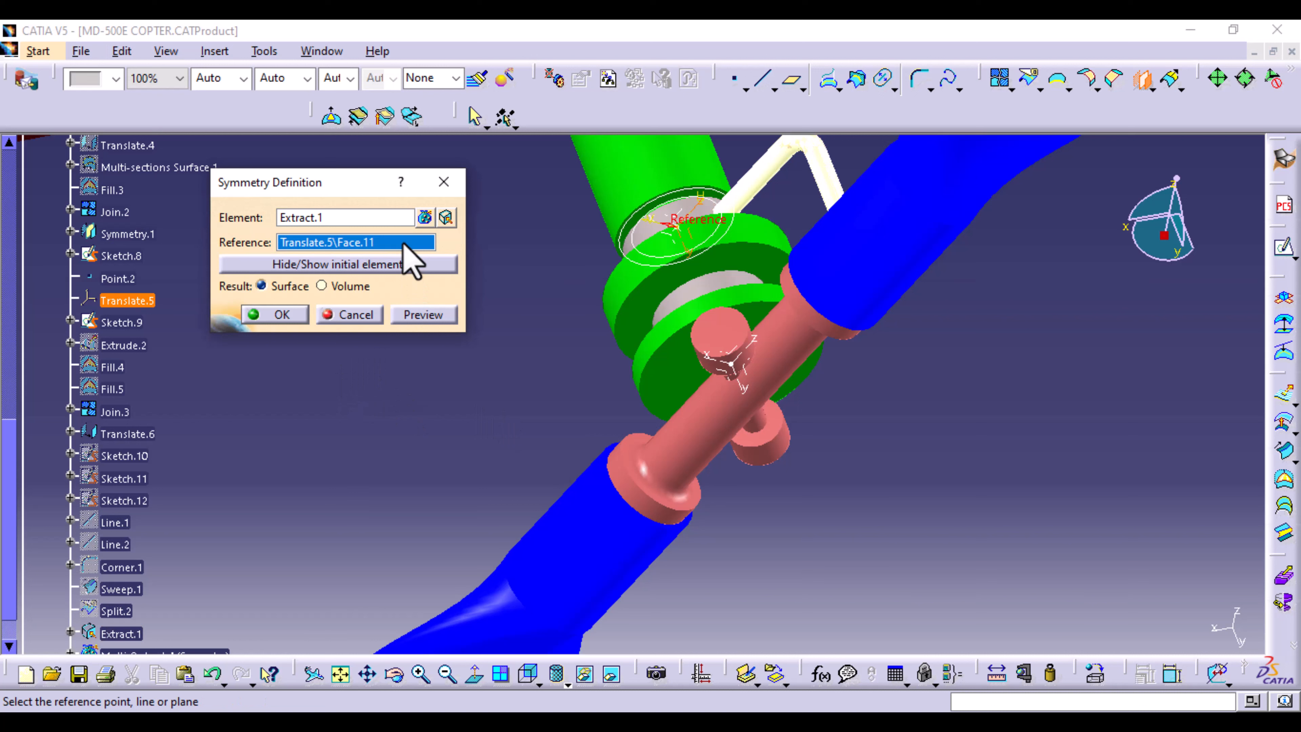
left_click(719, 371)
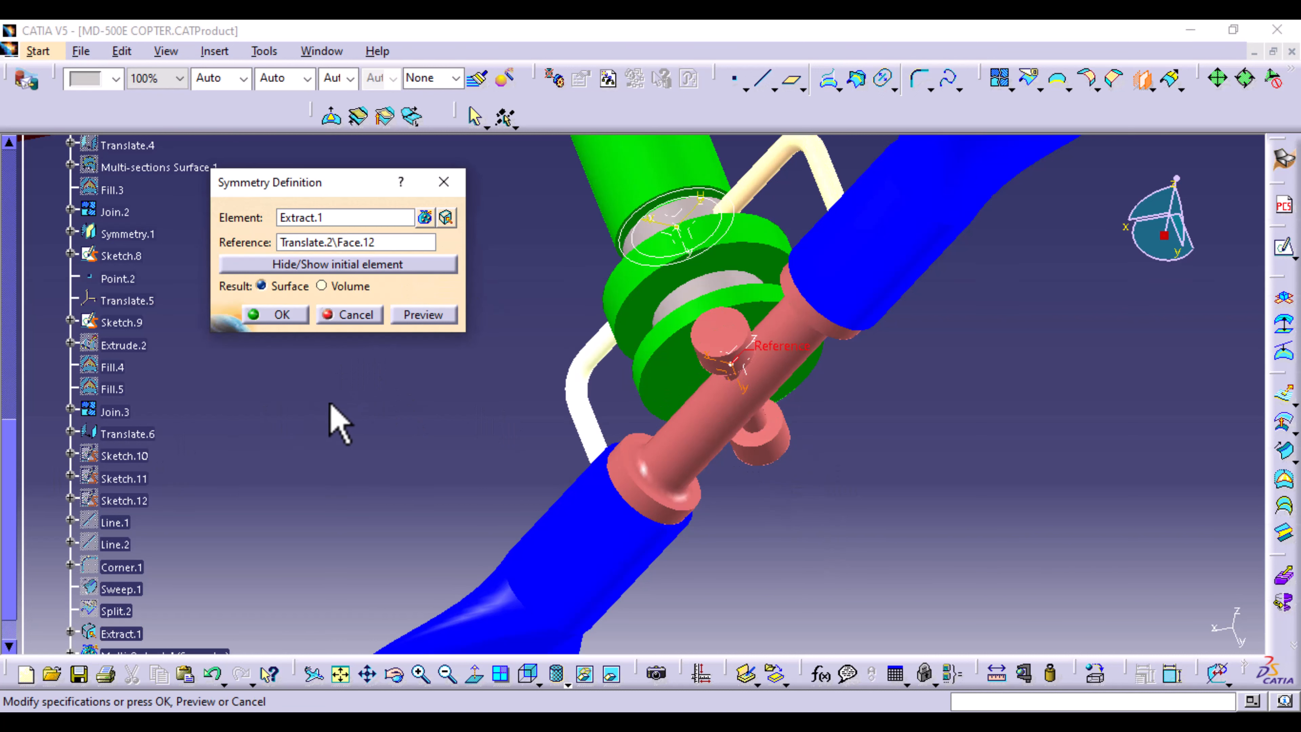
middle_click_drag(511, 450, 290, 679)
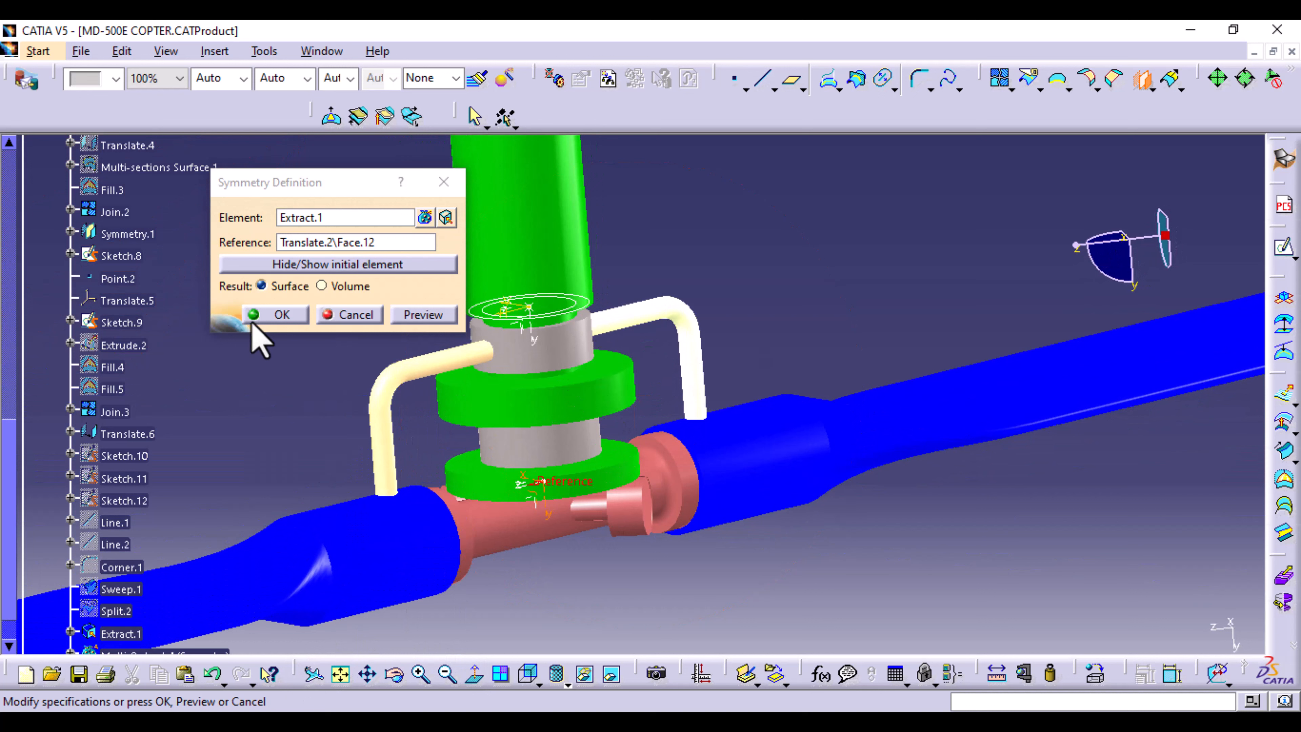
left_click(277, 314)
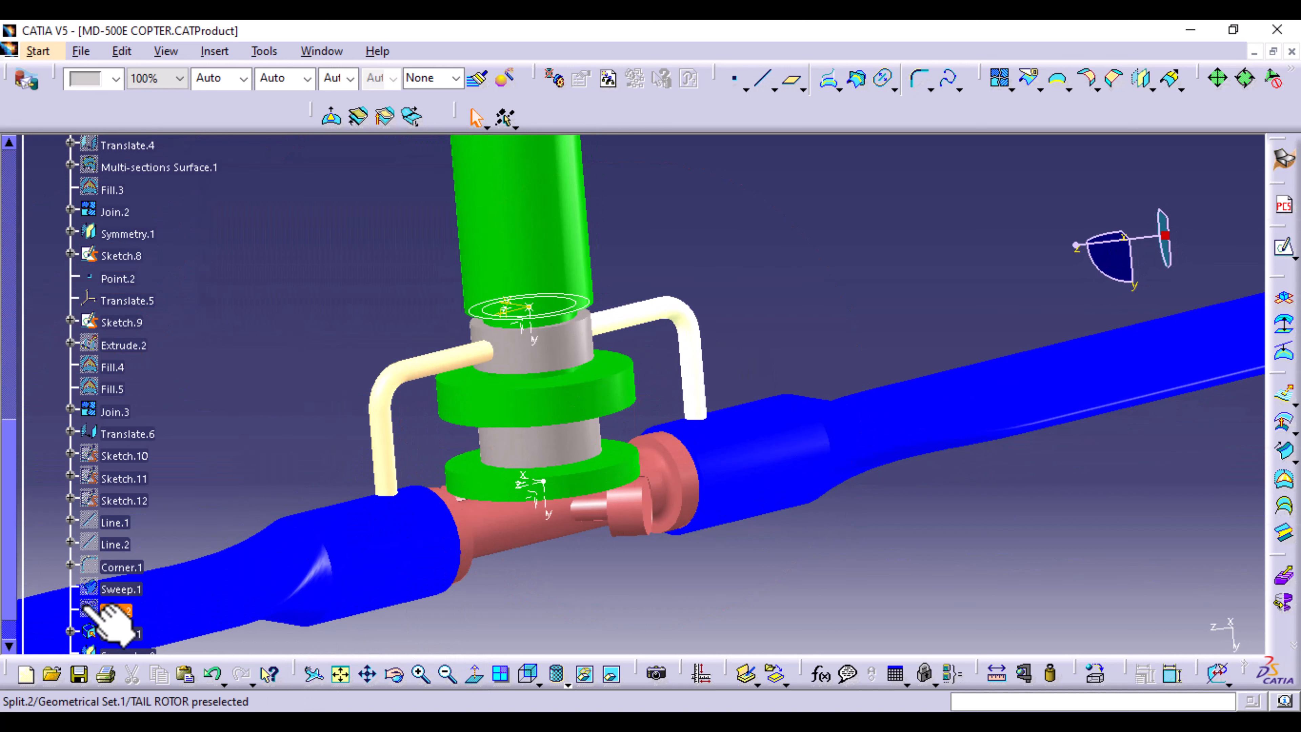
- Split the grey collar Join.3 at the shaft end, using the mirrored rod Symmetry.2 and the extracted rod Extract.1 as cutting elements
scroll(128, 589, "down", 3)
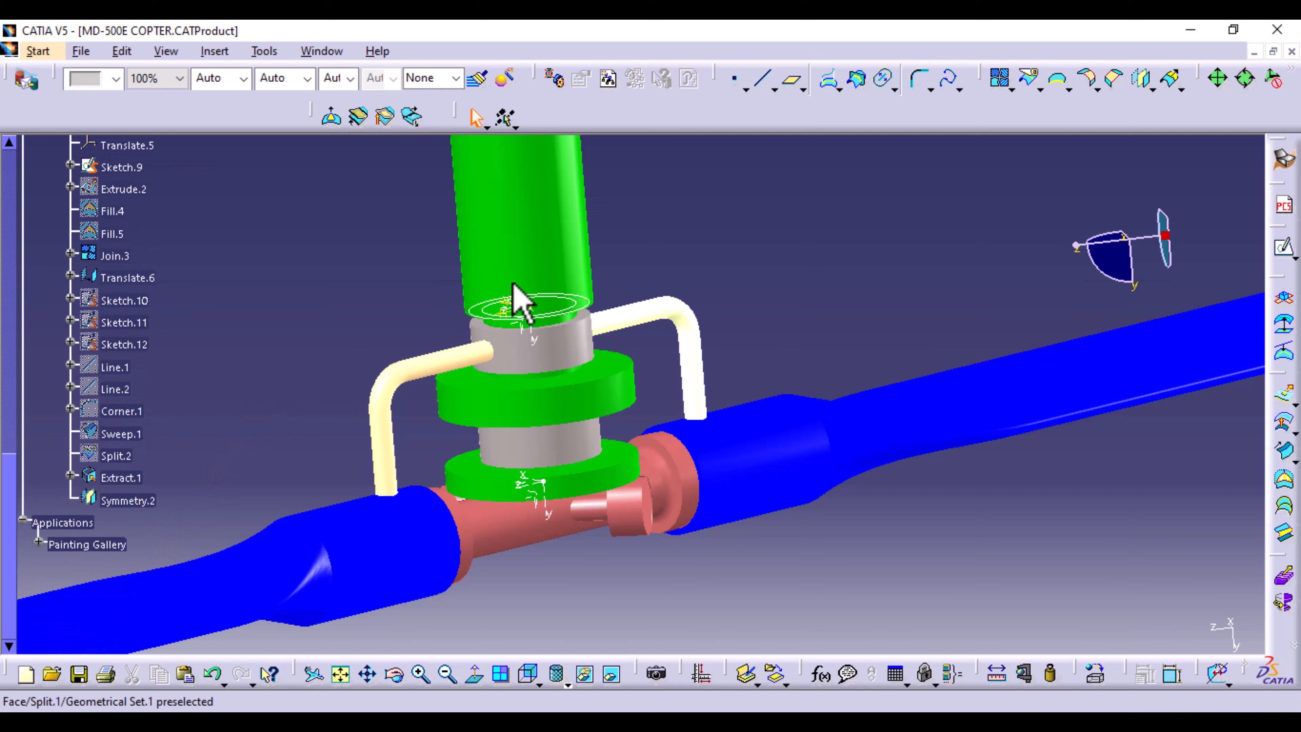
middle_click_drag(774, 354, 525, 349)
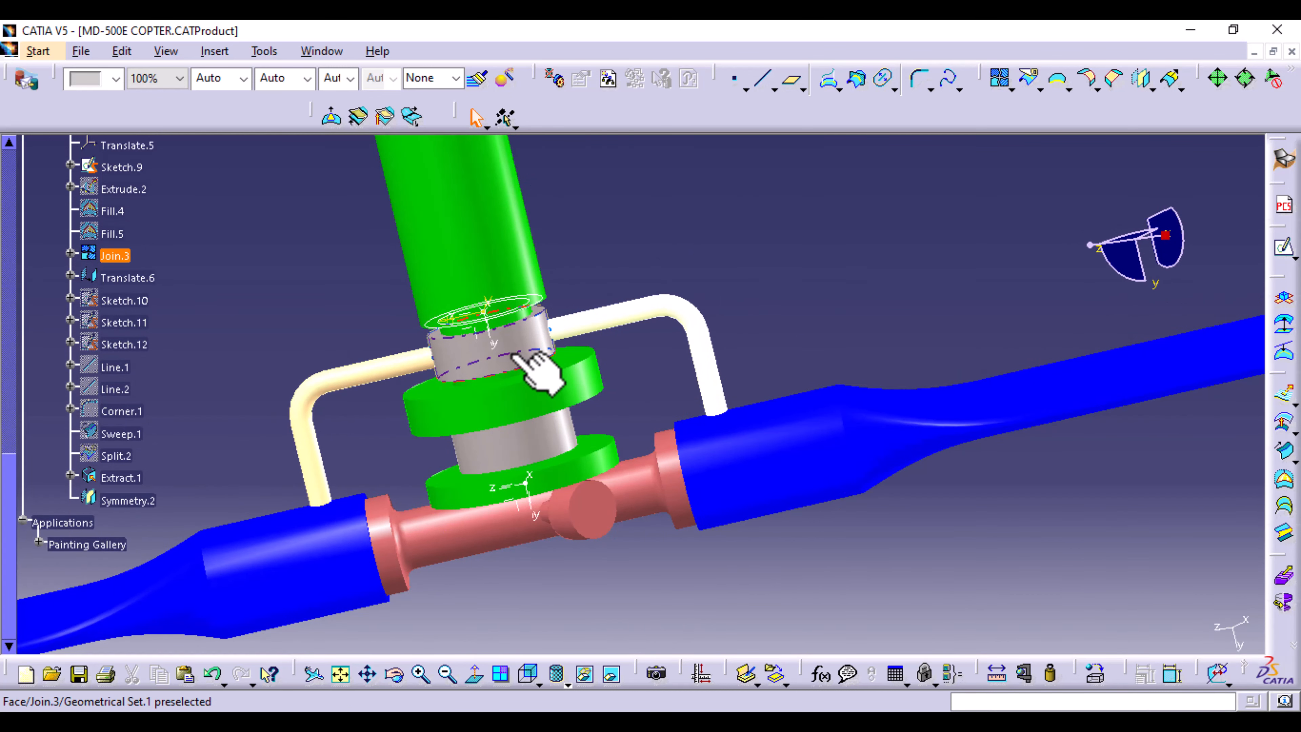
left_click(1027, 81)
left_click(522, 348)
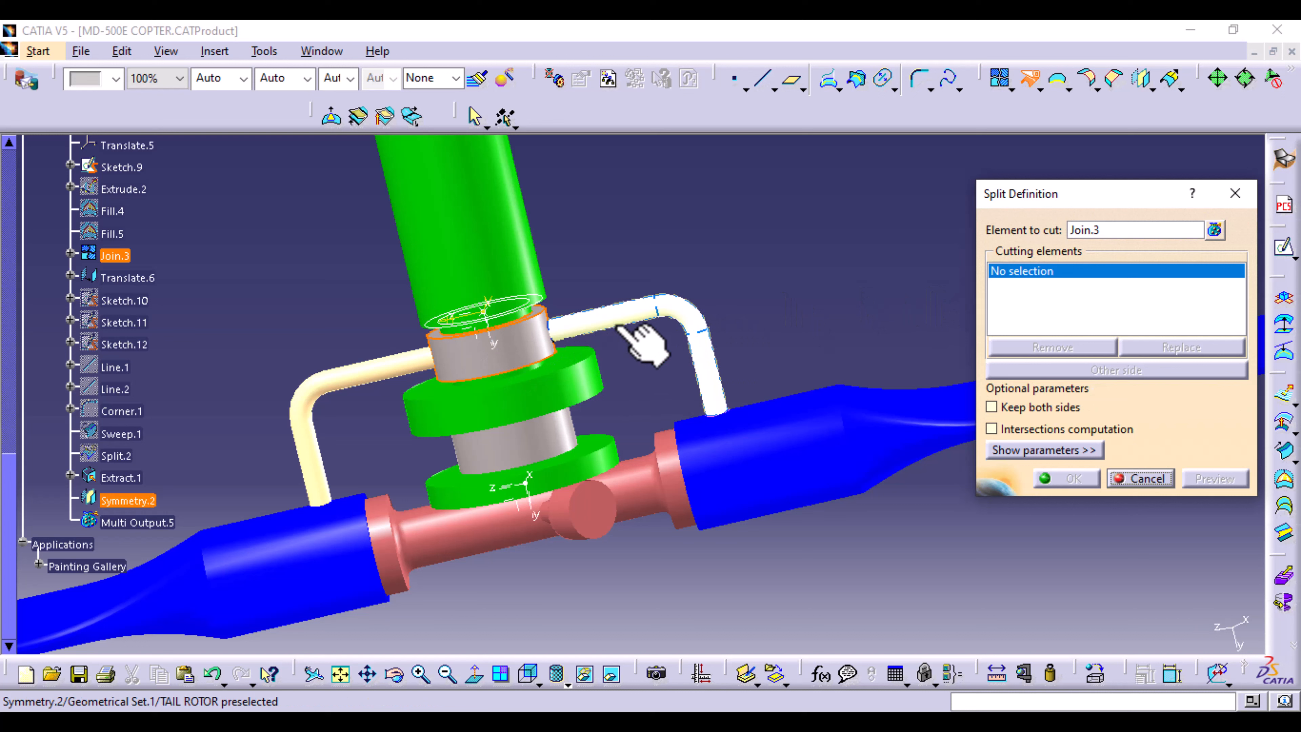
left_click(597, 324)
left_click(384, 372)
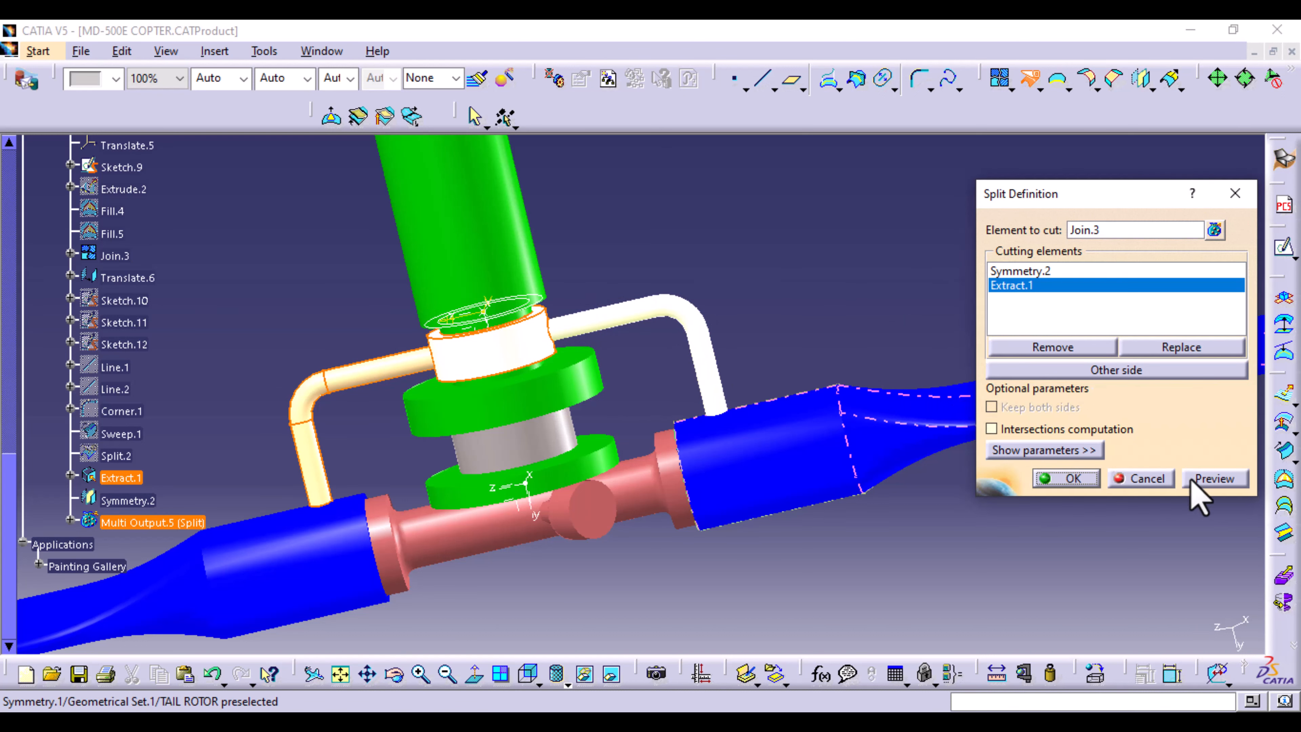
left_click(1068, 479)
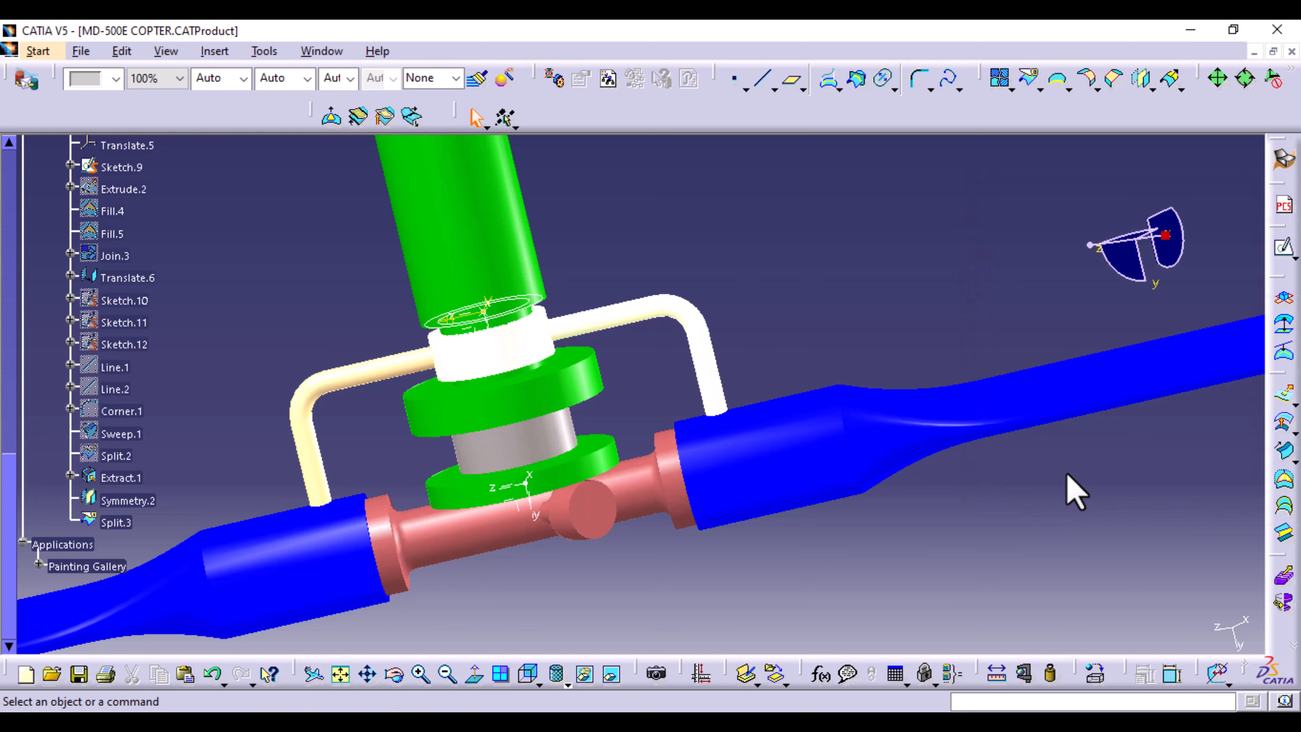
- Join the extracted rod, the split collar and the mirrored rod into one surface with a 0.001 mm merging distance
left_click(999, 78)
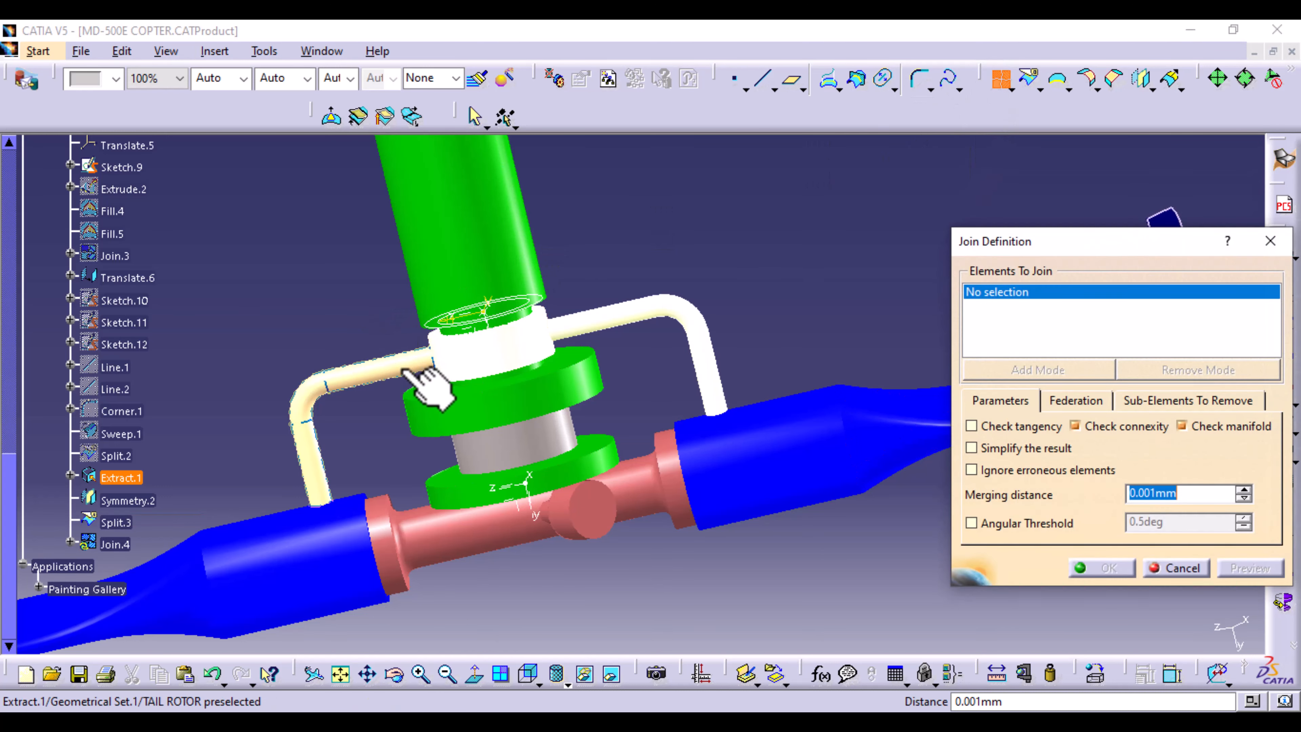
left_click(430, 369)
left_click(494, 363)
left_click(633, 330)
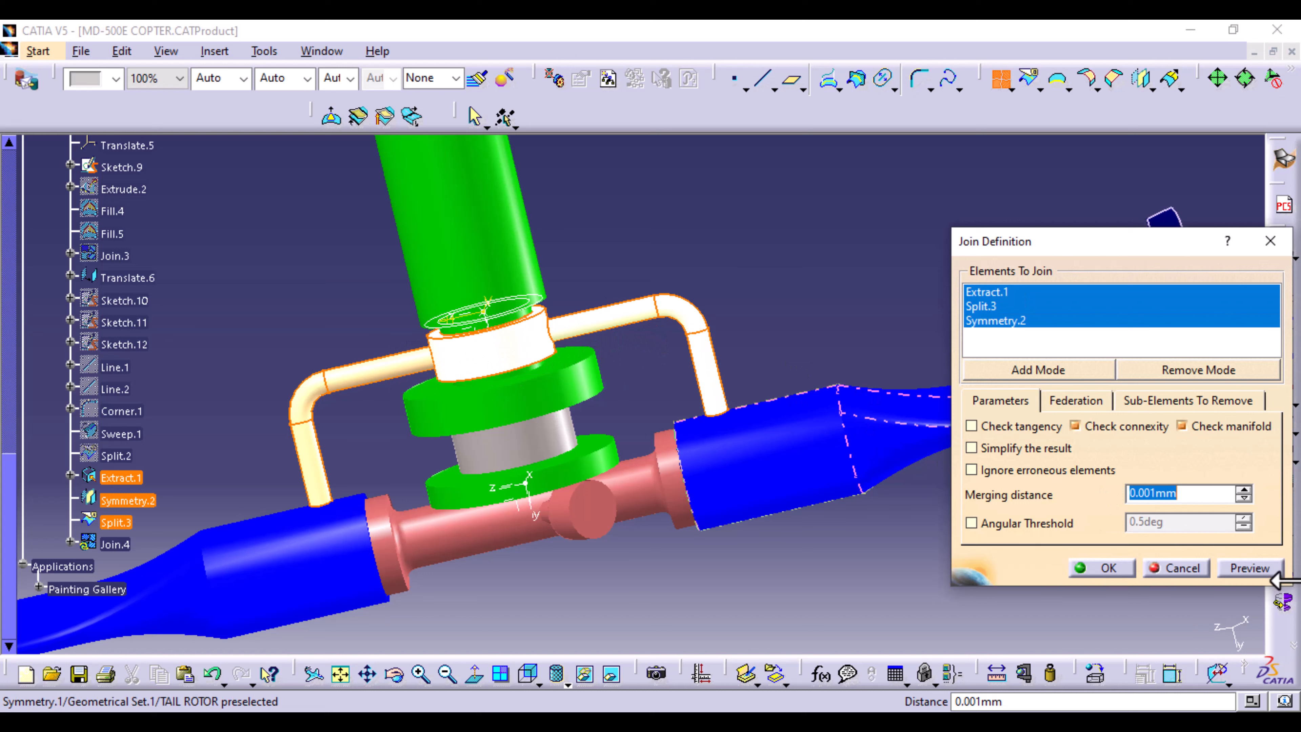
left_click(1249, 568)
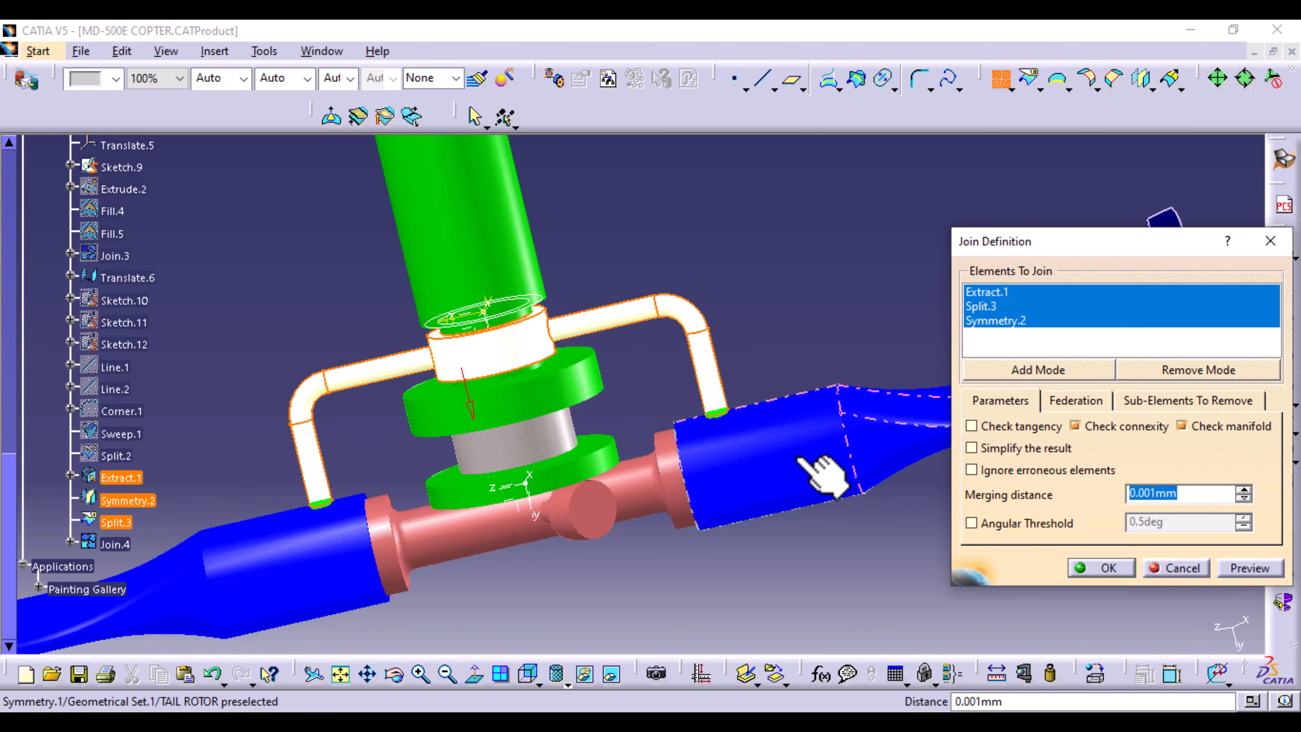
left_click(1101, 567)
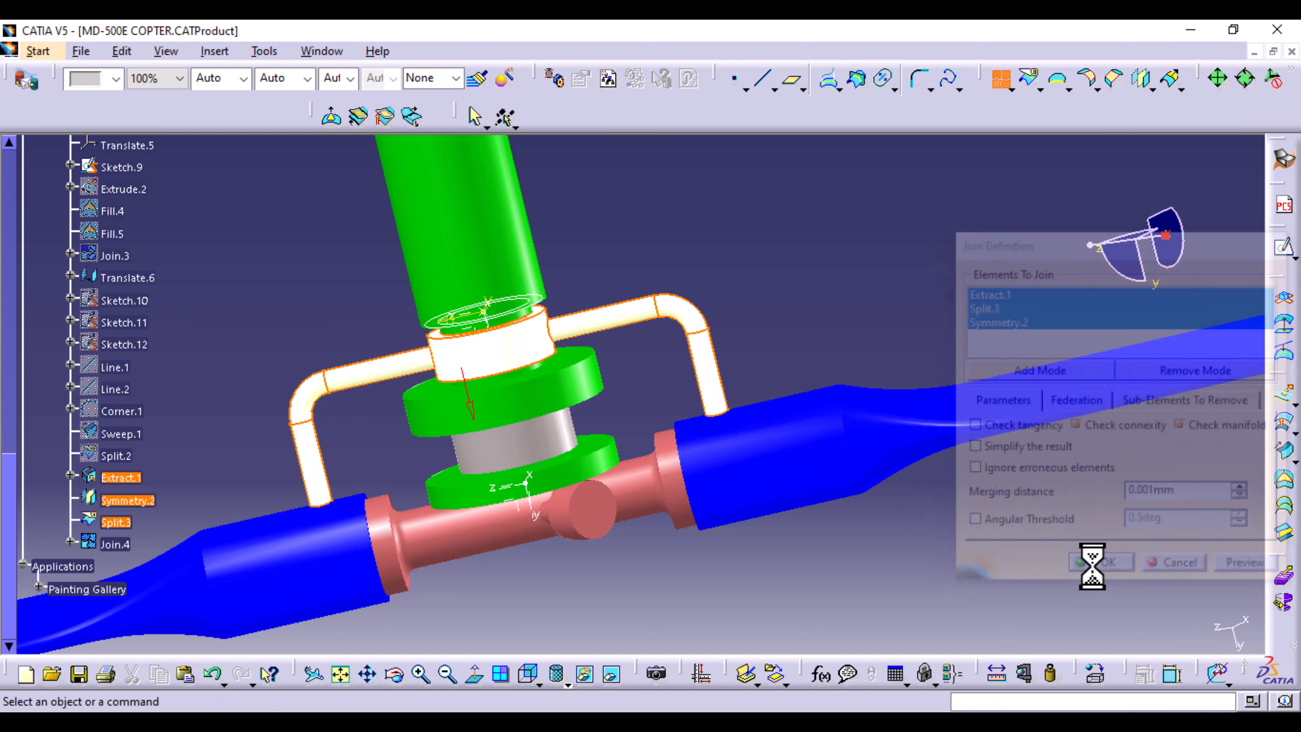
- Colour the joined rods and collar, Join.4, grey
left_click(111, 545)
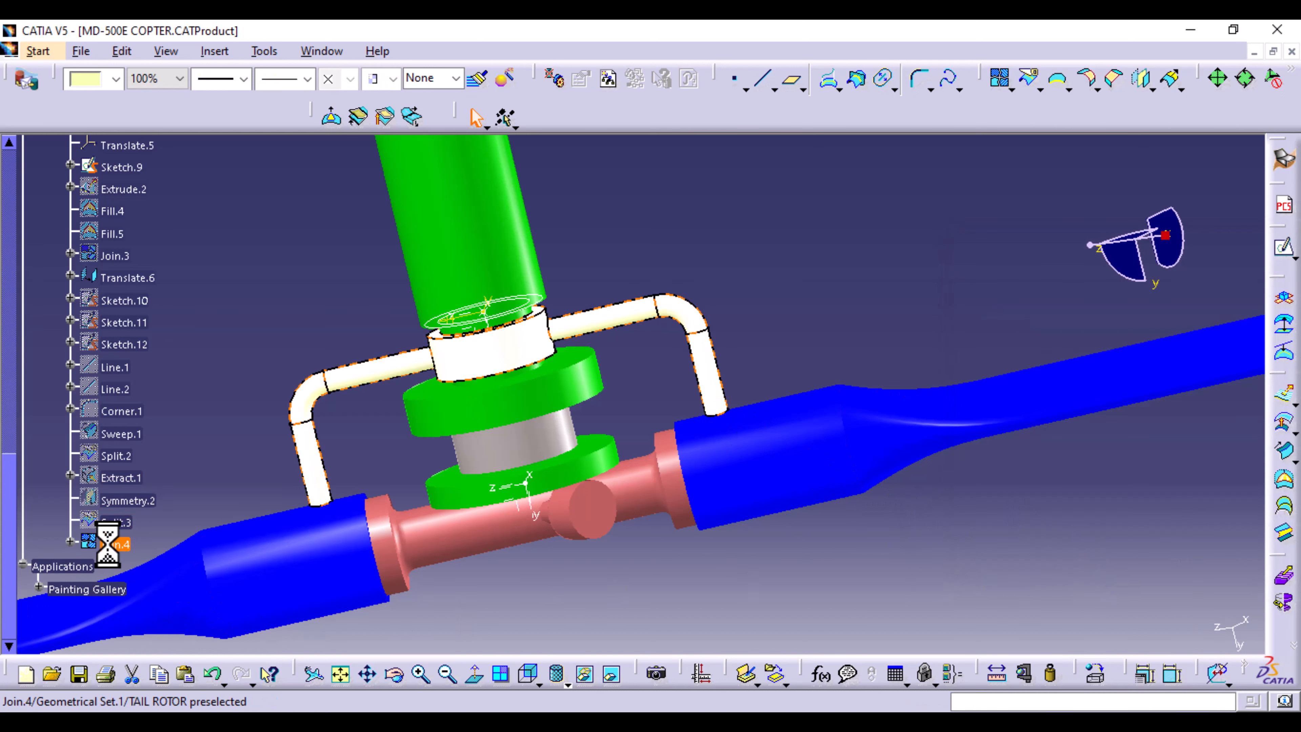
left_click(115, 80)
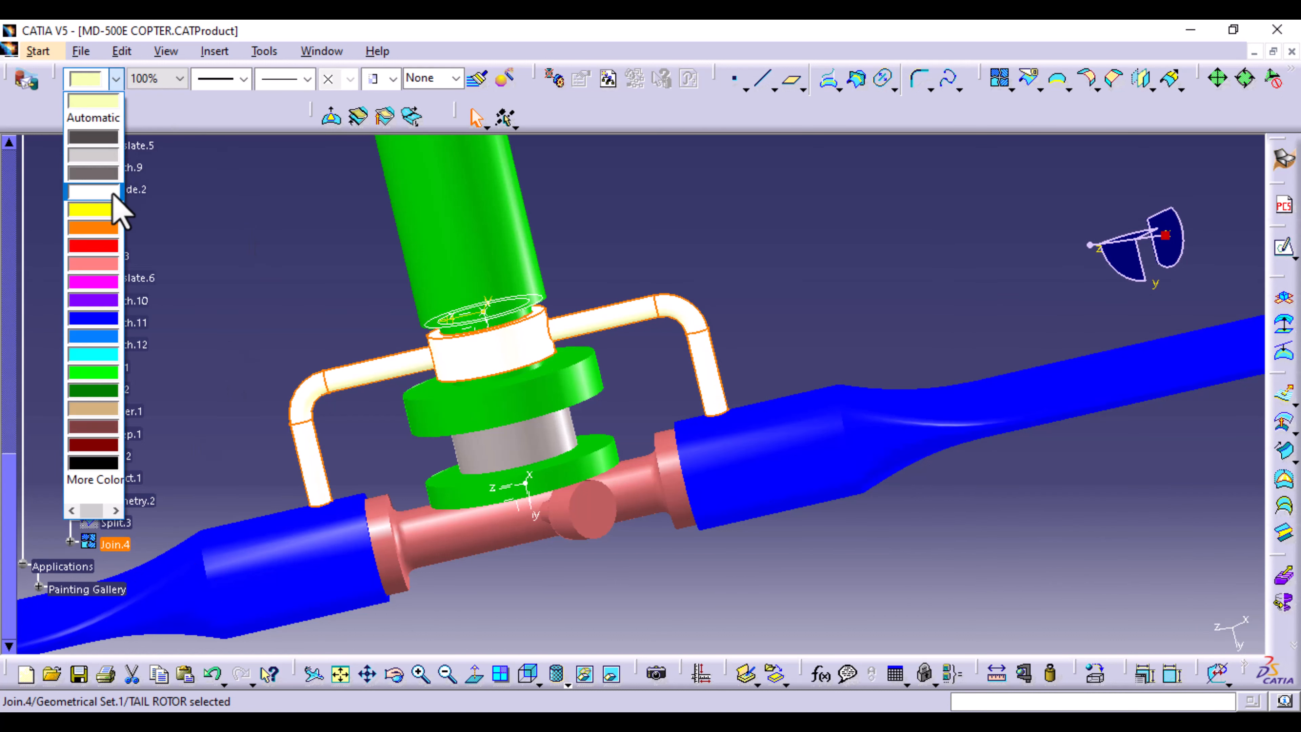
left_click(110, 175)
- Hide the two-circle construction sketch Sketch.9 at the shaft end
mouse_move(868, 289)
middle_mouse_down()
mouse_move(581, 436)
mouse_move(500, 247)
mouse_move(604, 247)
mouse_move(578, 355)
mouse_move(572, 233)
mouse_move(686, 282)
mouse_move(480, 221)
mouse_move(624, 158)
mouse_move(685, 248)
middle_mouse_up()
middle_click_drag(802, 360, 799, 223)
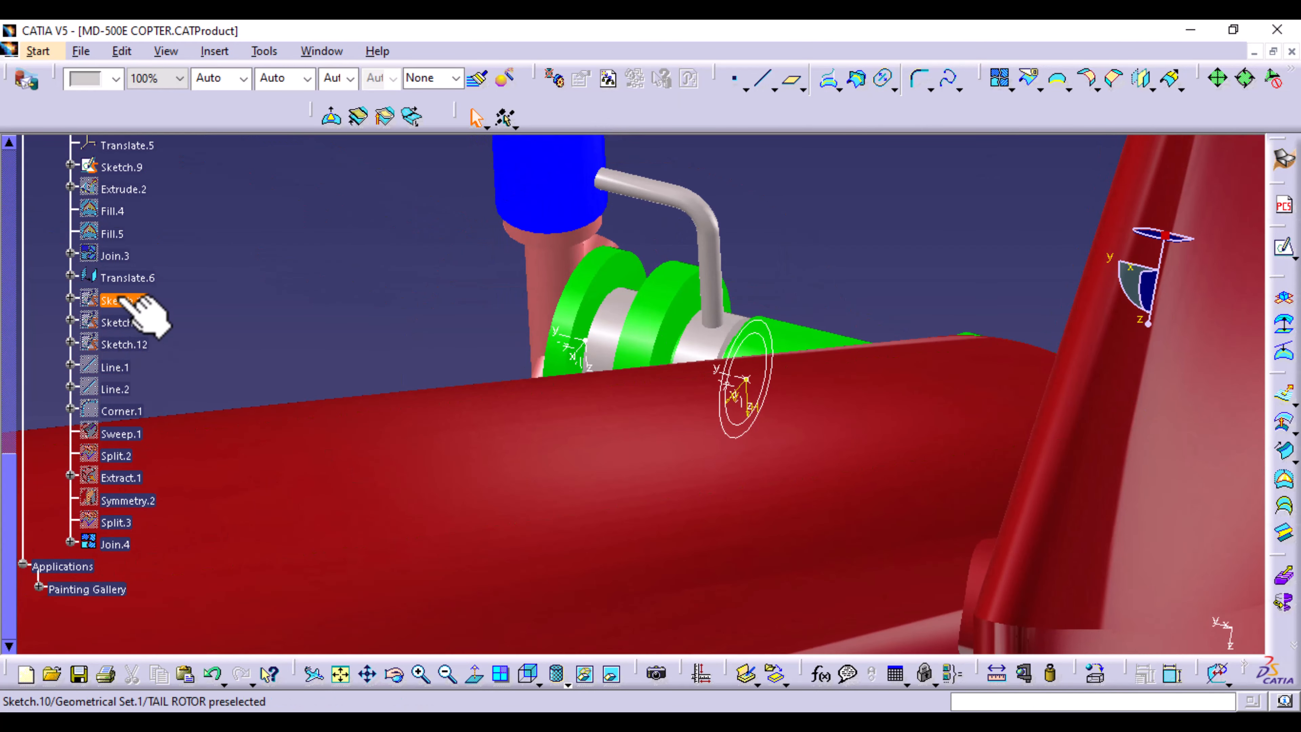
right_click(121, 169)
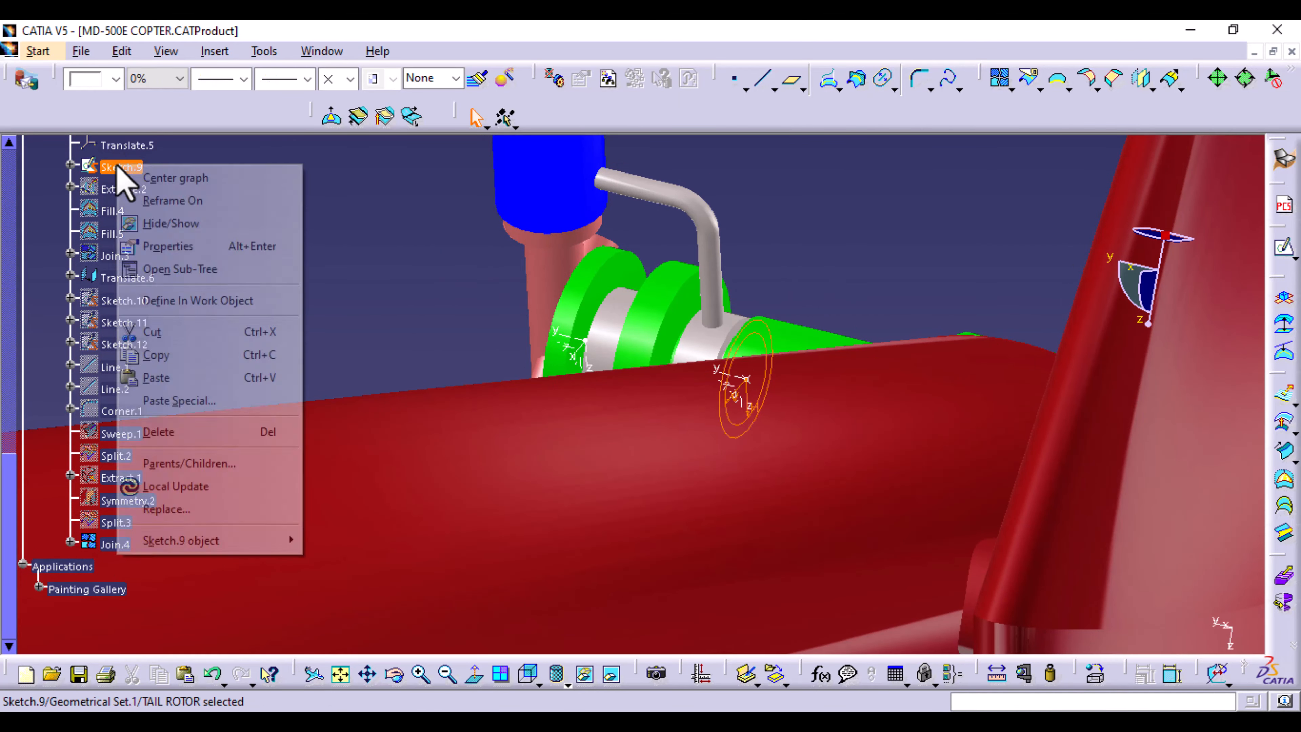
left_click(220, 225)
- Start a new sketch on the flat round end face of the small cylindrical boss on the red rotor hub
middle_click_drag(328, 320, 531, 459)
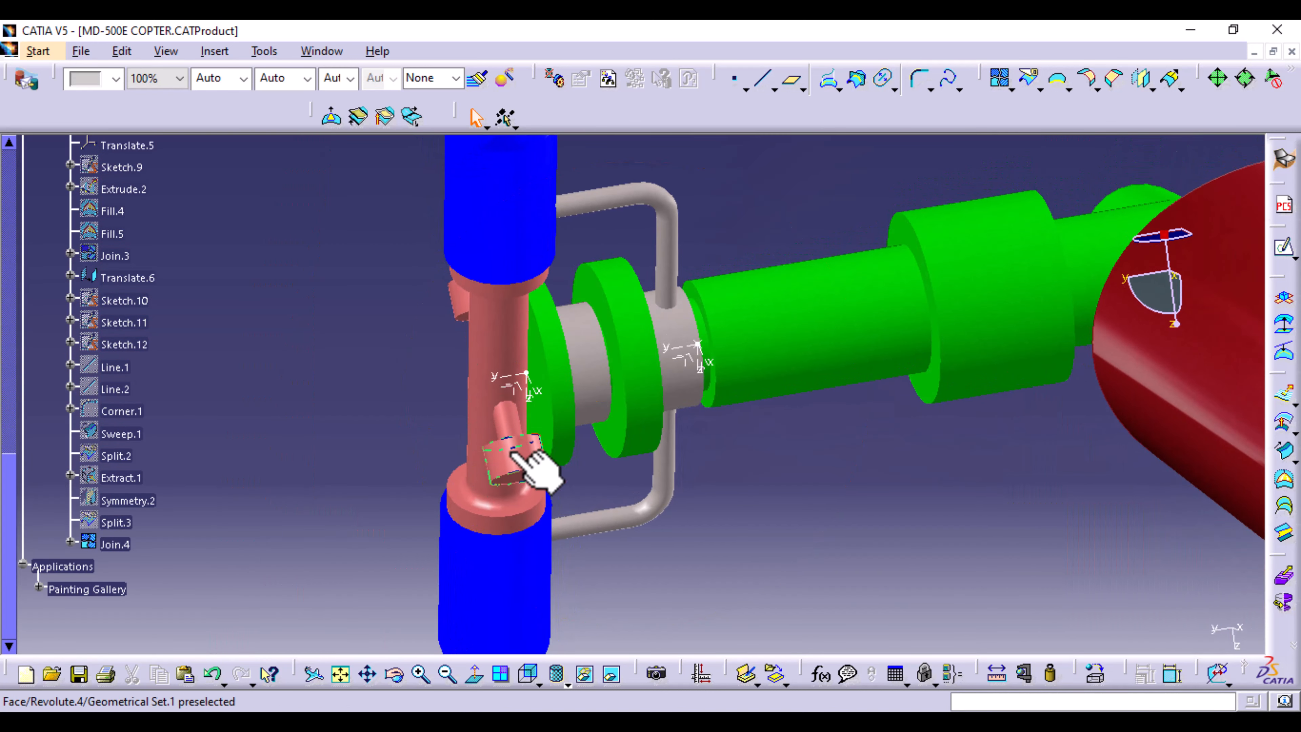
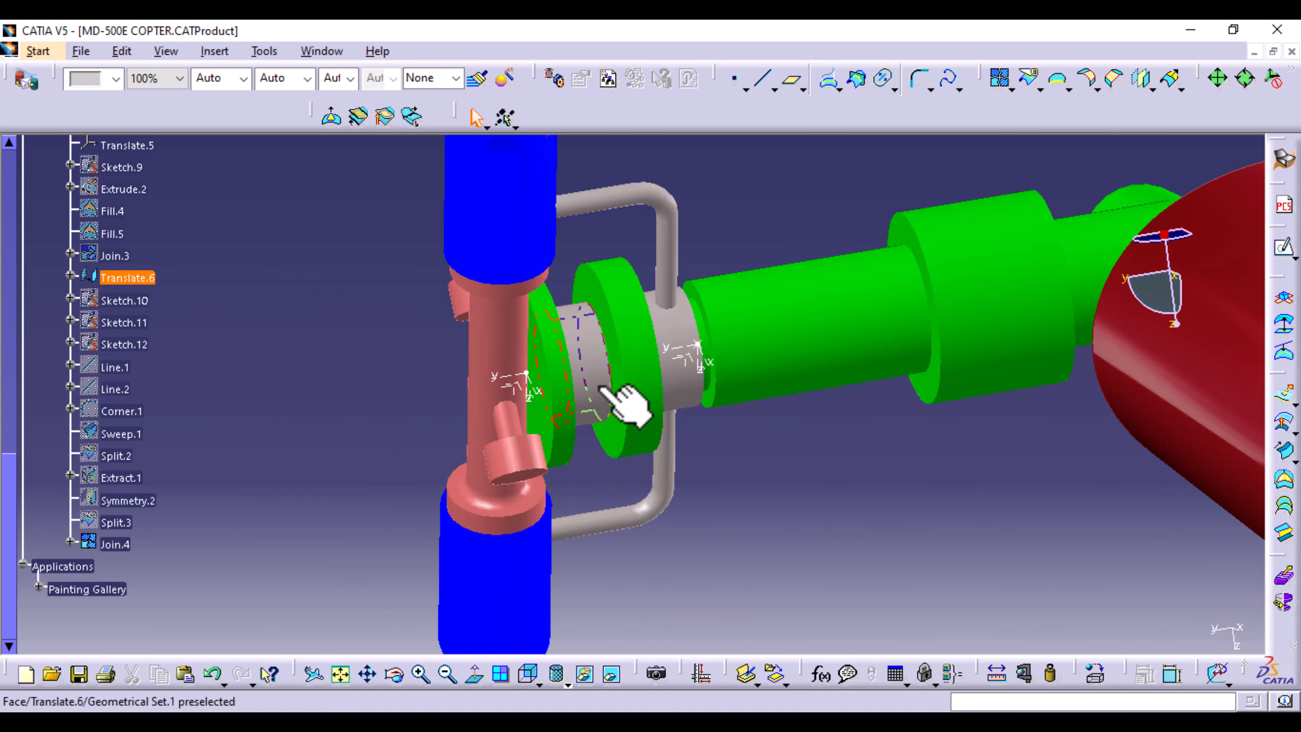
middle_click_drag(642, 590, 634, 372)
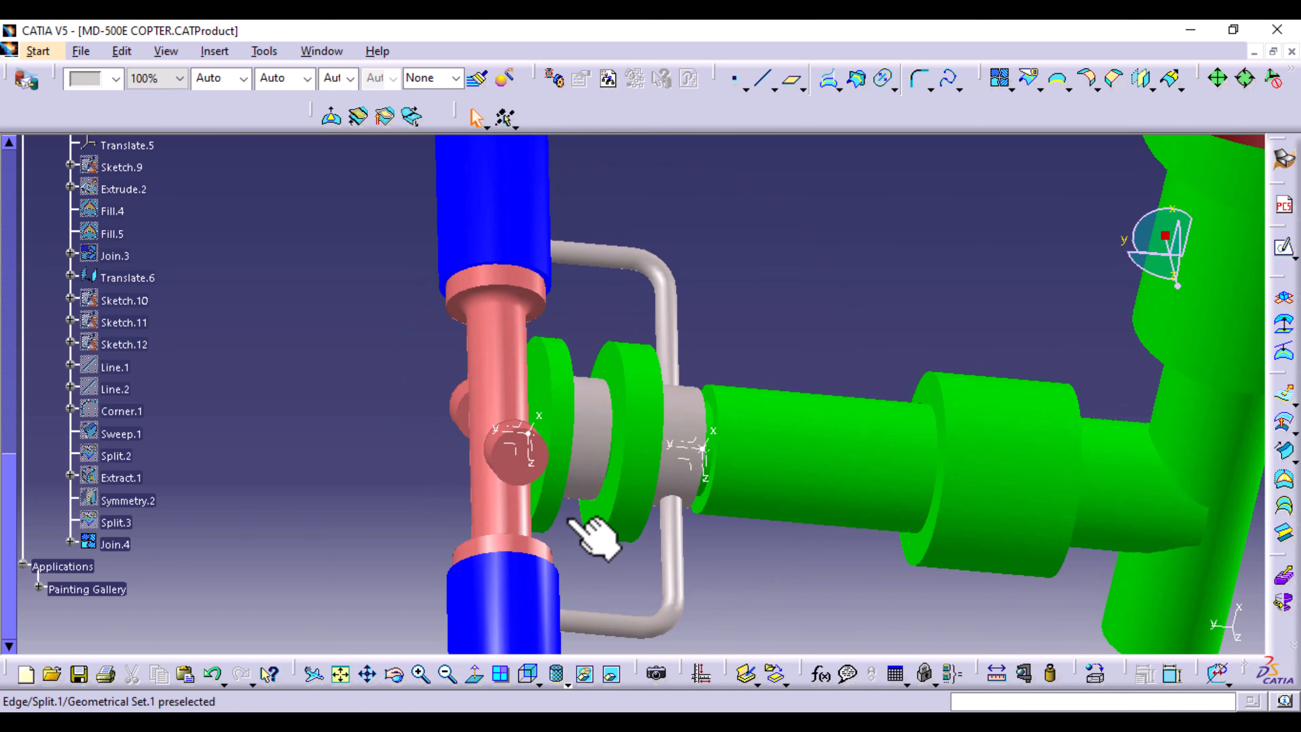
left_click(517, 468)
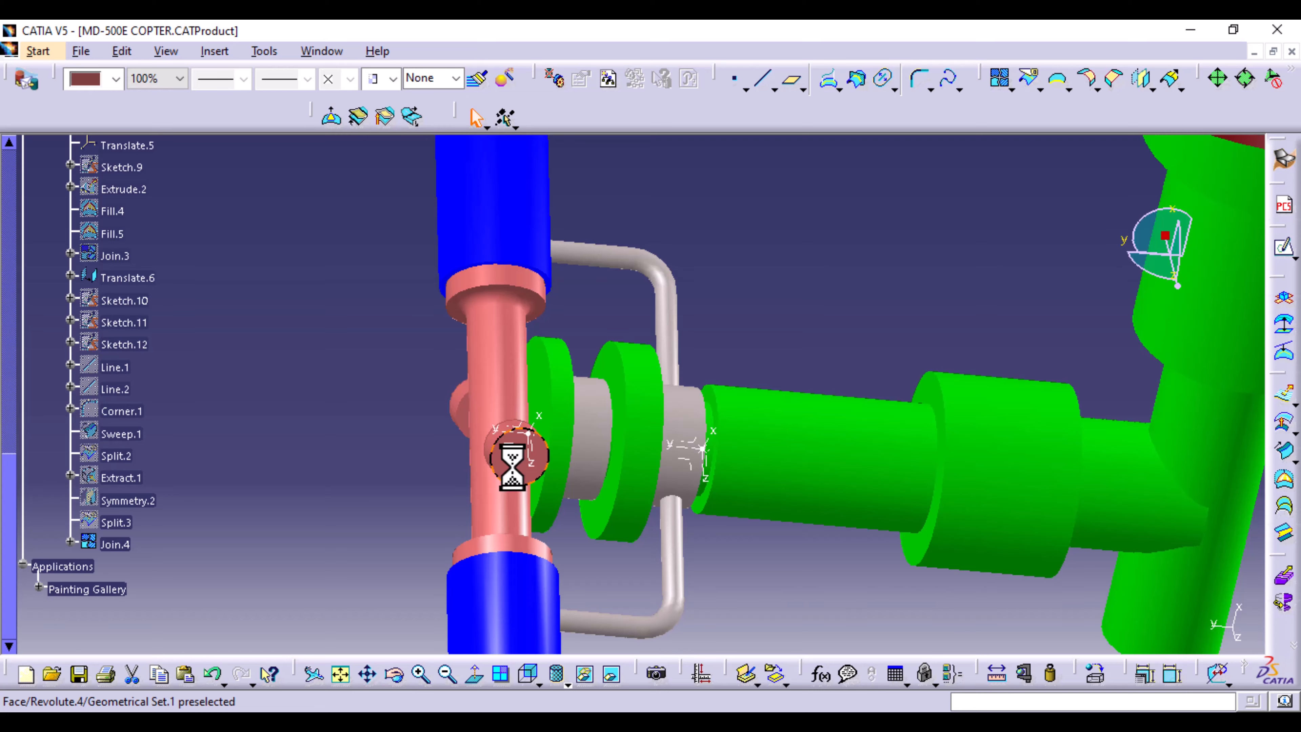
middle_click_drag(662, 523, 643, 588)
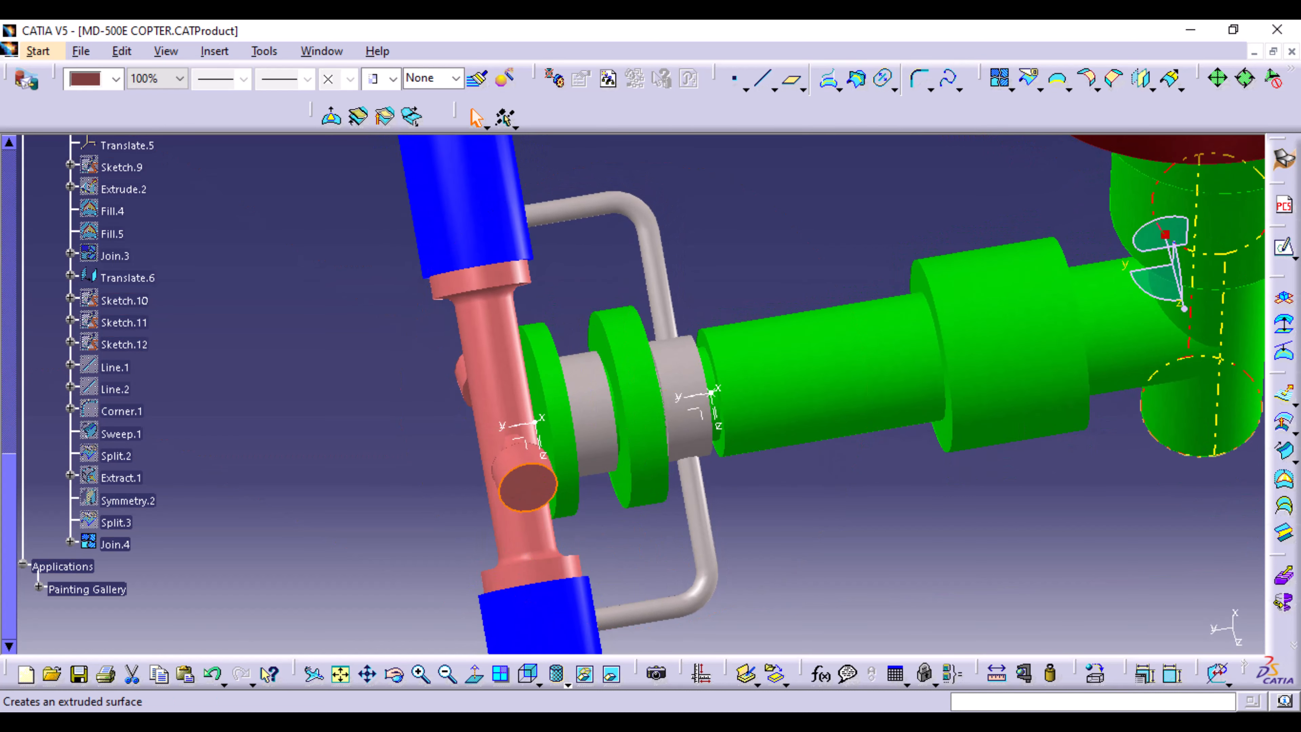
left_click(1285, 248)
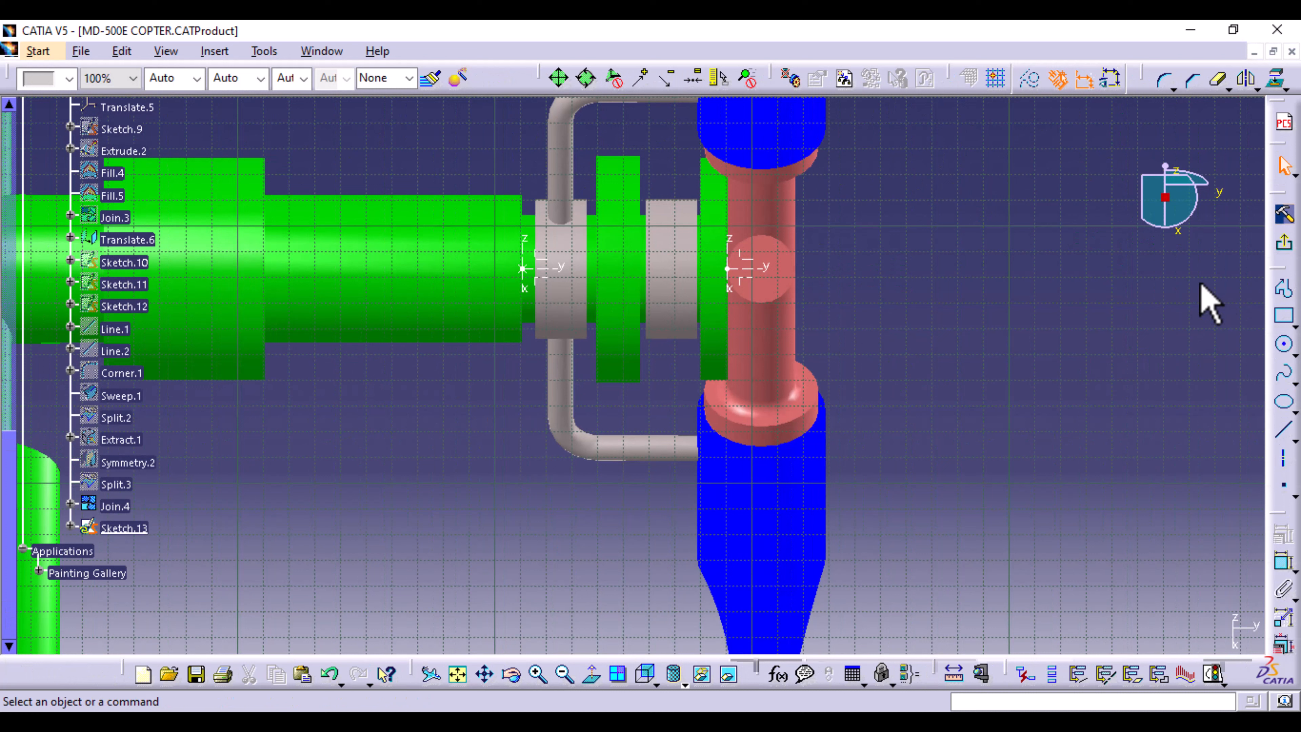
- Project the circular edge of the hub boss's end face onto the sketch plane
left_click(787, 299)
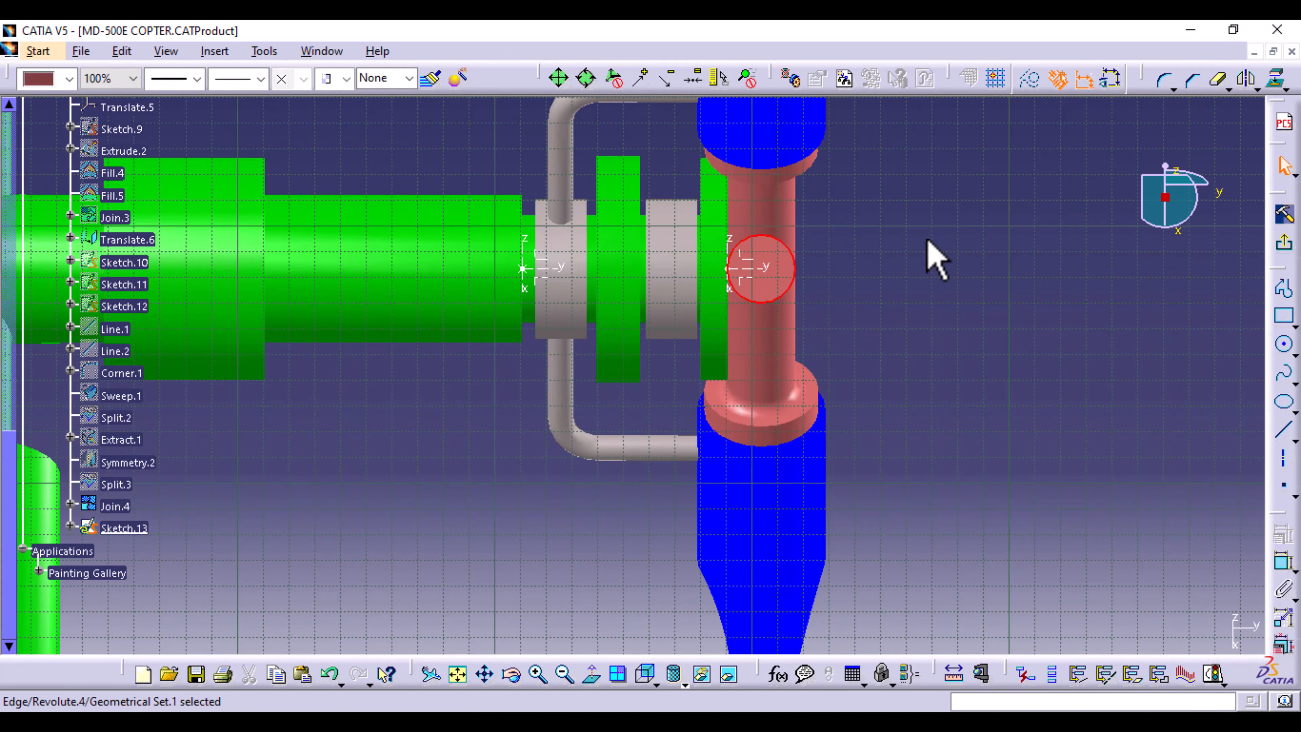
left_click(1274, 85)
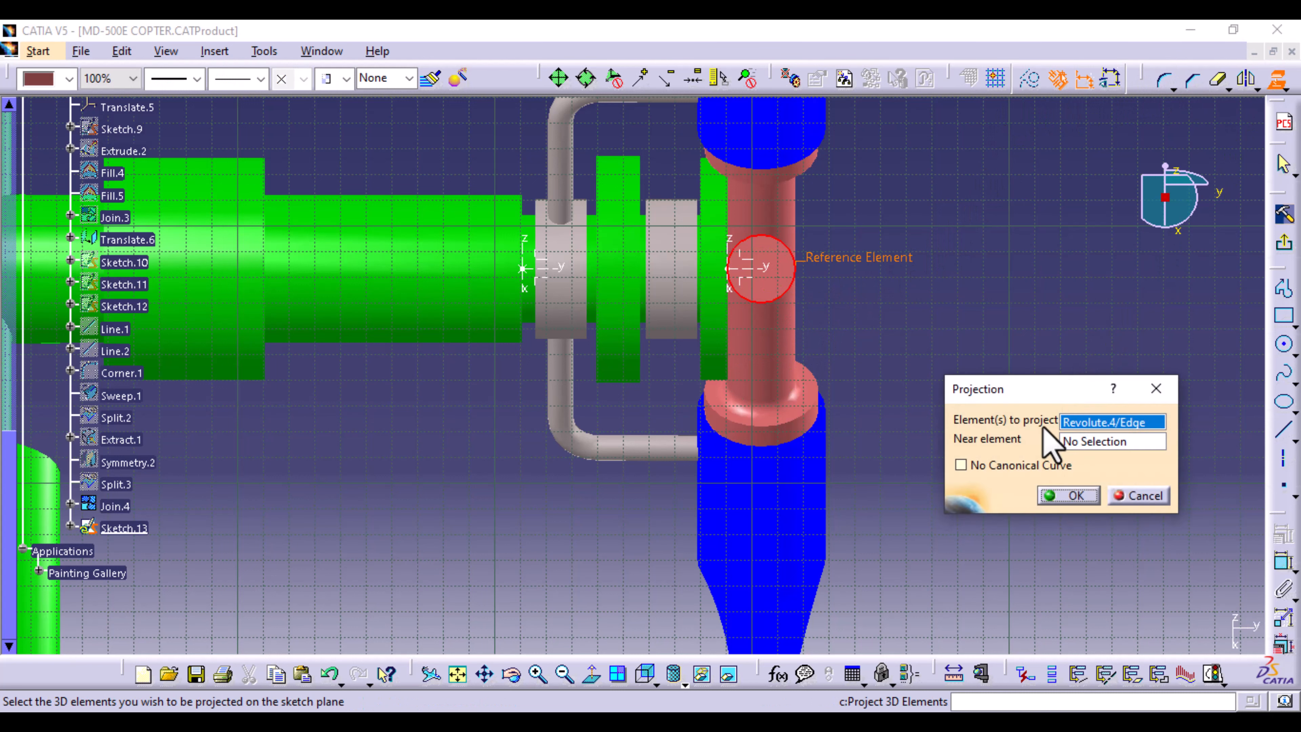
left_click(1075, 495)
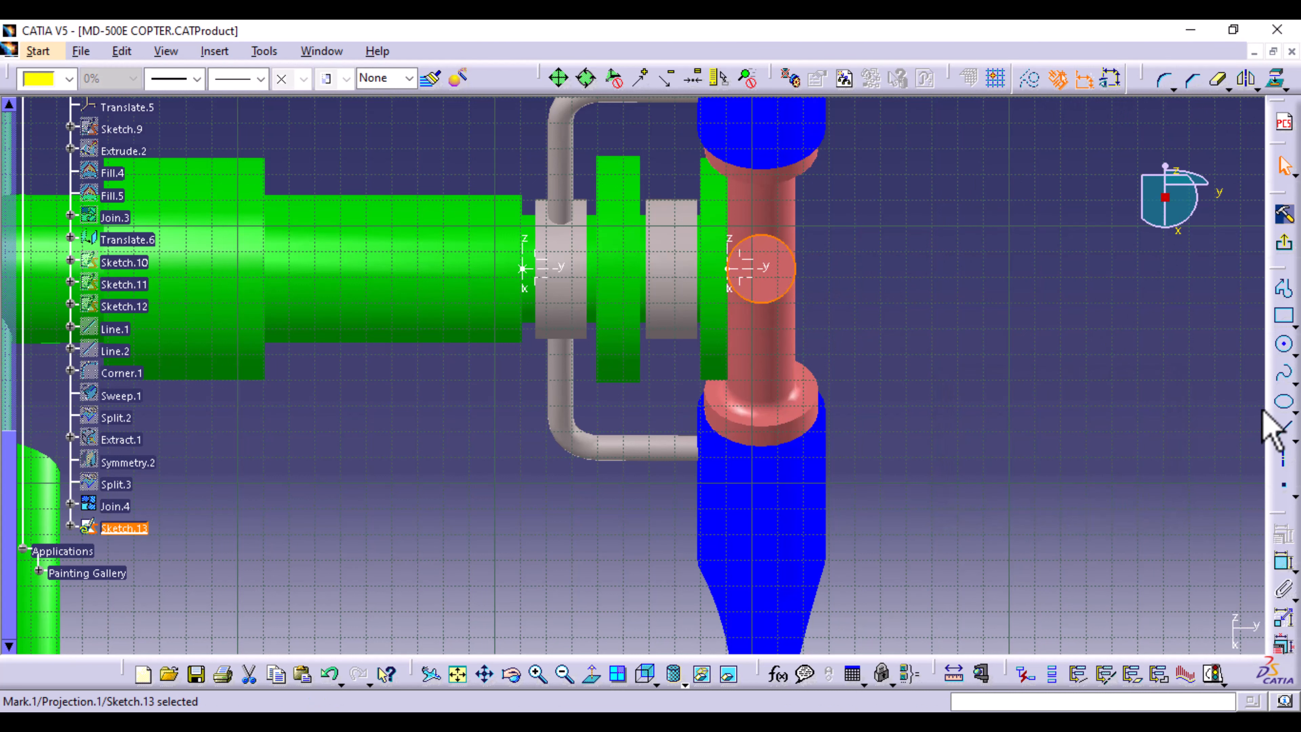
- Draw a circle in the sketch at the hub boss's end face
left_click(1285, 344)
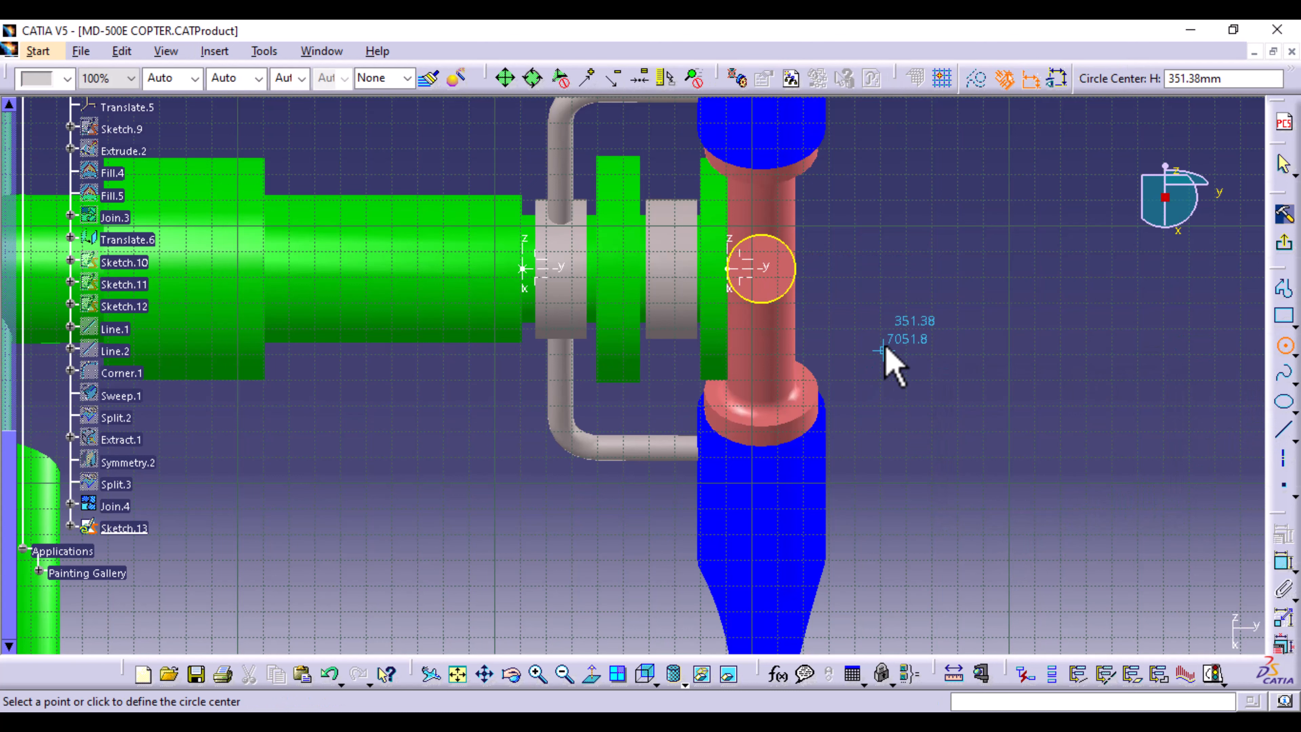
middle_click_drag(816, 364, 790, 470)
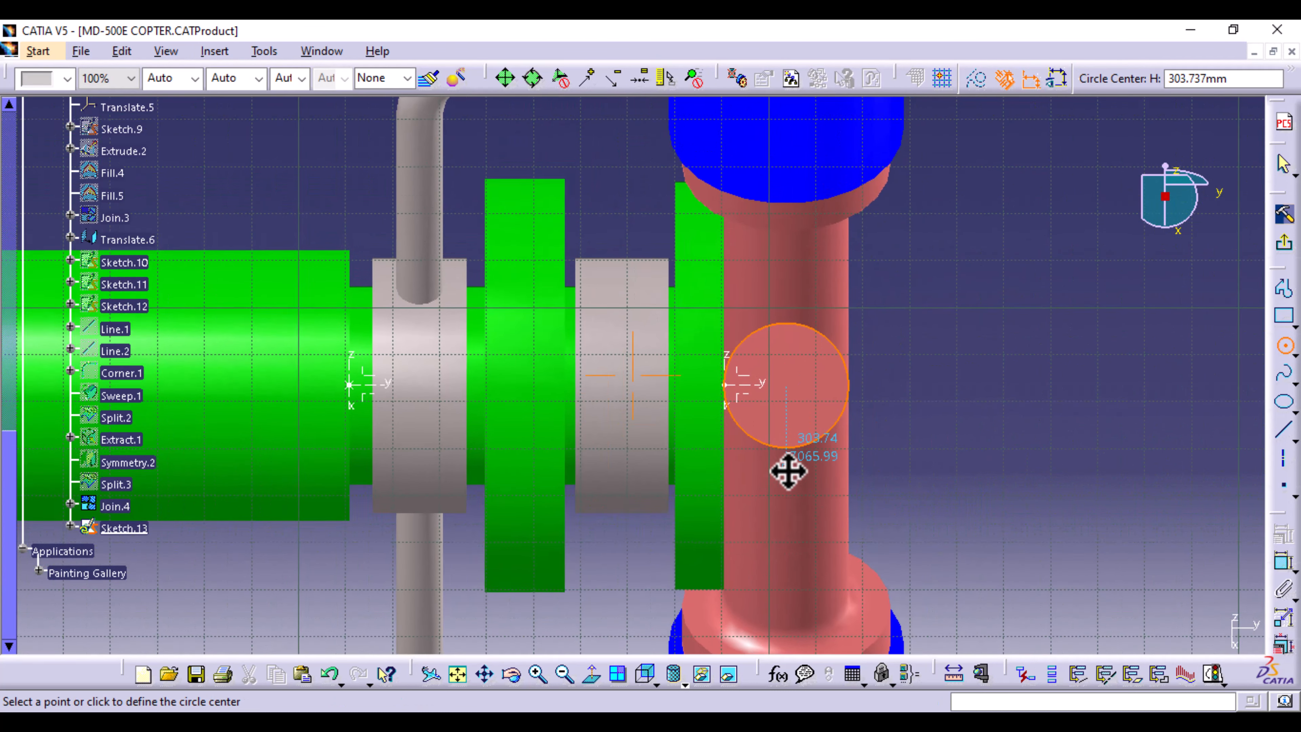
- Sketch a circle concentric with the projected pin outline and slightly larger than it
left_click(785, 388)
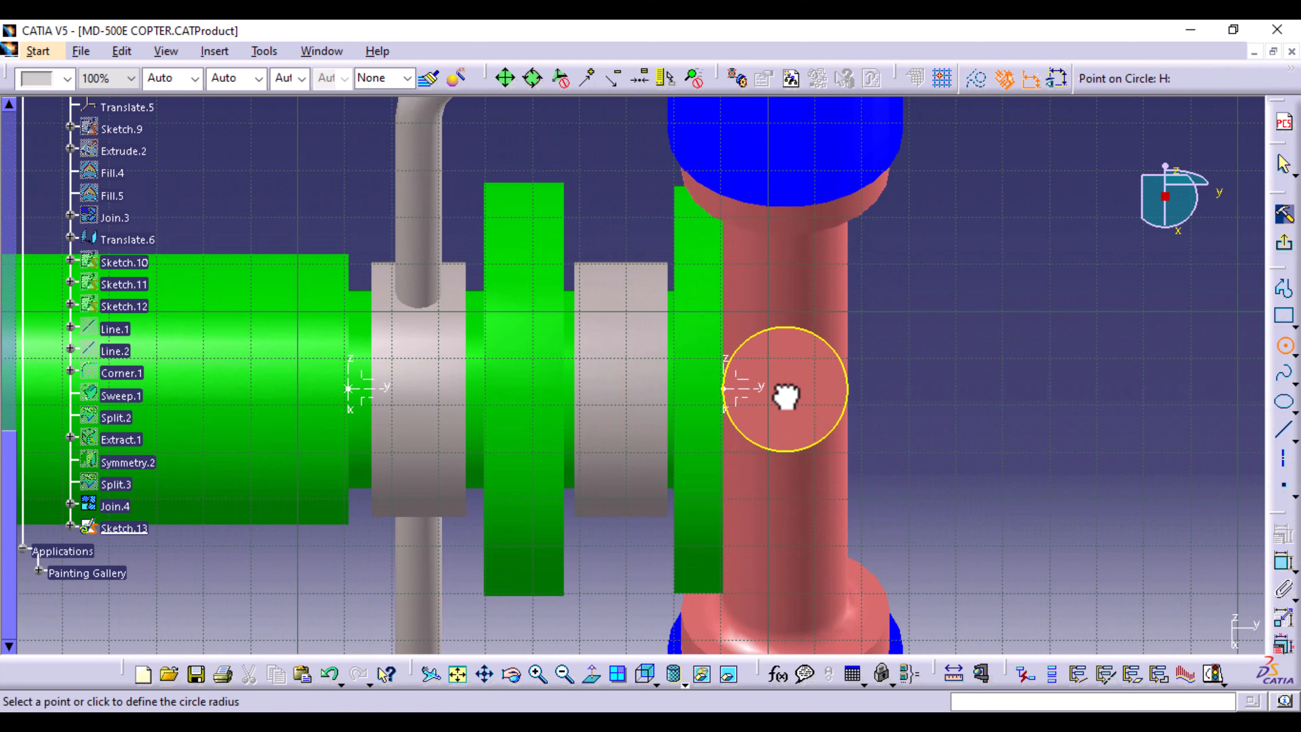
left_click(860, 376)
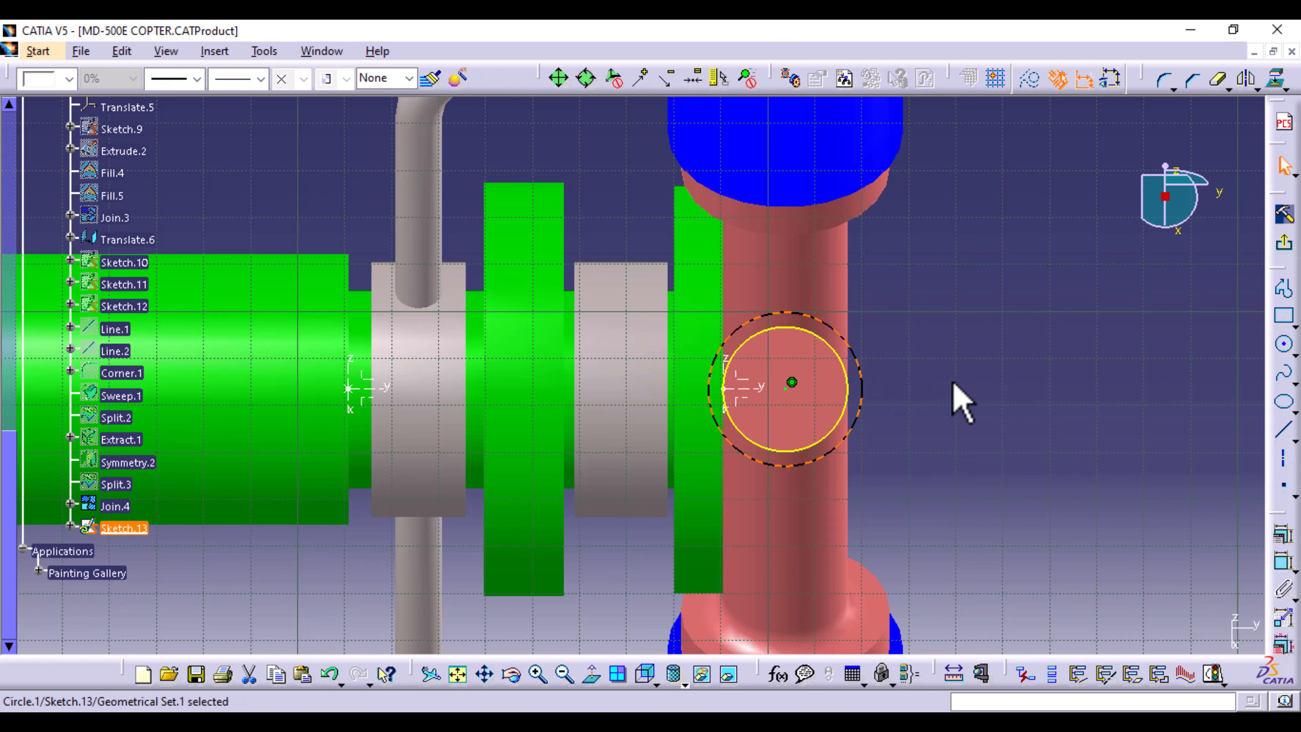
left_click(1082, 365)
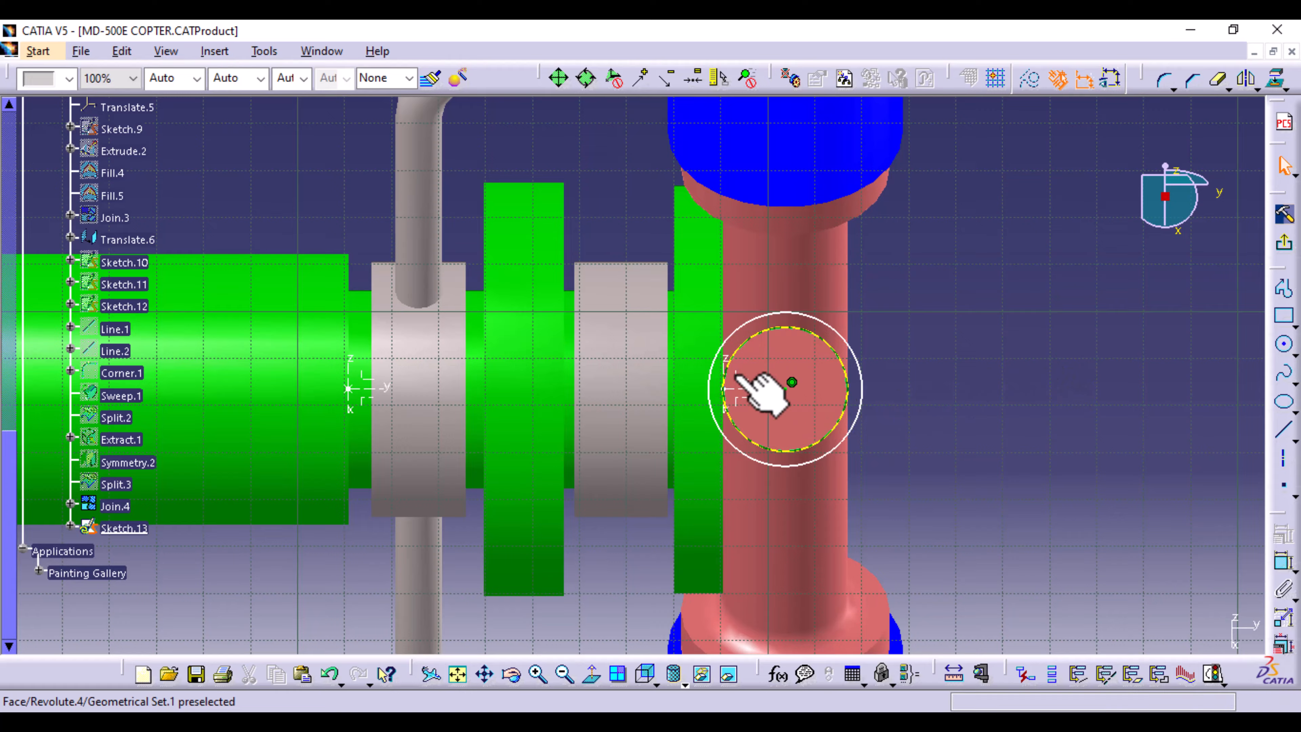
- Draw a horizontal line tangent from the top of the outer circle leftward onto the grey collar
middle_click_drag(1106, 283, 860, 364)
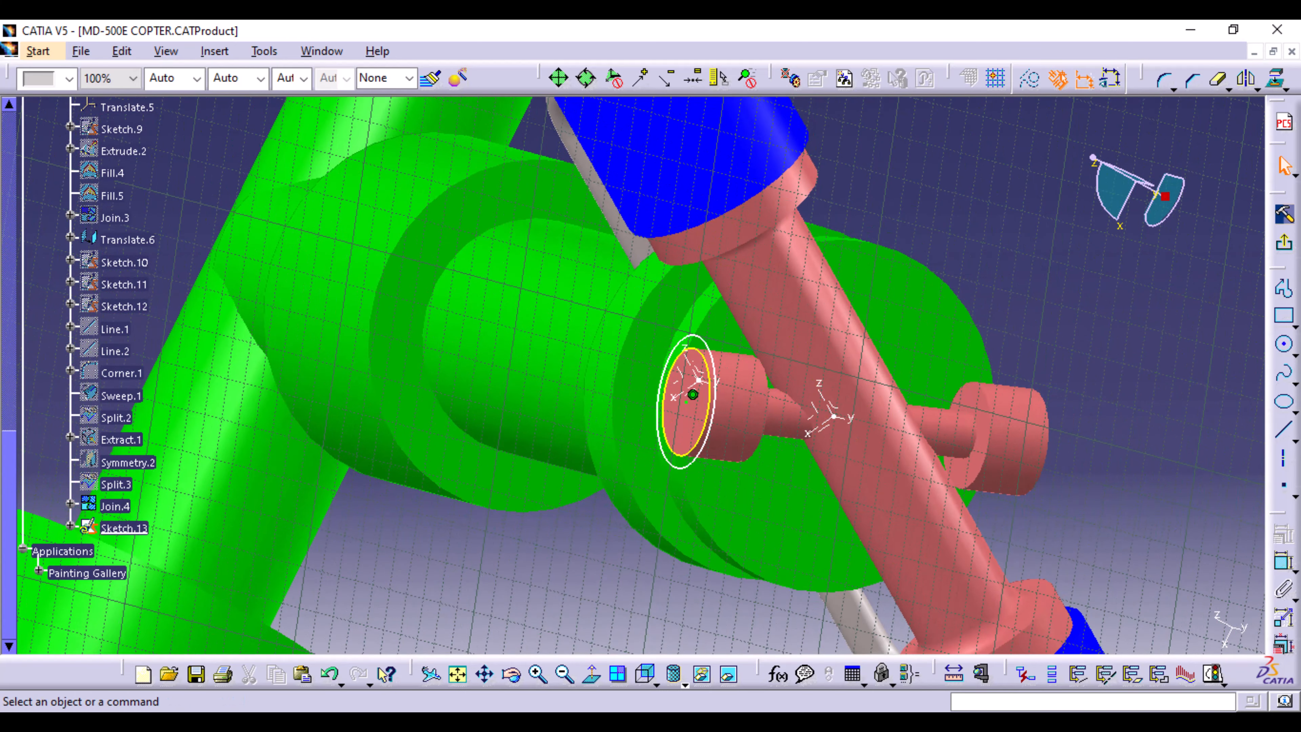
left_click(594, 676)
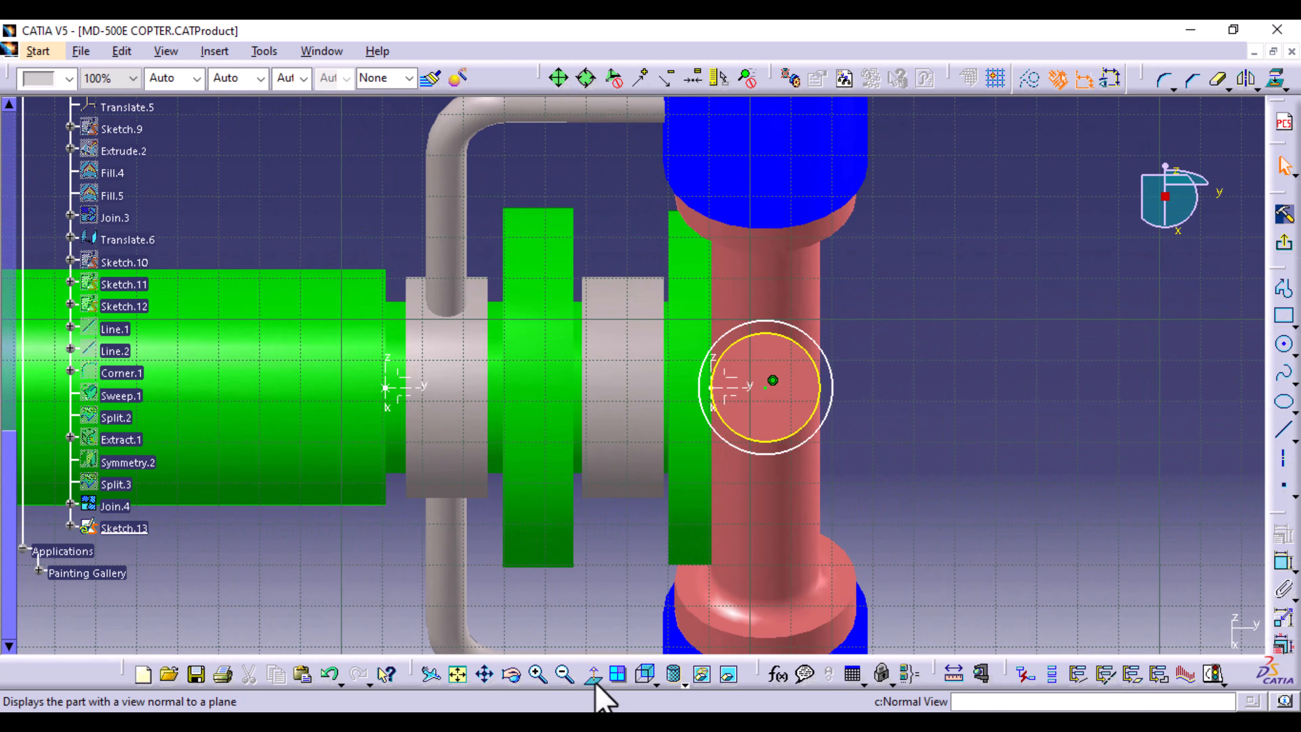
left_click(1283, 434)
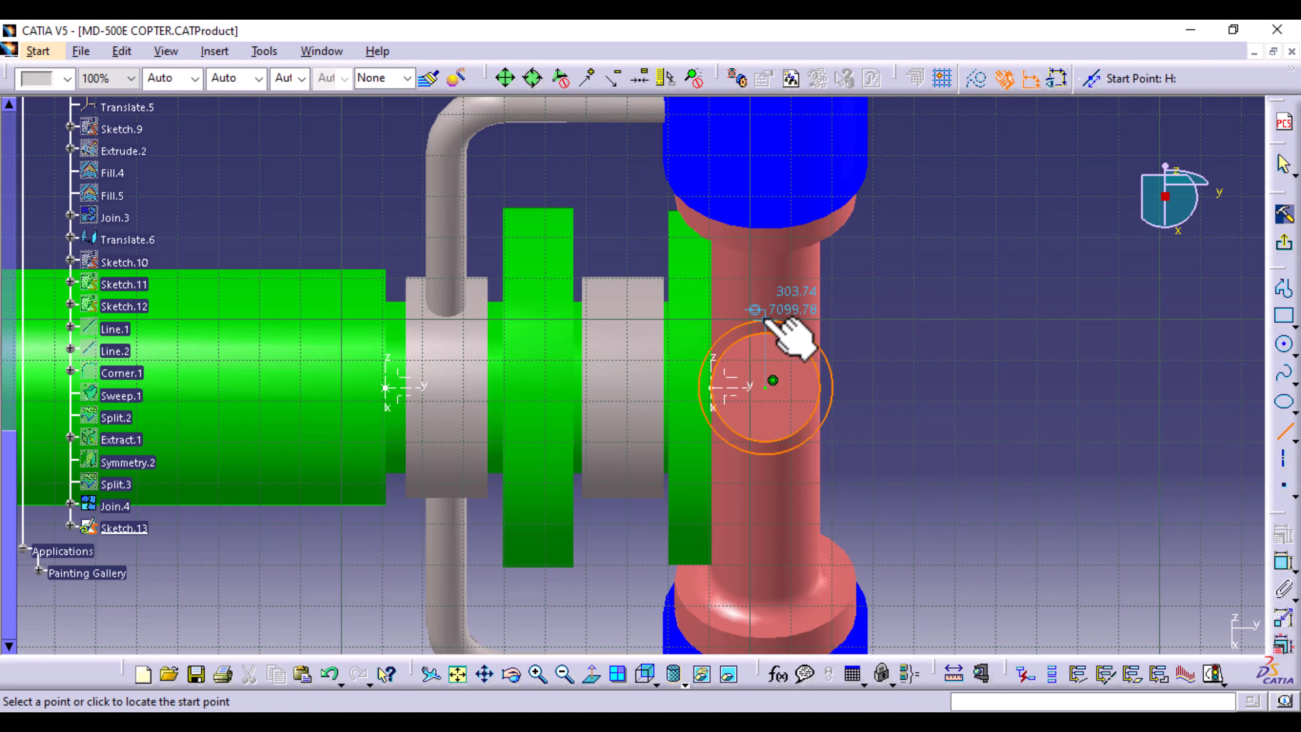
left_click(766, 320)
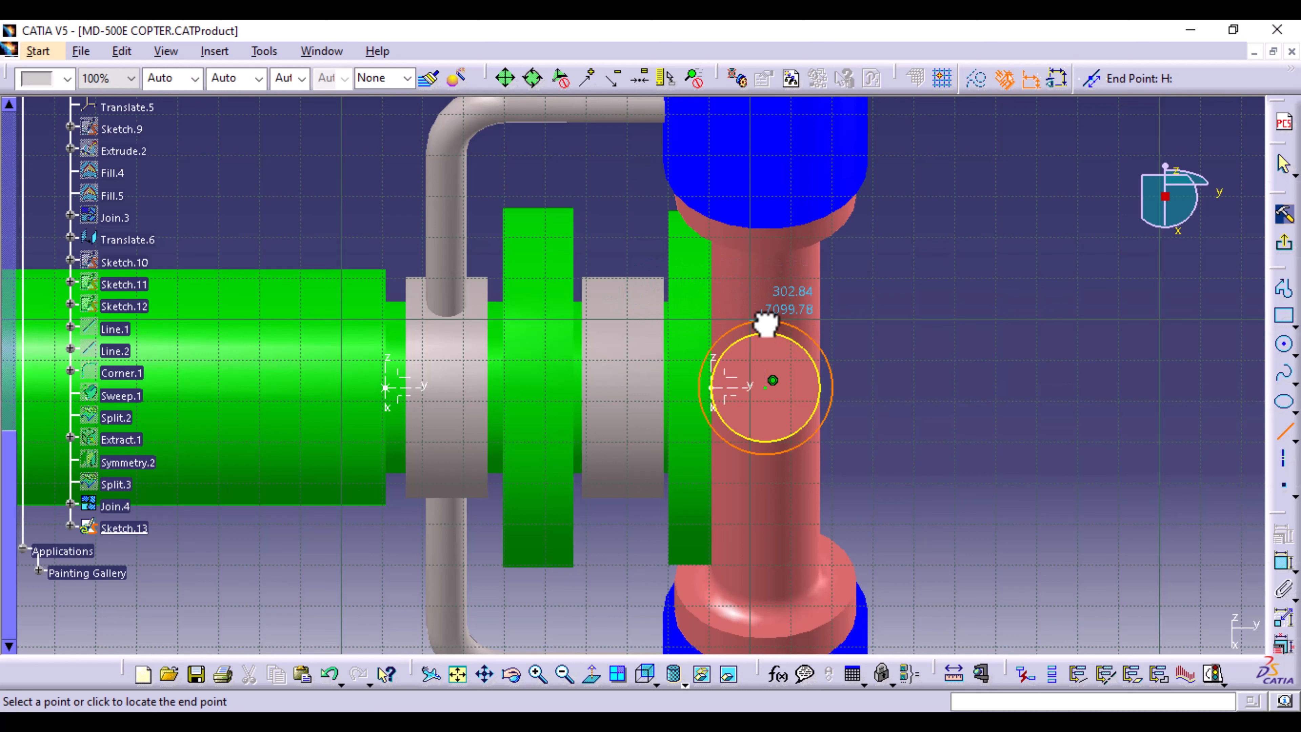
left_click(628, 320)
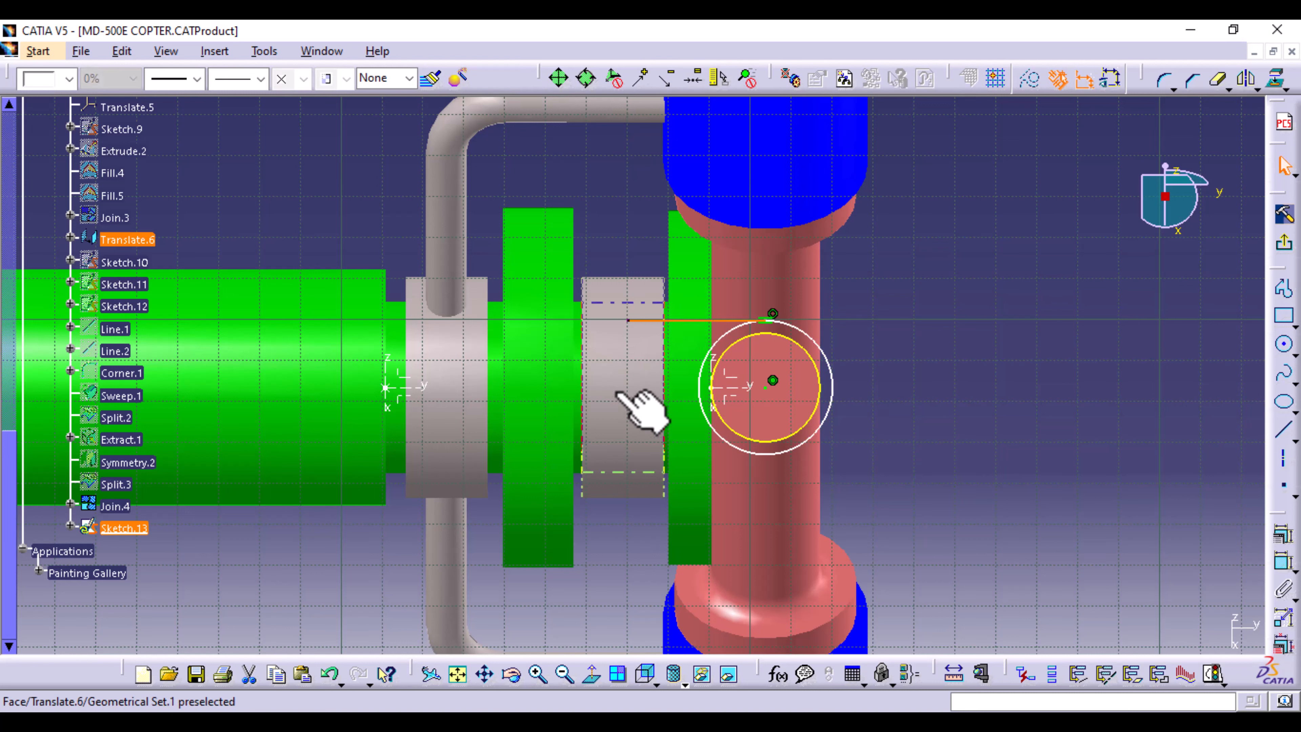
left_click(1078, 461)
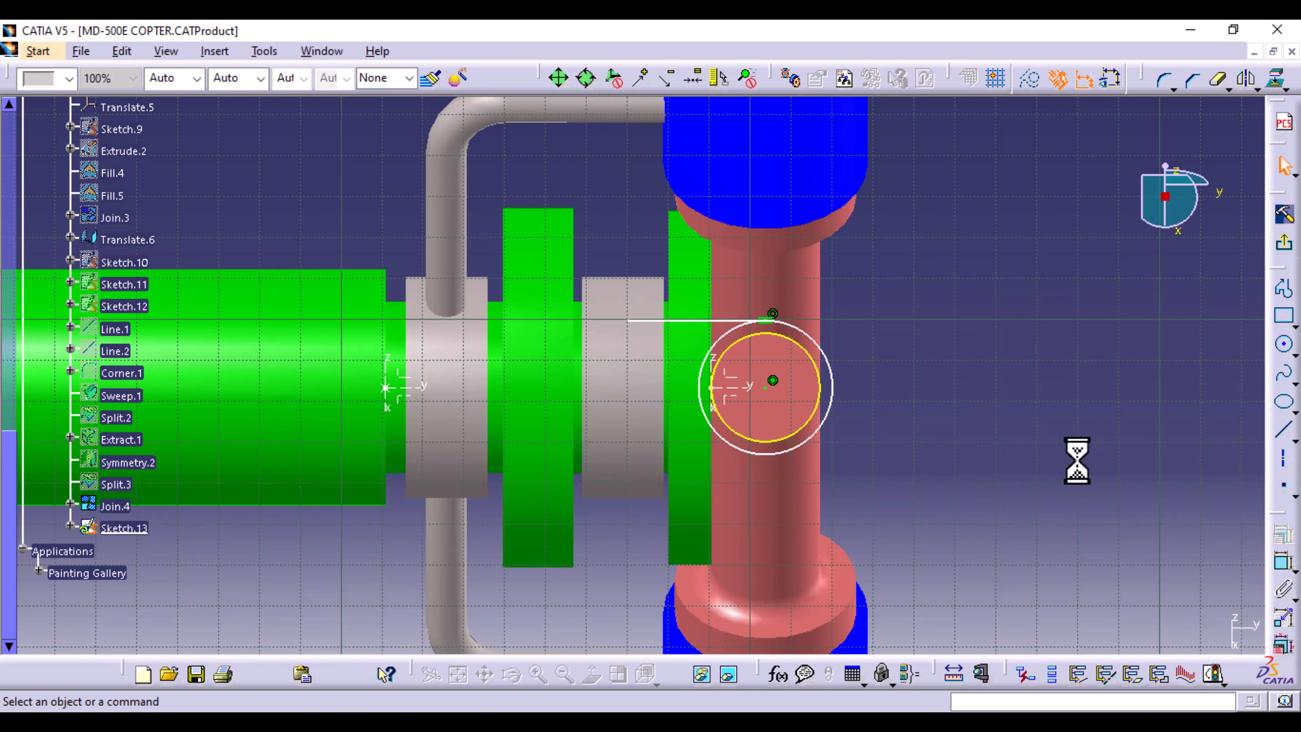
- Constrain the line's free end to 10 mm from the left edge of the grey collar
left_click(1284, 566)
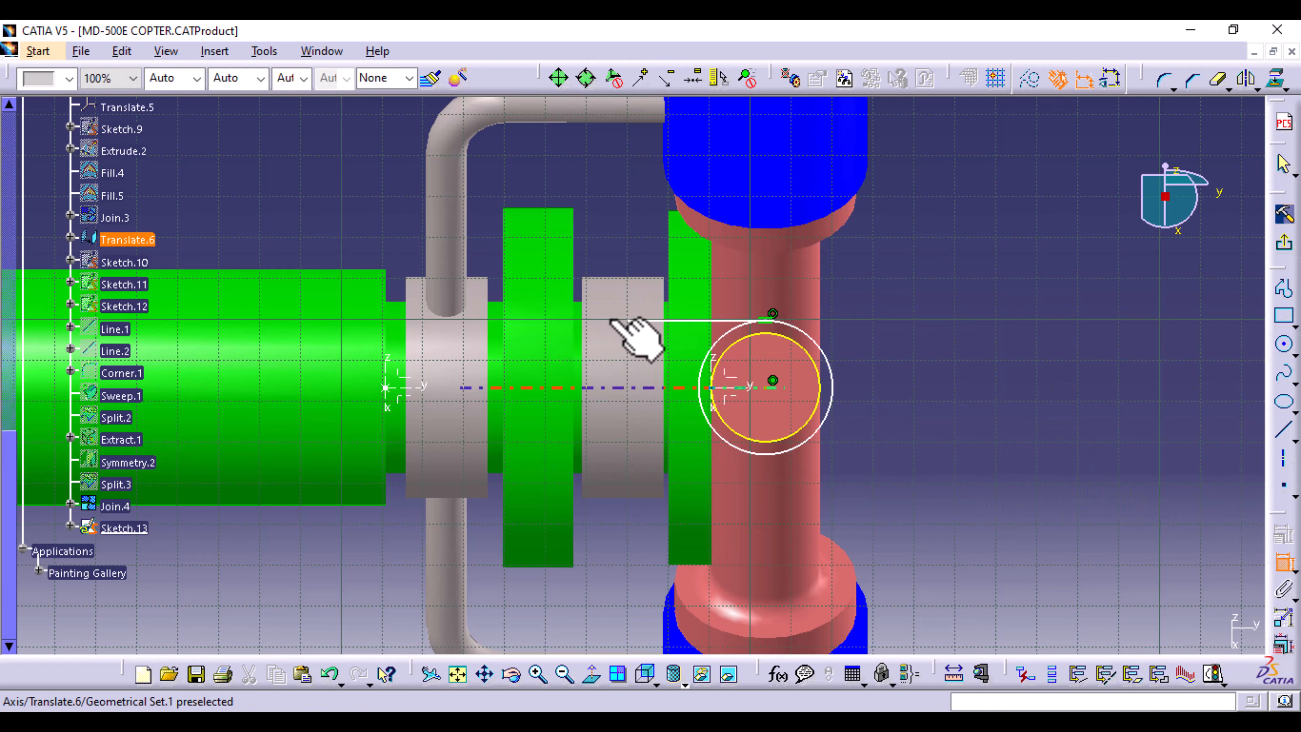
left_click(628, 321)
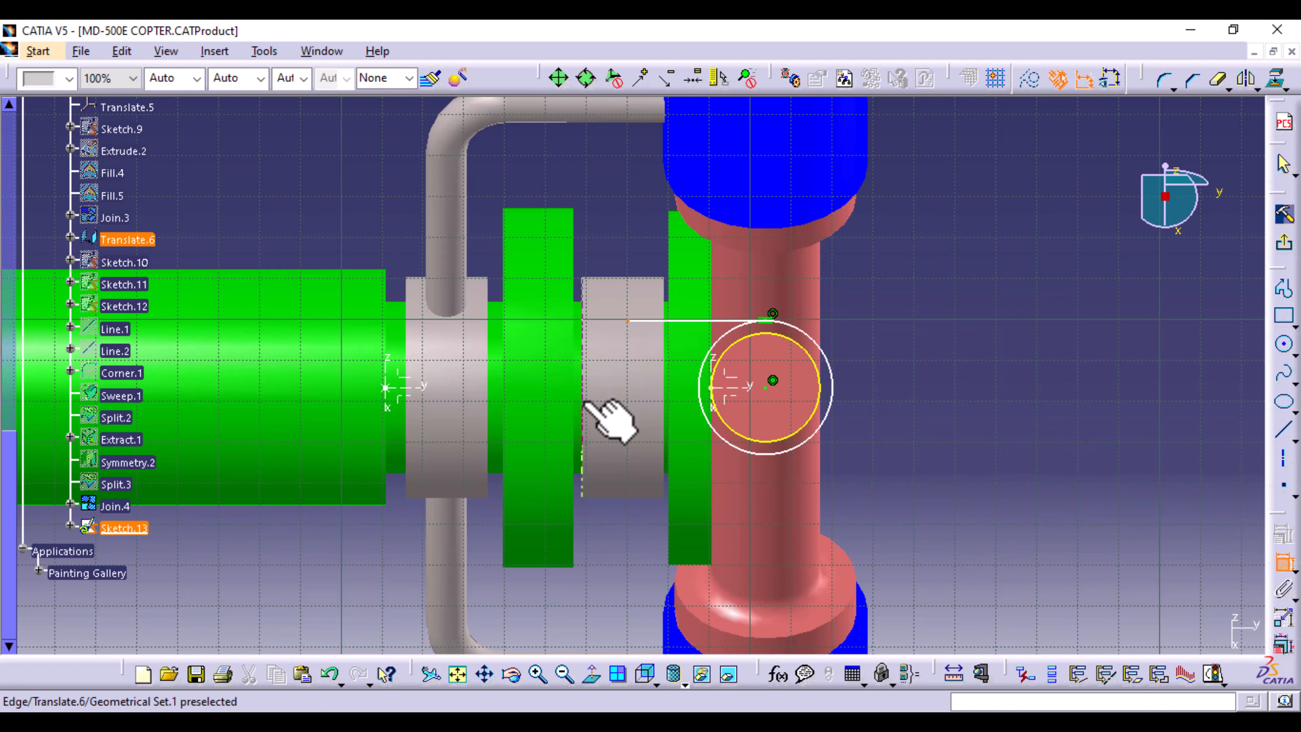
left_click(581, 352)
left_click(607, 233)
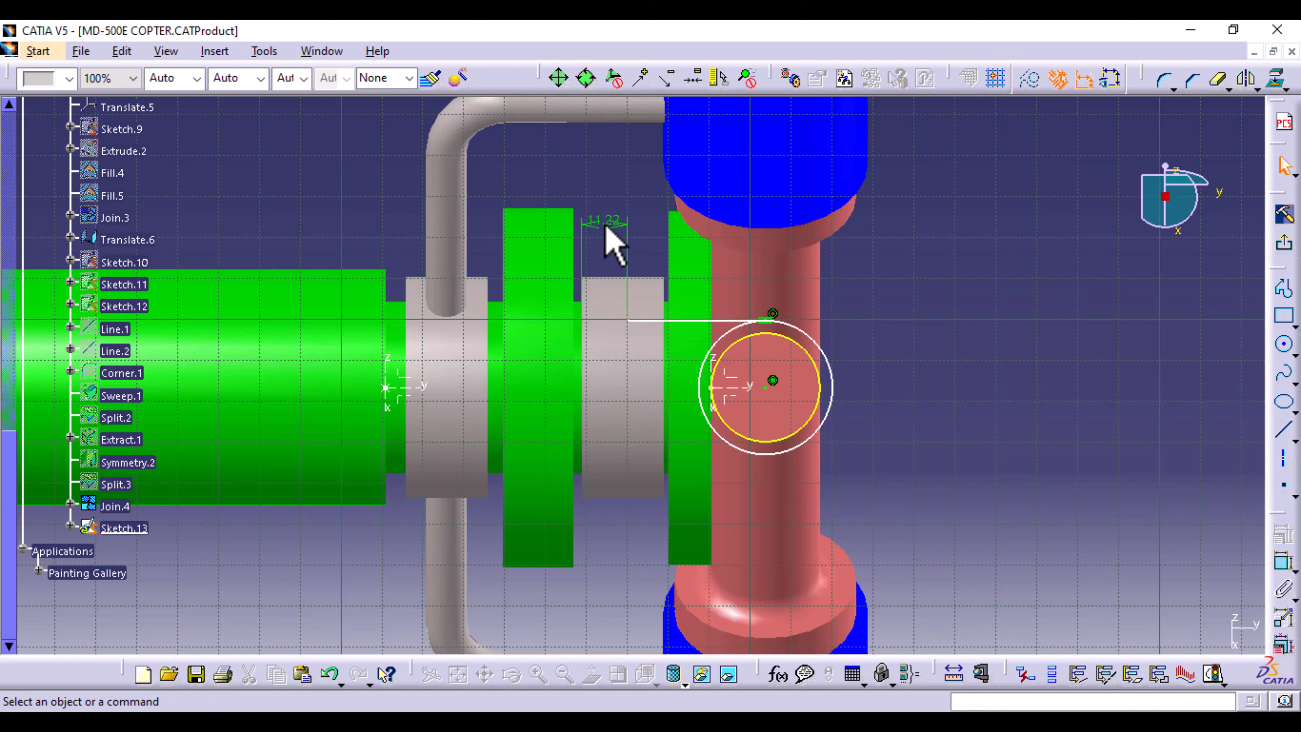
double_click(606, 219)
type("10")
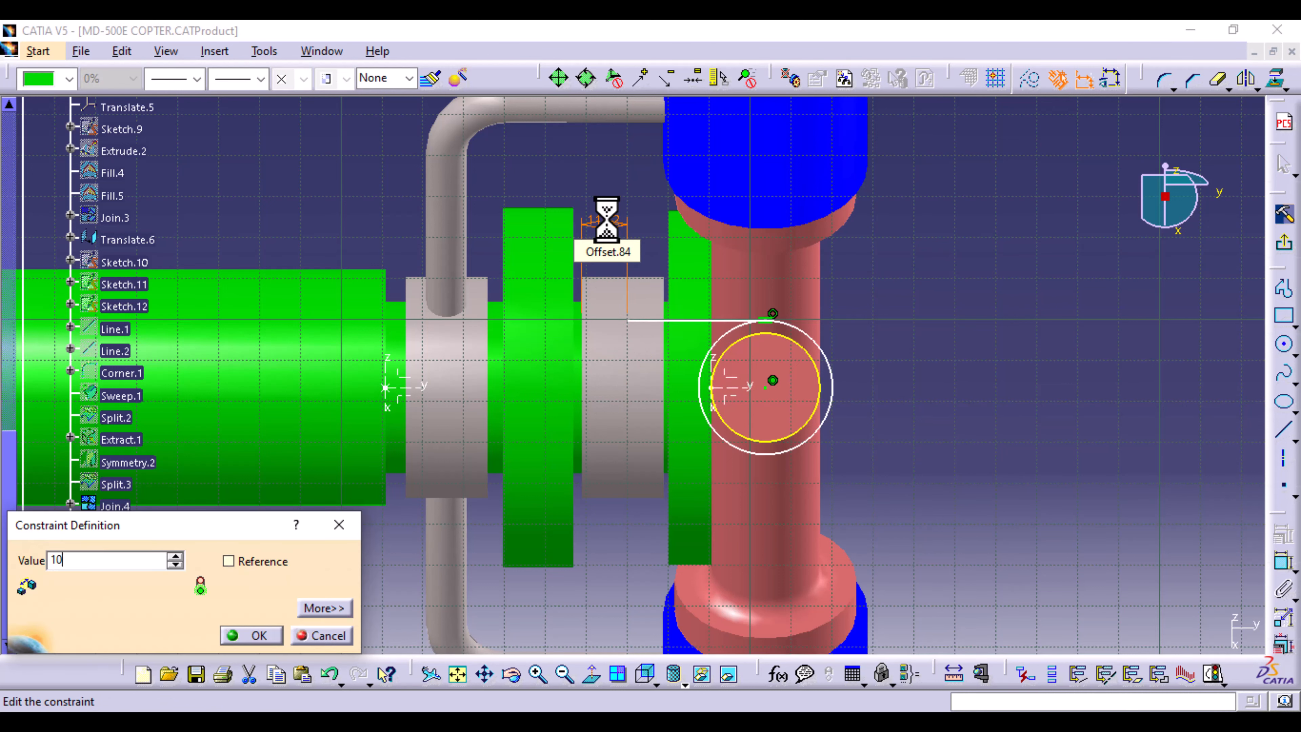
key("Return")
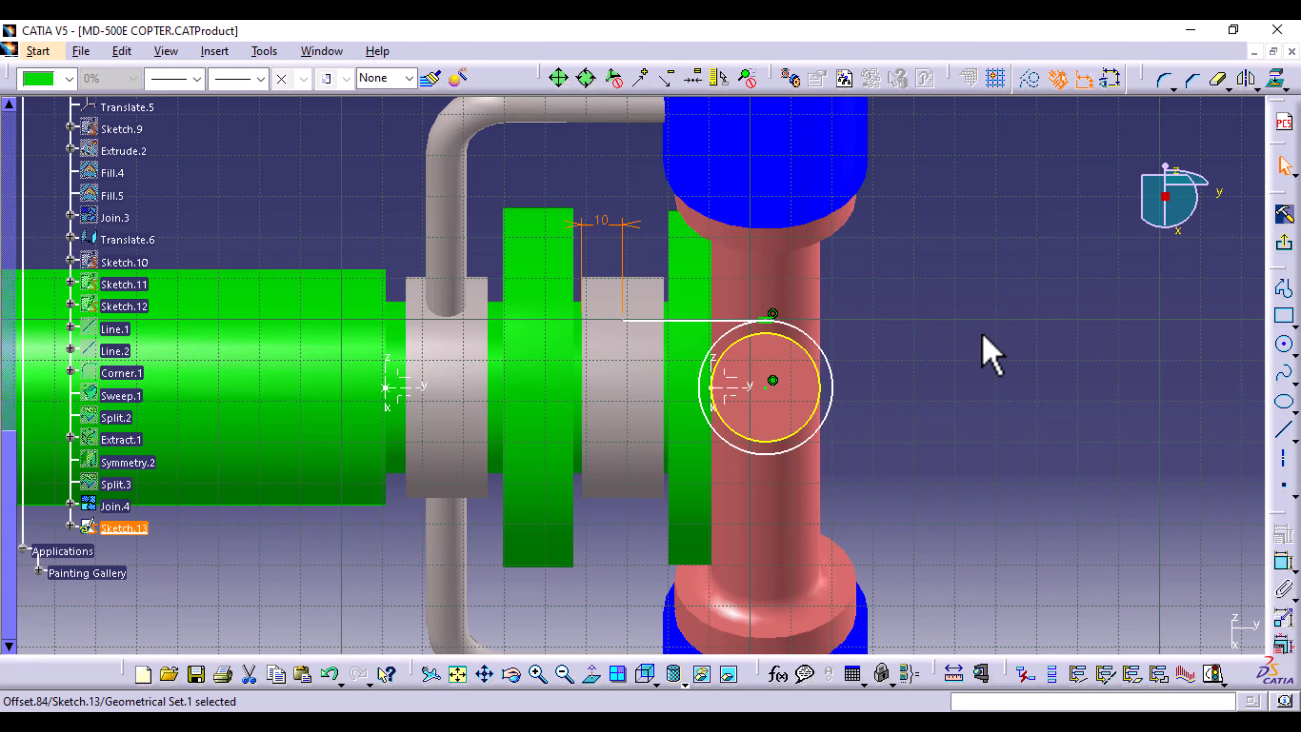
left_click(990, 353)
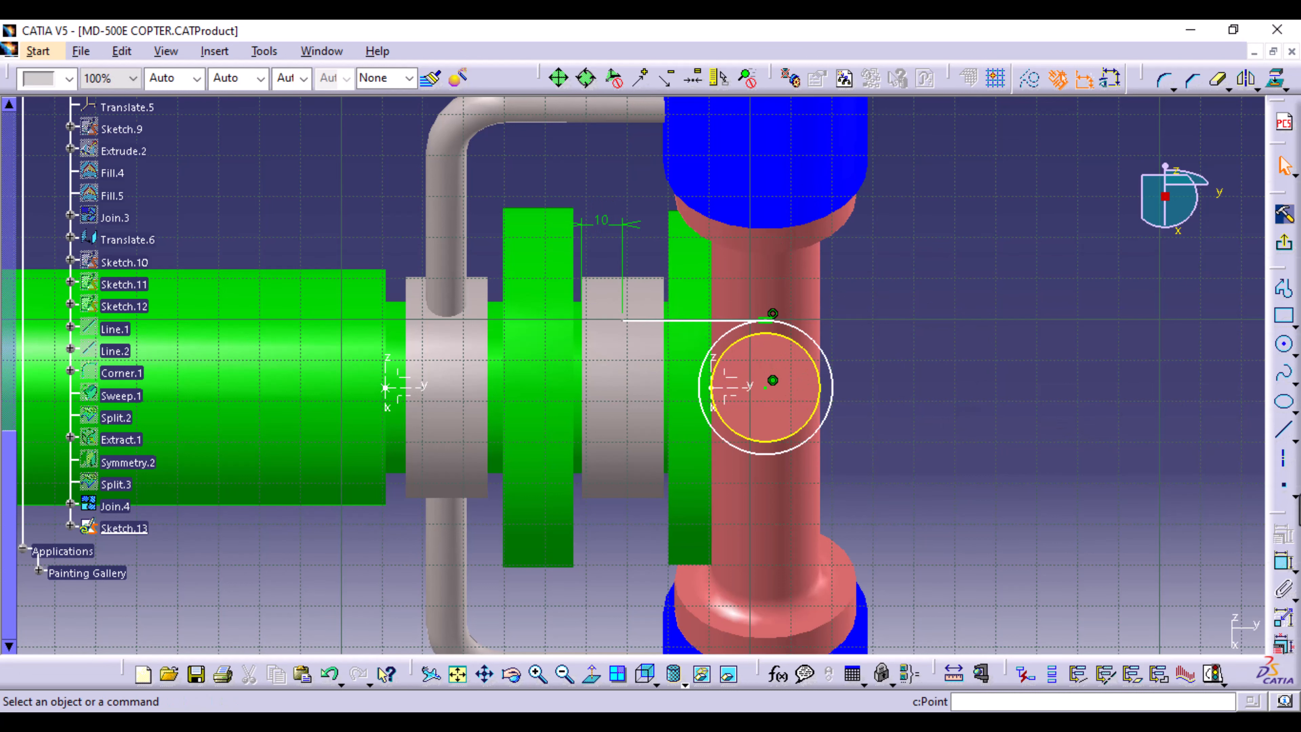
- Draw a horizontal axis from the common circle centre out to the right
left_click(1284, 462)
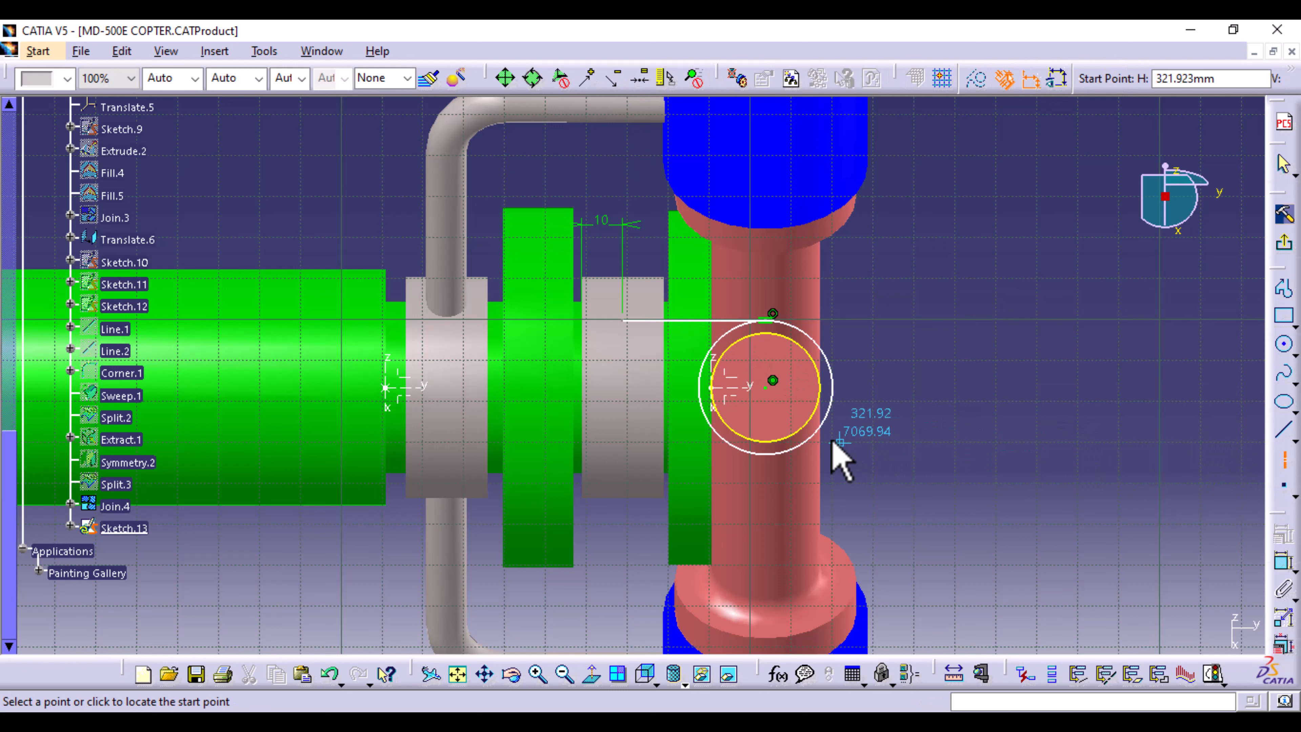
left_click(769, 388)
left_click(966, 388)
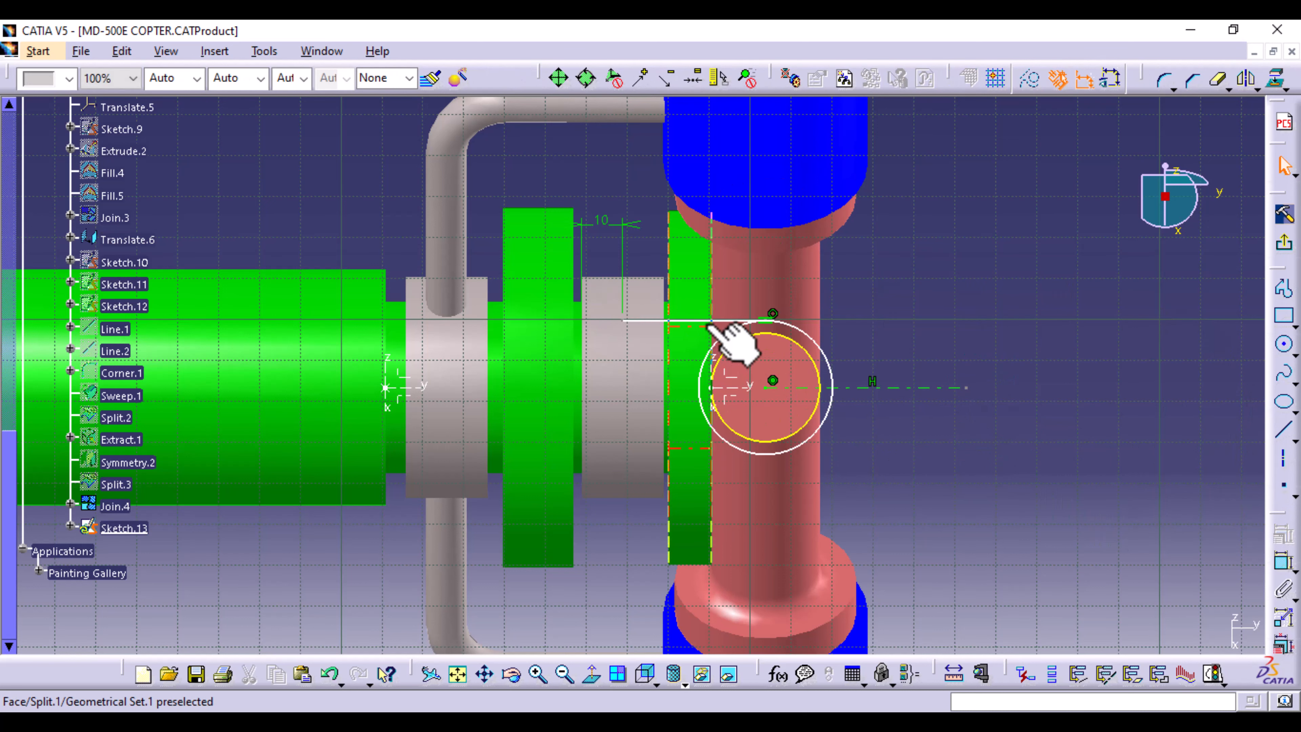
- Mirror the horizontal line about the axis and trim away the outer circle's left arc
left_click(1246, 78)
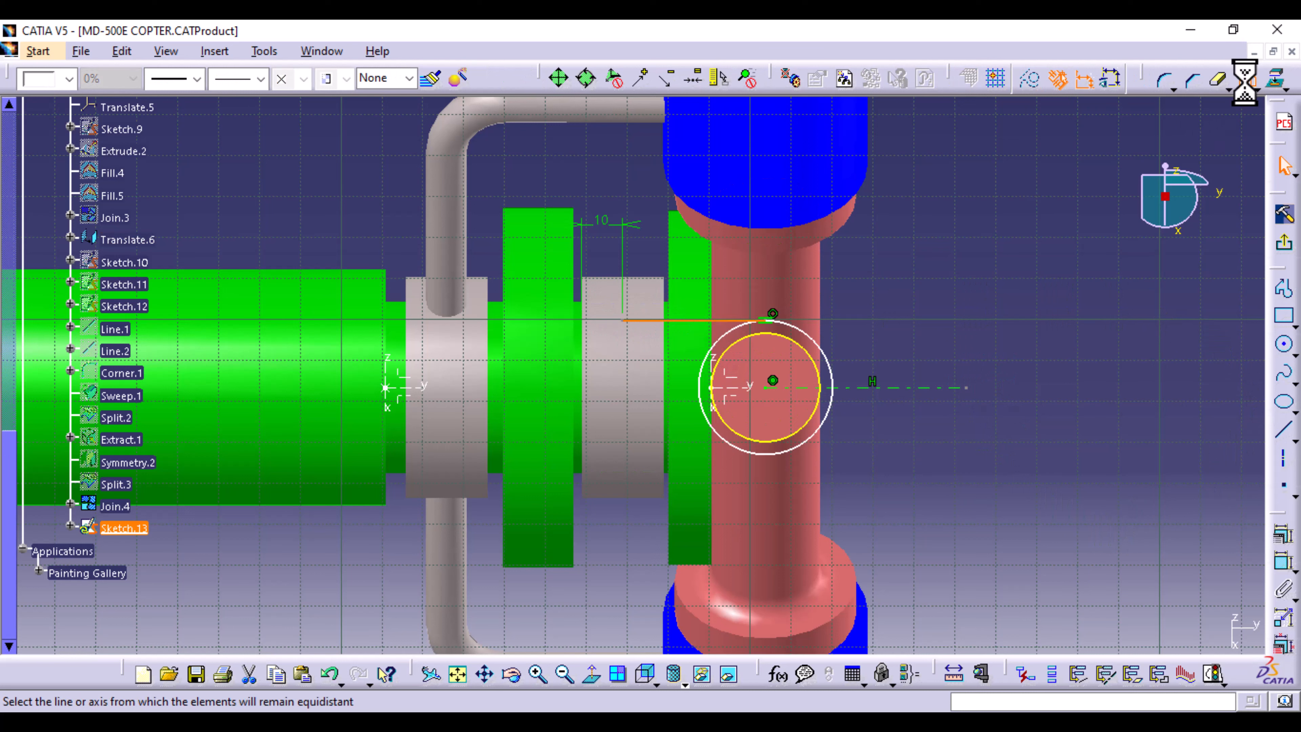
left_click(861, 388)
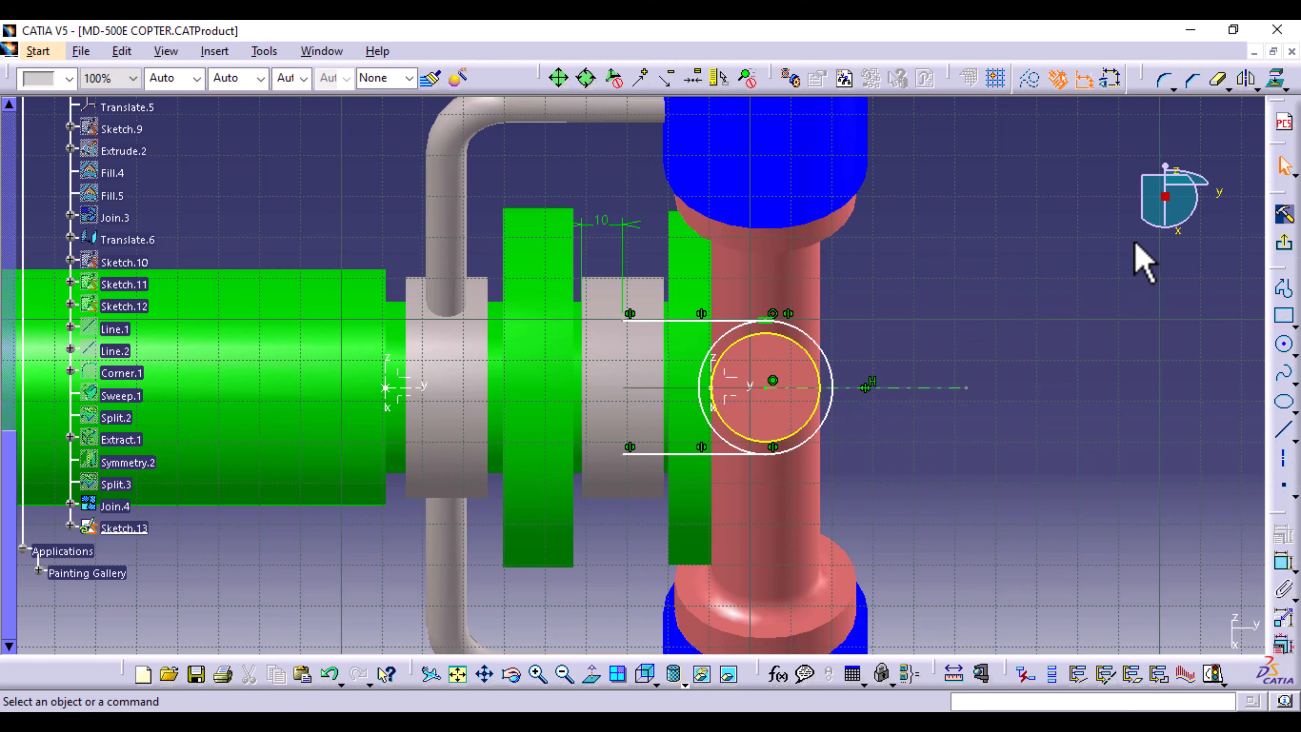
left_click(1219, 78)
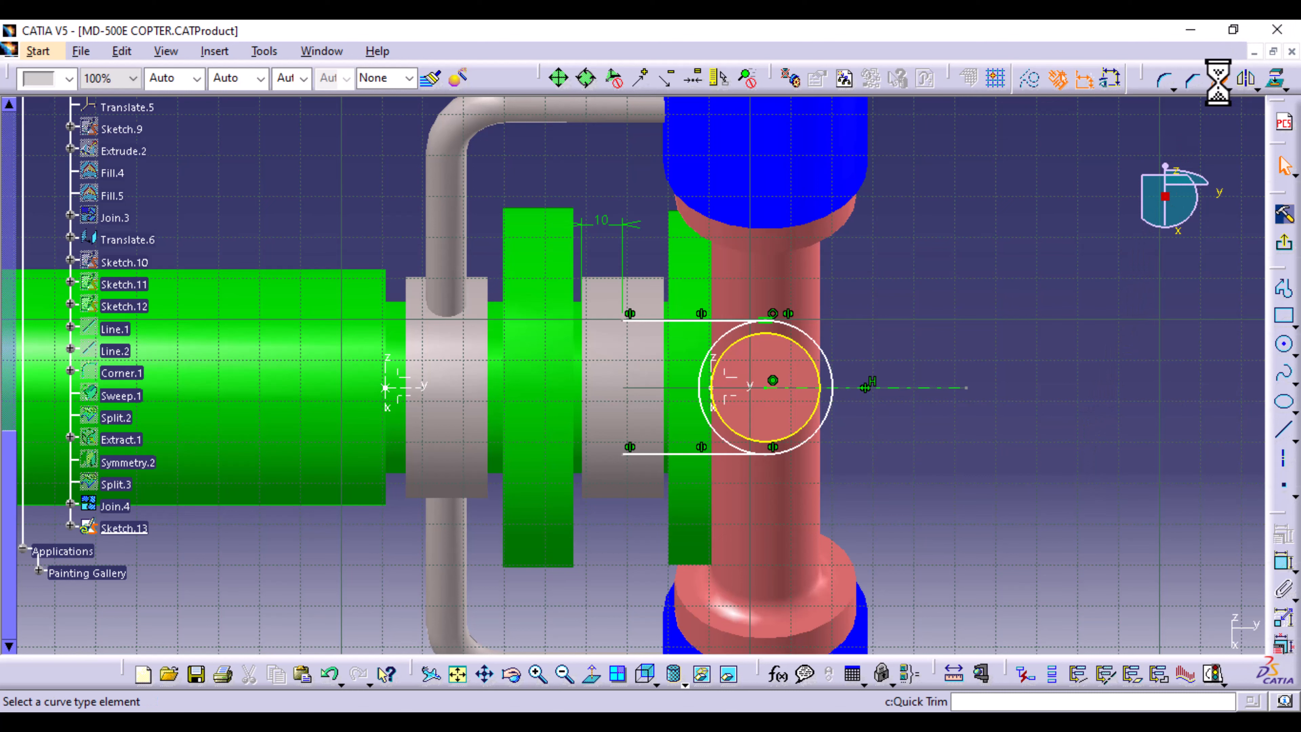
left_click(705, 409)
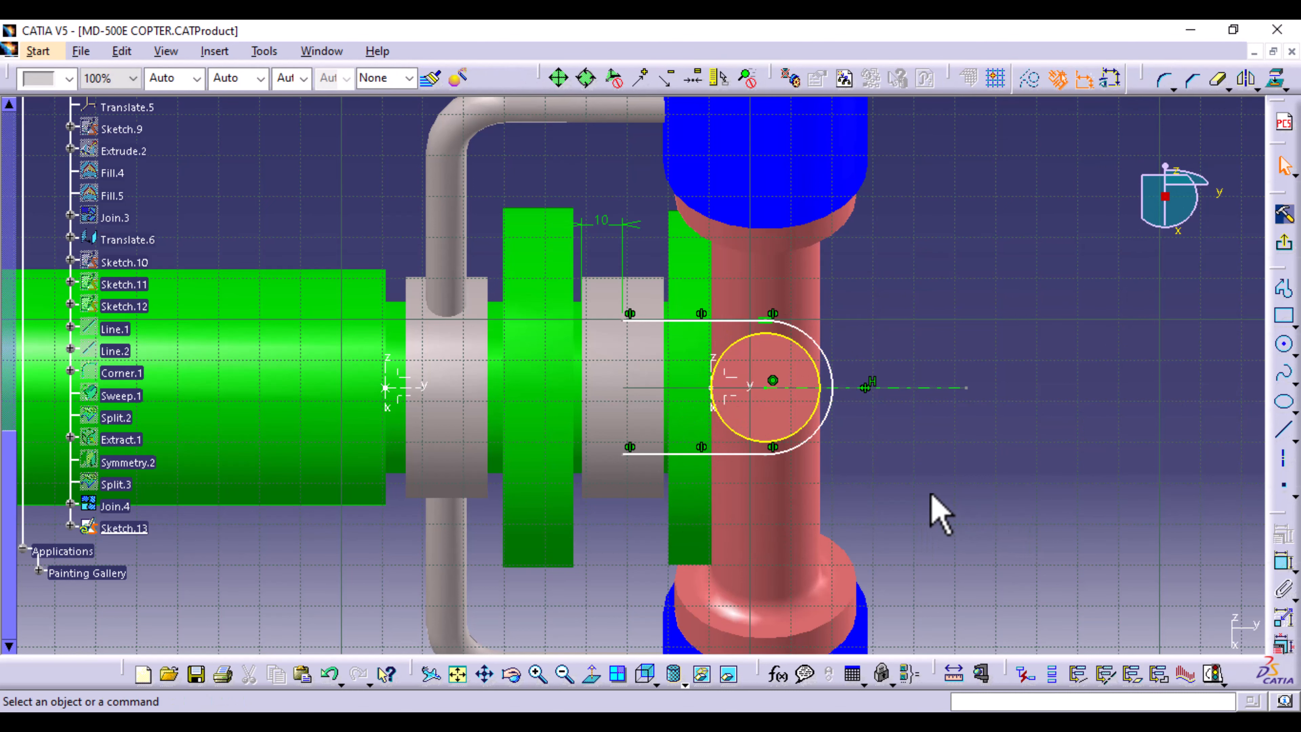
- Draw an inner horizontal line from the top of the projected circle, ending level with the outer line's left end
middle_click_drag(932, 479, 988, 482)
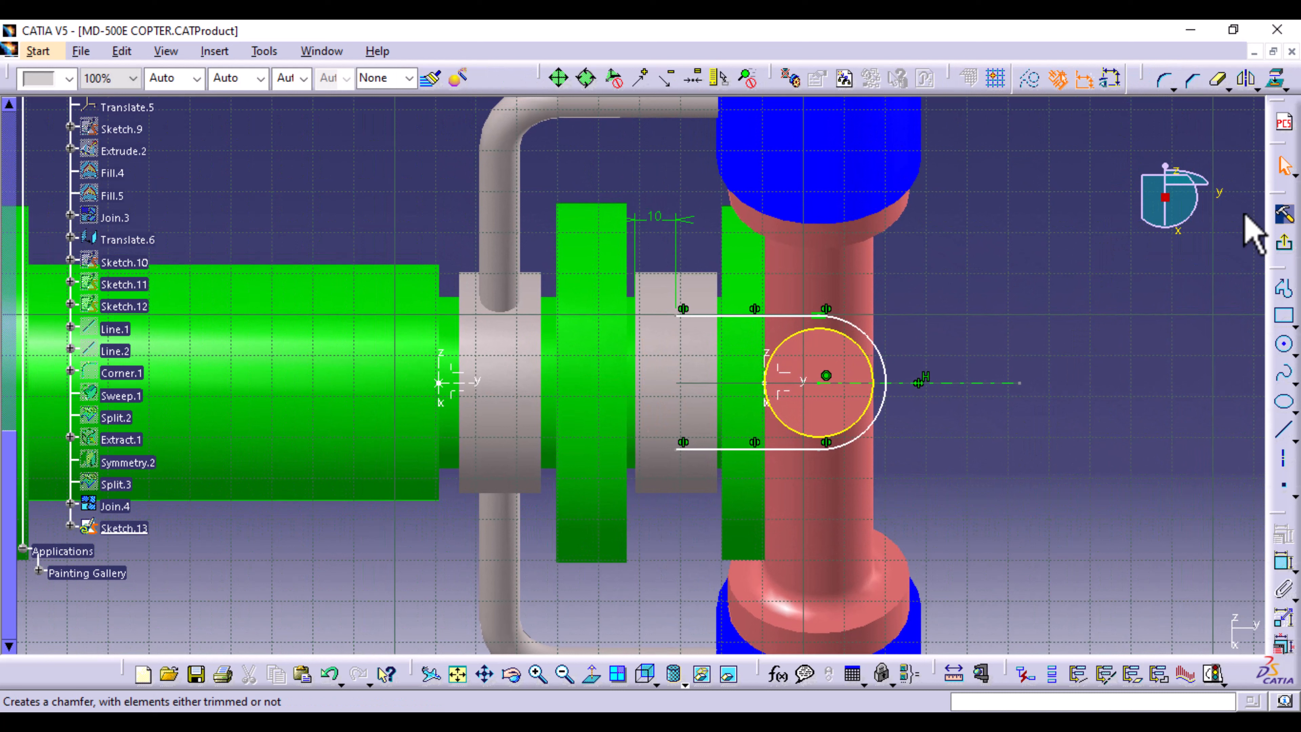
left_click(1284, 432)
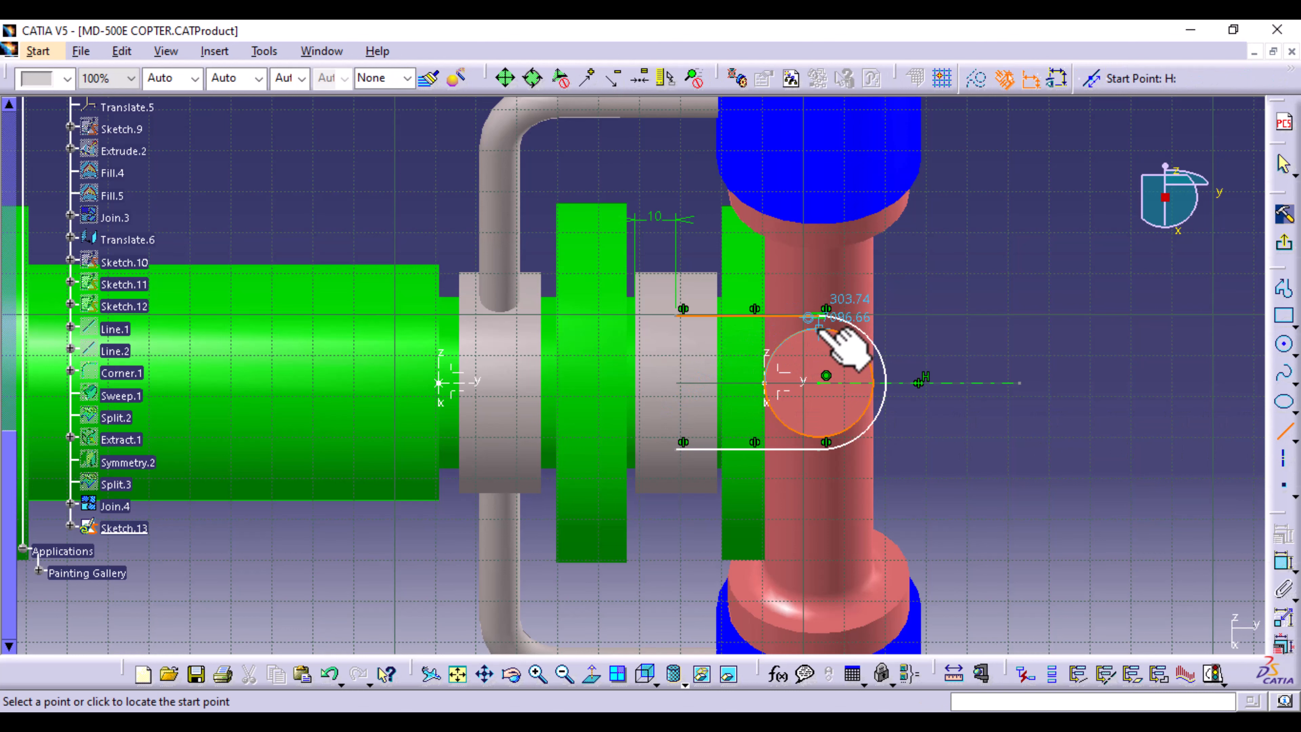
middle_click_drag(831, 488, 815, 320)
middle_click_drag(925, 460, 533, 461)
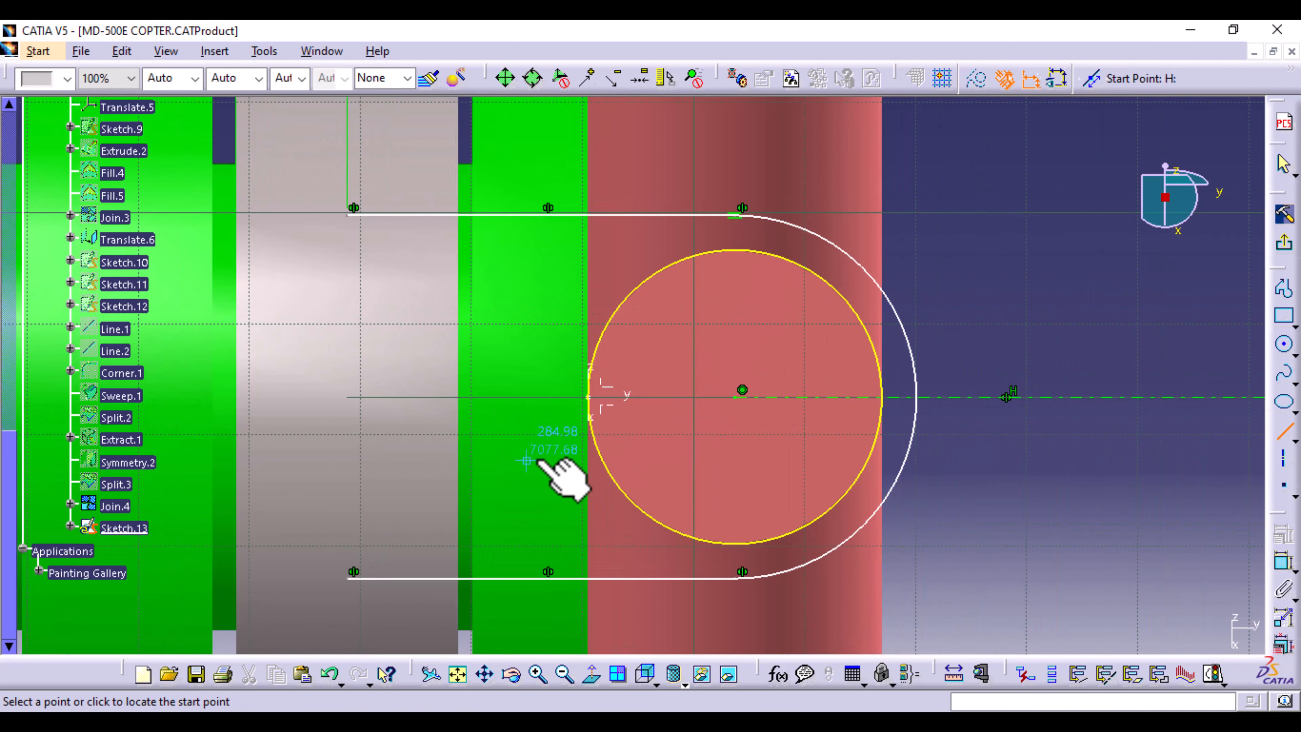
left_click(733, 250)
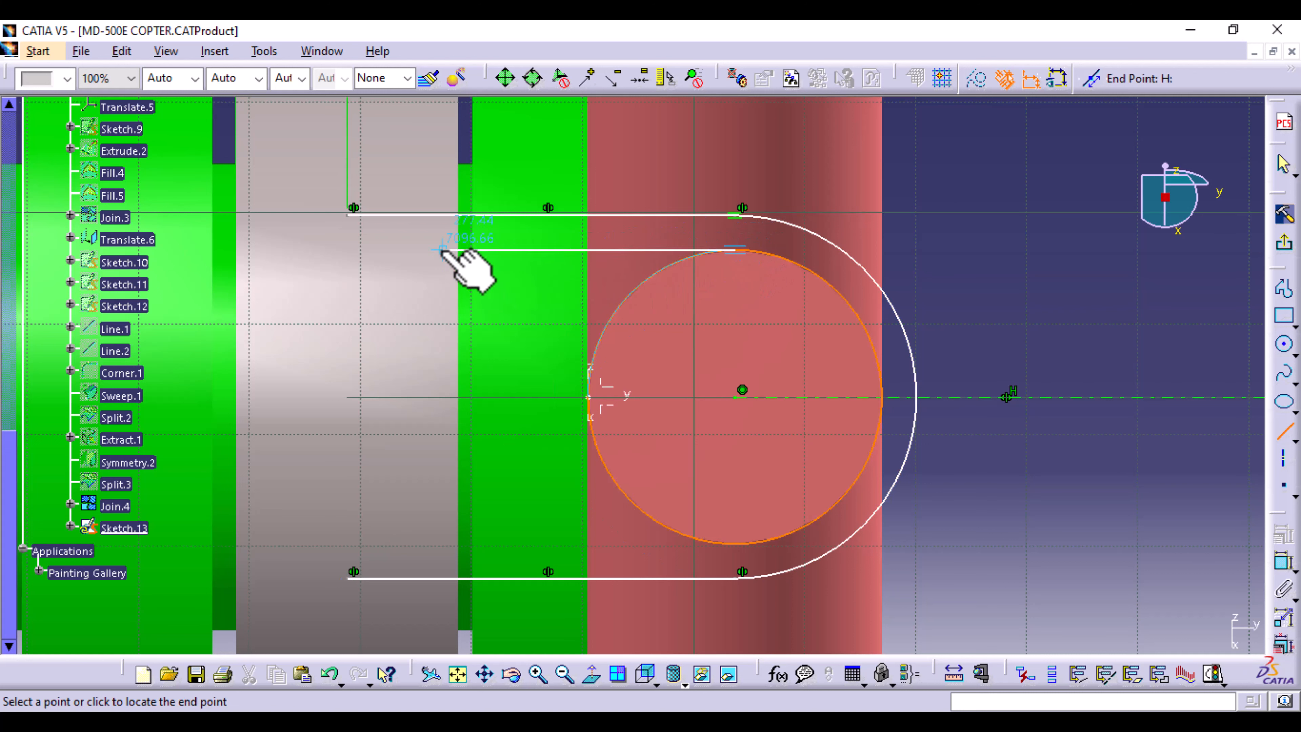
left_click(349, 253)
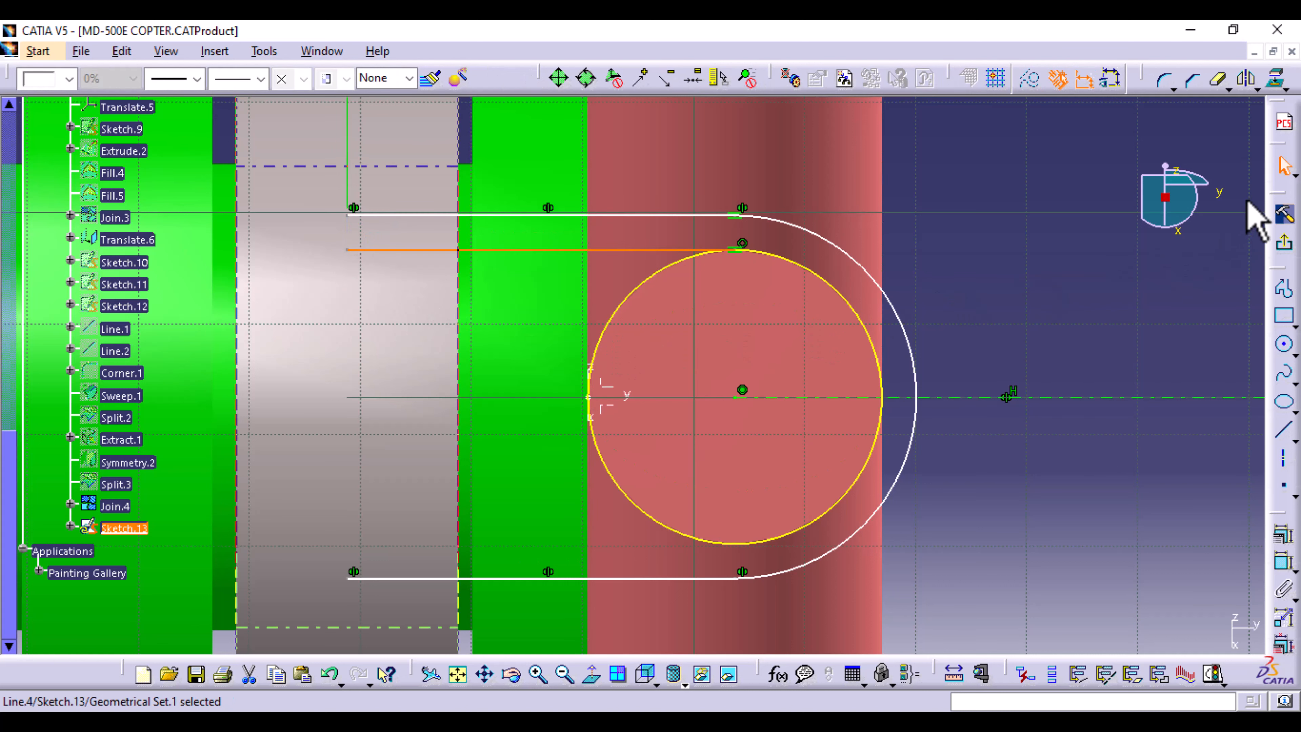
- Mirror the inner line about the axis and trim away the projected circle's left arc
left_click(1246, 78)
left_click(997, 397)
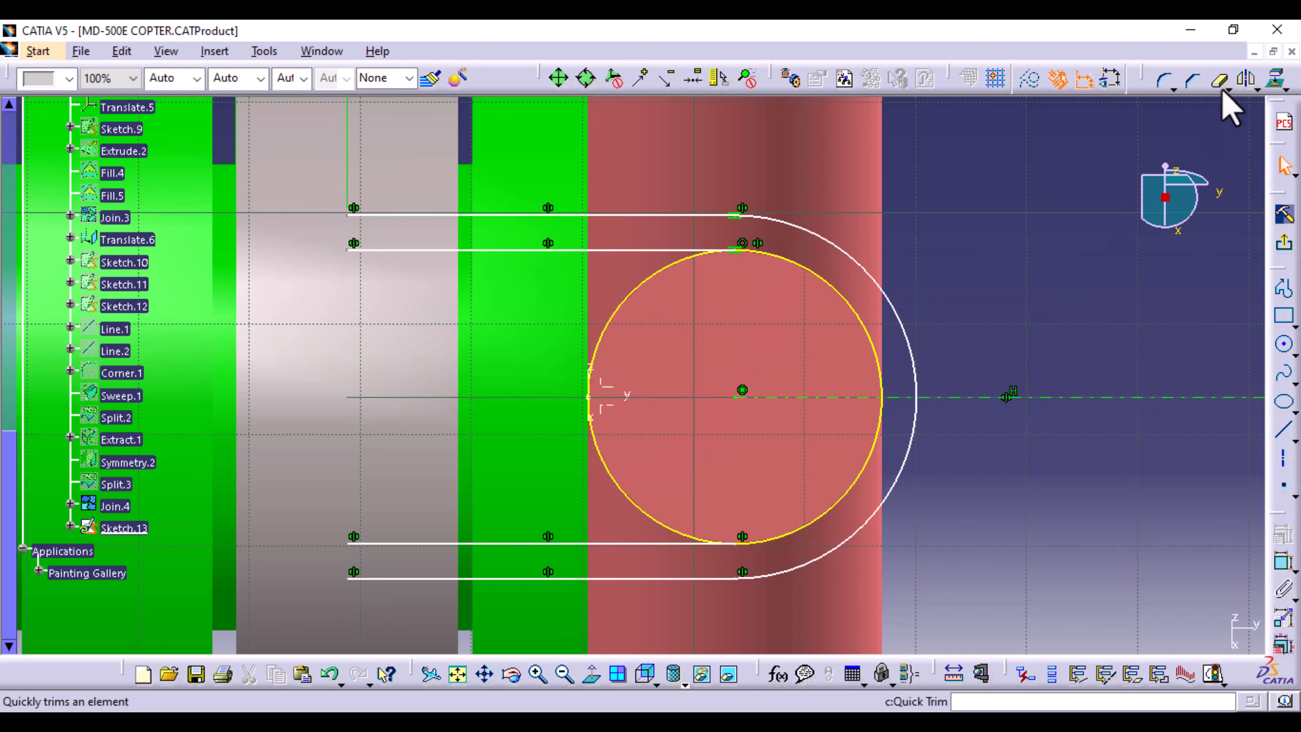
left_click(1218, 80)
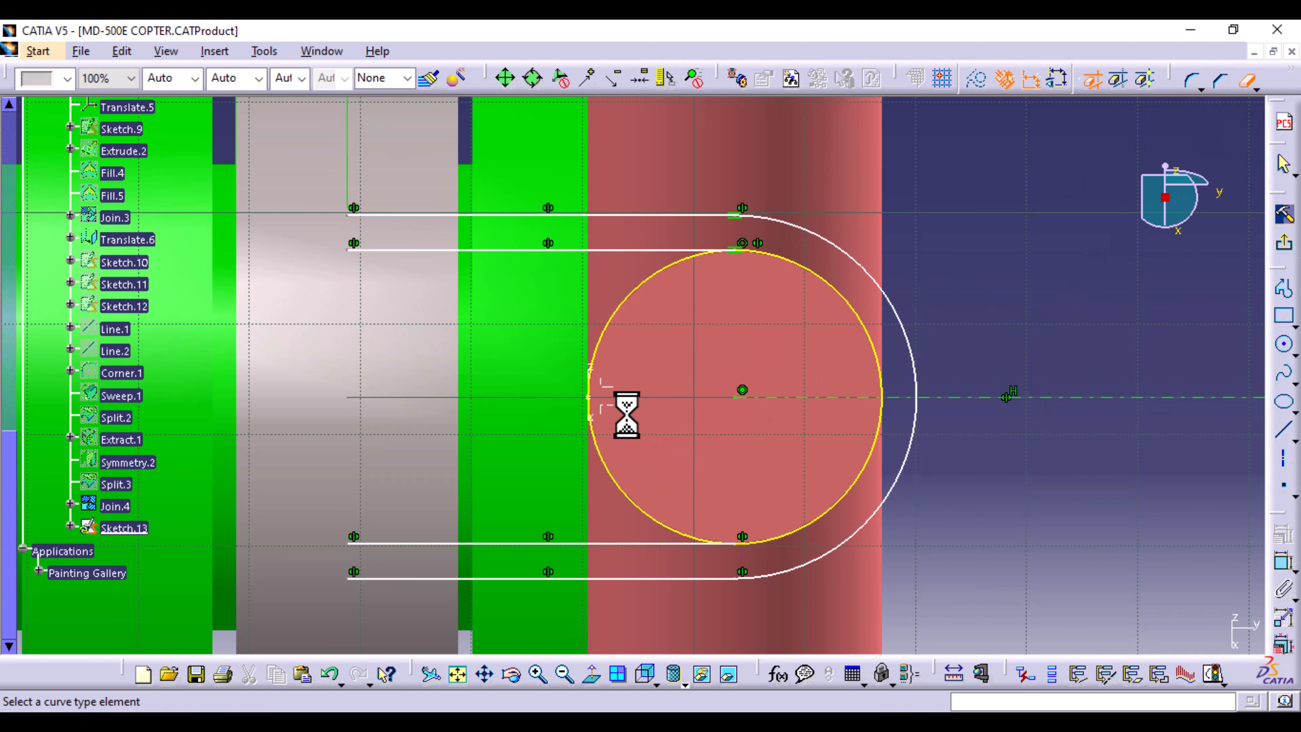
left_click(614, 327)
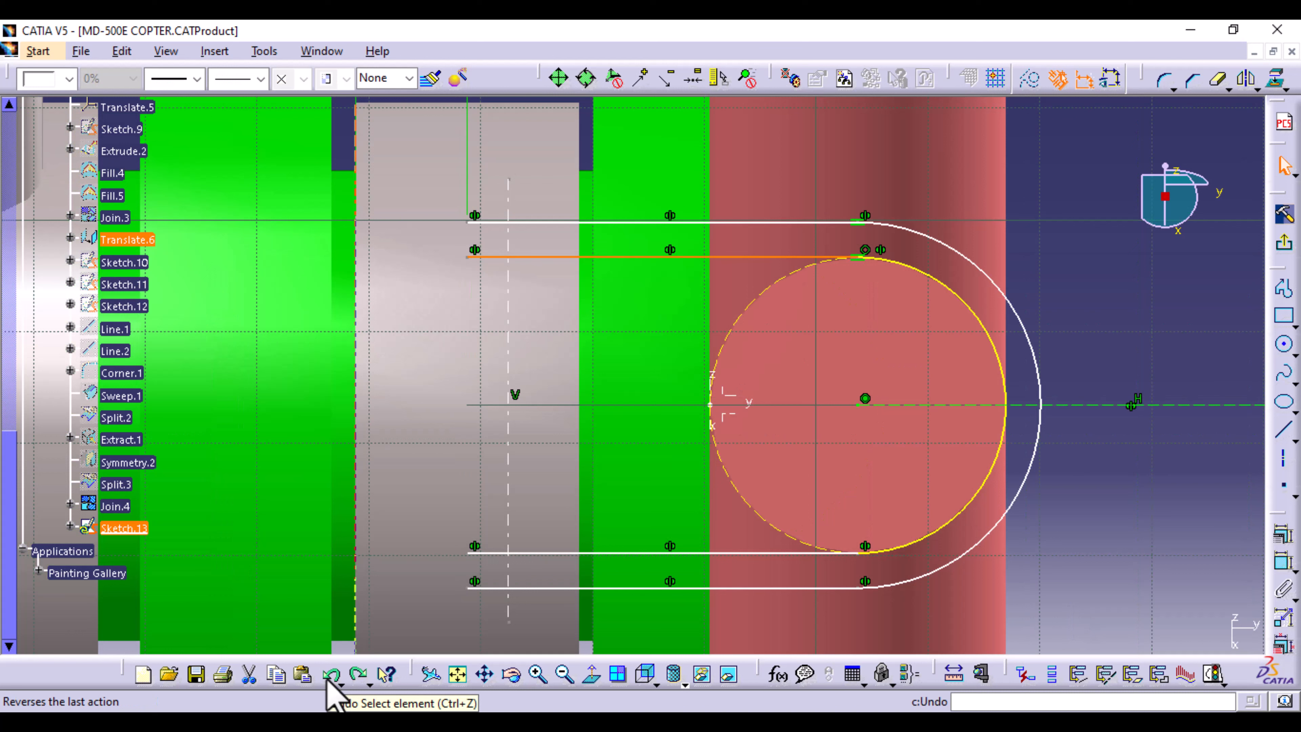
- Undo the vertical line drawn across the grey collar and exit the sketch
left_click(328, 679)
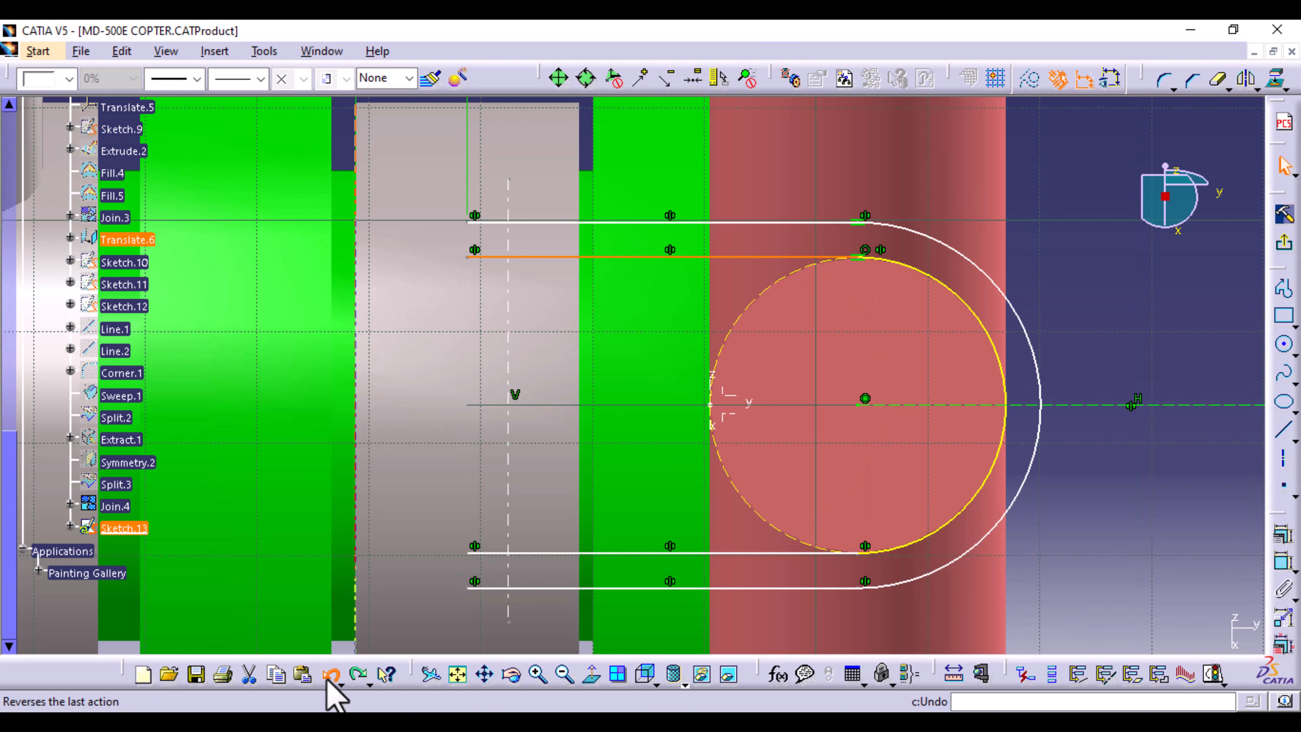
left_click(328, 679)
left_click(331, 676)
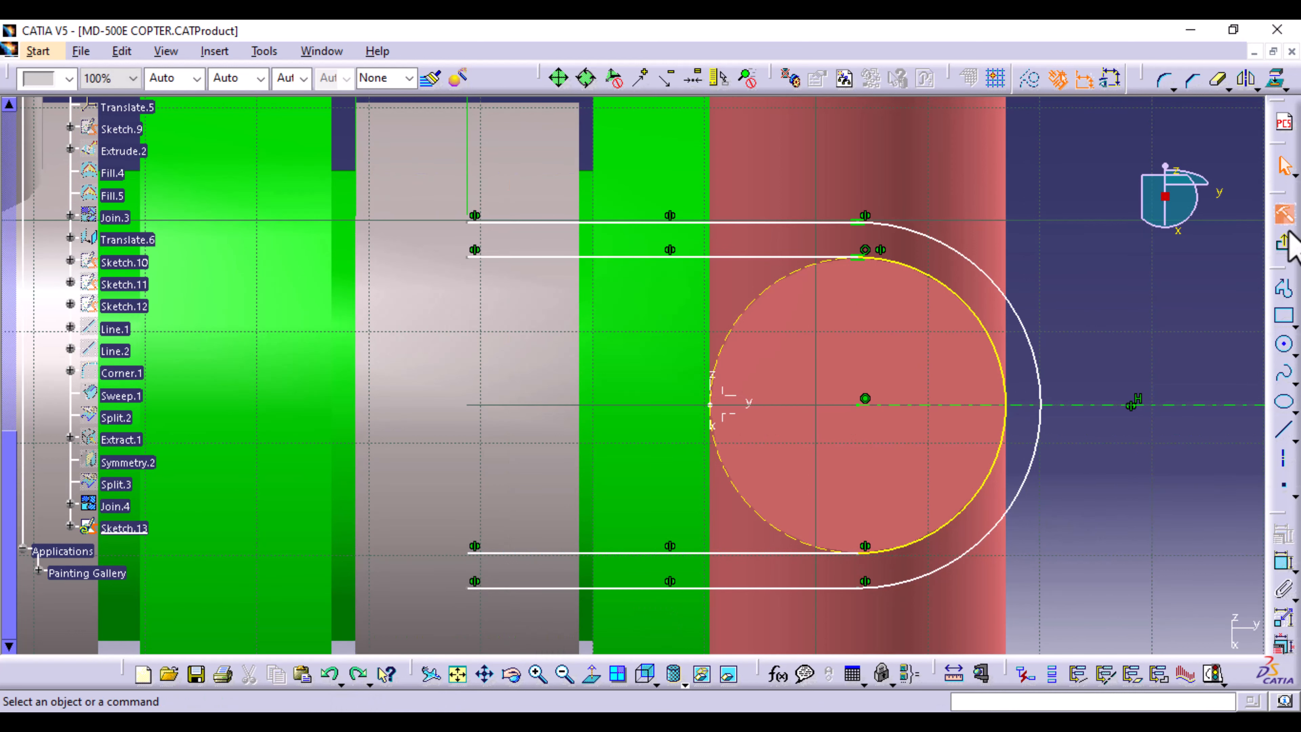
left_click(1284, 241)
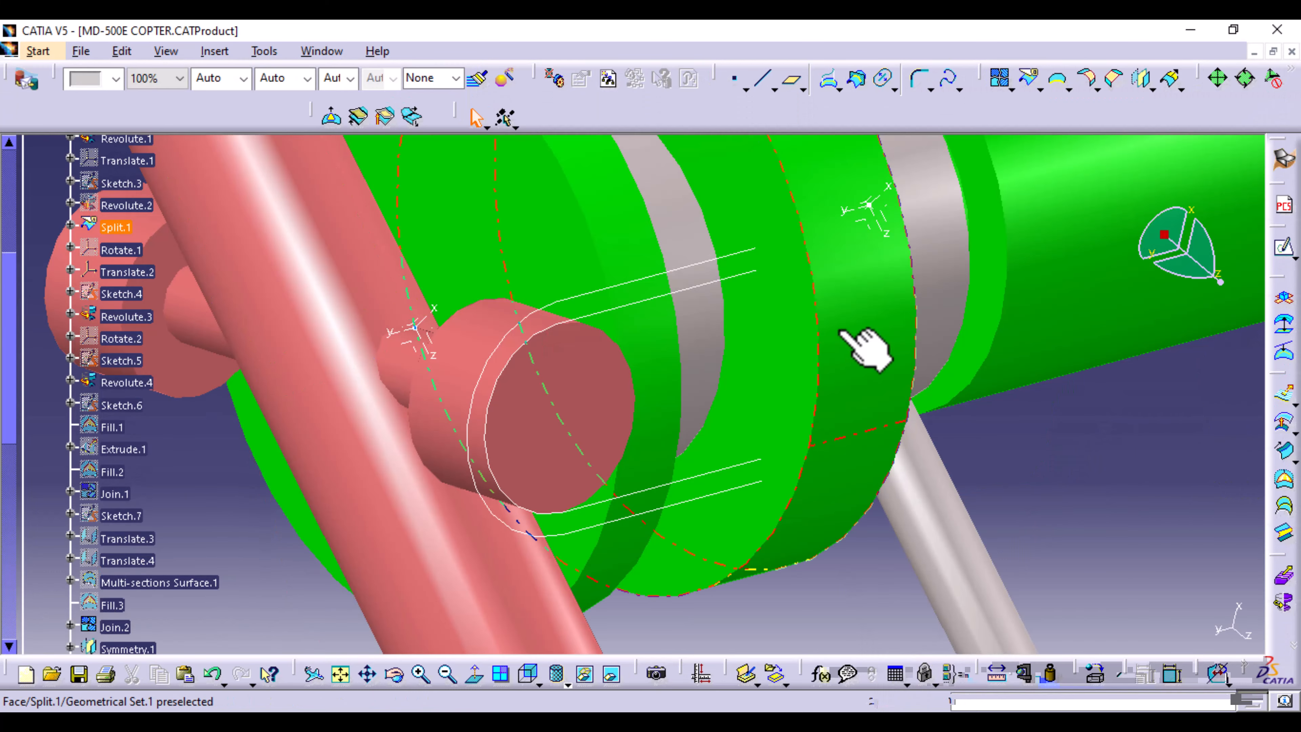
- Extrude the U-shaped link profile Sketch.13 as a surface, reversing its direction and setting Limit 2 to 0 mm
mouse_move(841, 336)
middle_mouse_down("ctrl")
mouse_move(838, 460)
mouse_move(823, 373)
mouse_move(750, 418)
mouse_move(778, 525)
mouse_move(740, 500)
middle_mouse_up("ctrl")
scroll(73, 532, "down", 10)
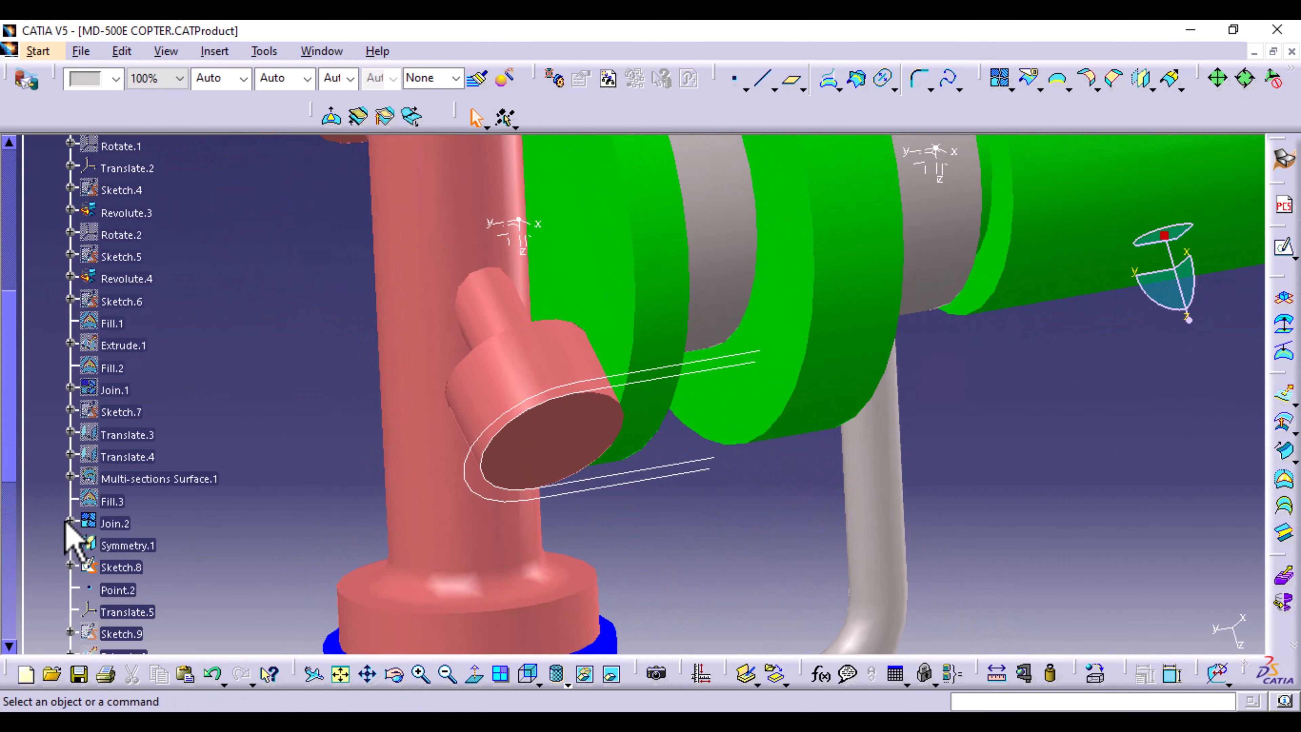
left_click(128, 620)
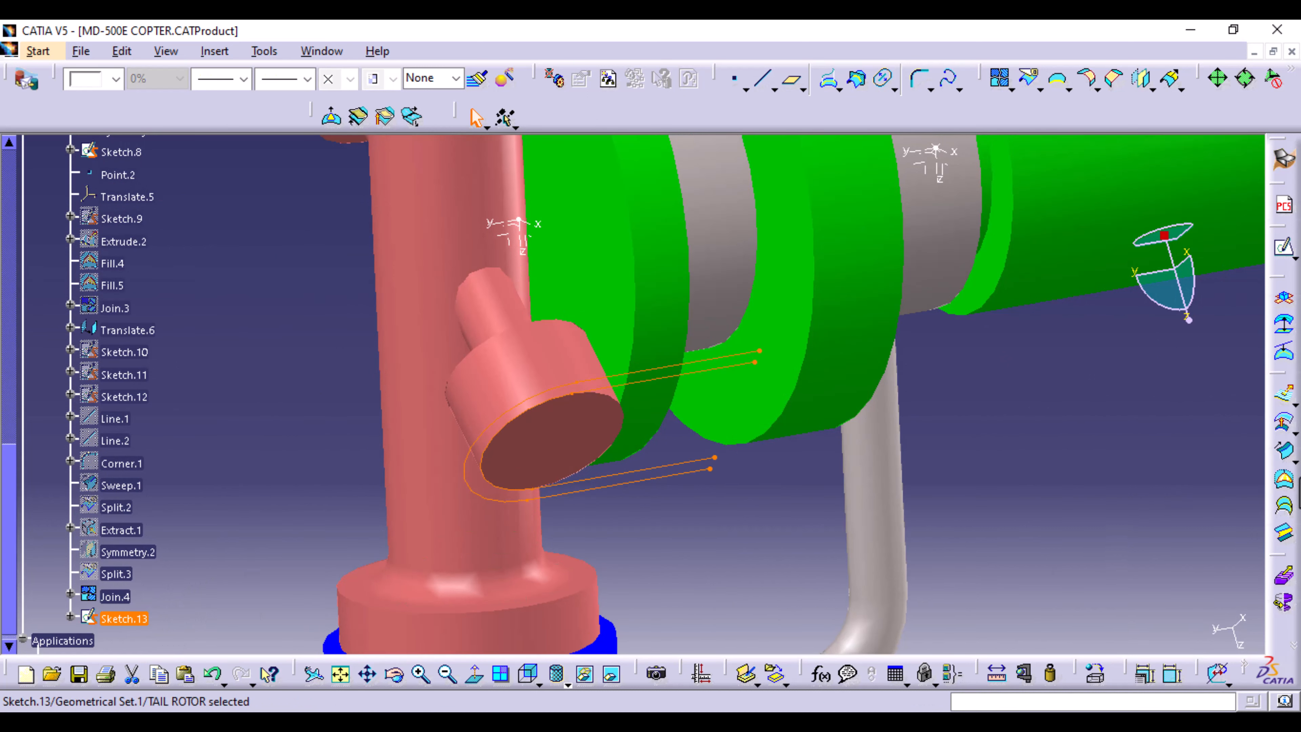
left_click(1287, 396)
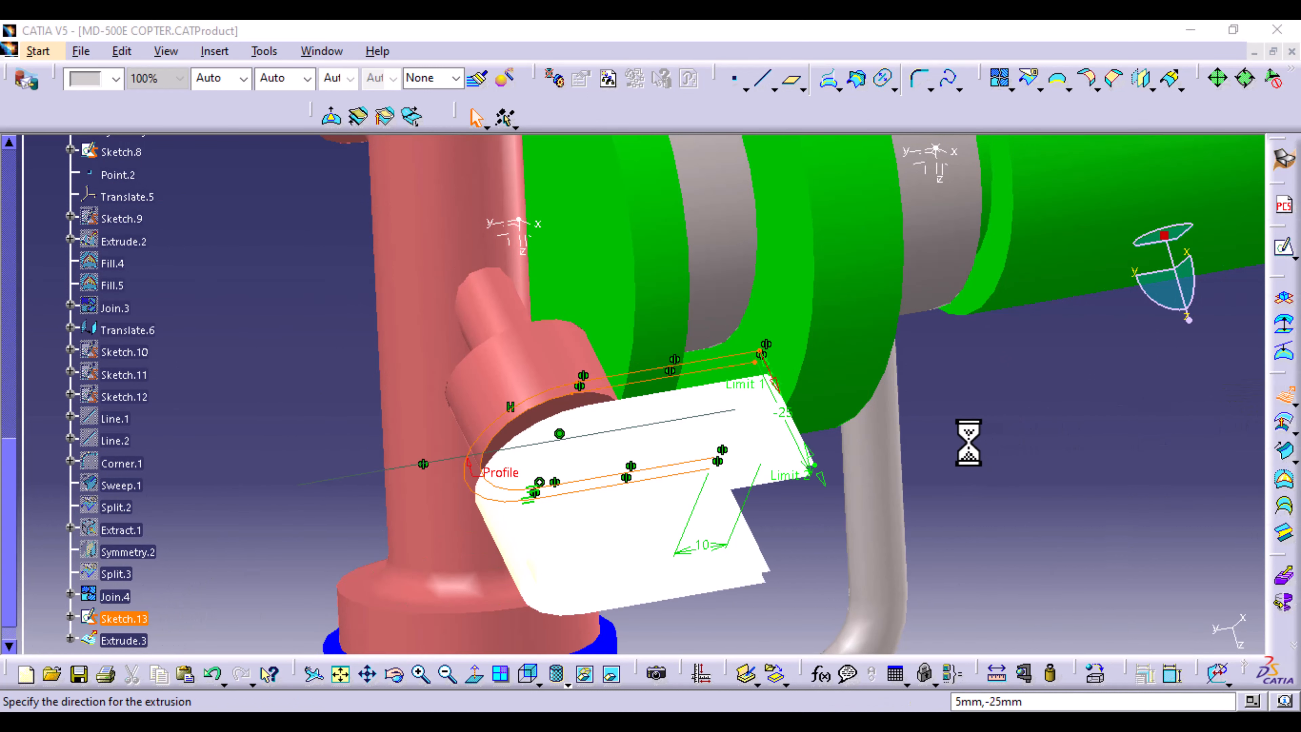
left_click(1119, 284)
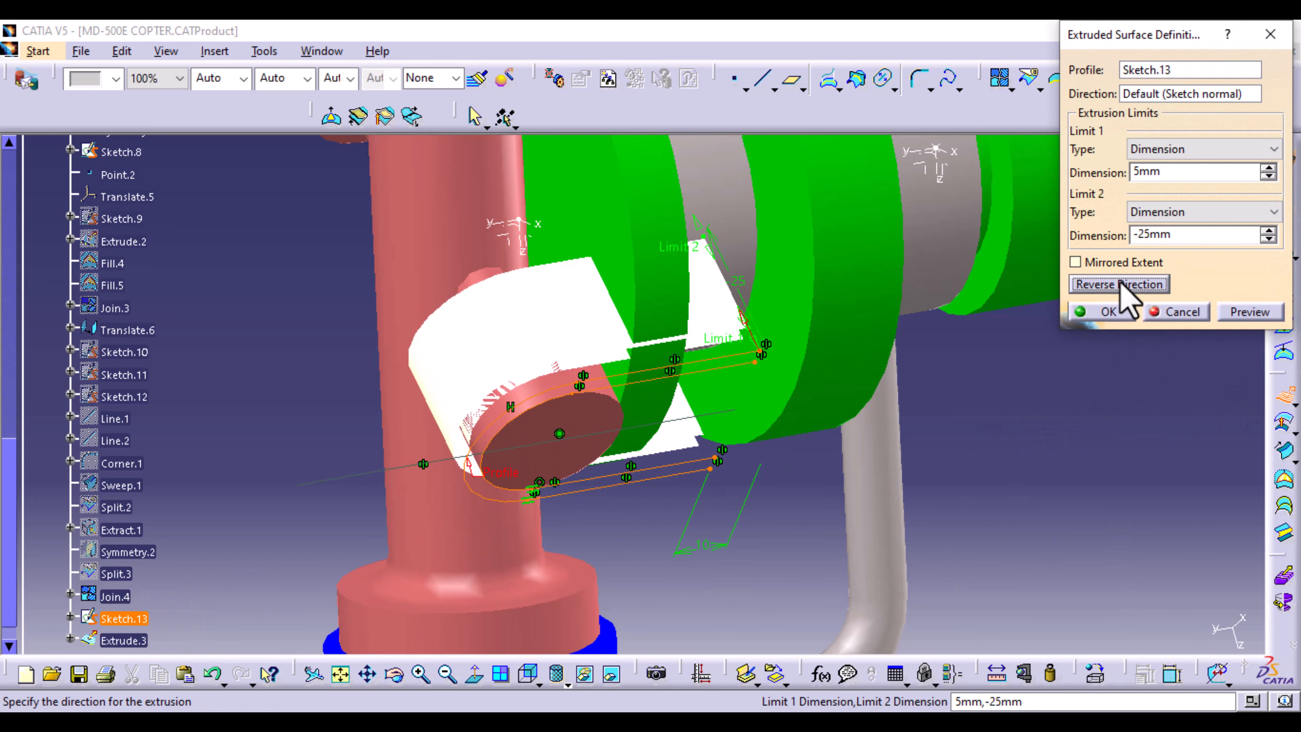
left_click(1150, 234)
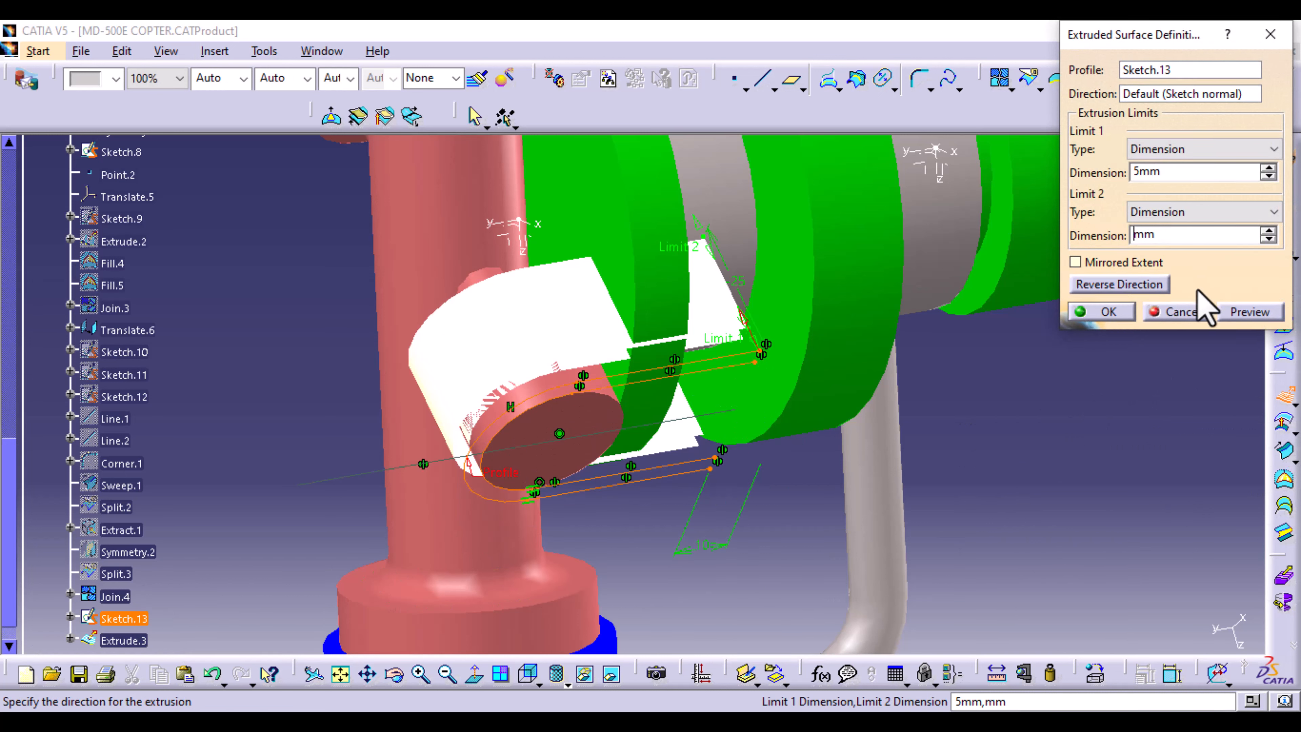
left_click(1168, 171)
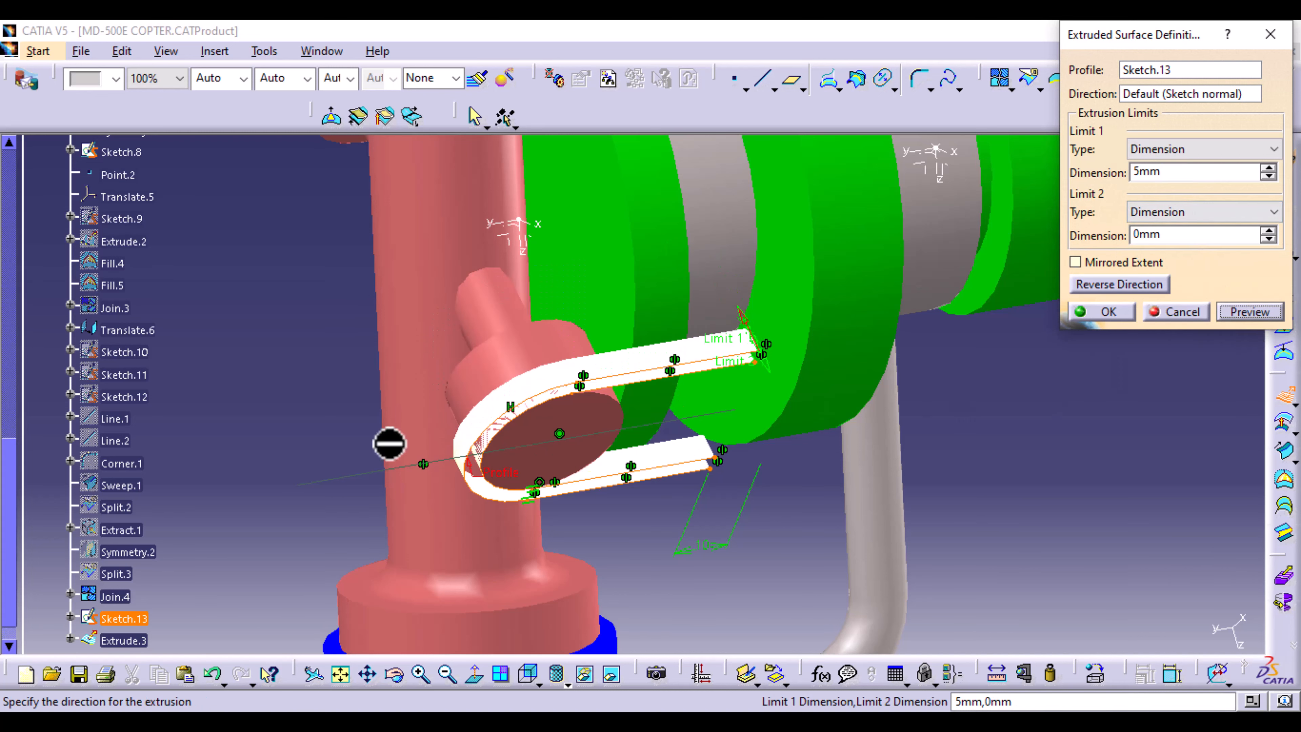
- Set Limit 1 to 10 mm and confirm the link extrusion, cancelling the extraction of a single sub-element
middle_click_drag(464, 380, 628, 569)
mouse_move(774, 492)
middle_mouse_down()
mouse_move(644, 459)
mouse_move(604, 517)
mouse_move(672, 551)
mouse_move(697, 517)
middle_mouse_up()
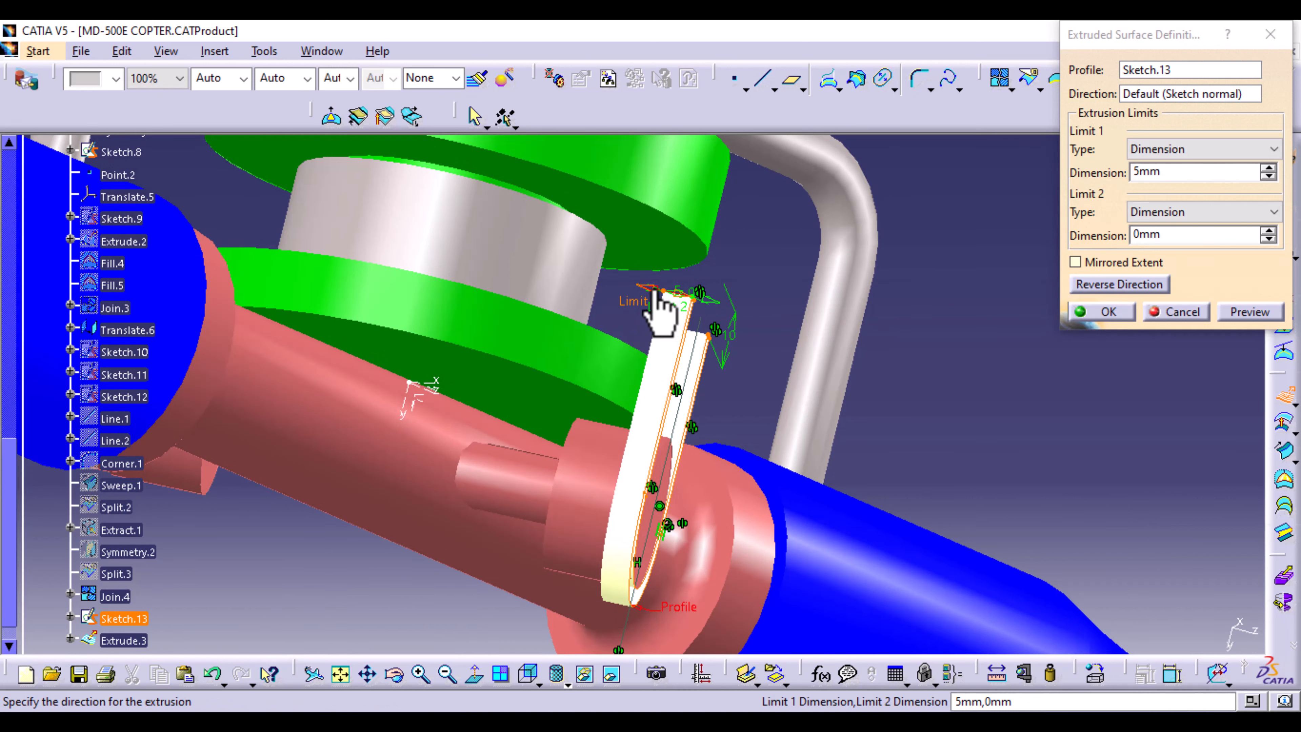
left_click_drag(652, 287, 659, 289)
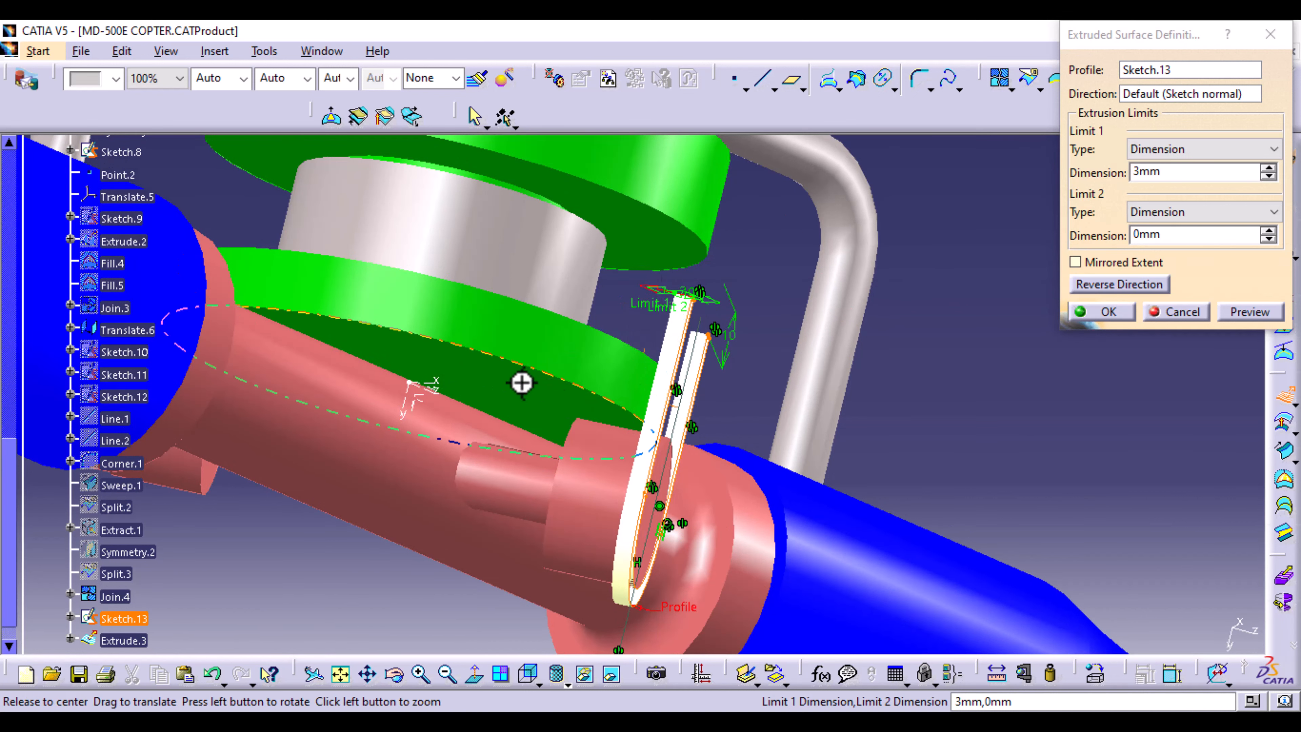
middle_click_drag(520, 381, 561, 430)
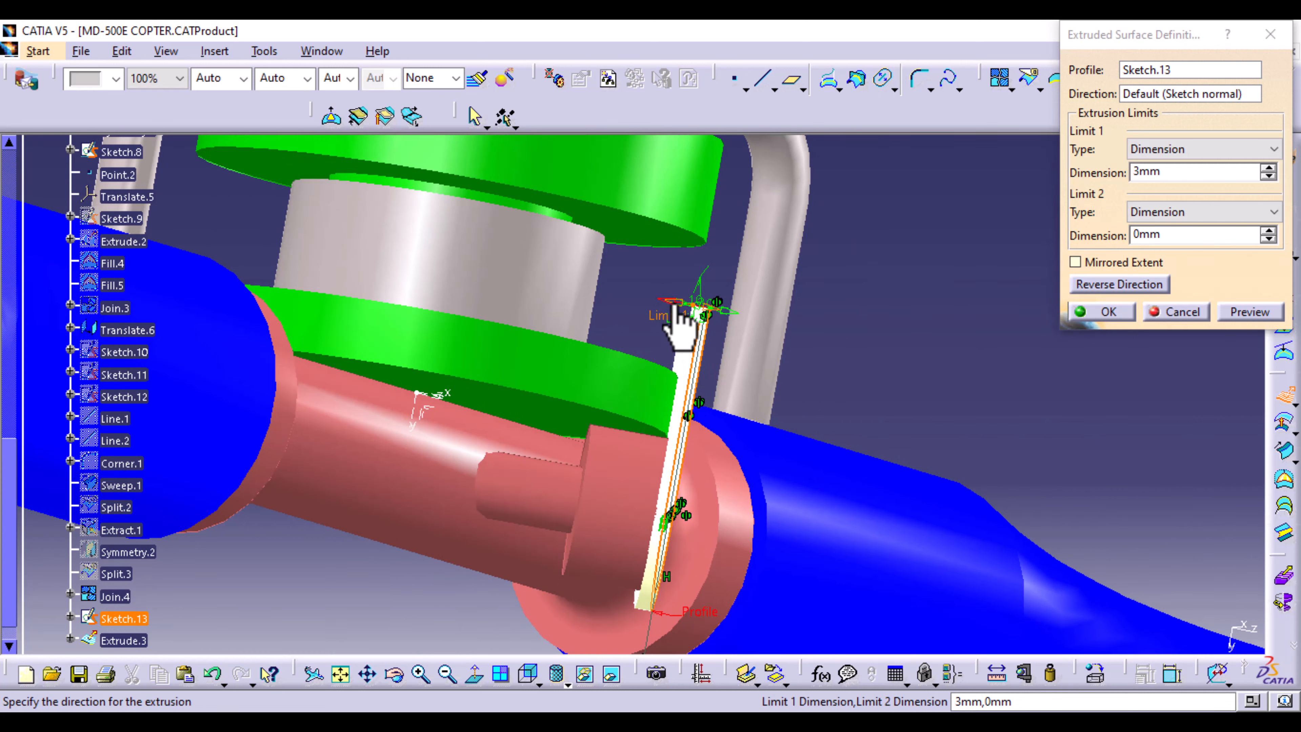
left_click_drag(679, 308, 631, 323)
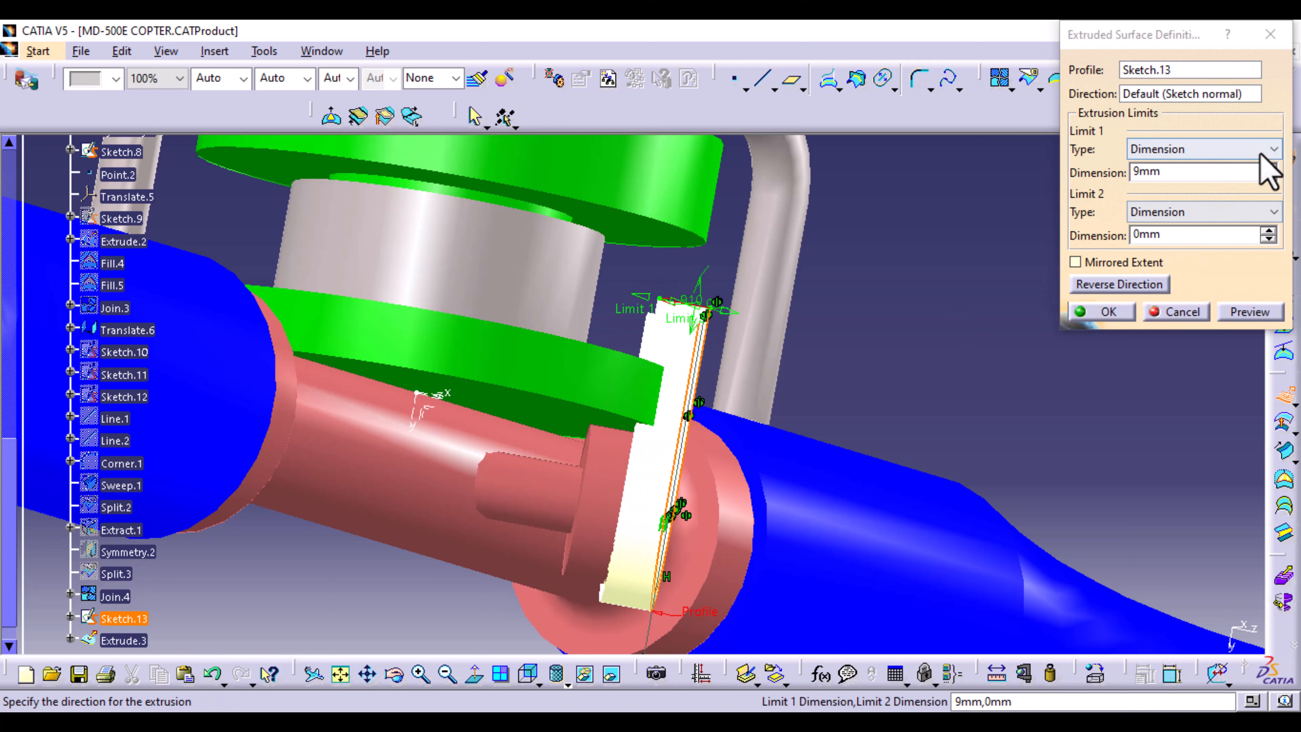
left_click(1268, 167)
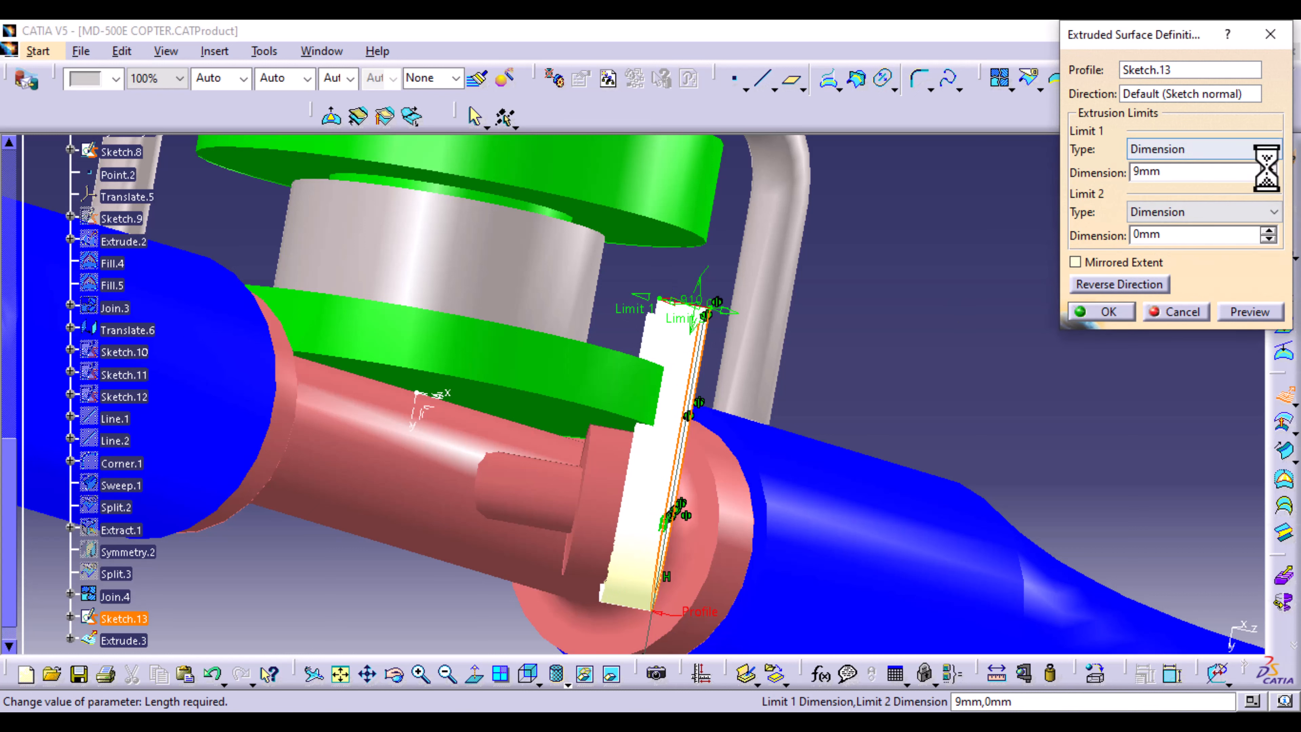
left_click(1109, 310)
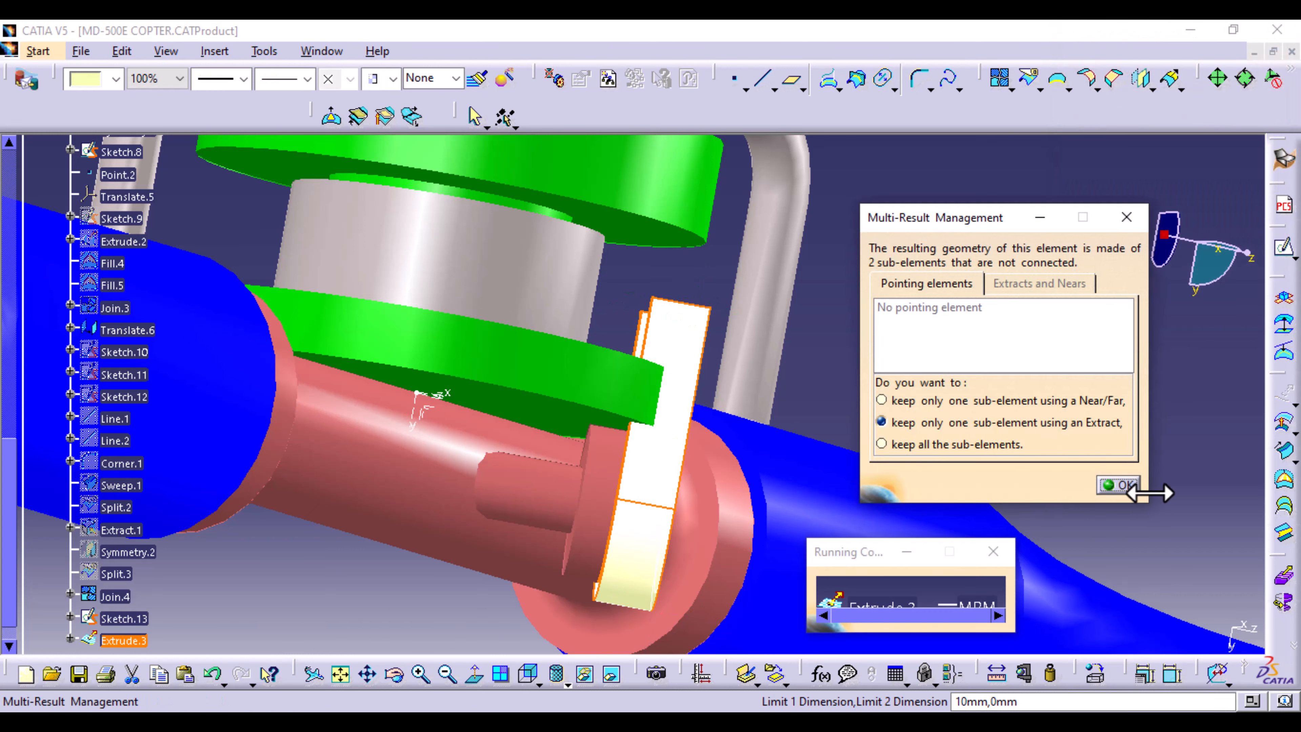
left_click(1119, 485)
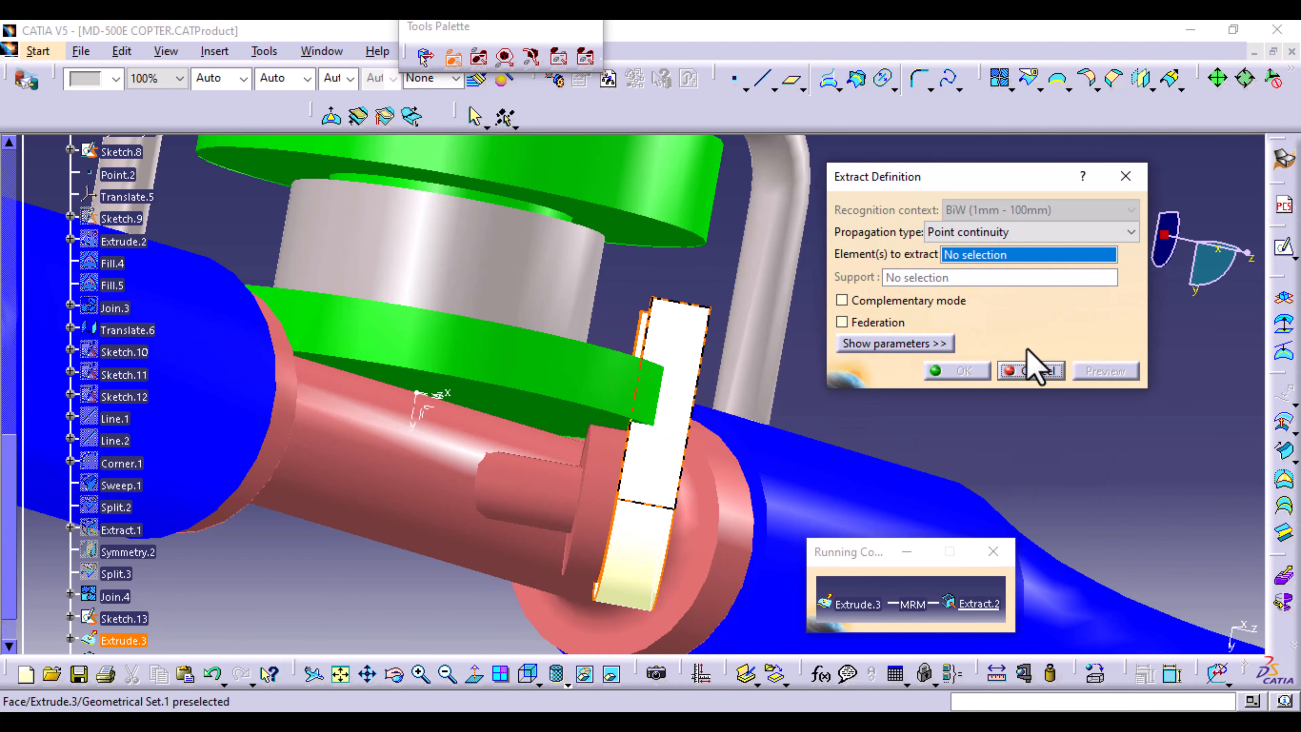
left_click(1125, 176)
- Reopen the link extrusion and confirm it with the option to keep all the sub-elements
scroll(179, 563, "down", 3)
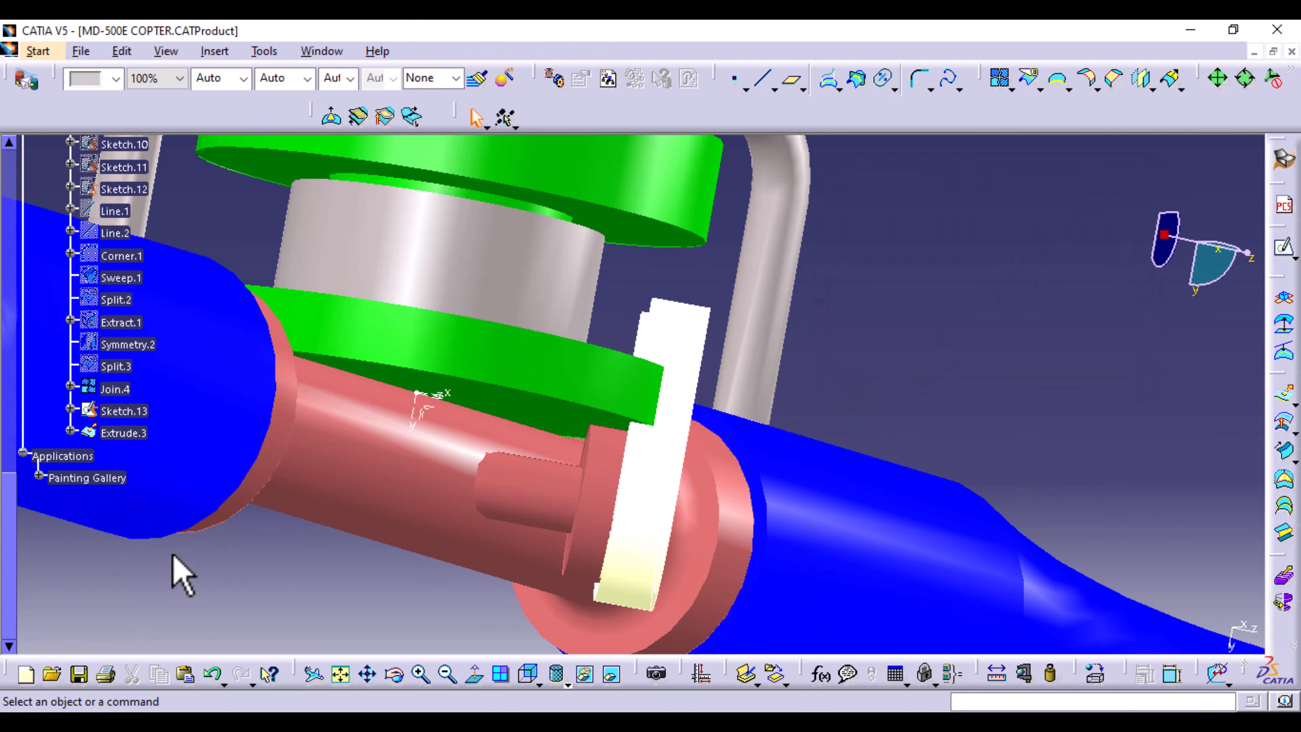
double_click(126, 433)
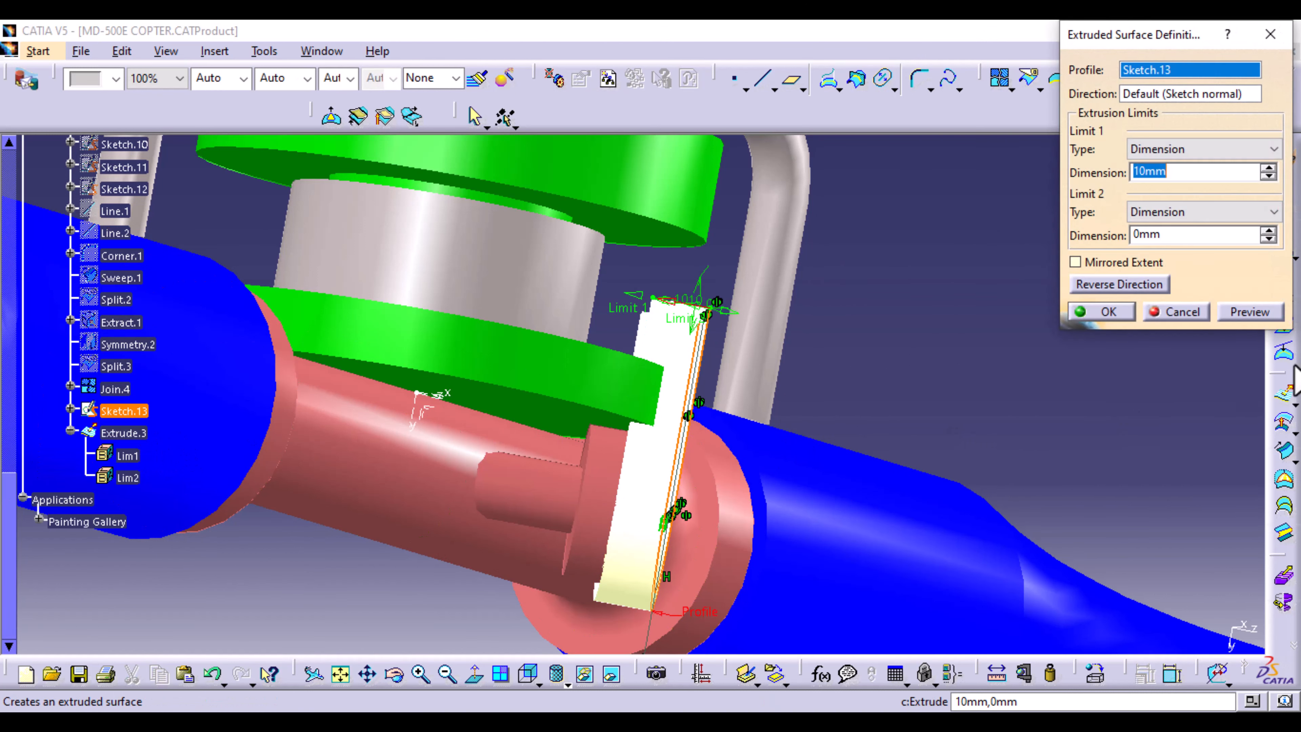
left_click(1261, 318)
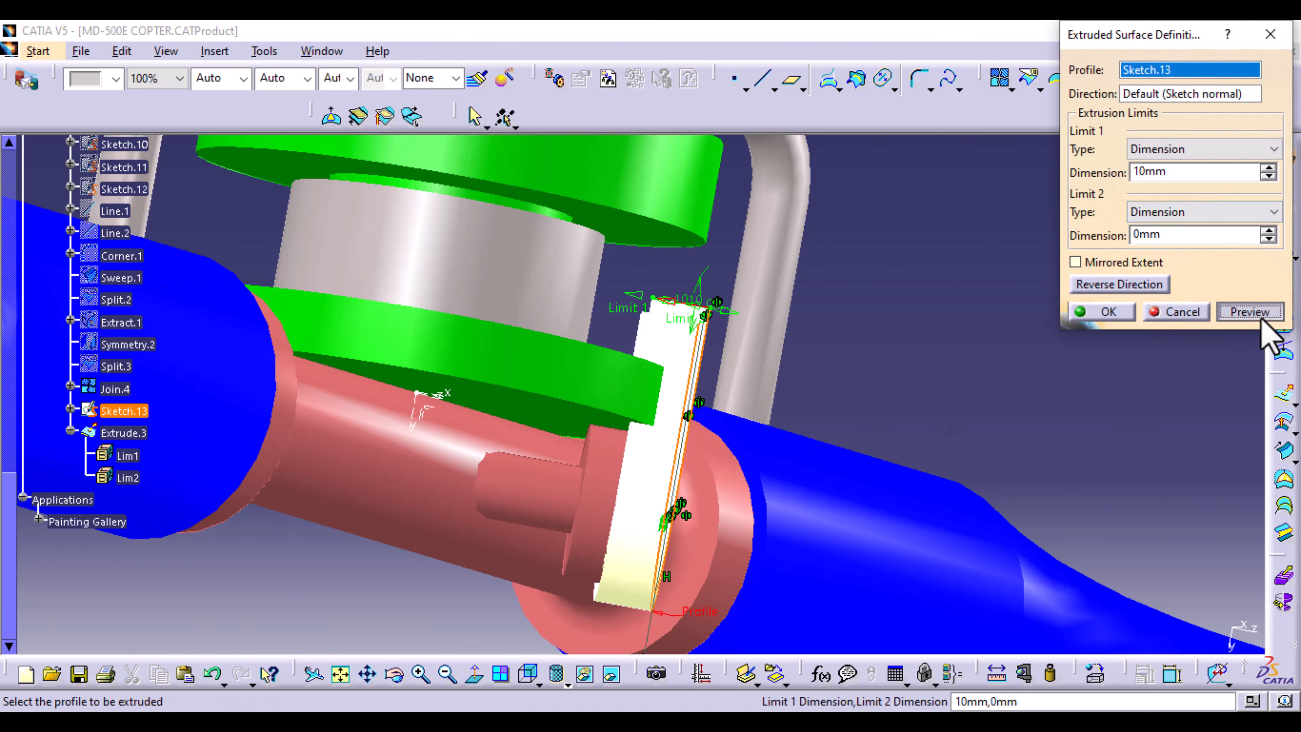
left_click(1119, 312)
left_click(953, 444)
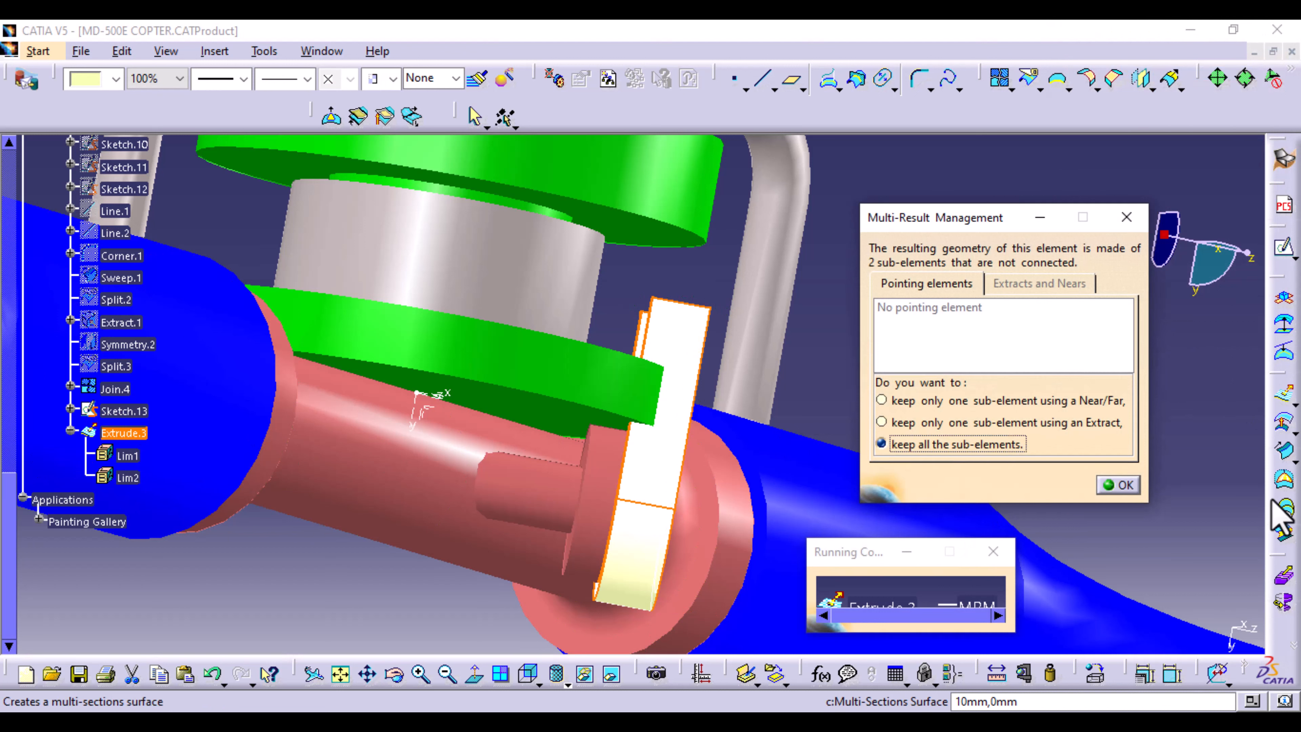
left_click(1119, 485)
left_click(1030, 374)
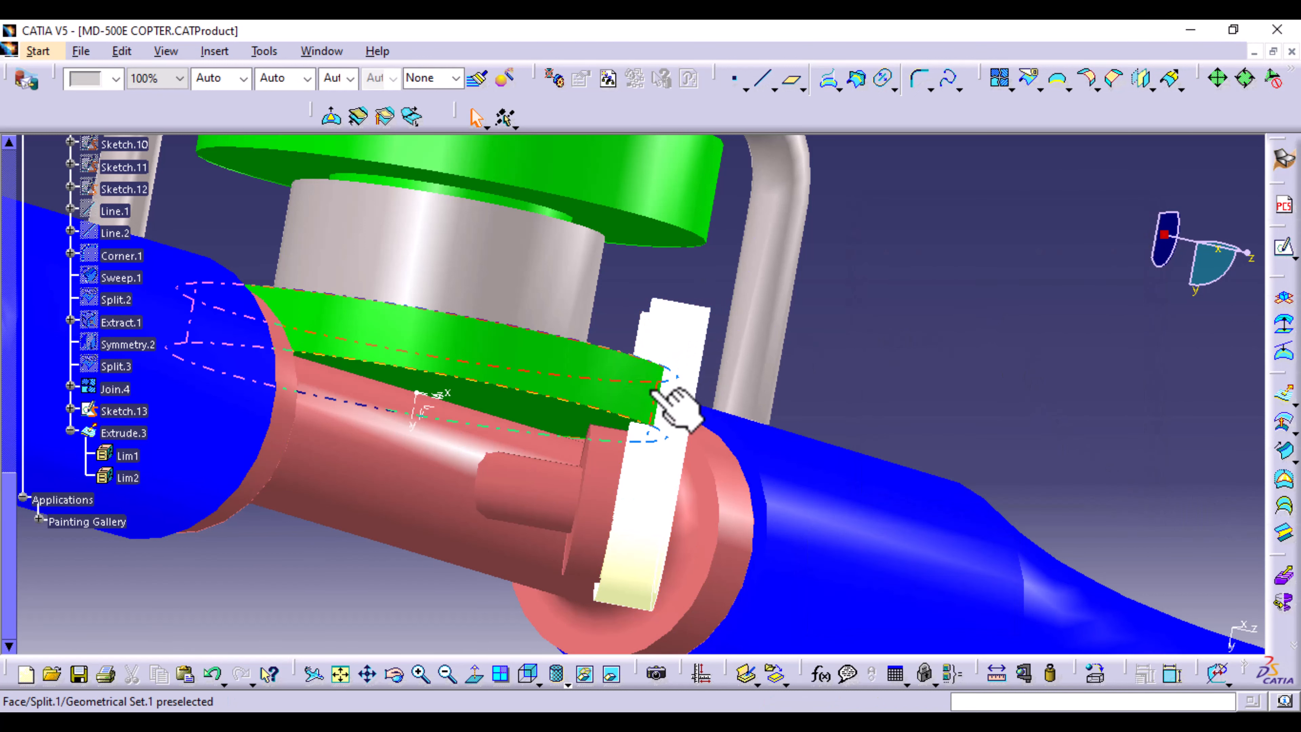
- Open Sketch.3 in normal view and apply a Fix constraint to the vertical end line of the green flange beside the red column
scroll(95, 287, "up", 10)
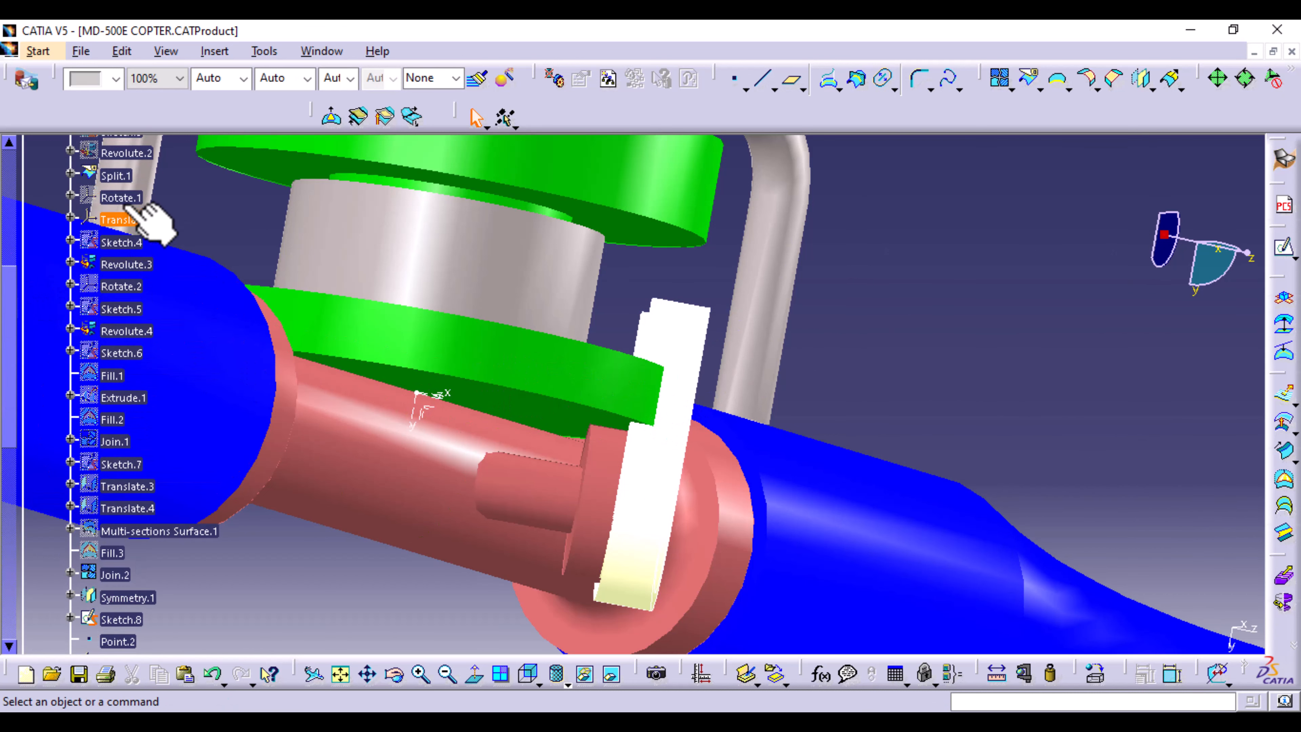
scroll(136, 205, "up", 2)
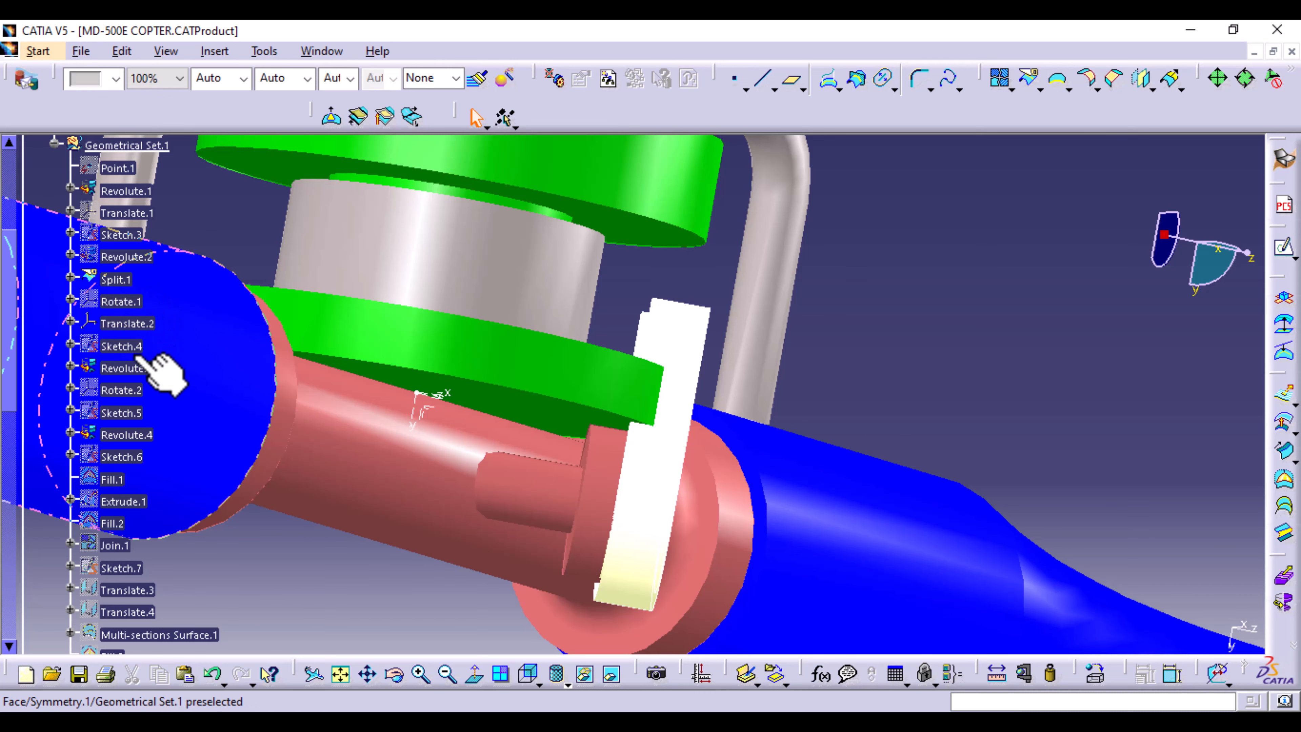
double_click(128, 235)
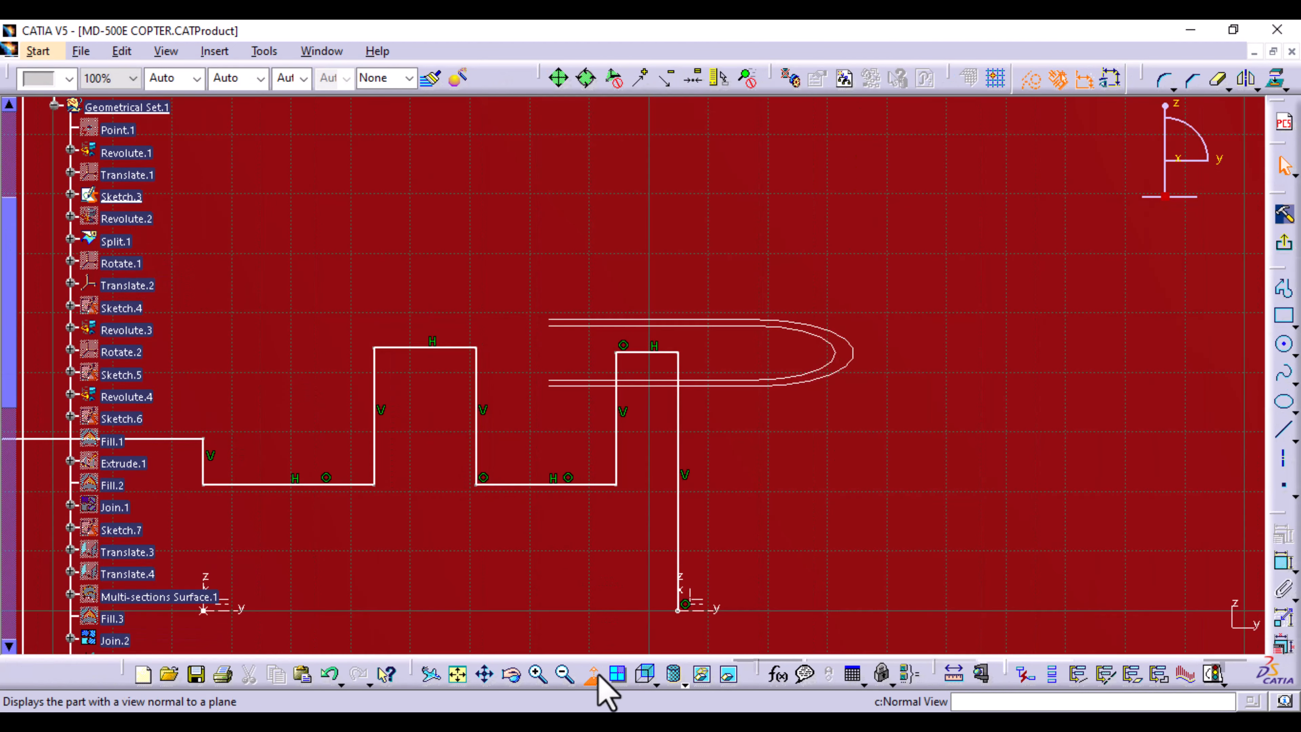
left_click(607, 669)
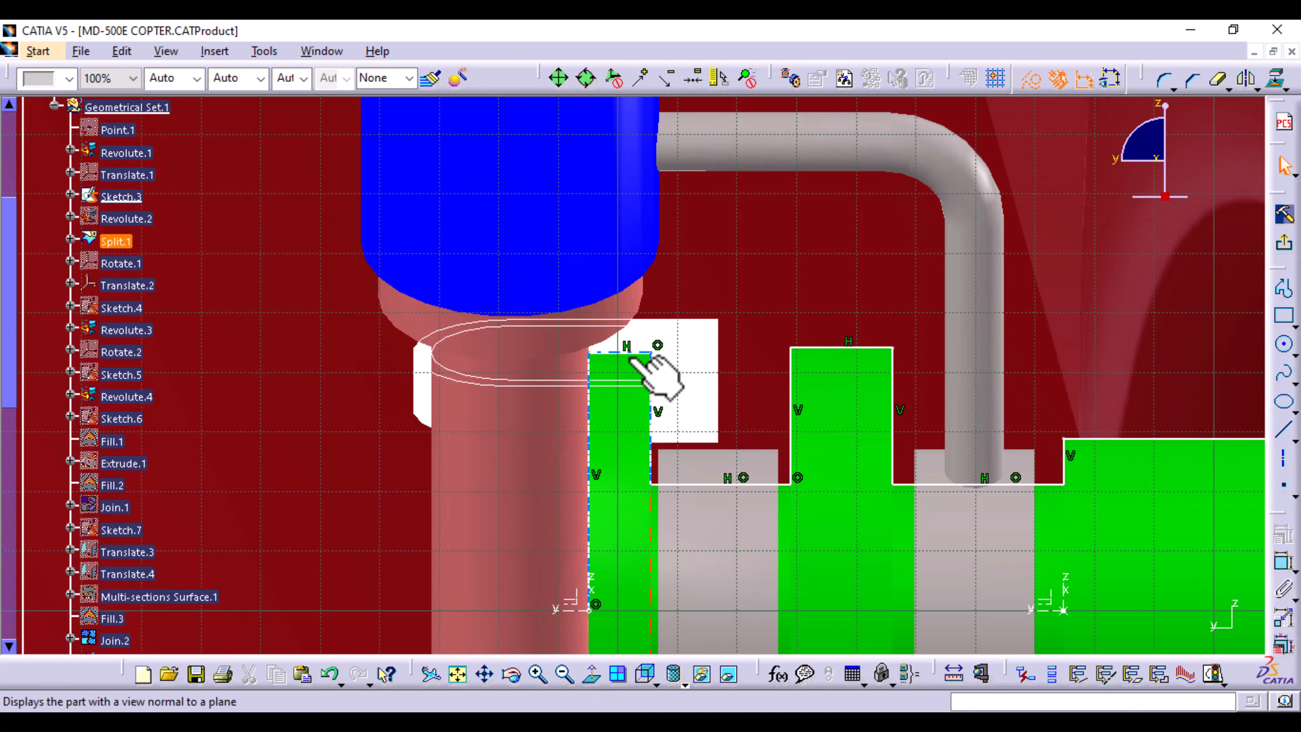
left_click(590, 438)
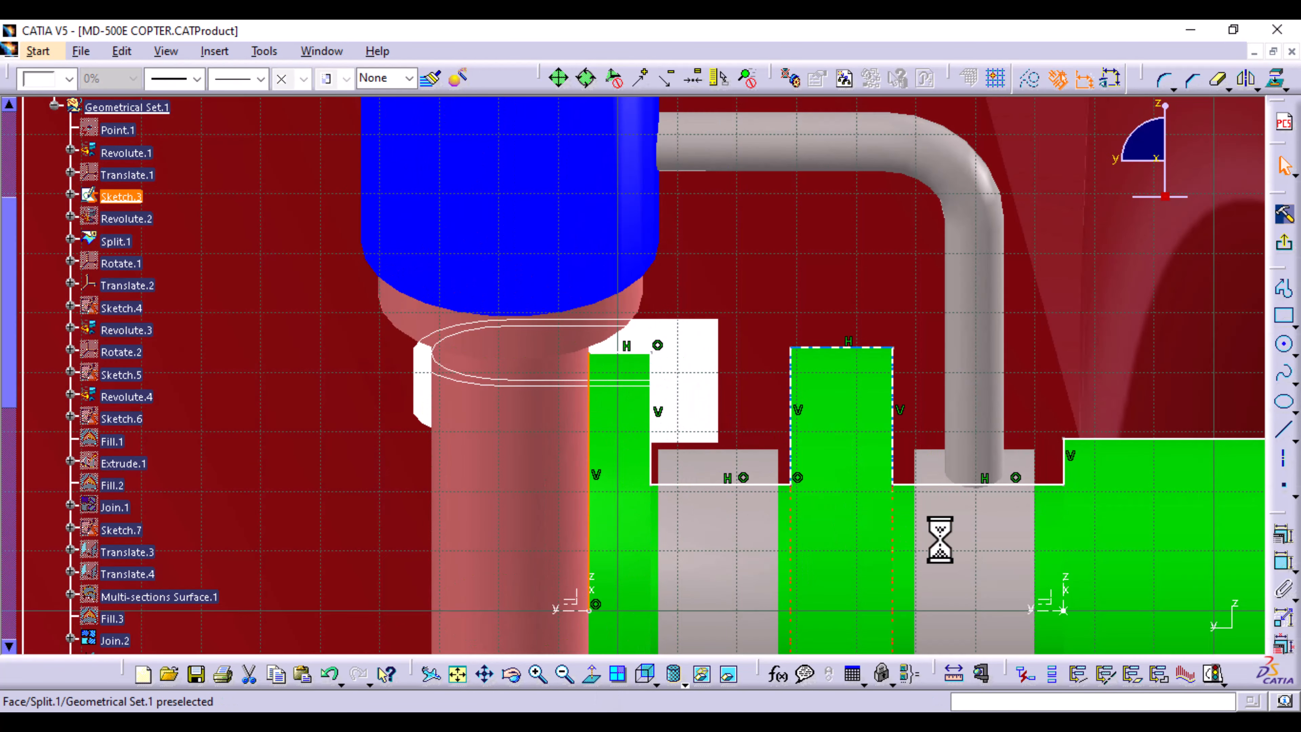
left_click(1285, 534)
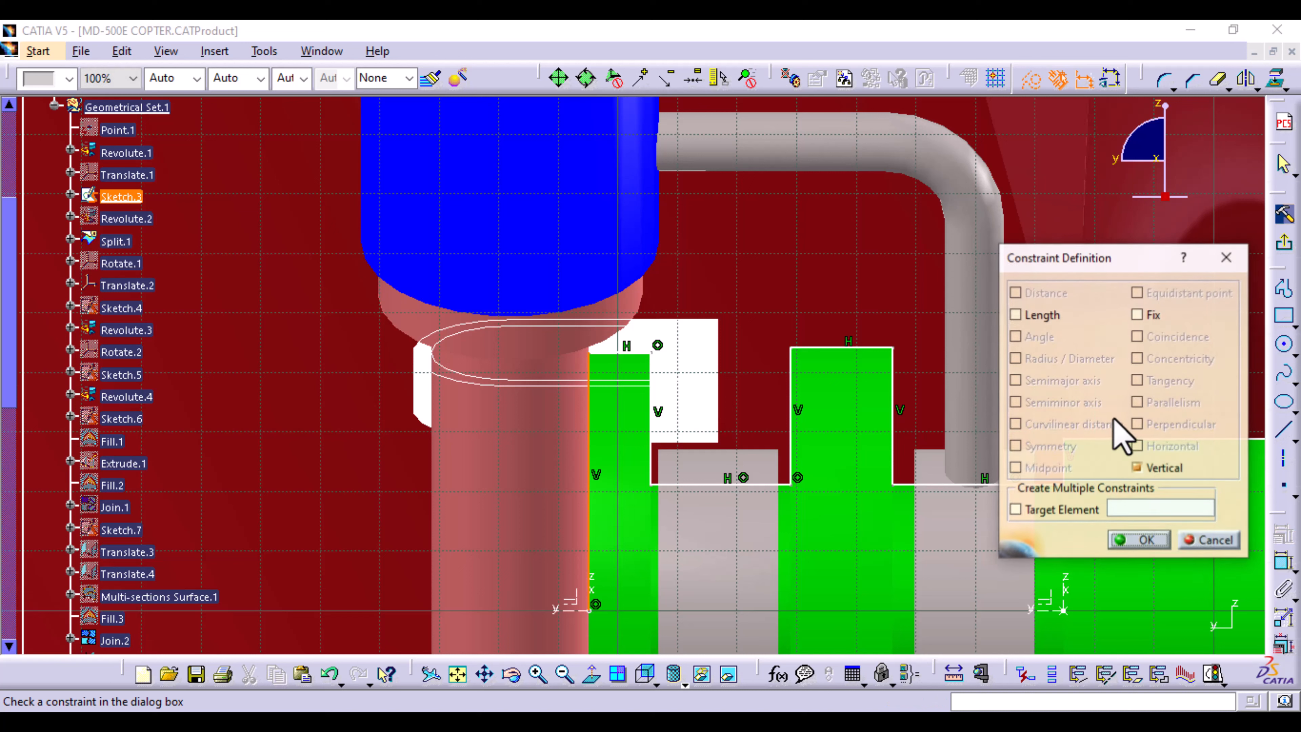
left_click(1147, 312)
left_click(1140, 540)
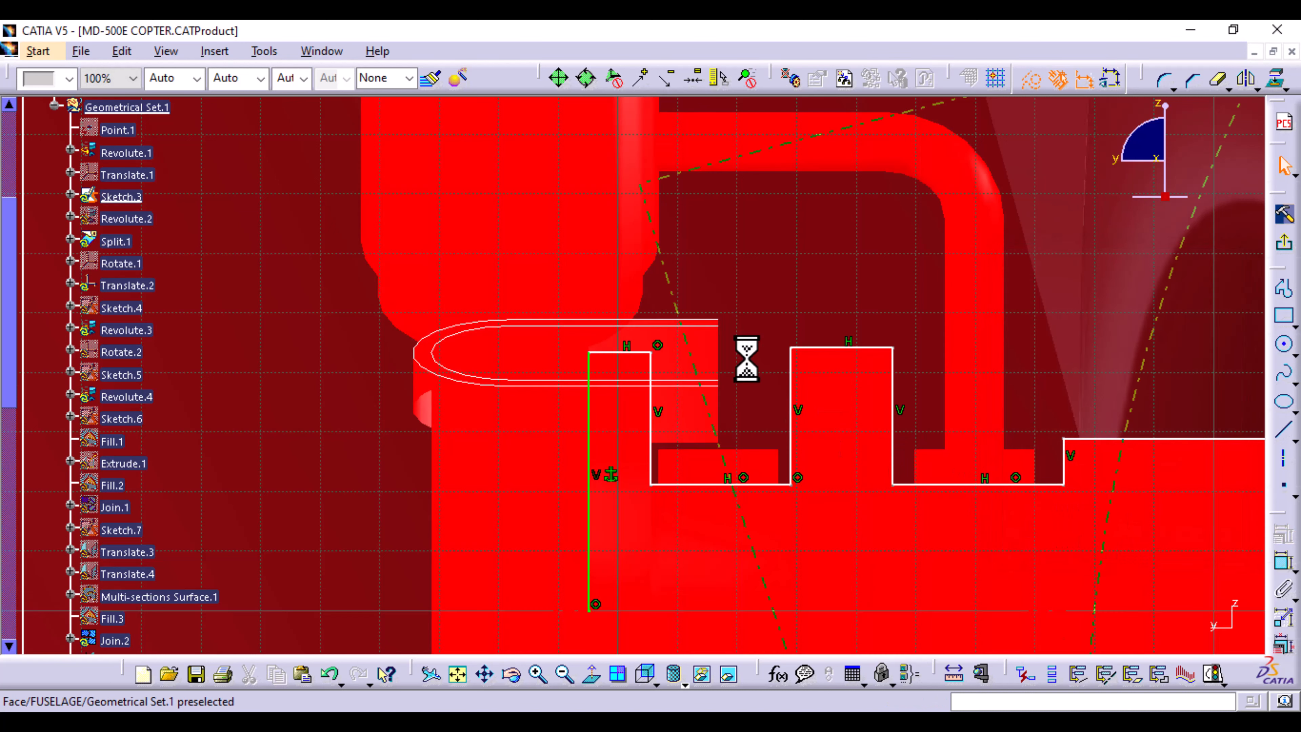
- Delete the coincidence on the end flange's top edge, lower that edge to the link's lower line, and exit the sketch
left_click(660, 347)
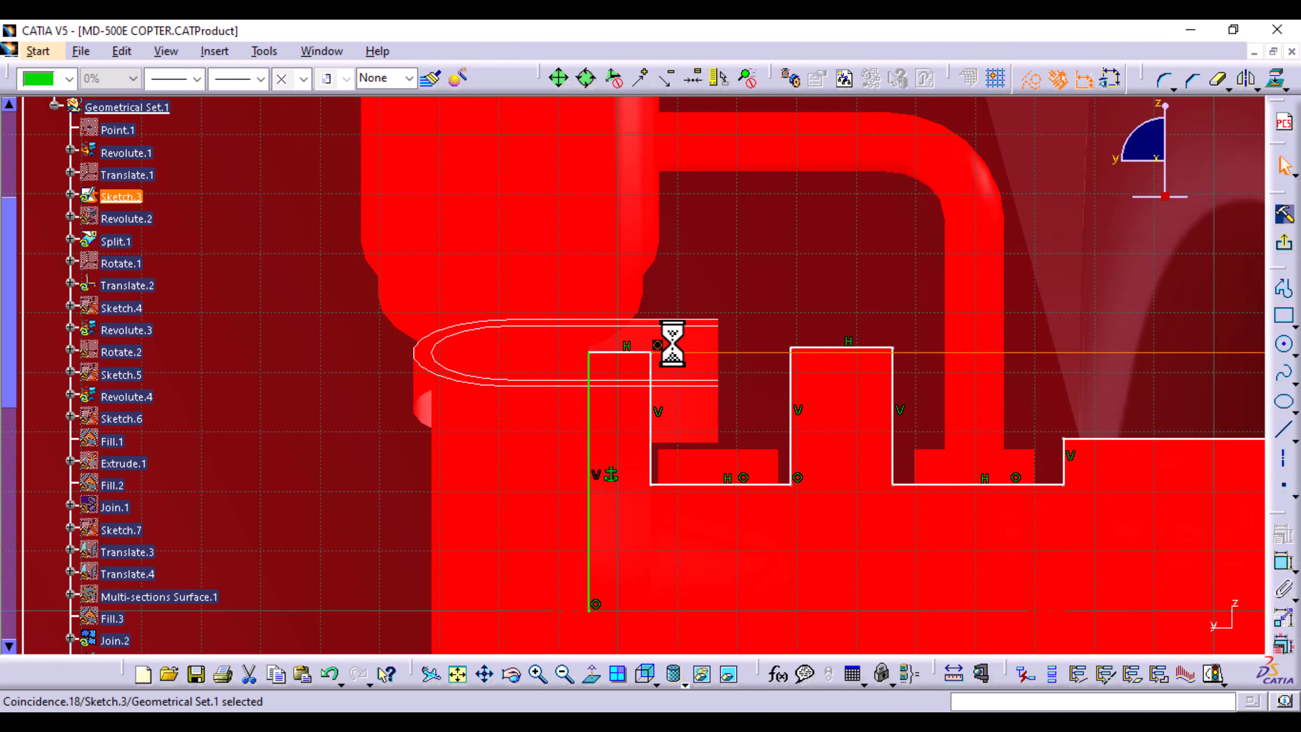
key("Delete")
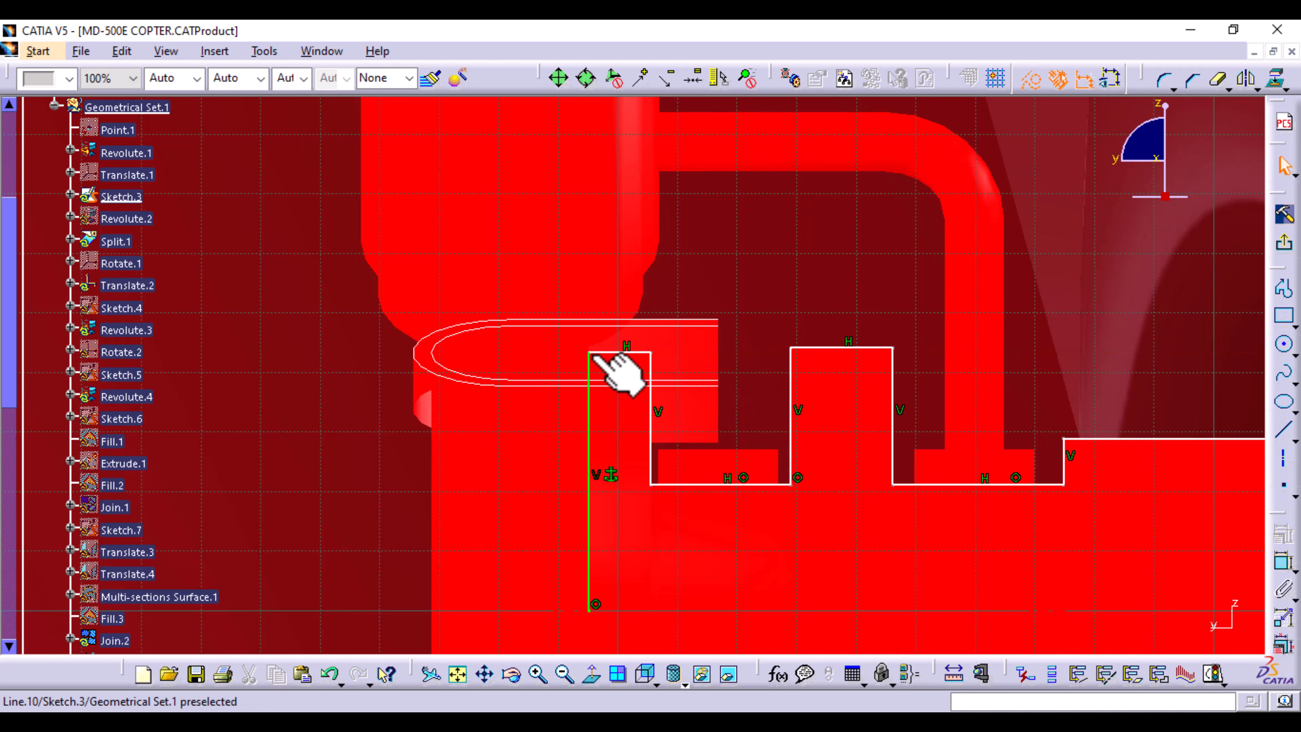
left_click_drag(615, 352, 617, 367)
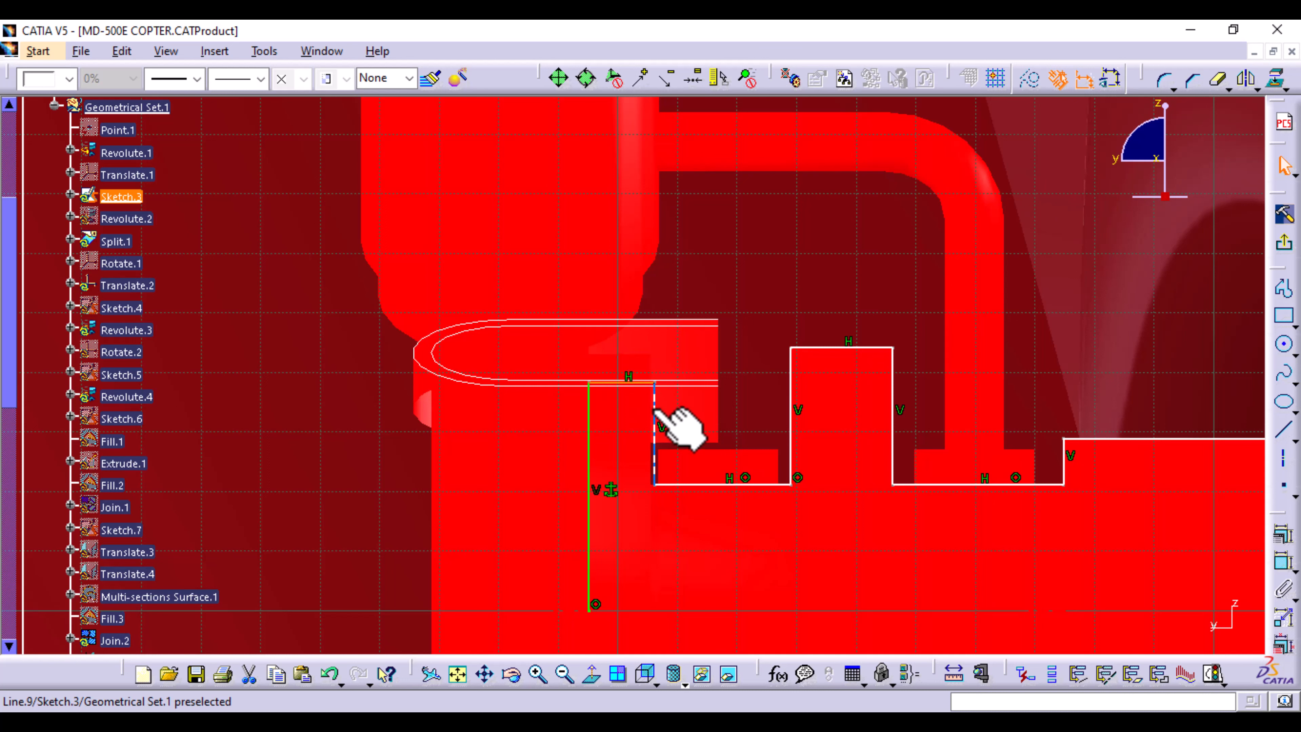
left_click_drag(656, 411, 650, 418)
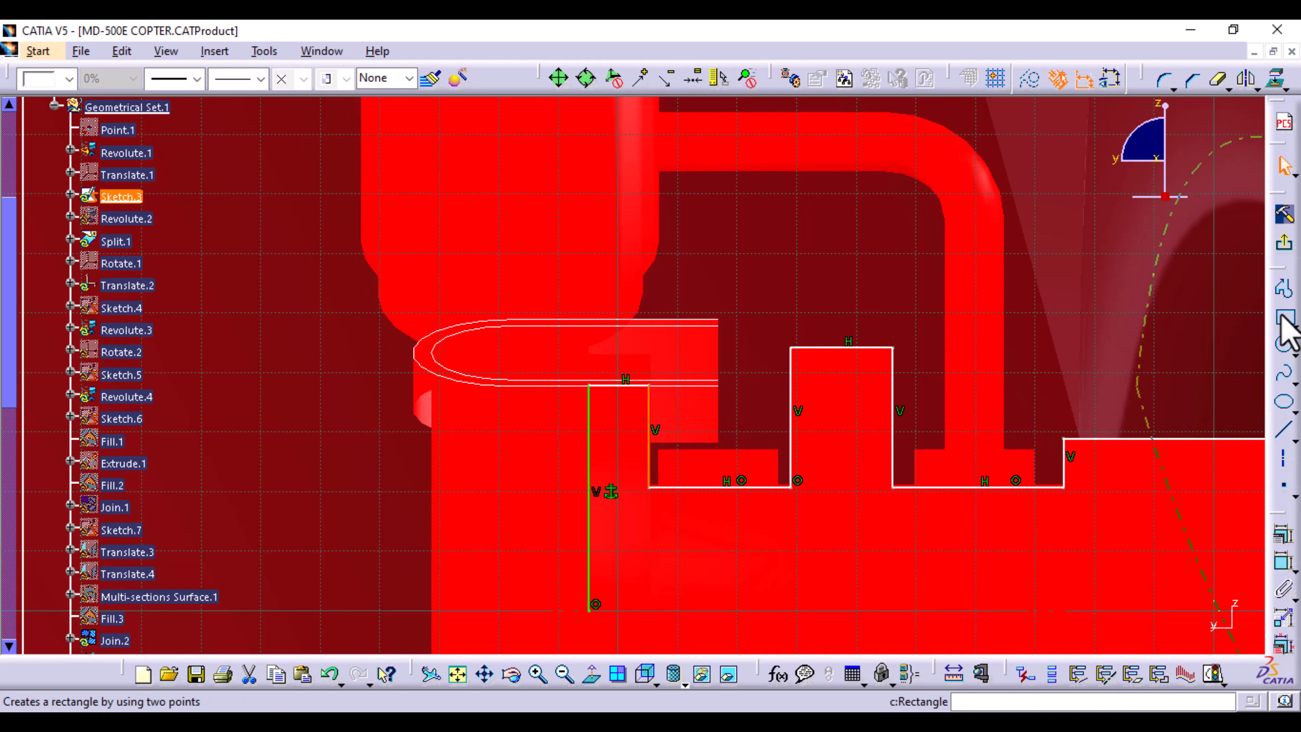
left_click(1290, 249)
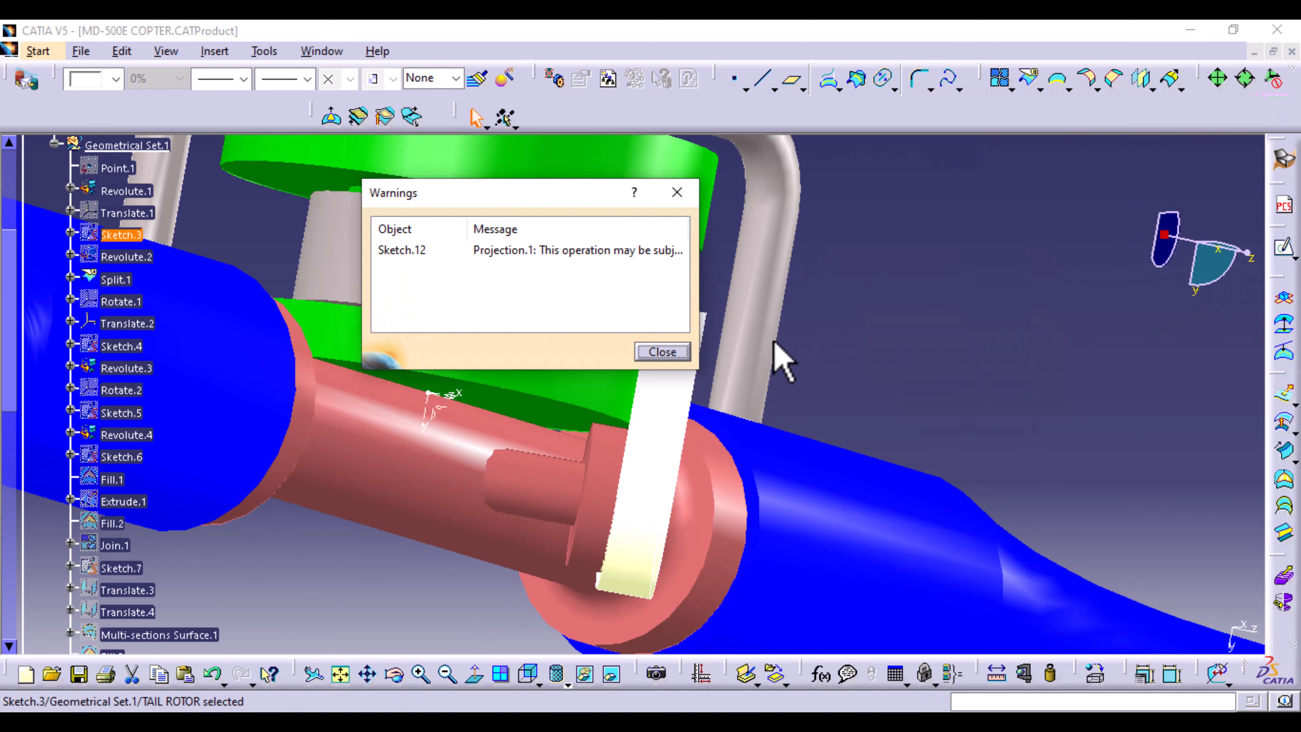
left_click(663, 351)
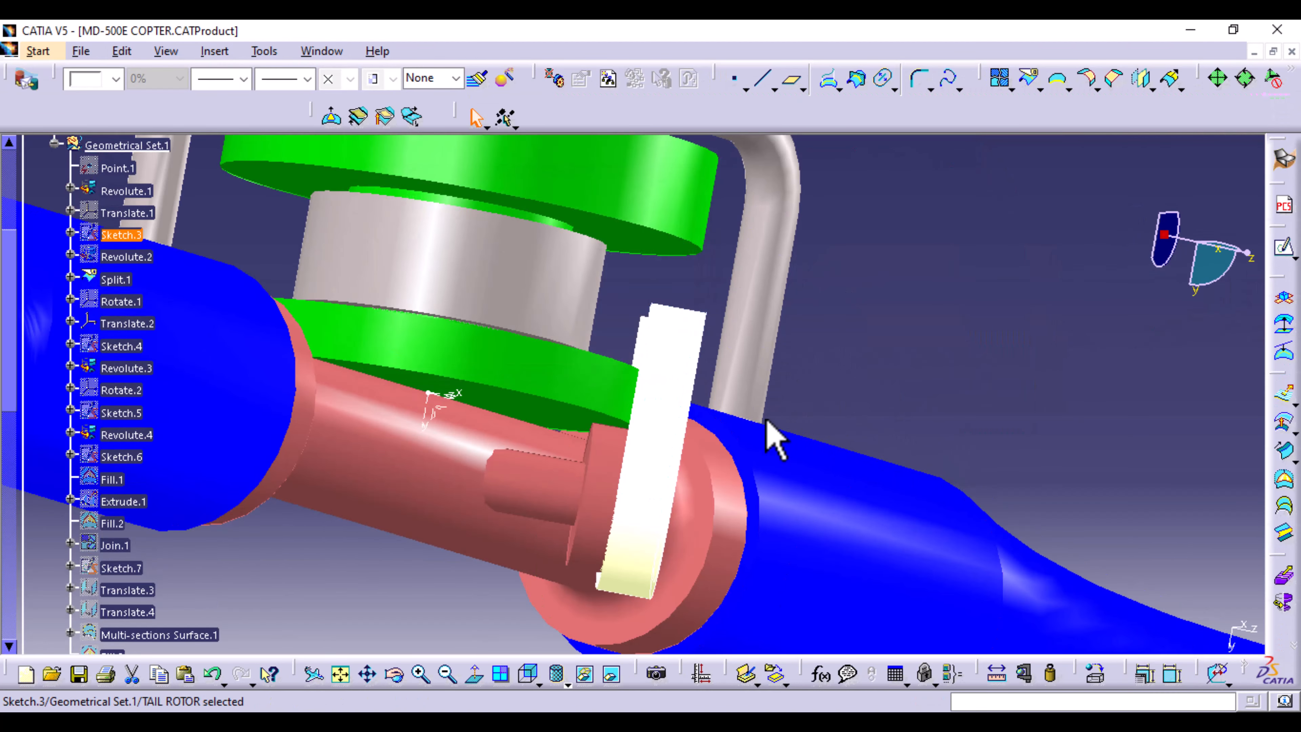
- Reopen Sketch.3 in normal view and lower the end flange's top edge further, well below the U-shaped link profile
mouse_move(660, 472)
middle_mouse_down()
mouse_move(537, 509)
mouse_move(616, 494)
mouse_move(633, 474)
mouse_move(656, 489)
mouse_move(671, 534)
mouse_move(657, 464)
middle_mouse_up()
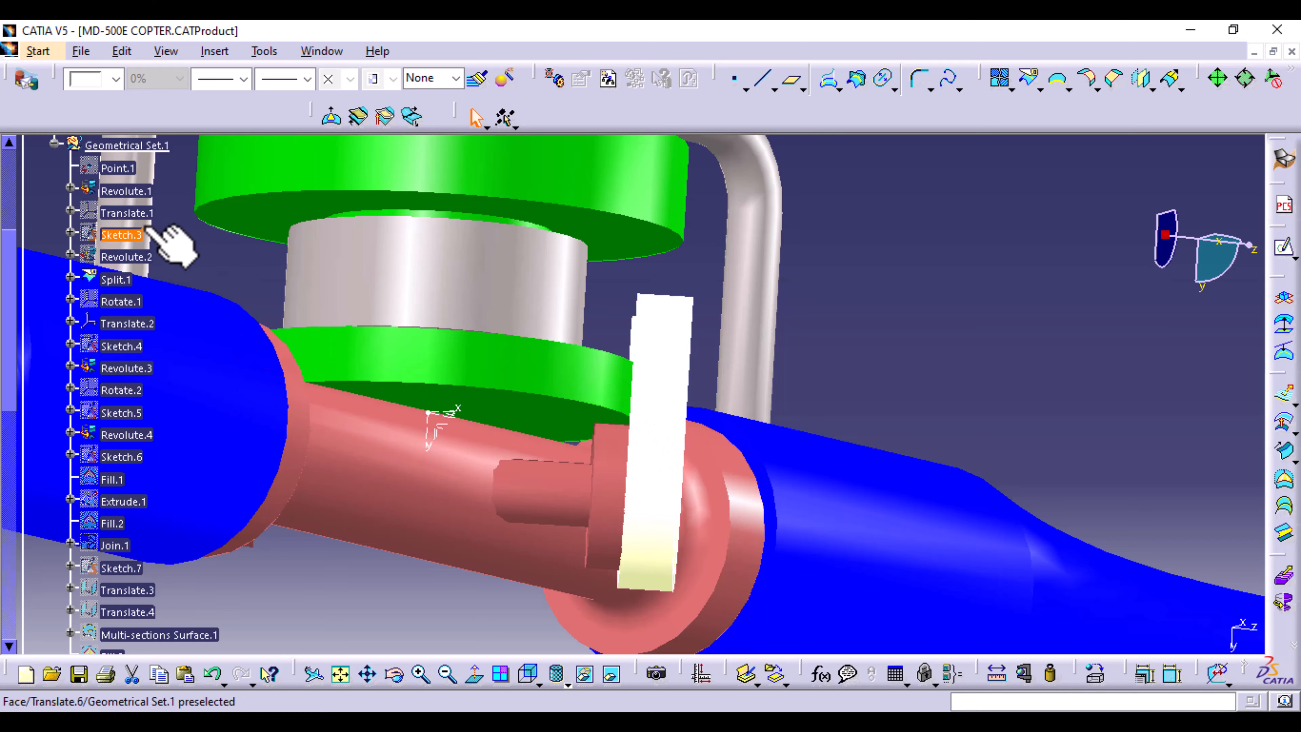
double_click(121, 235)
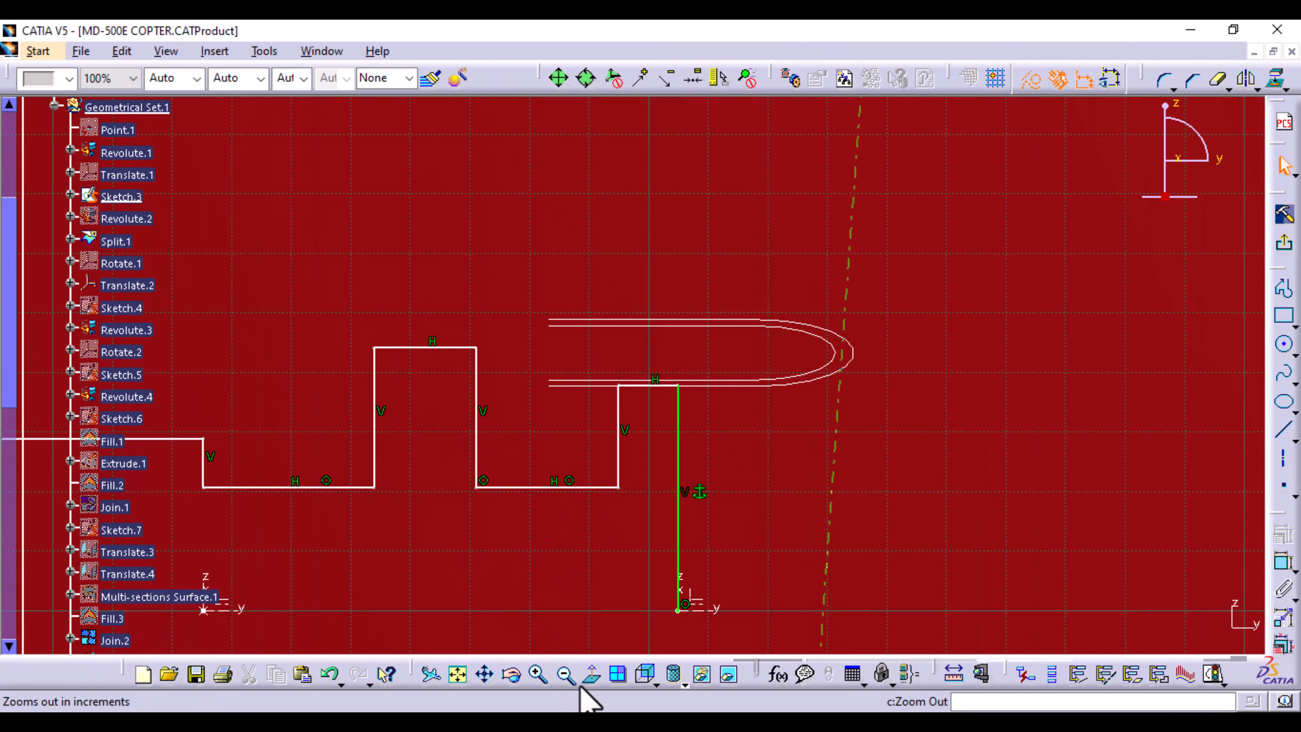
left_click(592, 676)
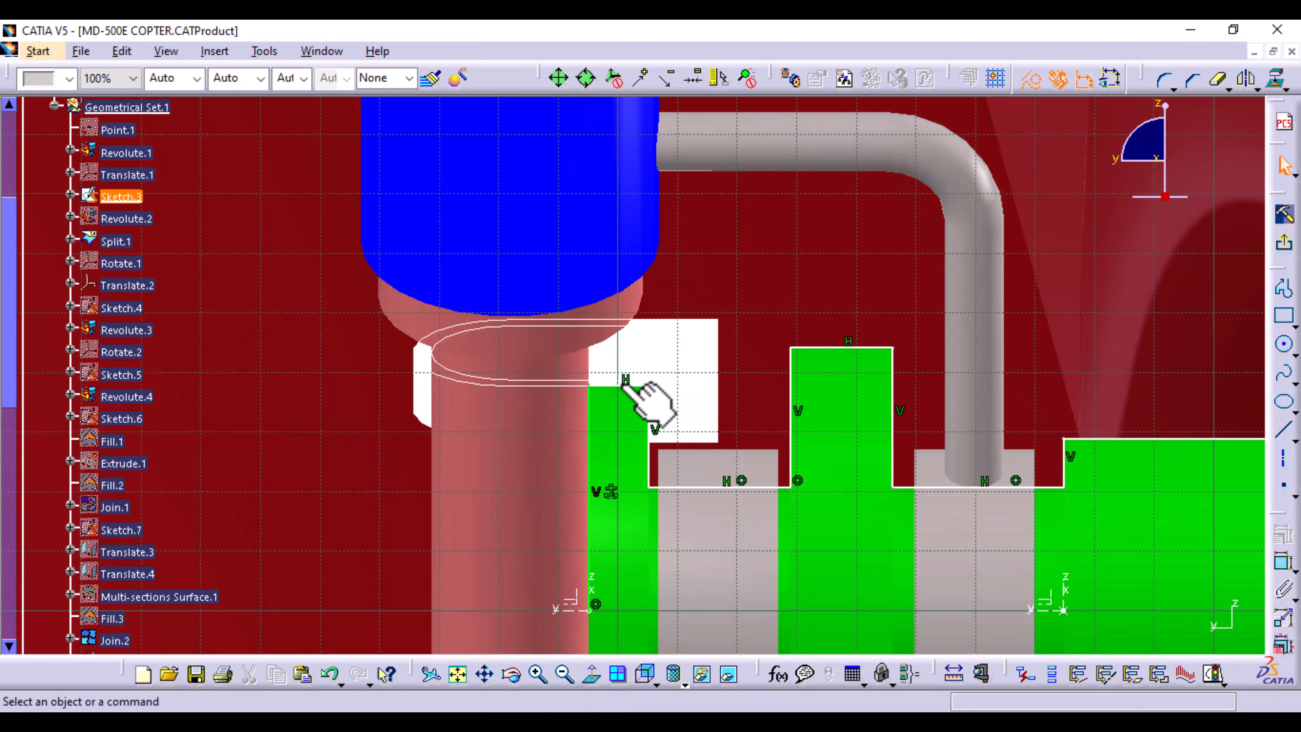
left_click_drag(629, 385, 622, 432)
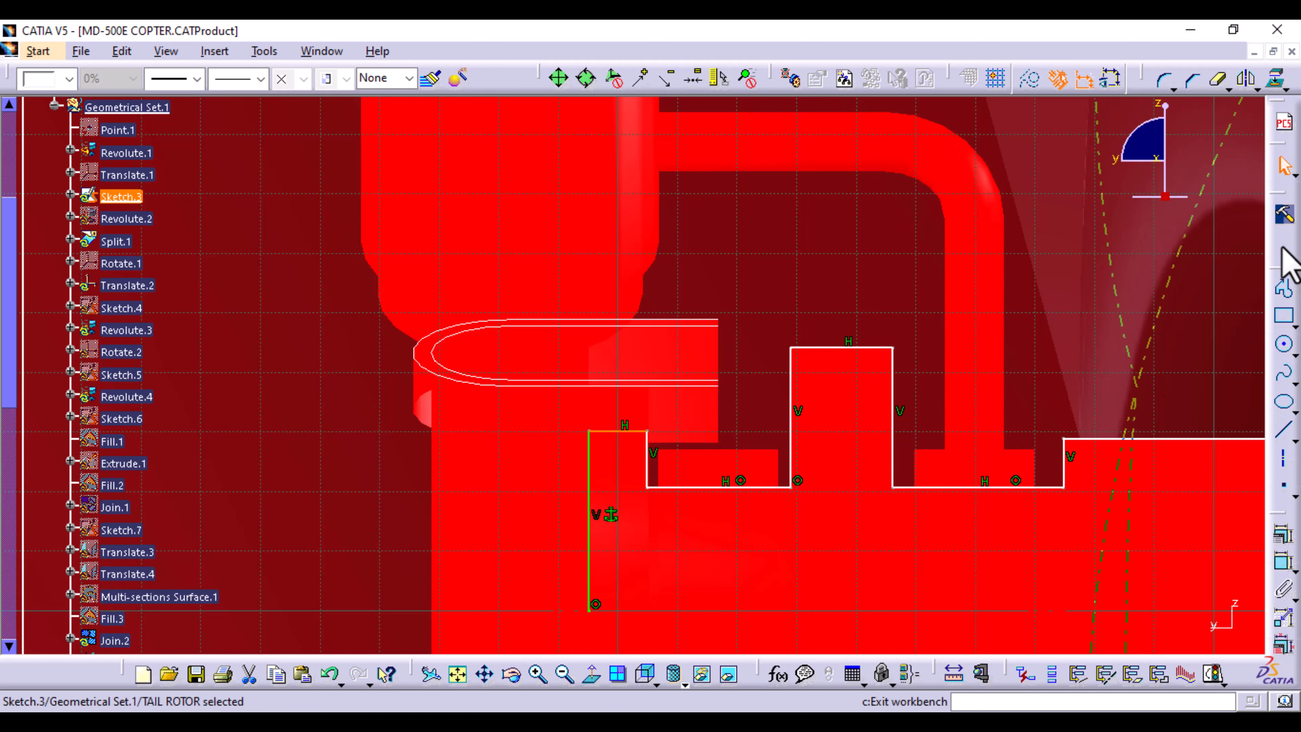
- Exit the sketch and examine how the U-shaped link sits against the lowered end flange and grey ring from several angles
left_click(1282, 248)
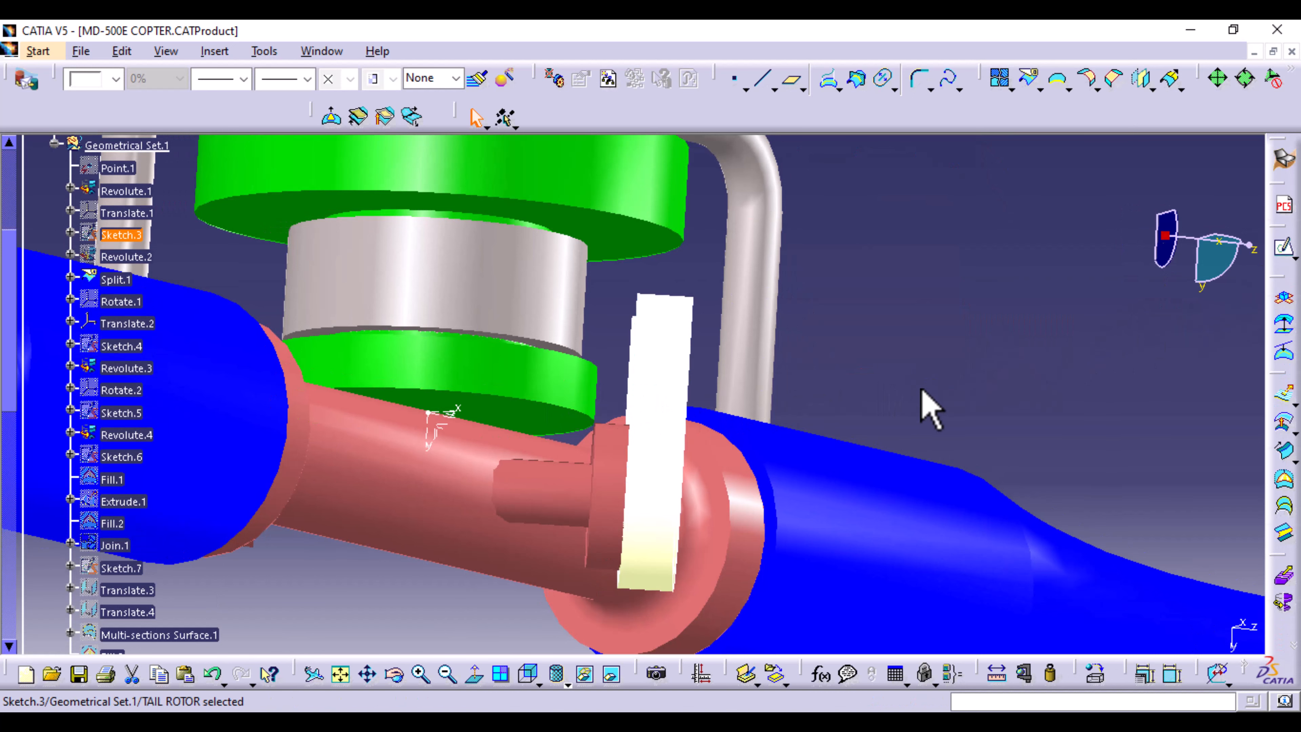
middle_click_drag(958, 365, 824, 468)
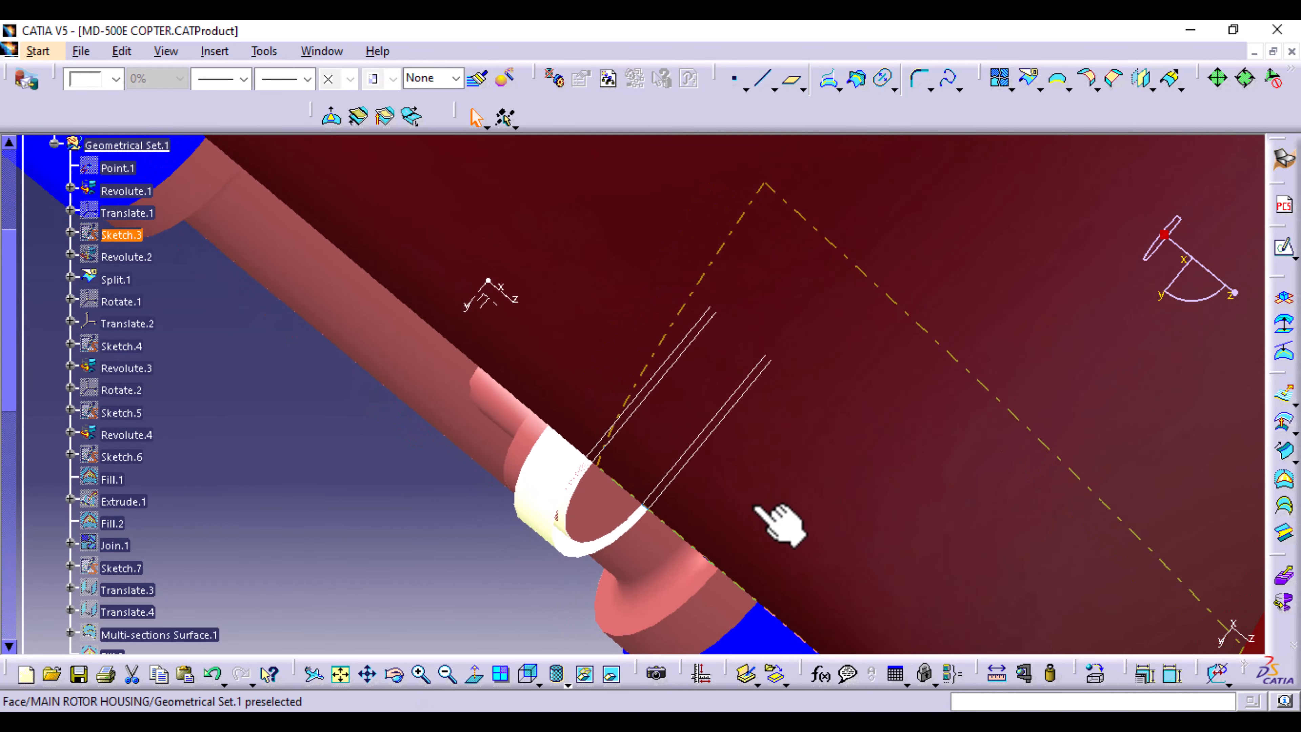
middle_click_drag(769, 514, 773, 474)
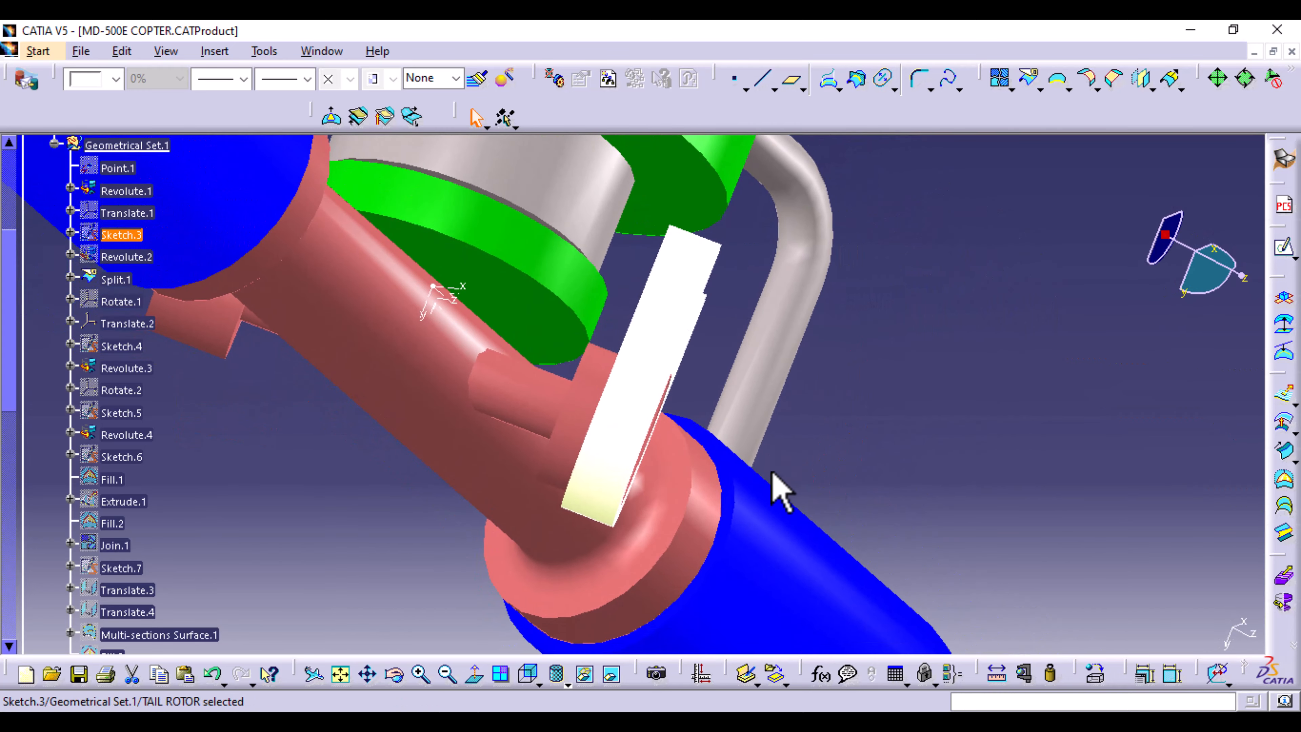
middle_click_drag(833, 419, 837, 526)
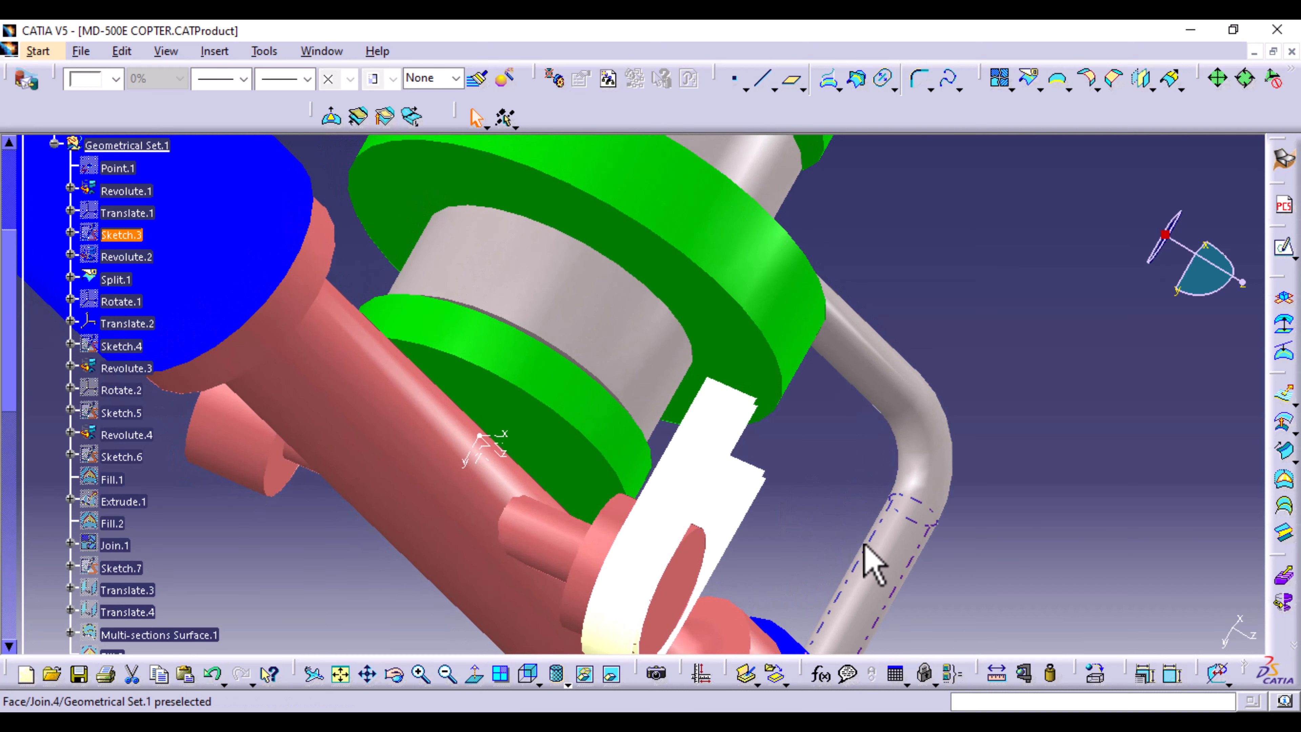
middle_click_drag(790, 537, 791, 410)
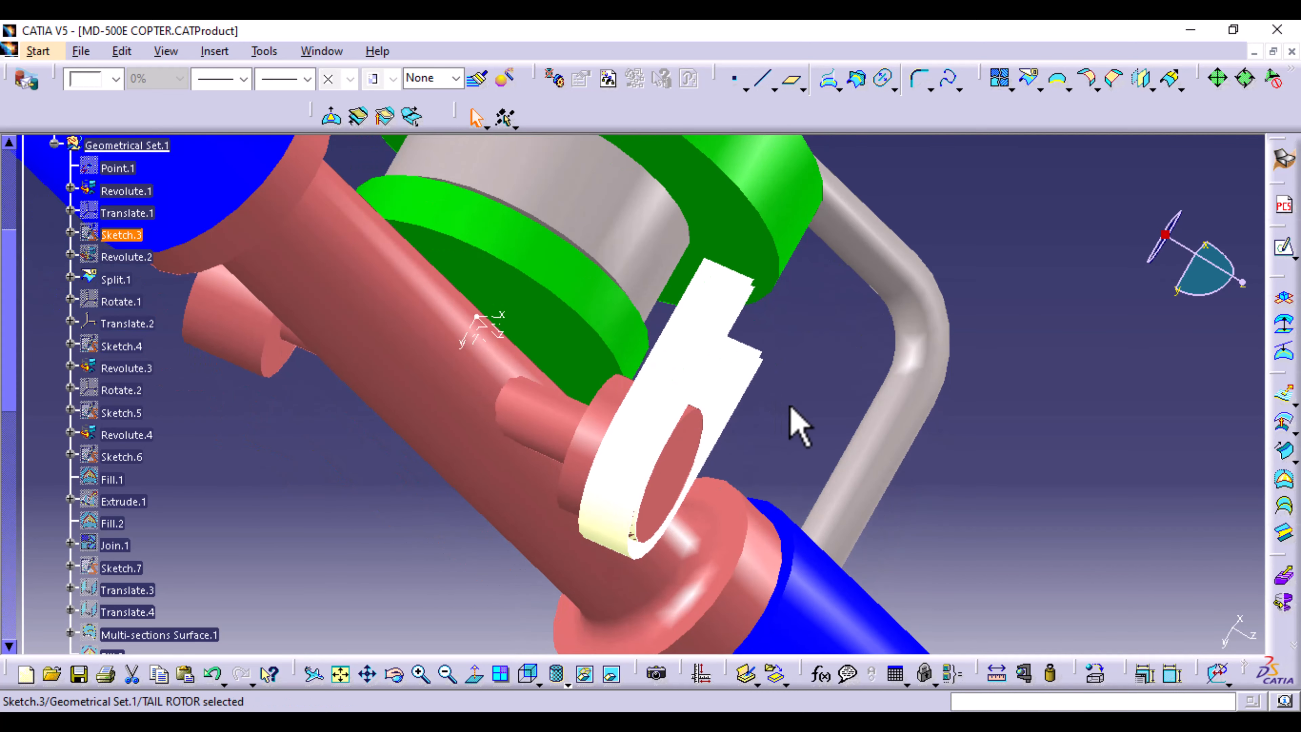
left_click(529, 680)
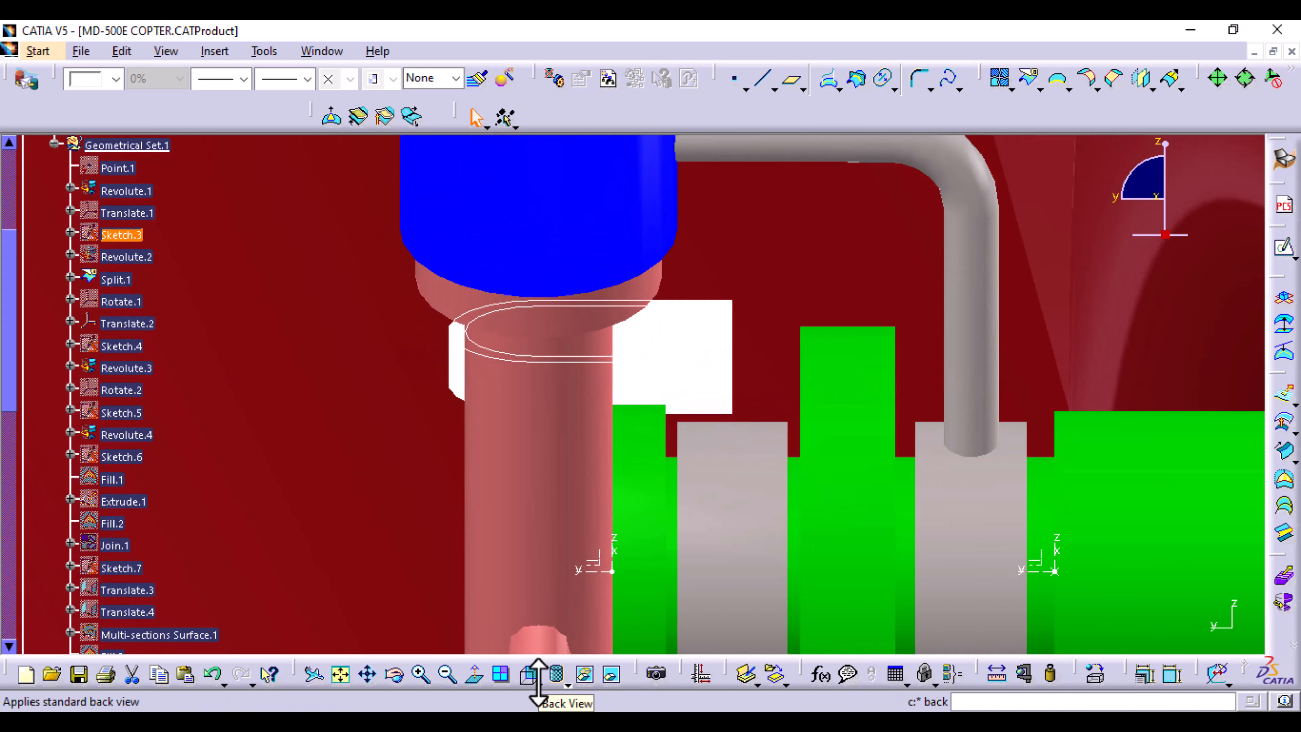
middle_click_drag(842, 291, 595, 624)
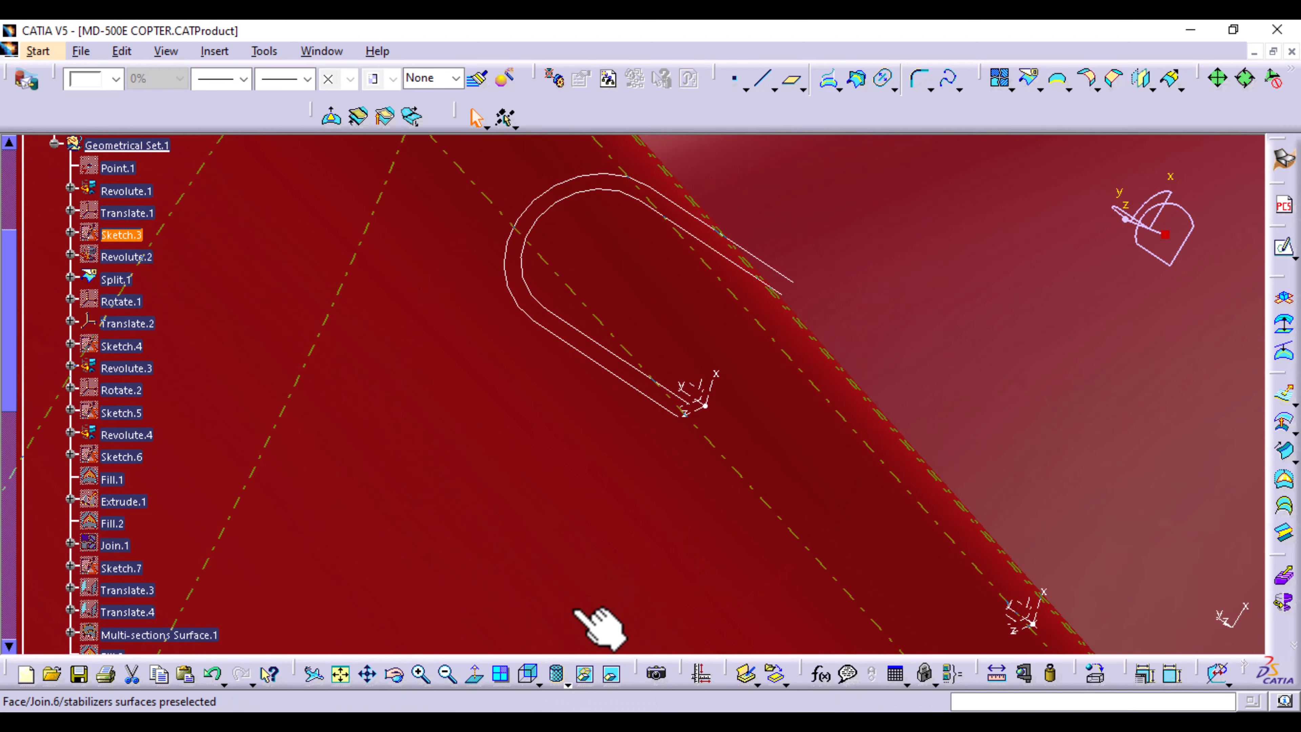
left_click(538, 685)
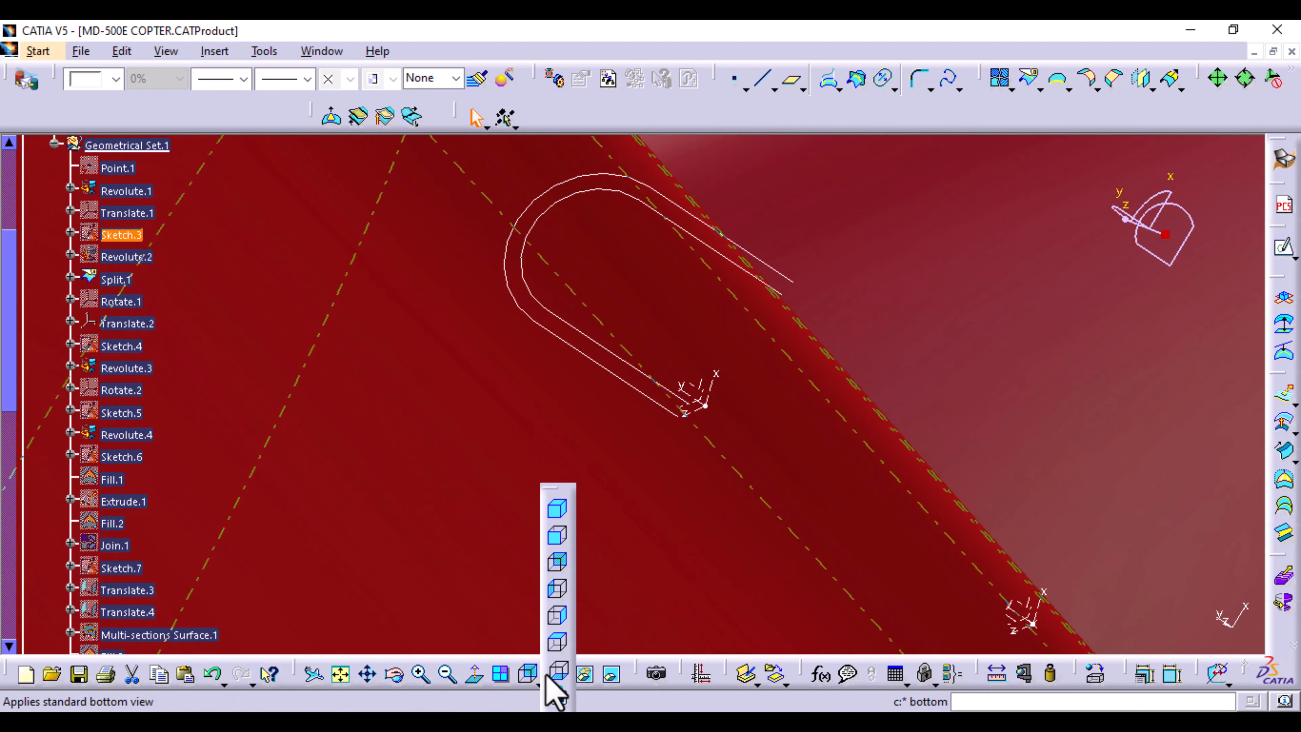
left_click(558, 616)
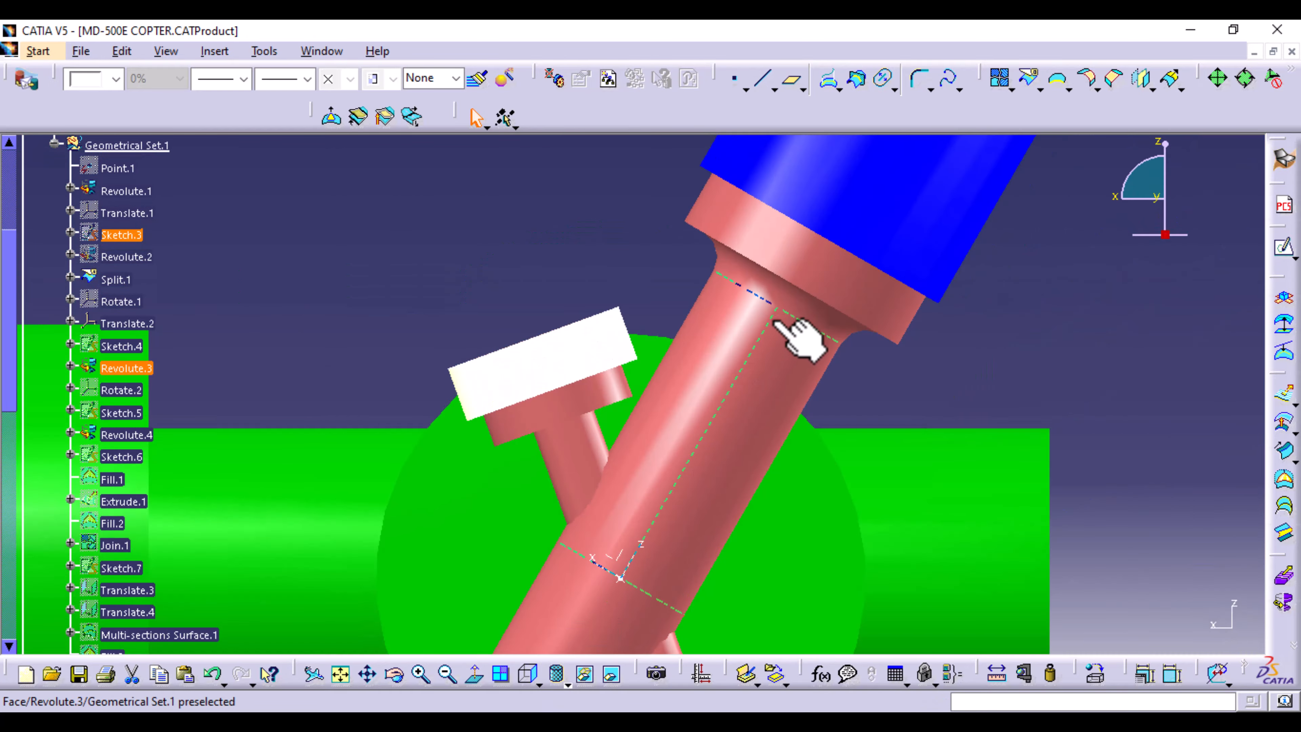
middle_click_drag(796, 335, 663, 537)
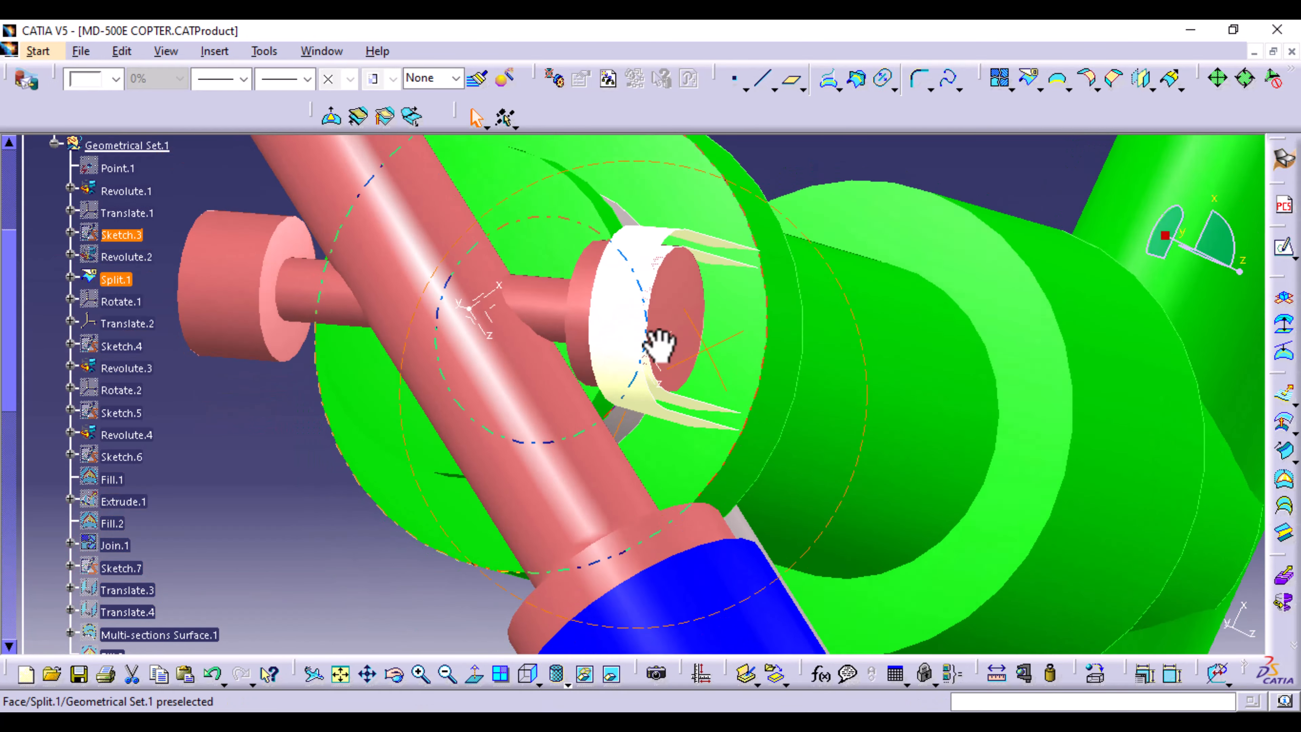
mouse_move(659, 344)
middle_mouse_down()
mouse_move(541, 473)
mouse_move(673, 427)
mouse_move(602, 523)
mouse_move(558, 531)
mouse_move(689, 330)
middle_mouse_up()
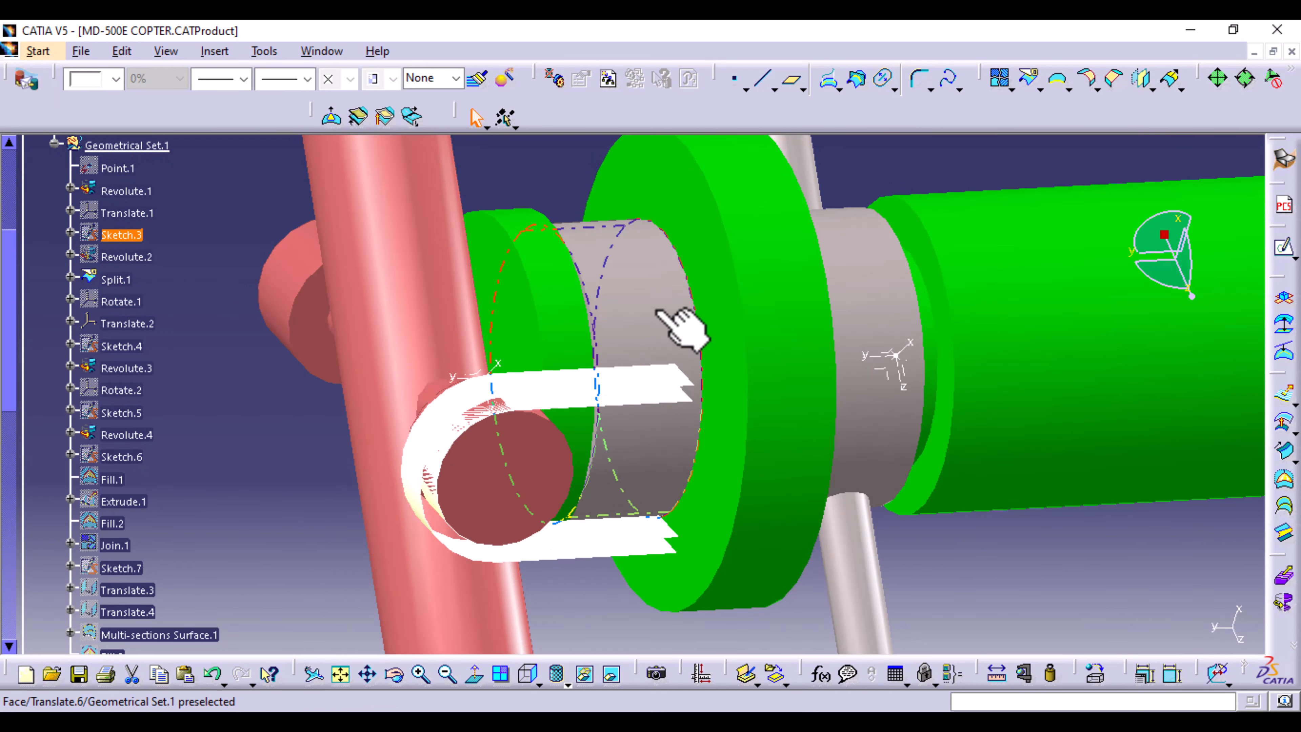
middle_click_drag(694, 343, 741, 404)
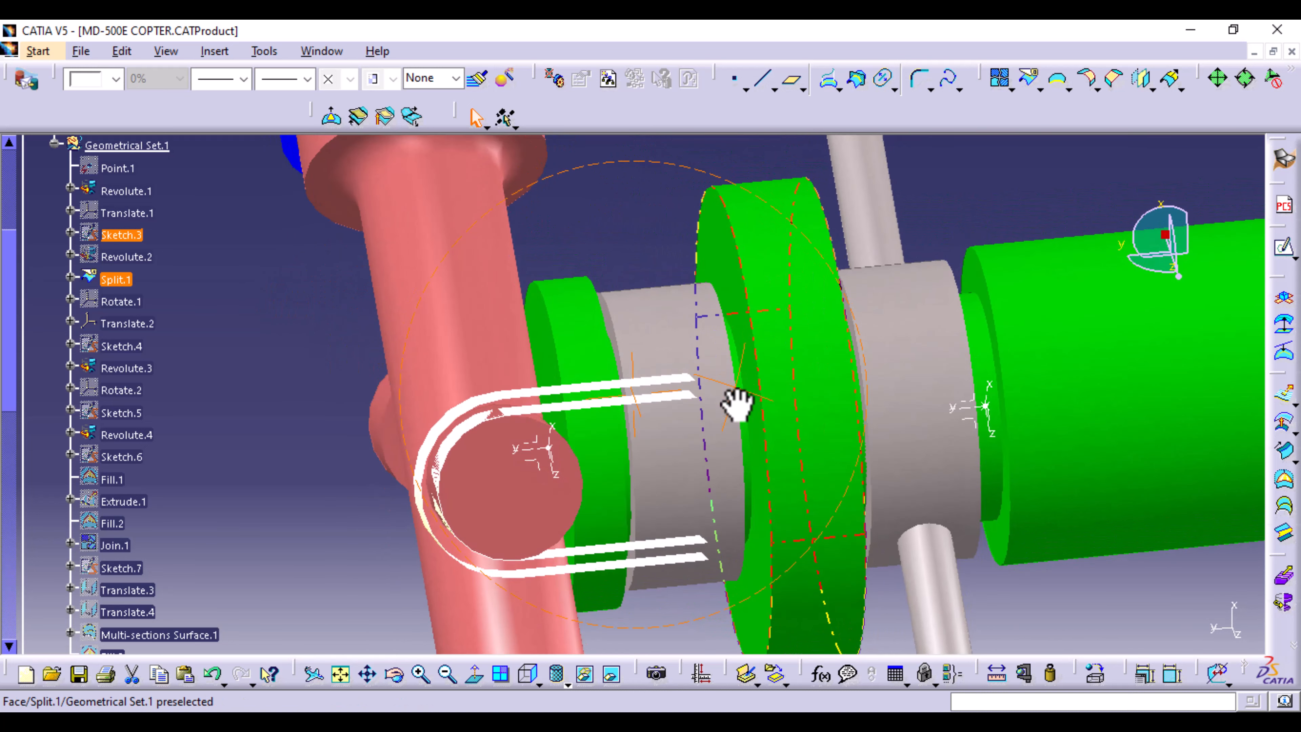
- Open a new sketch on the round pin's flat end face, viewed normal from the outer side
left_click(504, 481)
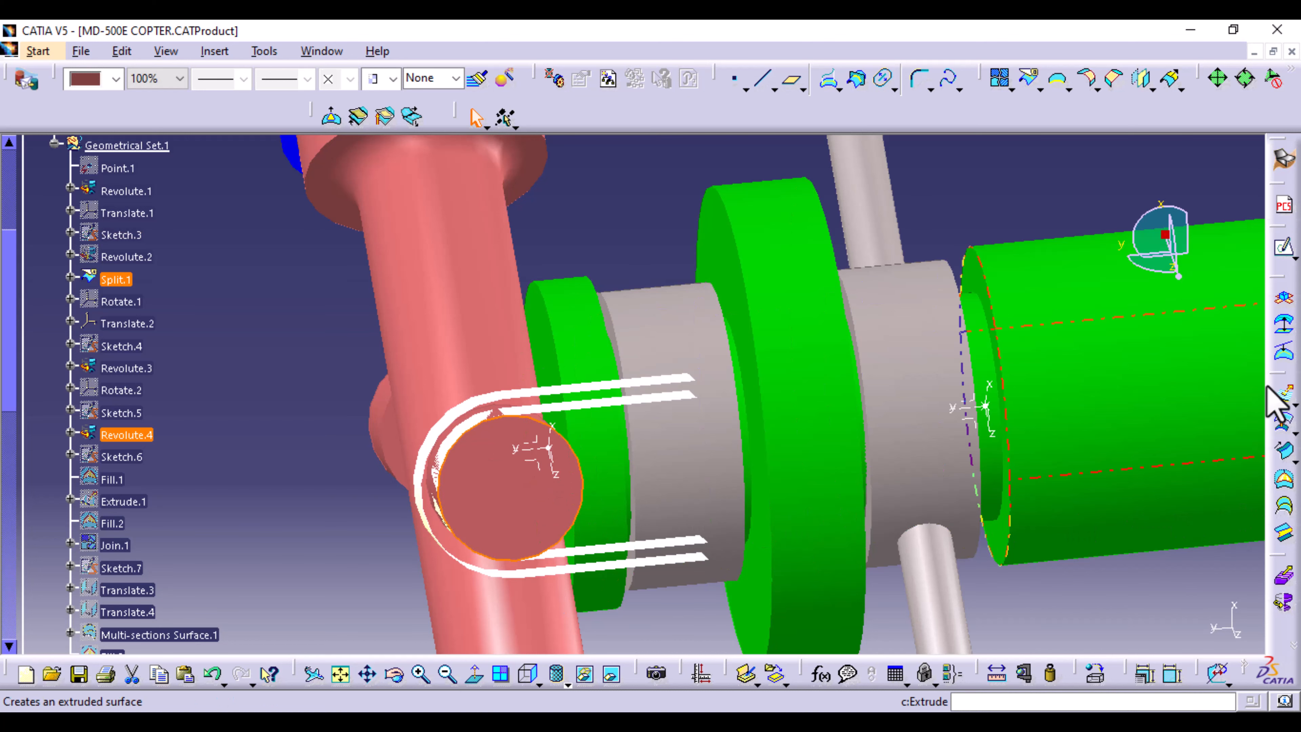
left_click(1282, 248)
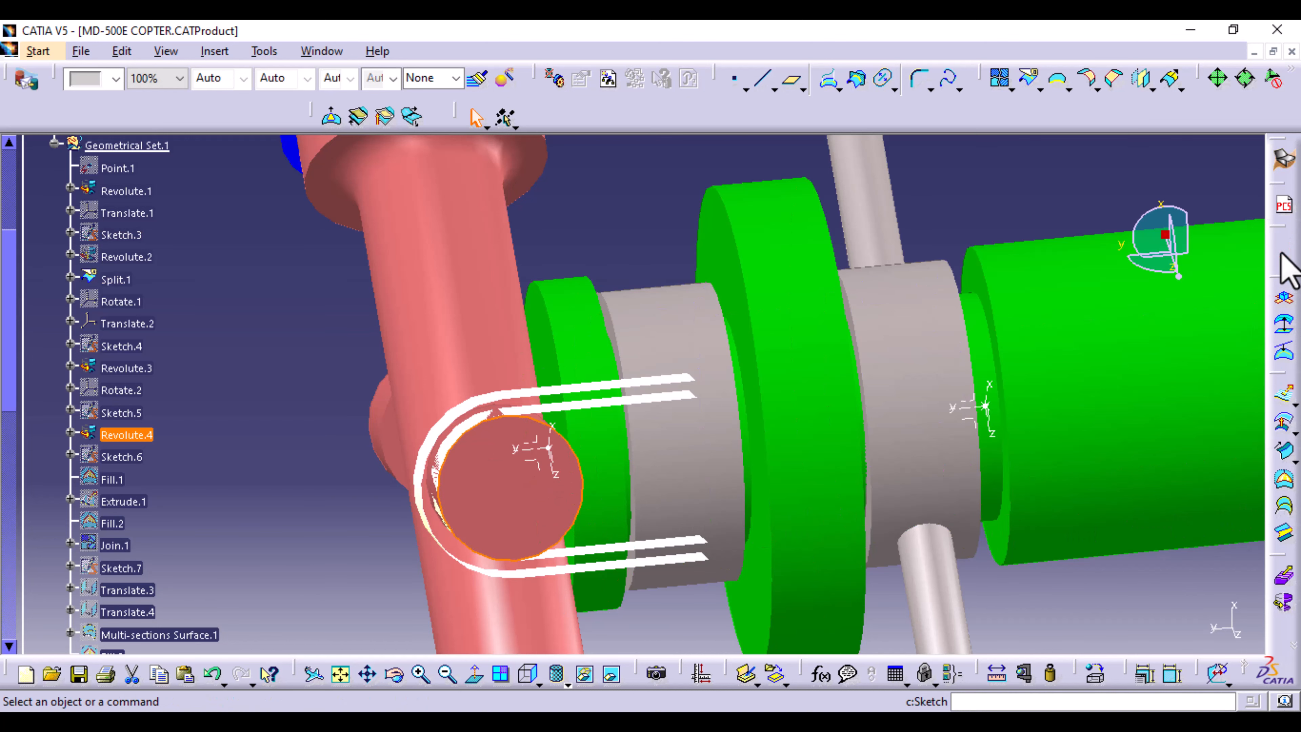
left_click(1282, 256)
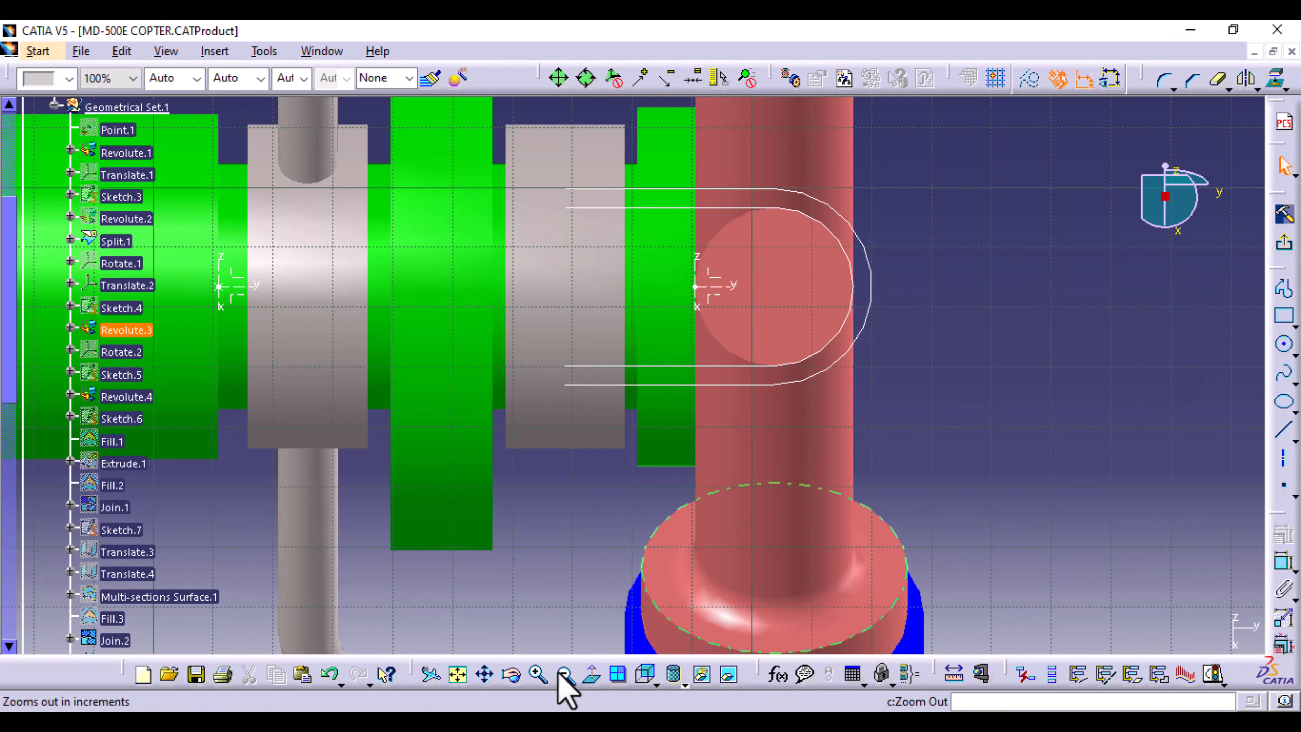
left_click(590, 677)
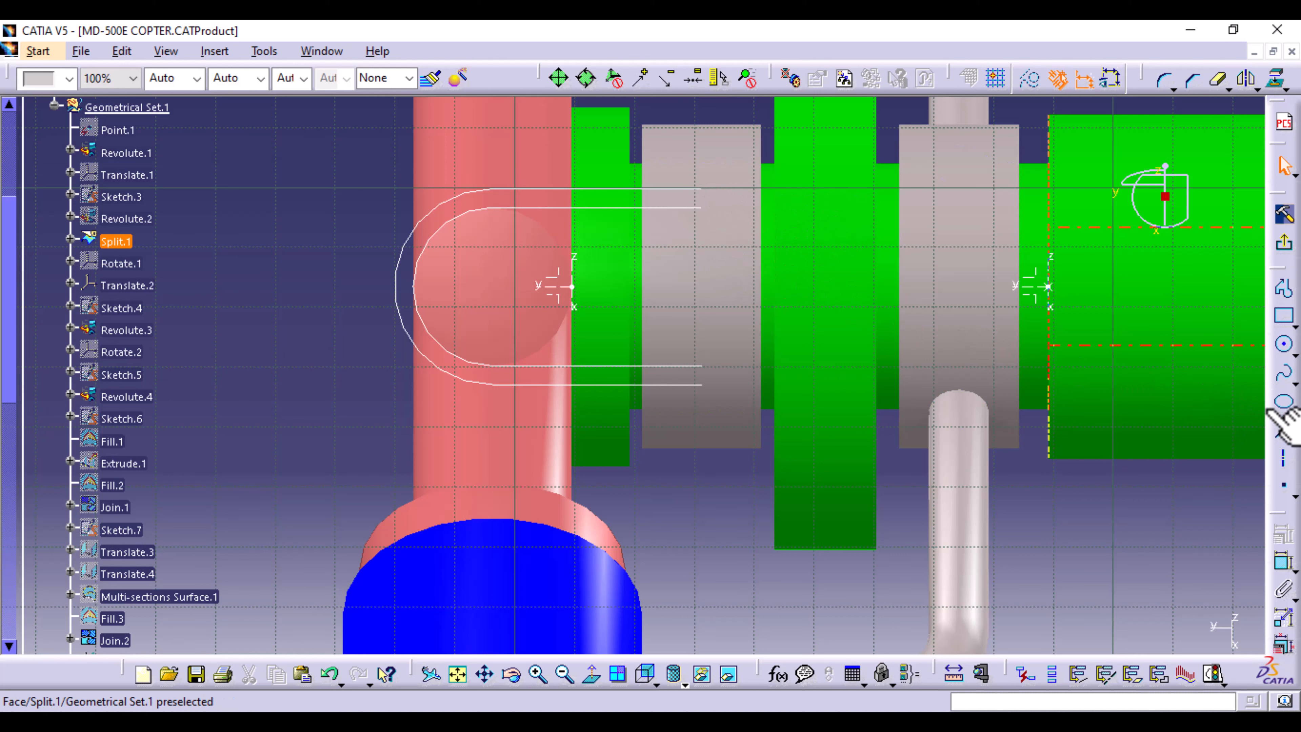
- Project the U-shaped link's two outer straight edges into the sketch as construction lines
left_click(676, 189)
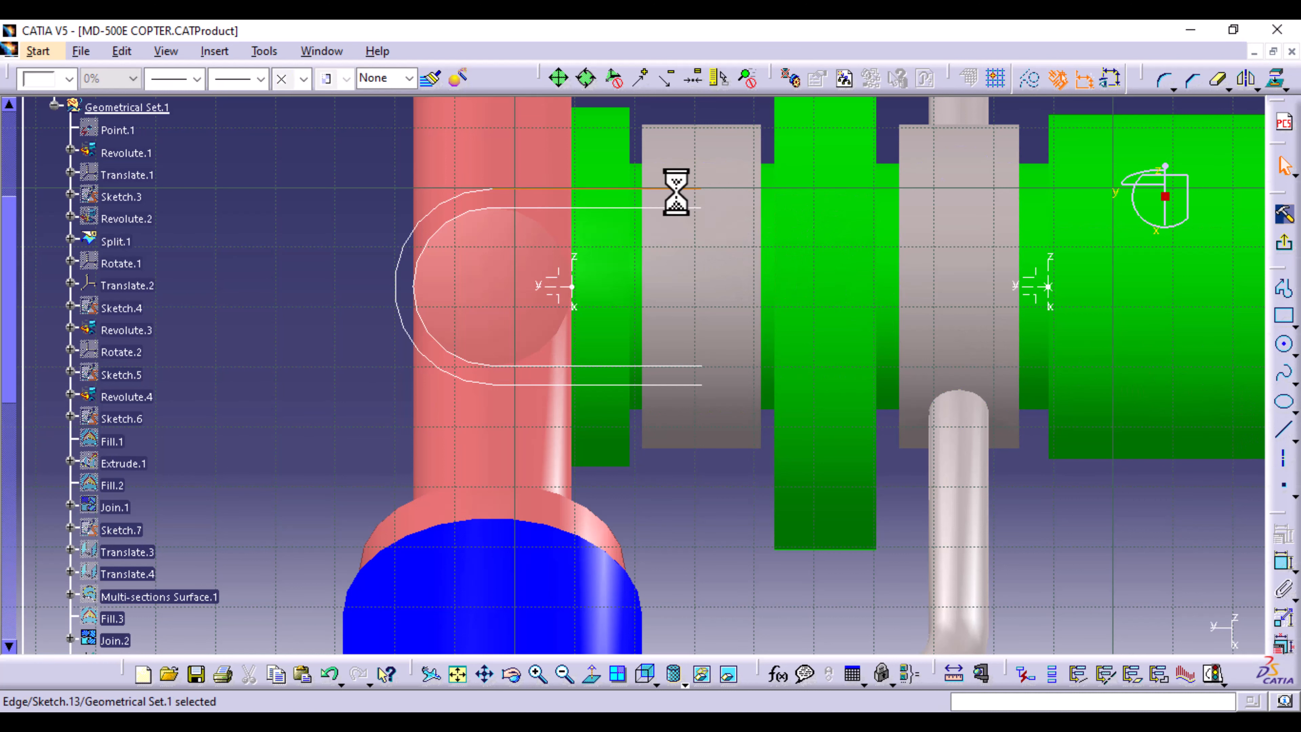
left_click(681, 385, "ctrl")
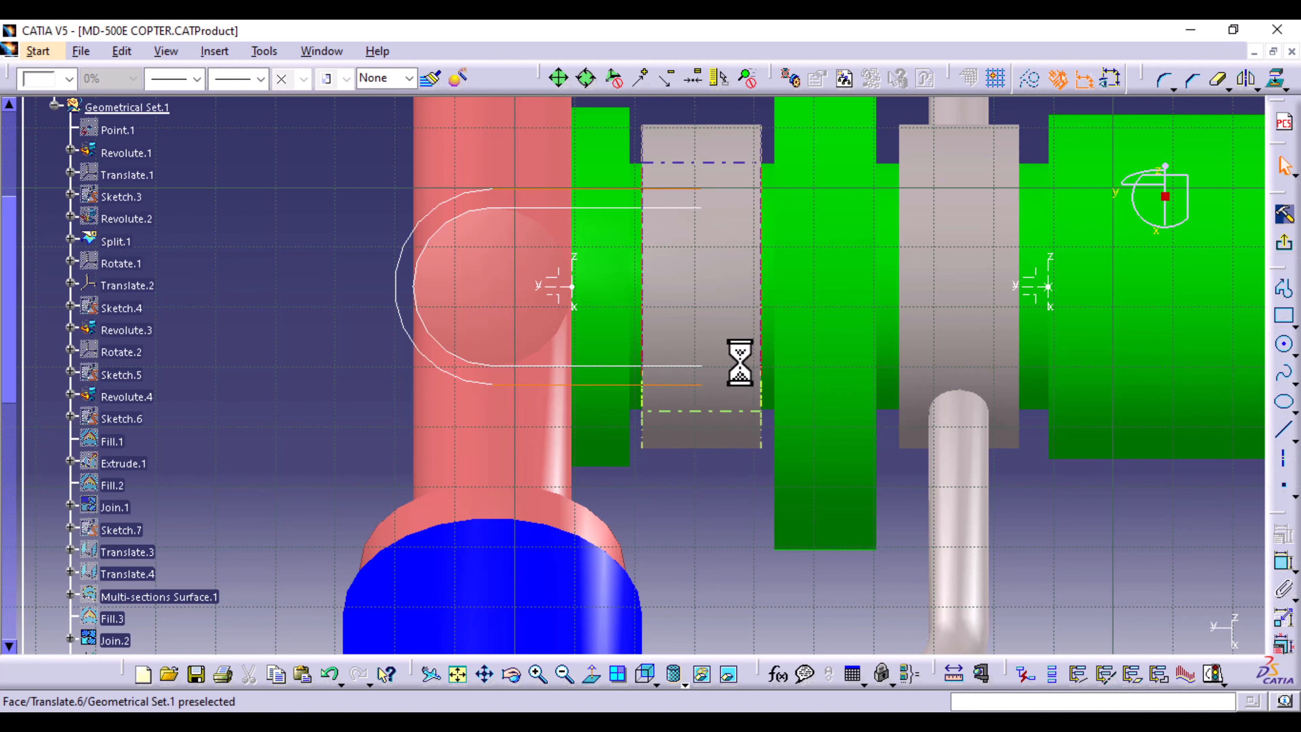
left_click(1281, 85)
left_click(1281, 92)
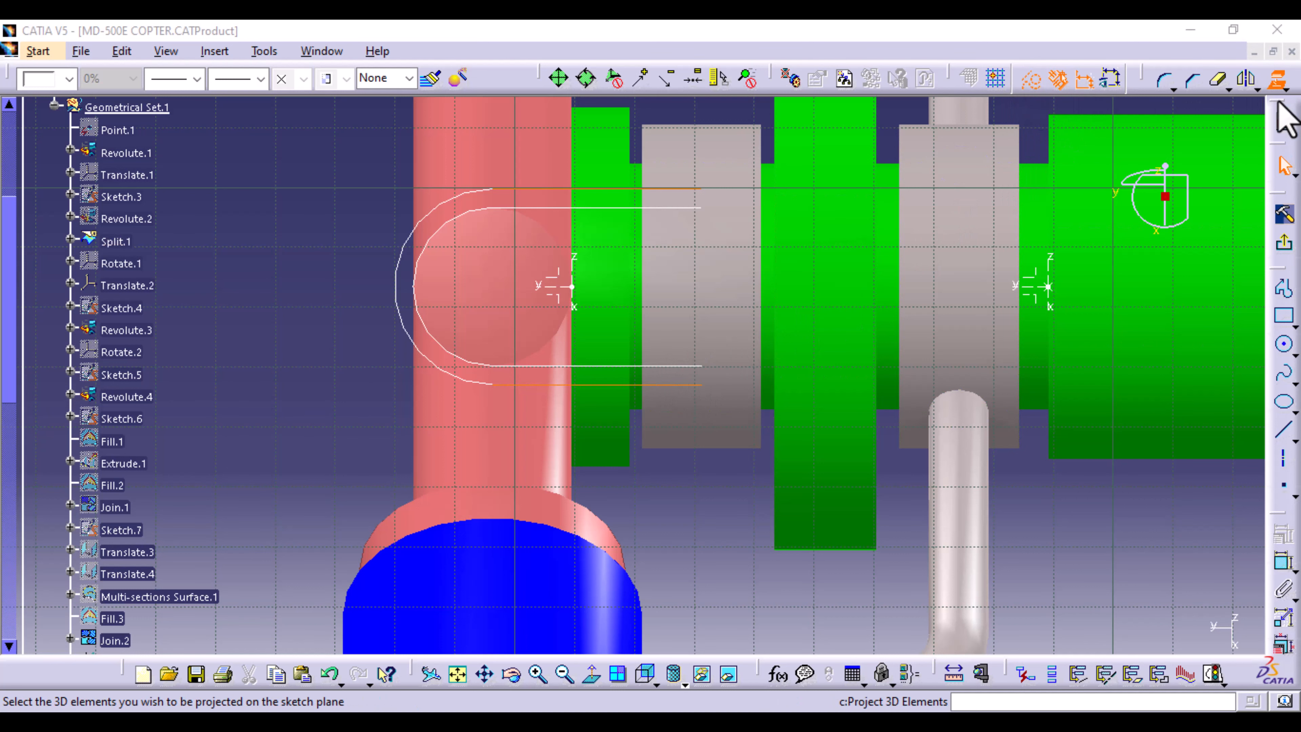
left_click(1070, 497)
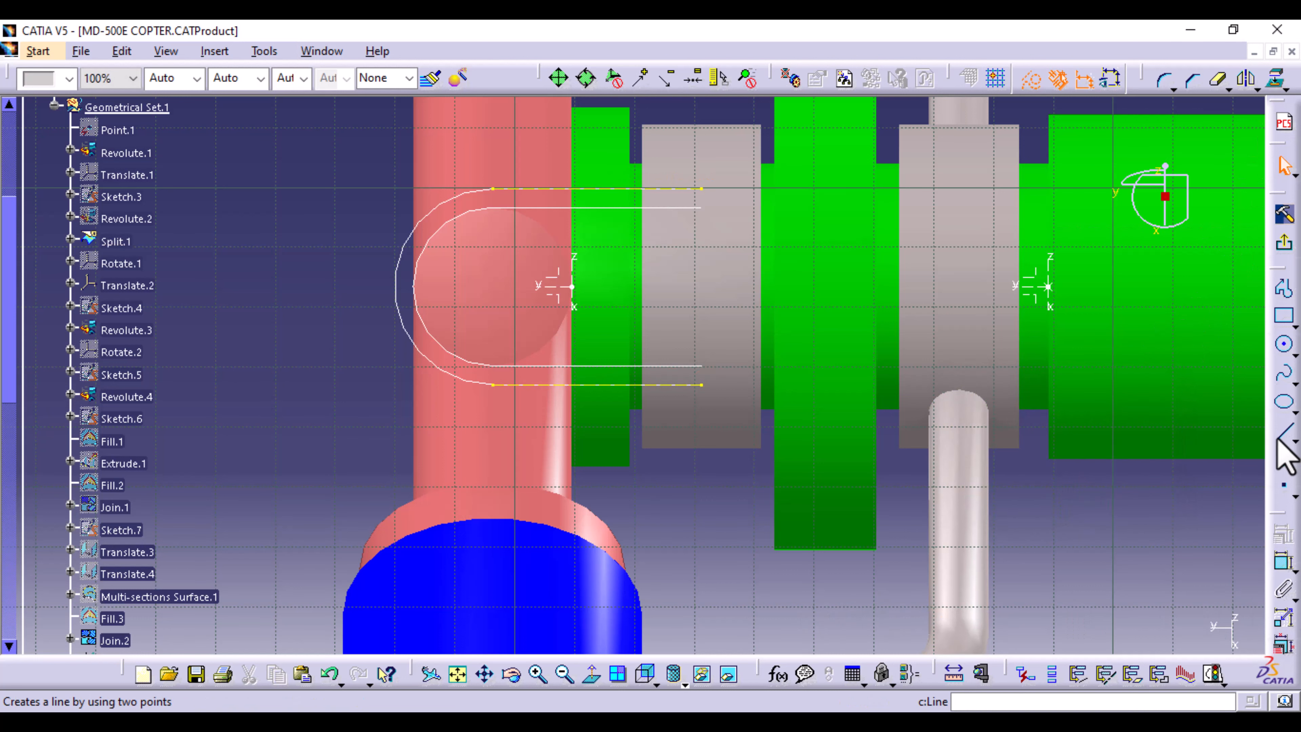
- Draw a narrow vertical rectangle across the link's open end, spanning the two projected edges, and exit the sketch
left_click(1284, 320)
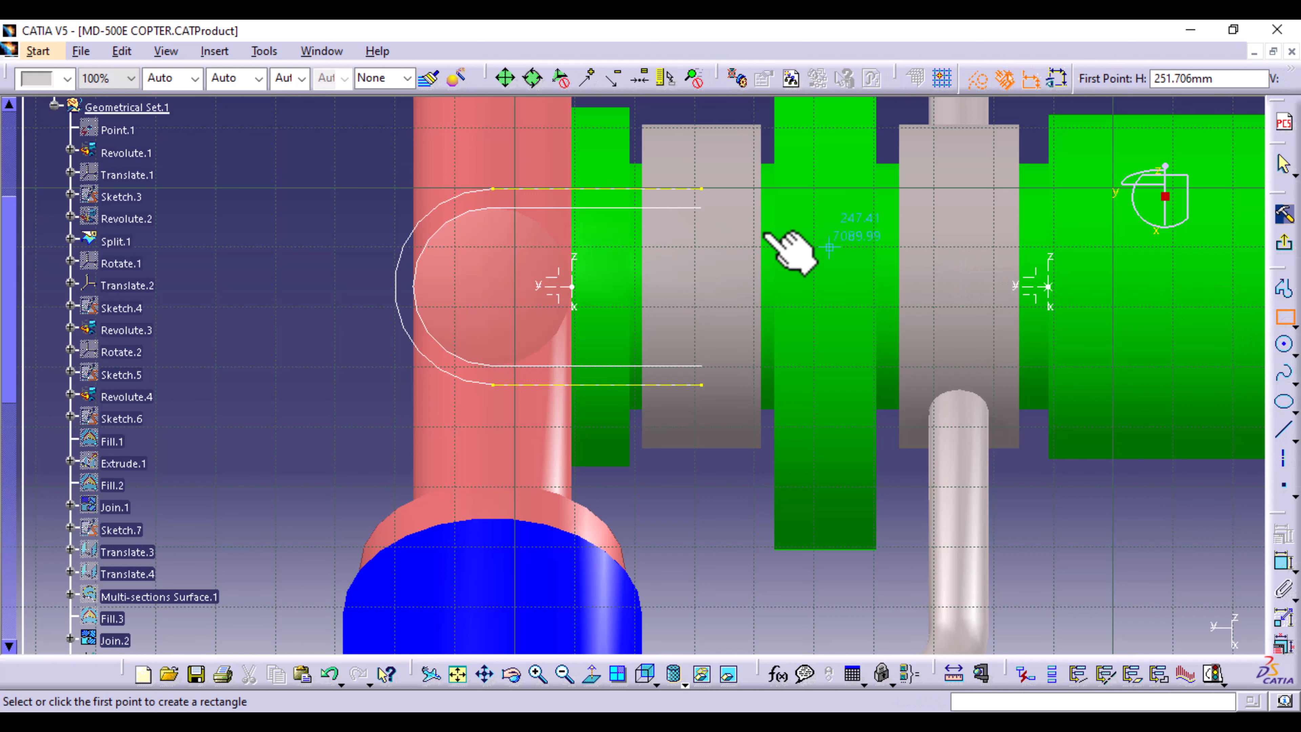
left_click(701, 190)
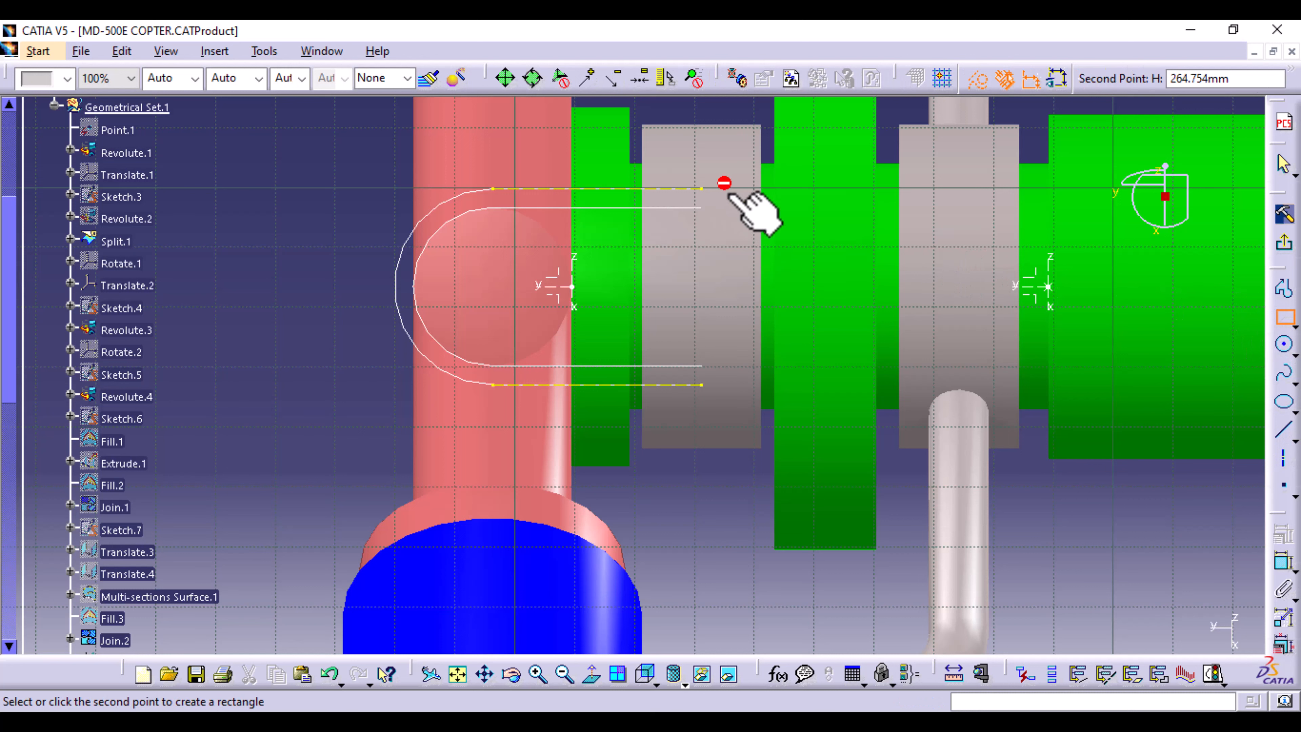
left_click(729, 385)
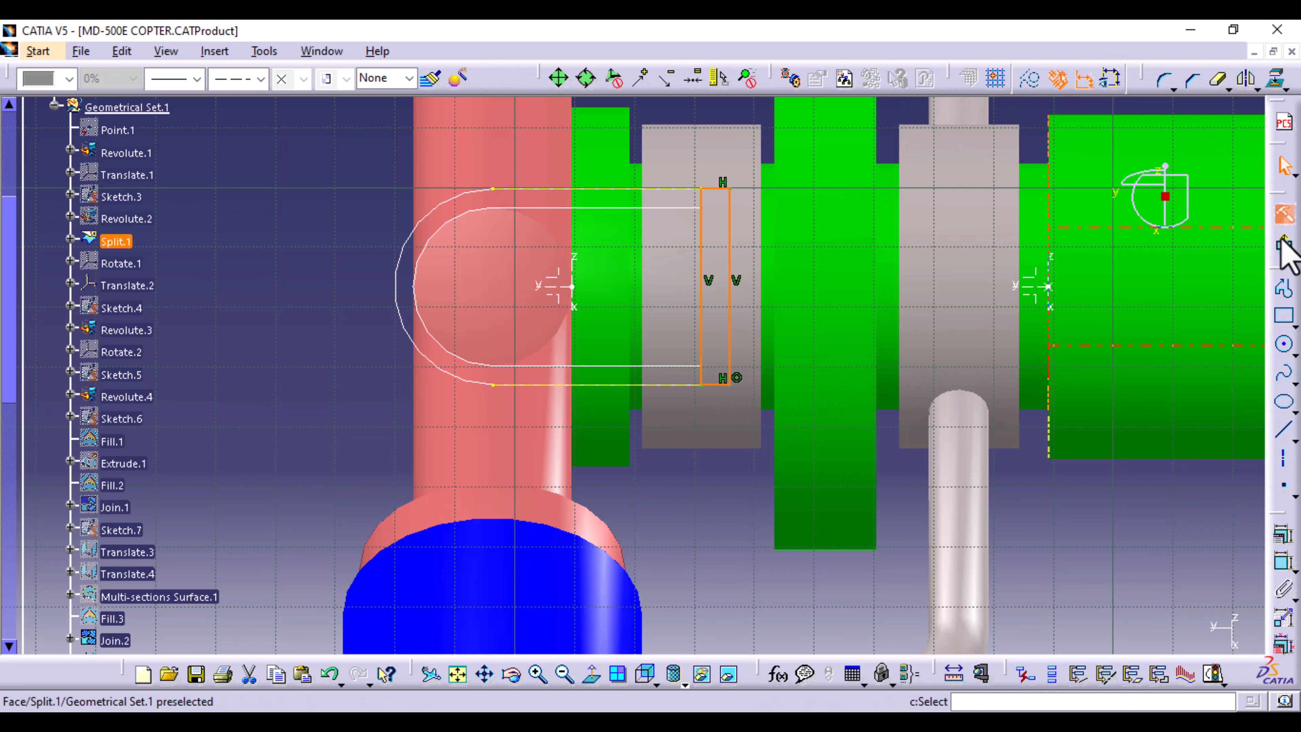
left_click(1283, 251)
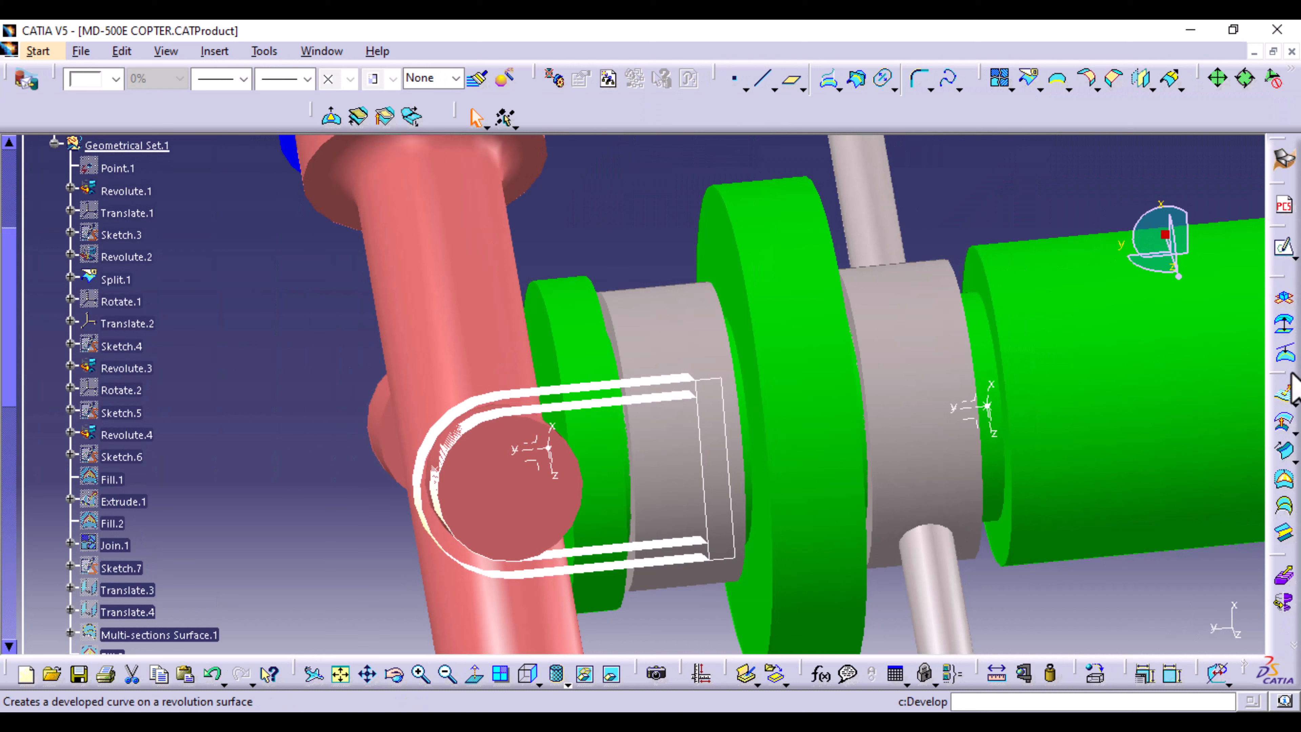
- Extrude the rectangle sketch as a surface with Limit 1 up to the adjacent grey ring, Translate.6
left_click(1285, 403)
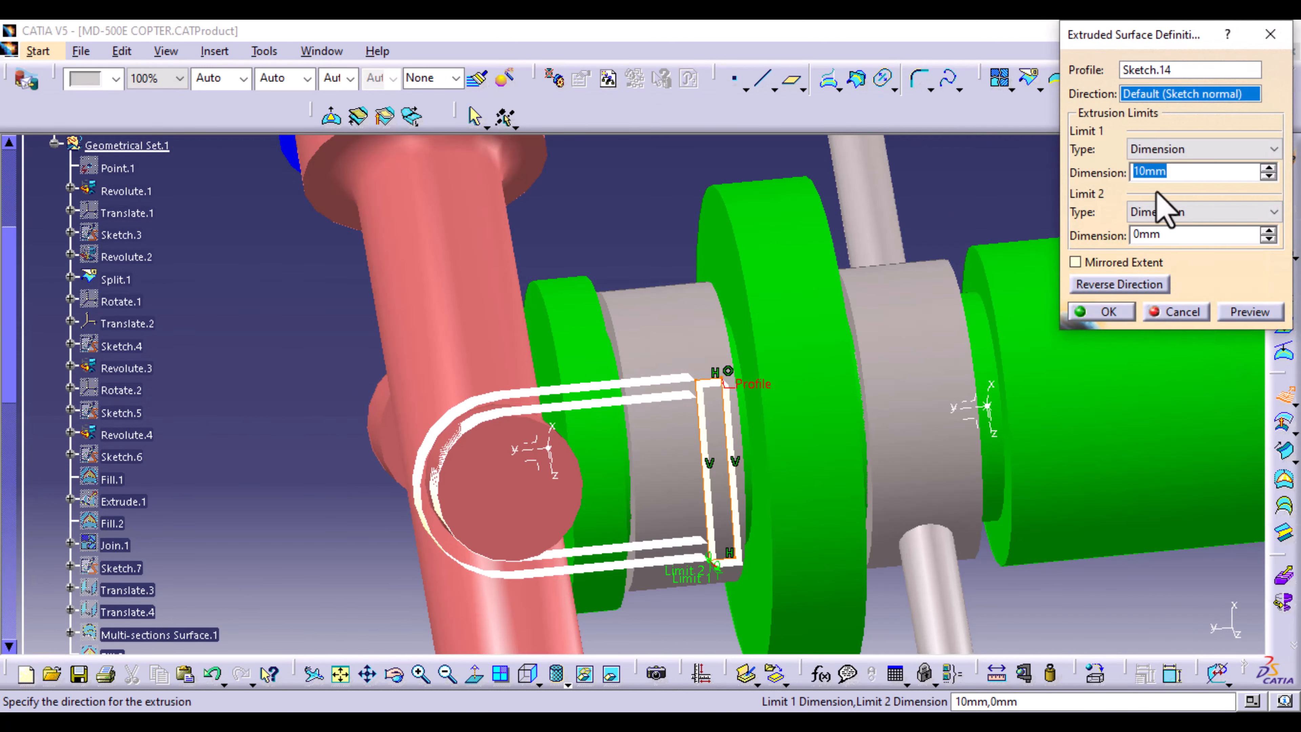
left_click(1266, 149)
left_click(1209, 182)
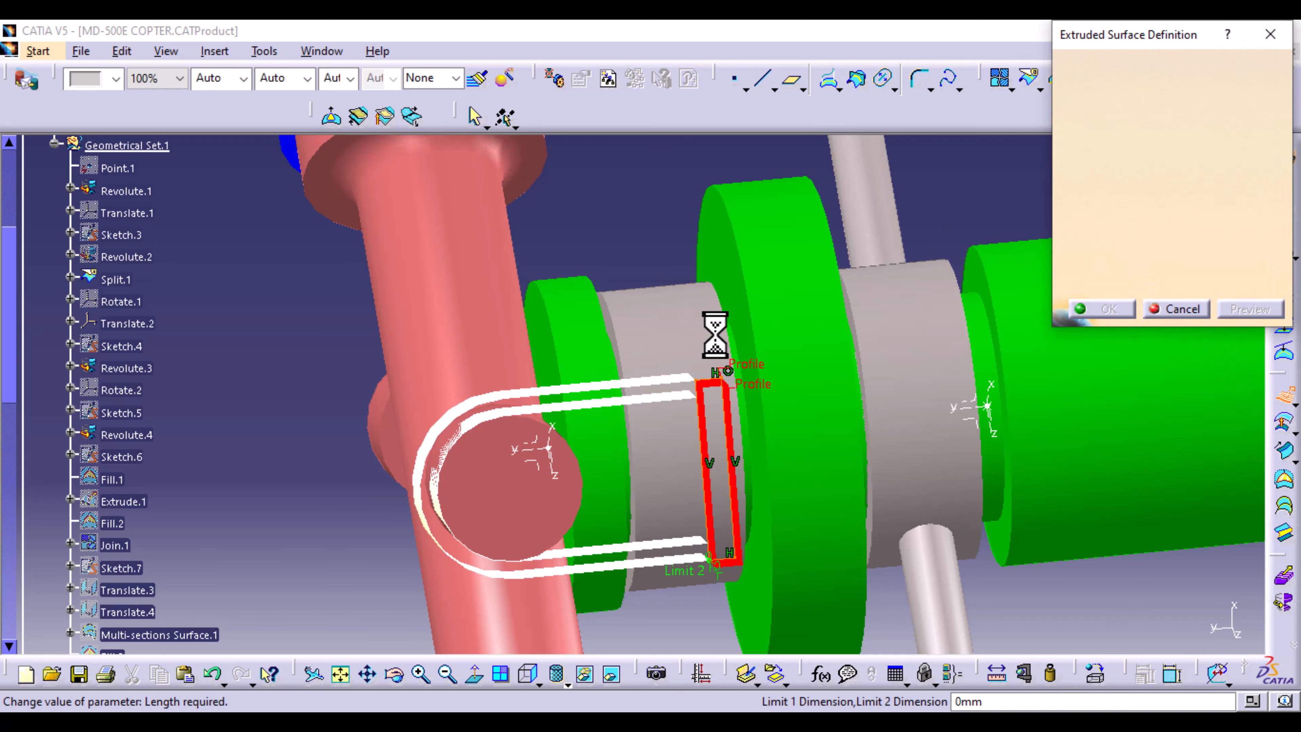
left_click(692, 344)
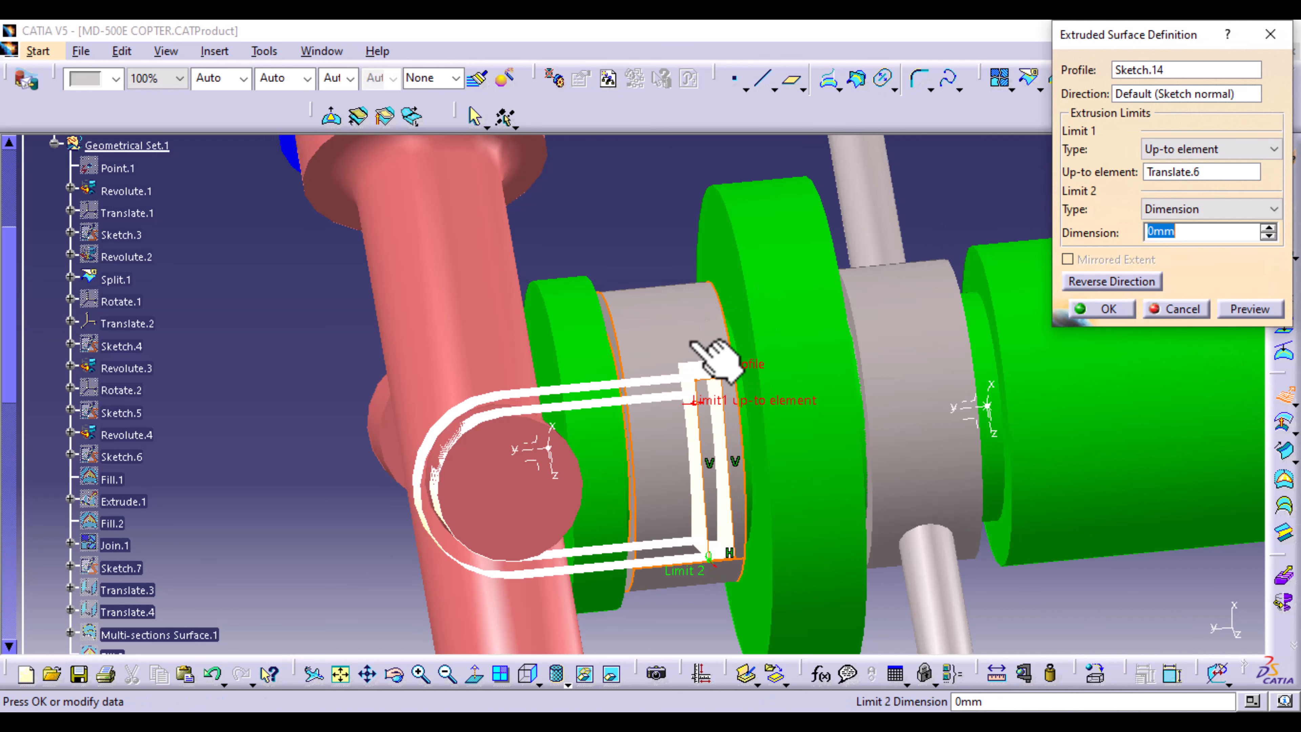
left_click(1100, 309)
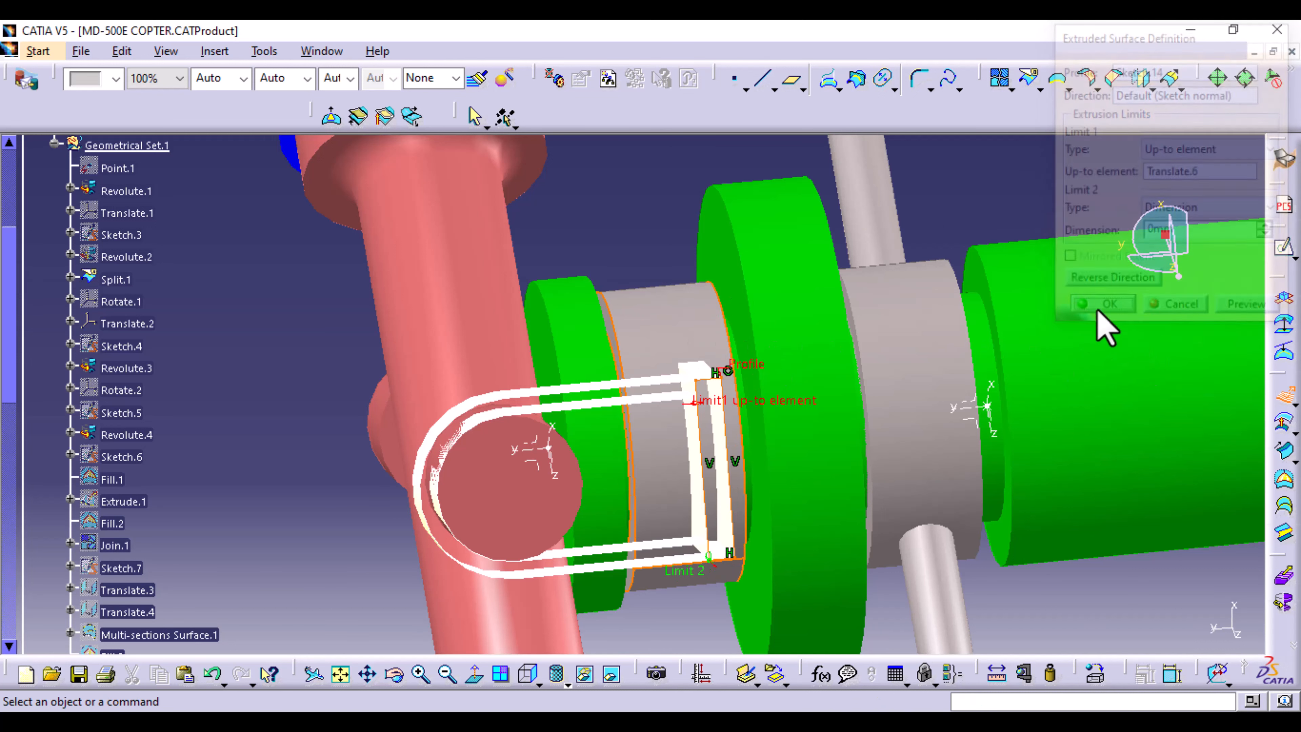
- Close the front of the extruded rectangle with a Fill surface bounded by Sketch.14
left_click(709, 526)
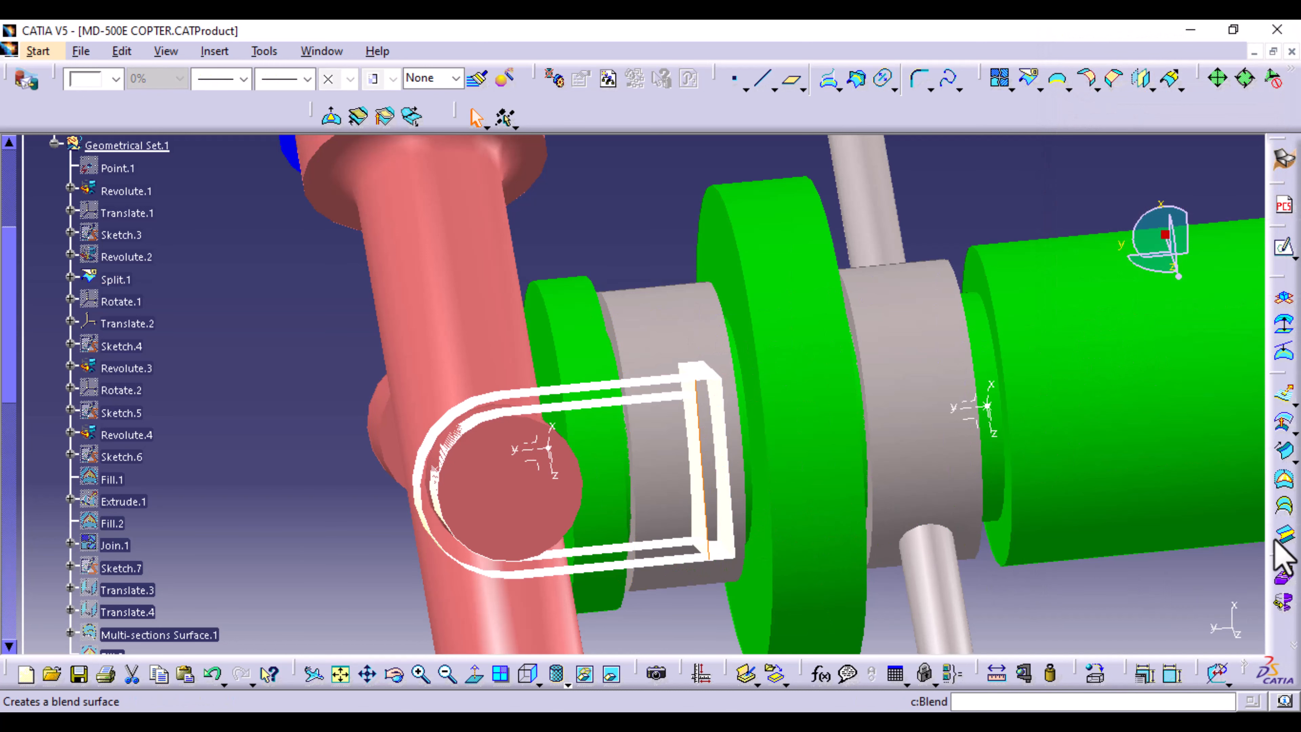
left_click(1284, 481)
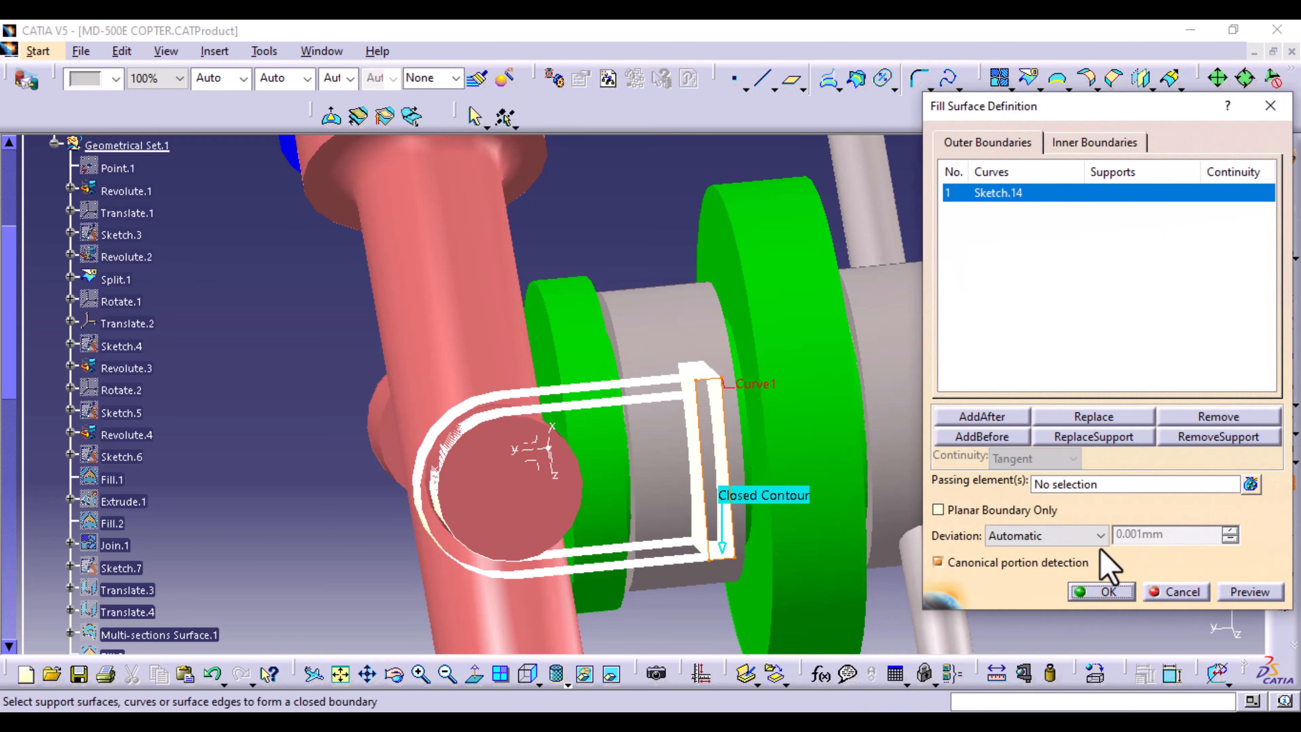
left_click(1107, 592)
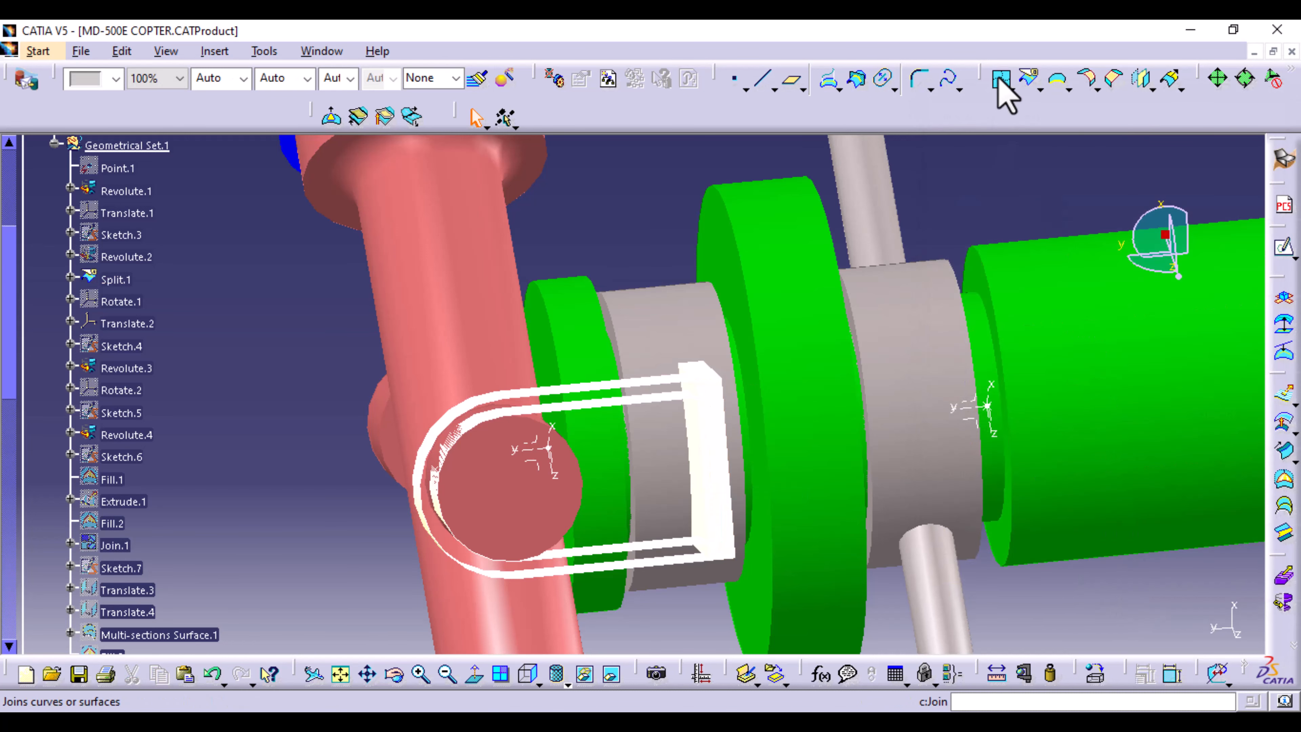
- Join the front fill surface Fill.6 and the rectangular extrusion Extrude.4 into one end block surface
left_click(1001, 79)
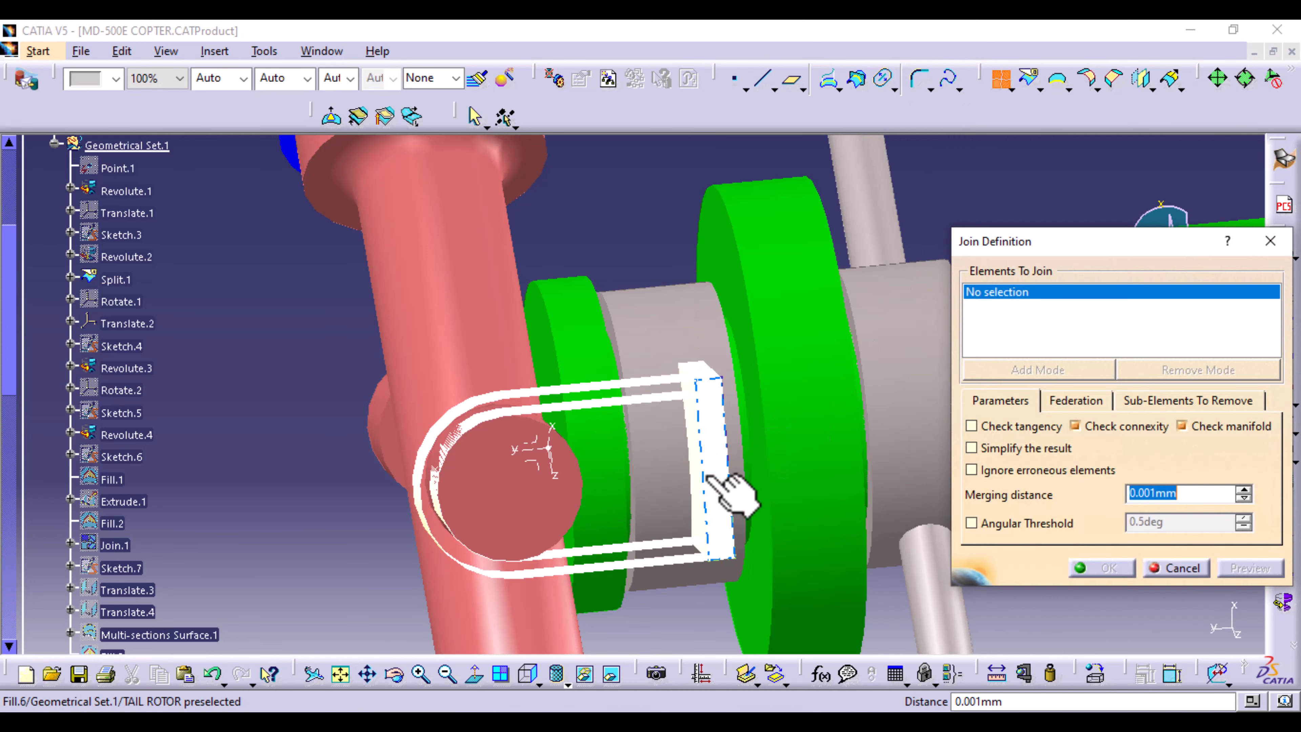
left_click(697, 461)
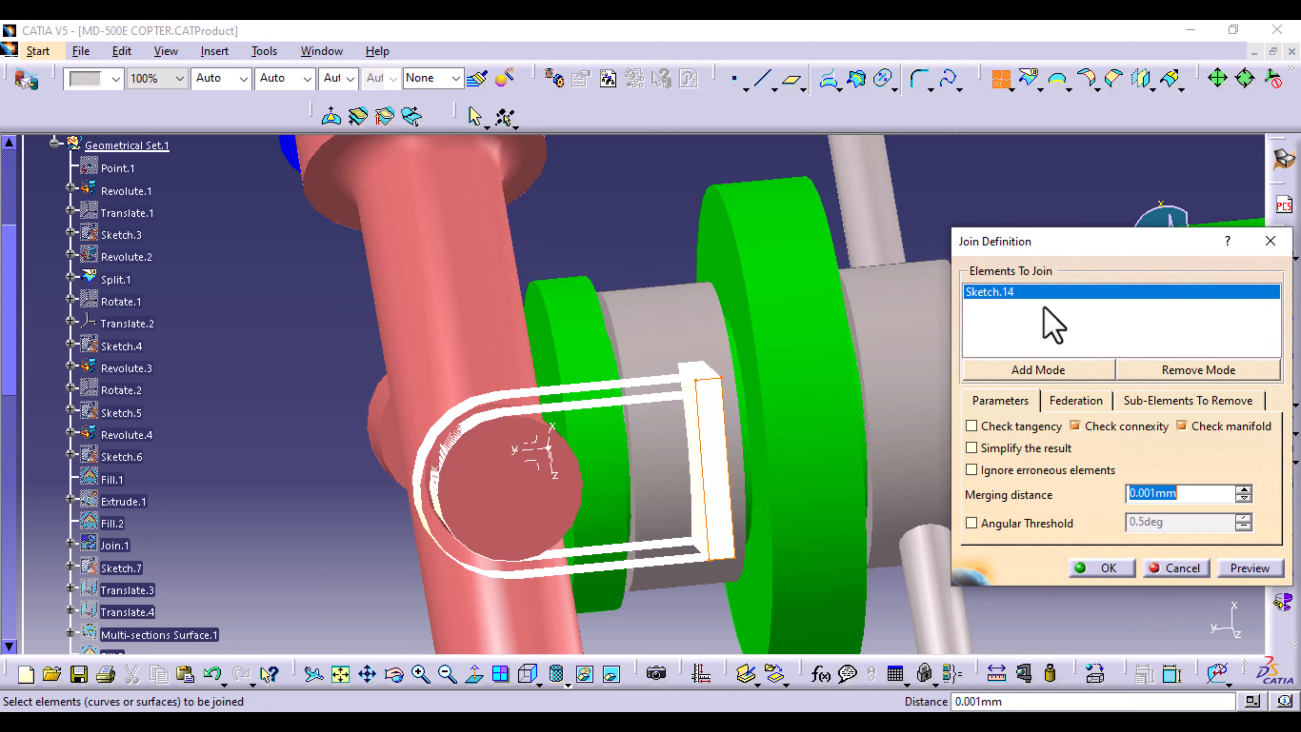
right_click(1048, 297)
left_click(1086, 374)
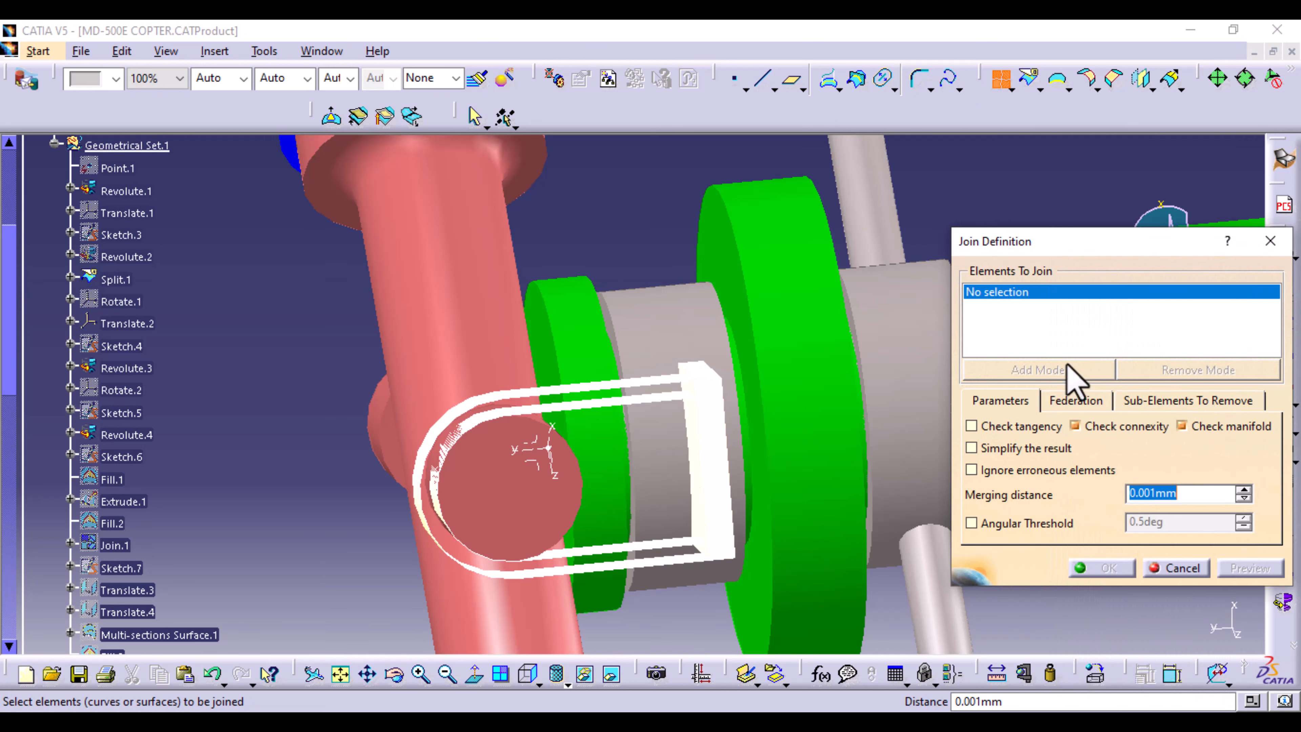
left_click(714, 449)
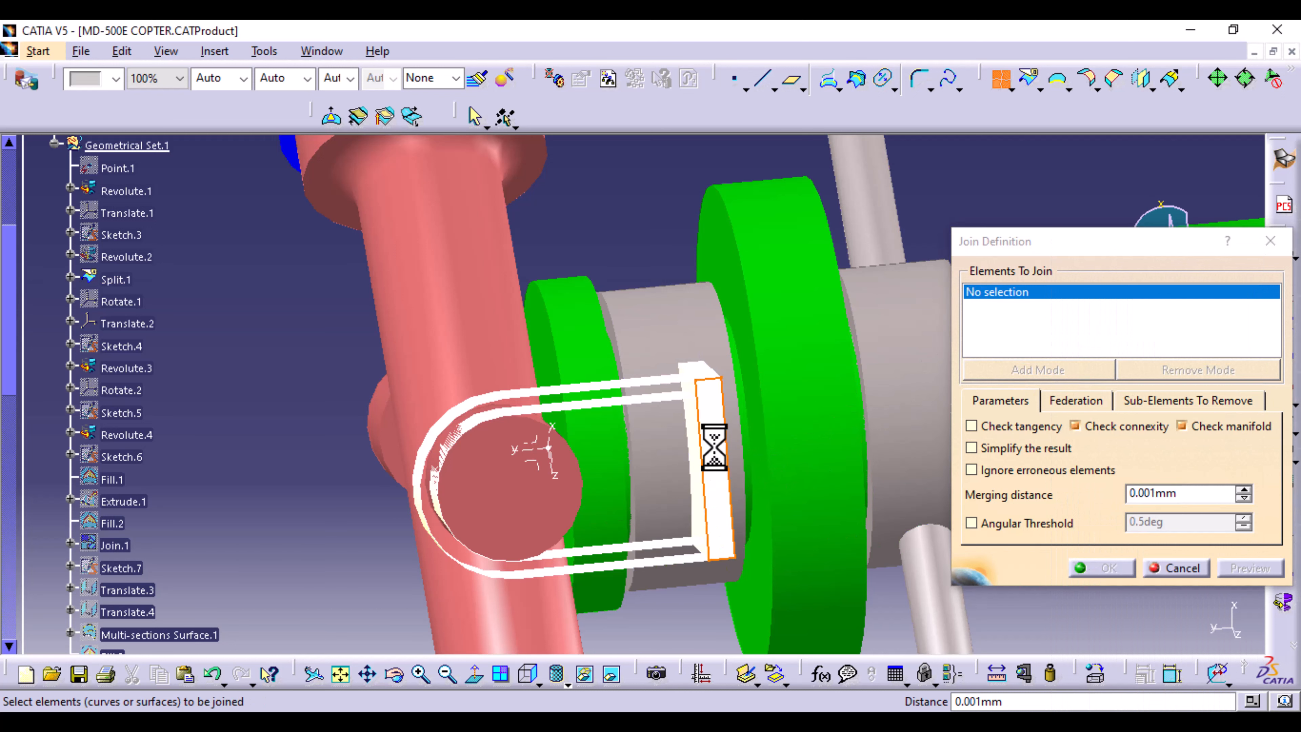
left_click(700, 461)
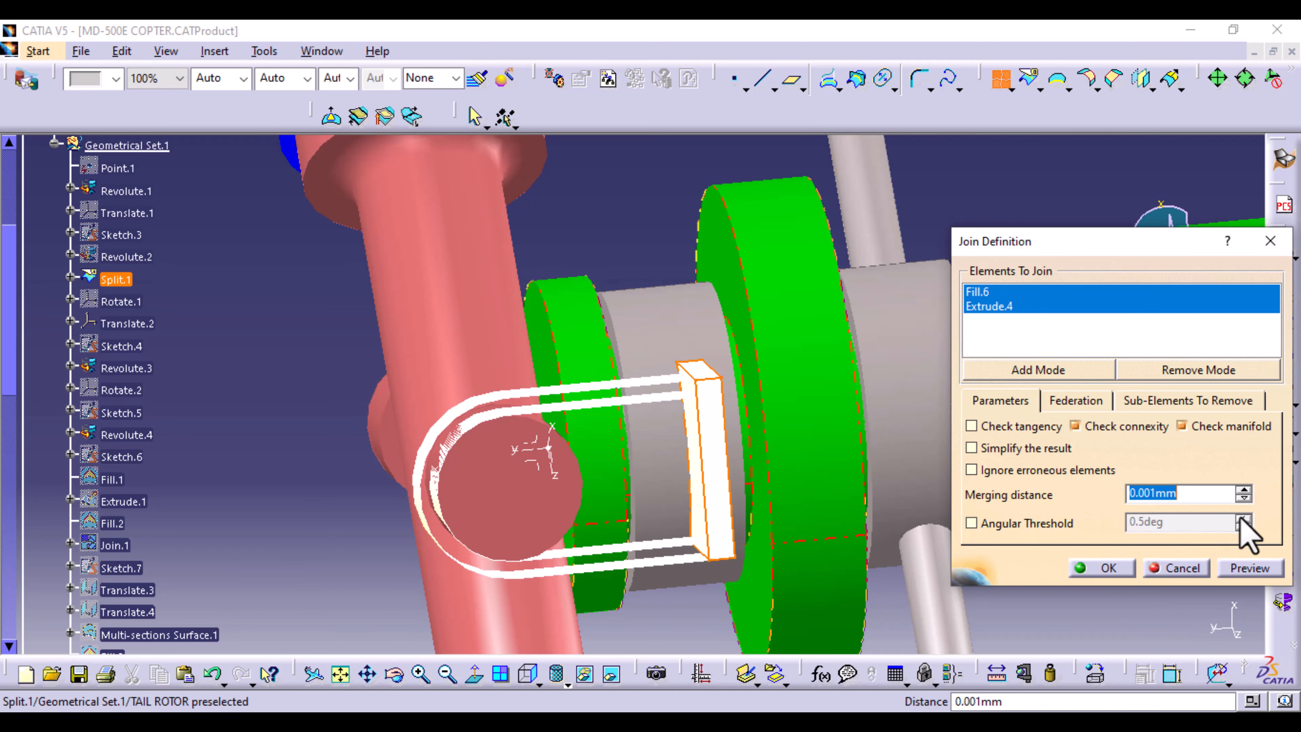
left_click(1243, 563)
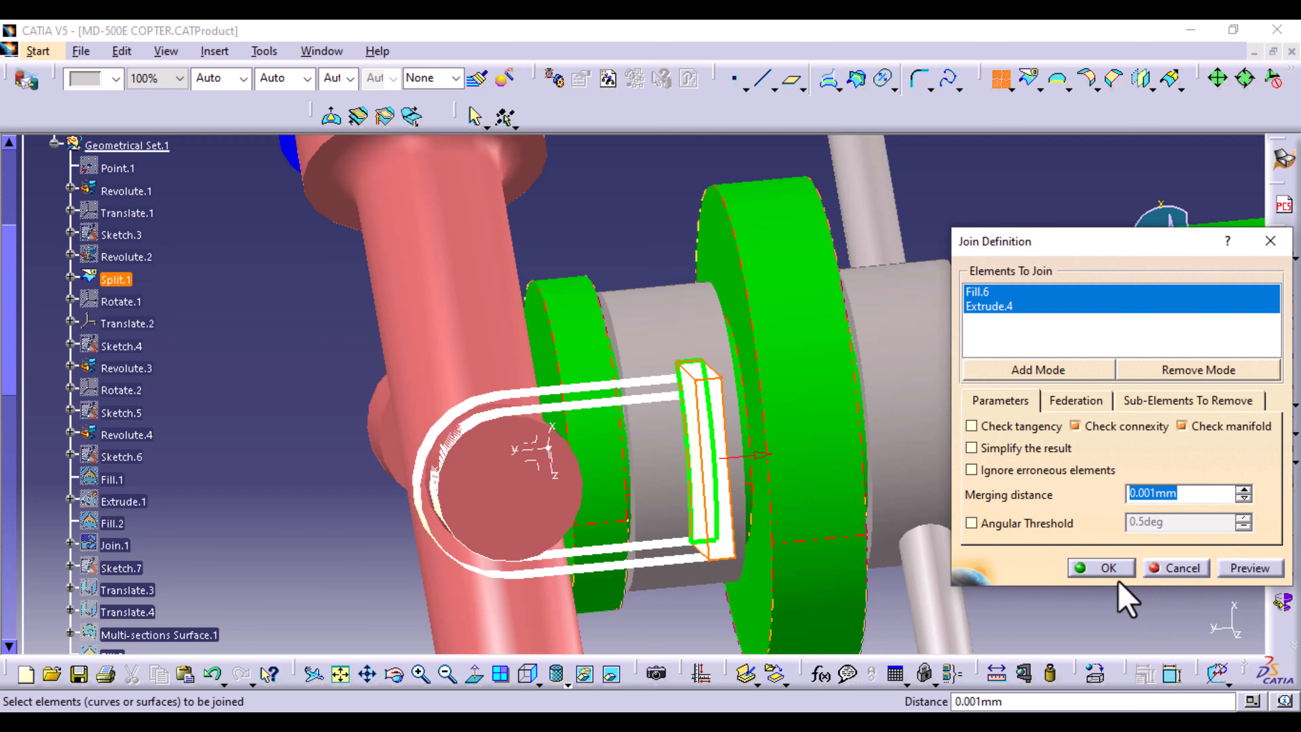
left_click(1106, 567)
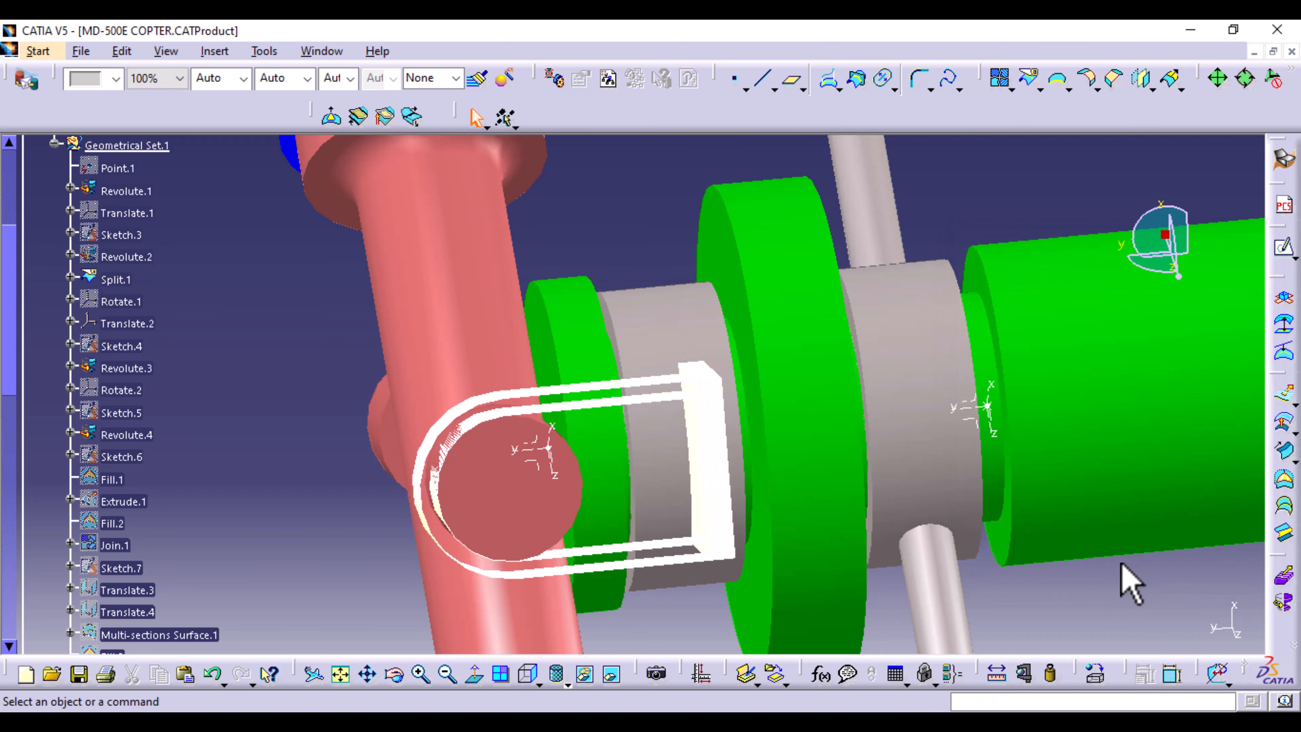
- Set the fill colour of the end block join, Join.5, to grey
middle_click_drag(446, 332, 522, 402)
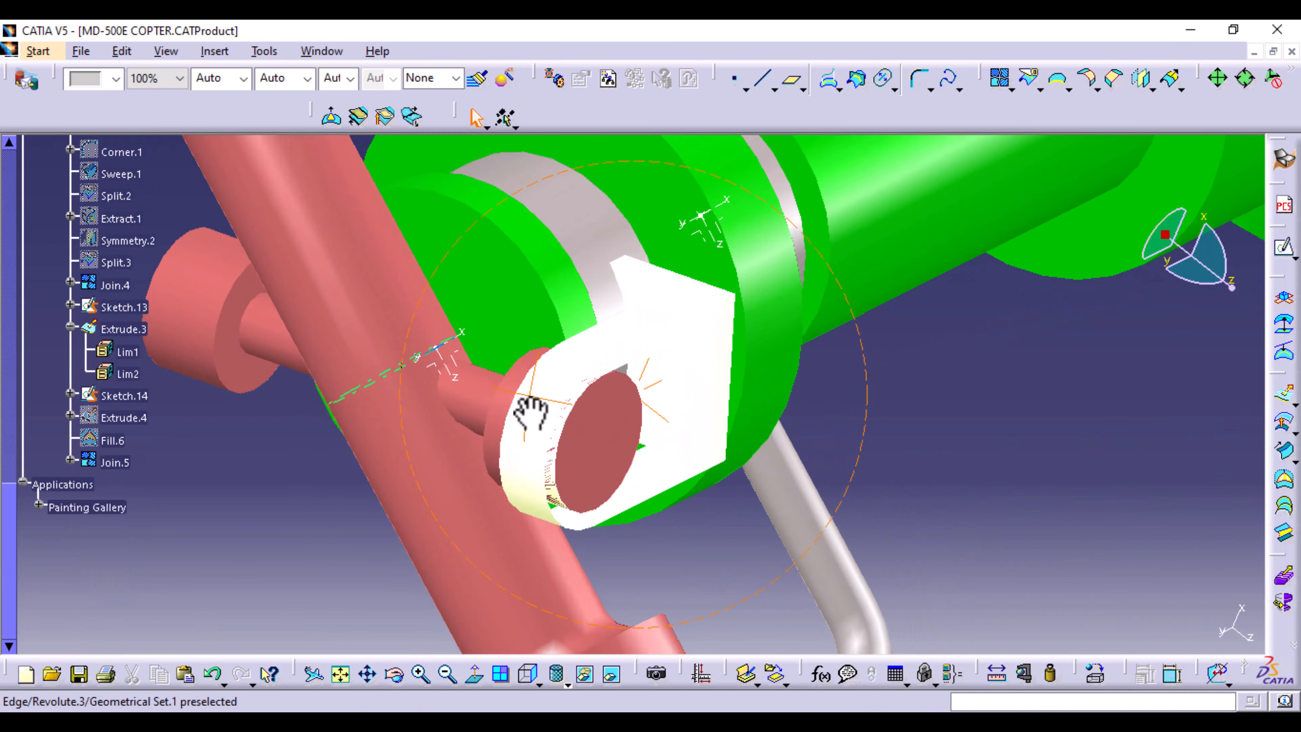
left_click(123, 463)
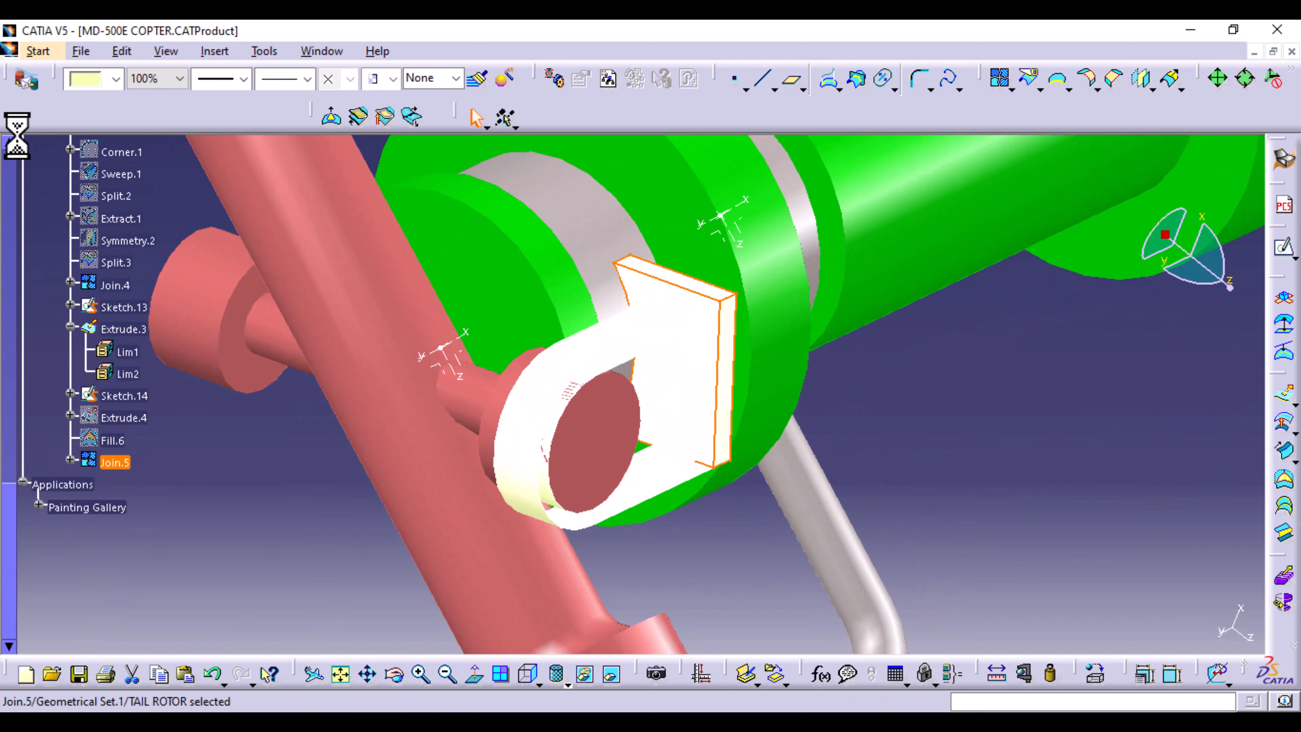
left_click(116, 79)
left_click(111, 174)
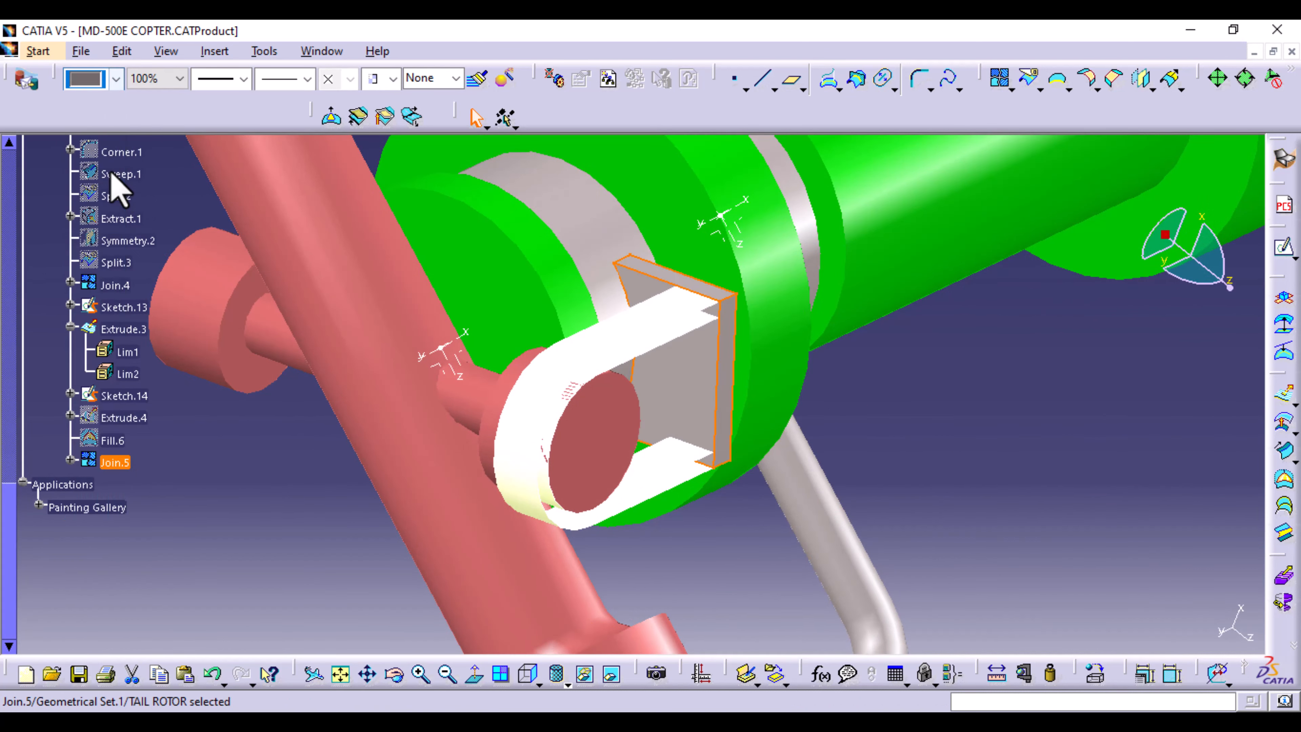
left_click(994, 466)
- Hide the grey end block join and its rectangle sketch, Sketch.14, exposing the link's open arm ends
middle_click_drag(987, 459, 793, 428)
middle_click_drag(774, 519, 767, 403)
middle_click_drag(661, 453, 654, 369)
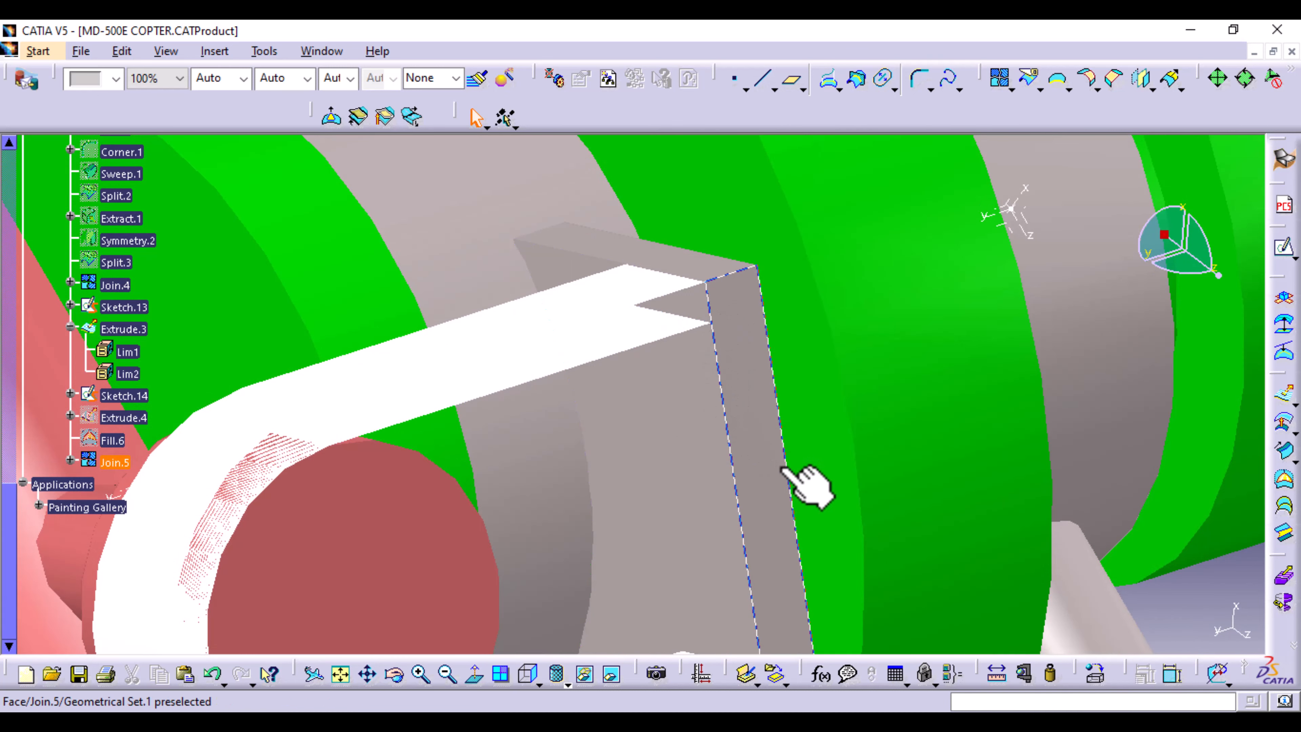
mouse_move(605, 513)
middle_mouse_down()
mouse_move(632, 405)
mouse_move(632, 489)
middle_mouse_up()
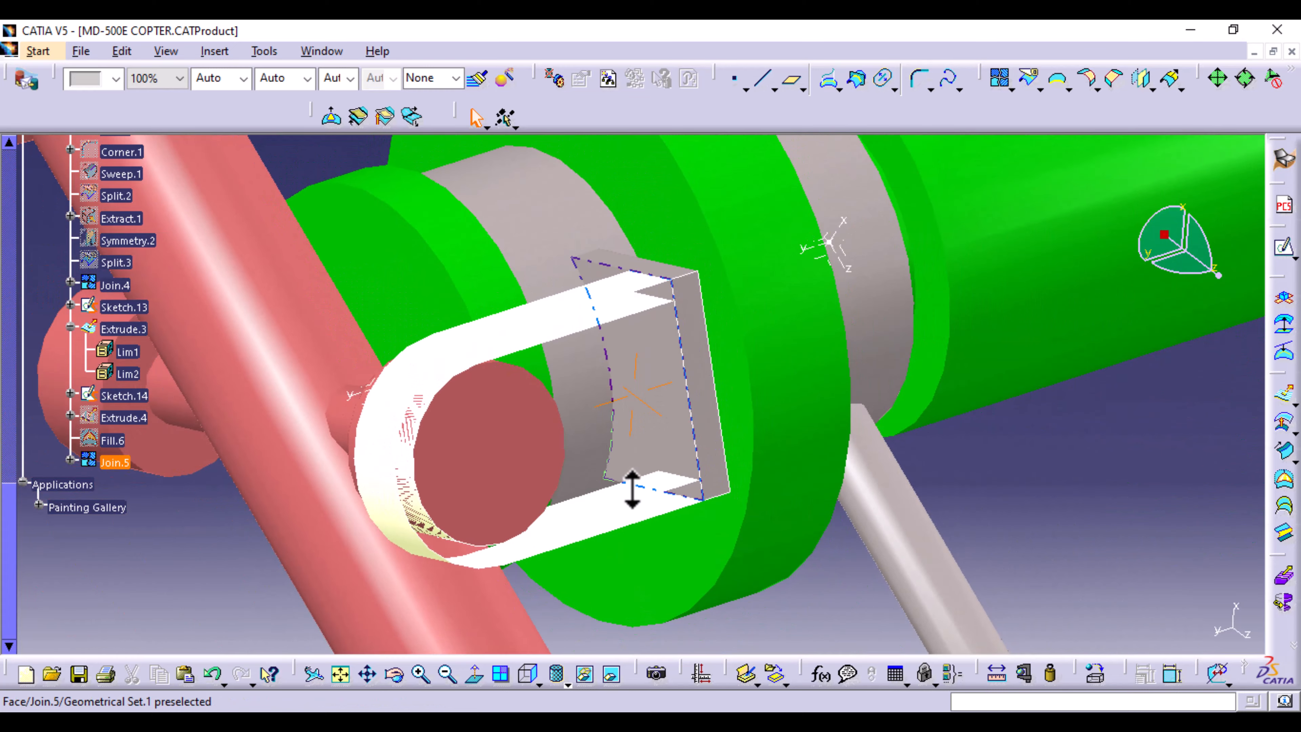
right_click(659, 389)
left_click(802, 382)
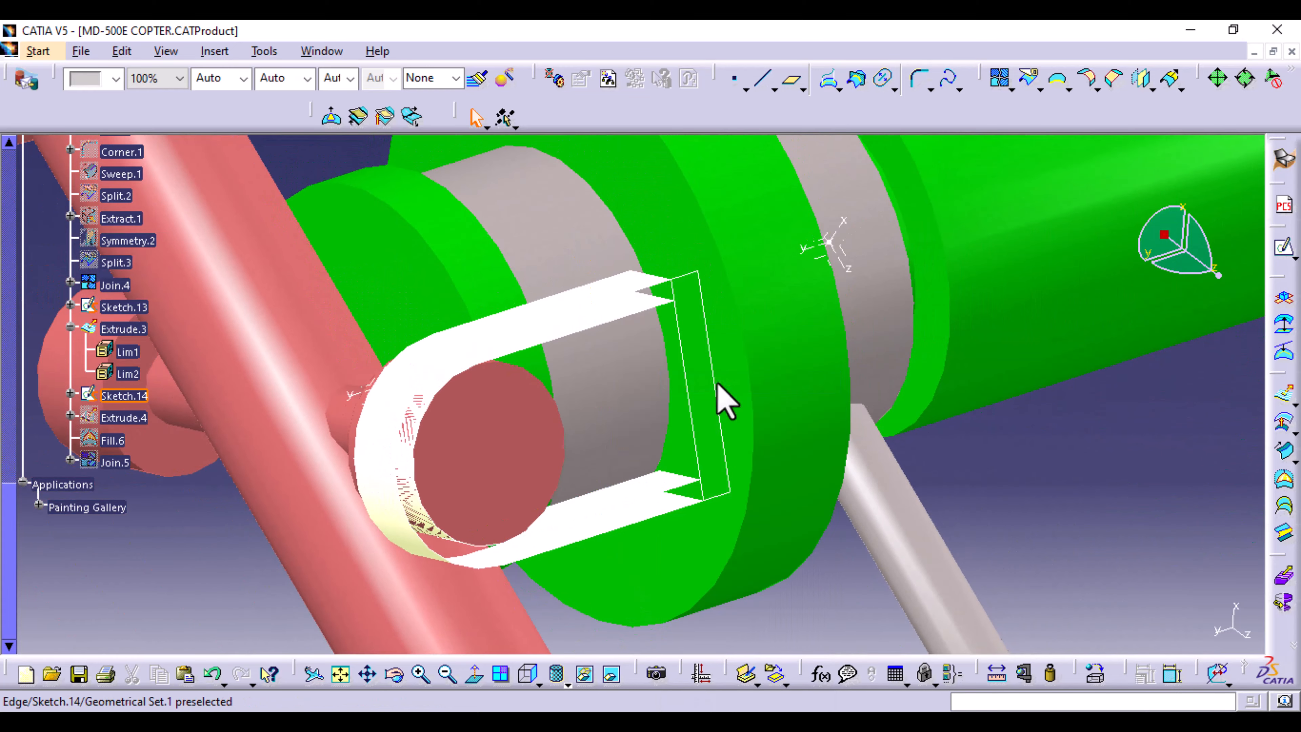
right_click(712, 449)
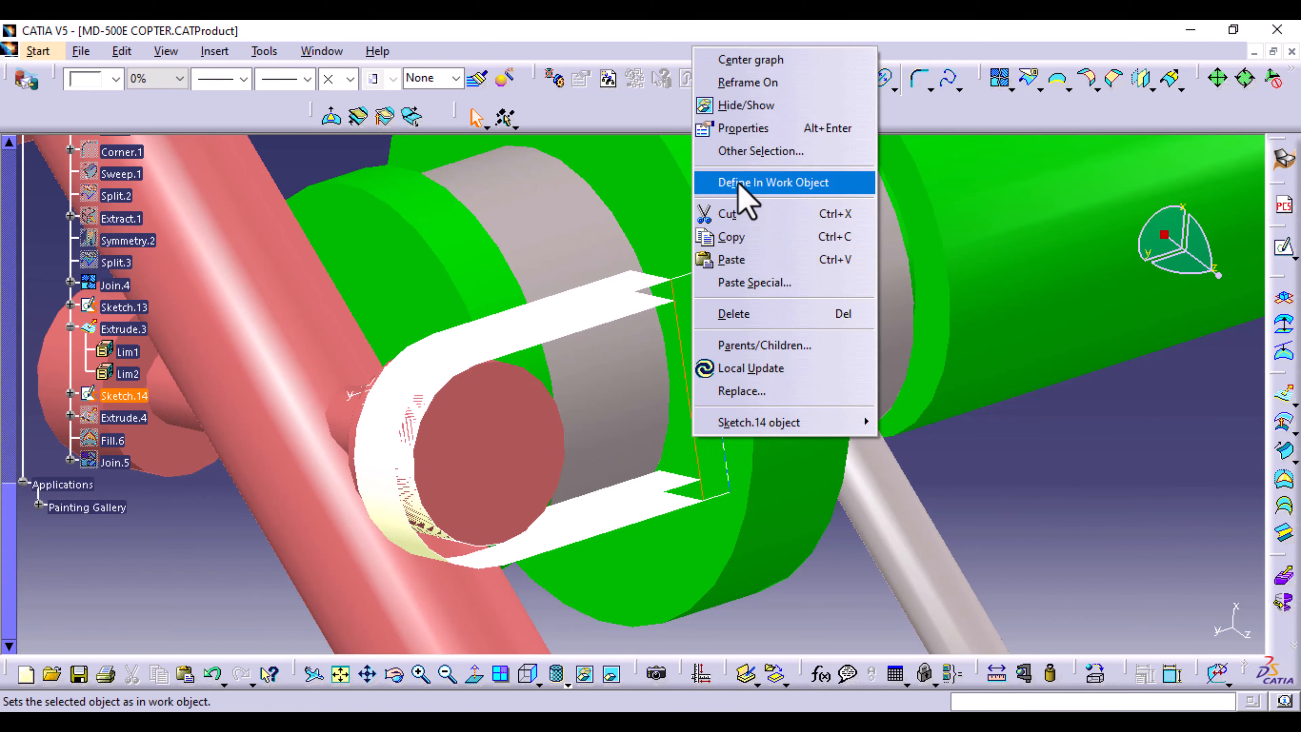
left_click(776, 105)
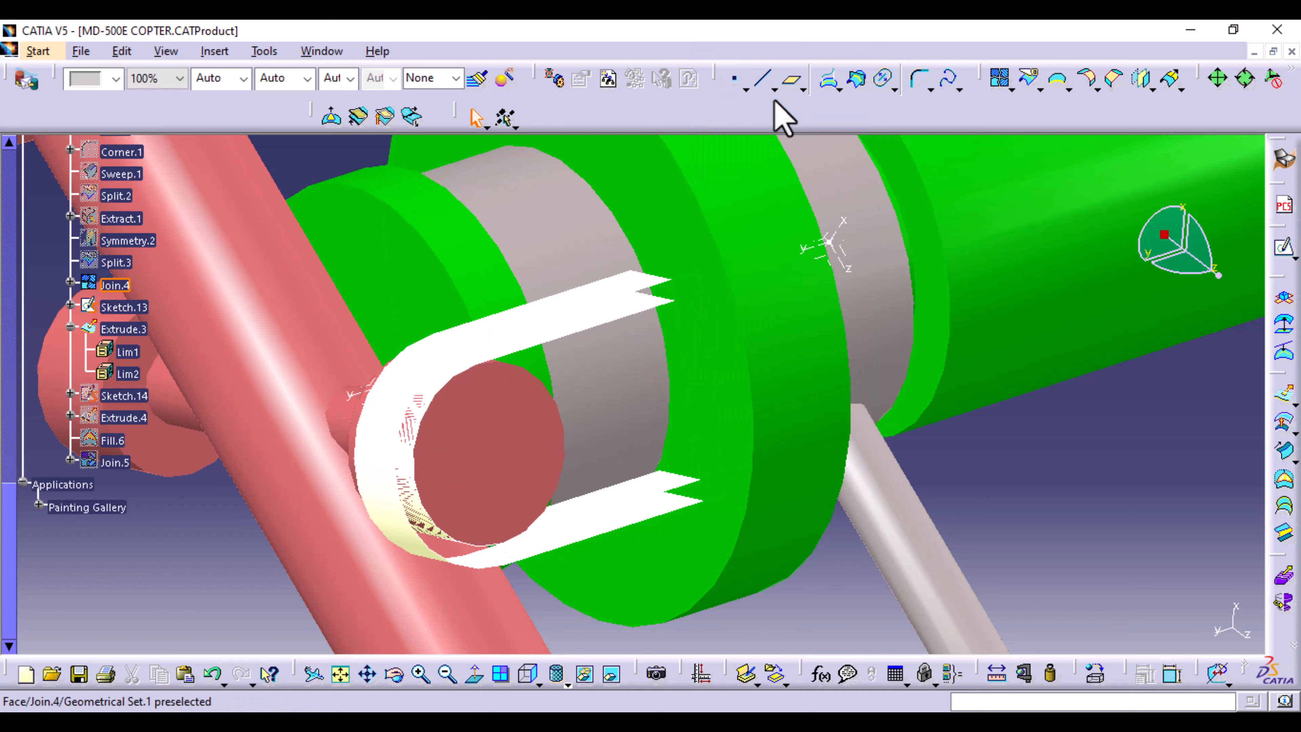
- Create a point-point line joining the two Sketch.13 end vertices of the link's upper arm
left_click(762, 81)
middle_click_drag(729, 398, 725, 311)
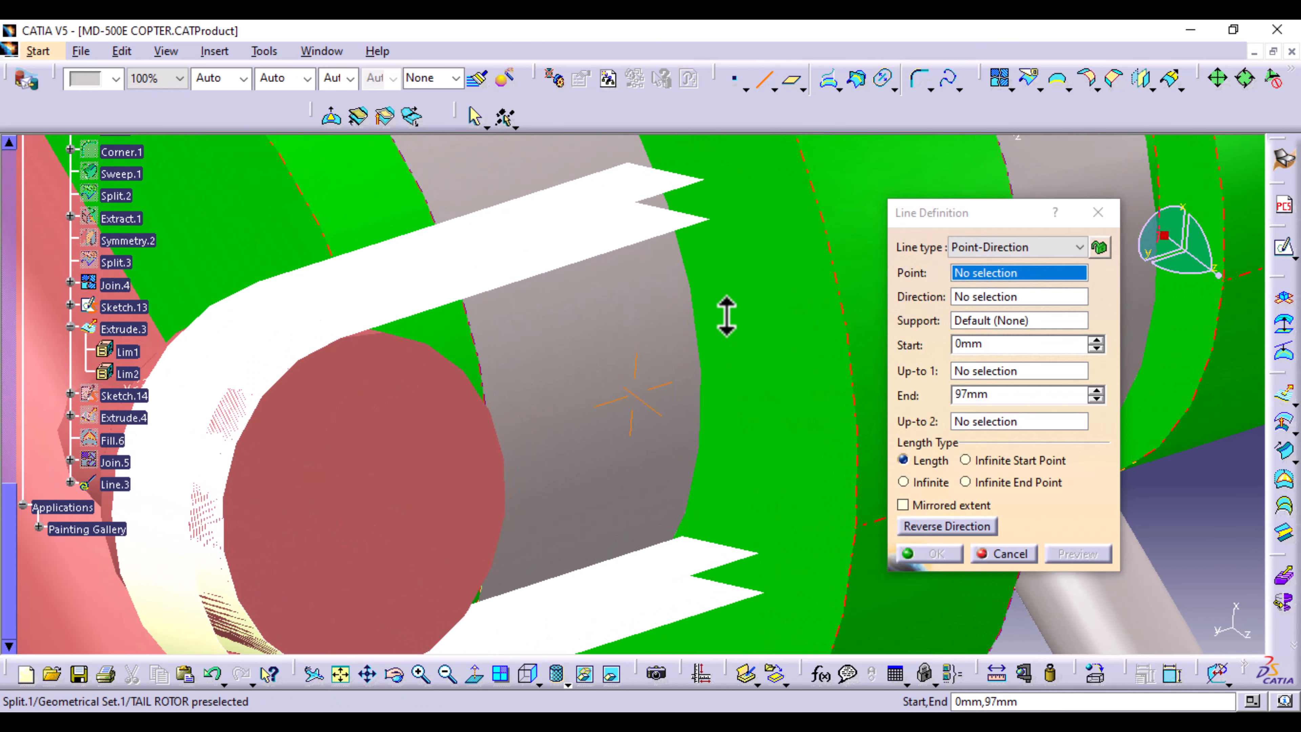
left_click(702, 179)
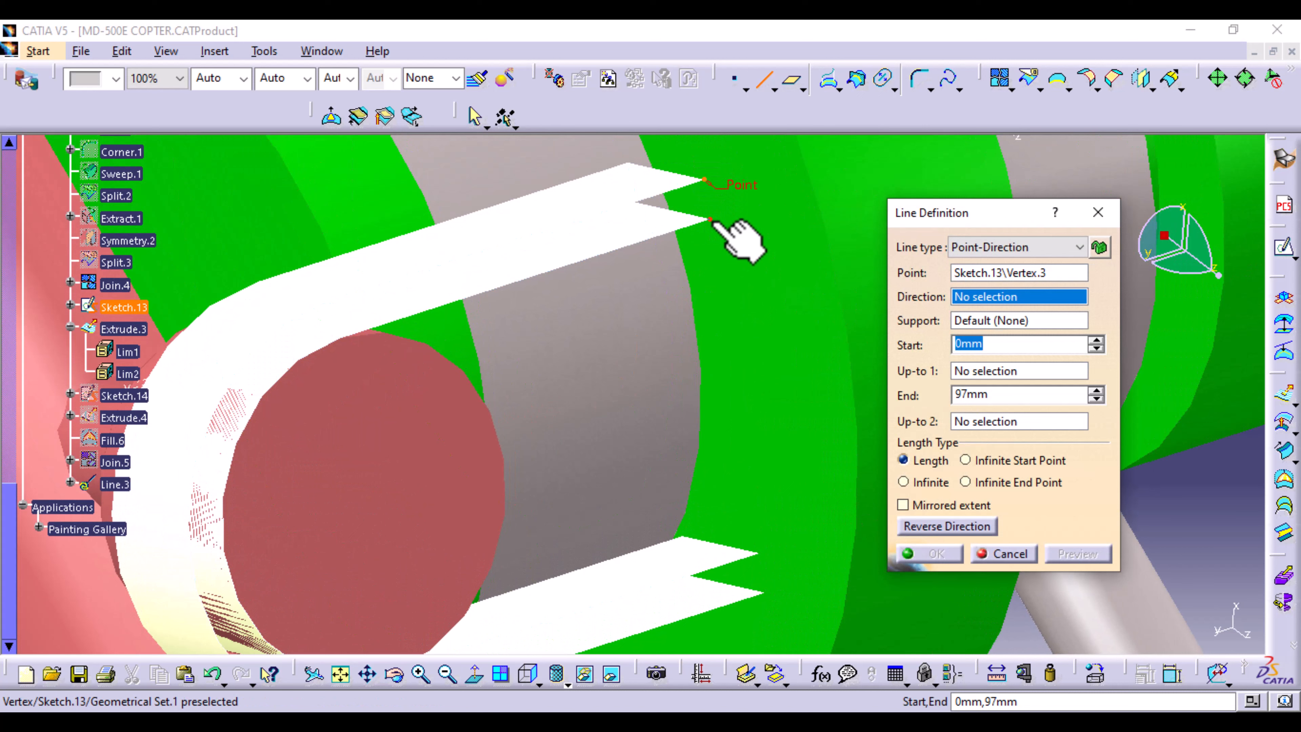
left_click(710, 220)
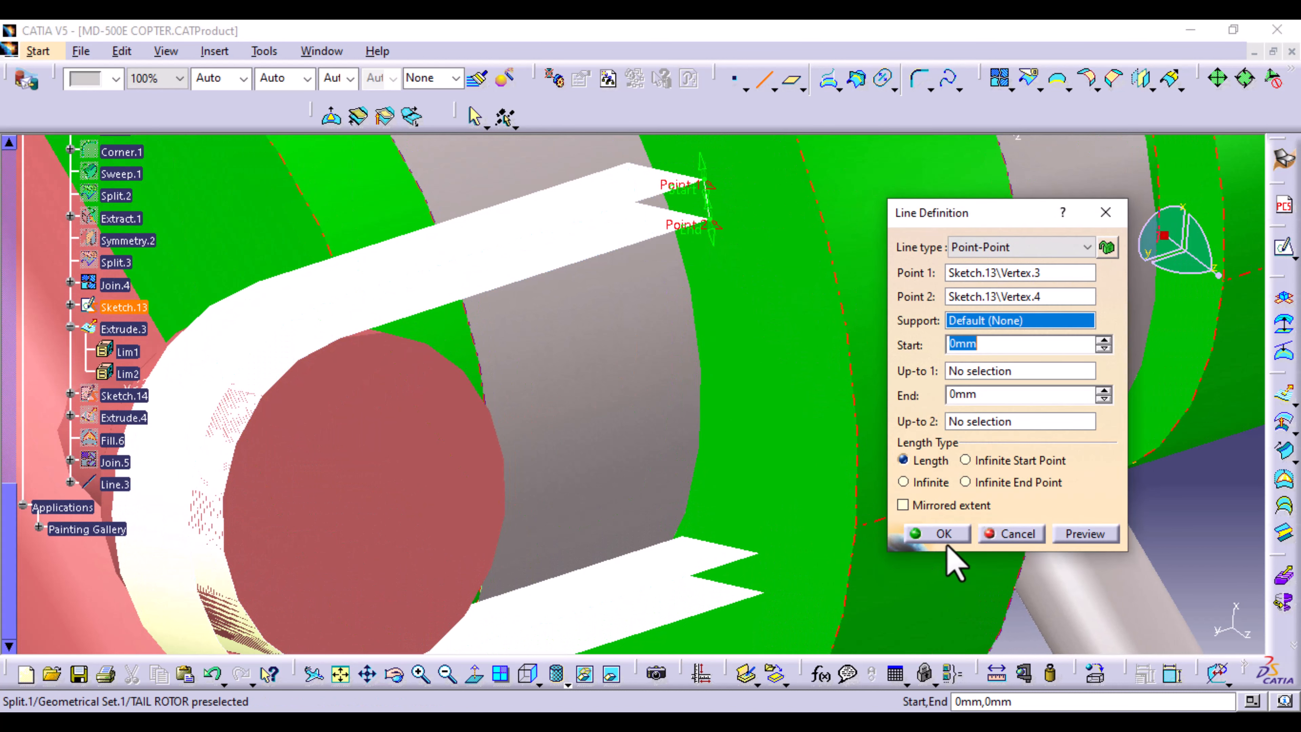
left_click(950, 536)
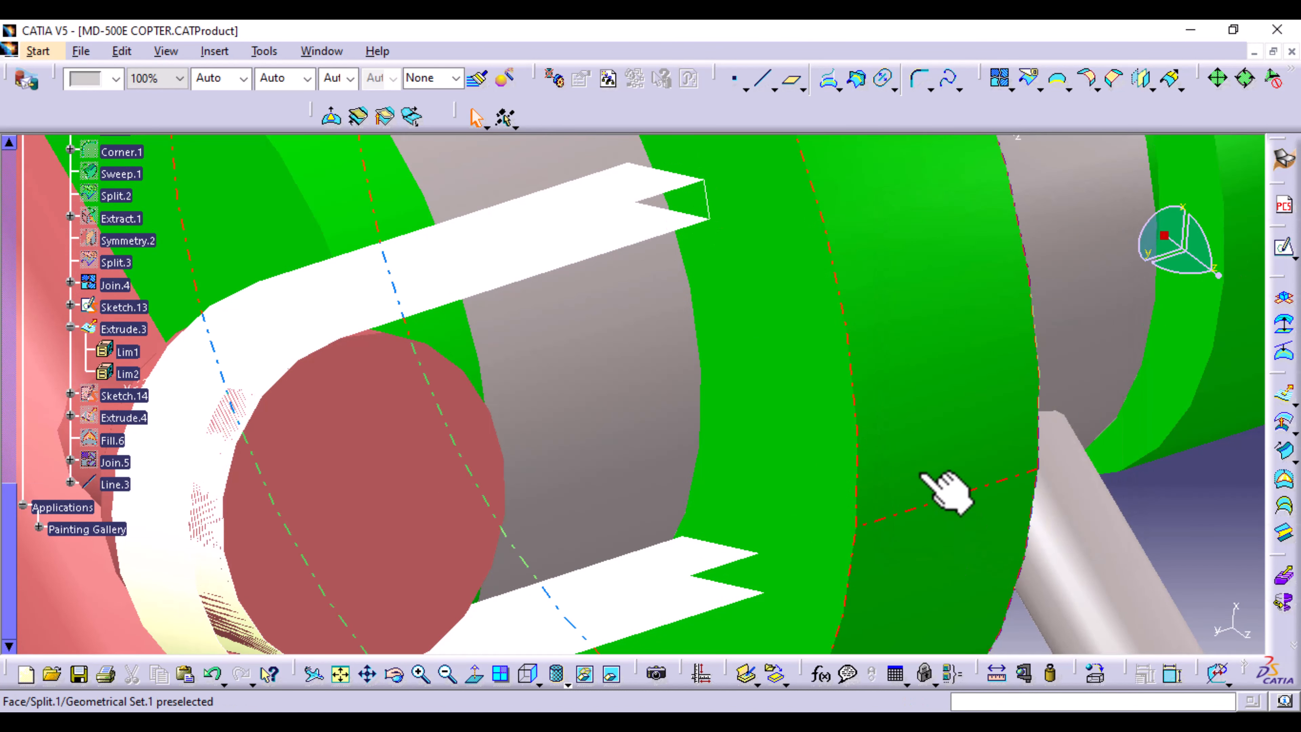
- Create a point-point line joining the two Sketch.13 end vertices of the link's lower arm
left_click(765, 82)
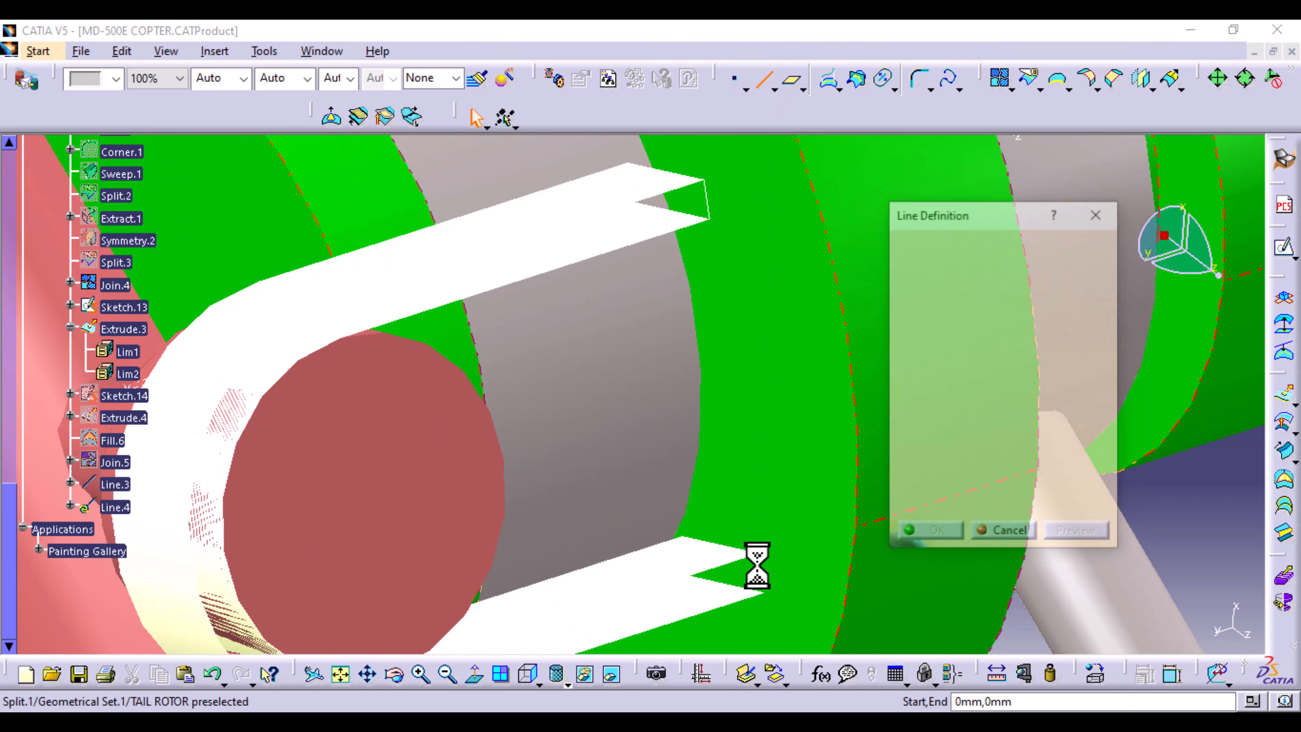
left_click(757, 554)
left_click(767, 596)
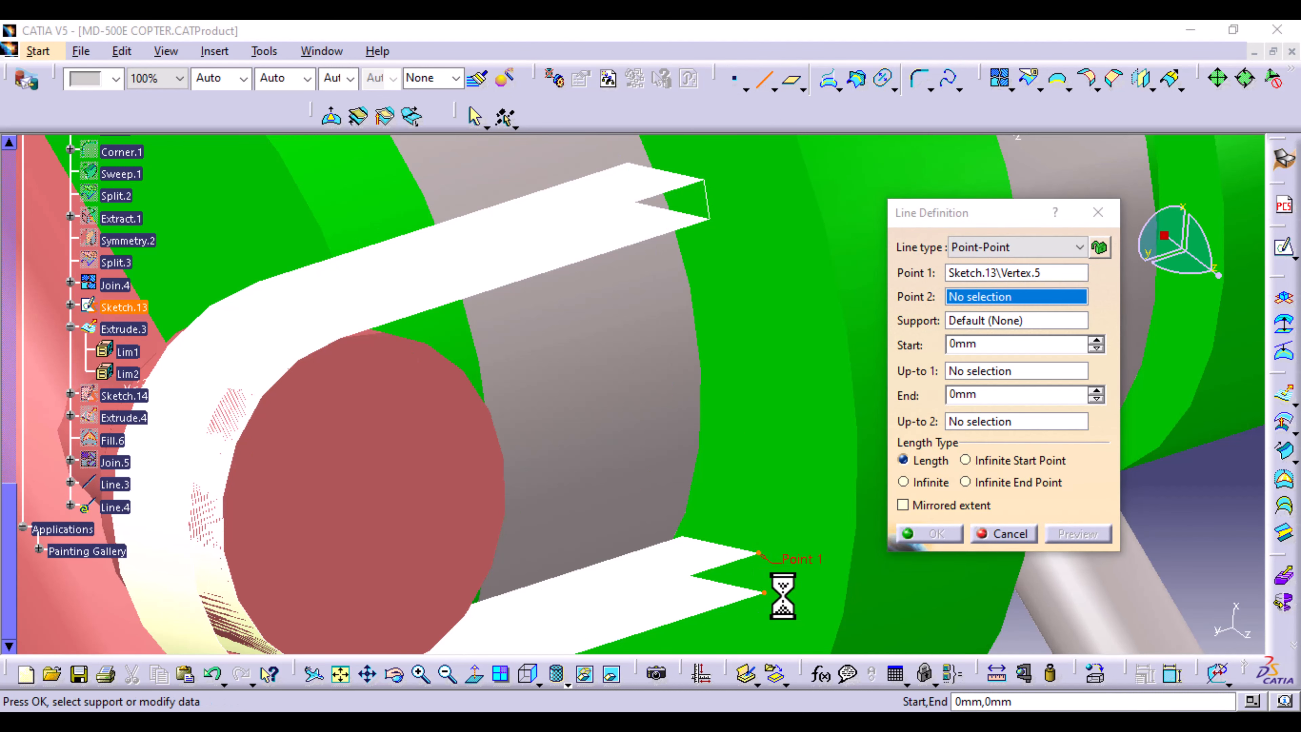
left_click(941, 534)
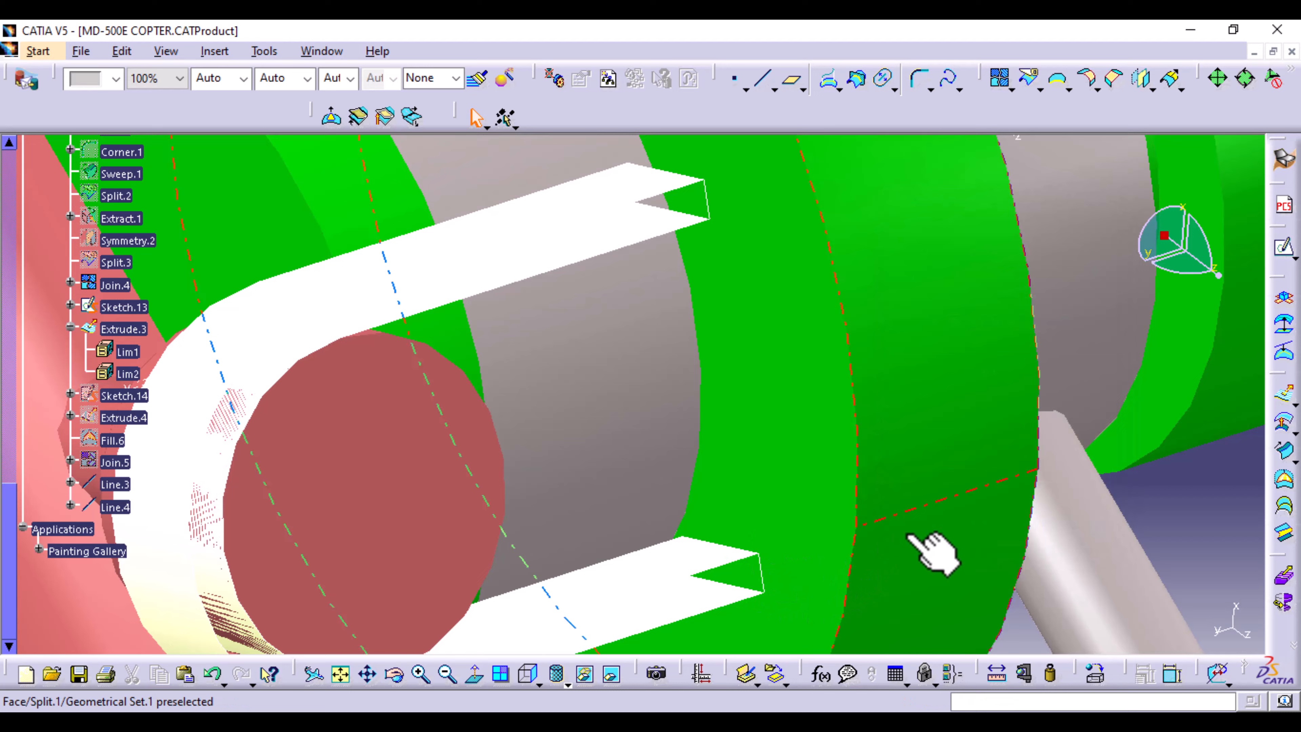
- Create a point-point line joining the upper arm's two Extrude.3 end vertices on the link's opposite side
middle_click_drag(572, 459, 853, 430)
left_click(761, 77)
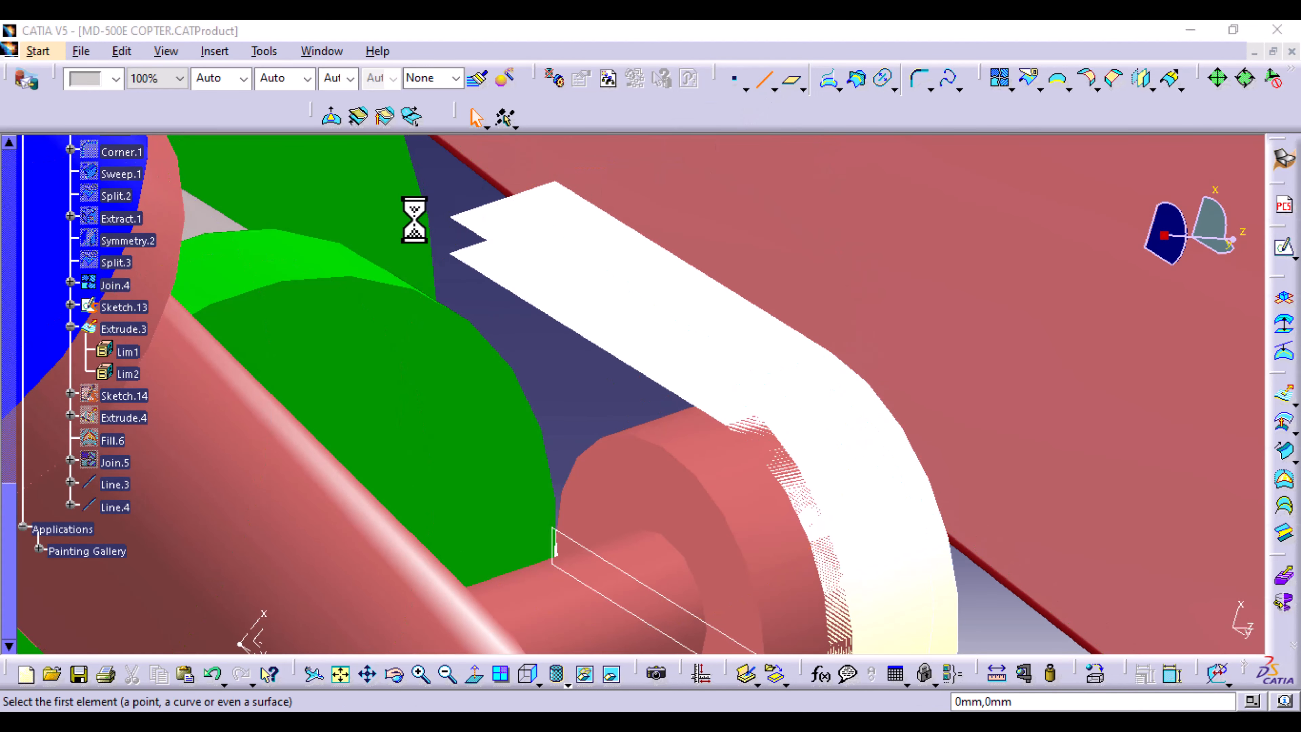
left_click(450, 217)
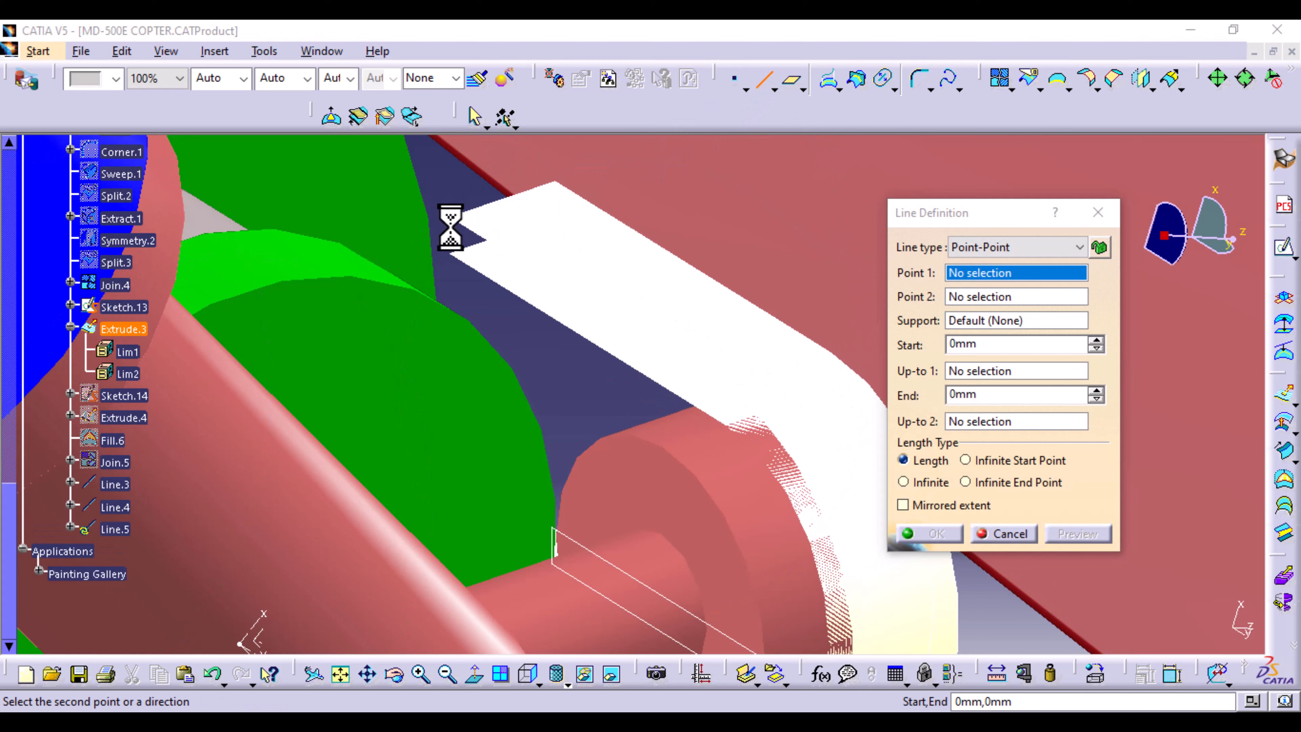
left_click(450, 255)
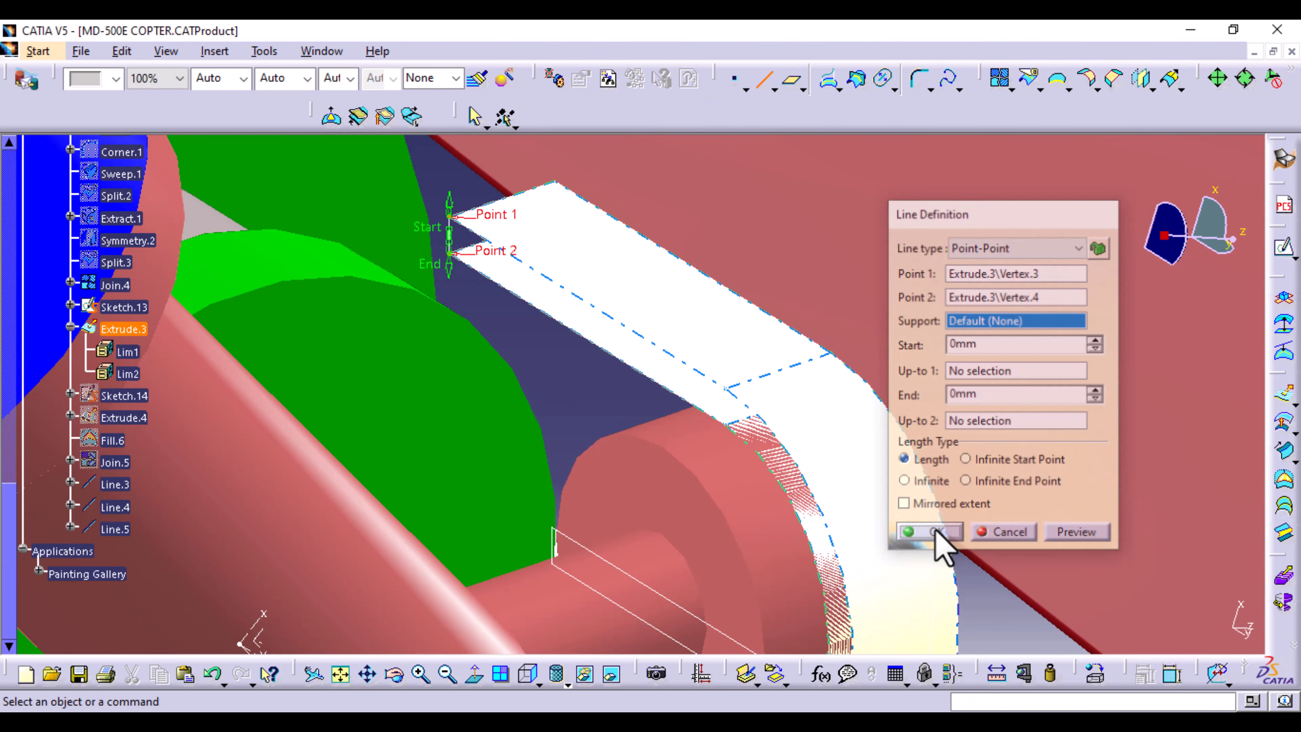
left_click(936, 534)
- Create a point-point line joining the lower arm's two Extrude.3 end vertices on the link's opposite side
middle_click_drag(1023, 410, 411, 425)
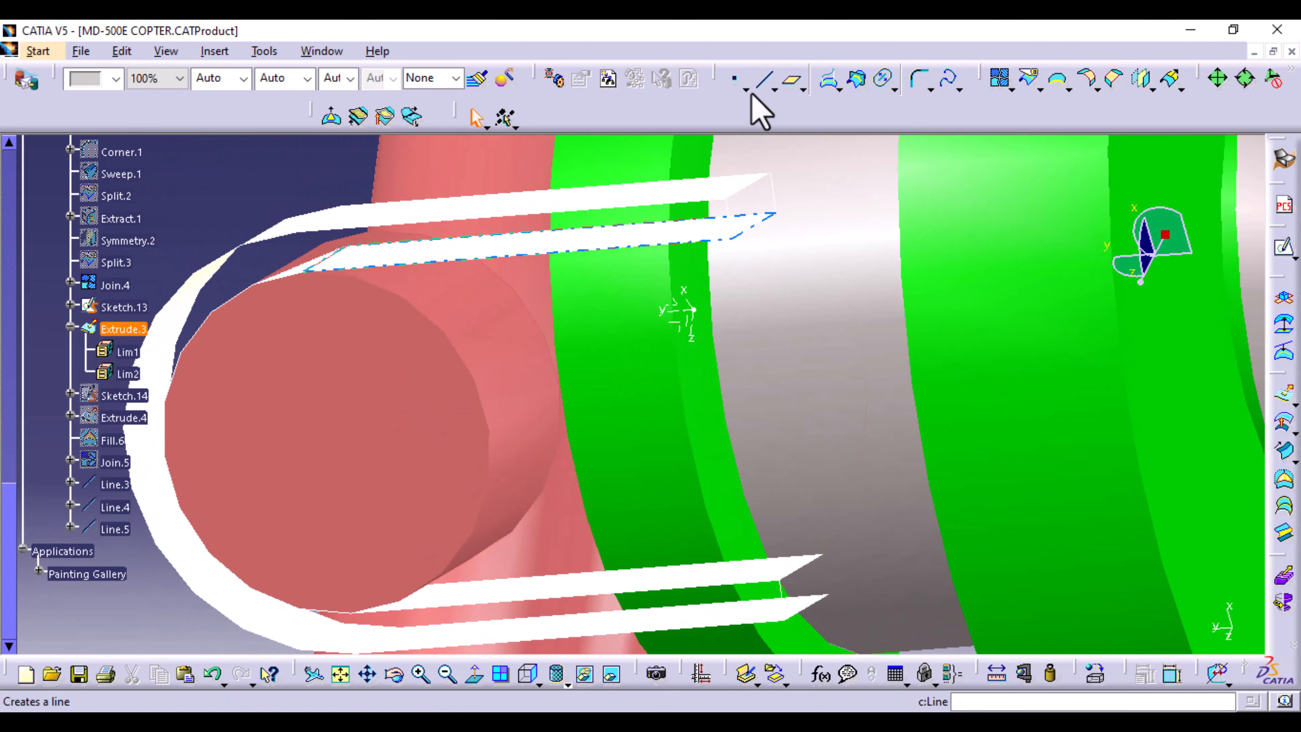
left_click(765, 80)
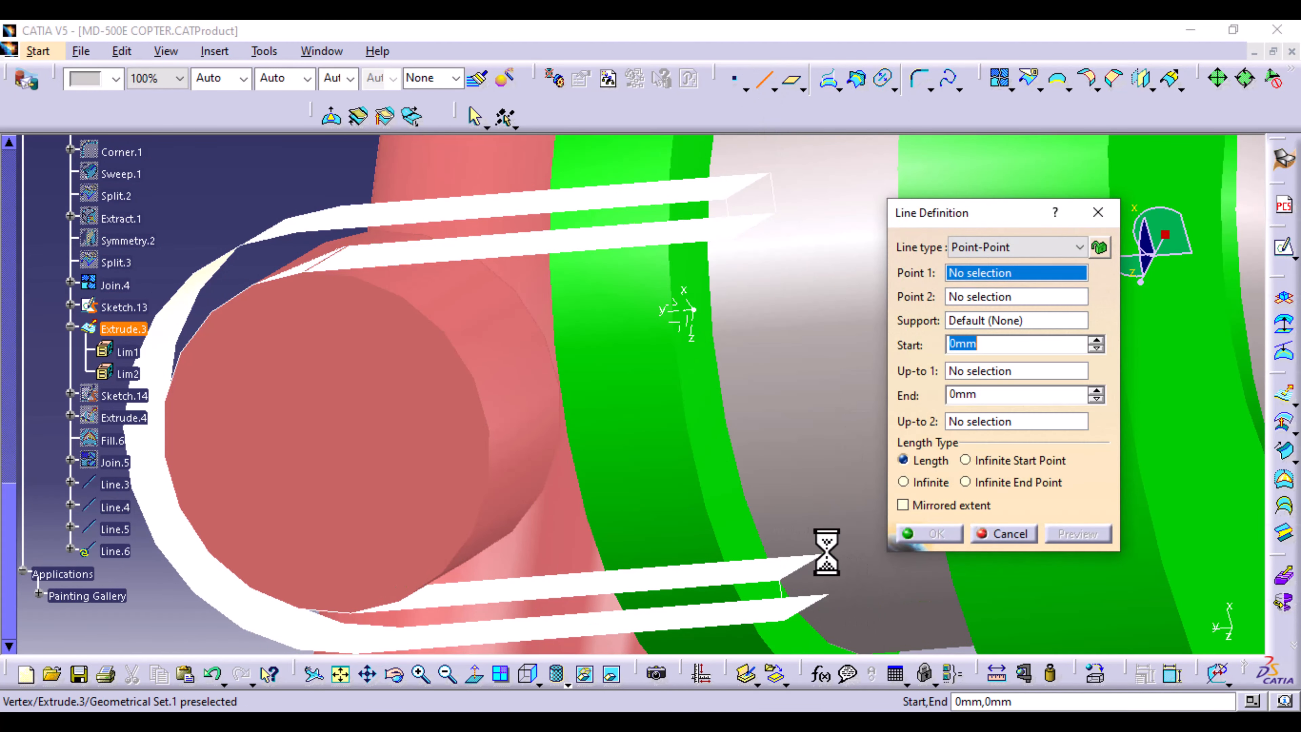
left_click(823, 556)
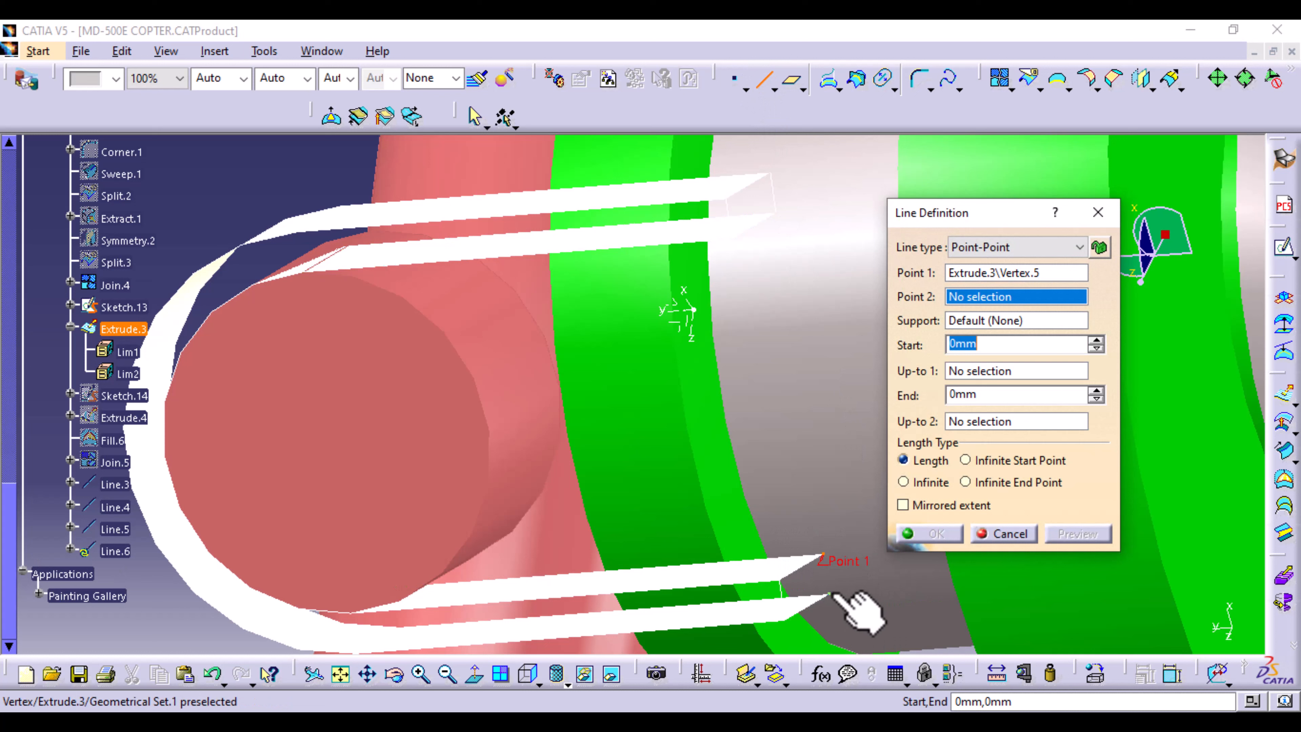
left_click(831, 595)
left_click(936, 535)
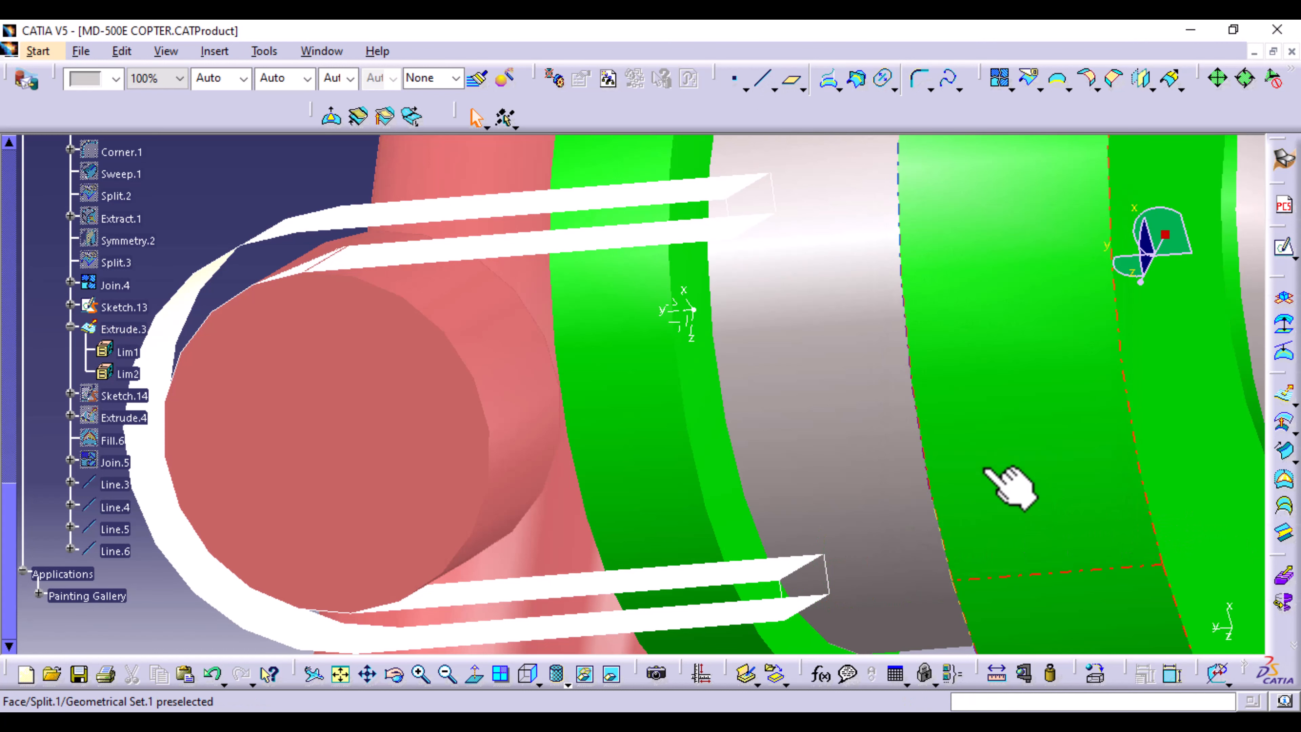
- Close the upper arm's open end with a Fill surface bounded by its two Extrude.3 end edges, Line.5 and Line.3
mouse_move(900, 314)
middle_mouse_down()
mouse_move(891, 404)
mouse_move(891, 307)
middle_mouse_up()
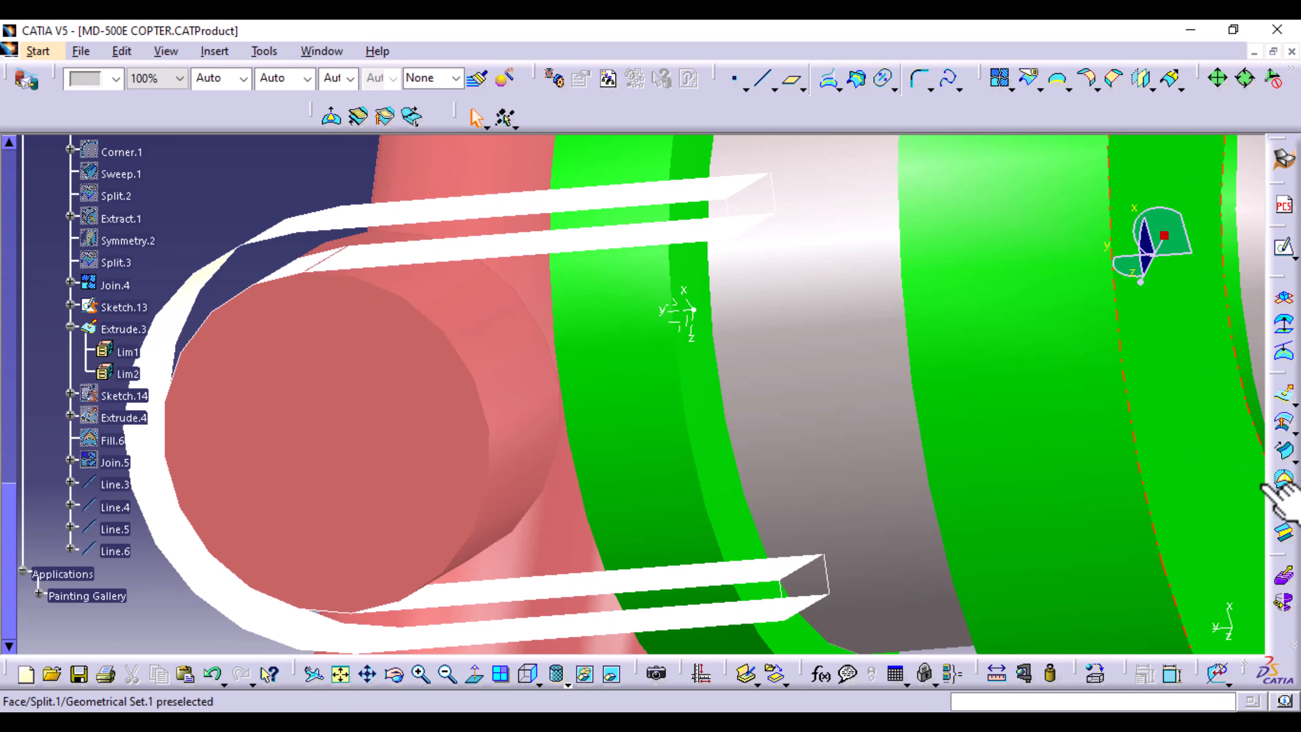
left_click(1286, 482)
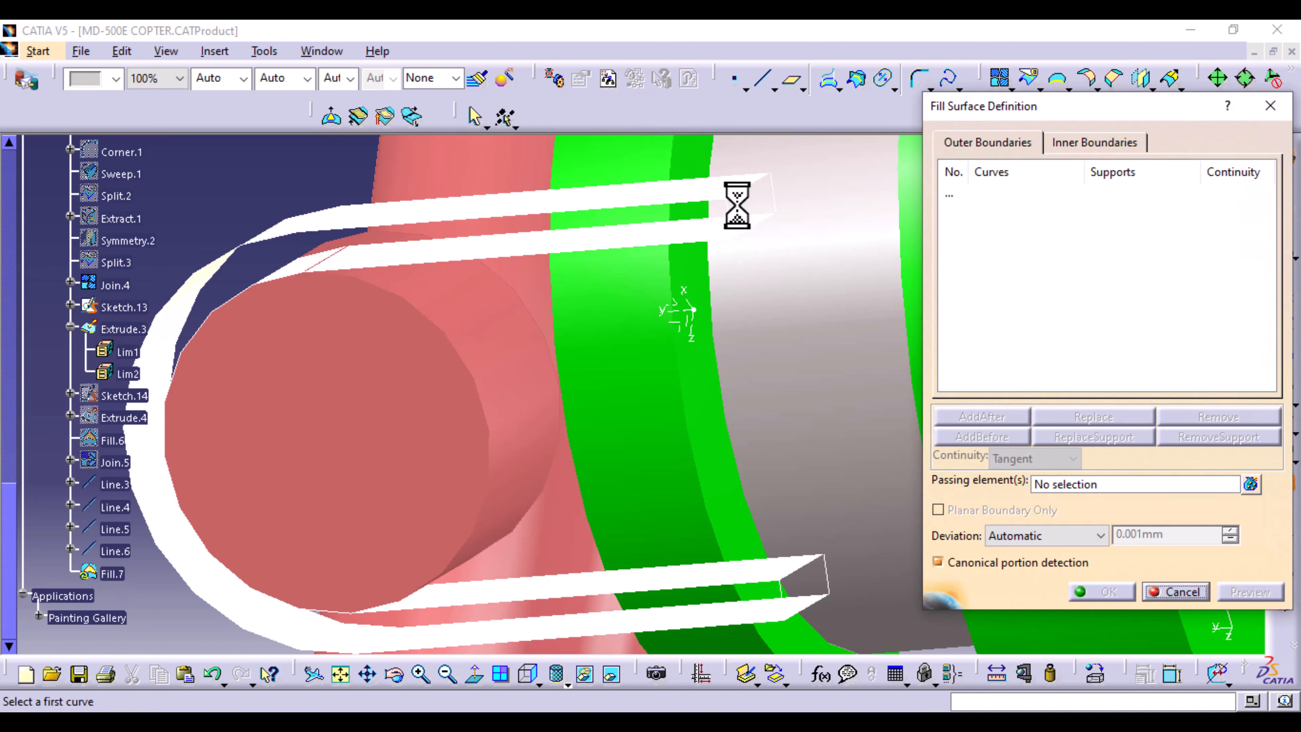
left_click(765, 194)
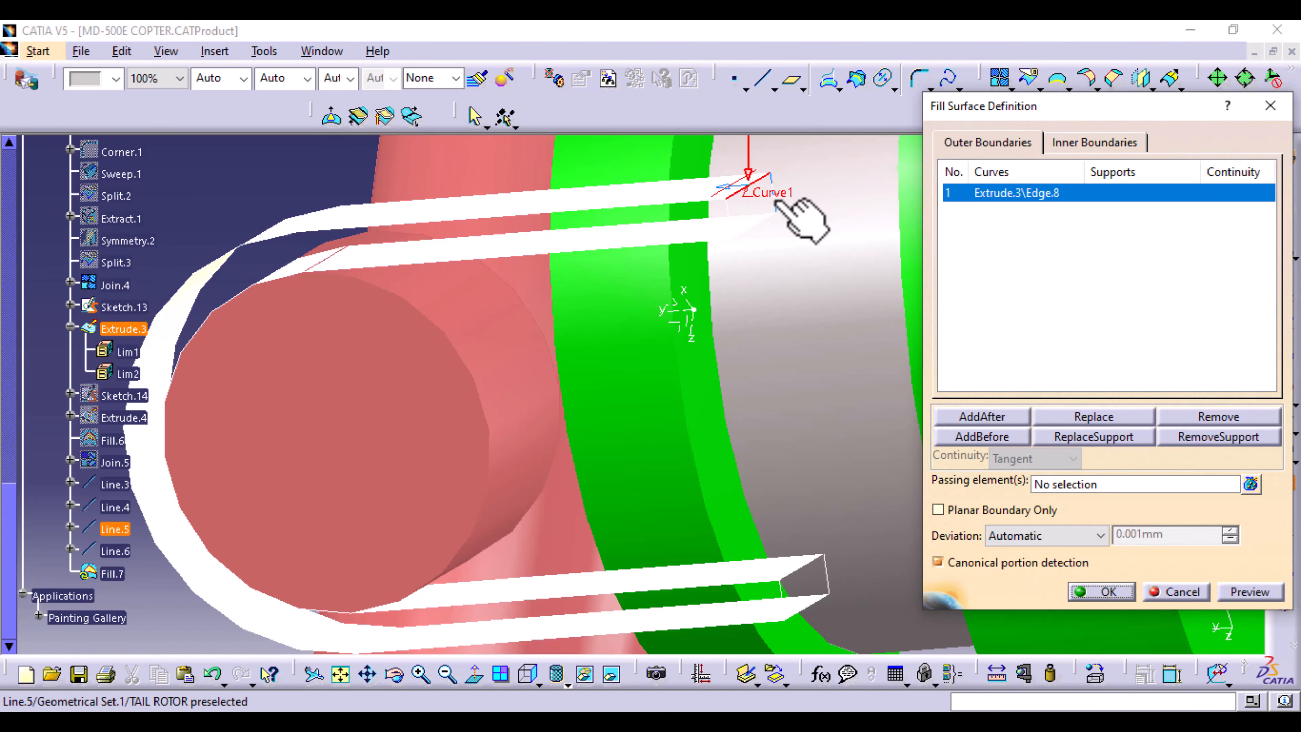
left_click(777, 205)
left_click(760, 229)
left_click(729, 215)
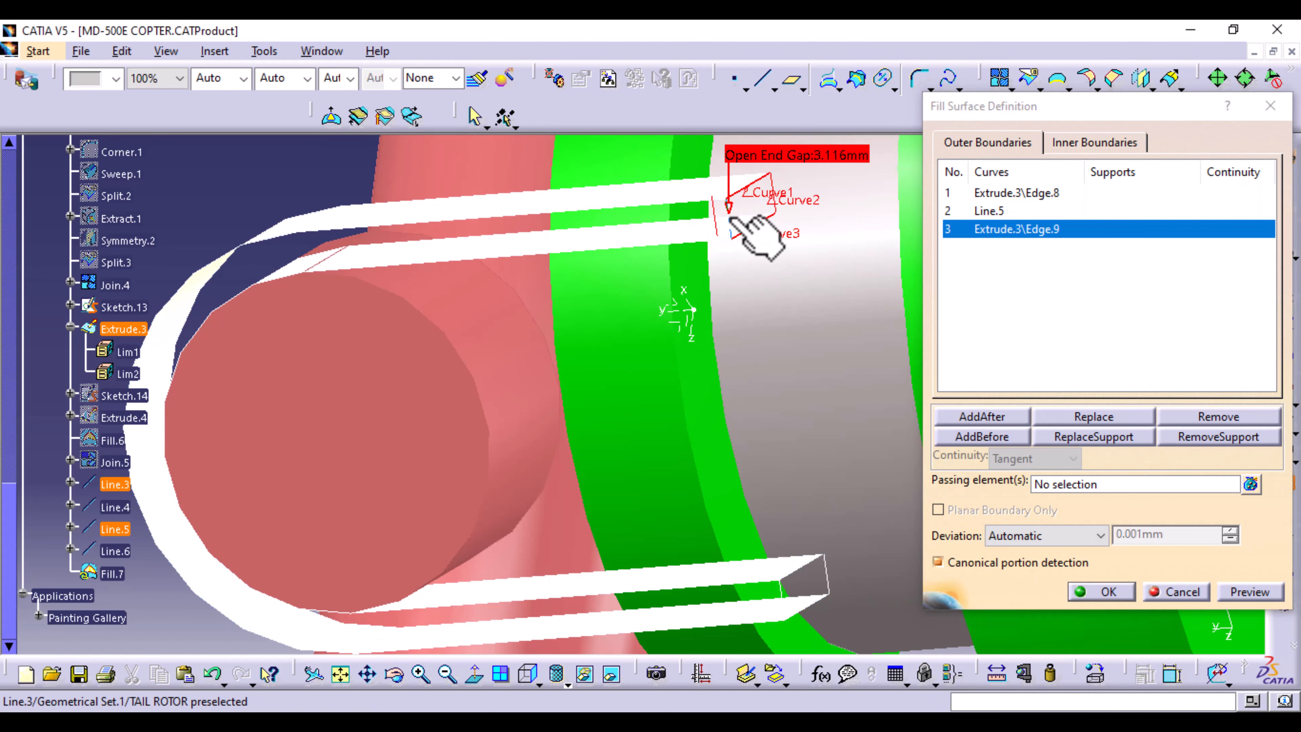
left_click(1101, 589)
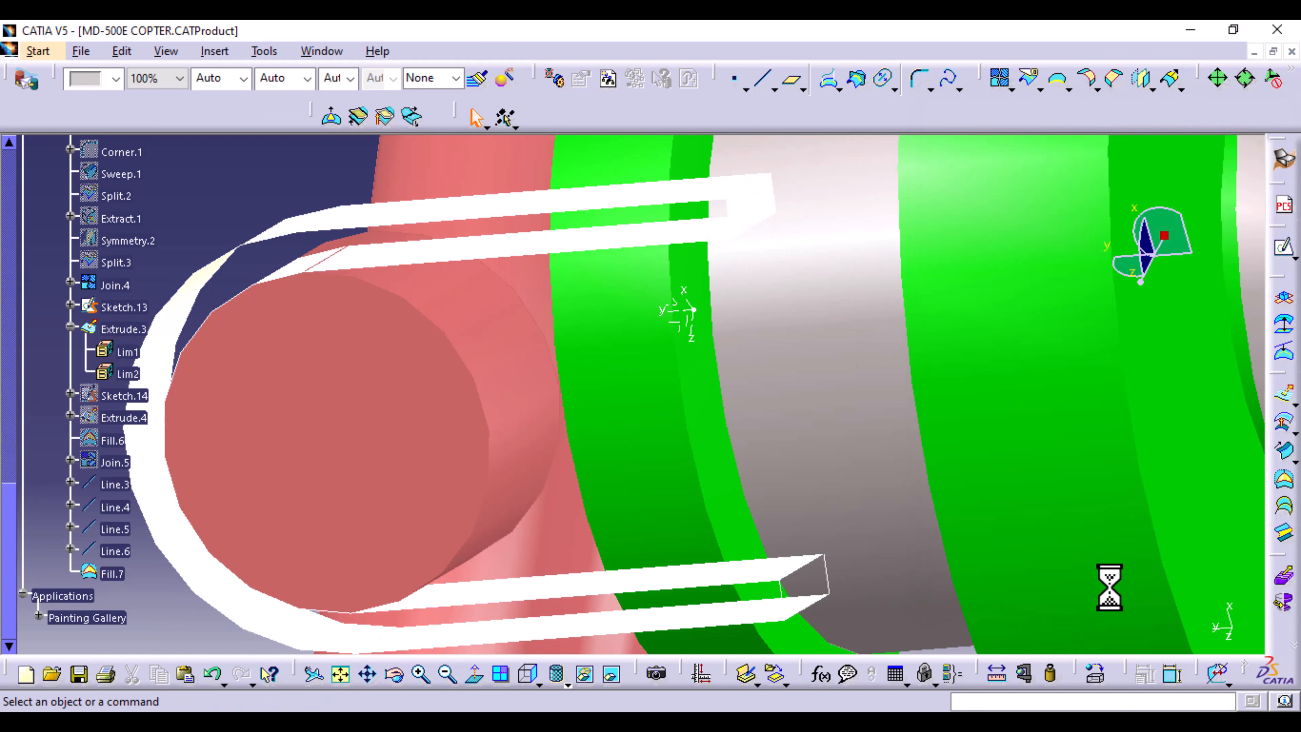
- Close the lower arm's open end with a Fill surface bounded by Line.4, Line.6 and its two Extrude.3 end edges
left_click(1274, 482)
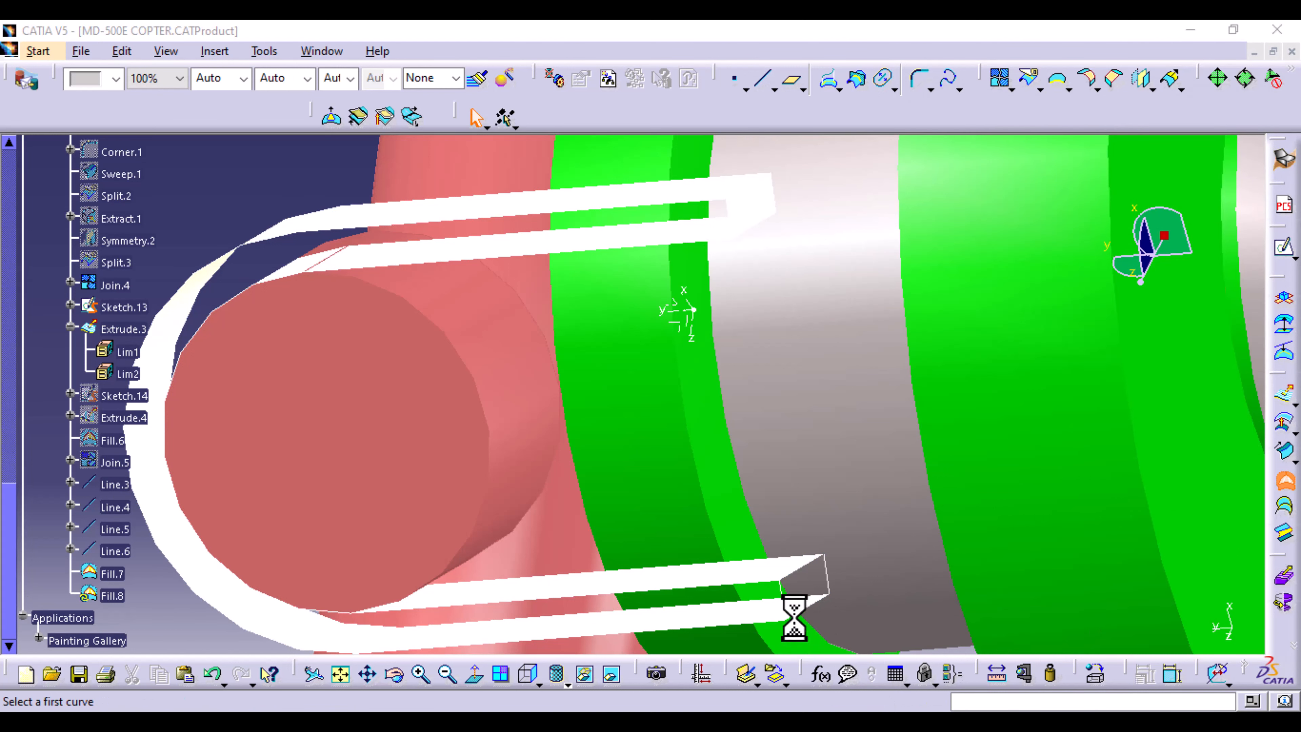
left_click(800, 569)
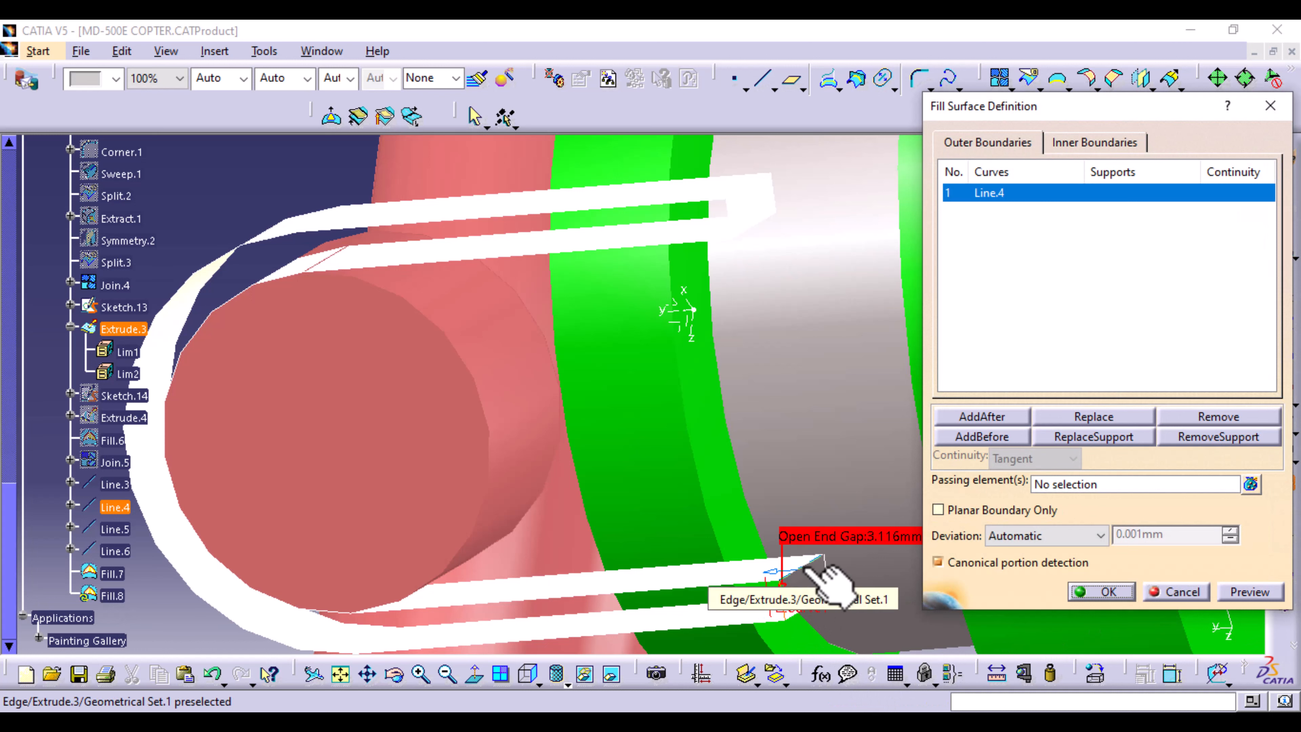
left_click(825, 571)
left_click(819, 610)
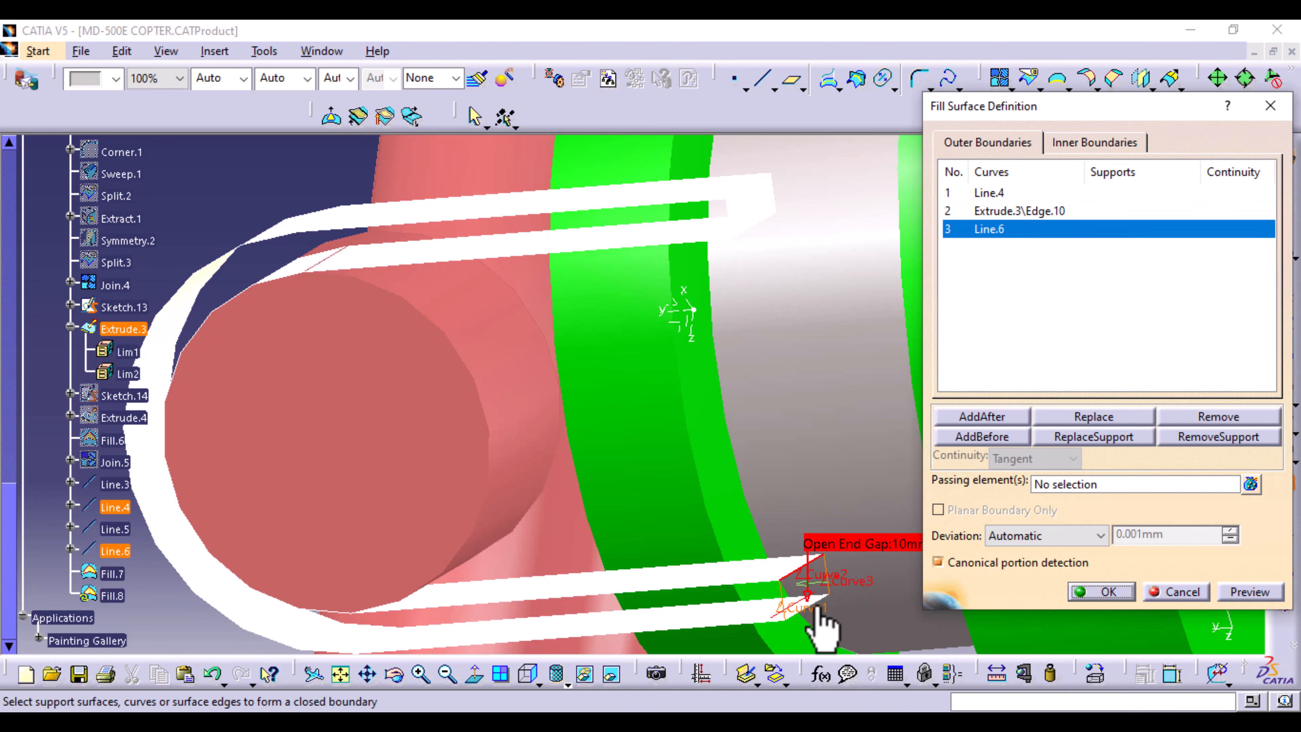
left_click(815, 605)
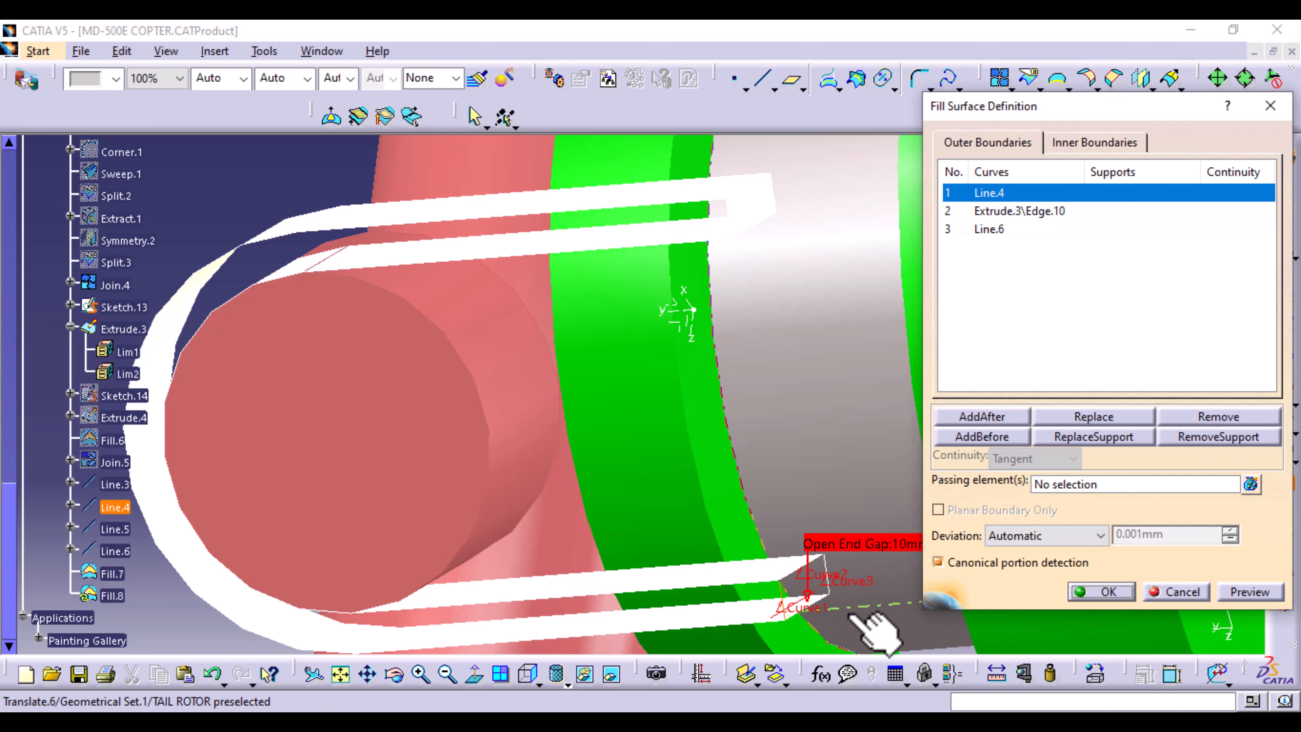
middle_click_drag(845, 610, 807, 403)
middle_click_drag(812, 523, 667, 409)
left_click(763, 432)
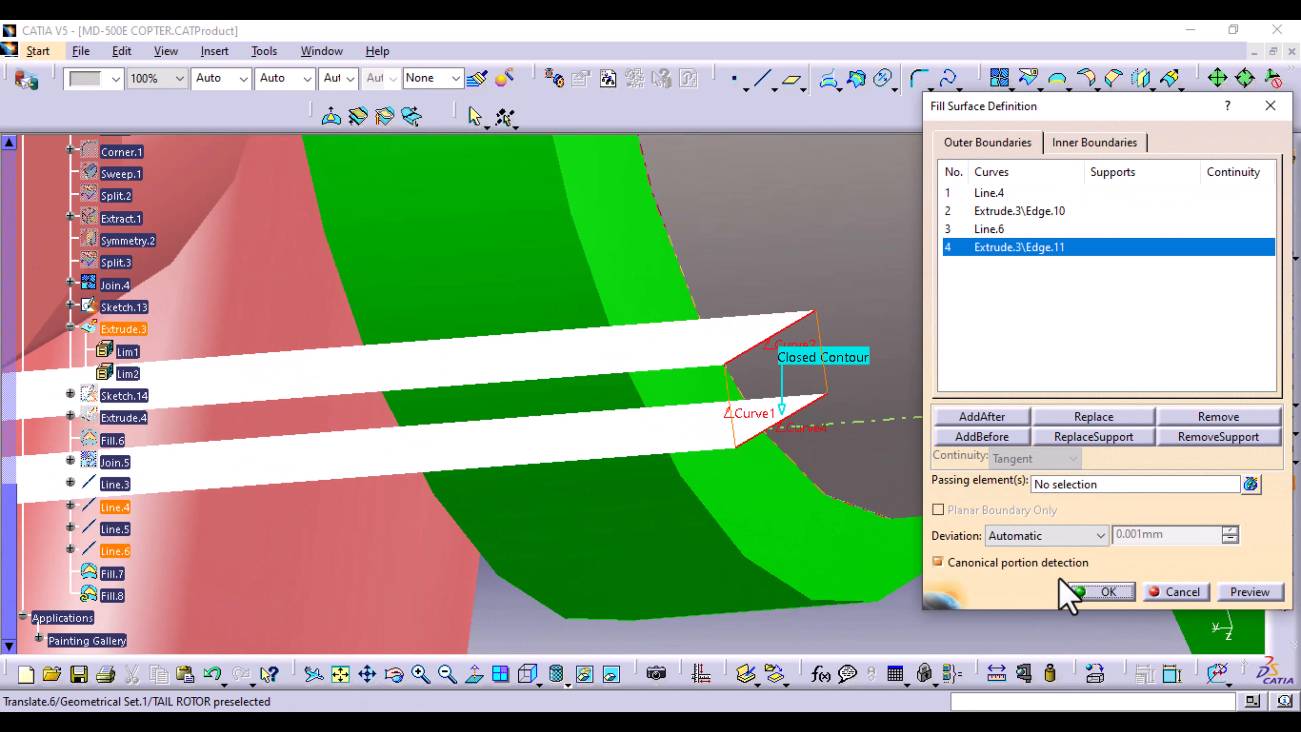
left_click(1106, 592)
middle_click_drag(1124, 607, 1040, 573)
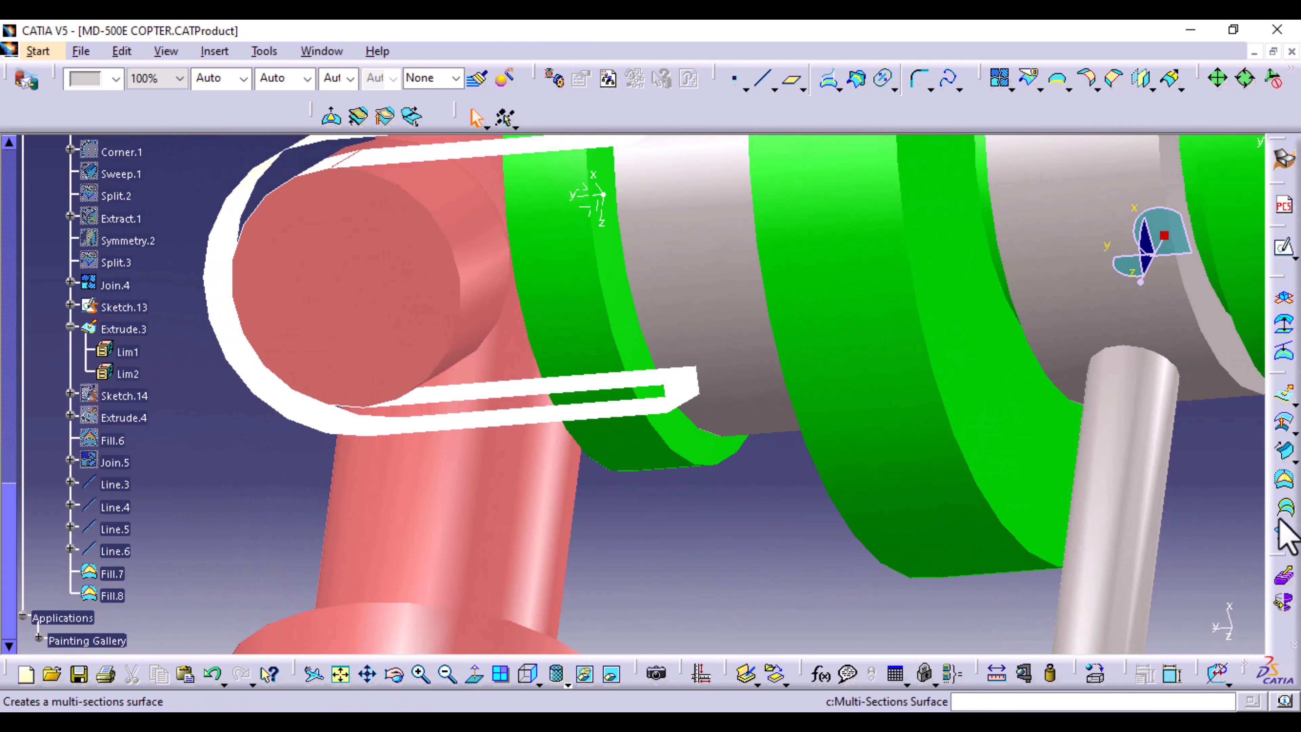
left_click(1283, 483)
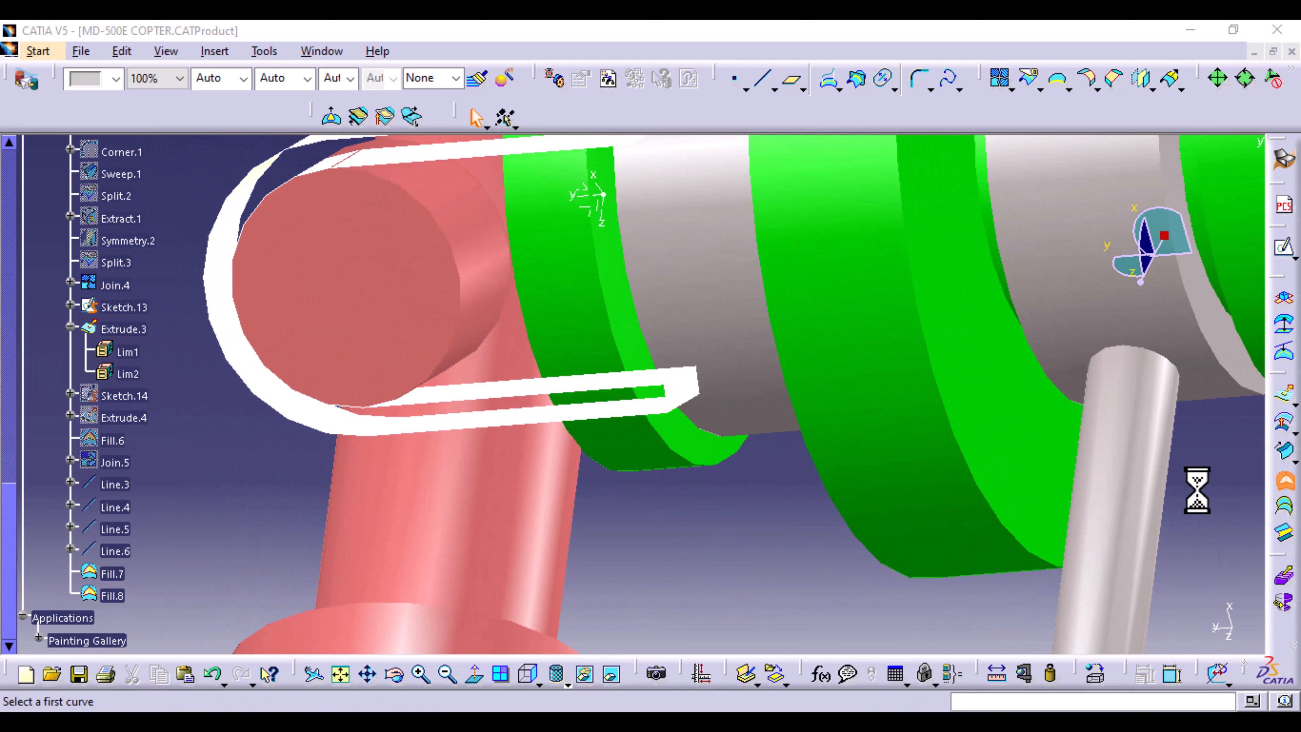
left_click(665, 404)
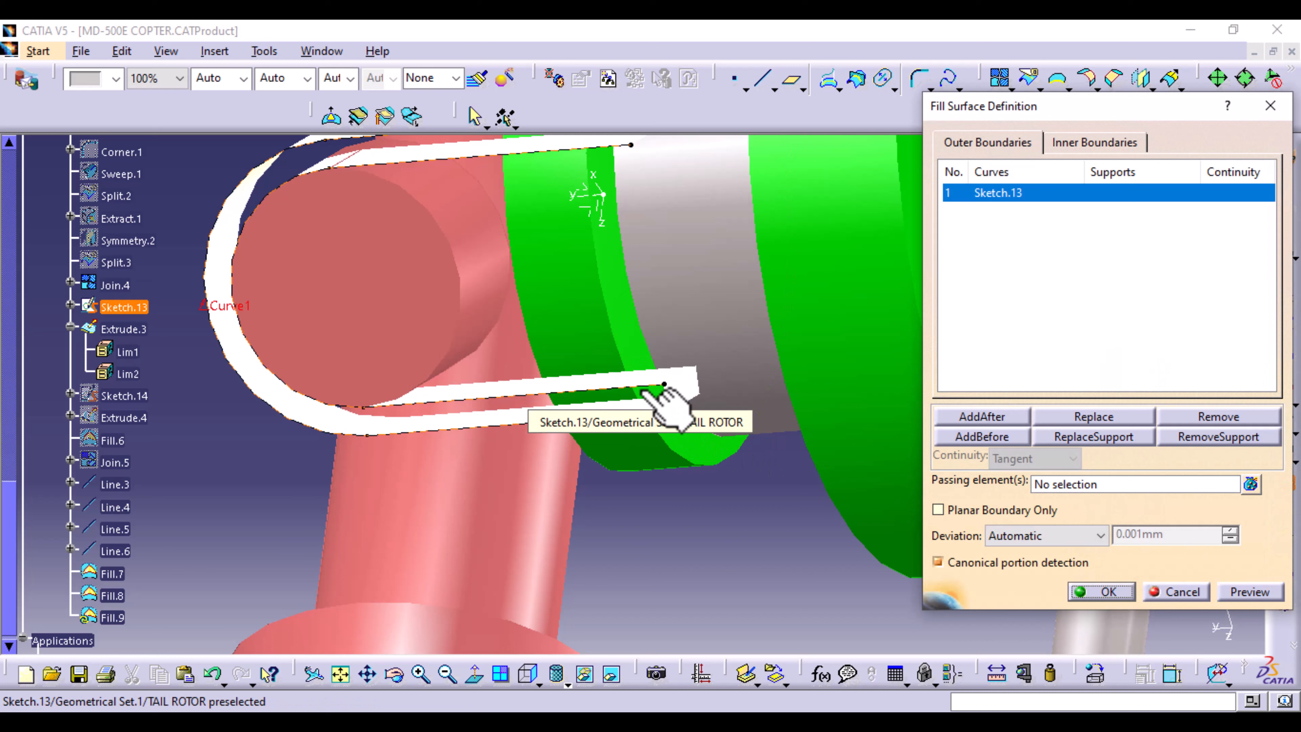
left_click(645, 390)
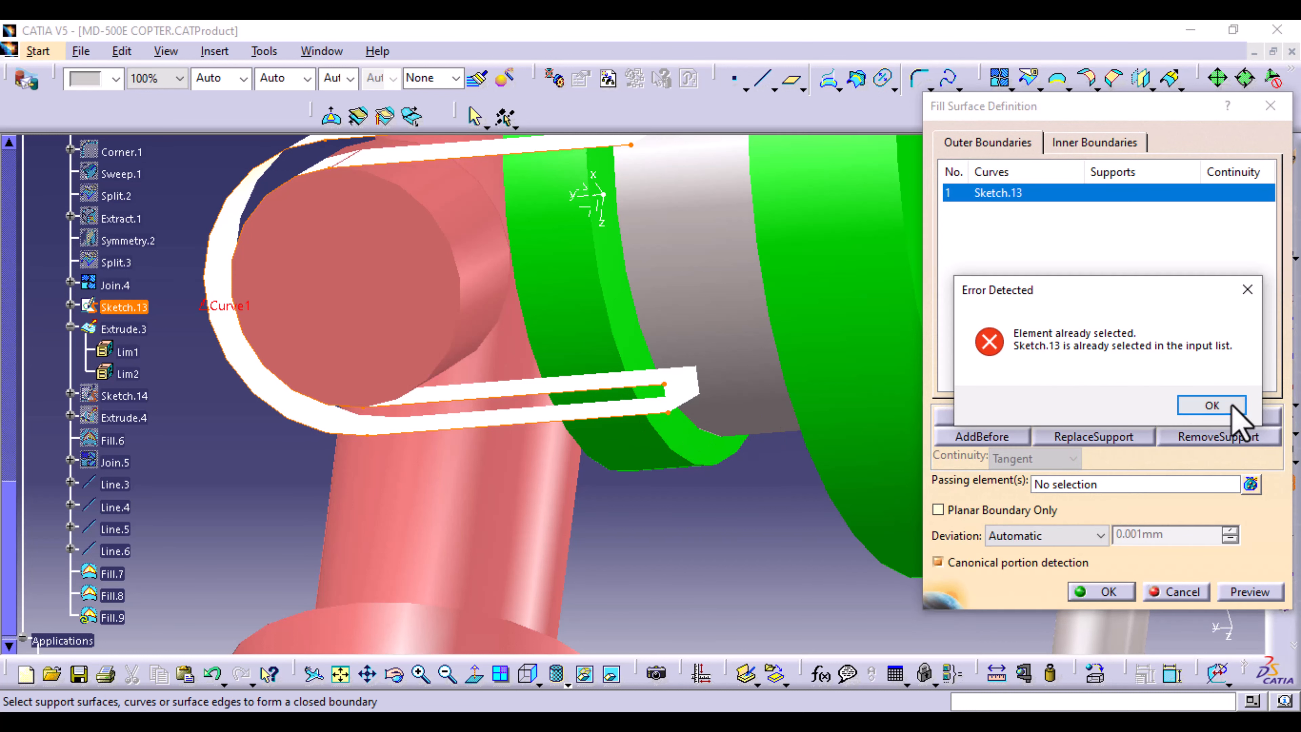
left_click(1230, 405)
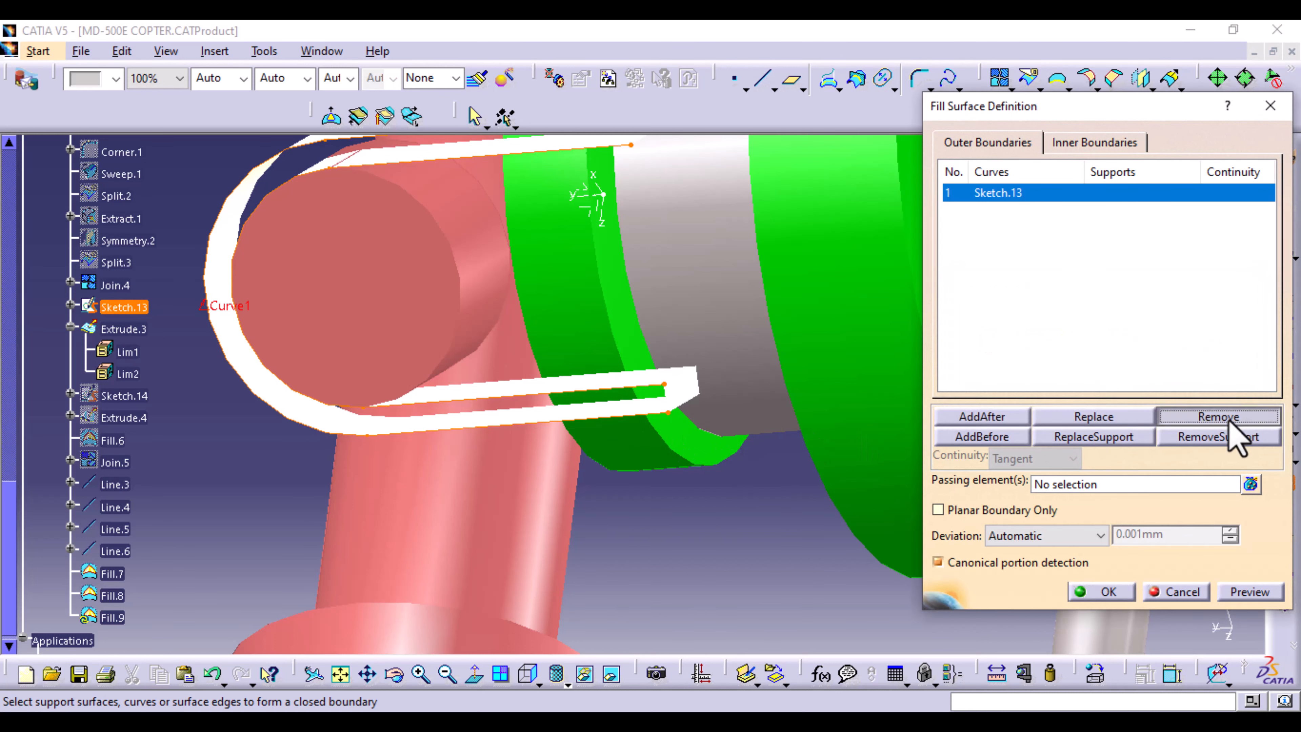
left_click(1219, 416)
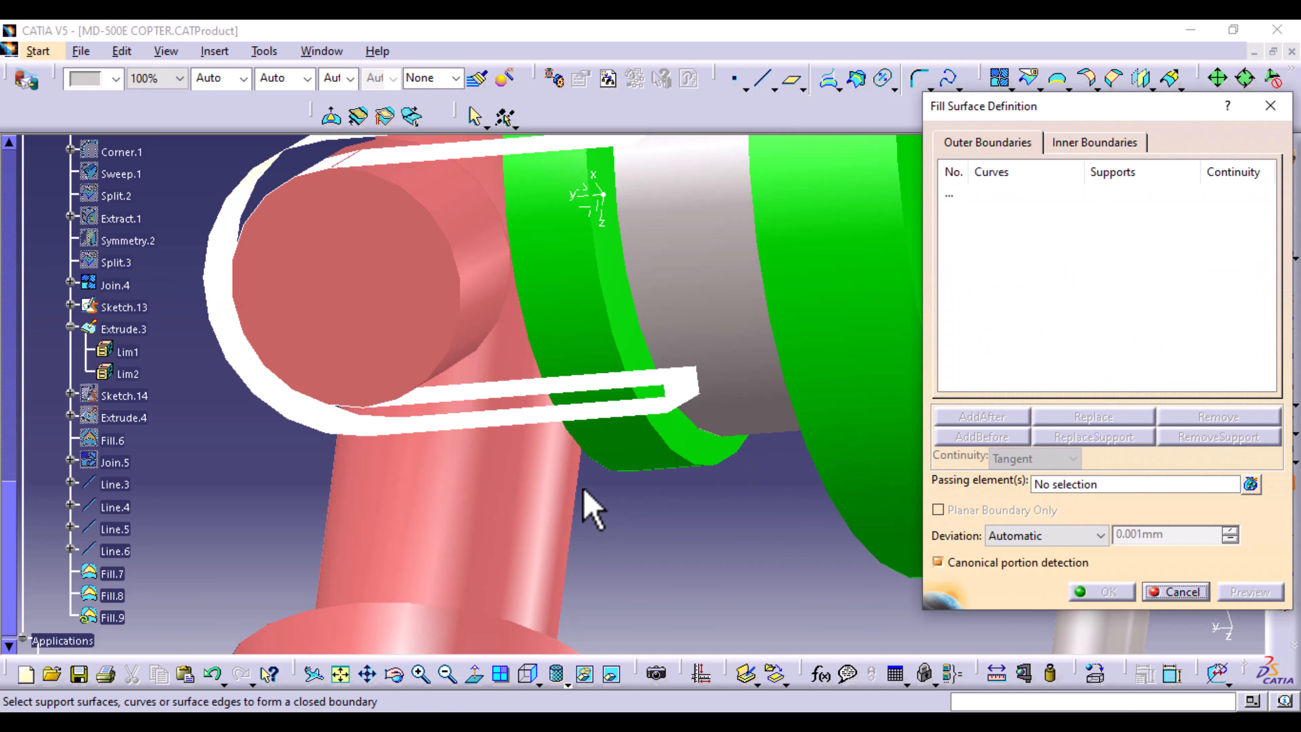
- Hide Sketch.13 so that the link's Extrude.3 edges can be picked for the fill
middle_click_drag(584, 490, 635, 589)
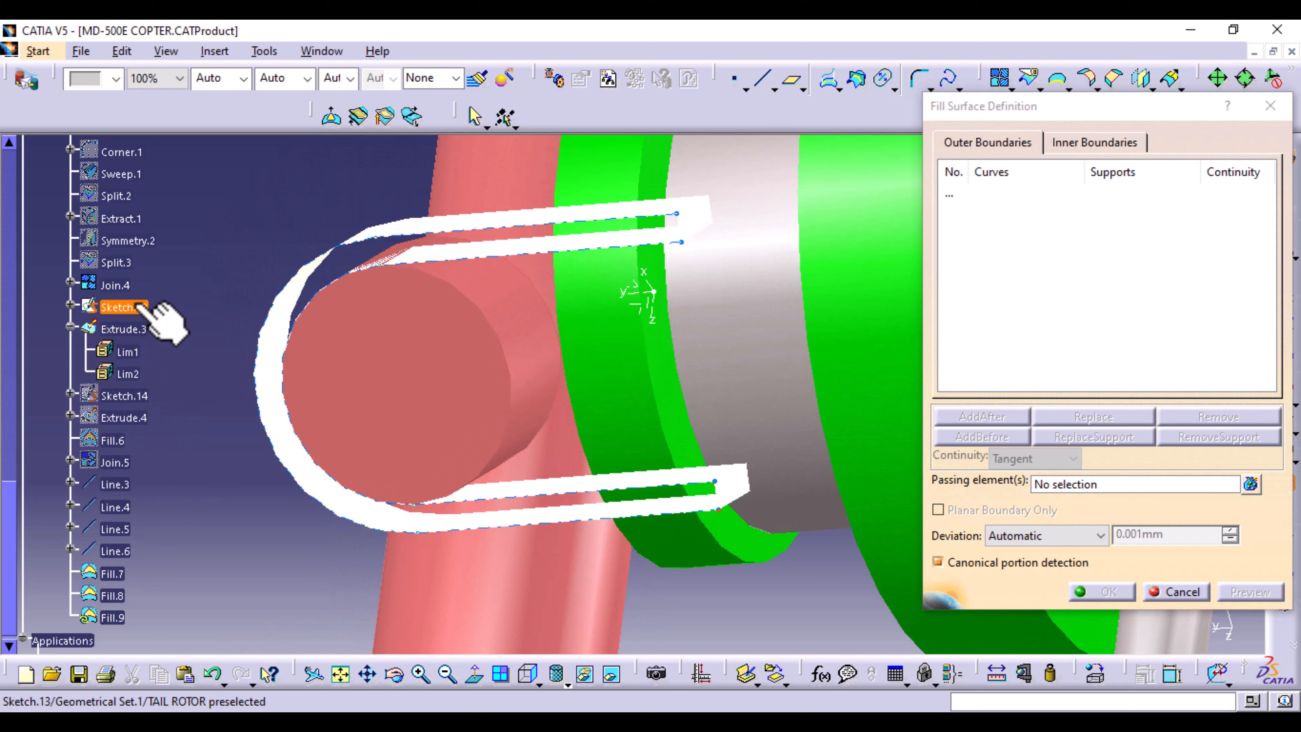
right_click(141, 323)
left_click(187, 365)
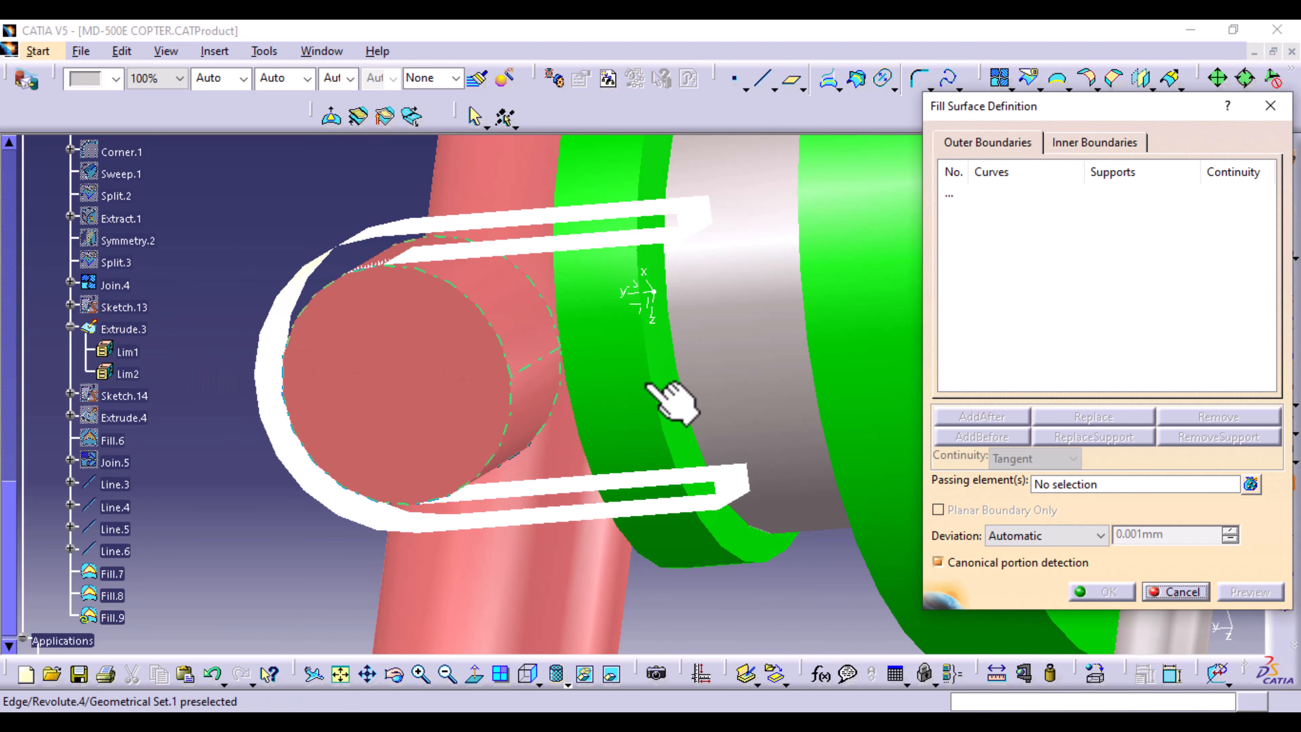
- Define the side-face fill's outer contour with the link's three outer Extrude.3 edges on the Sketch.13 side, plus Line.3
left_click(979, 195)
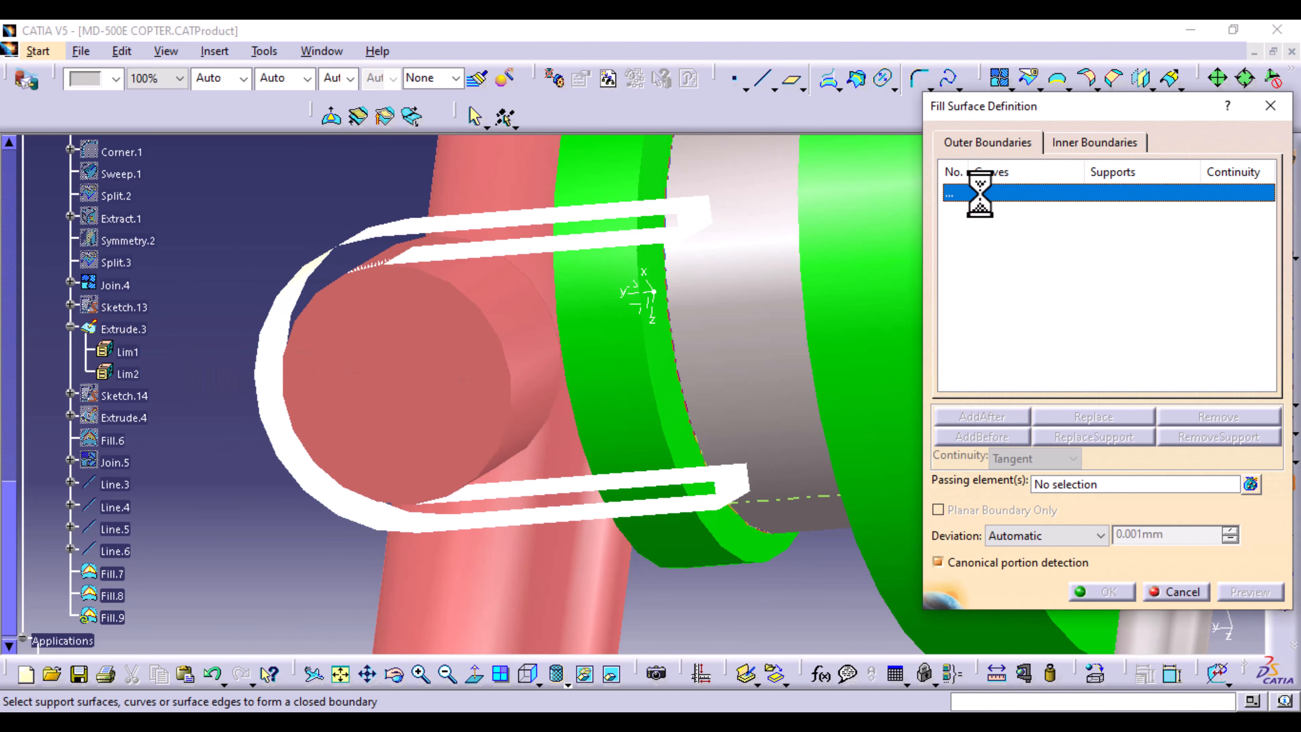
left_click(668, 512)
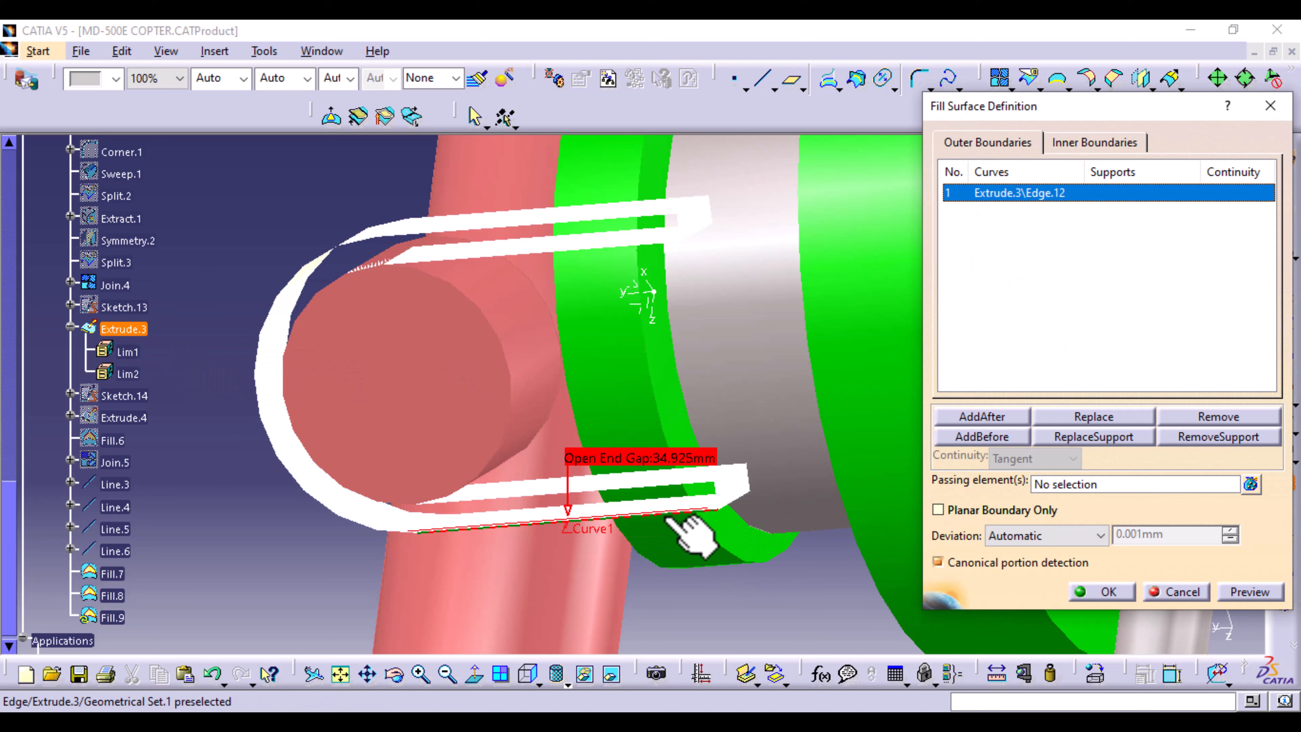
left_click(362, 522)
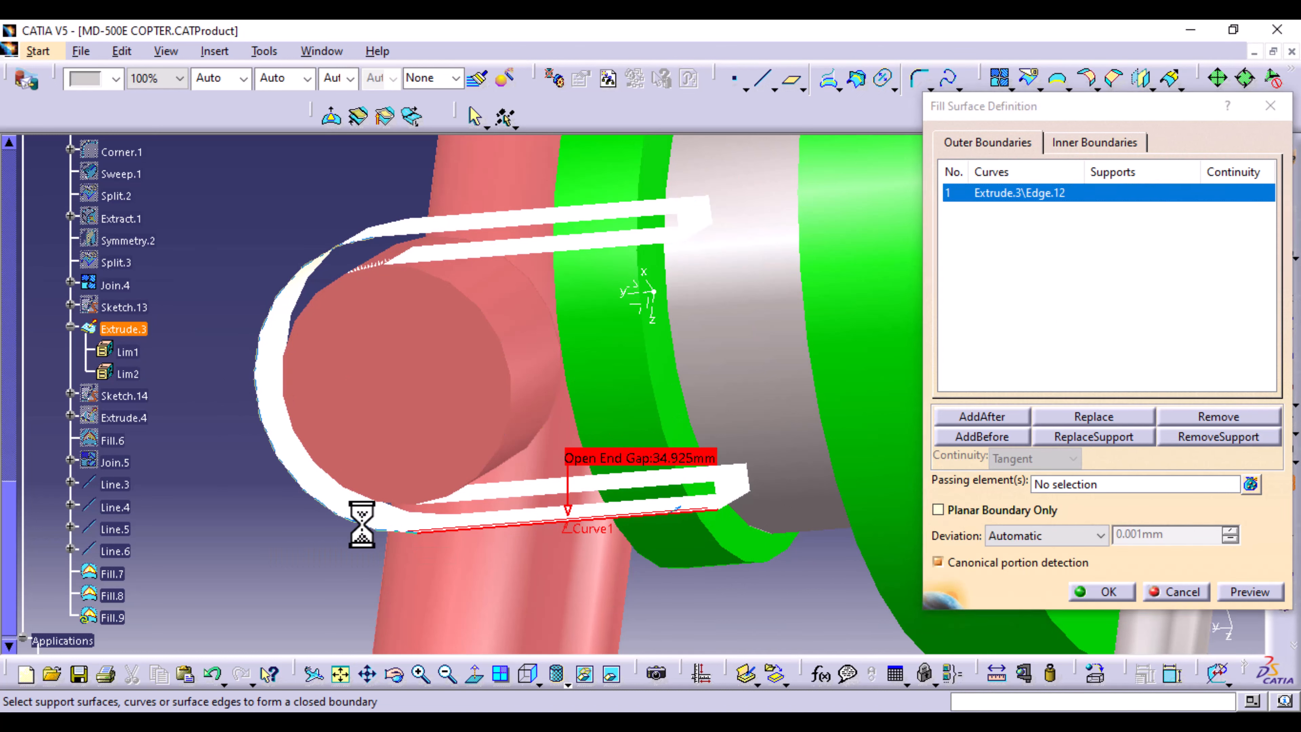
left_click(466, 228)
left_click(678, 220)
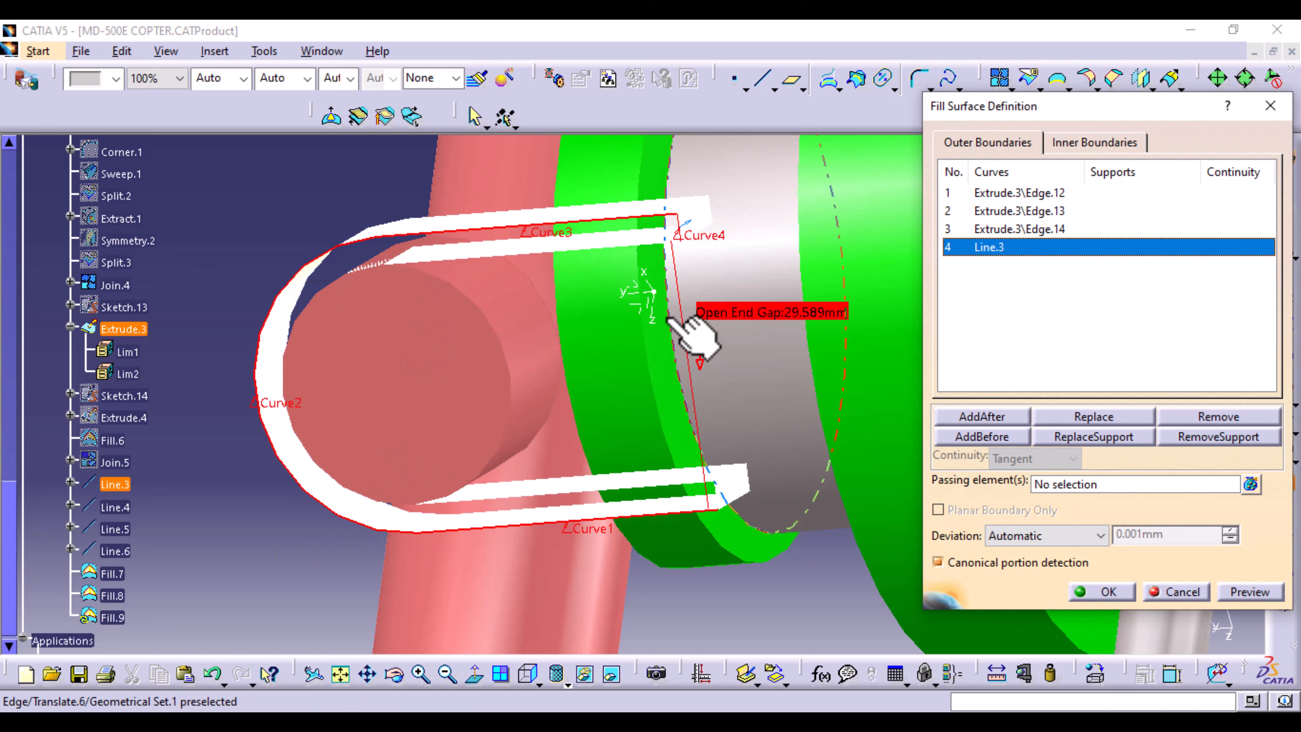
- Complete the side-face Fill surface by adding the link's three inner Extrude.3 edges and Line.4 as boundaries
left_click(613, 247)
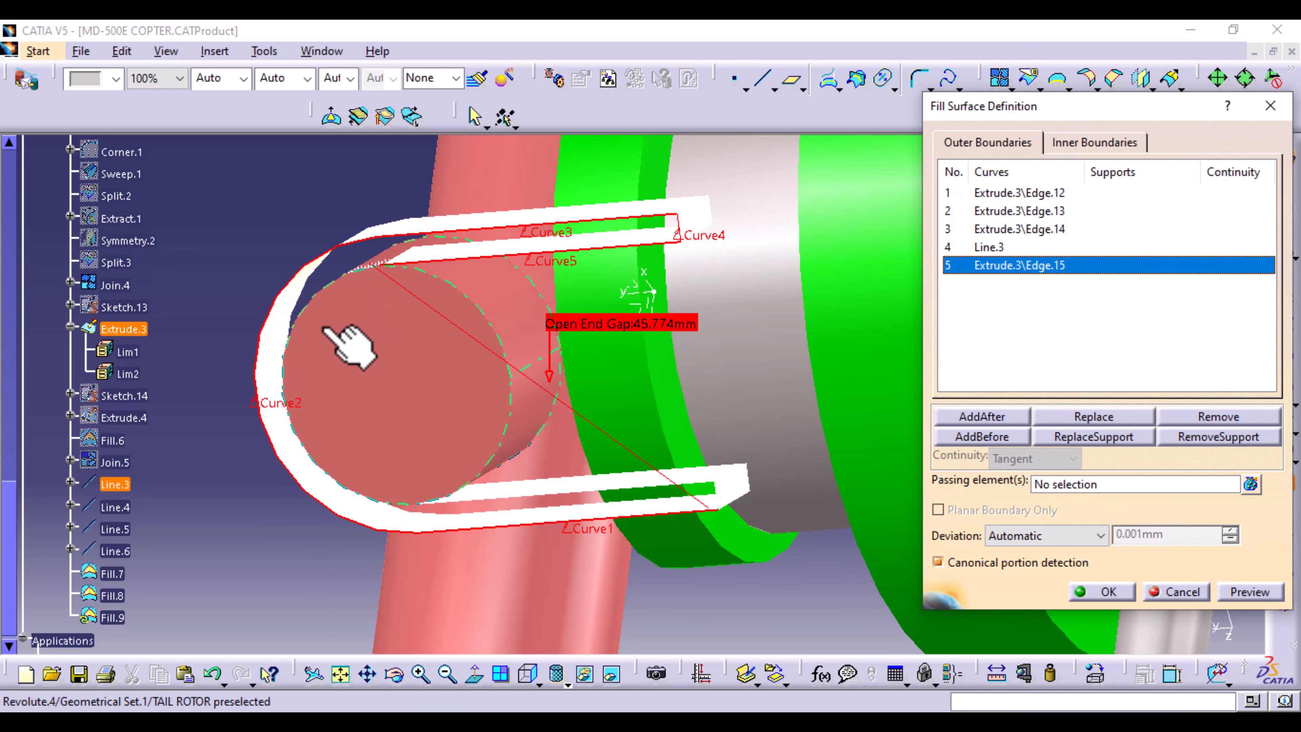
middle_click_drag(328, 340, 418, 397)
left_click(314, 334)
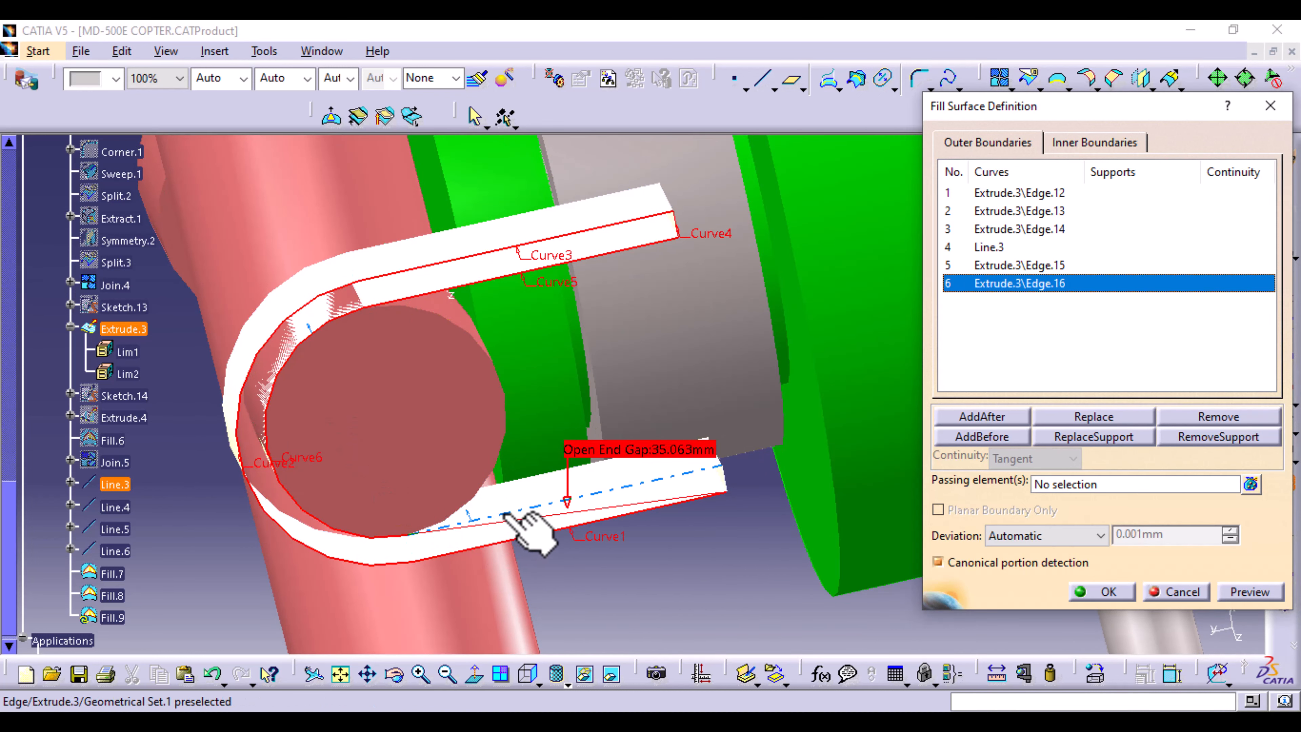
middle_click_drag(589, 595, 551, 517)
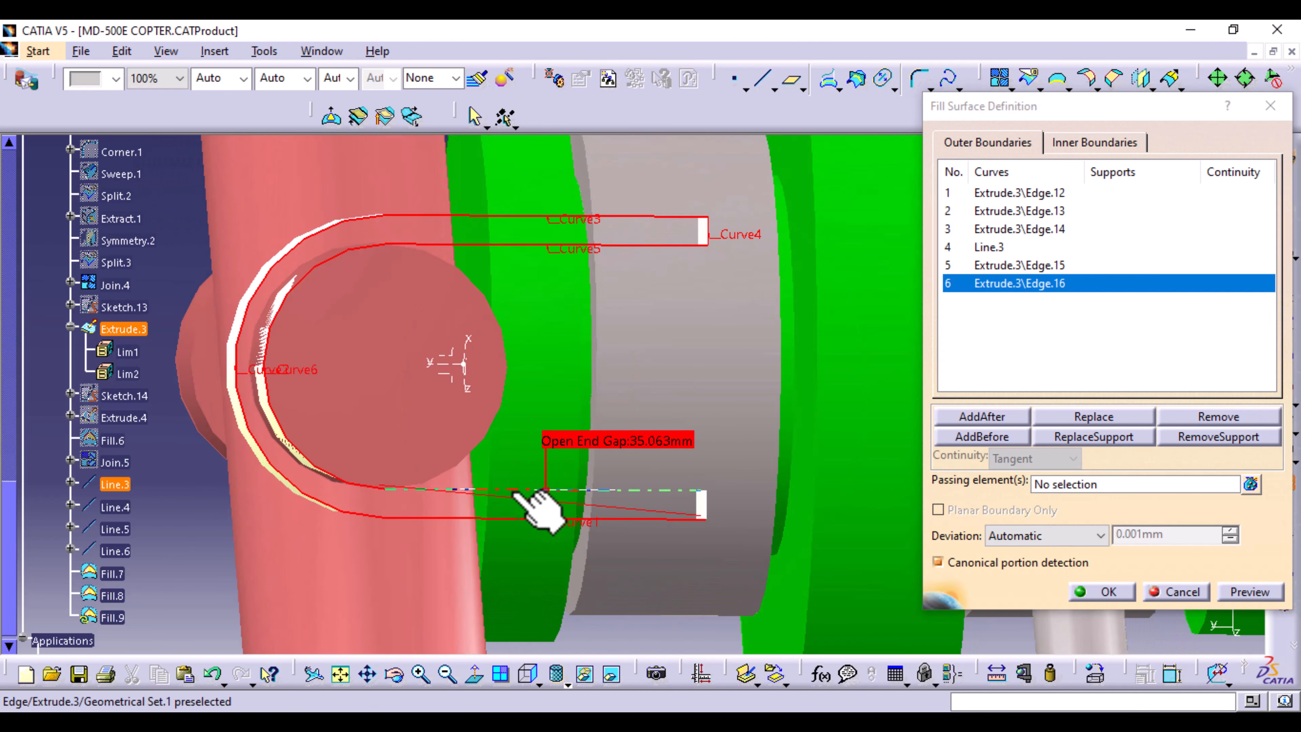
left_click(513, 491)
middle_click_drag(643, 434, 602, 513)
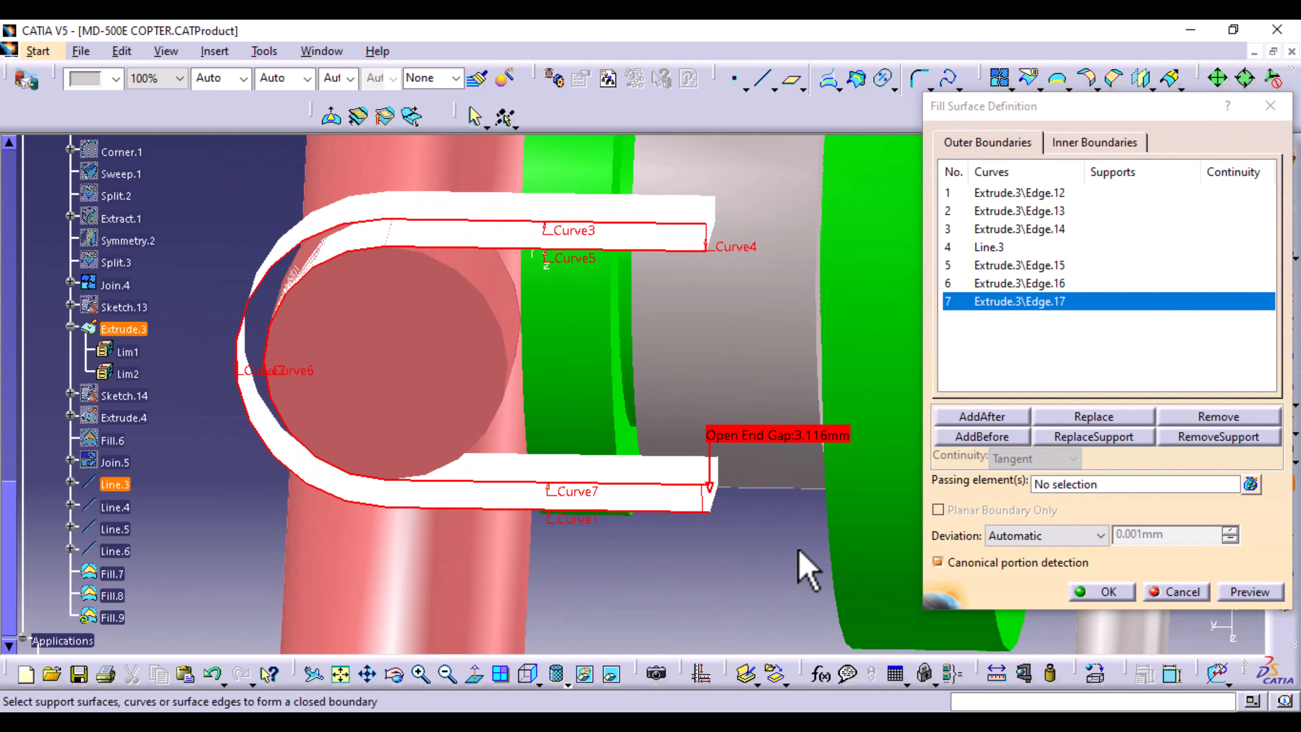
left_click(707, 499)
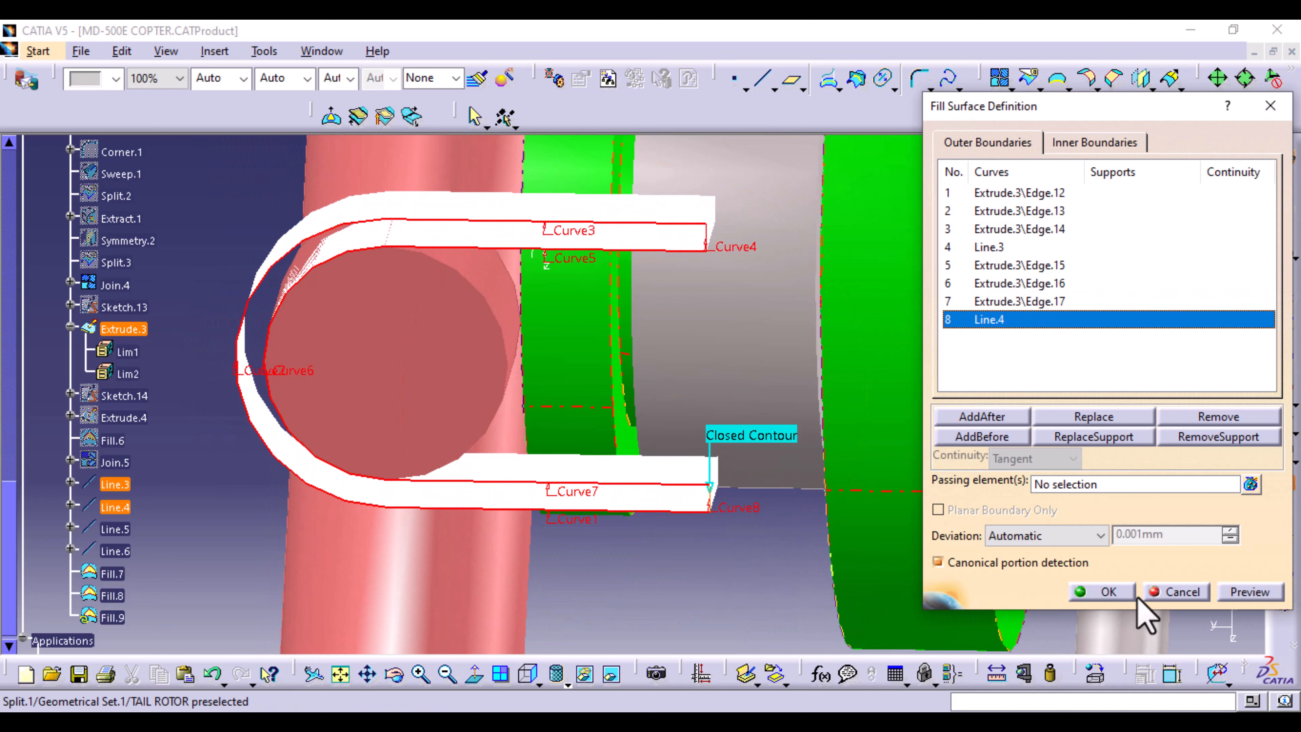
left_click(1235, 594)
left_click(1107, 593)
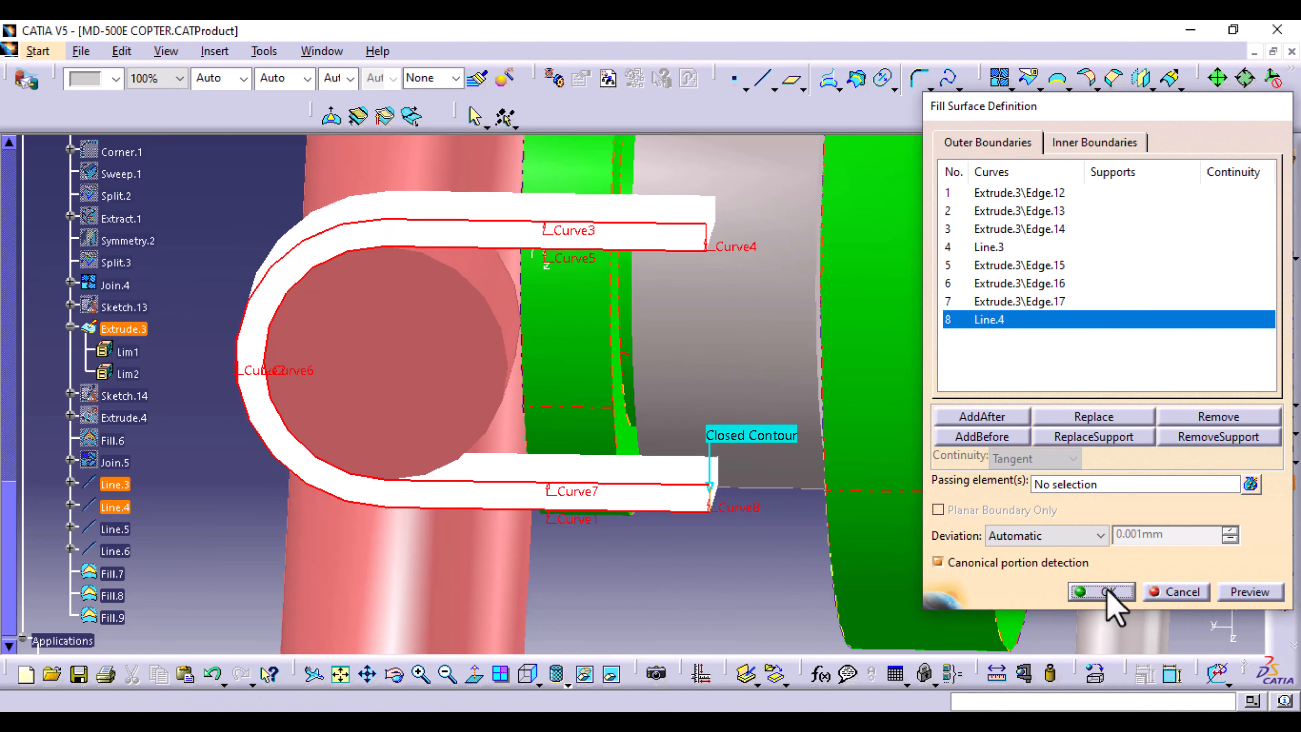
- Hide the dark red body covering the link's opposite side
middle_click_drag(863, 397, 685, 531)
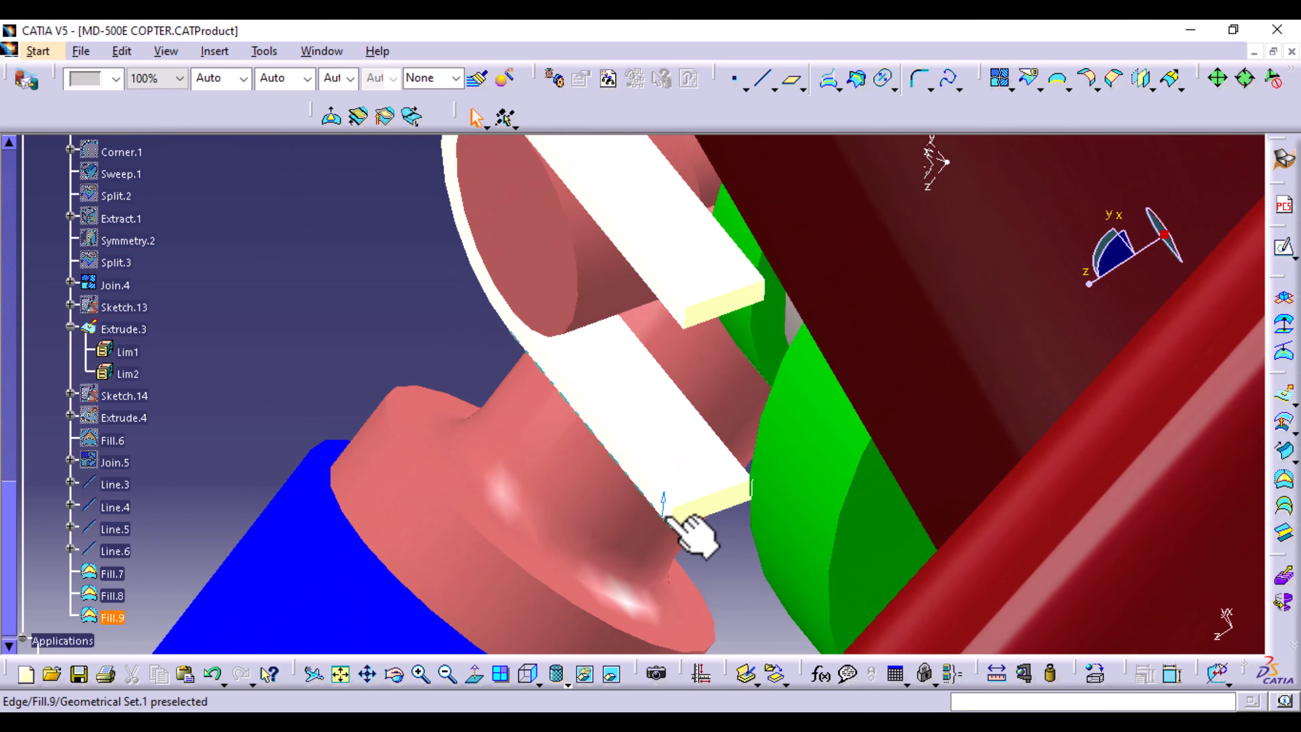
right_click(948, 403)
left_click(1004, 382)
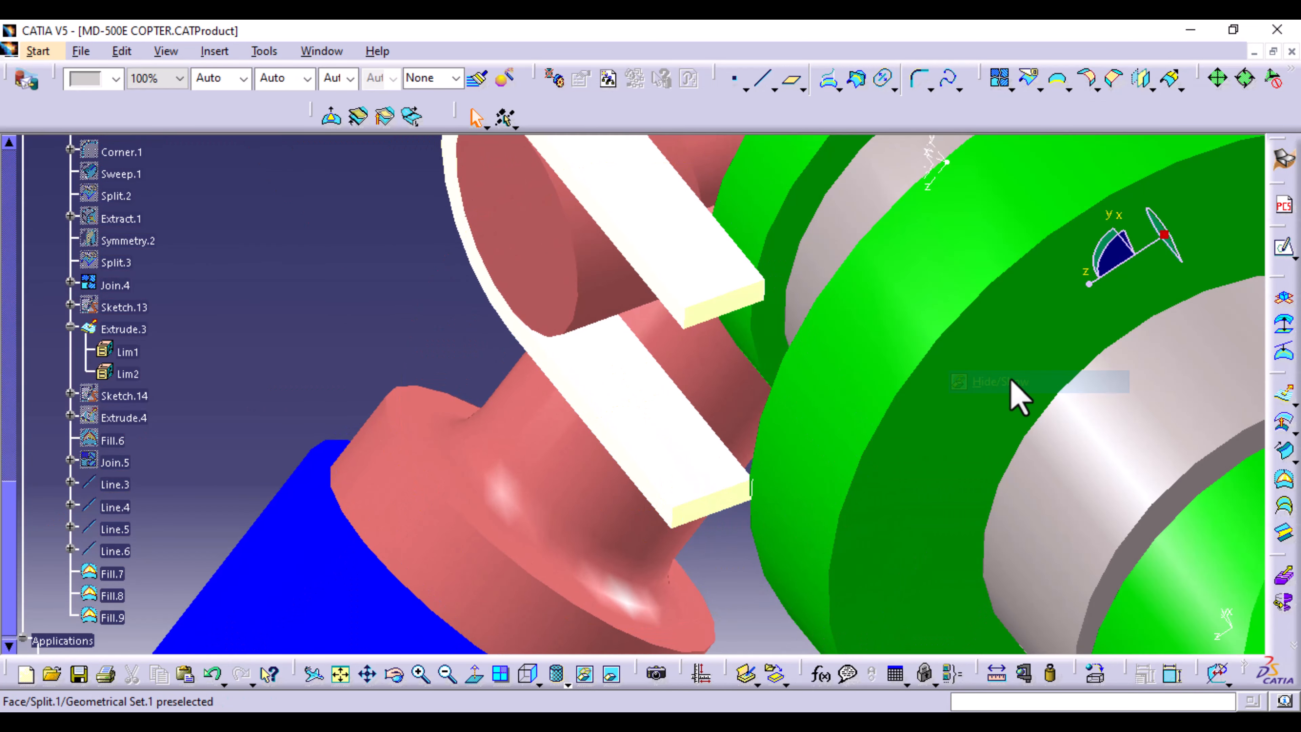
- Try to fill the link's opposite side from a point-continuity boundary created on an Extrude.3 edge, and undo it
middle_click_drag(1017, 402, 592, 520)
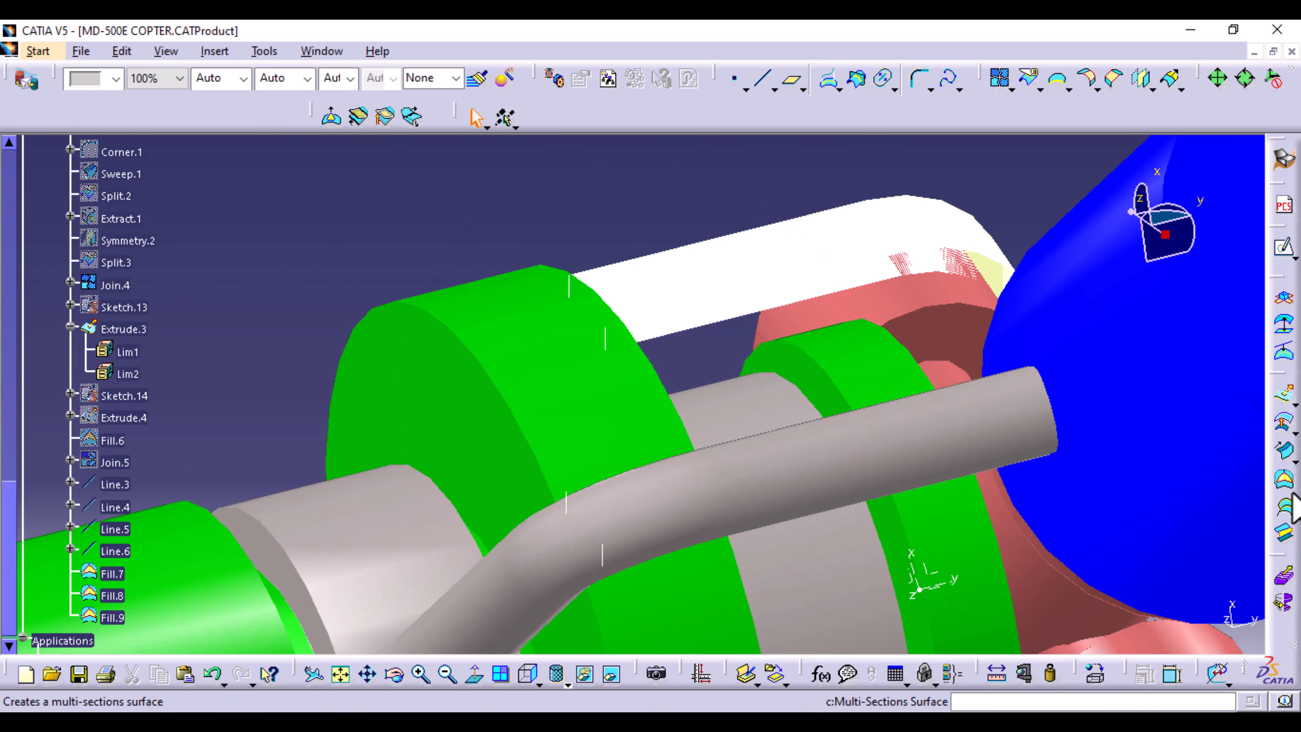
left_click(1286, 482)
middle_click_drag(743, 470, 651, 442)
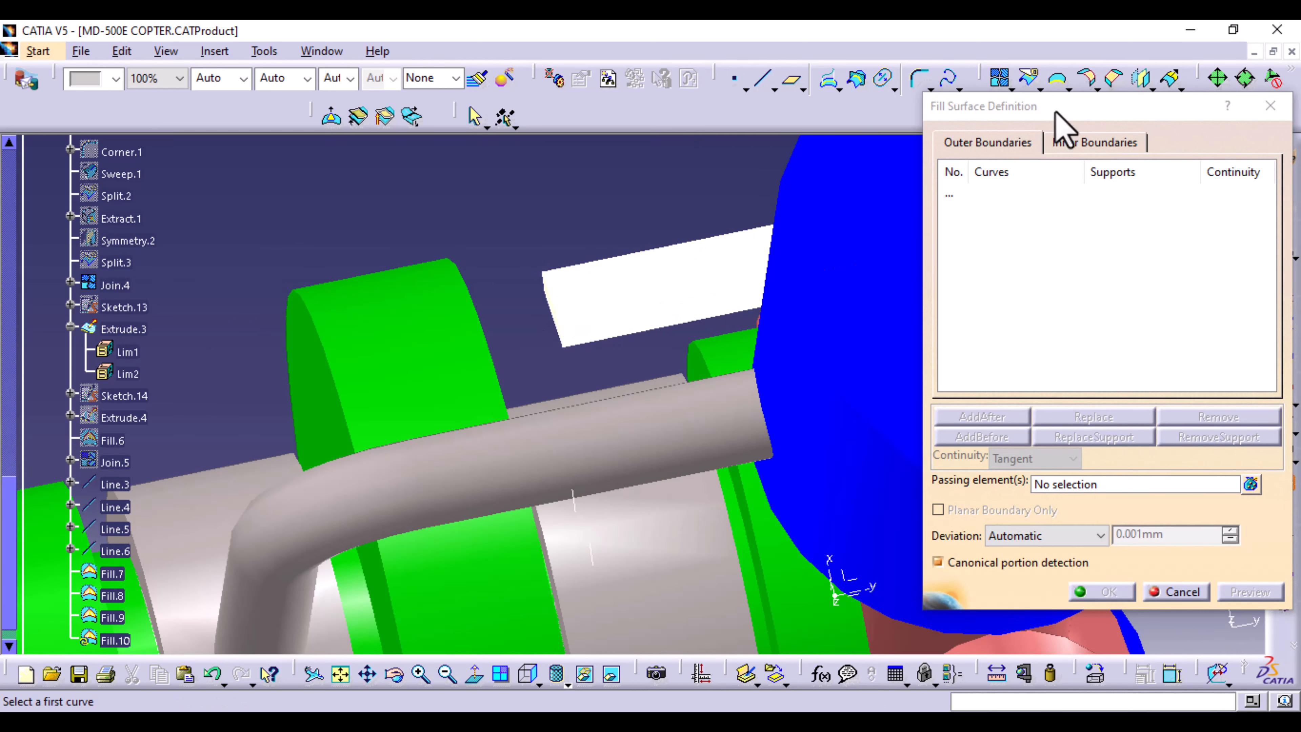
right_click(1042, 218)
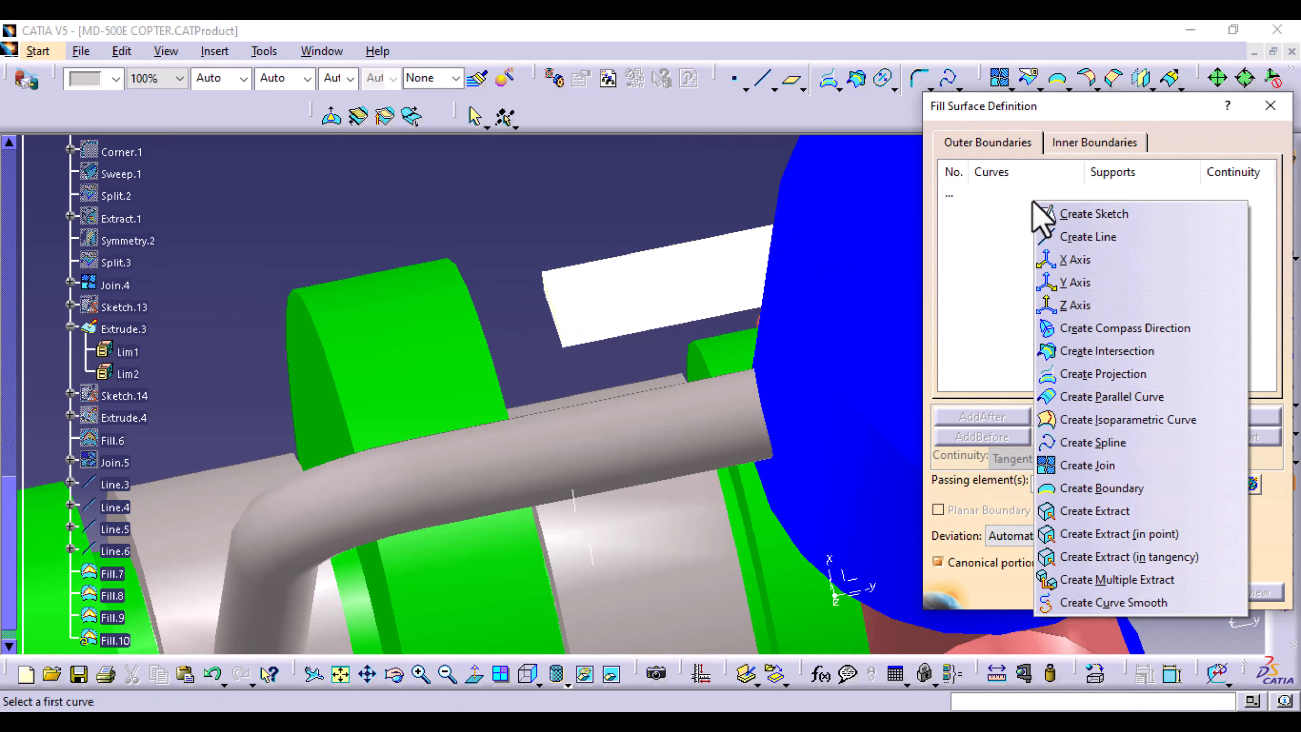
left_click(1076, 491)
left_click(595, 340)
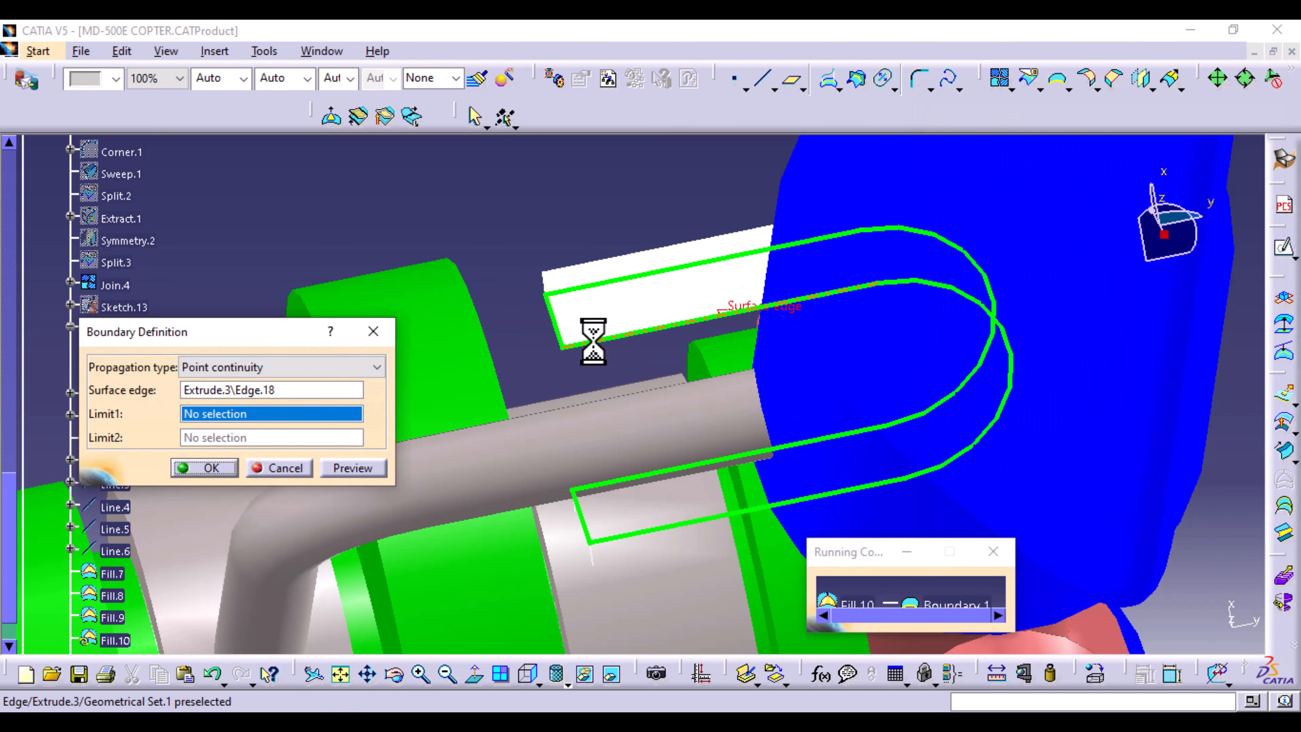
left_click(207, 468)
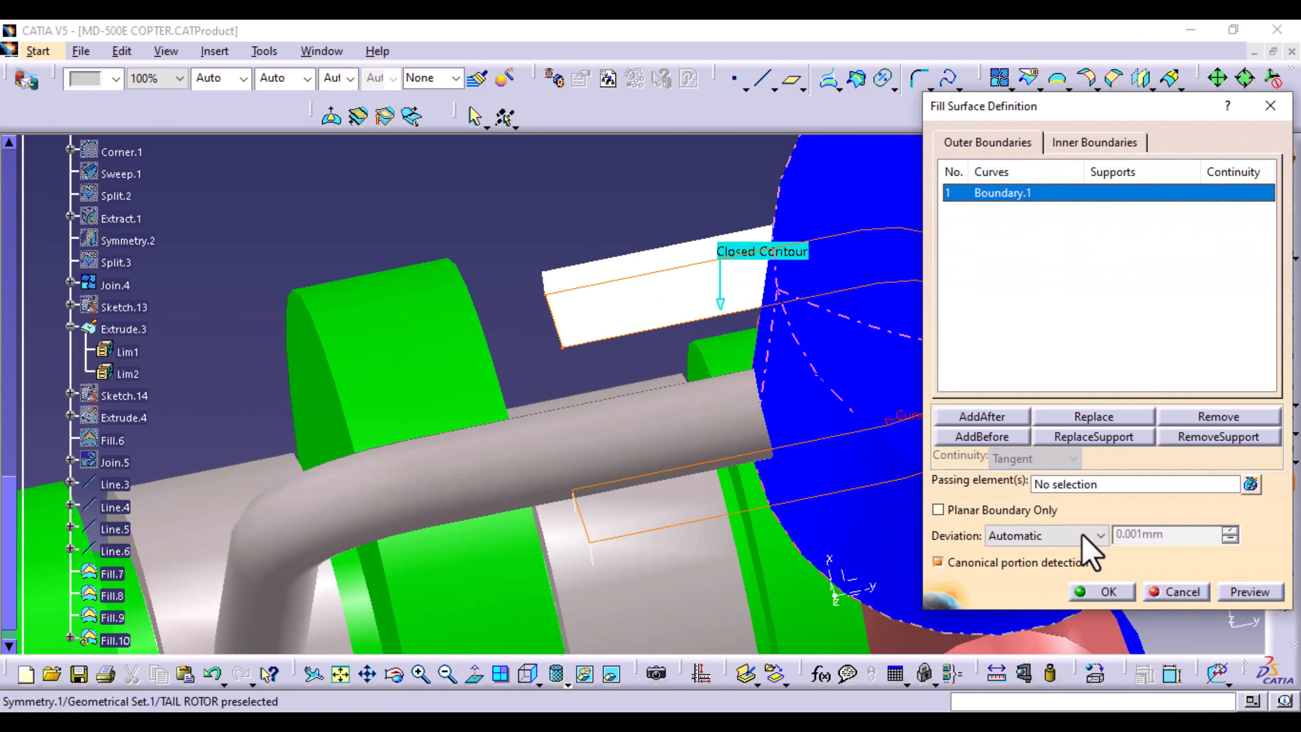
left_click(1096, 593)
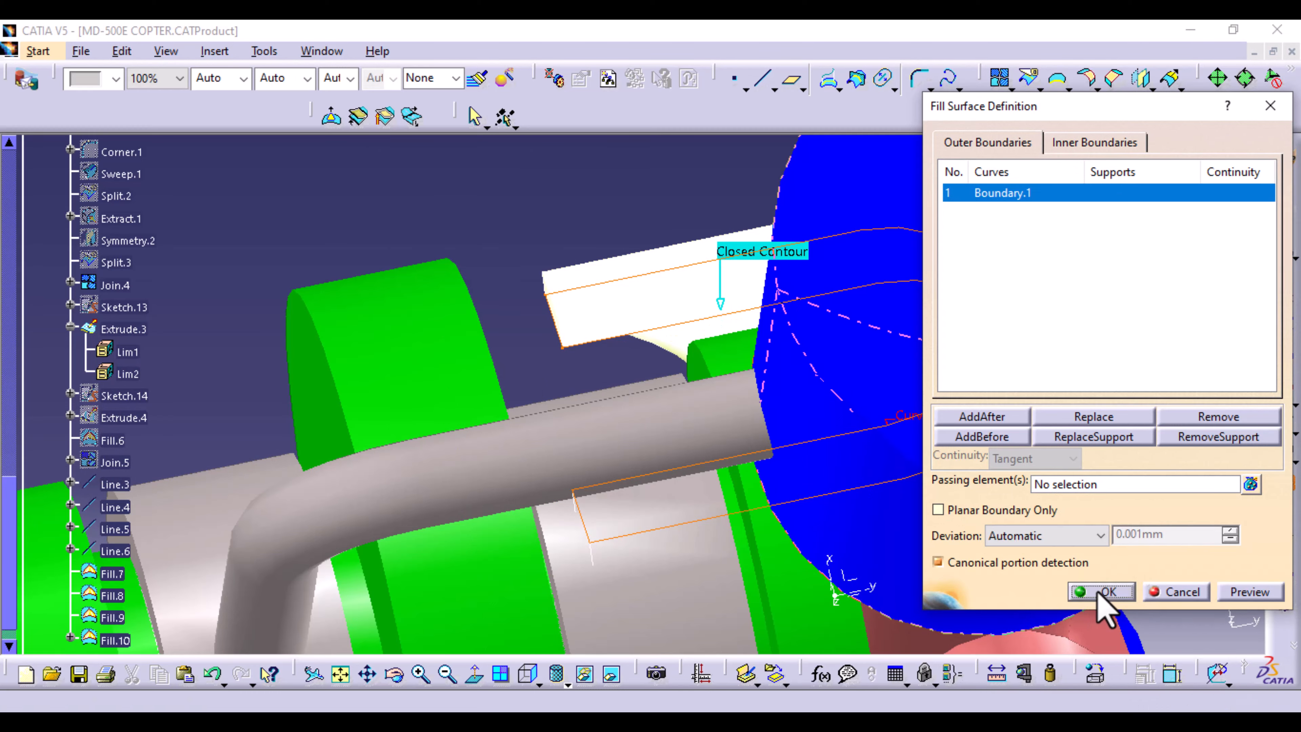
middle_click_drag(536, 238, 481, 354)
left_click(214, 677)
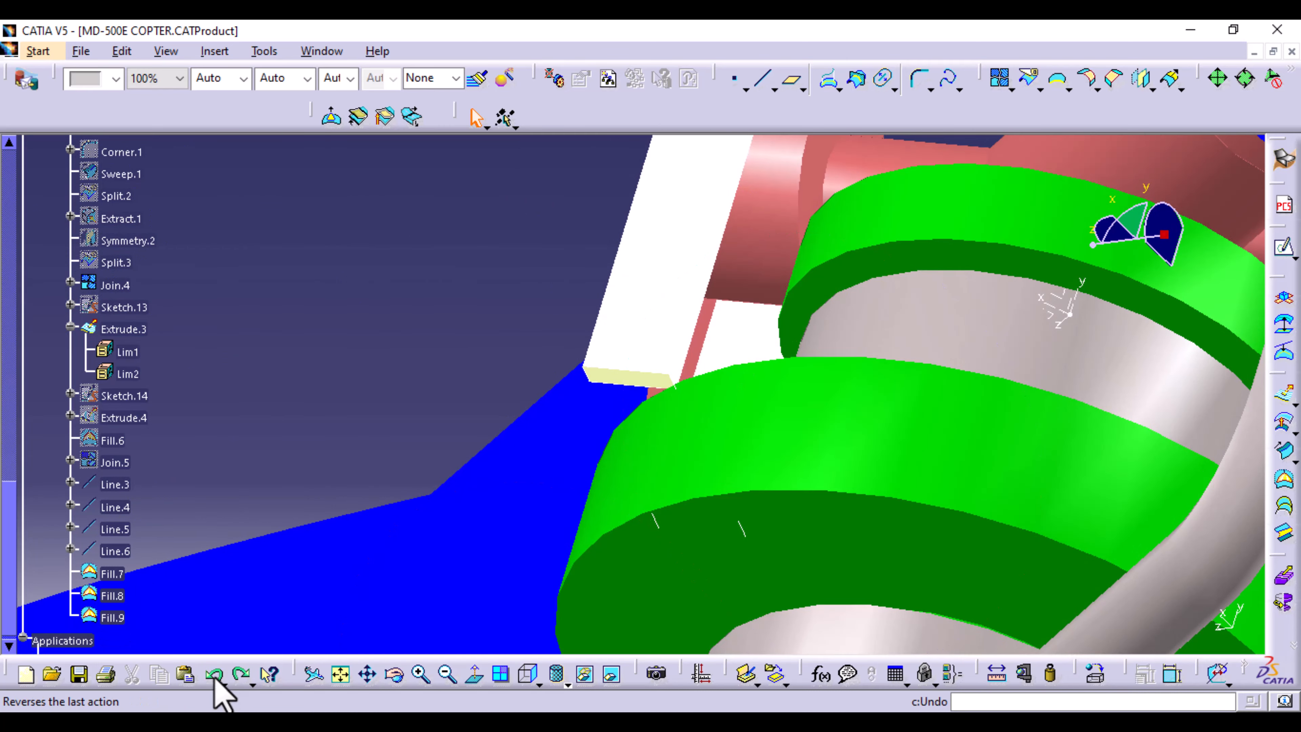
middle_click_drag(779, 532, 602, 566)
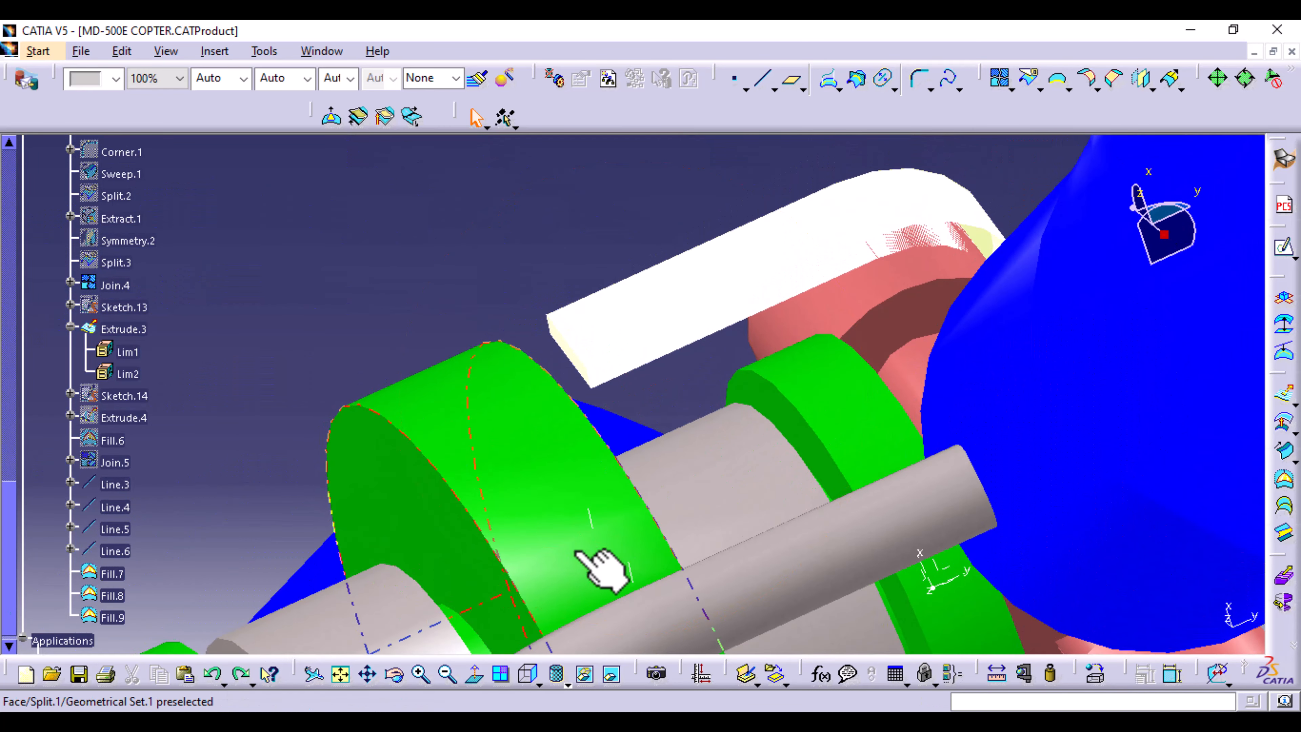
left_click(114, 619)
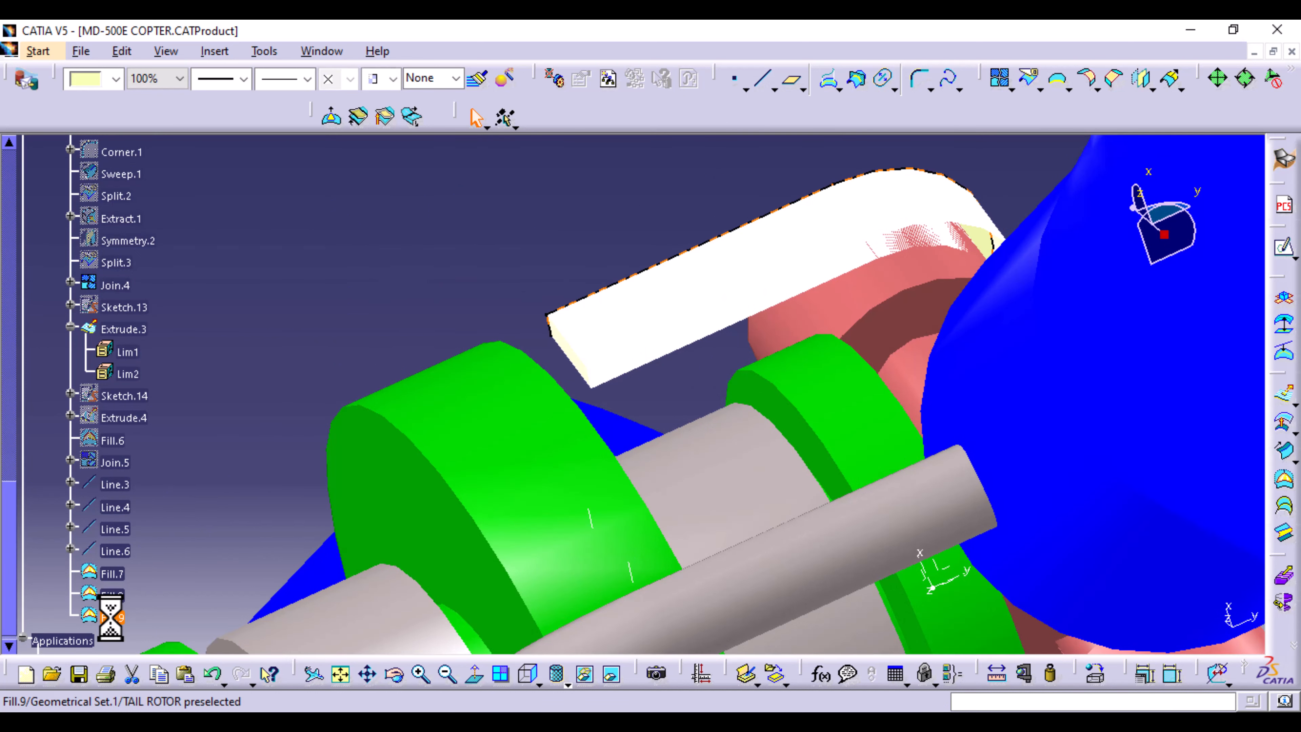
left_click(1286, 484)
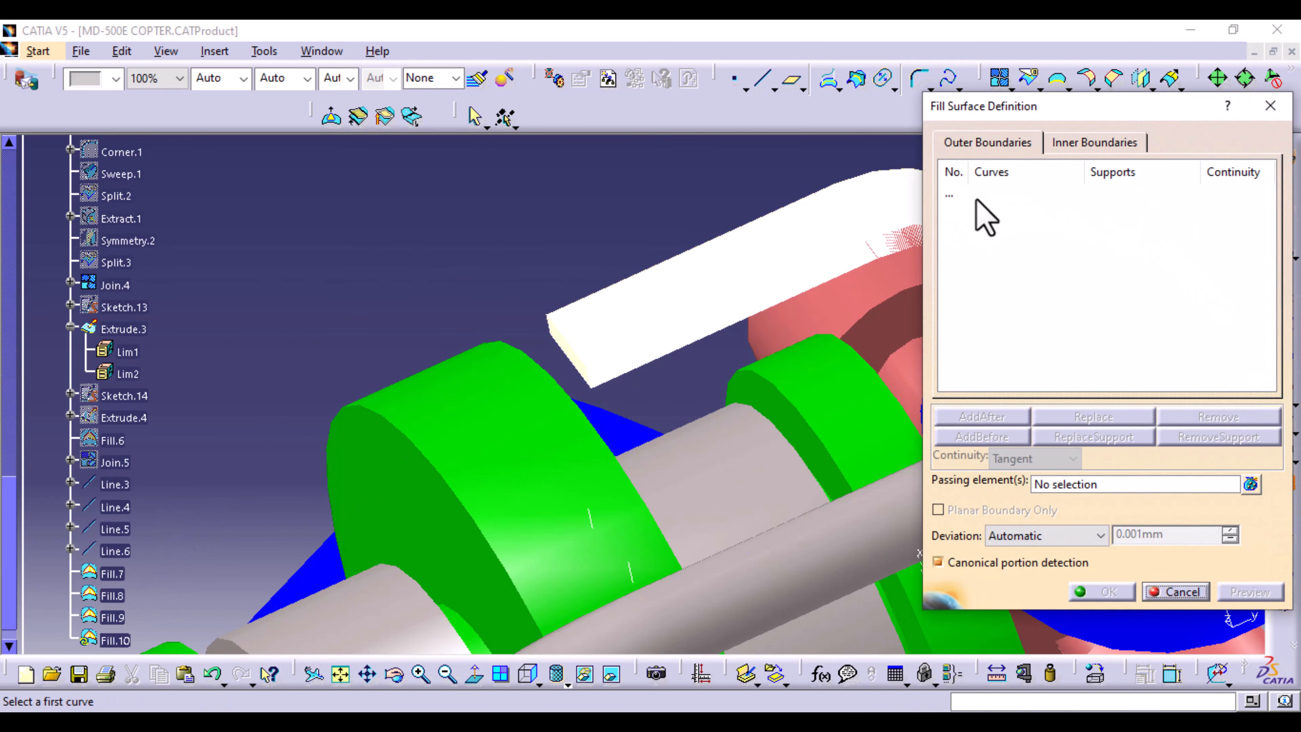
right_click(982, 213)
left_click(1029, 485)
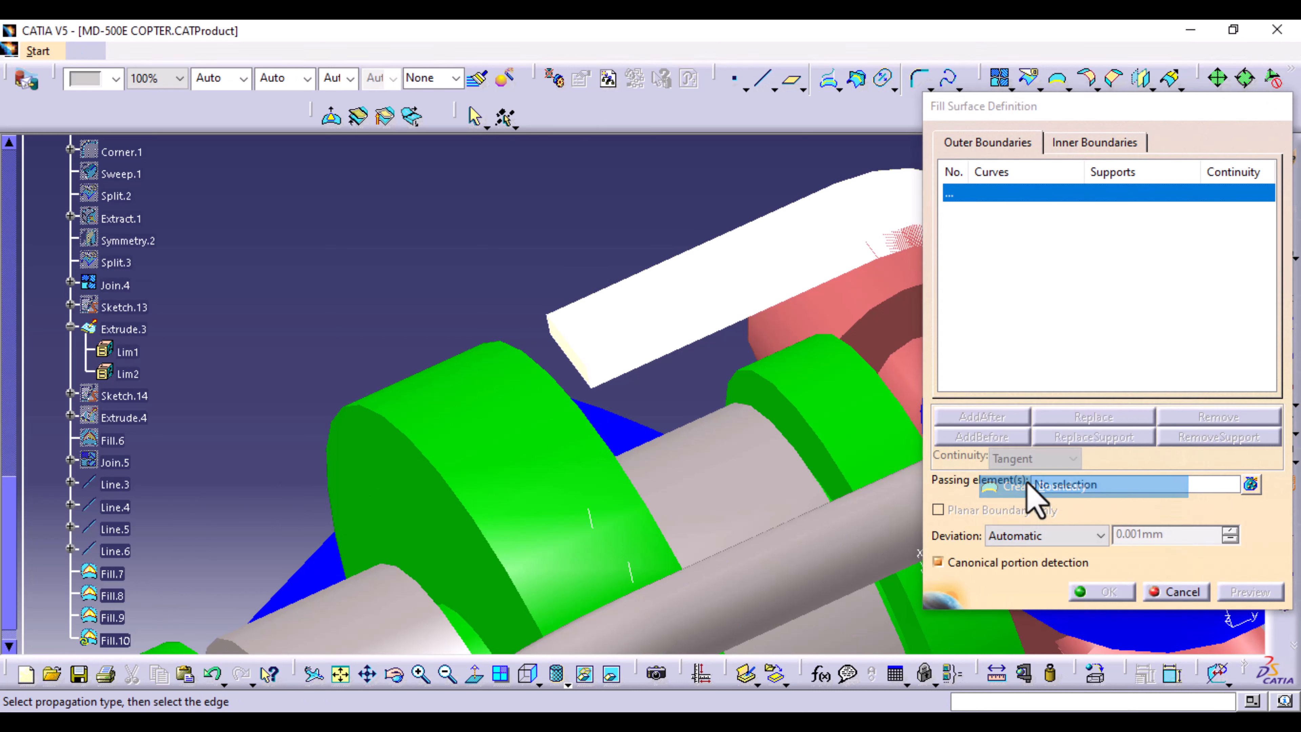
left_click(638, 369)
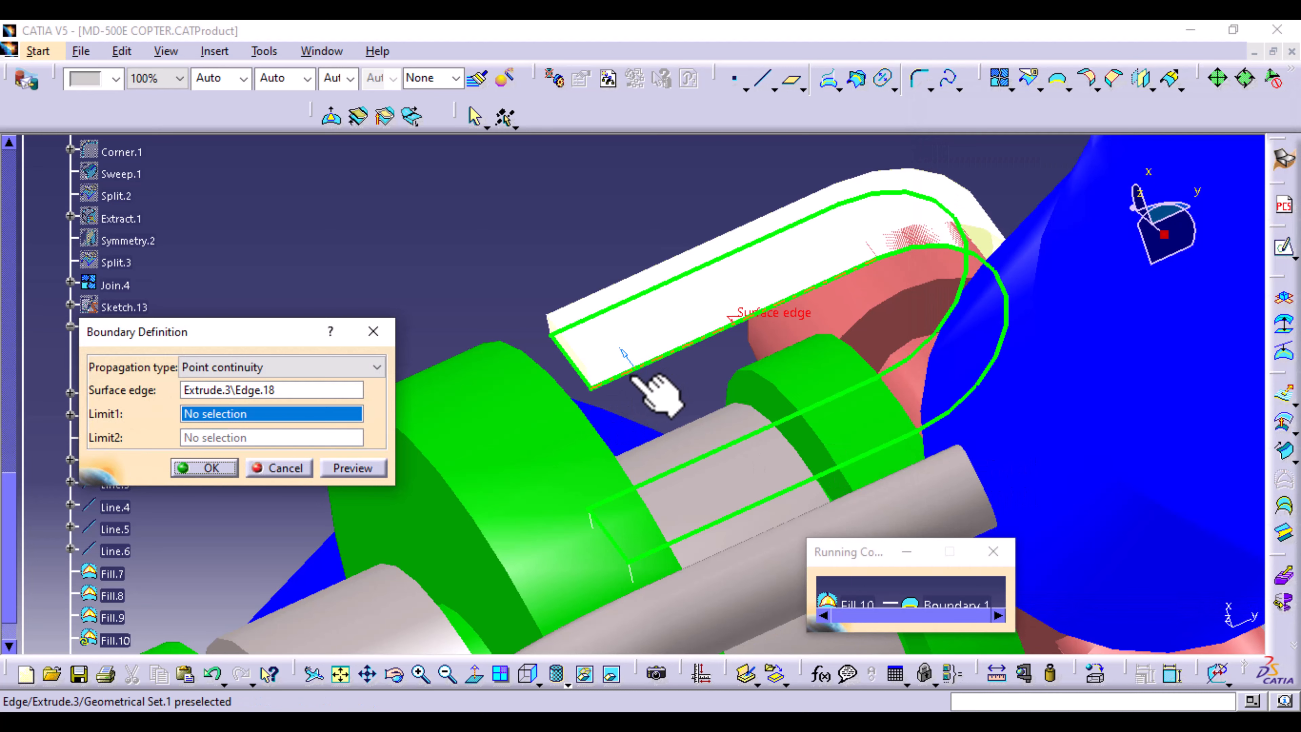
middle_click_drag(630, 450, 666, 441)
left_click(925, 228)
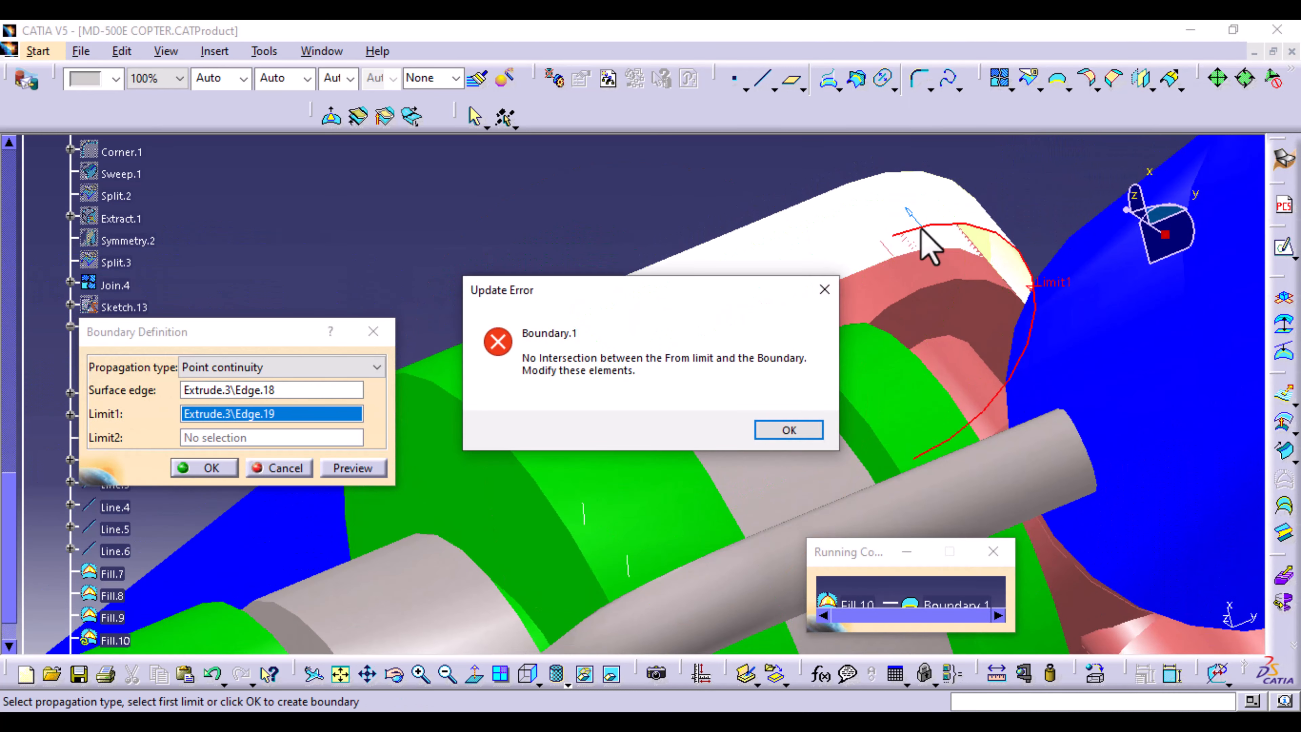
left_click(786, 432)
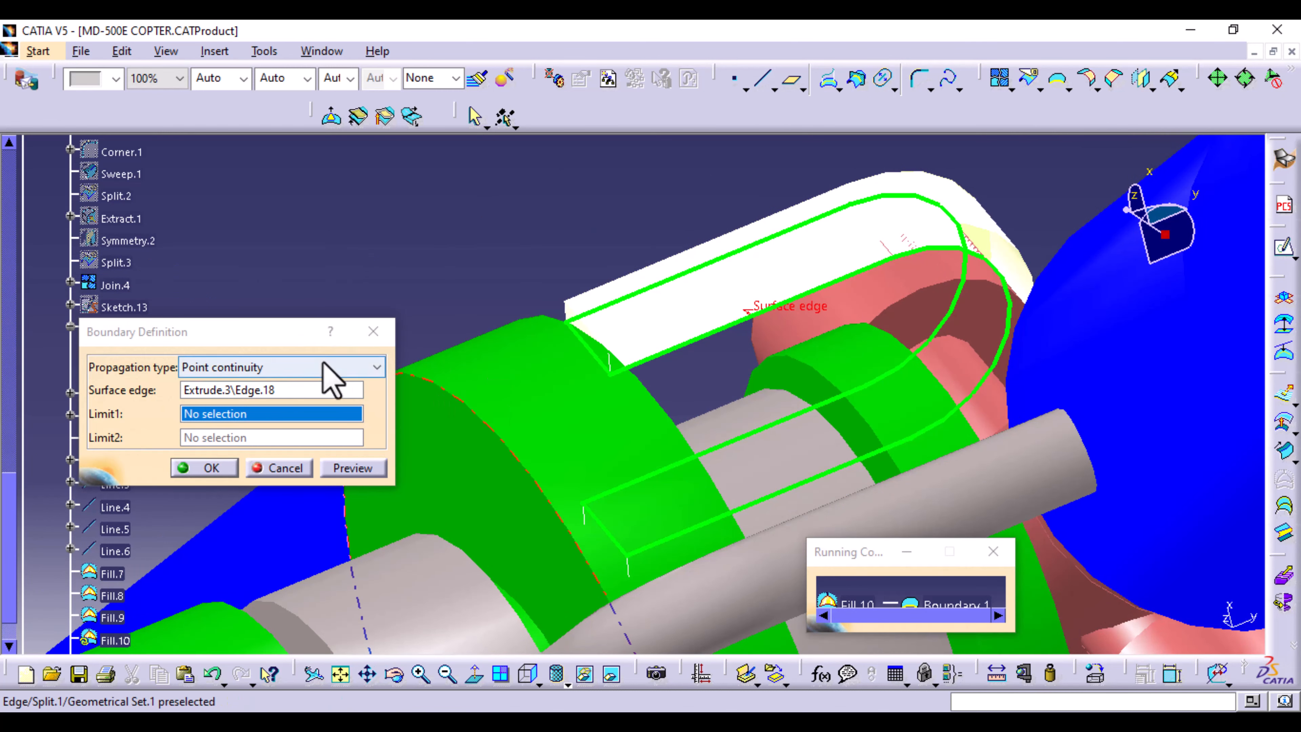
left_click(373, 331)
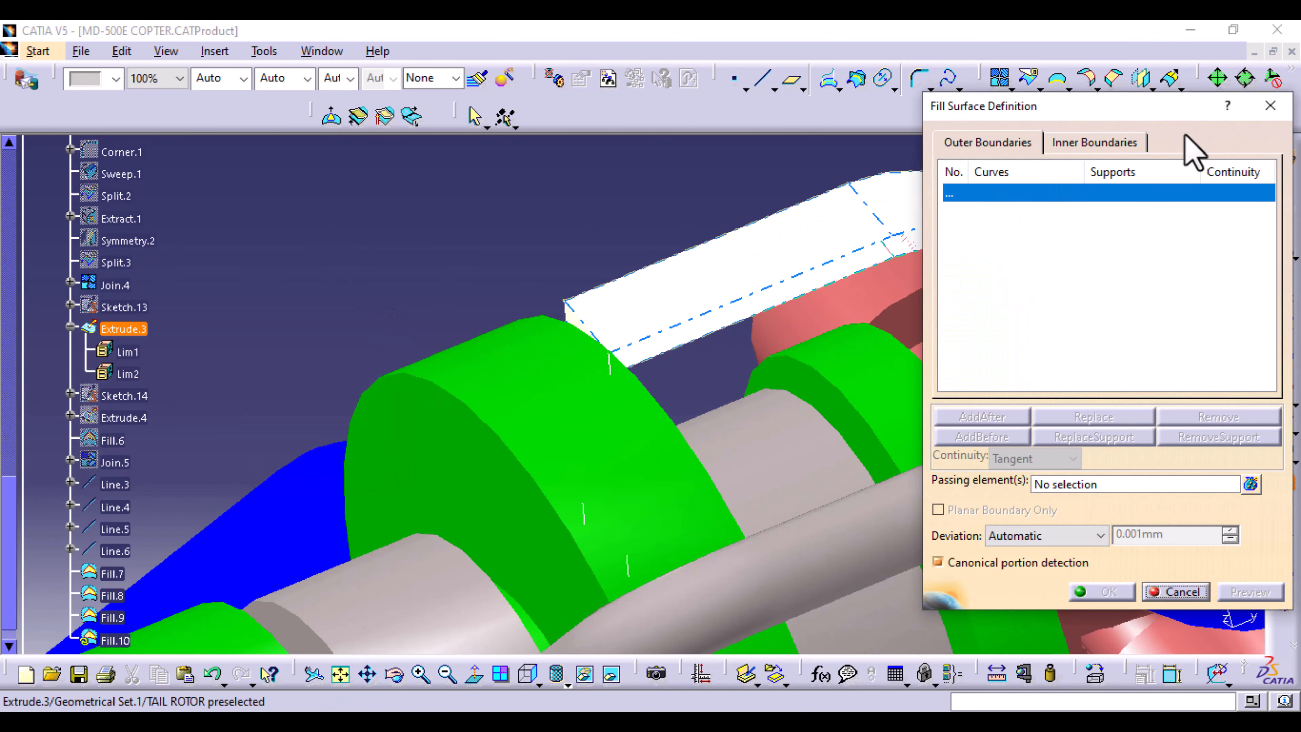
left_click(1263, 116)
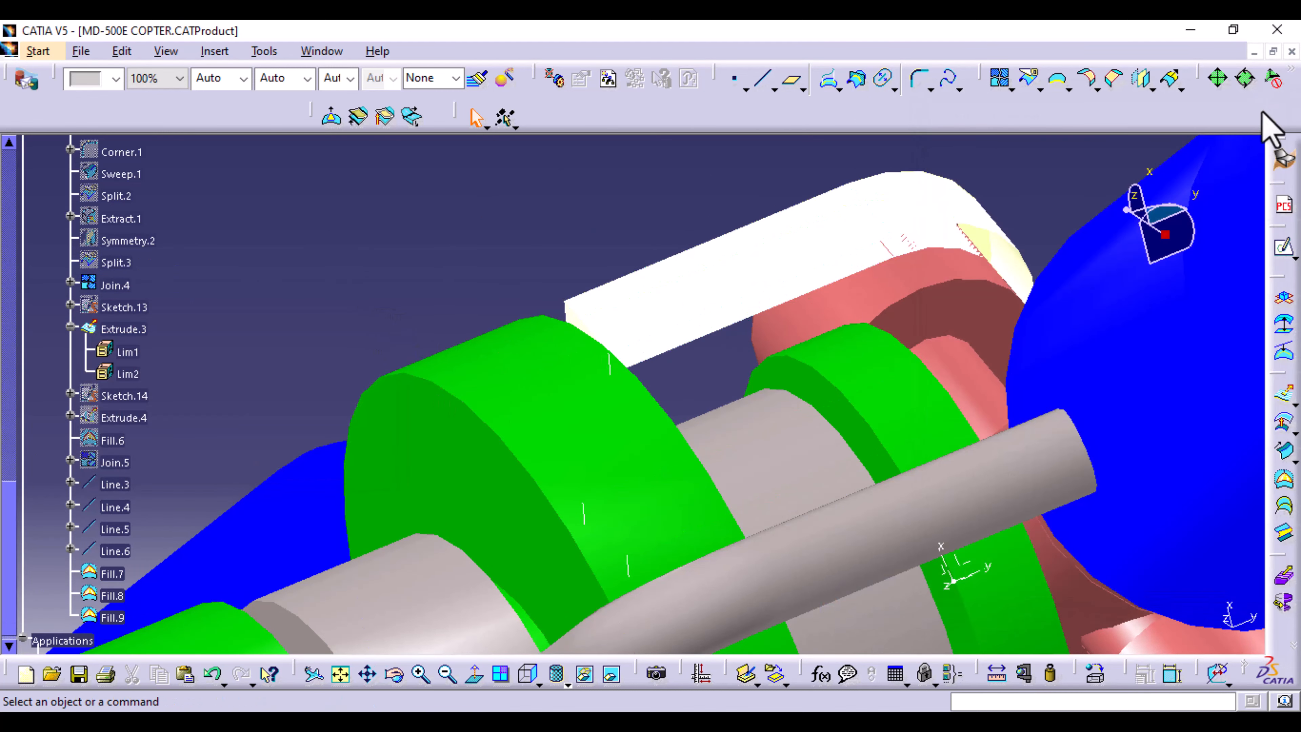
- Start a Fill surface on the link's open side face from Line.5, the three outer Extrude.3 edges around the U, and Line.6
left_click(1282, 482)
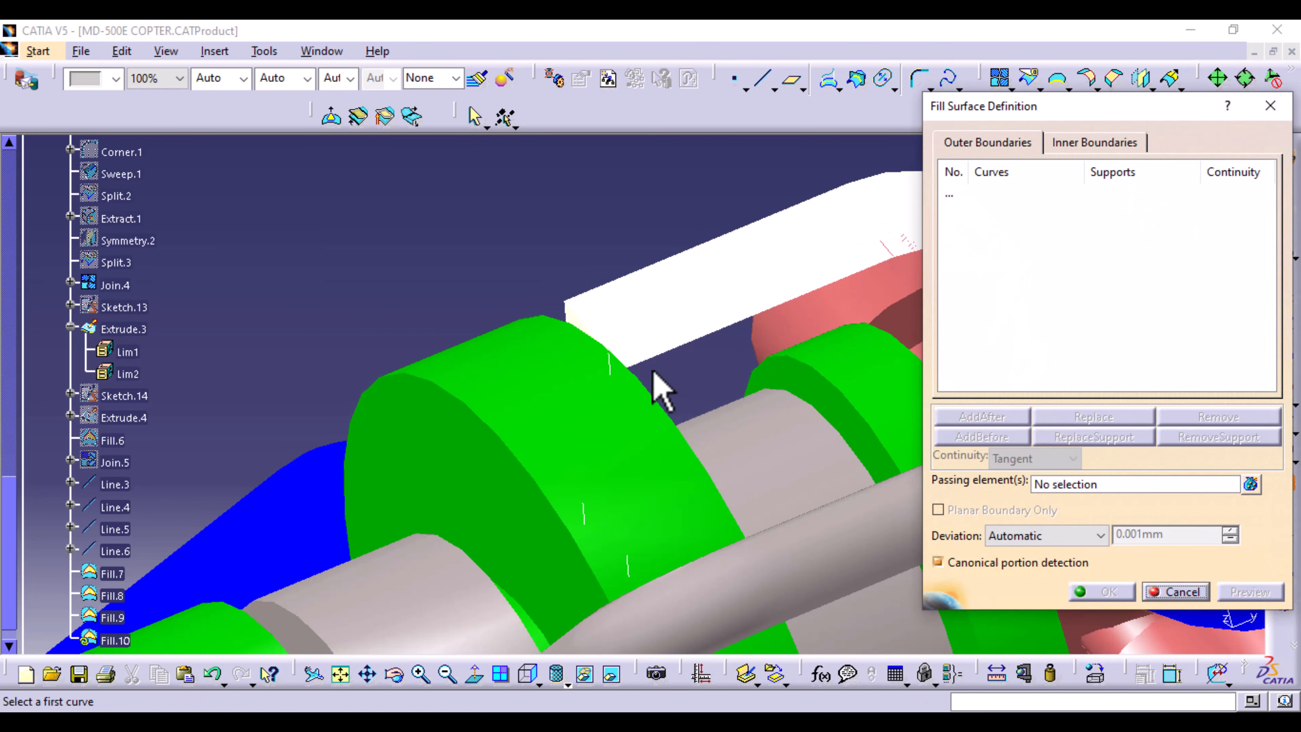
left_click(612, 365)
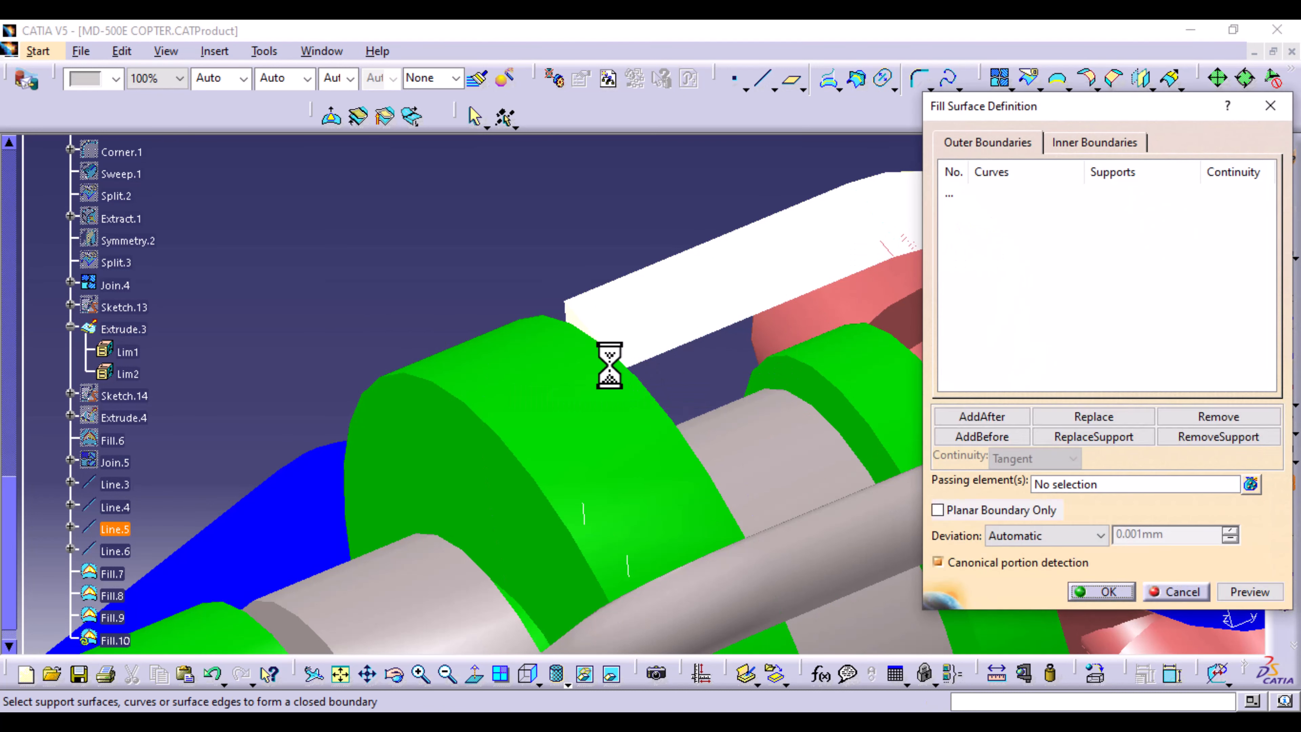
left_click(670, 328)
middle_click_drag(842, 364, 500, 363)
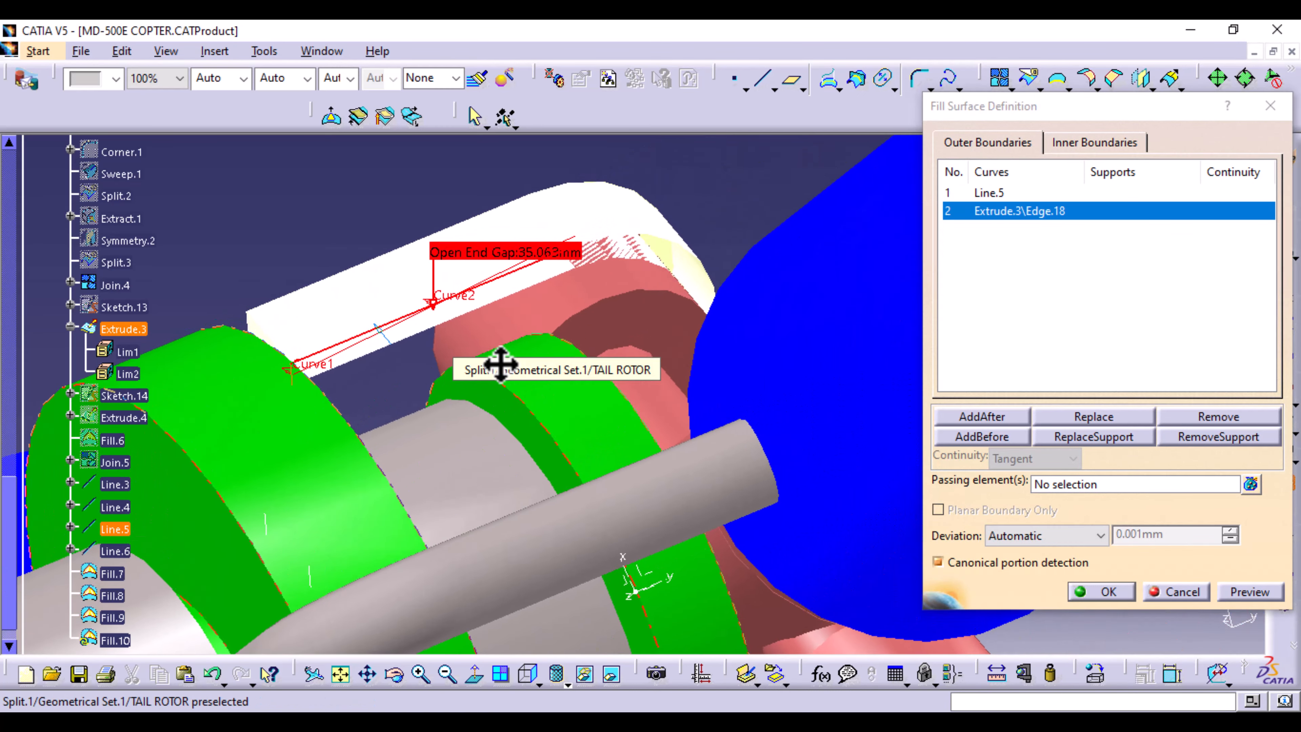
left_click(705, 270)
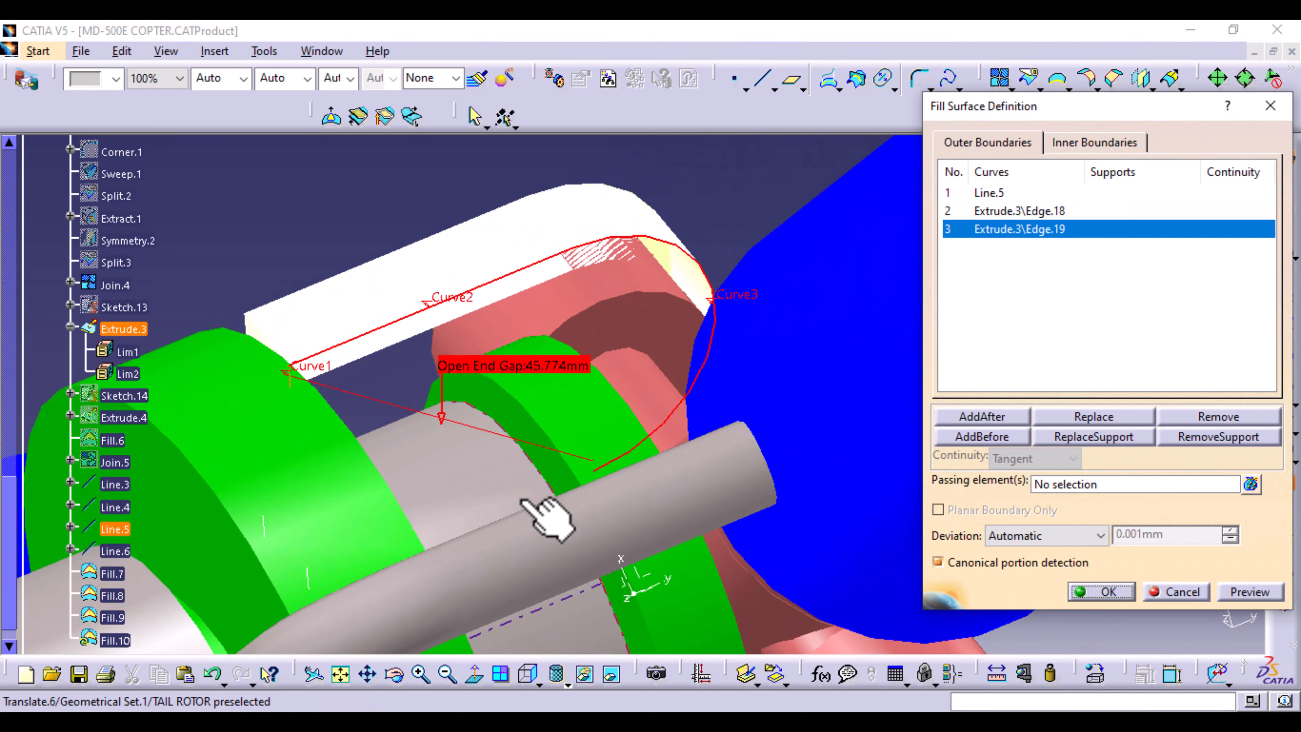
middle_click_drag(552, 511, 703, 459)
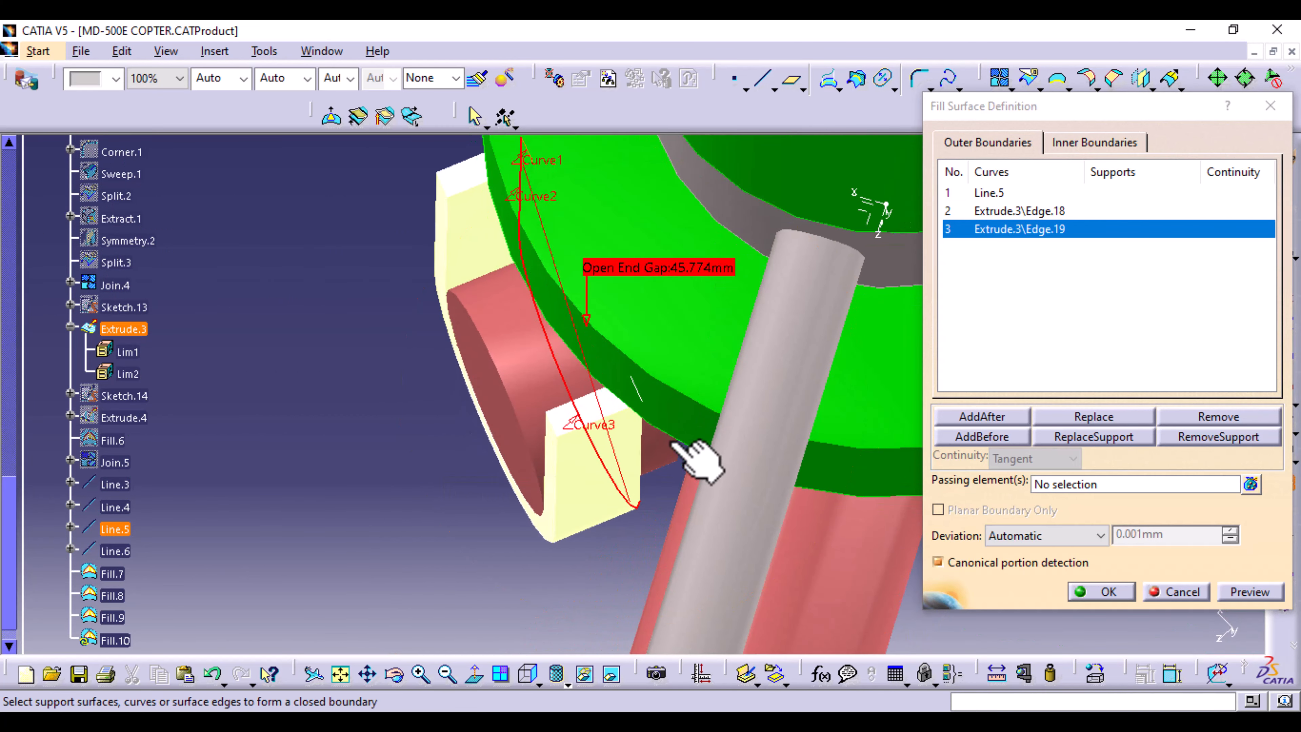
left_click(643, 469)
middle_click_drag(581, 435, 573, 409)
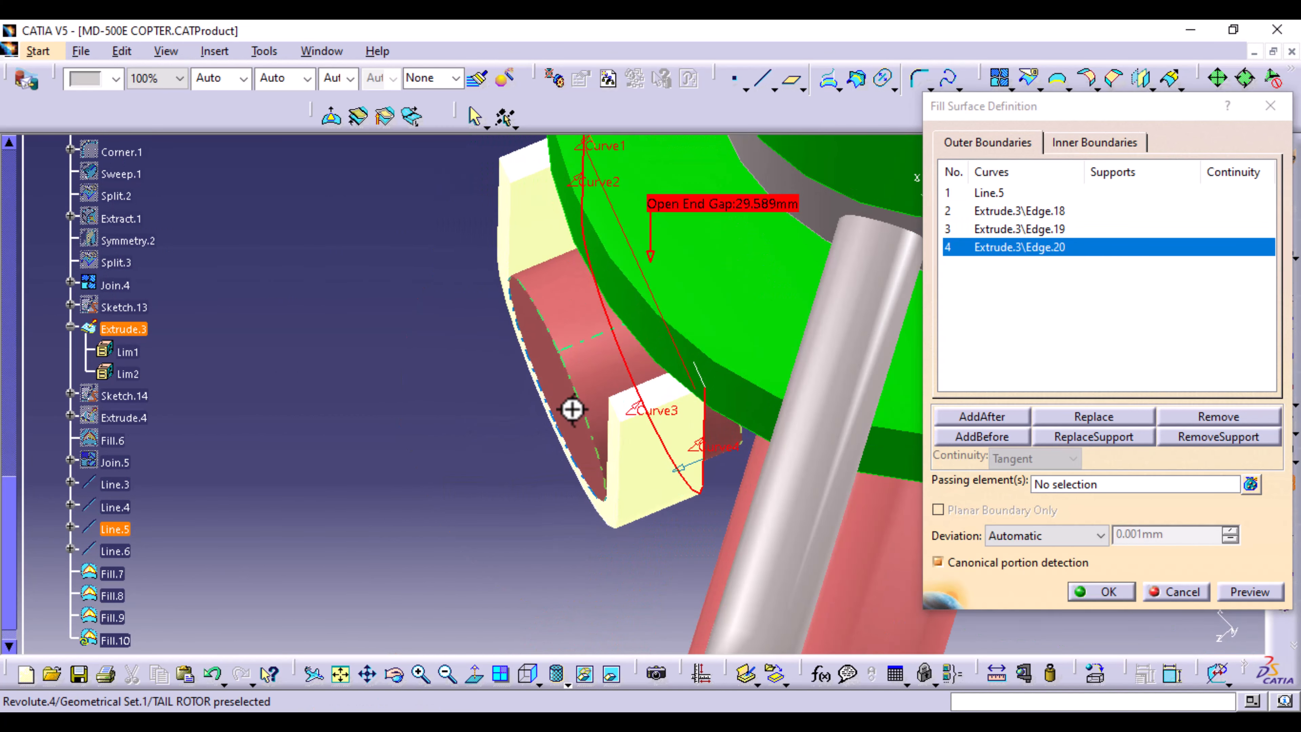
left_click(701, 374)
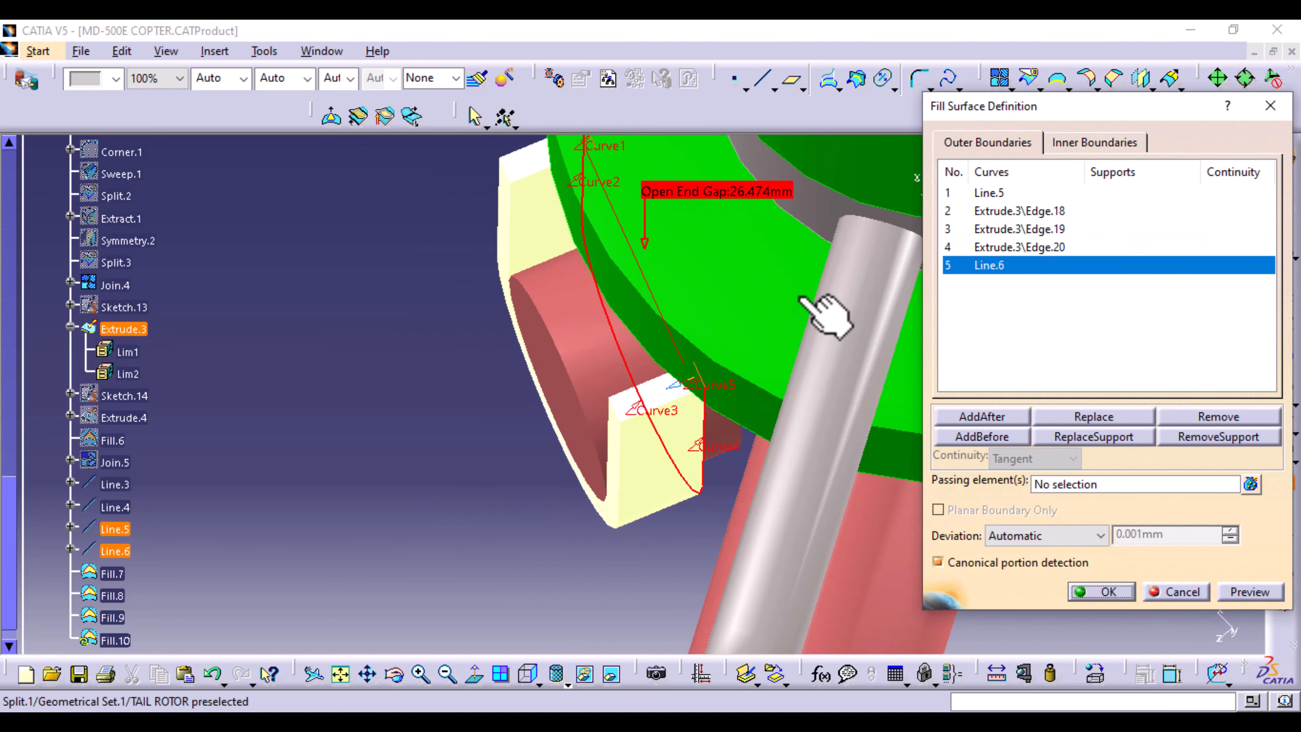
middle_click_drag(833, 320, 662, 531)
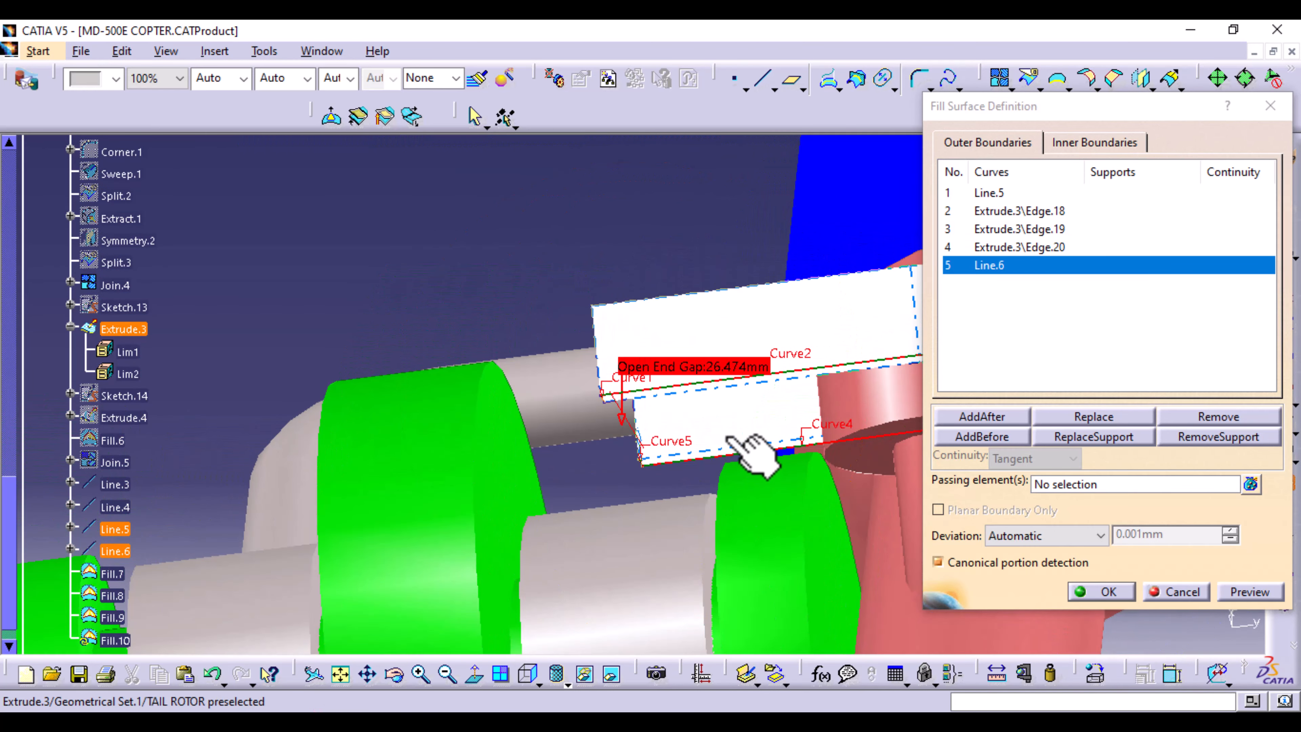
left_click(691, 451)
middle_click_drag(755, 468, 494, 485)
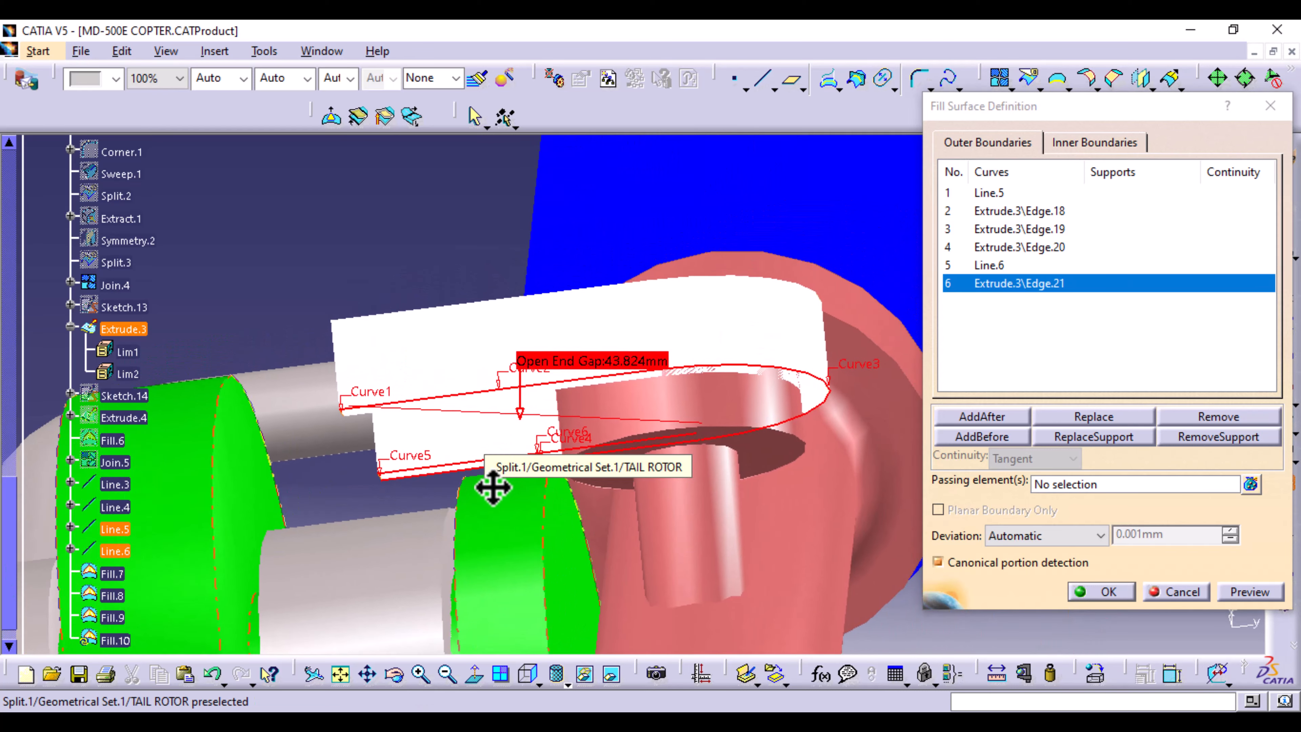
middle_click_drag(655, 479, 716, 345)
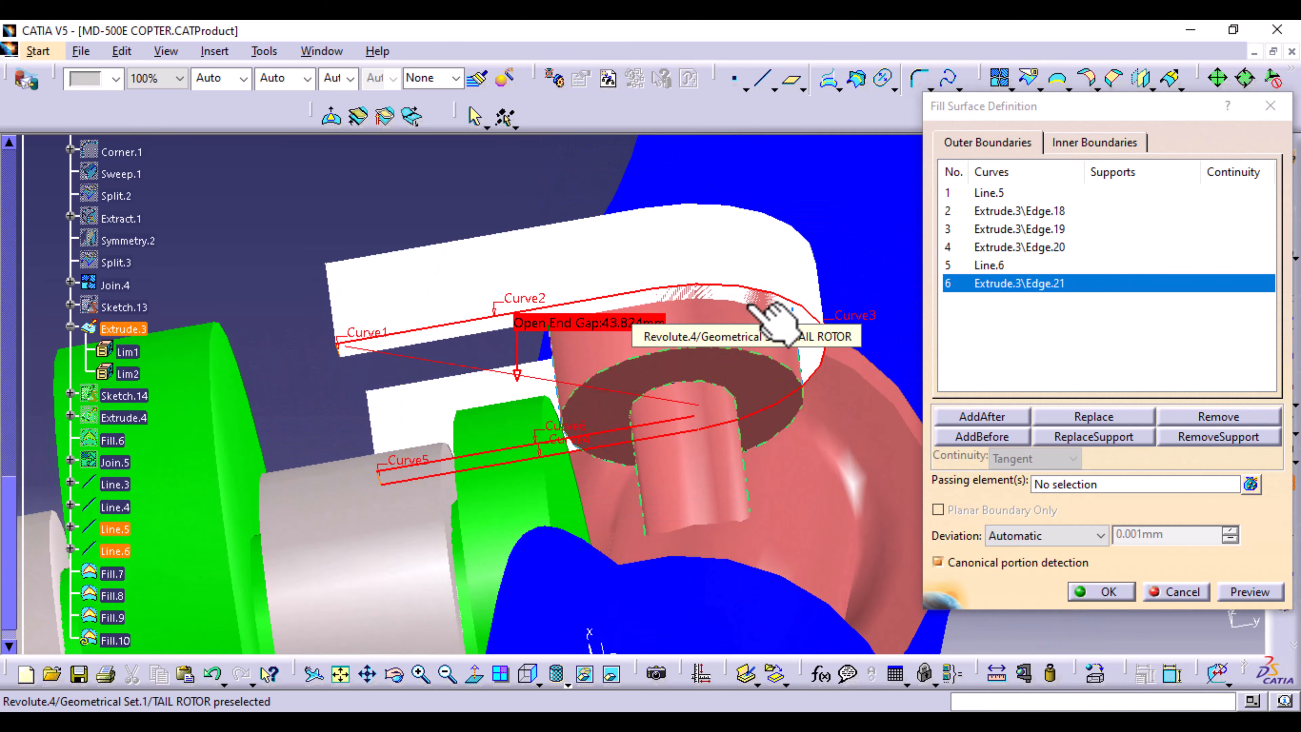
left_click(769, 319)
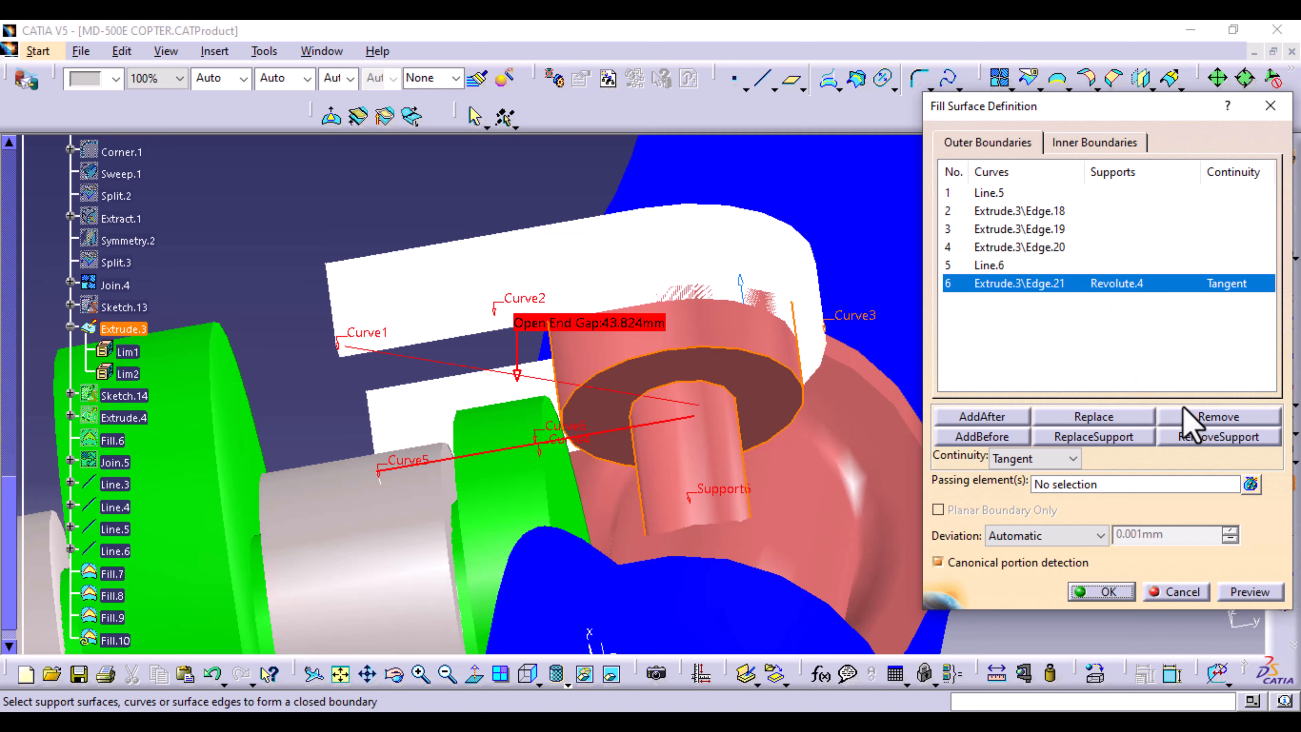
left_click(1191, 417)
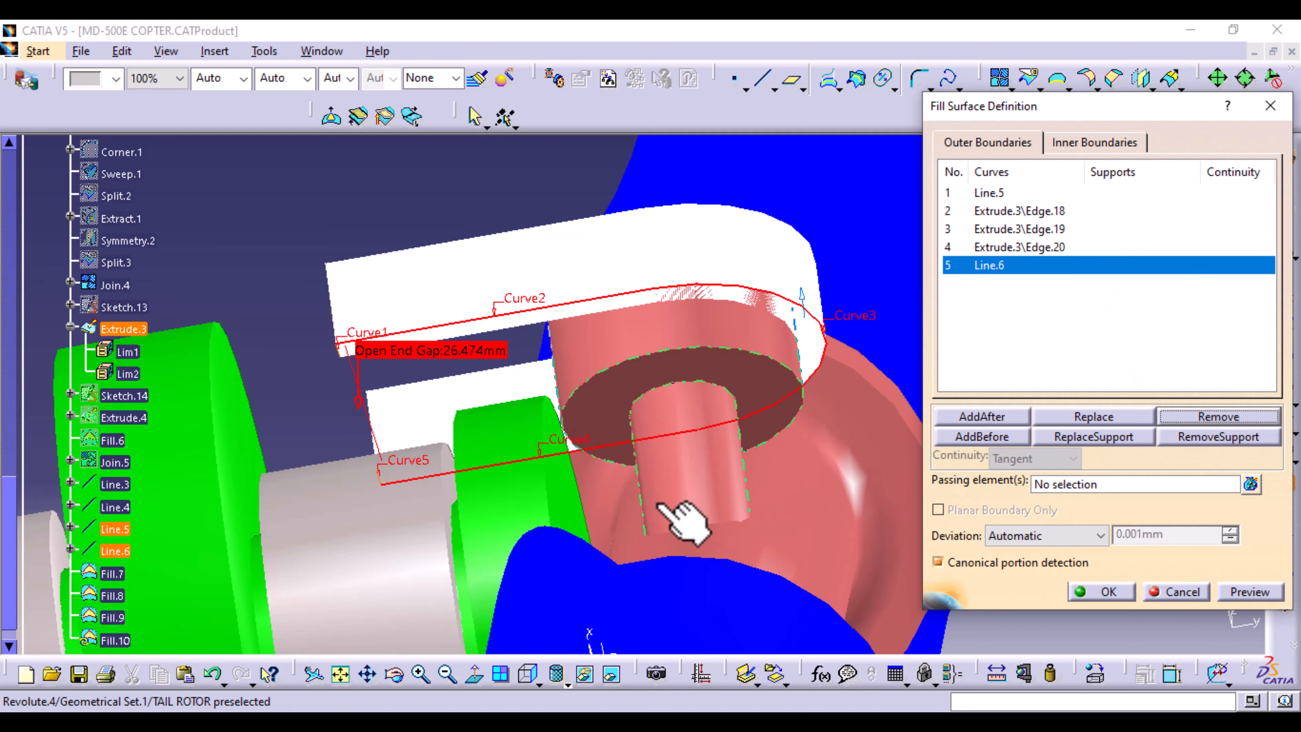
- Add the link's inner straight edge, inner arc and other inner straight edge of Extrude.3 to close the fill contour
middle_click_drag(658, 504, 688, 474)
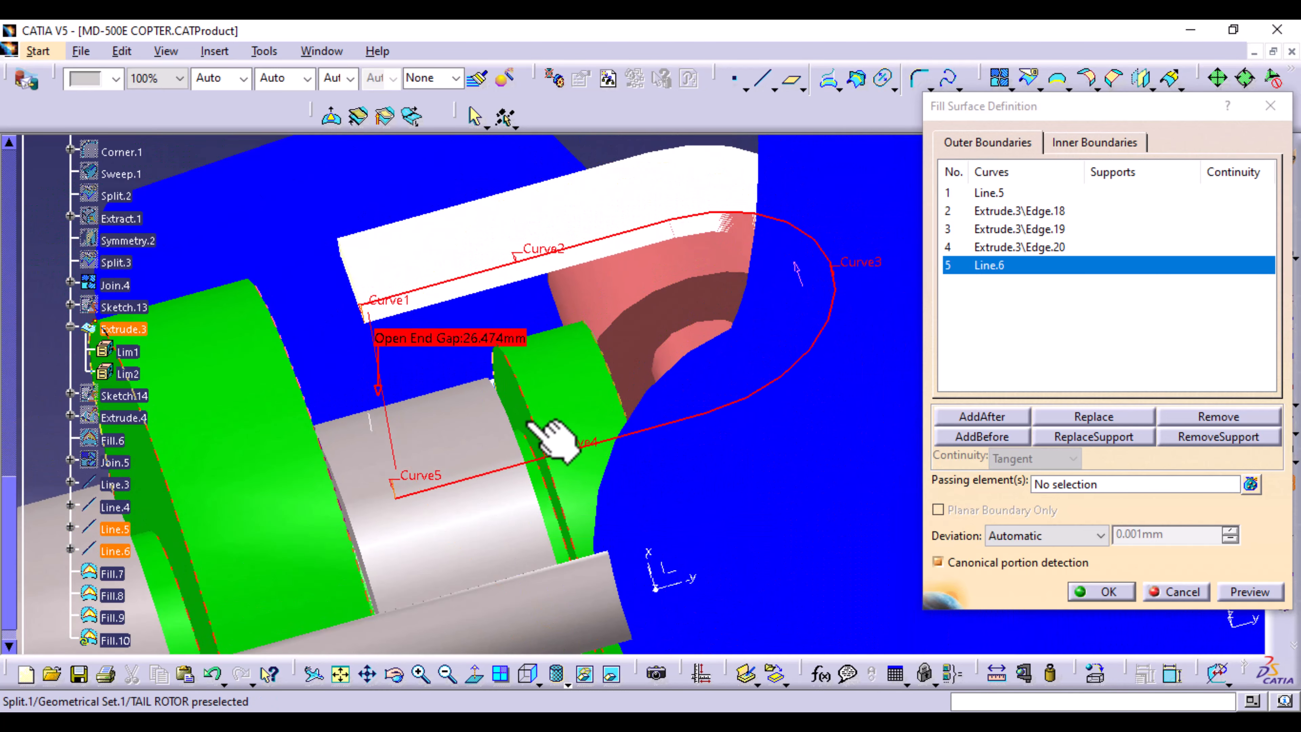
middle_click_drag(522, 471, 633, 430)
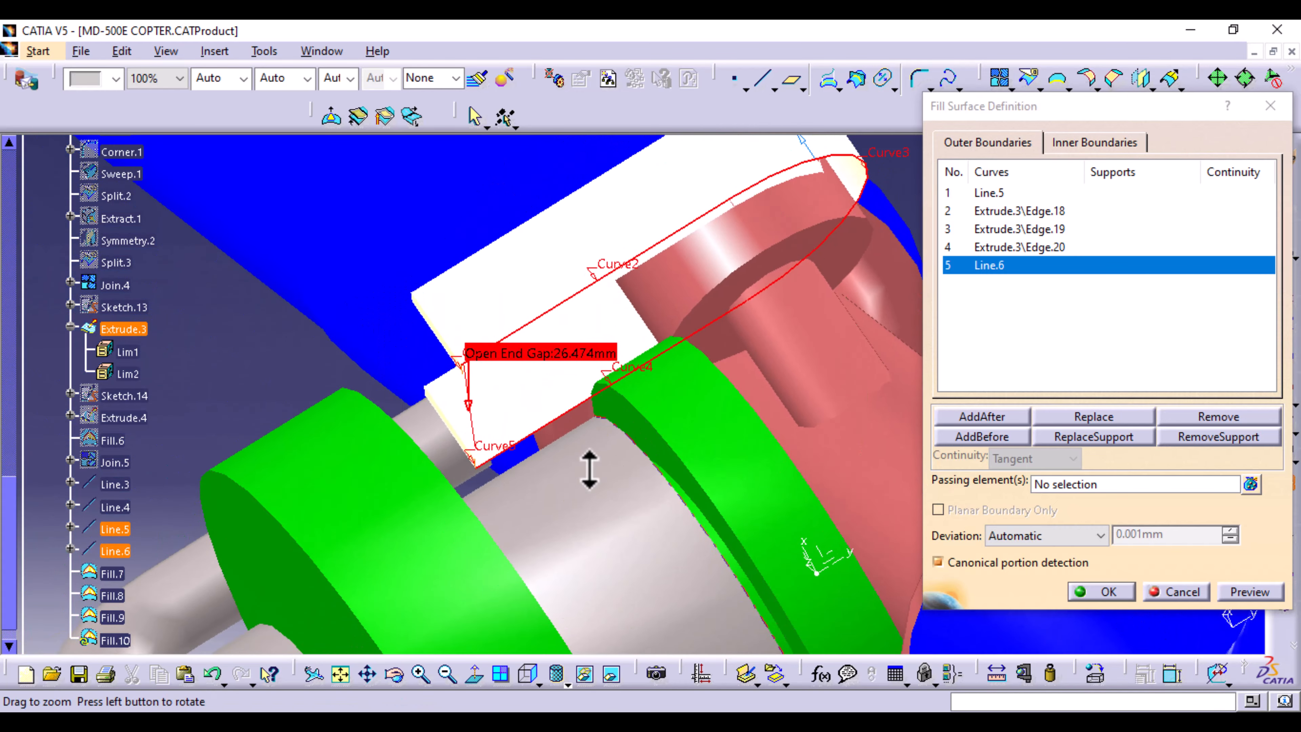
middle_click_drag(590, 469, 581, 405)
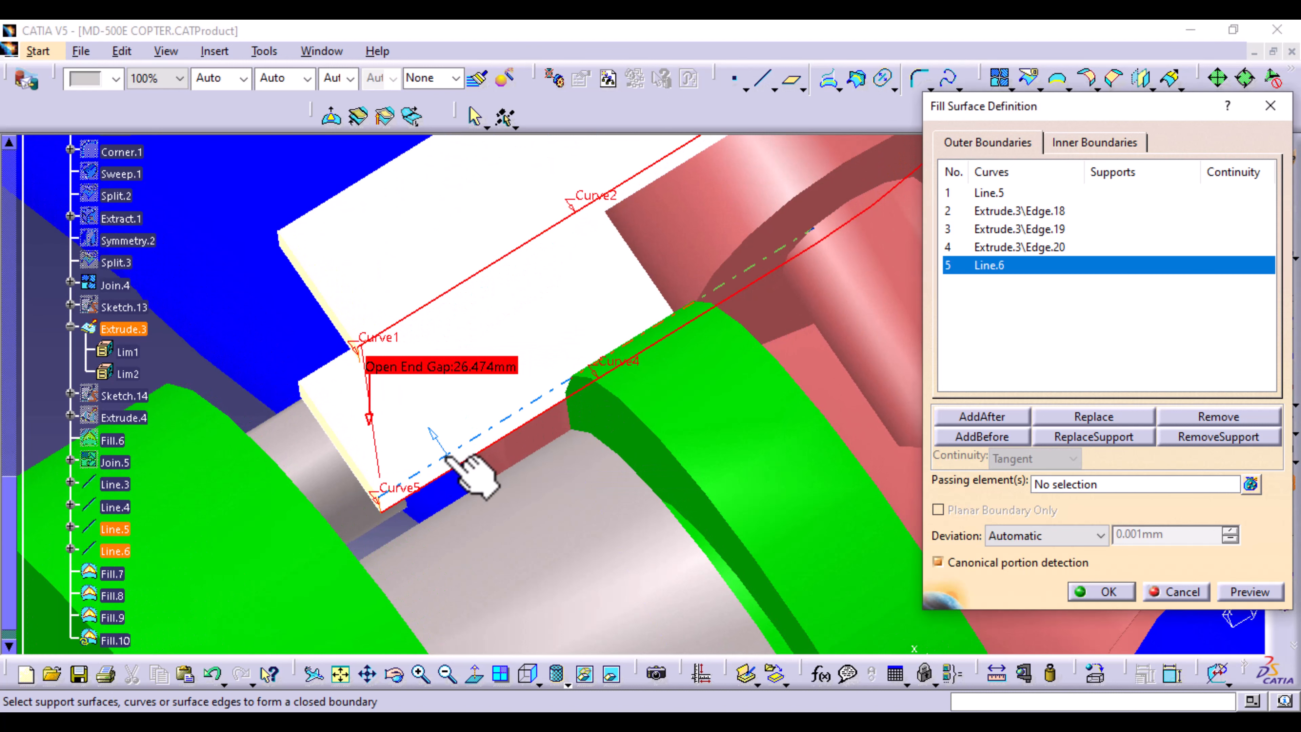
left_click(448, 456)
middle_click_drag(843, 315, 566, 547)
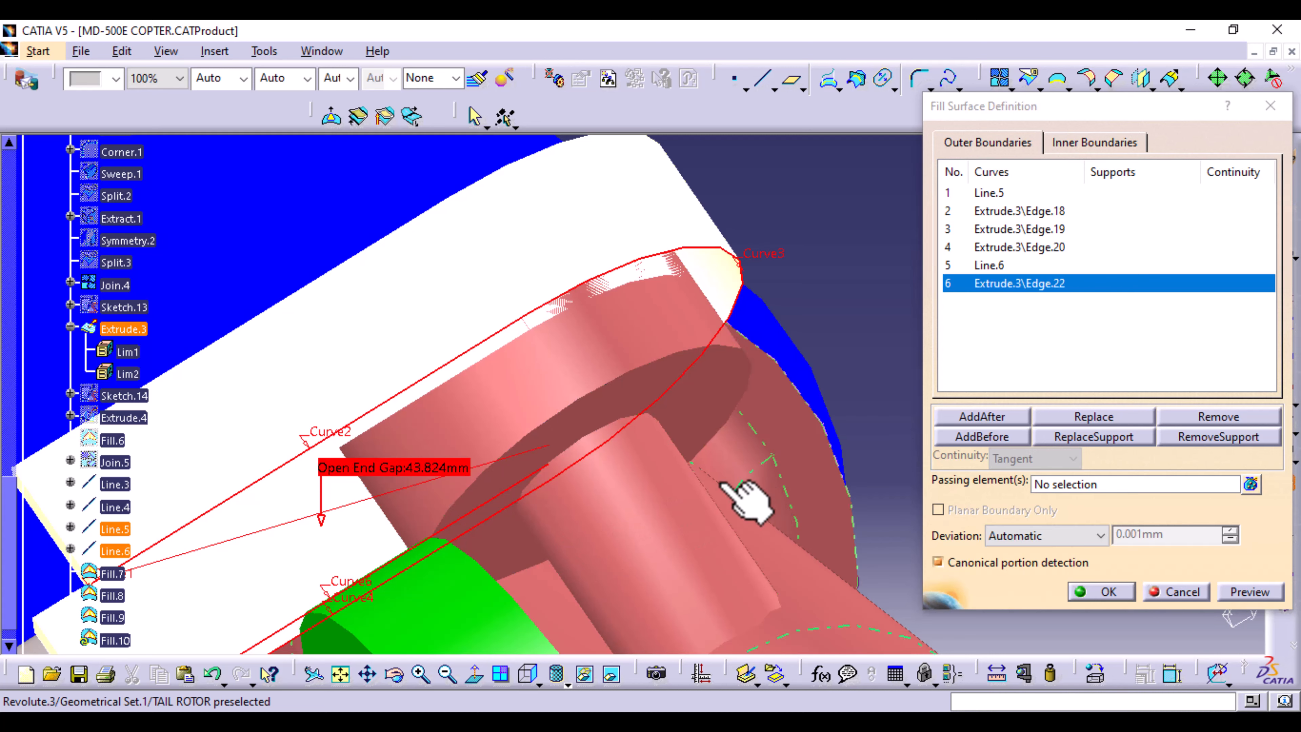
middle_click_drag(753, 451, 699, 415)
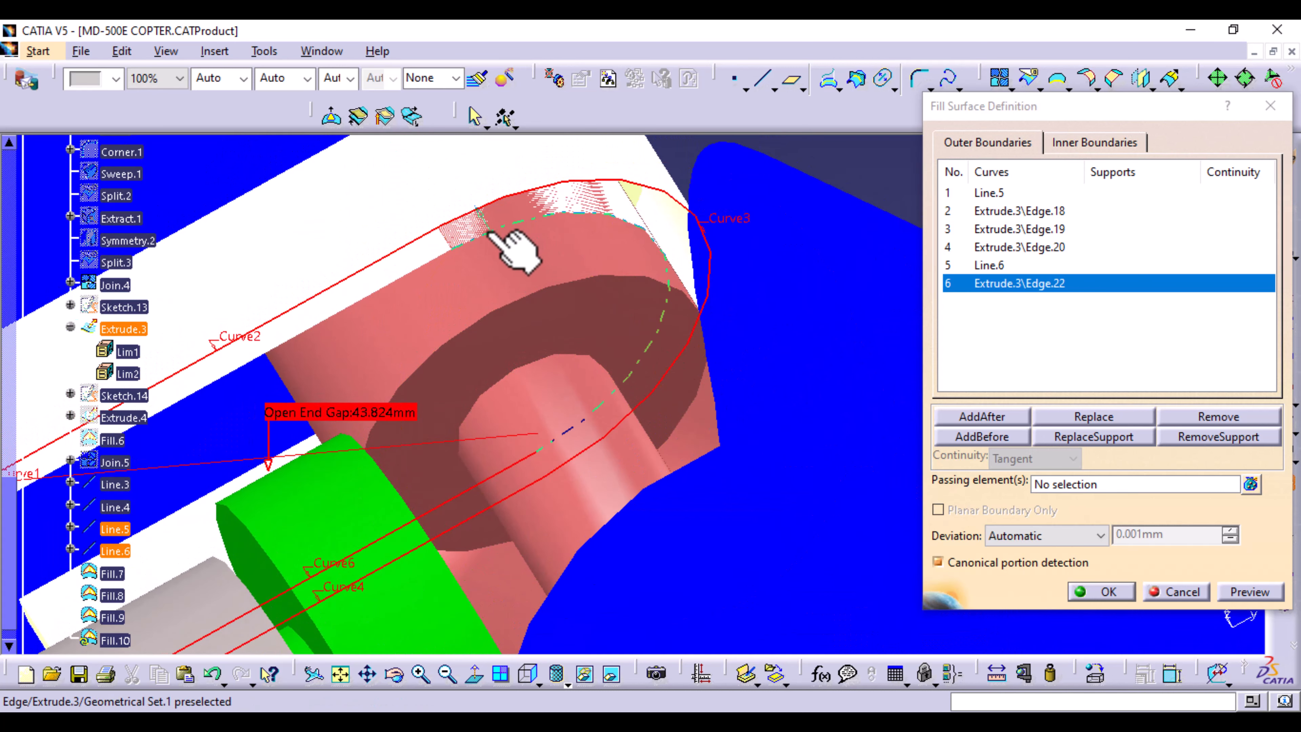
left_click(489, 233)
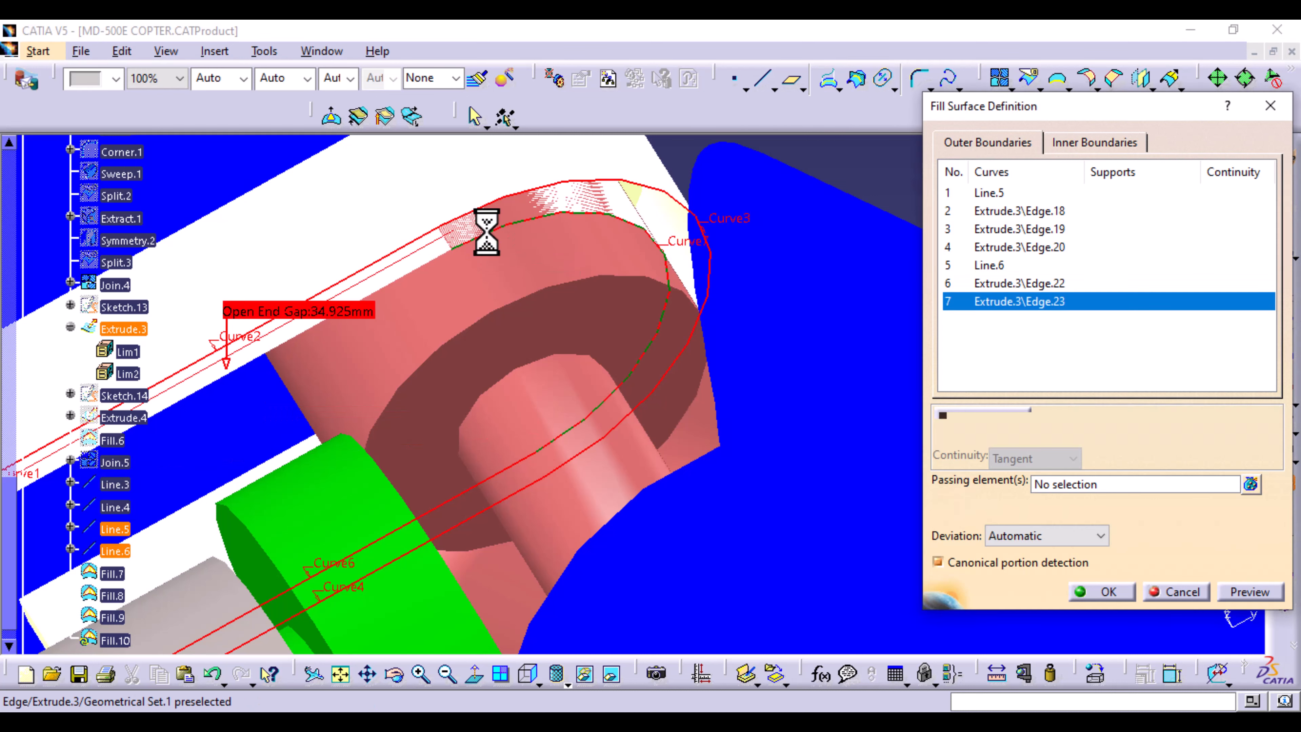
left_click(411, 274)
middle_click_drag(459, 372, 767, 303)
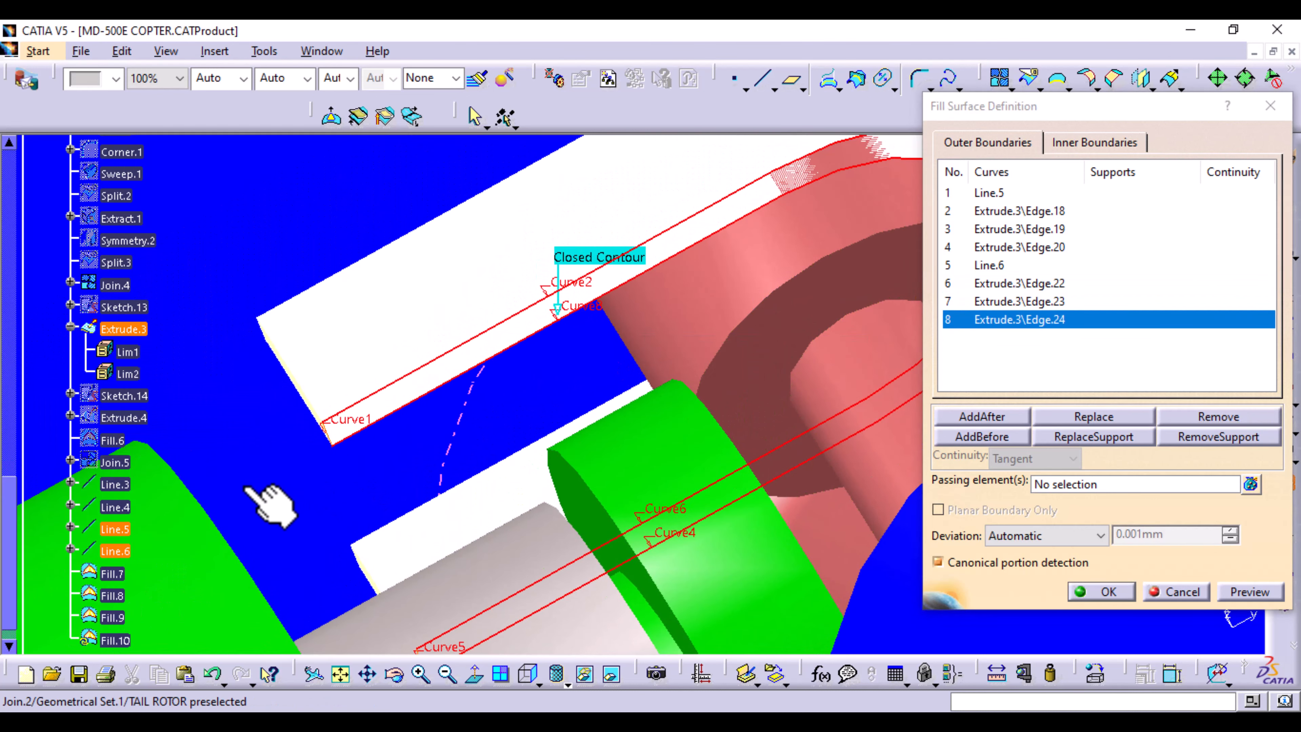
- Preview and create the Fill surface across the link's open side face
left_click(328, 430)
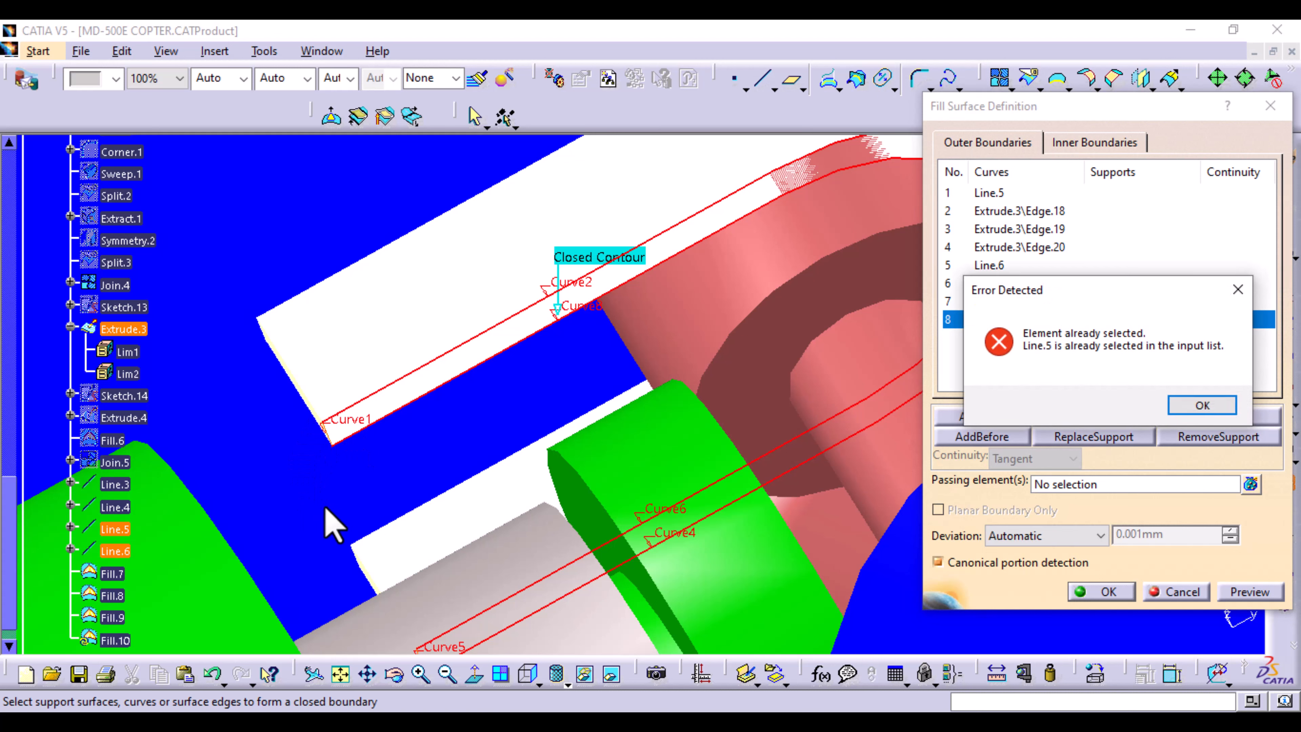
key("Return")
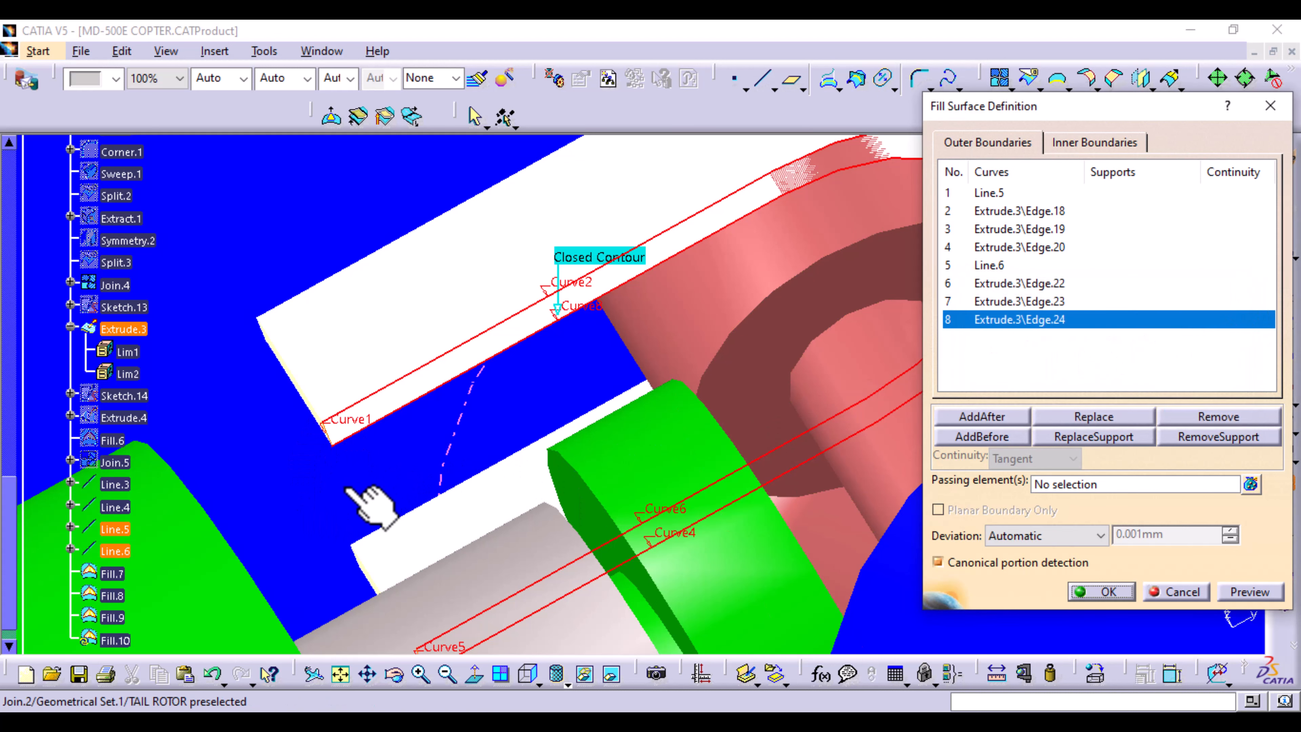
middle_click_drag(370, 505, 528, 521)
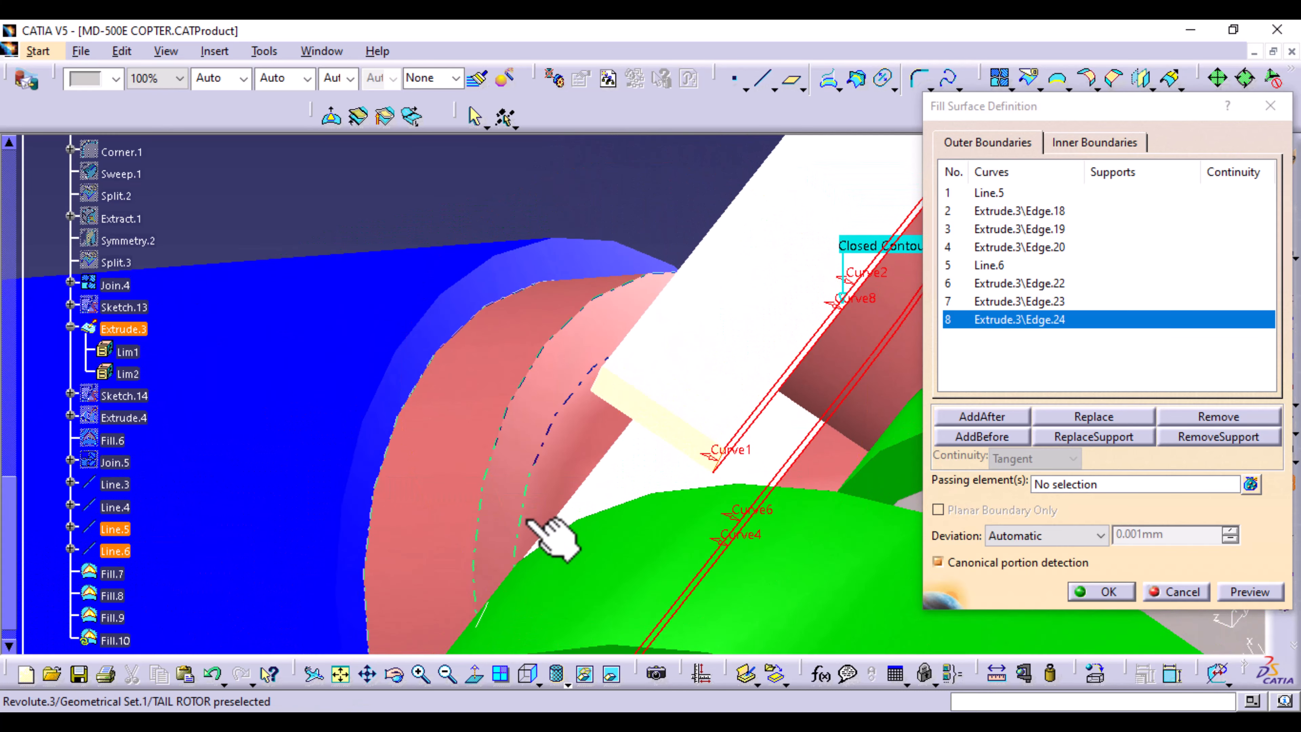
left_click(719, 458)
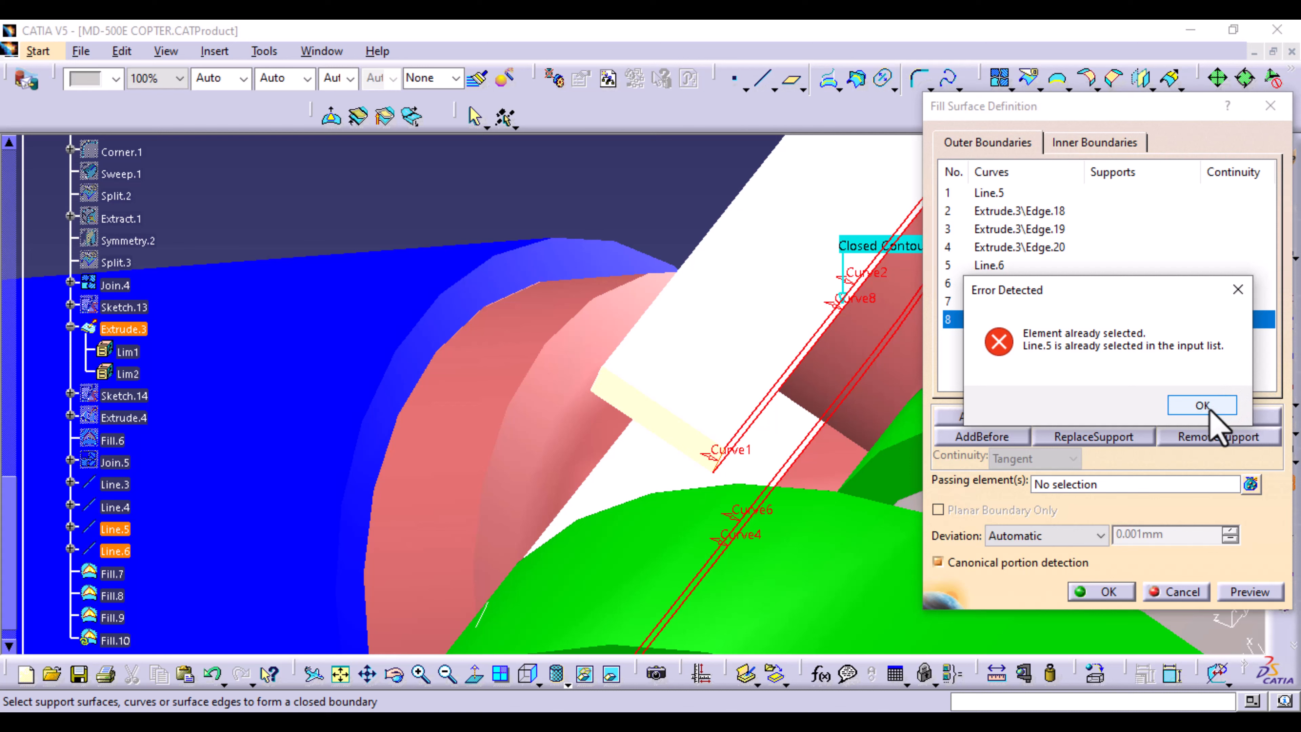
left_click(1202, 406)
middle_click_drag(784, 493, 454, 333)
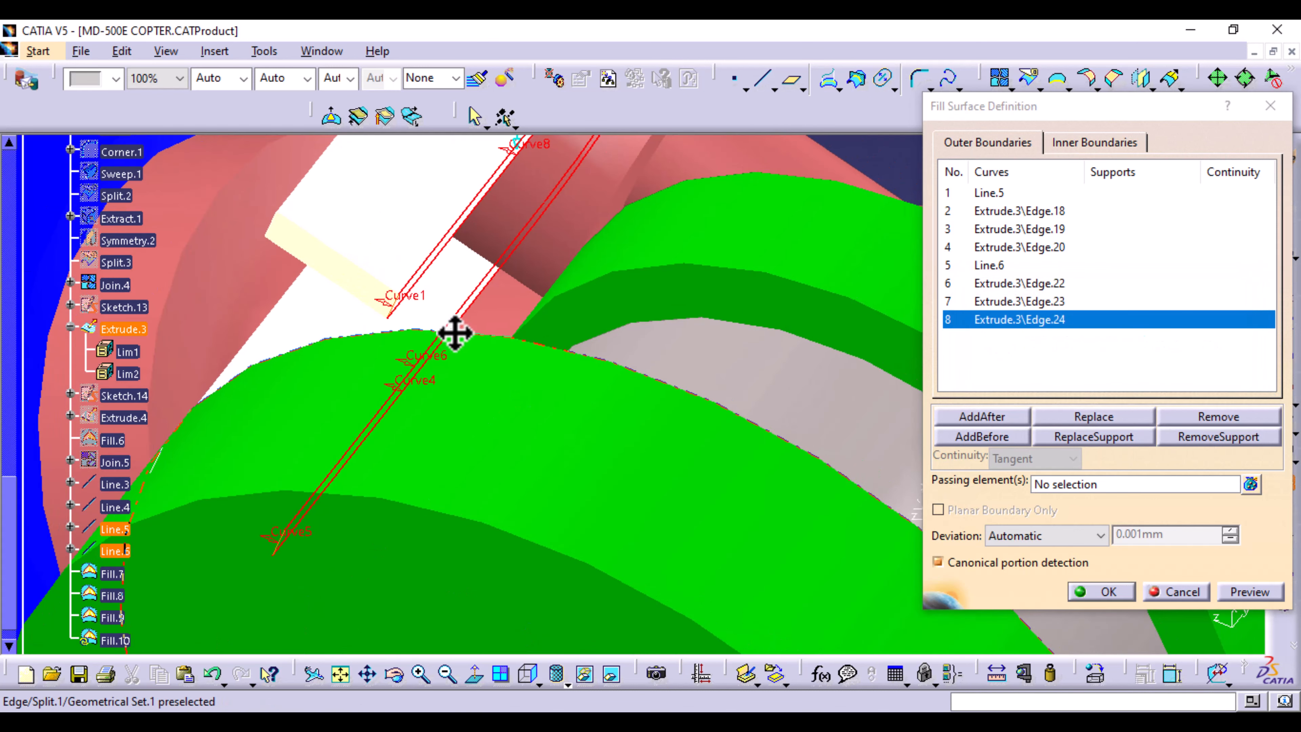
left_click(1242, 594)
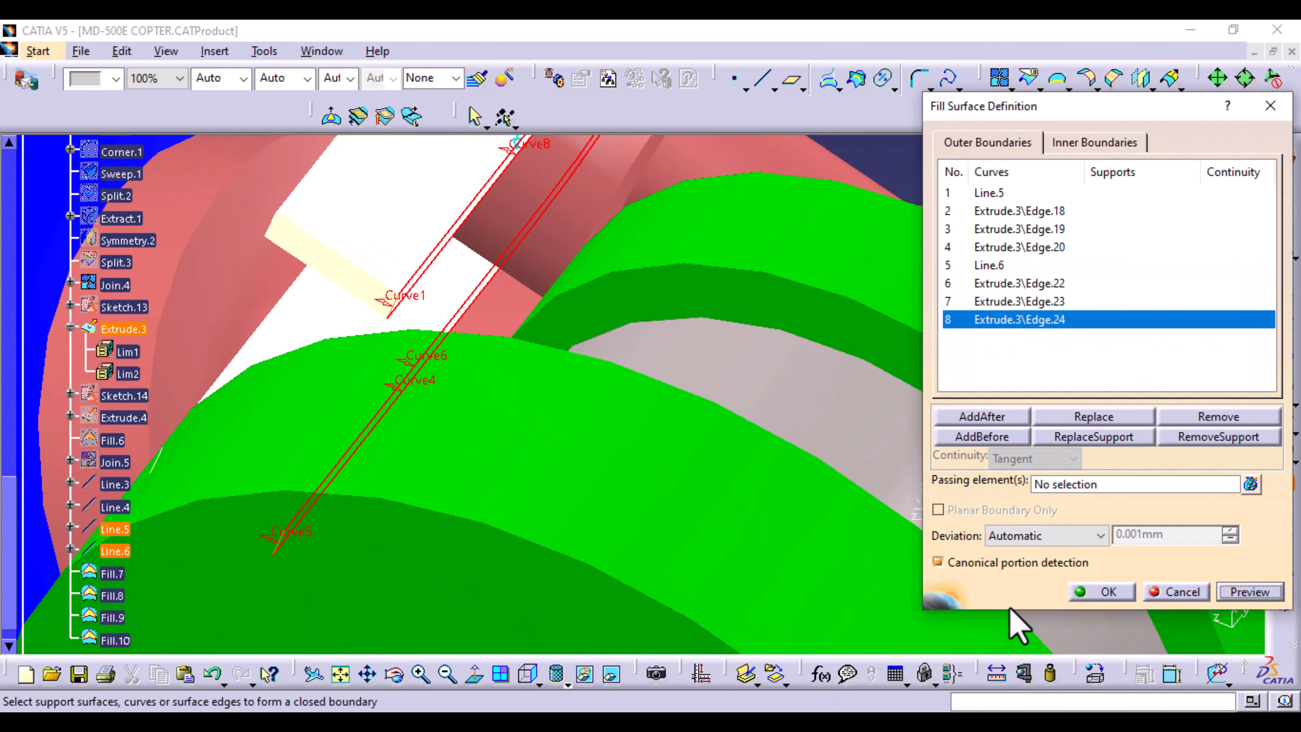
left_click(1119, 595)
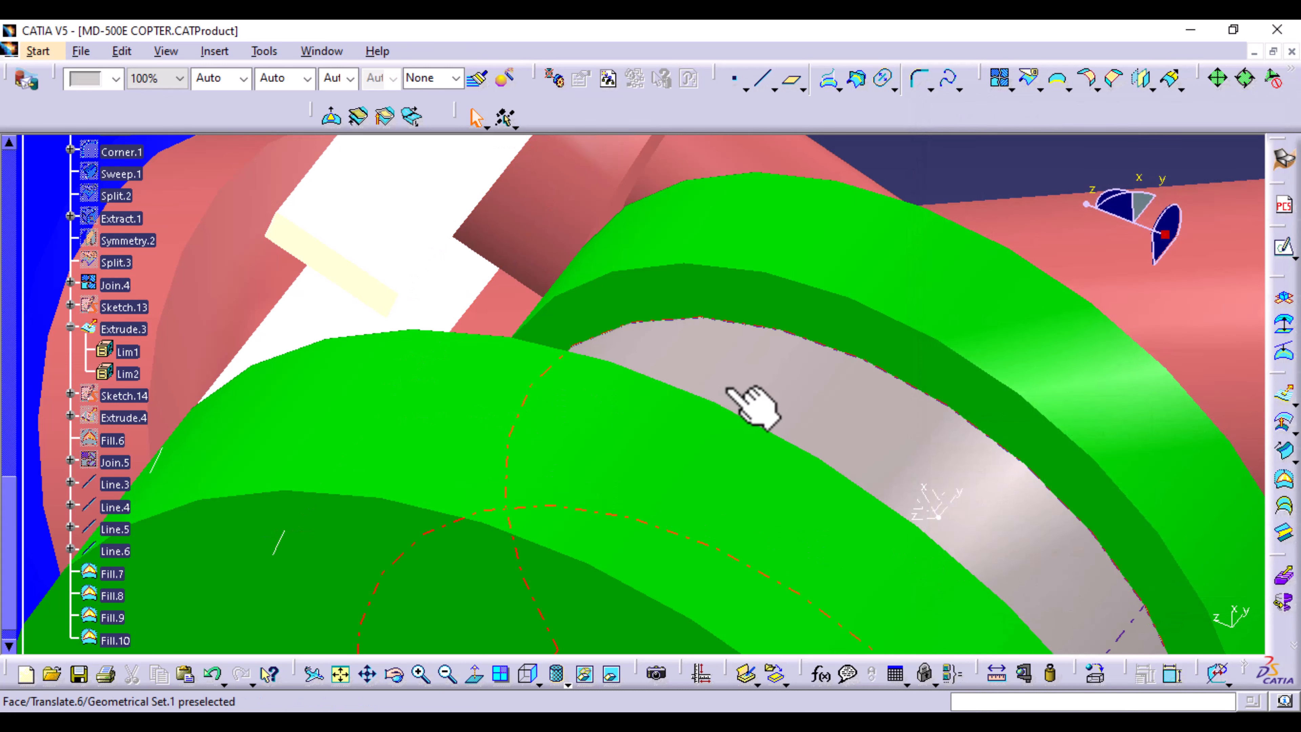
- Join Extrude.3 with Fill.7, Fill.8, Fill.9 and Fill.10 into one surface, keeping the 0.001 mm merging distance
middle_click_drag(749, 401, 765, 537, "ctrl")
scroll(174, 598, "down", 1)
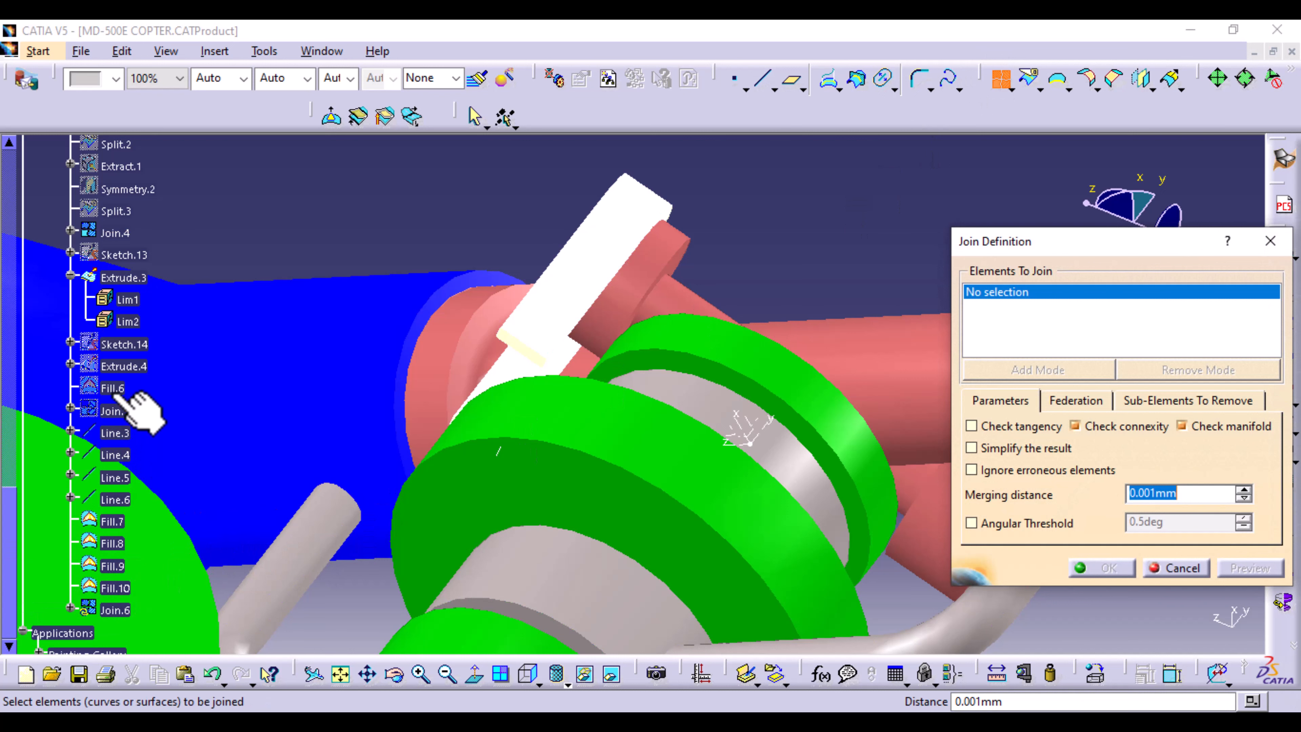
left_click(127, 278)
left_click(113, 521)
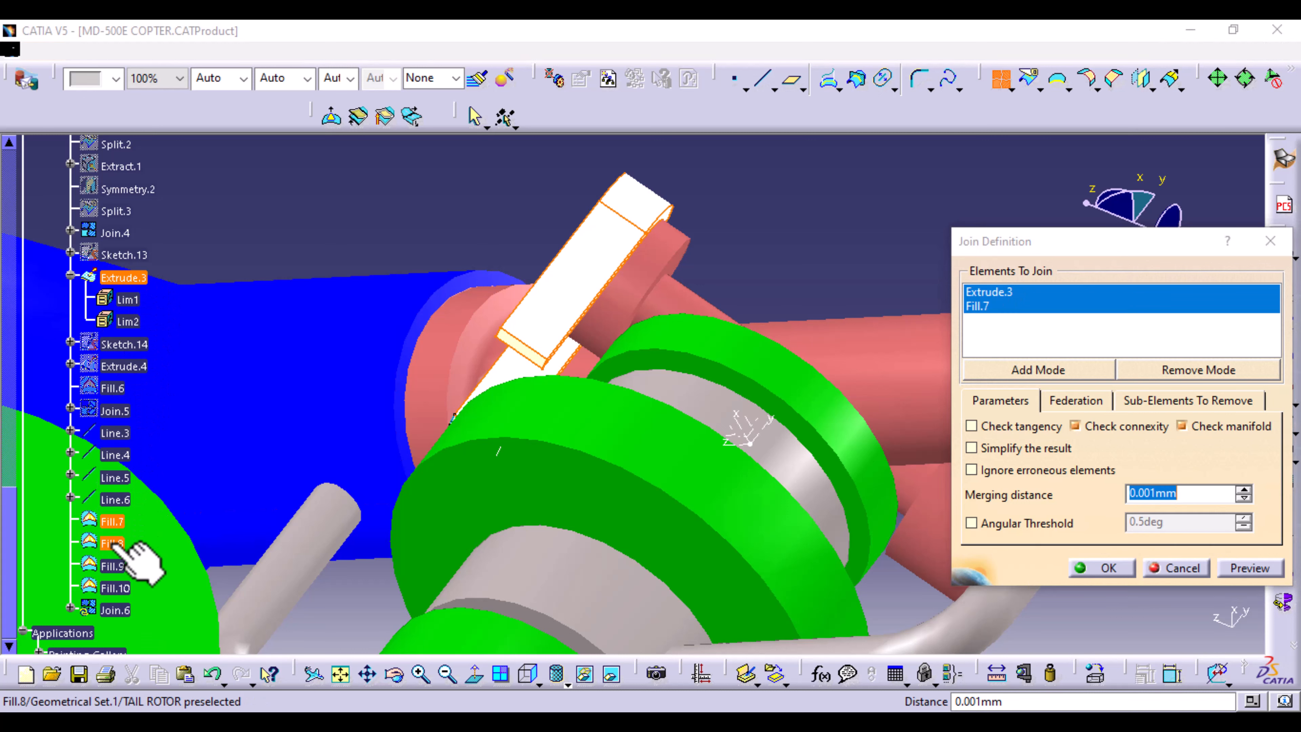
left_click(112, 543)
left_click(112, 566)
left_click(114, 588)
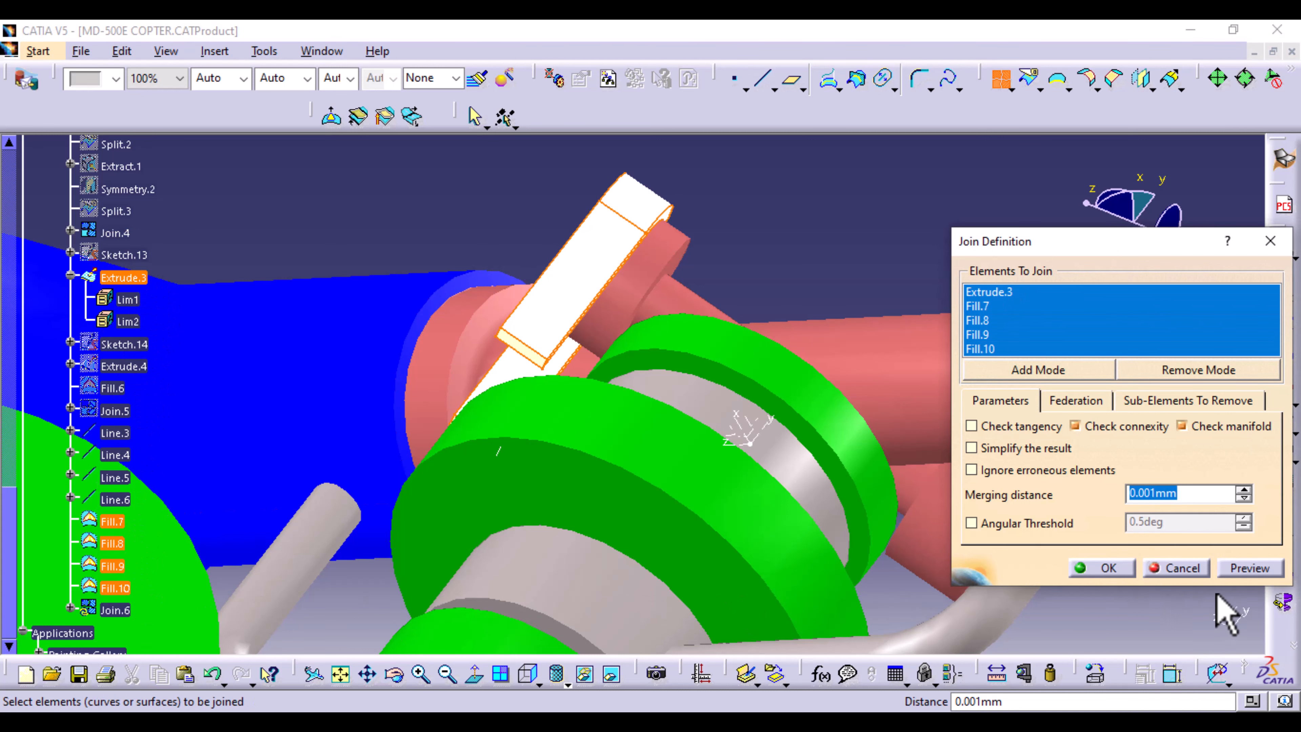
left_click(1242, 568)
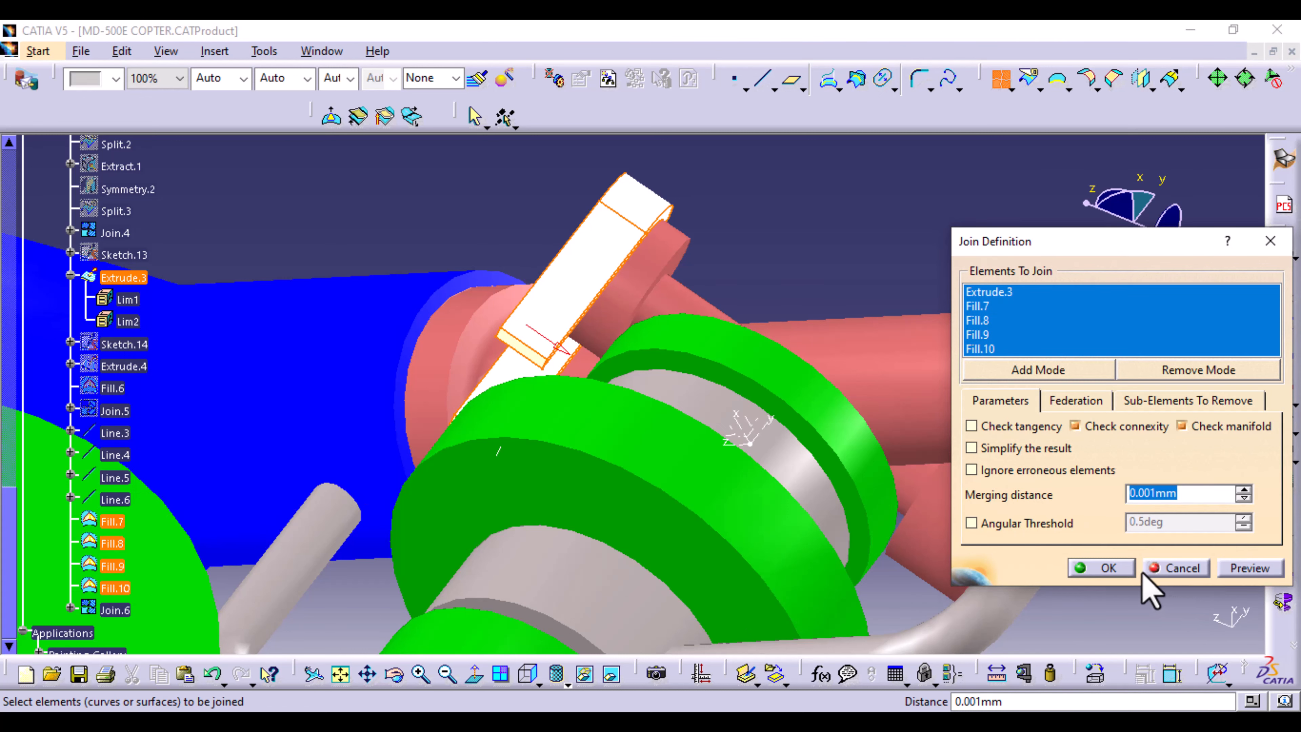
left_click(1107, 567)
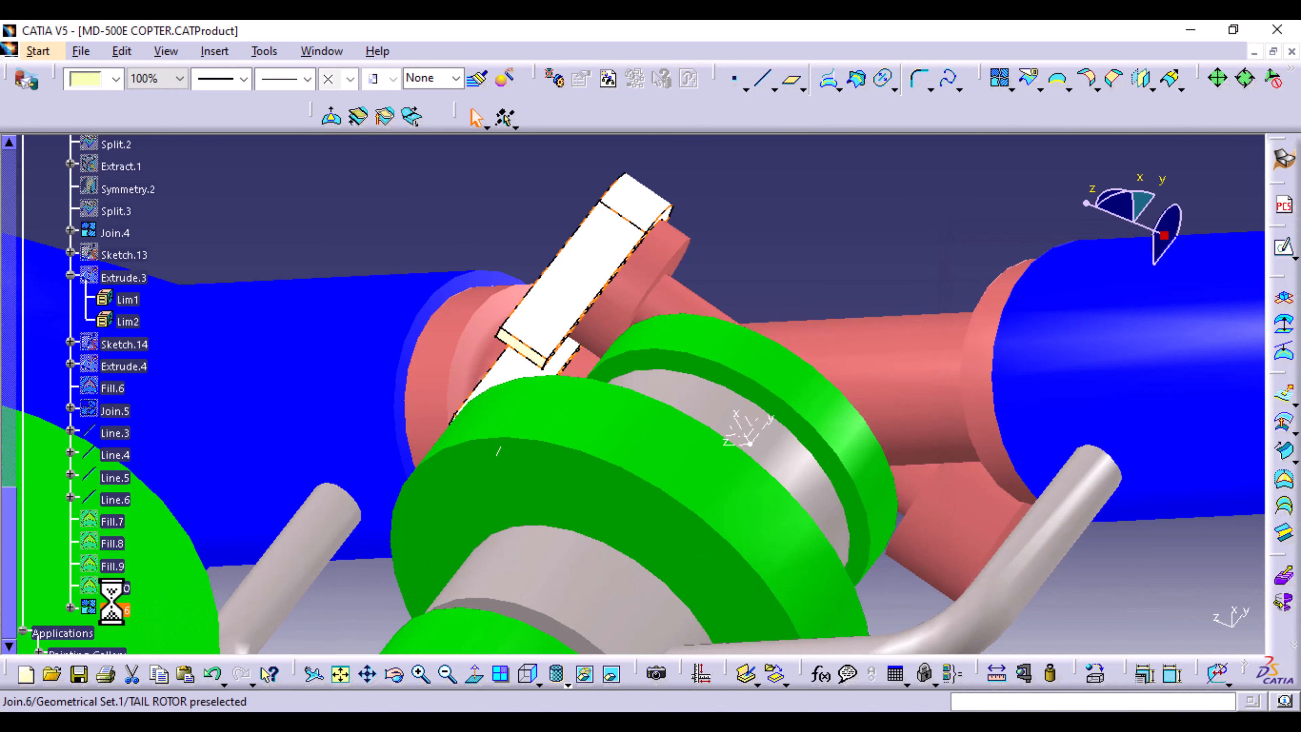
- Try light grey as the colour of the joined link surface Join.6
left_click(117, 78)
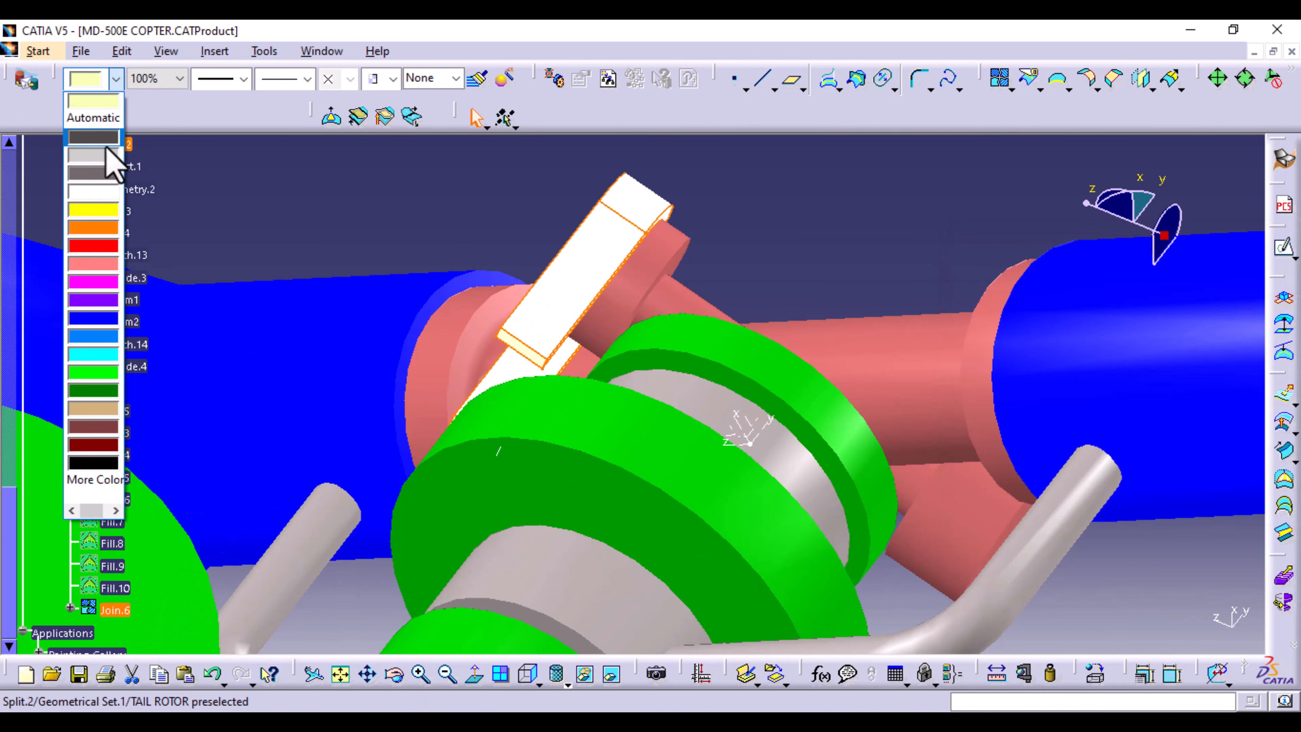
left_click(107, 156)
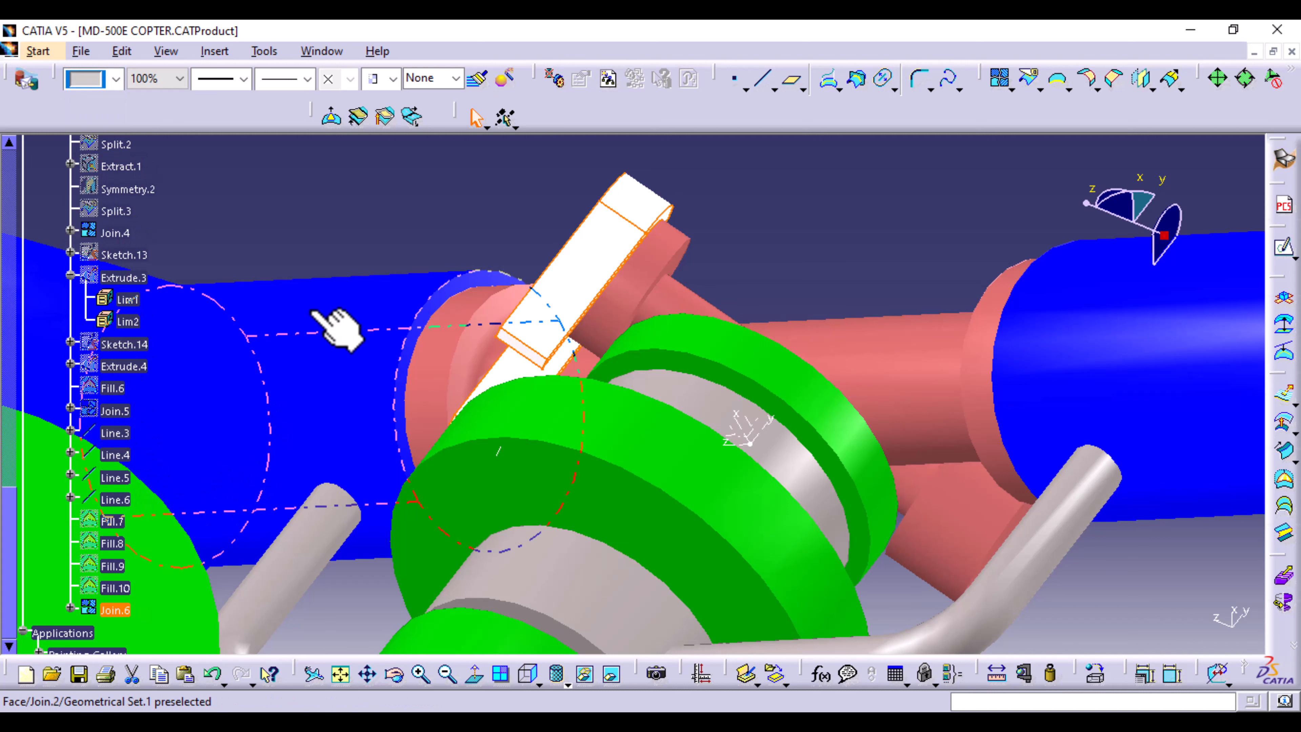
left_click(314, 256)
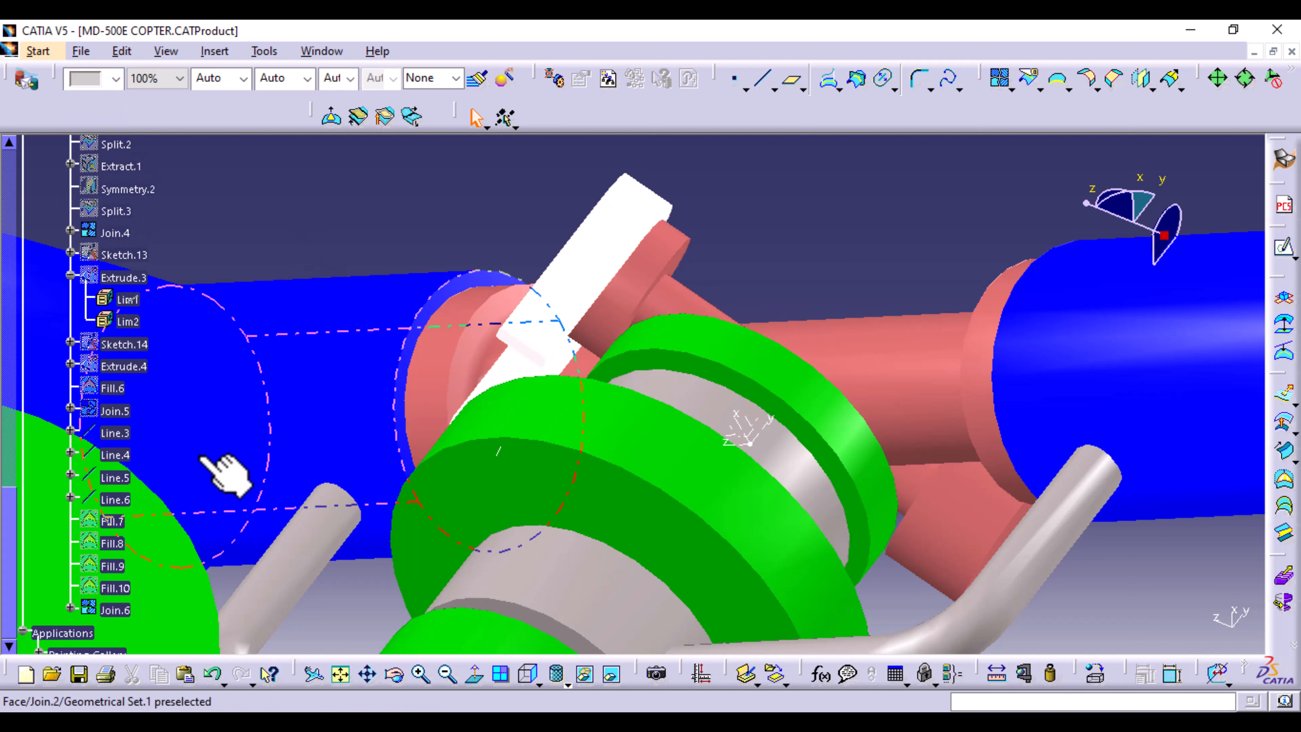
- Recolour the joined link surface Join.6 in a darker grey
left_click(118, 611)
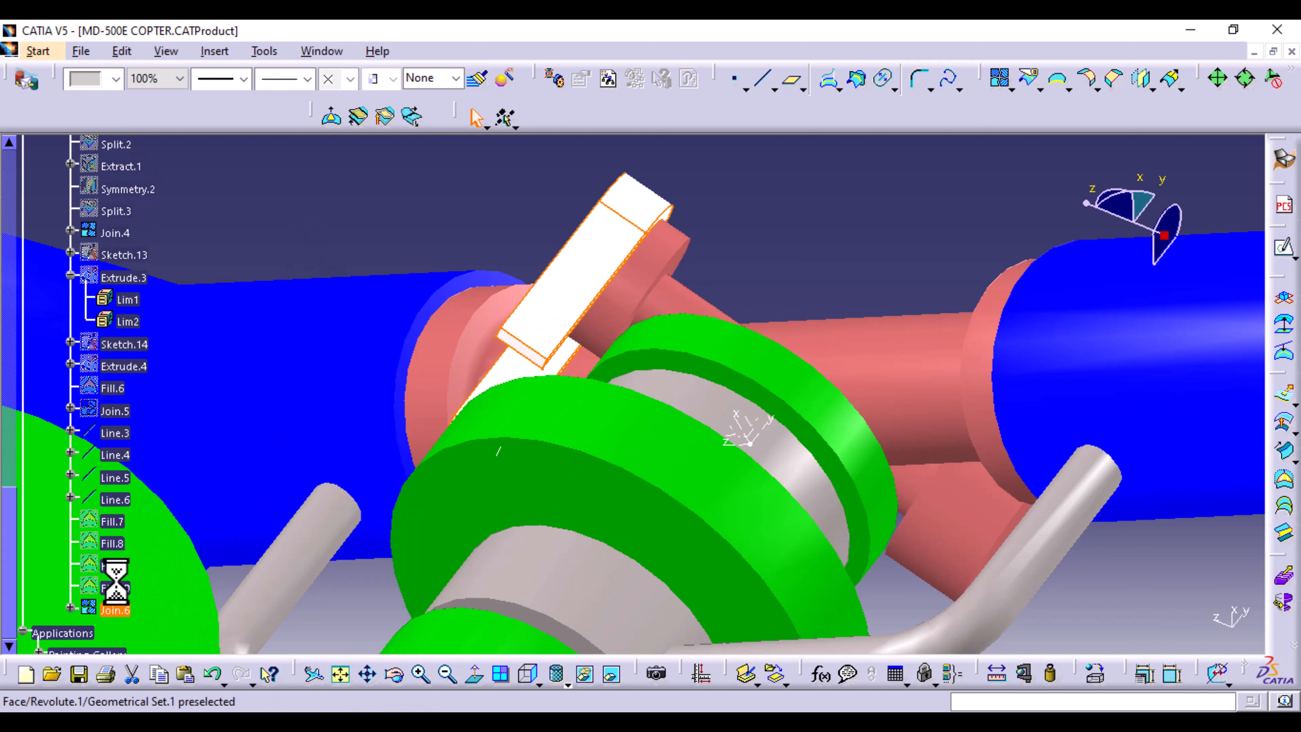
left_click(117, 79)
left_click(93, 174)
left_click(363, 200)
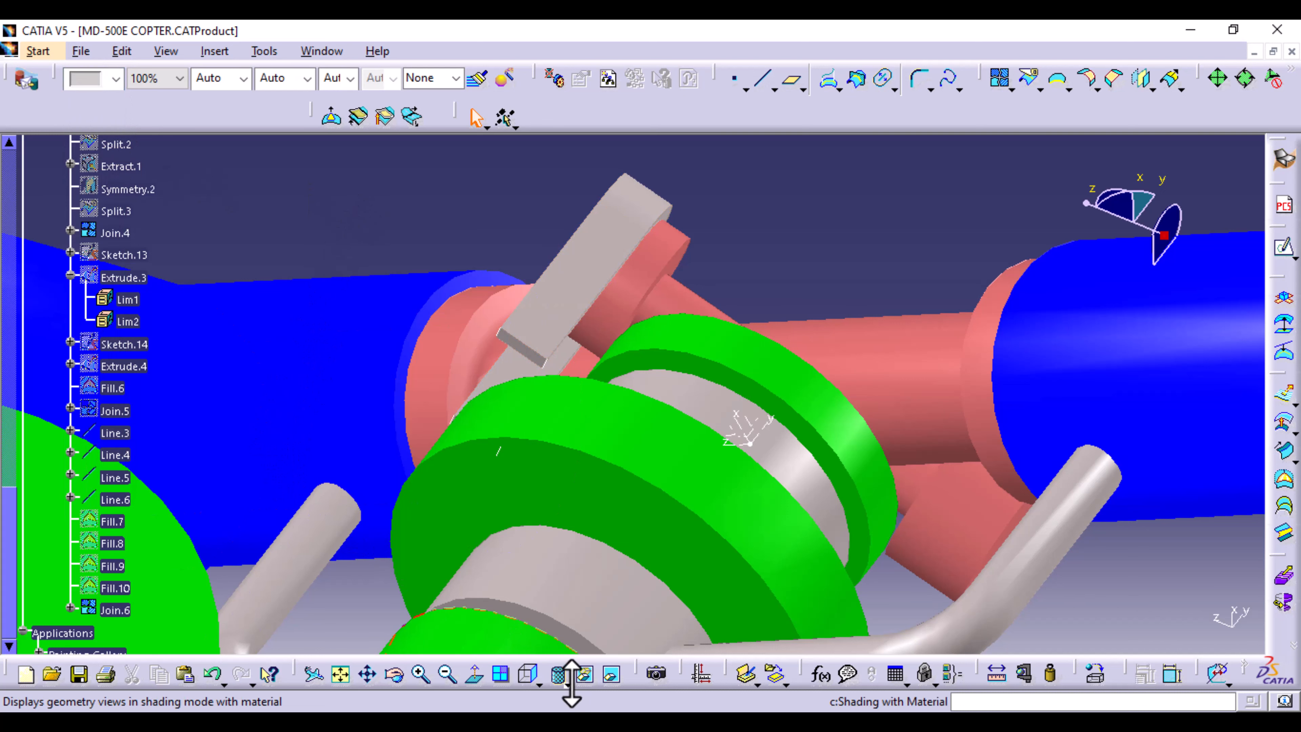
- Hide the construction lines around the link and show the Join.5 end block
left_click(588, 676)
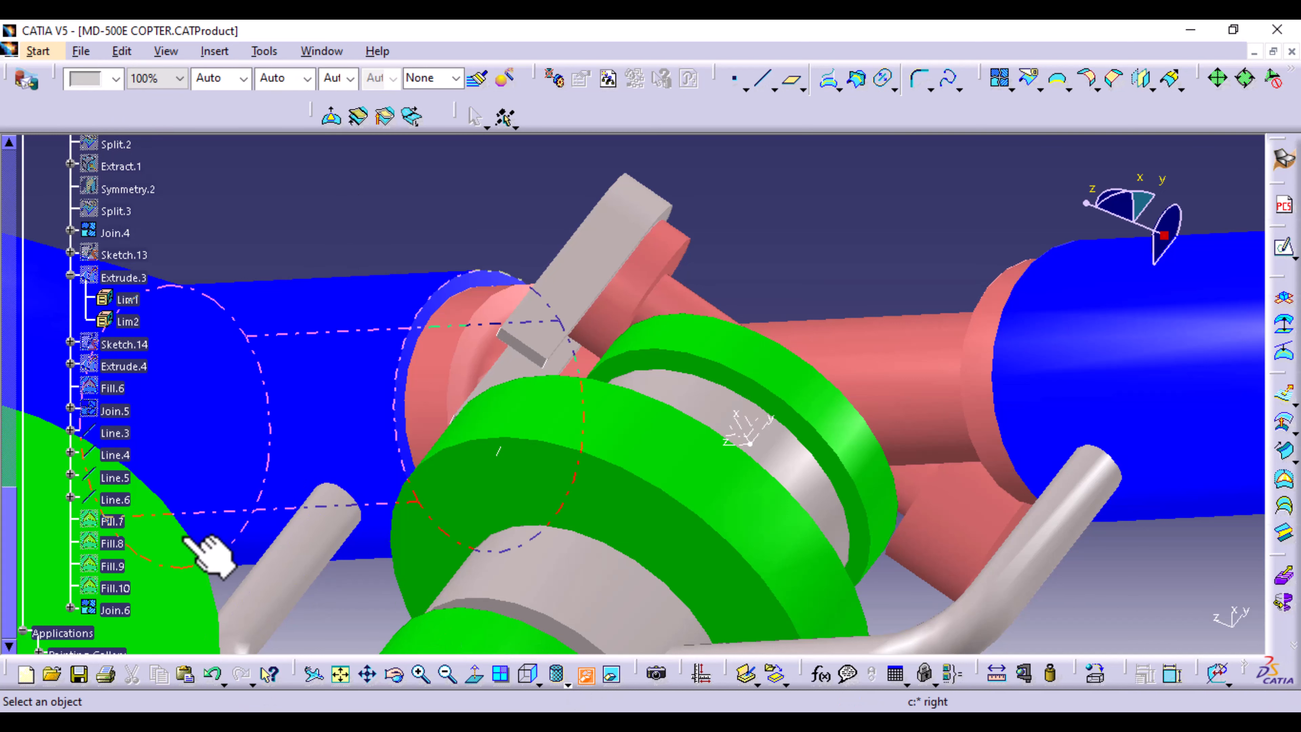
left_click(114, 481)
left_click(117, 456)
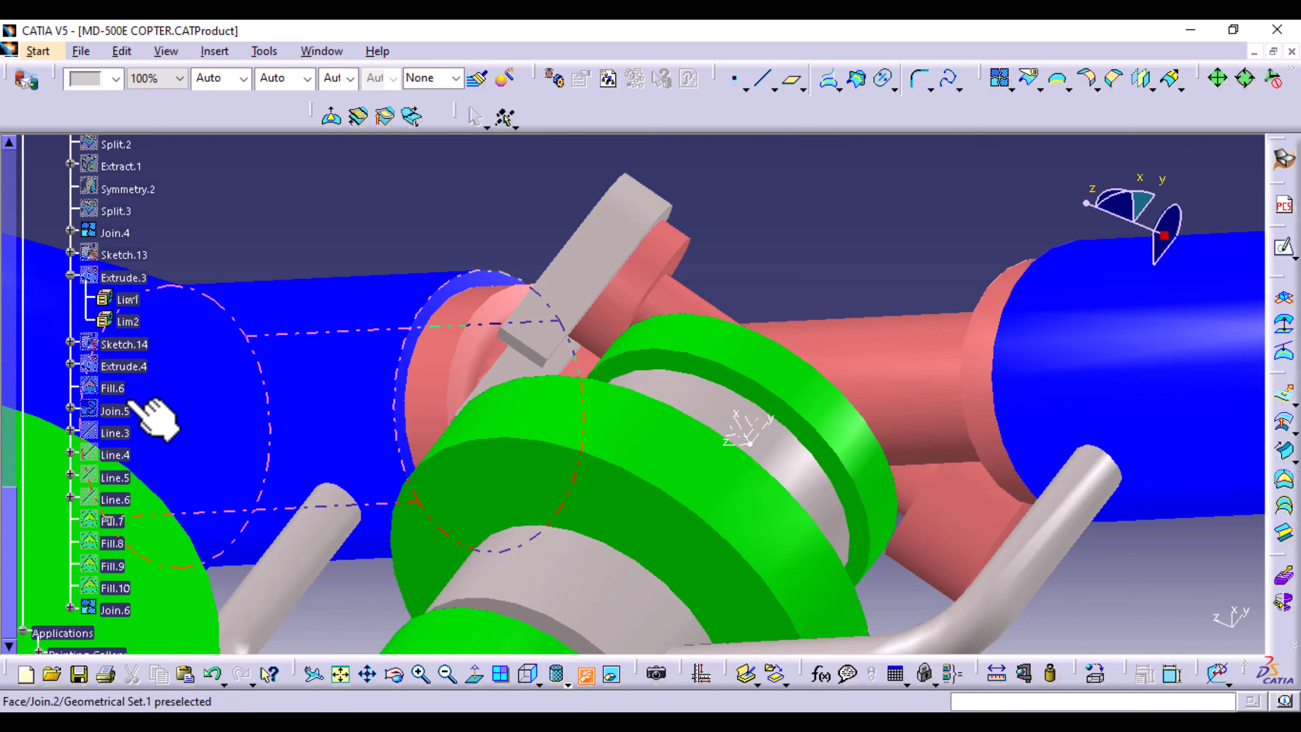
left_click(117, 411)
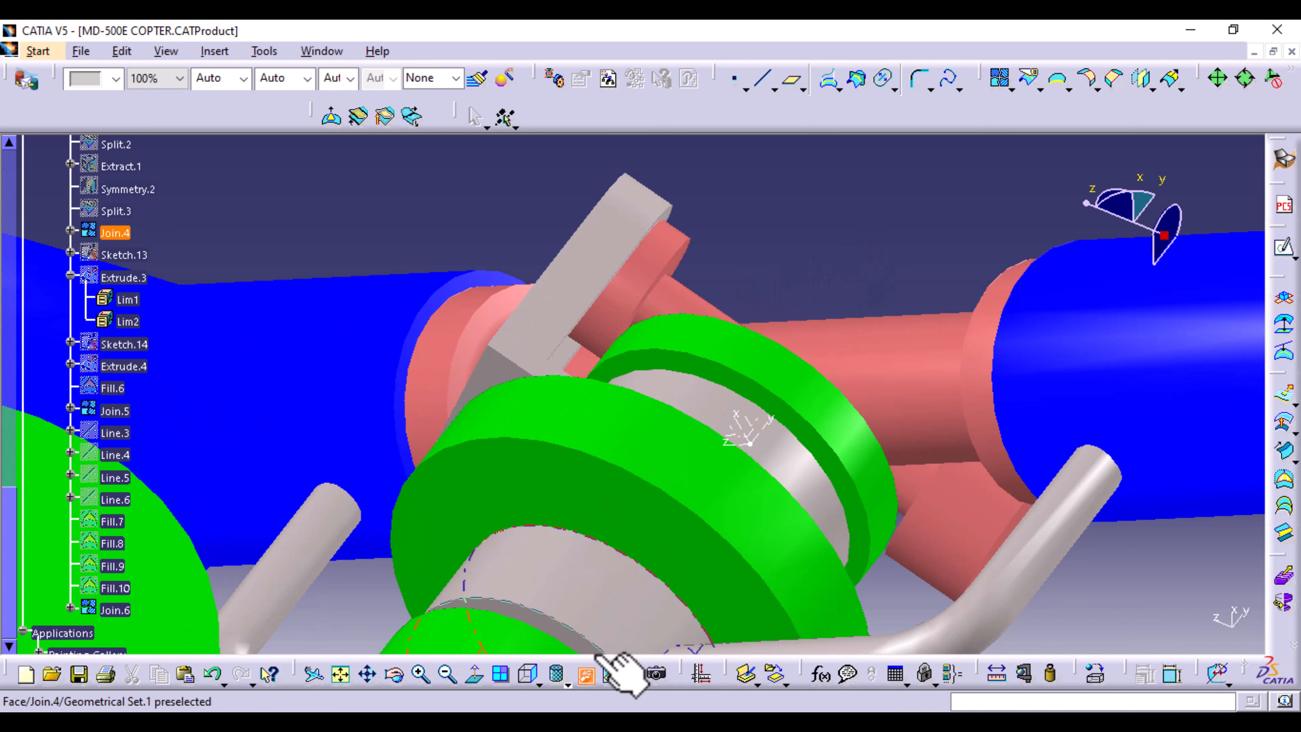
- Start a Symmetry with Join.6 and Join.5 as its elements, removing the mistakenly picked Join.5 edge
middle_click_drag(765, 287, 457, 471)
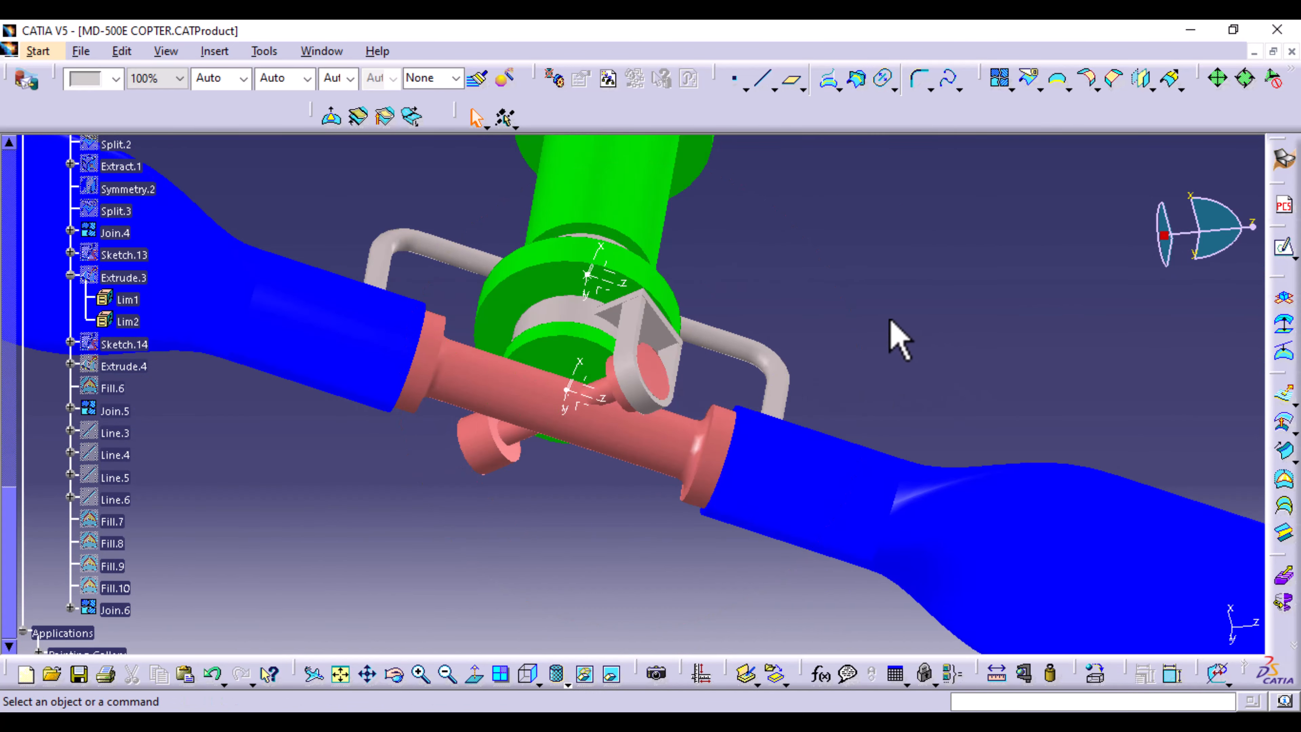
middle_click_drag(890, 322, 839, 512)
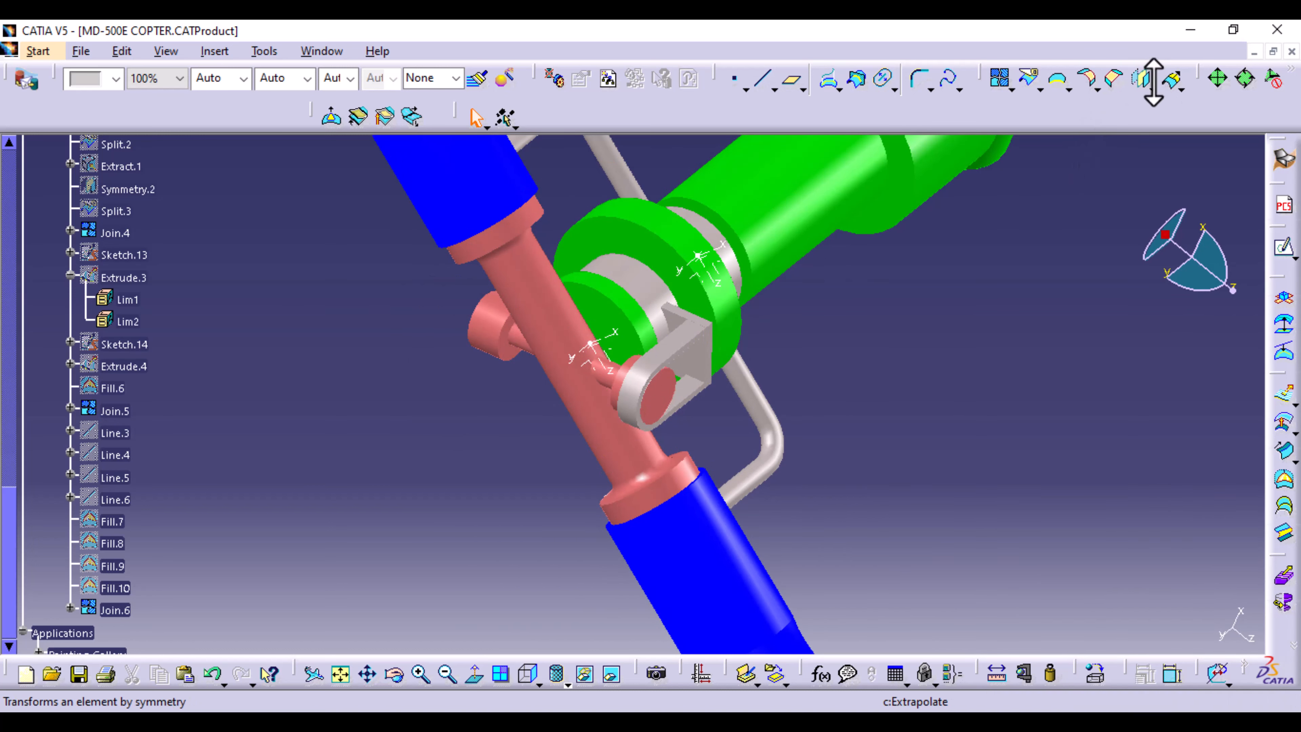
left_click(1142, 82)
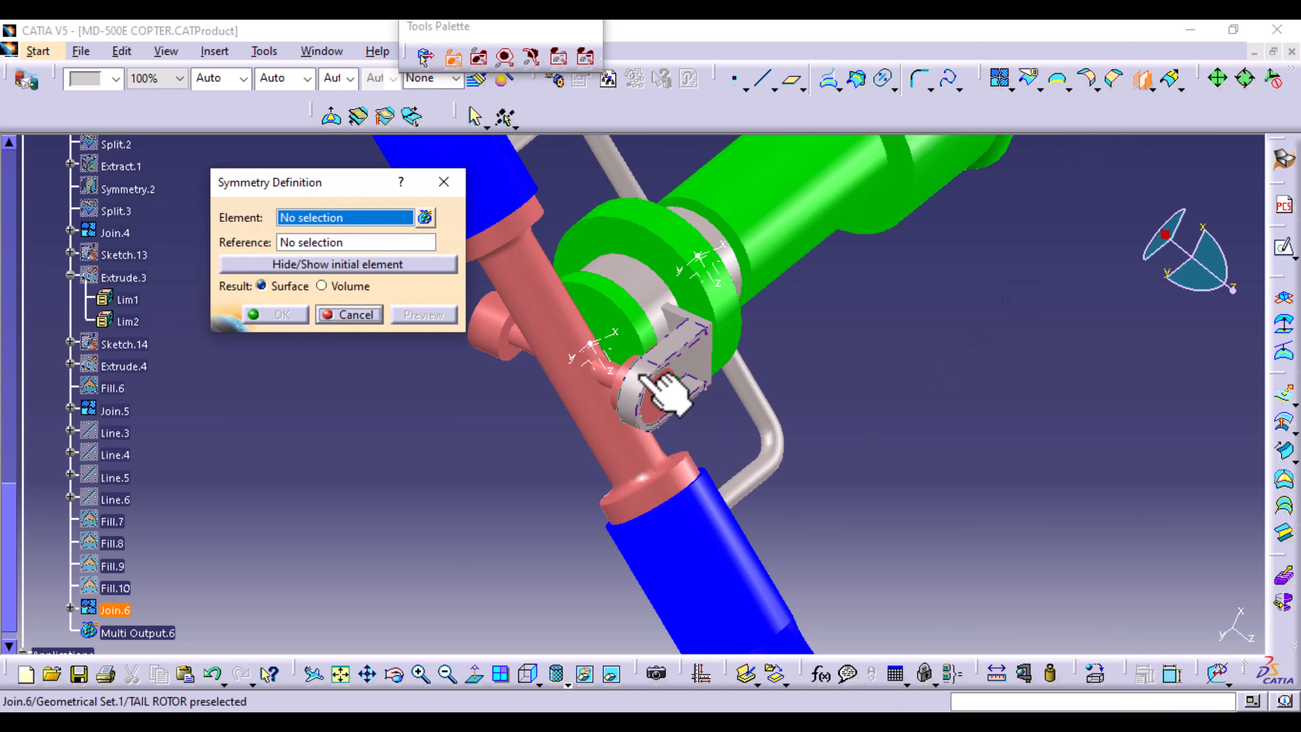
left_click(424, 217)
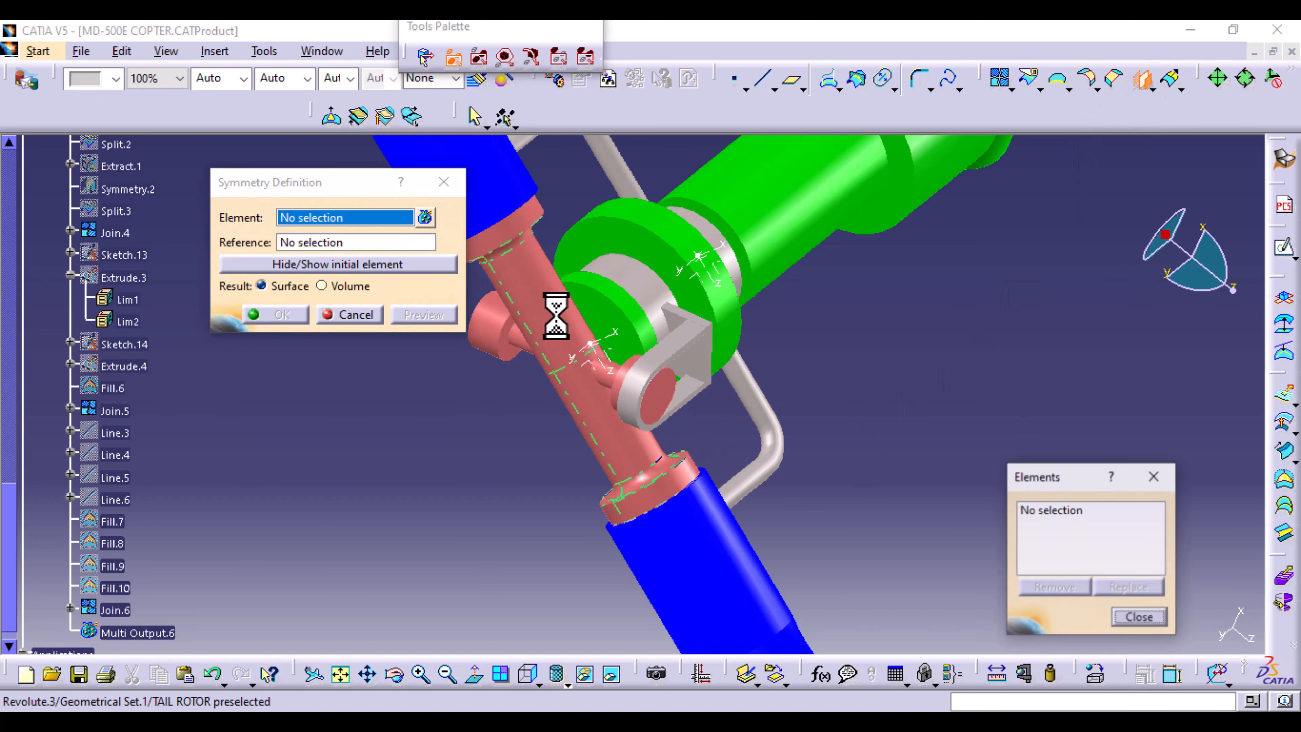
left_click(662, 359)
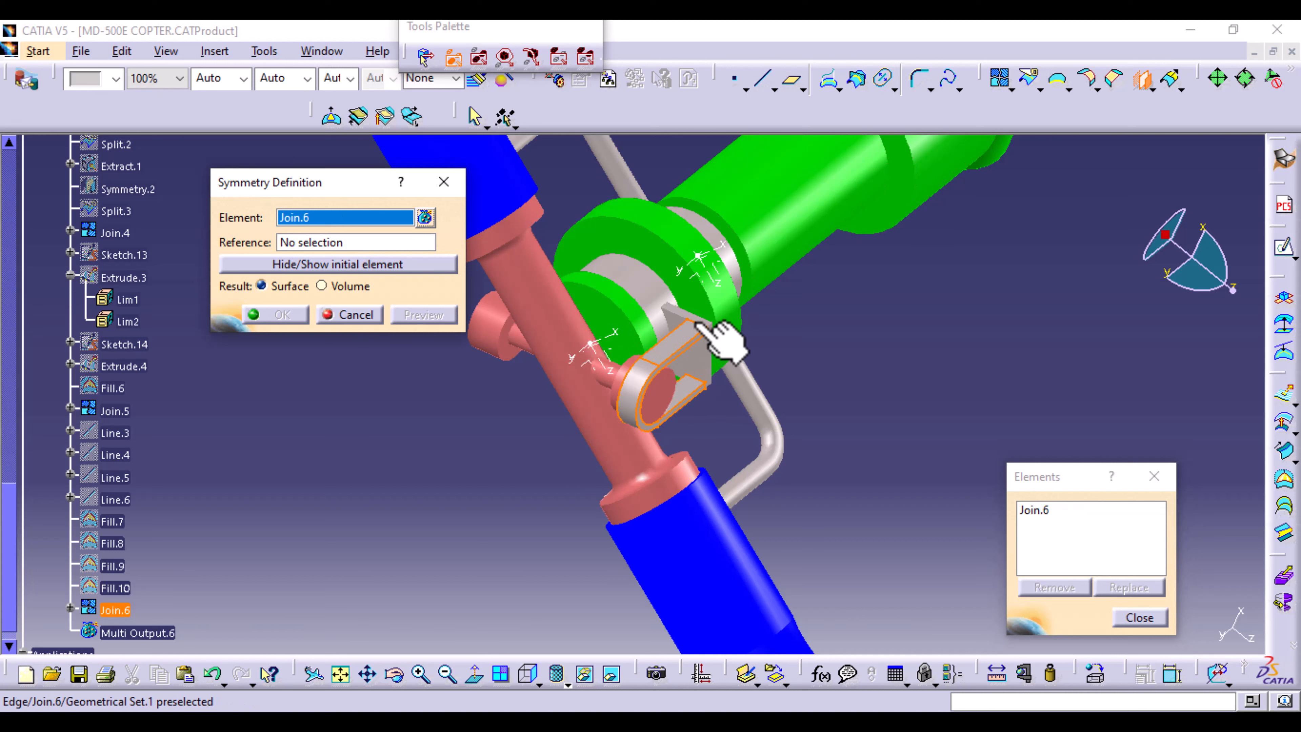
left_click(684, 312)
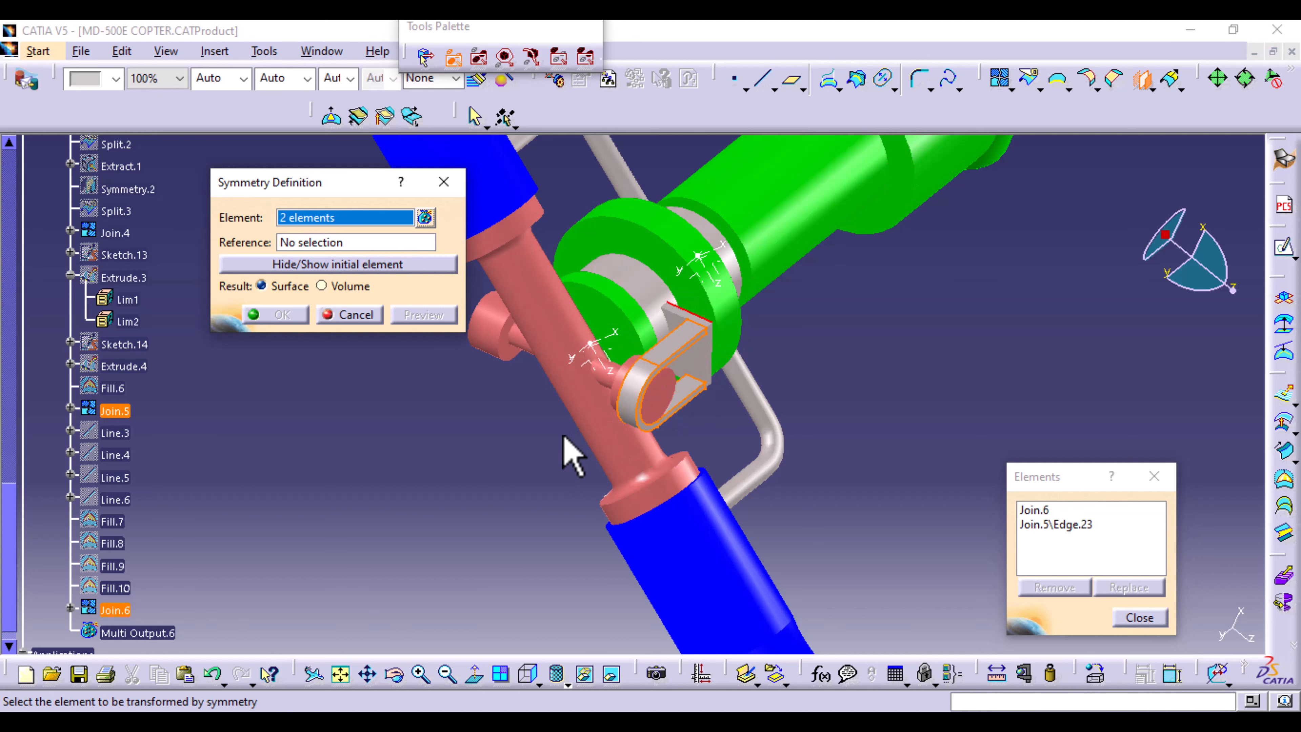
left_click(1061, 528)
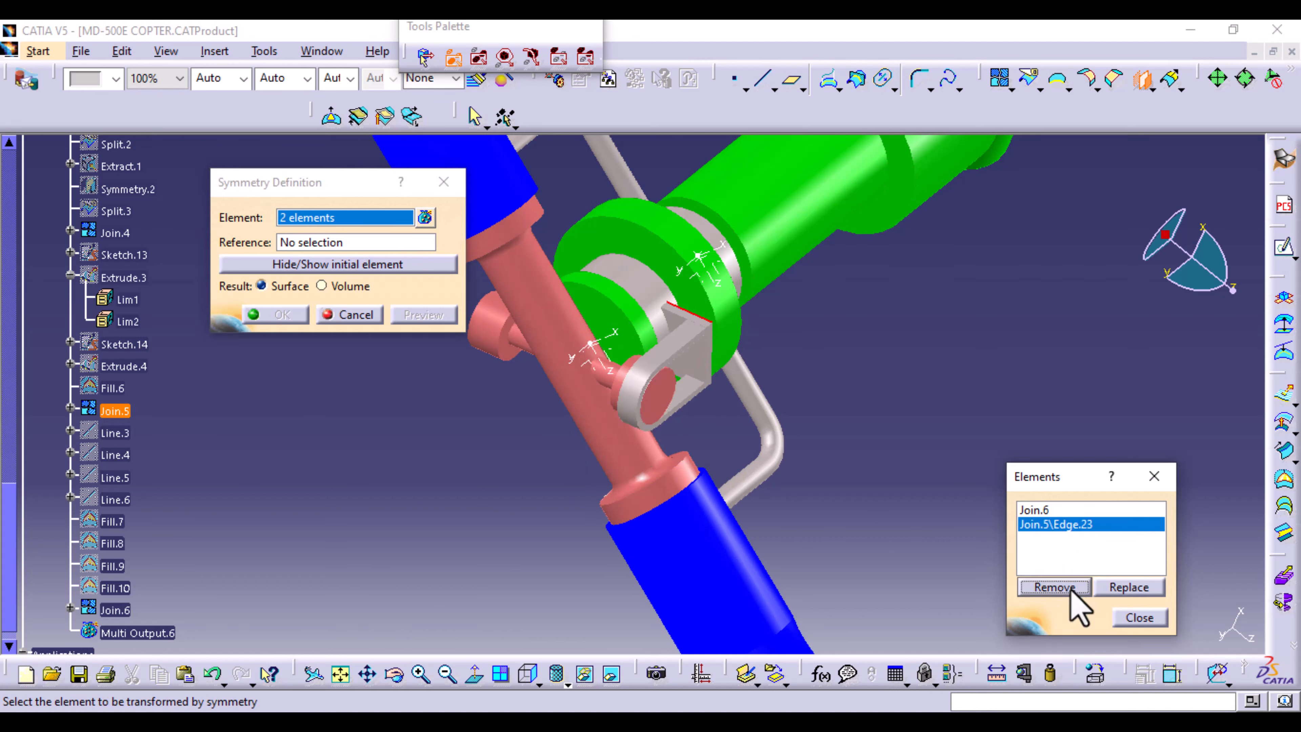
left_click(1071, 589)
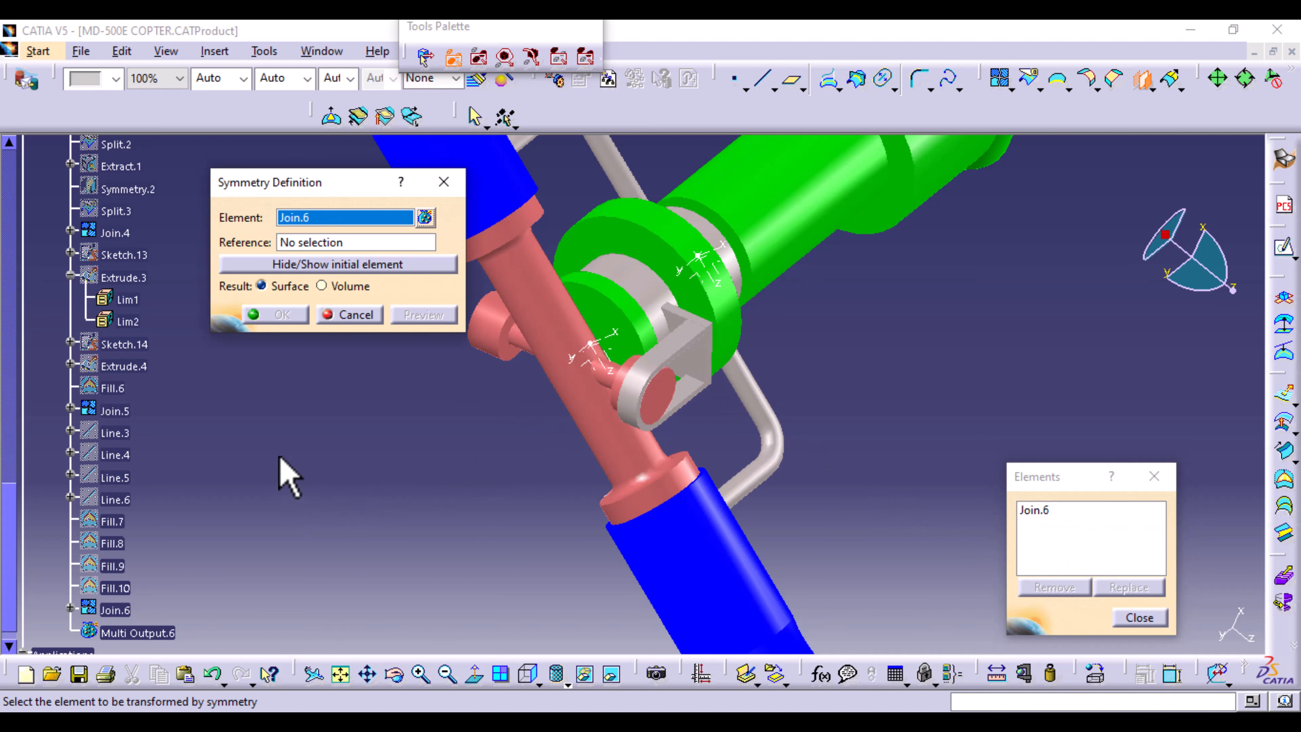
left_click(110, 410)
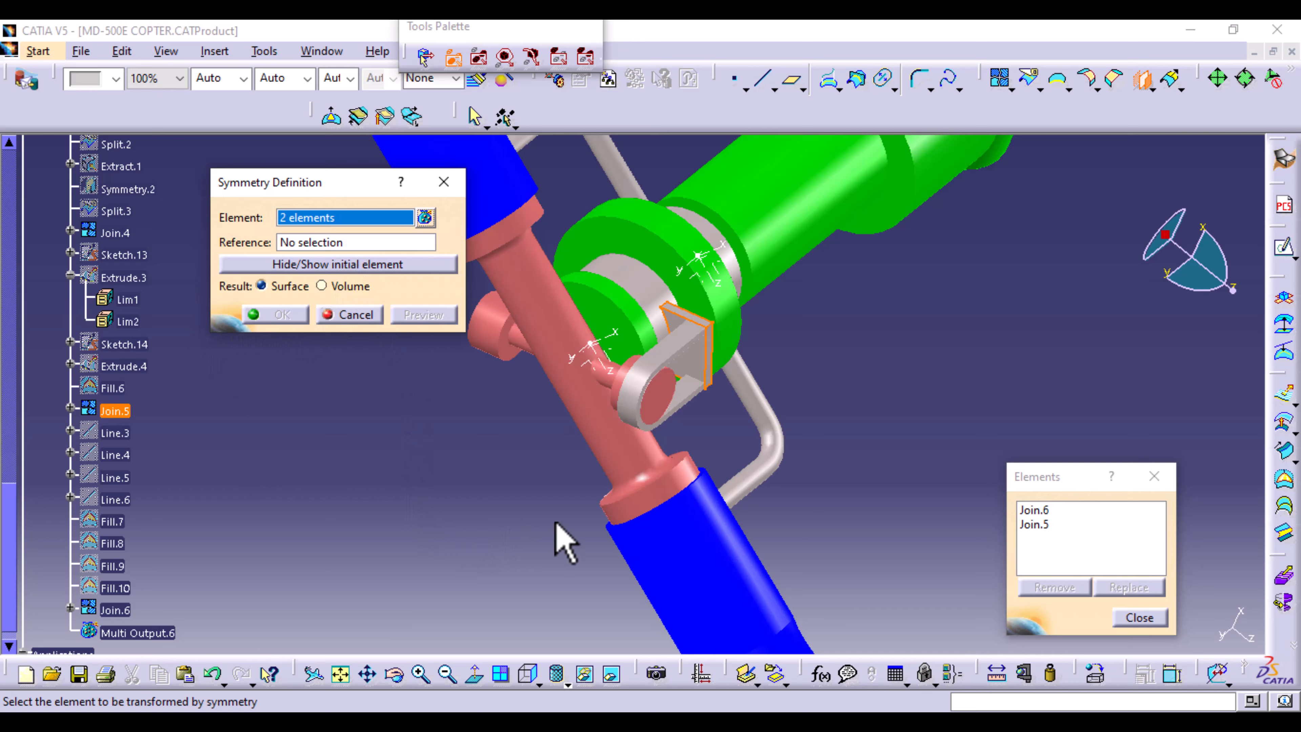
- Remove the mistakenly picked Translate.2 from the symmetry elements and finish the element selection
middle_click_drag(654, 517, 625, 505)
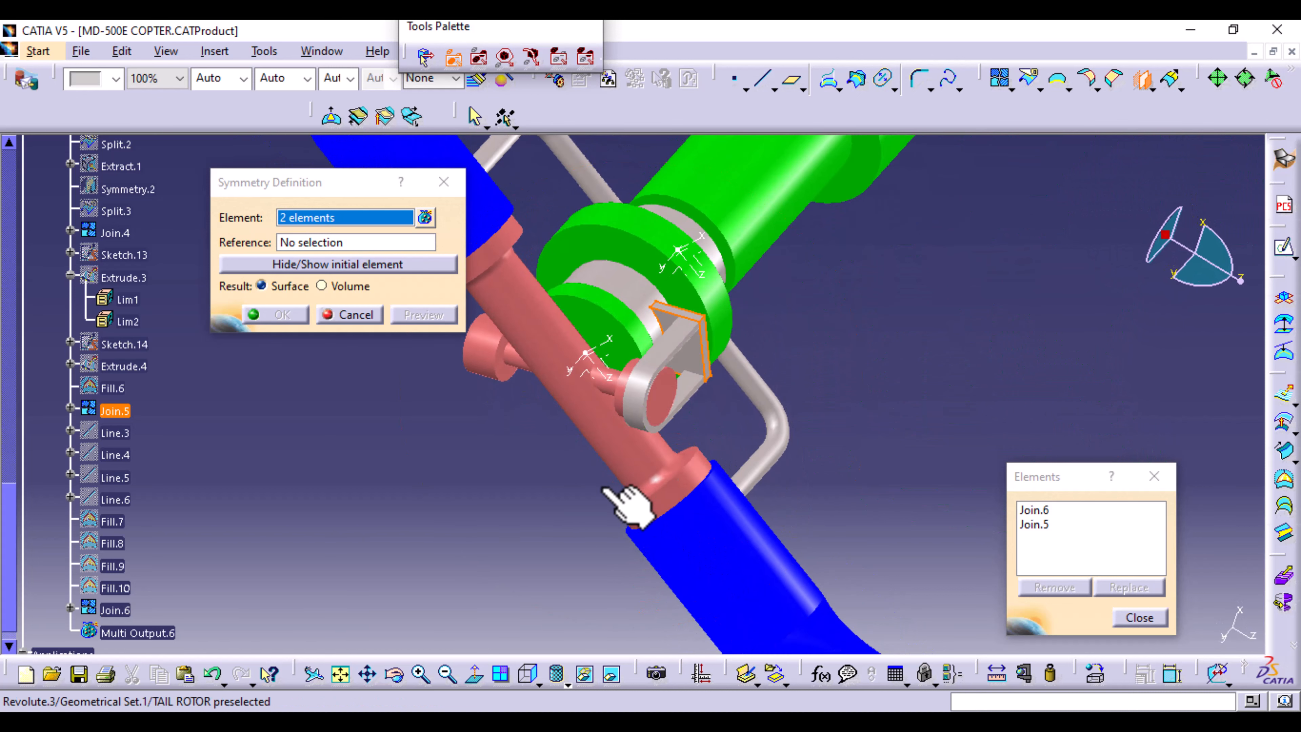
left_click(588, 380)
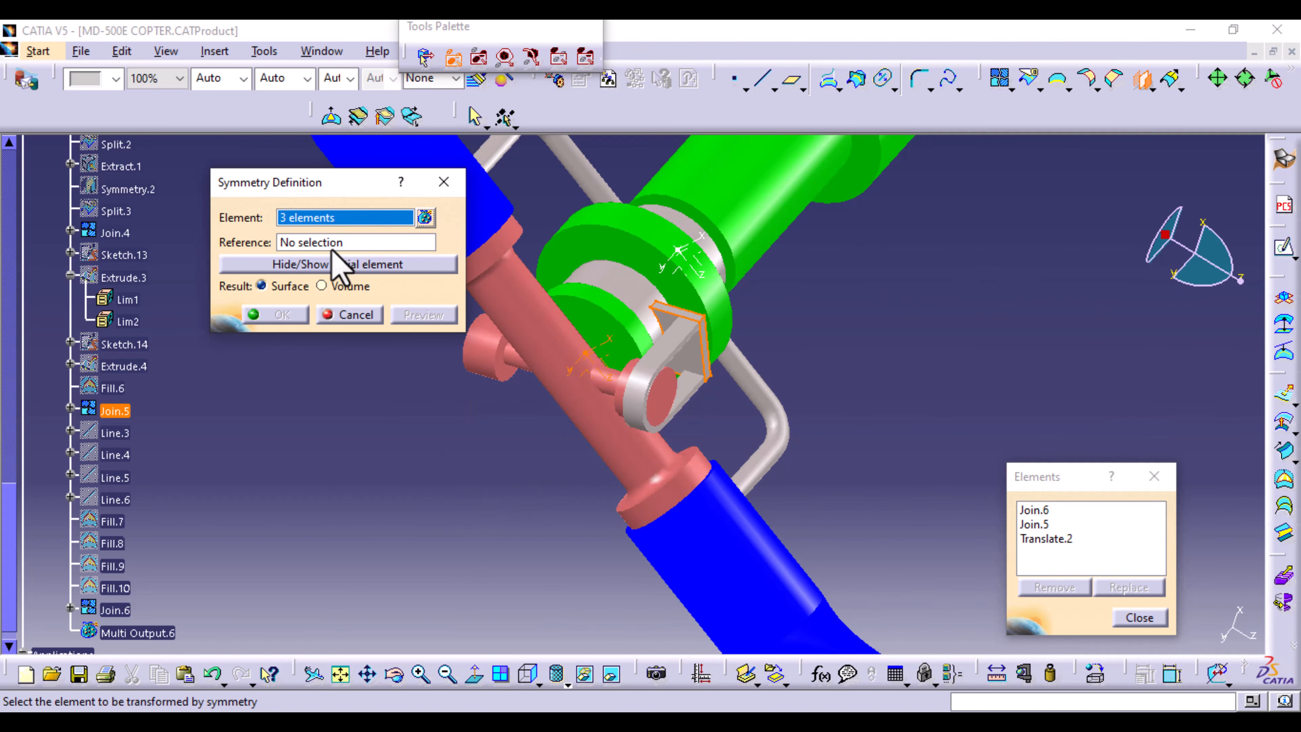
left_click(1075, 545)
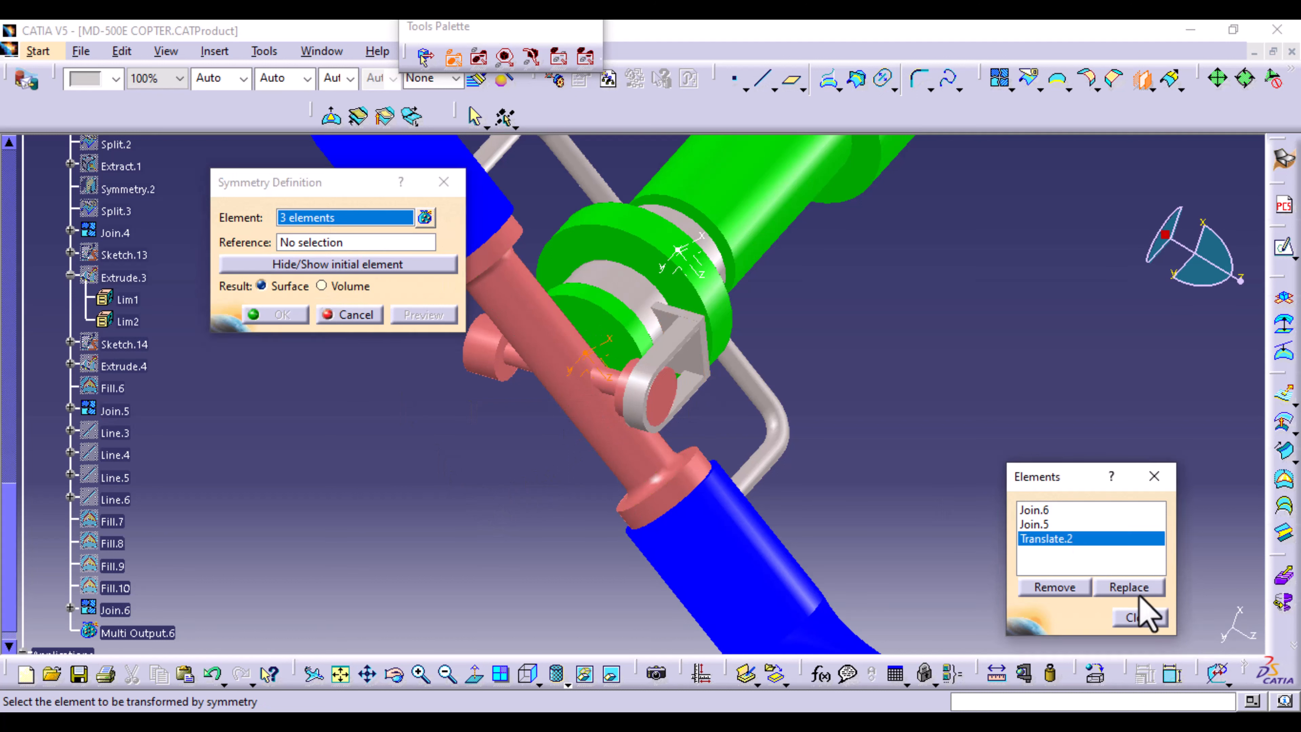
left_click(1055, 587)
left_click(1138, 617)
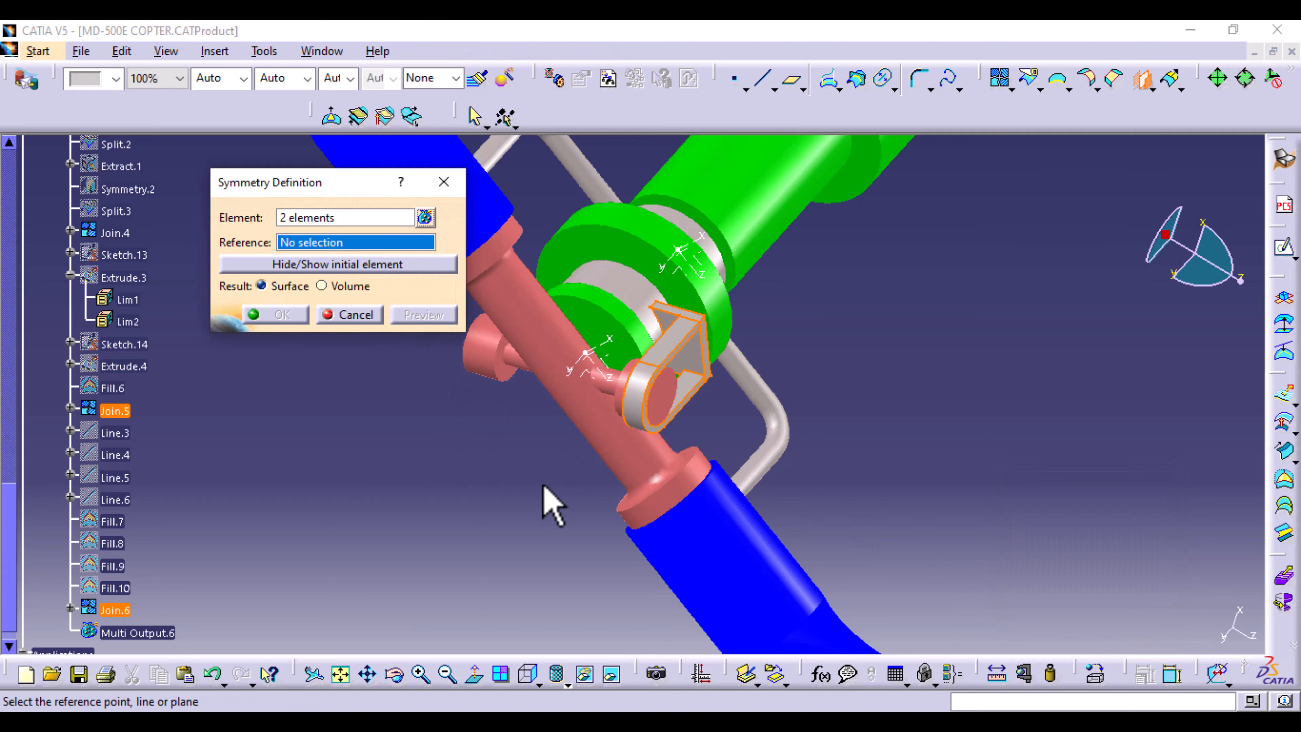
- Set Face.14 of the Translate.2 axis system as the symmetry reference after trying its Face.13
middle_click_drag(544, 486, 516, 326)
left_click(602, 367)
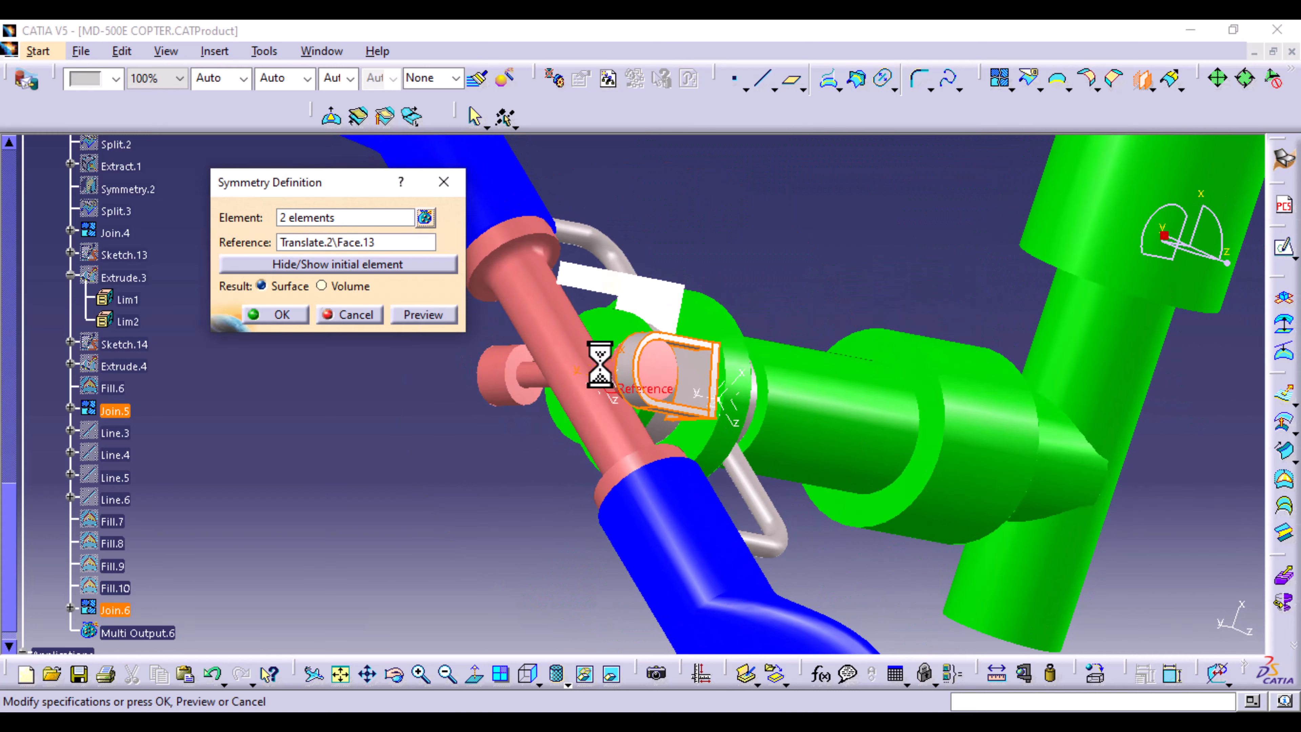
left_click(342, 242)
left_click(599, 388)
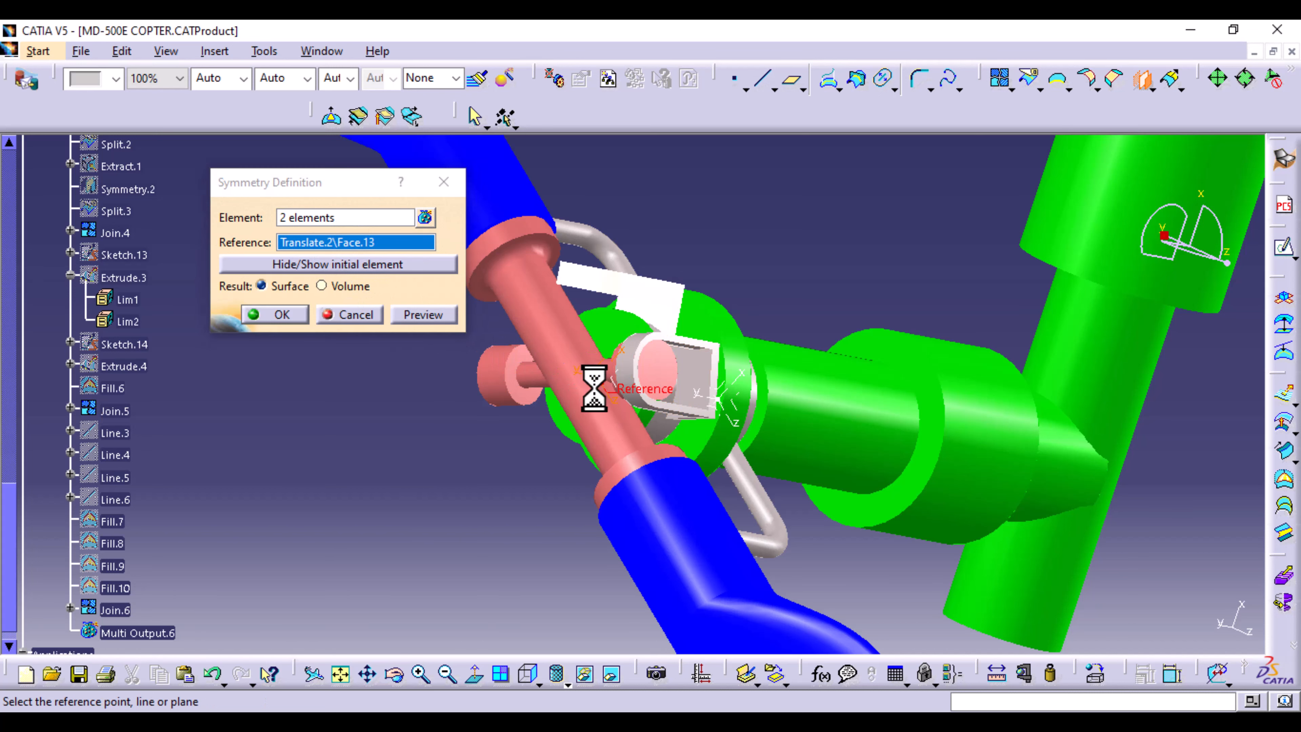
middle_click_drag(492, 431, 589, 435)
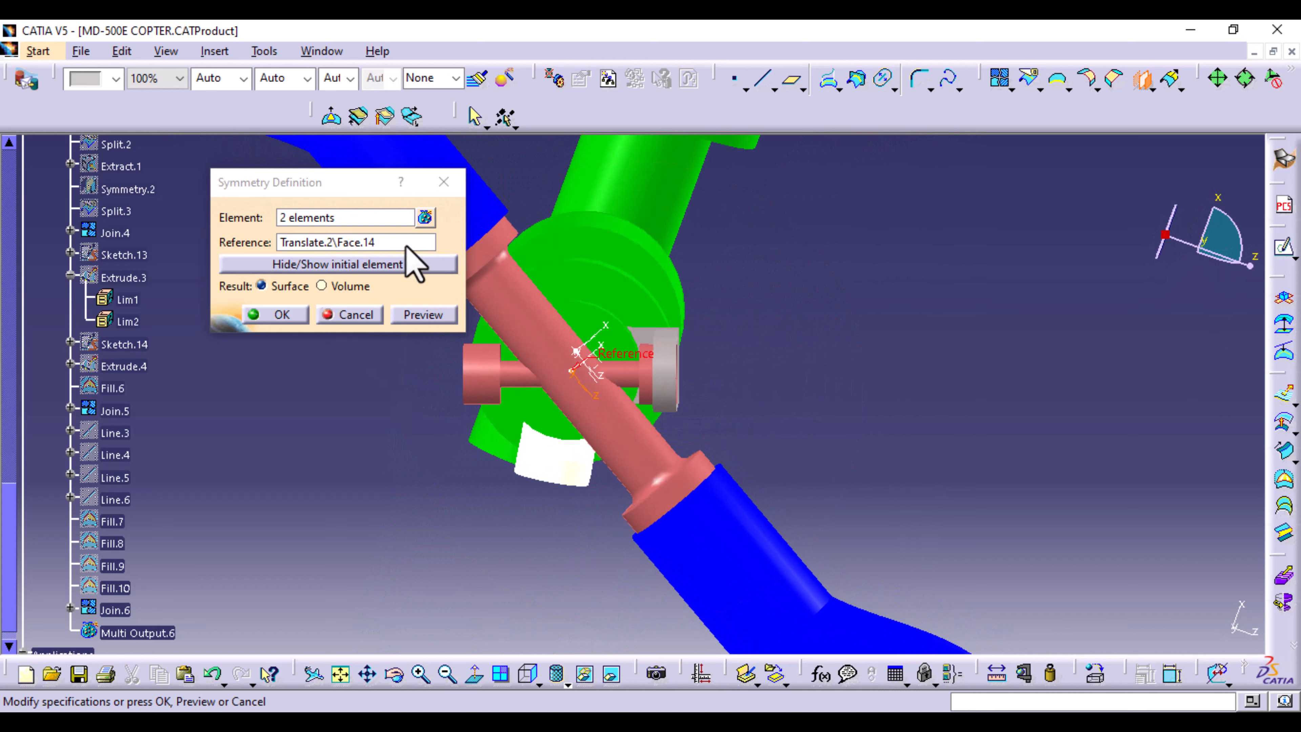
- Reactivate the symmetry's reference selection and show the hidden Rotate.2 axis system to use it as the mirror reference
left_click(387, 244)
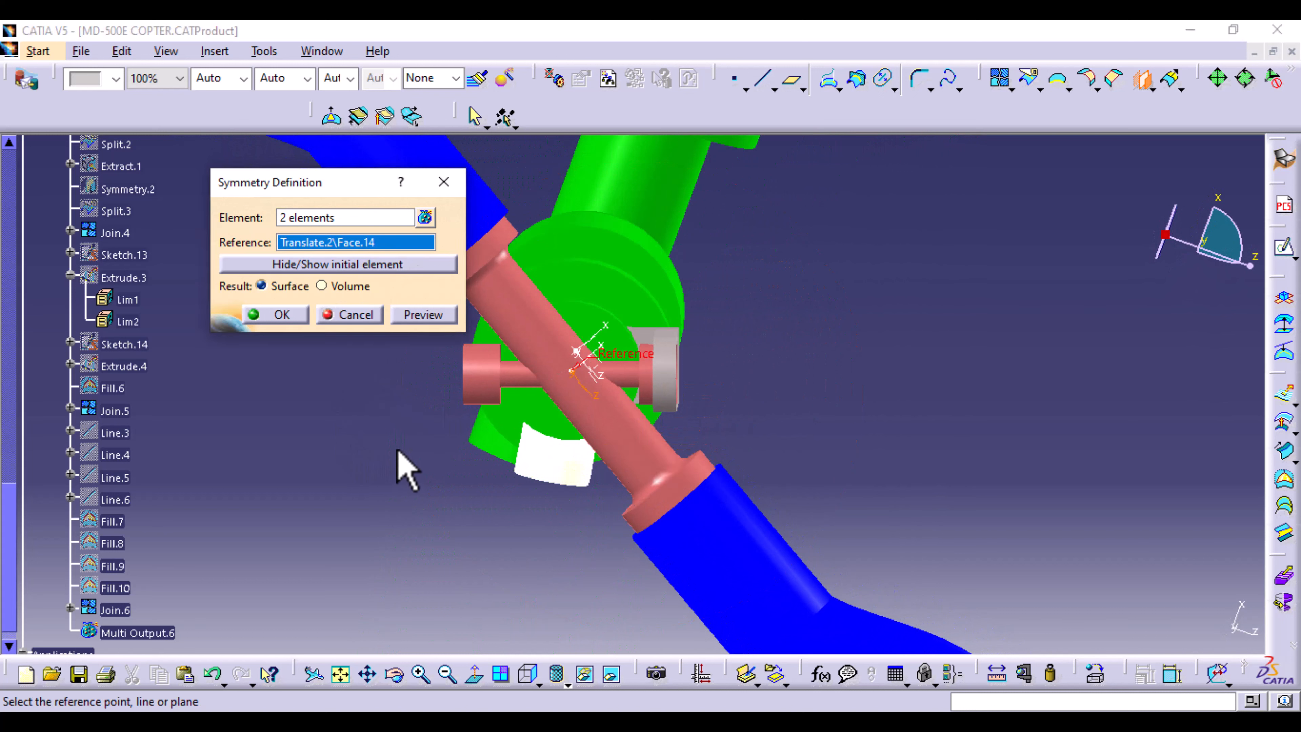
middle_click_drag(399, 454, 504, 487)
scroll(145, 336, "up", 8)
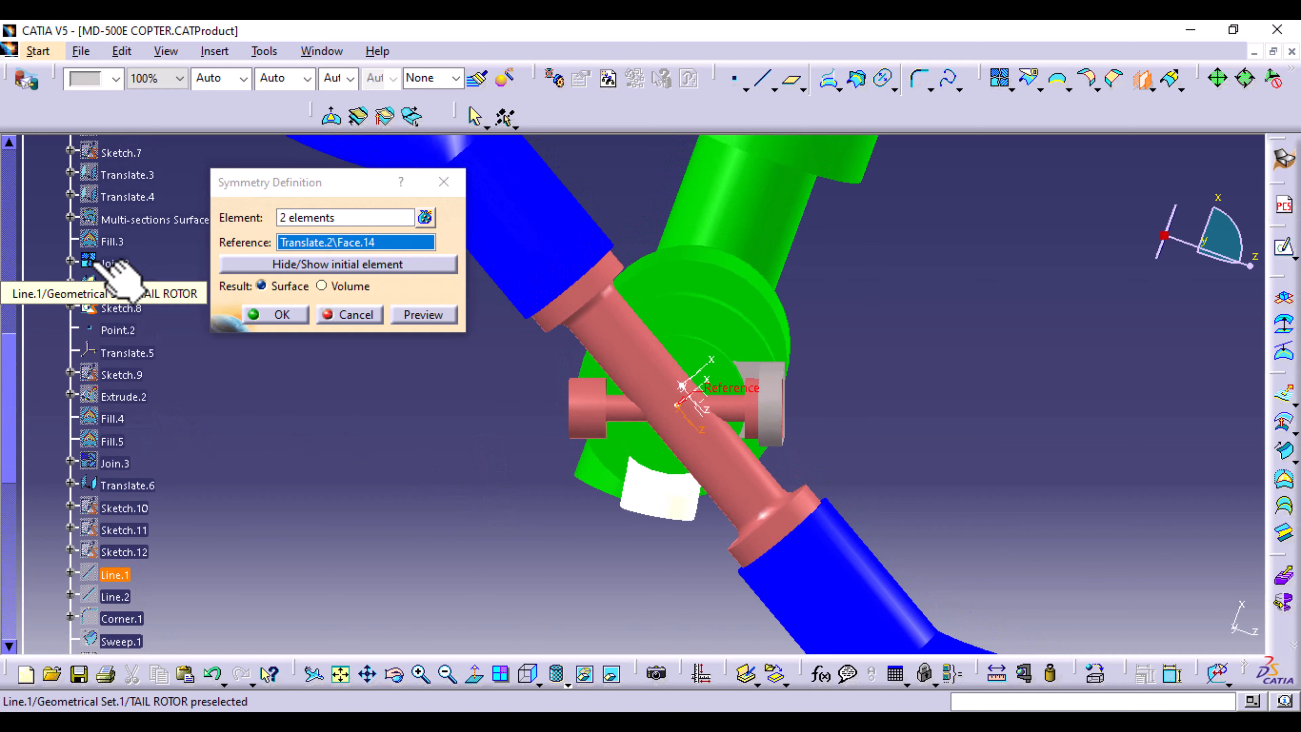
scroll(109, 260, "up", 4)
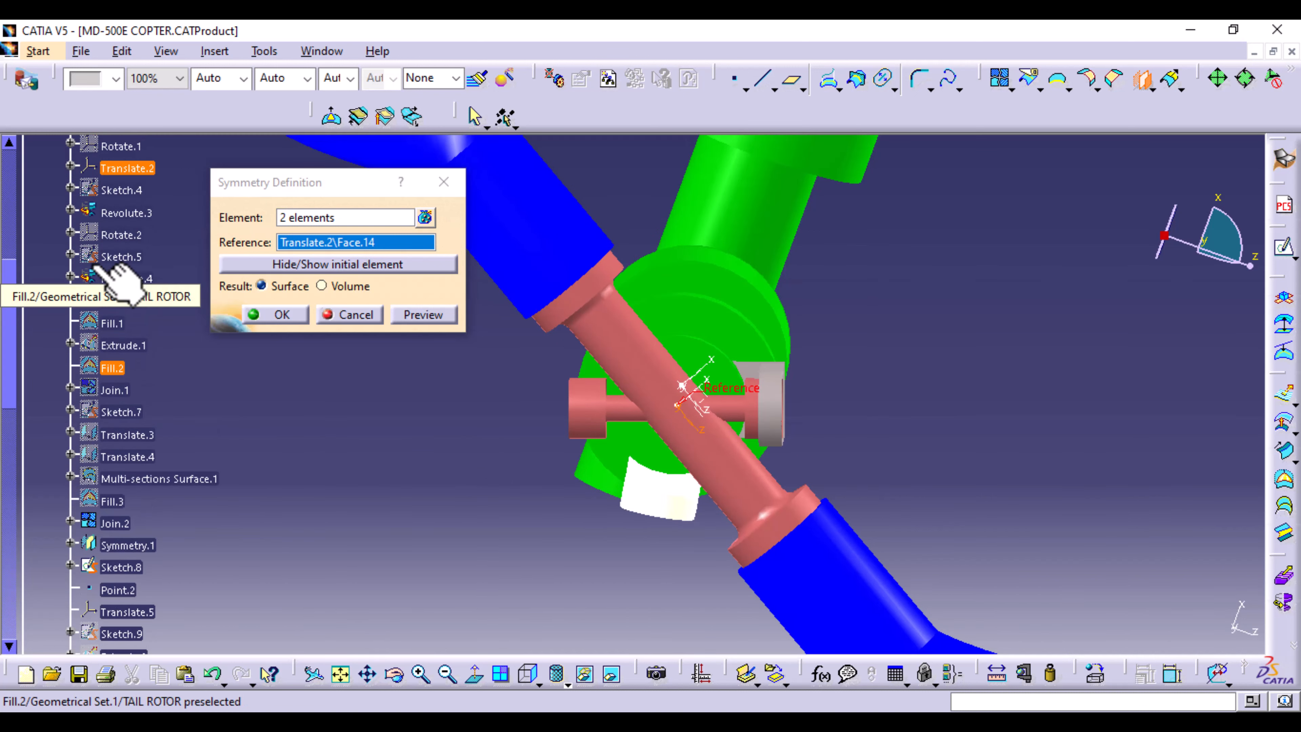
scroll(116, 279, "up", 2)
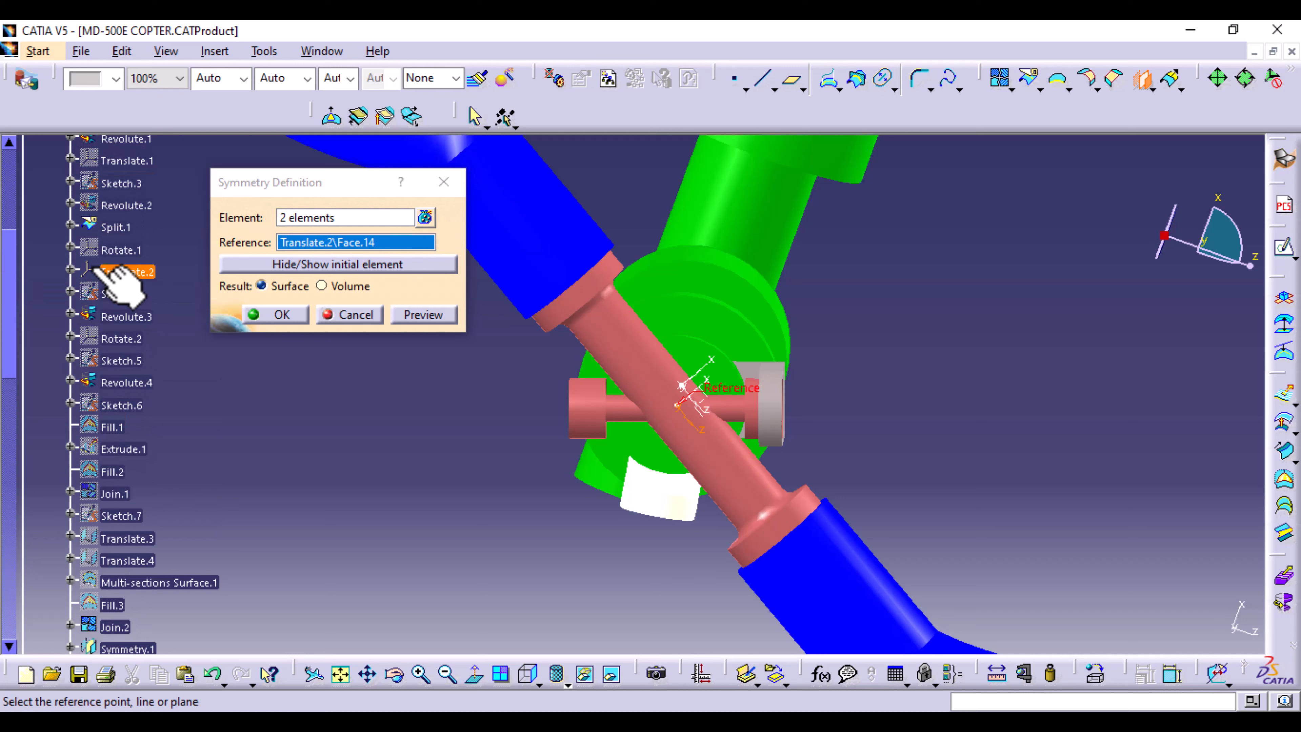
scroll(103, 270, "up", 1)
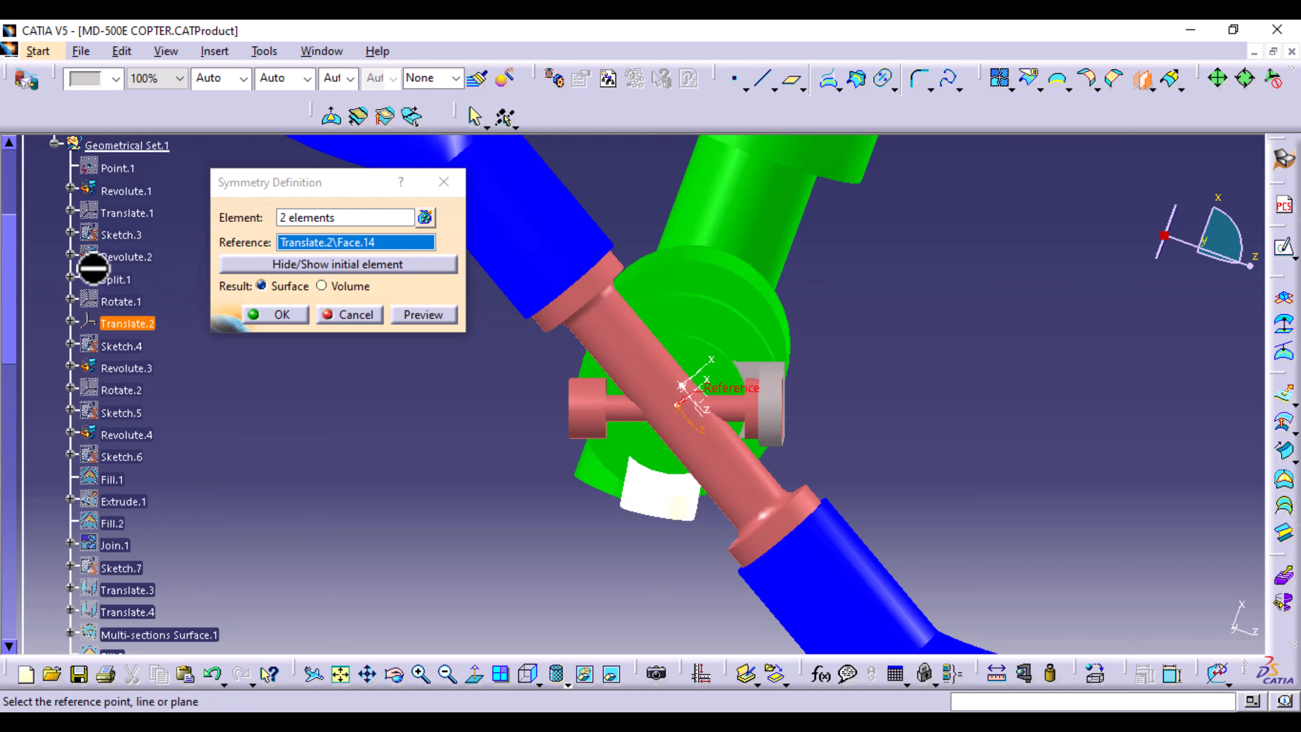
scroll(93, 268, "down", 1)
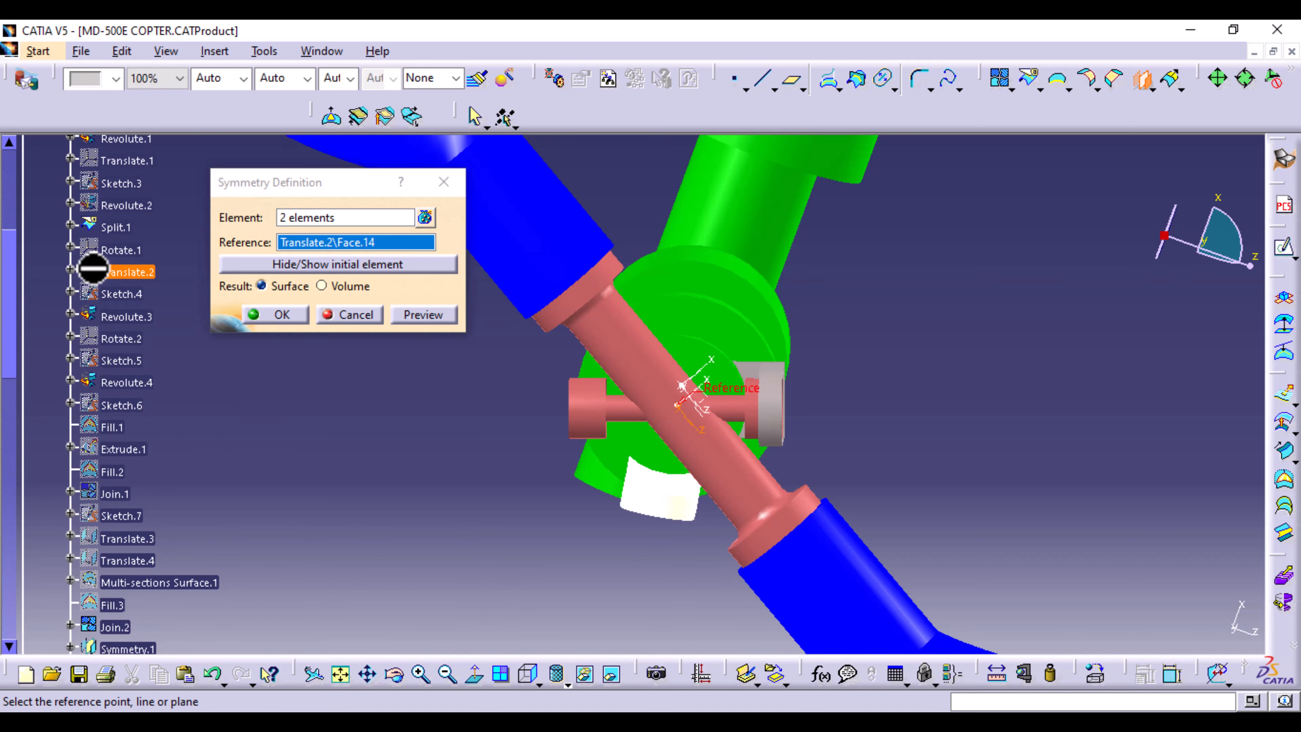
right_click(124, 340)
left_click(165, 400)
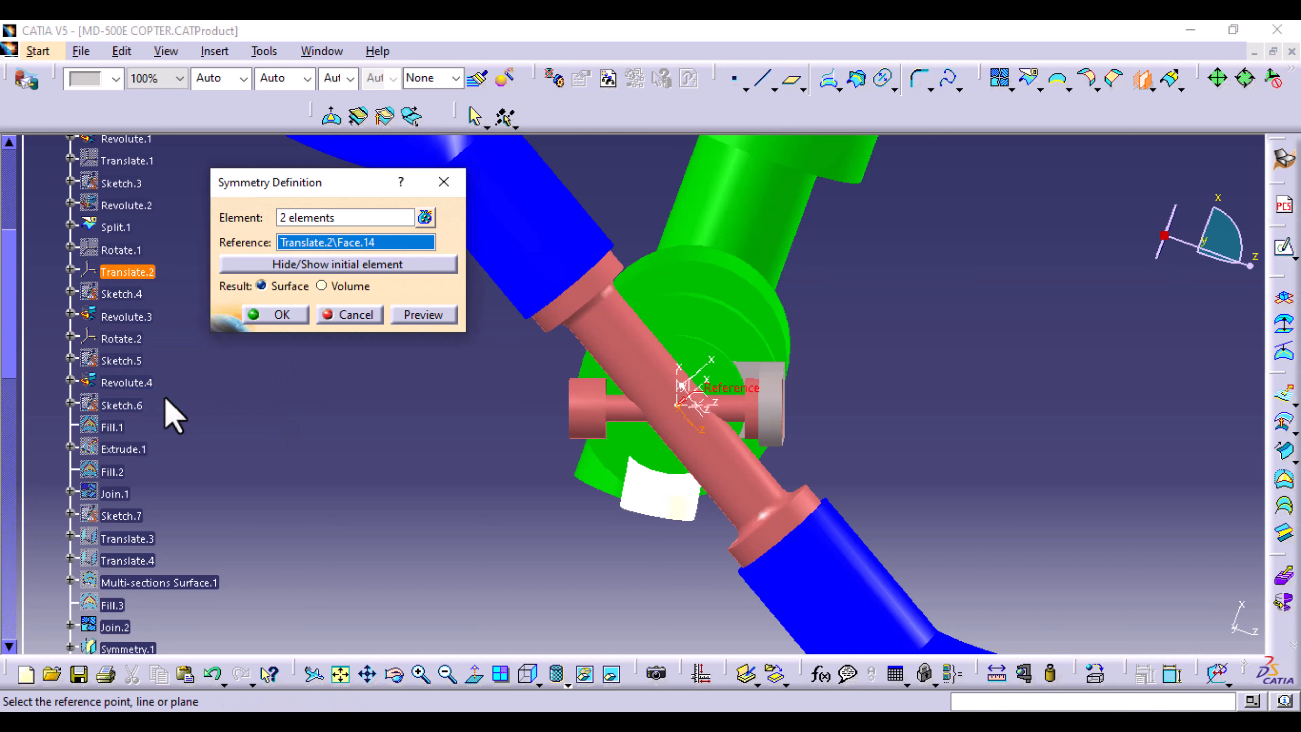
left_click(130, 343)
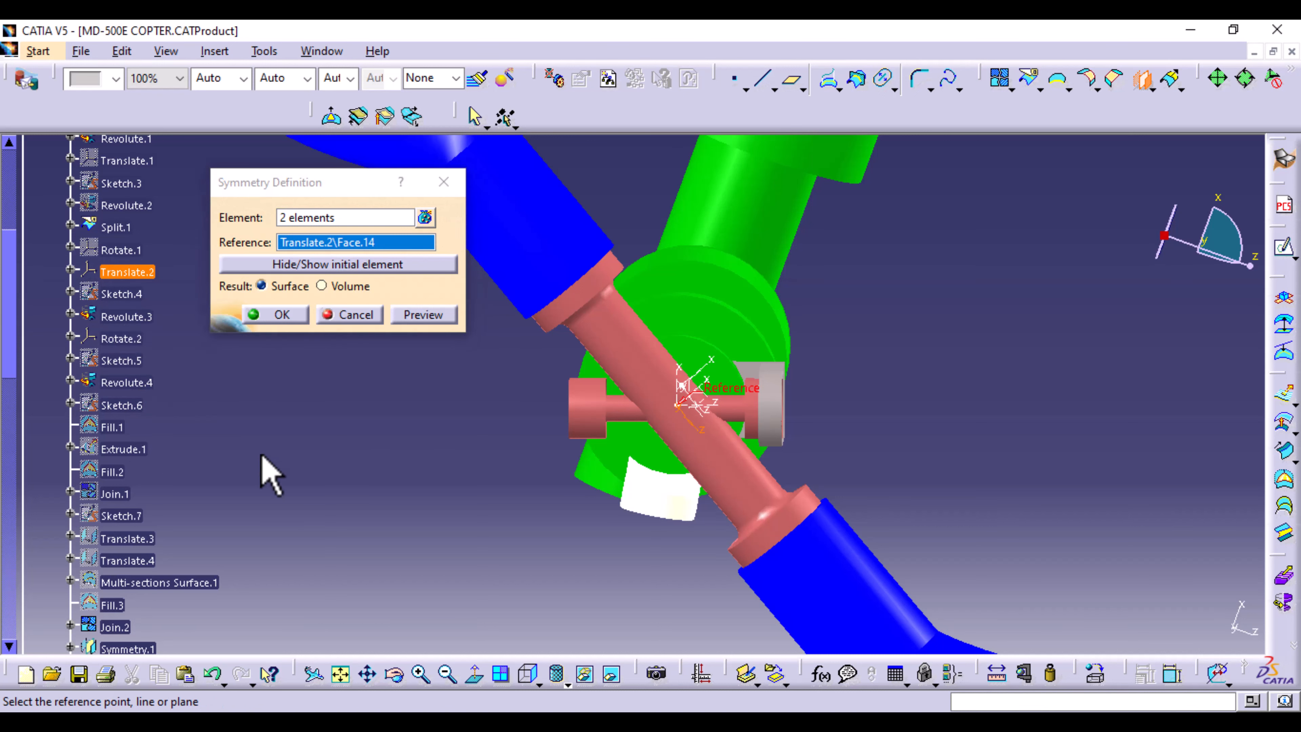
- Hide the Rotate.2 and Translate.2 axis systems at the hub and try to hide the neighbouring one near the pin
middle_click_drag(728, 579, 684, 341)
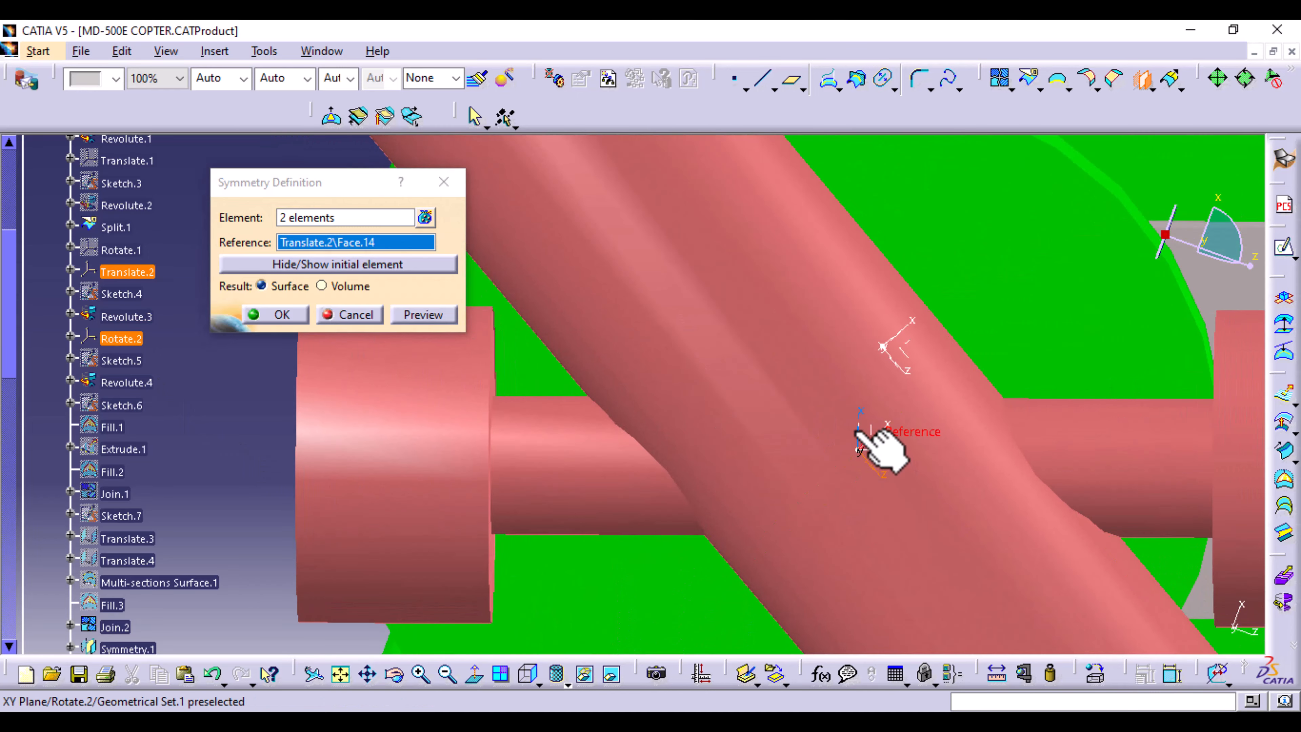
right_click(868, 435)
left_click(876, 186)
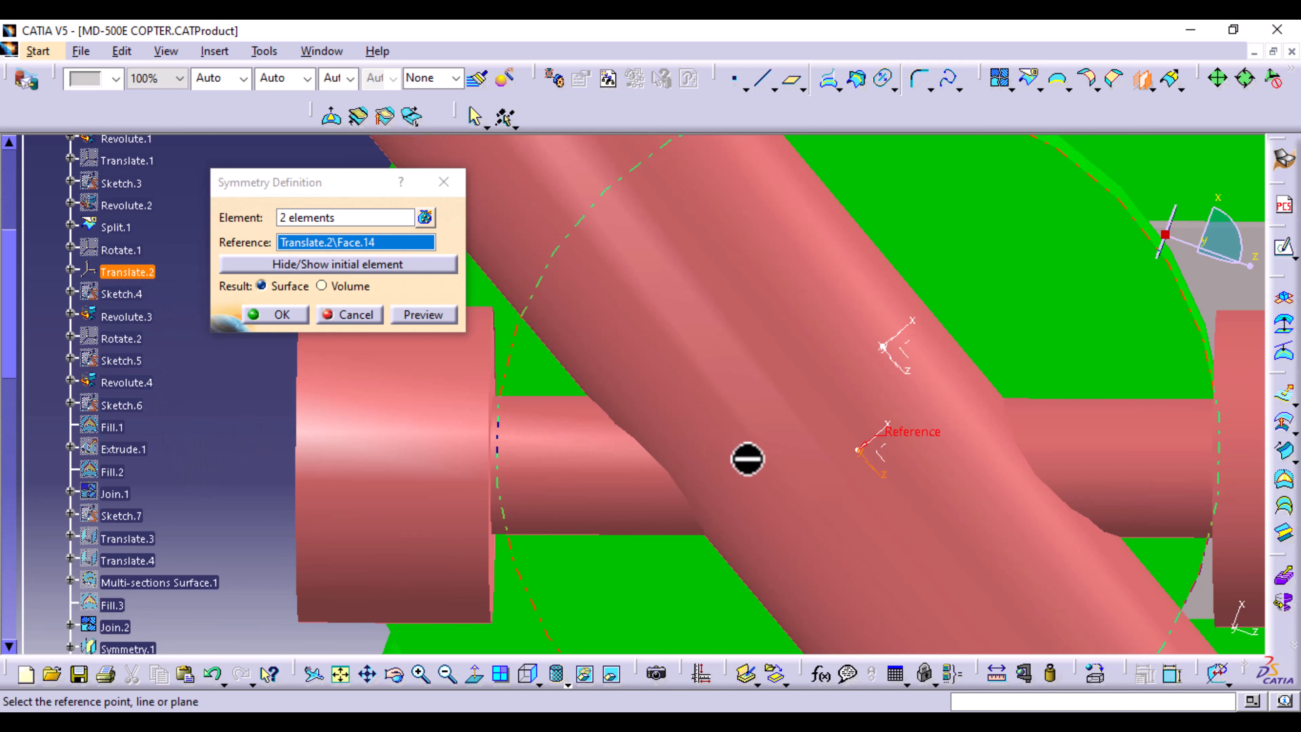
middle_click_drag(747, 459, 698, 445)
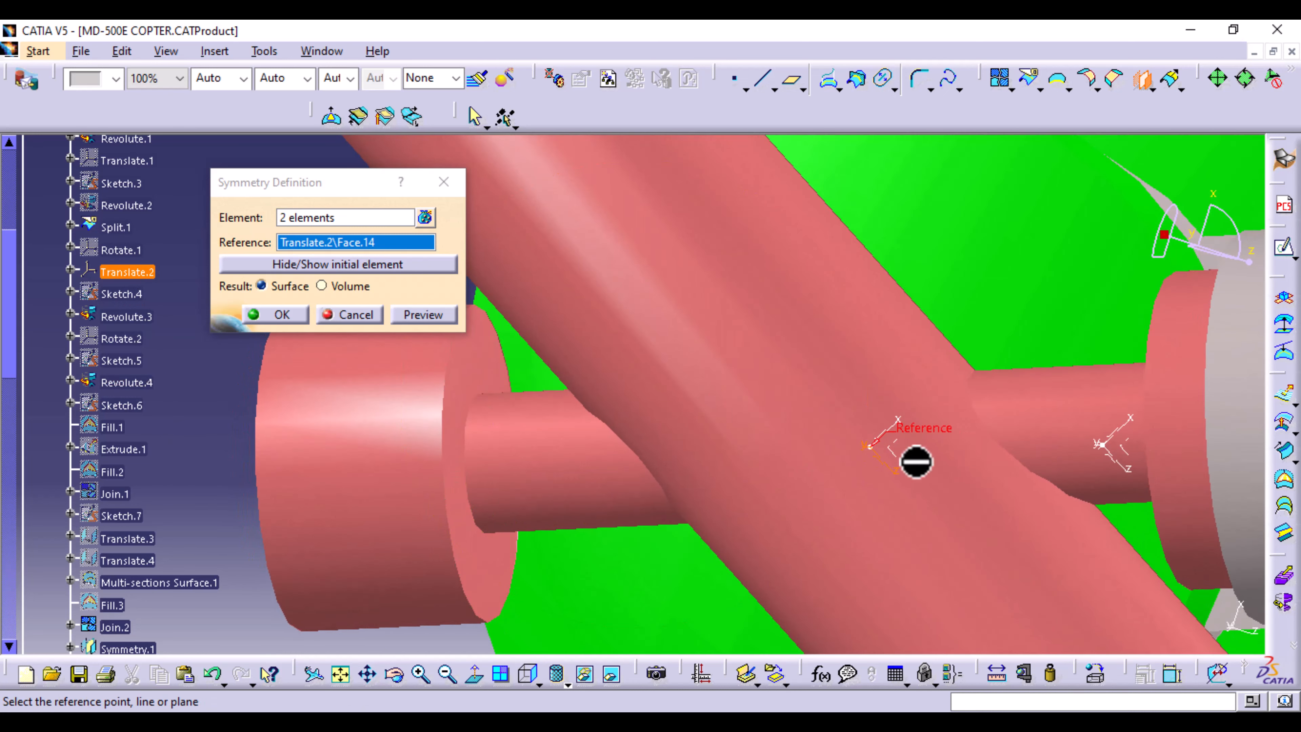
right_click(888, 459)
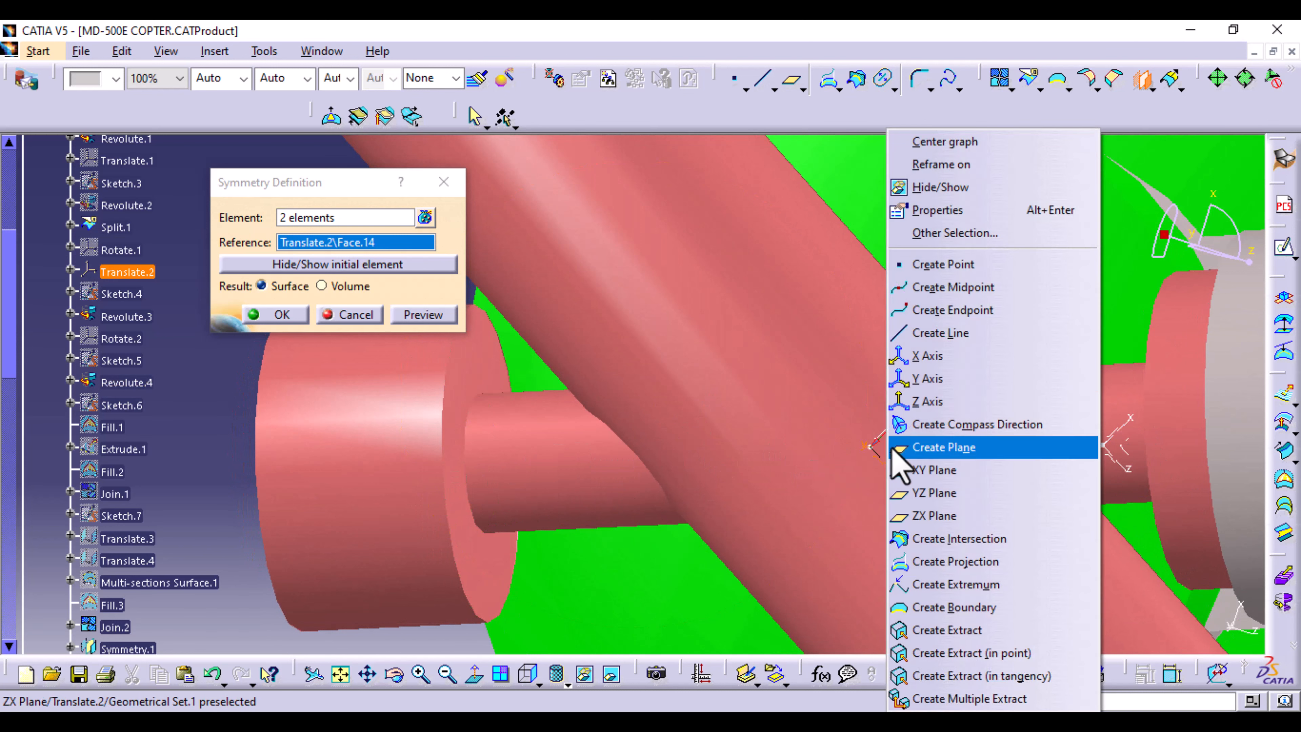
left_click(943, 189)
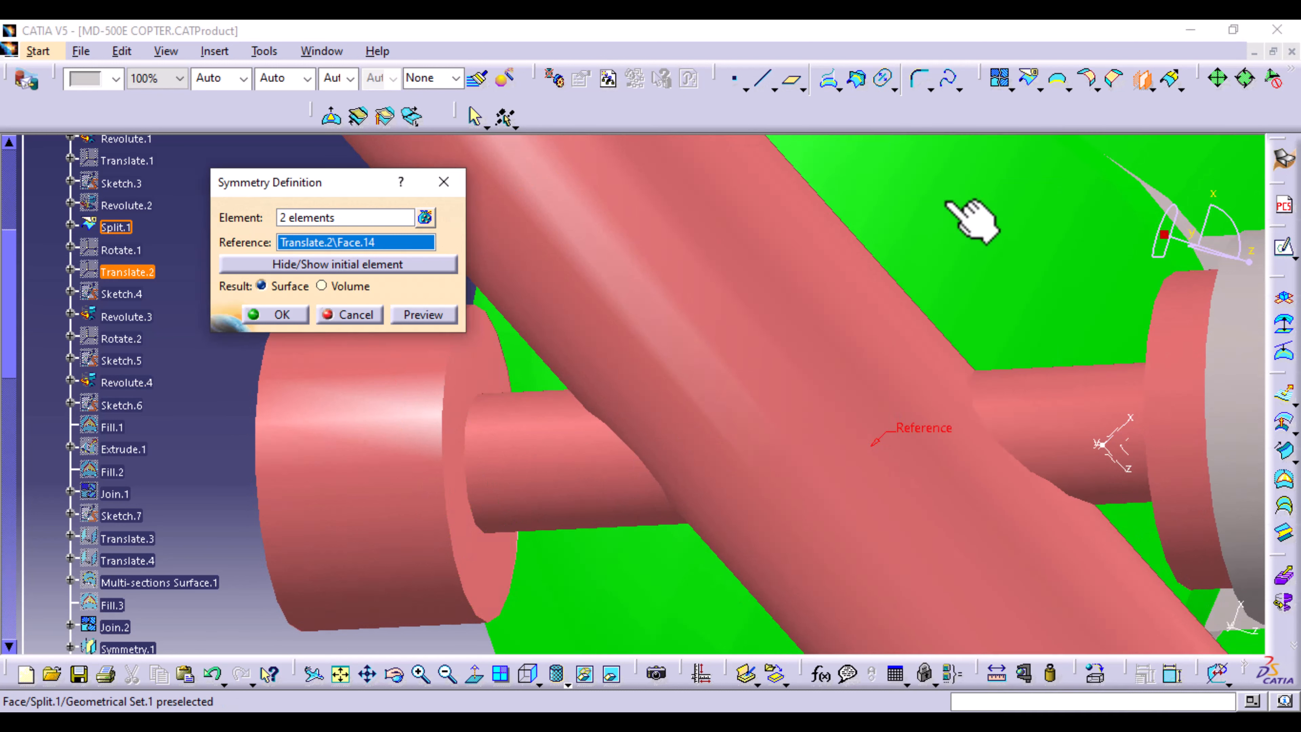
right_click(1102, 446)
left_click(1117, 185)
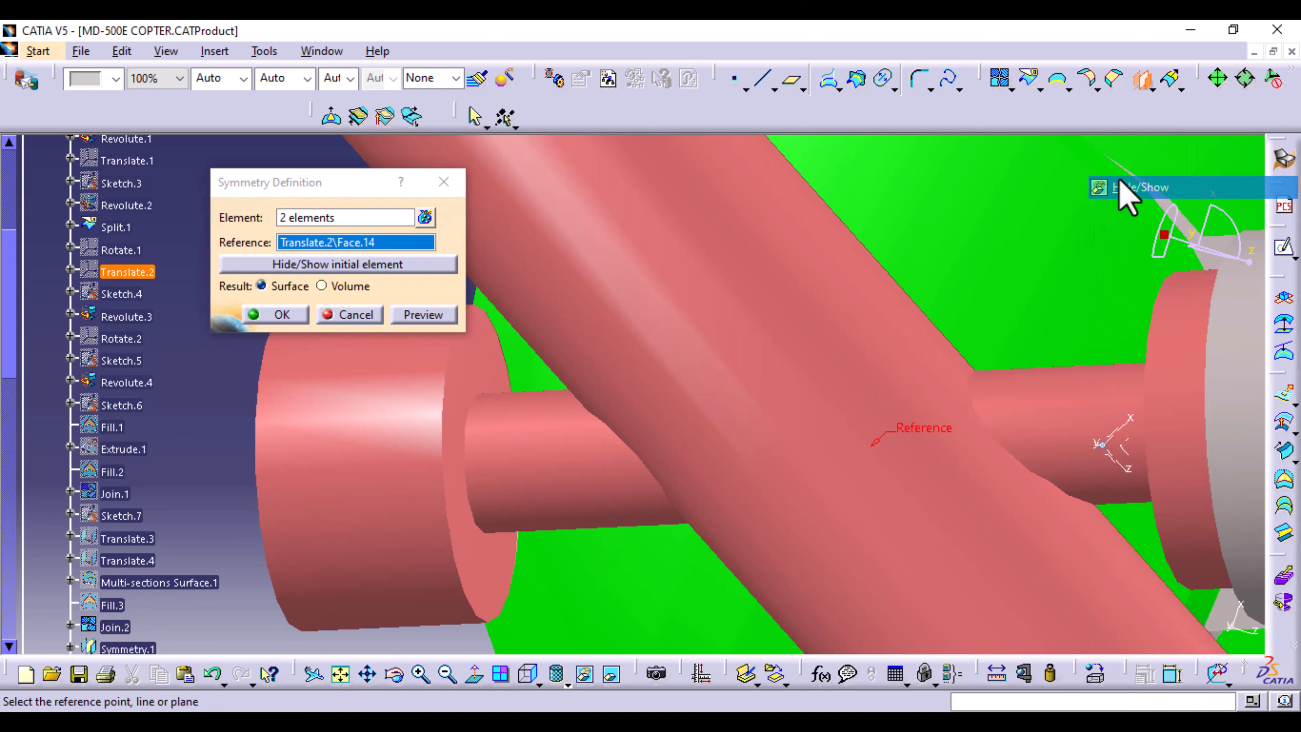
- Show Rotate.2 again, set its XY plane as the symmetry reference, and create the mirrored link and end block
right_click(133, 342)
left_click(185, 400)
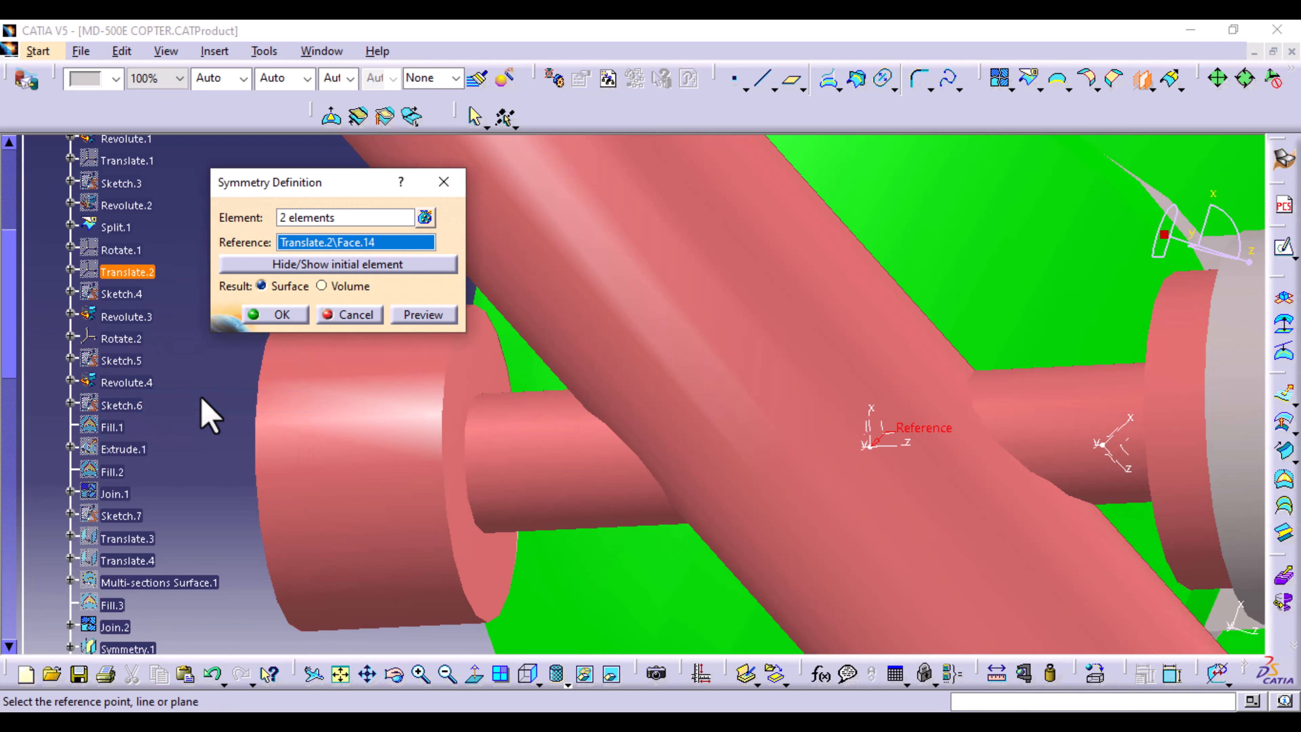
middle_click_drag(840, 523, 487, 474)
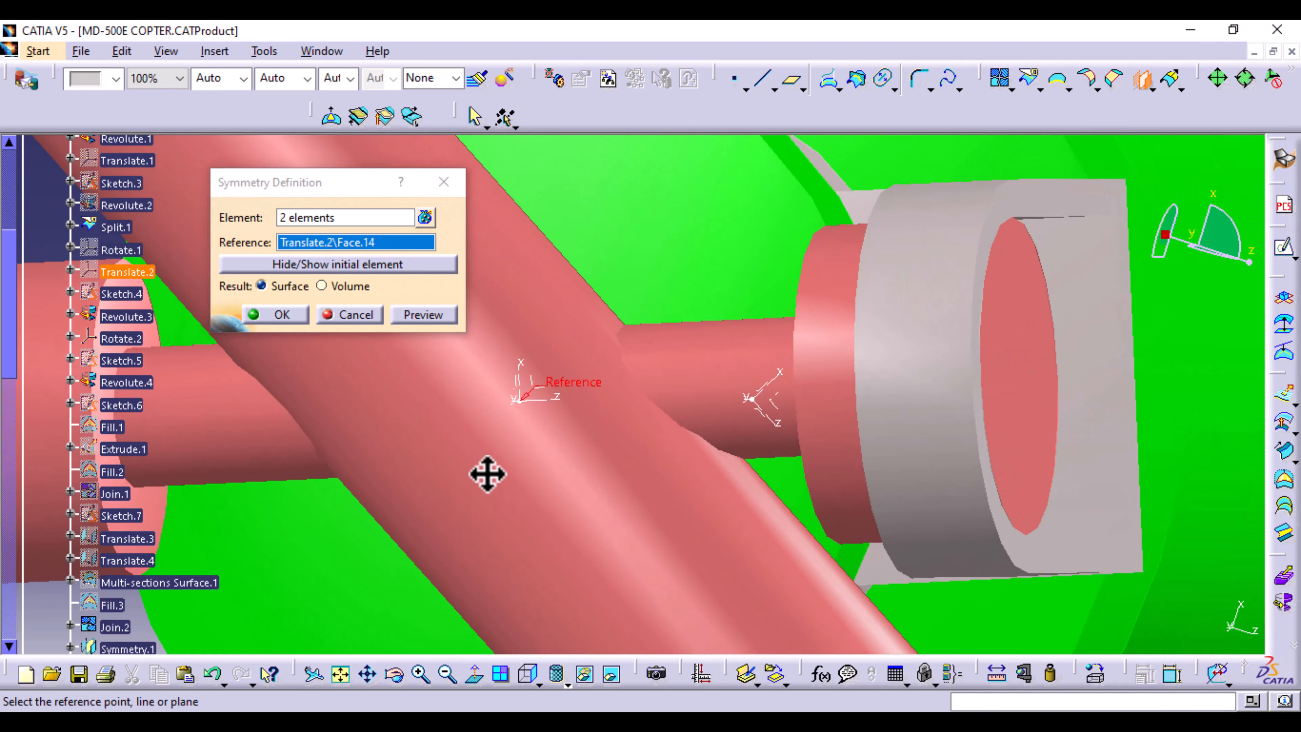
left_click(525, 390)
middle_click_drag(705, 364, 641, 558)
left_click(297, 314)
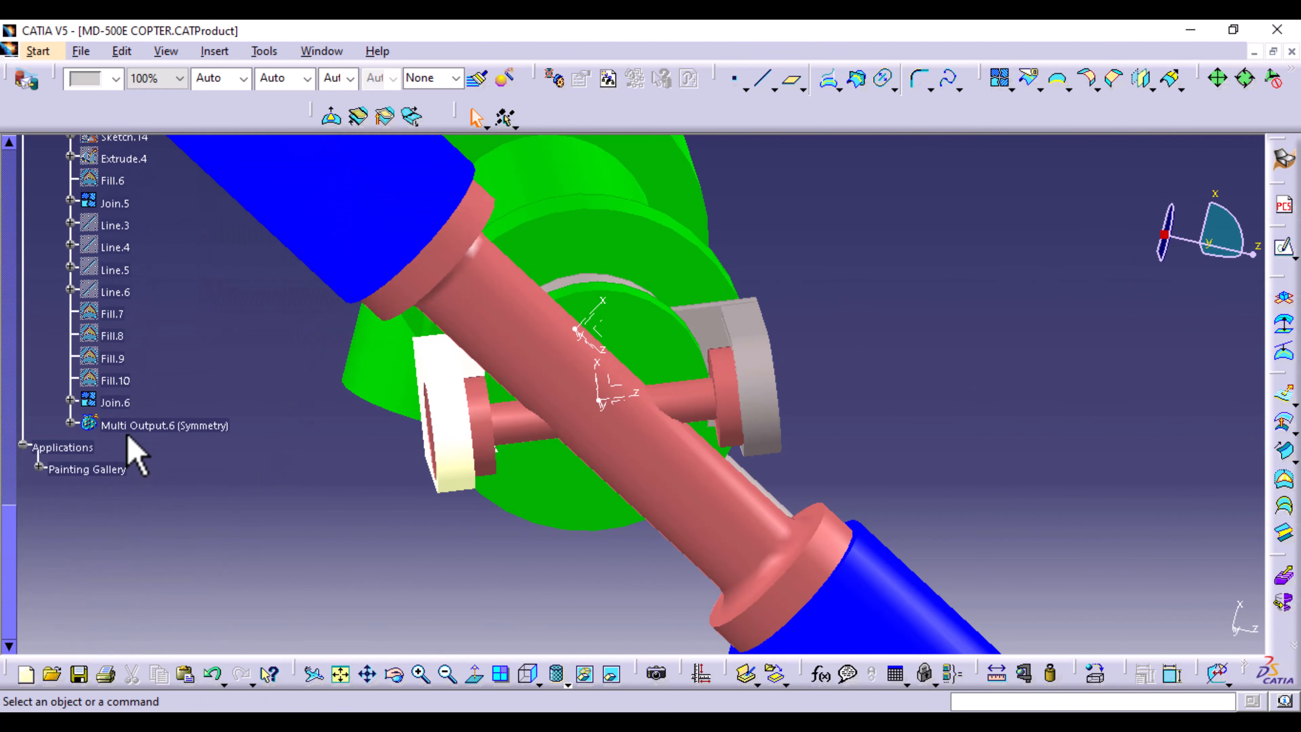
- Colour the mirrored link and end block, Multi Output.6 (Symmetry), light grey
left_click(128, 425)
left_click(117, 78)
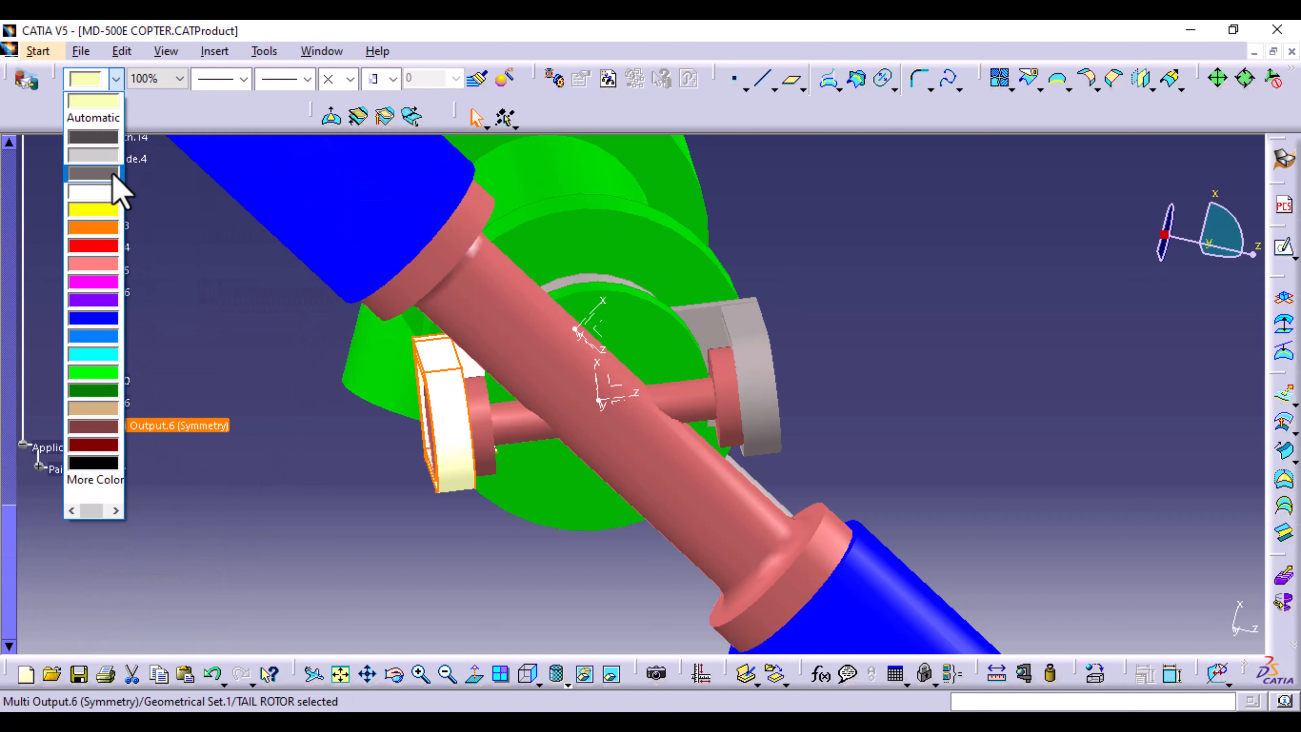
left_click(111, 155)
left_click(253, 320)
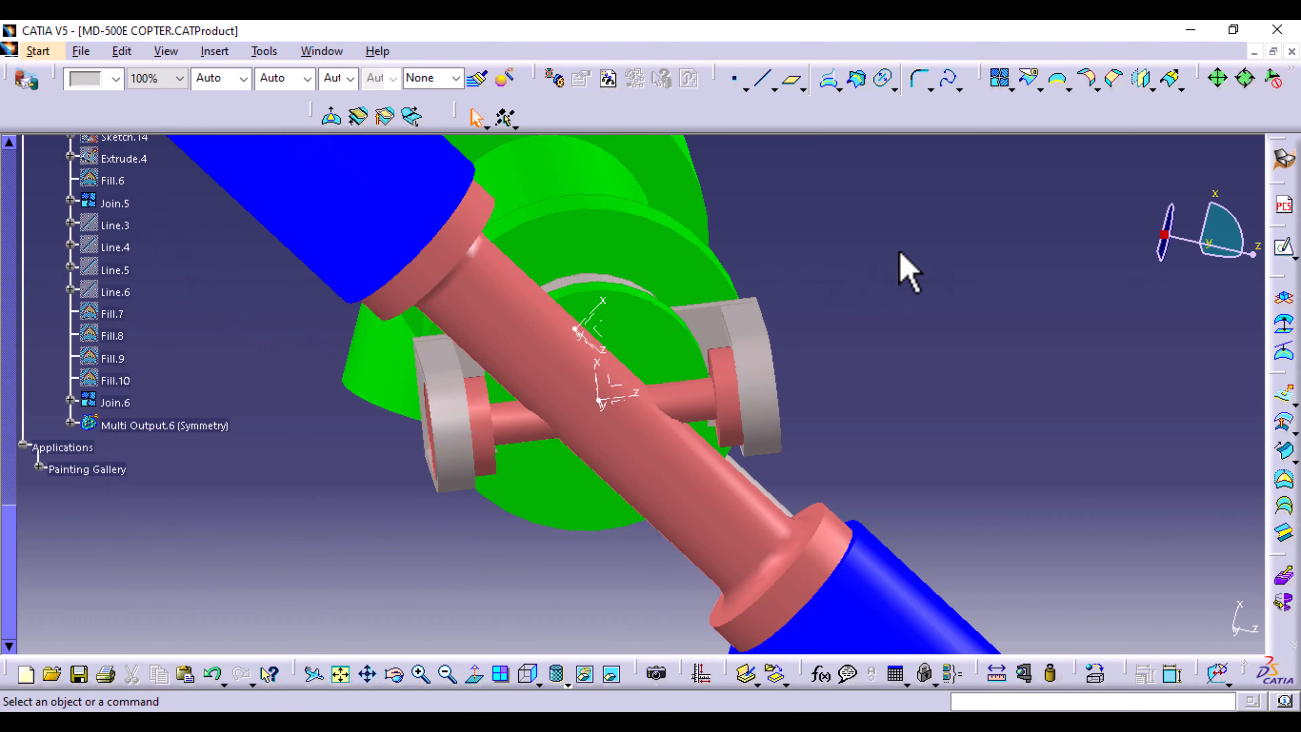
- Hide the Translate.5 and Rotate.2 axis systems along the tail rotor shaft
middle_click_drag(902, 270, 656, 499)
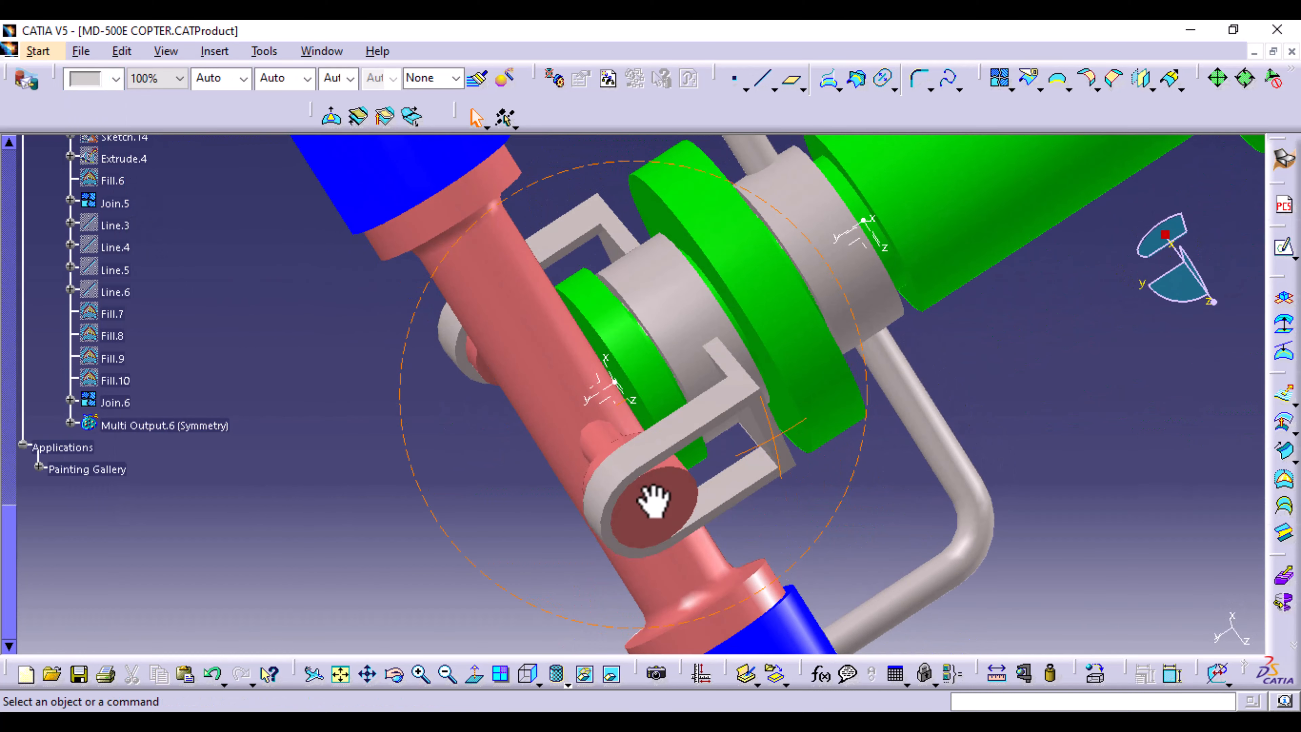
middle_click_drag(958, 456, 909, 526)
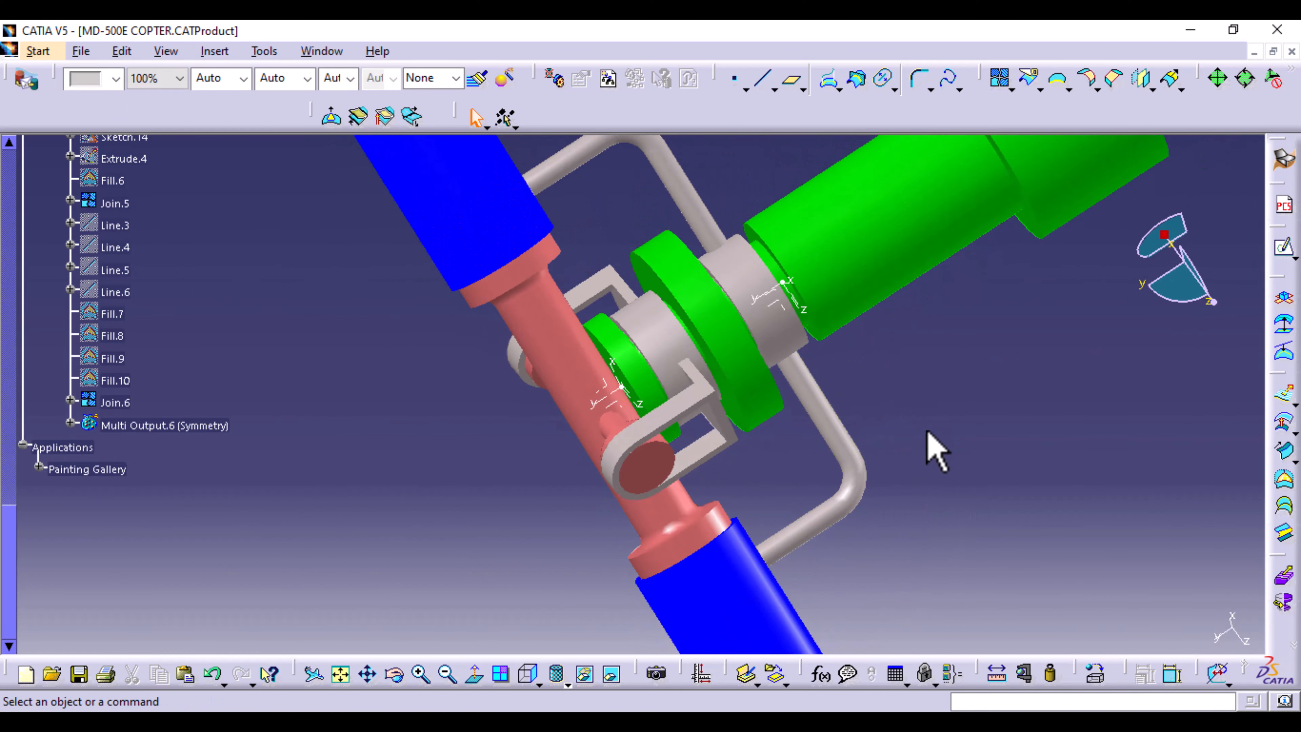
middle_click_drag(936, 451, 966, 415)
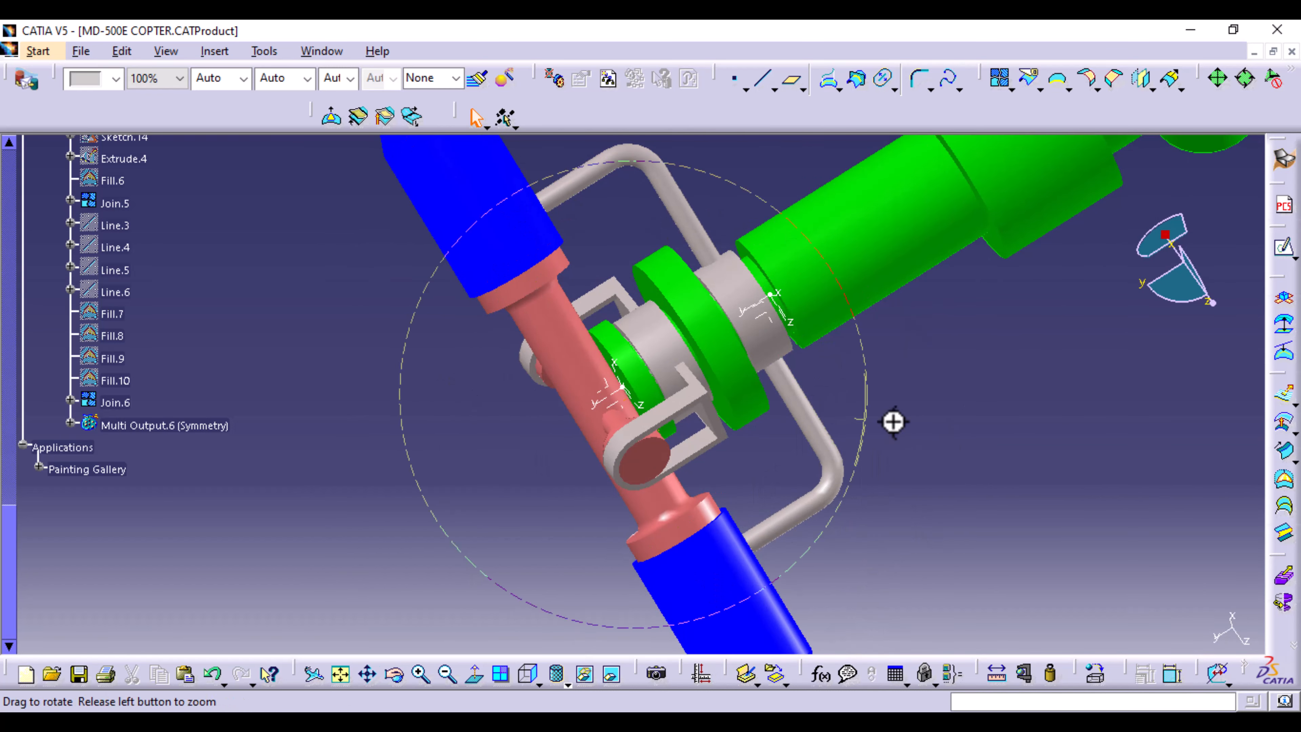
middle_click_drag(893, 421, 921, 574)
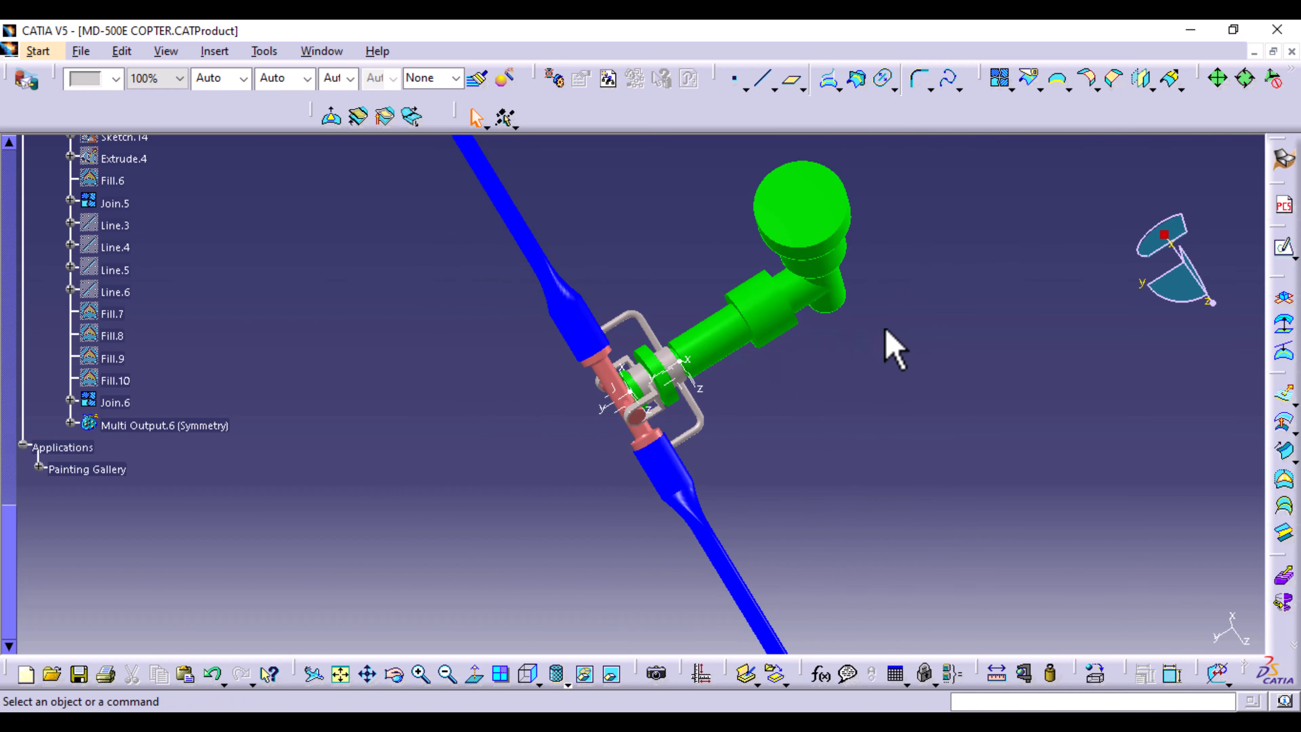
middle_click_drag(815, 533, 773, 367)
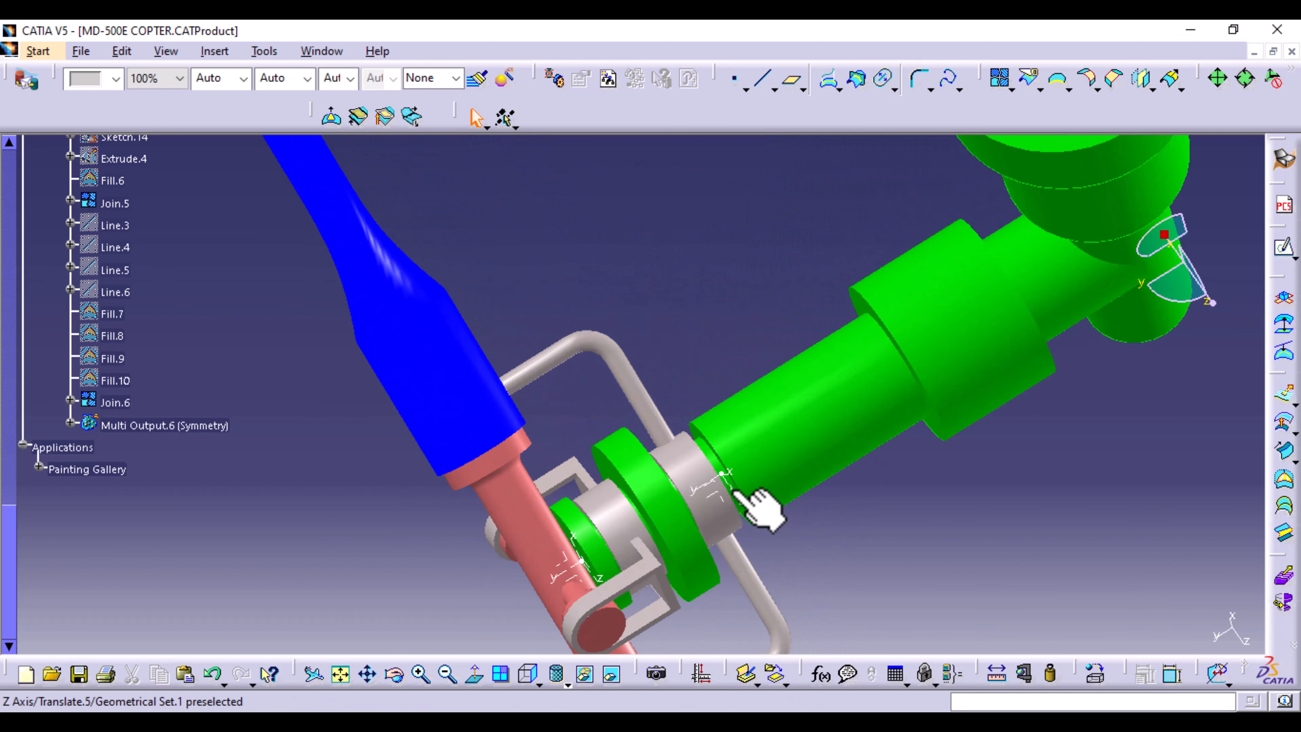
right_click(728, 474)
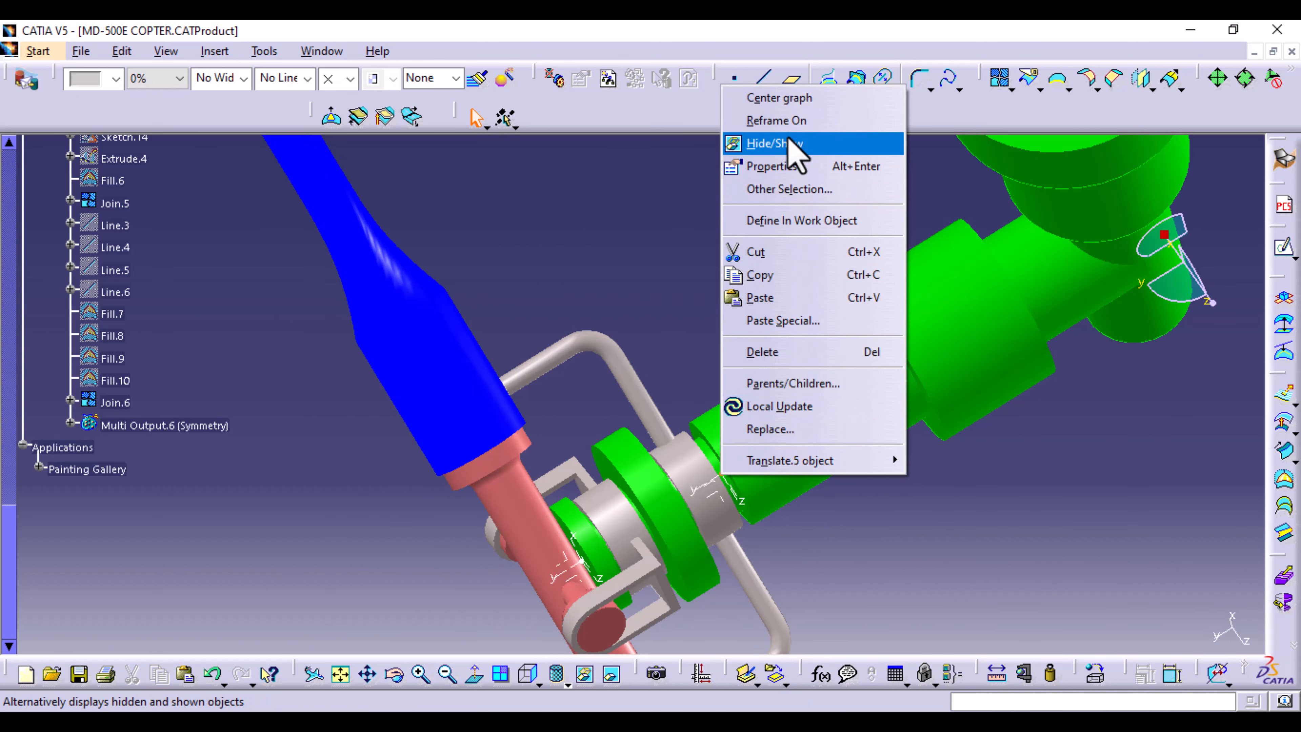
left_click(760, 140)
right_click(583, 564)
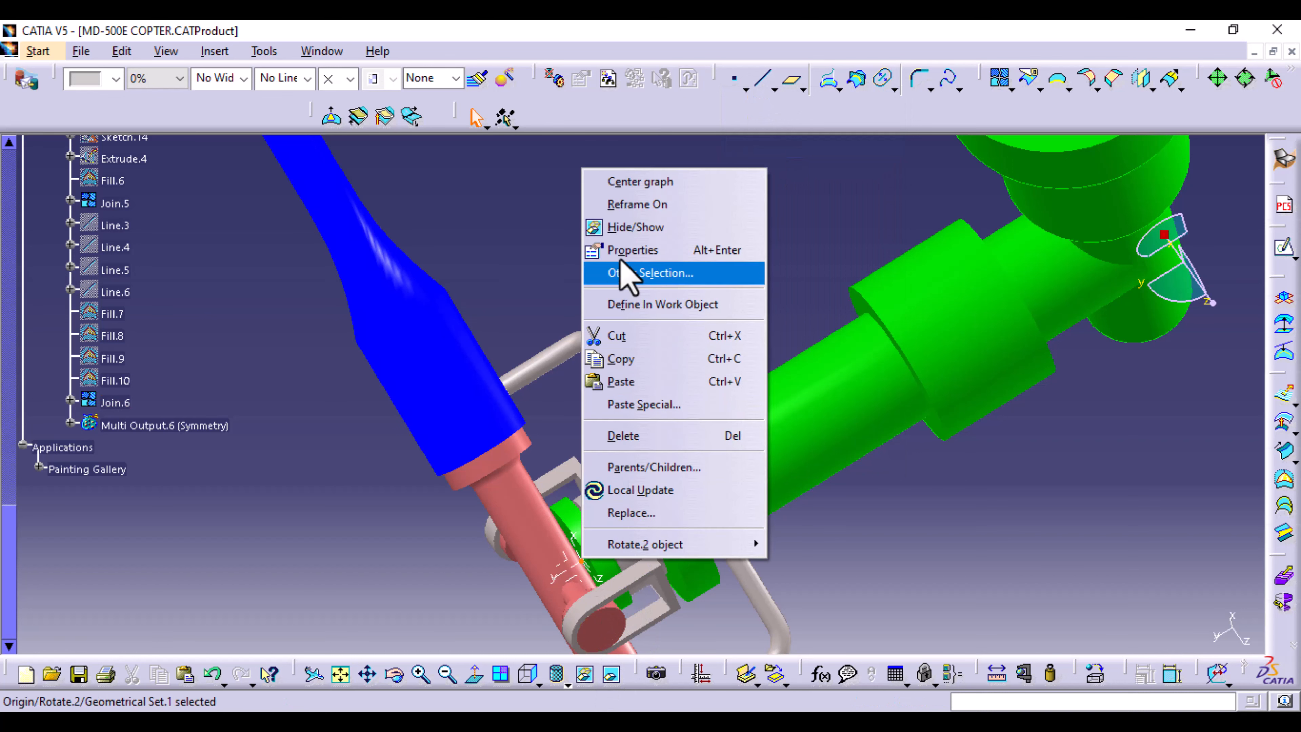
left_click(635, 228)
- Collapse Geometrical Set.1 in the tree and show the hidden TAIL (STABILIZERS) component
middle_click_drag(646, 251, 609, 461)
scroll(31, 354, "up", 15)
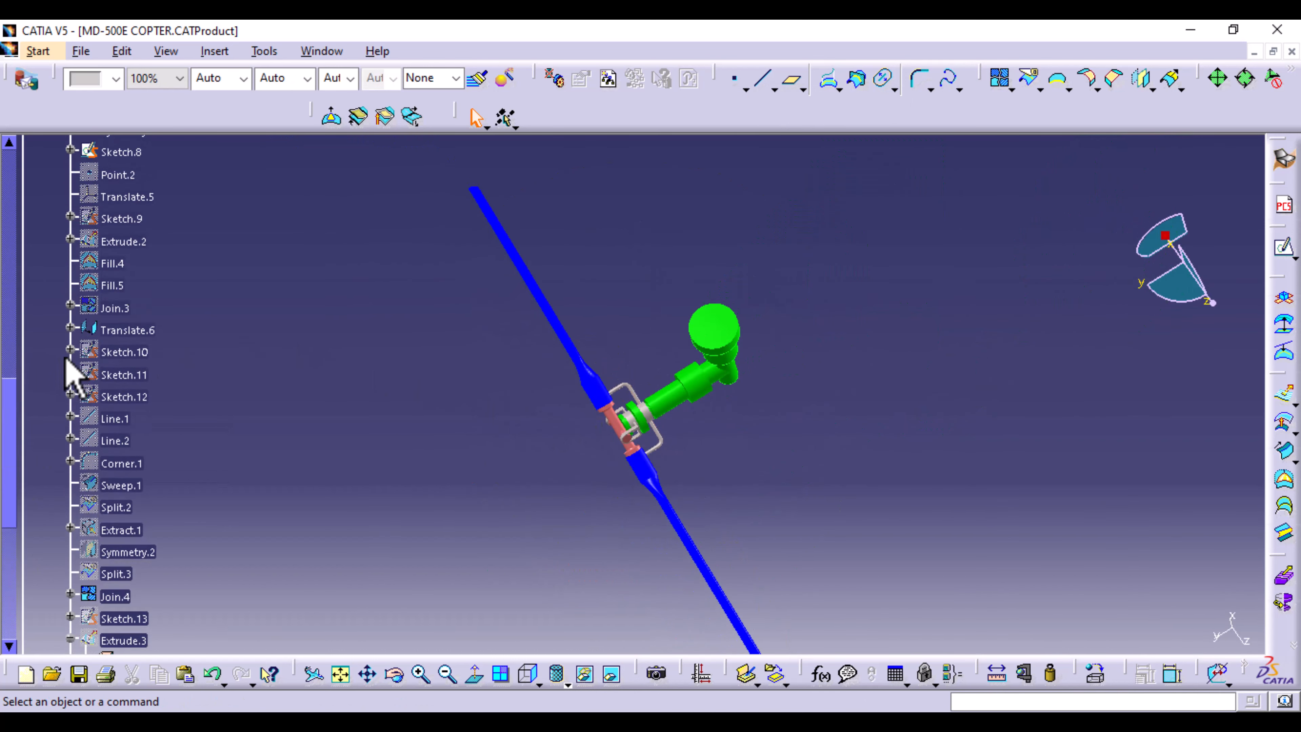
scroll(66, 355, "up", 4)
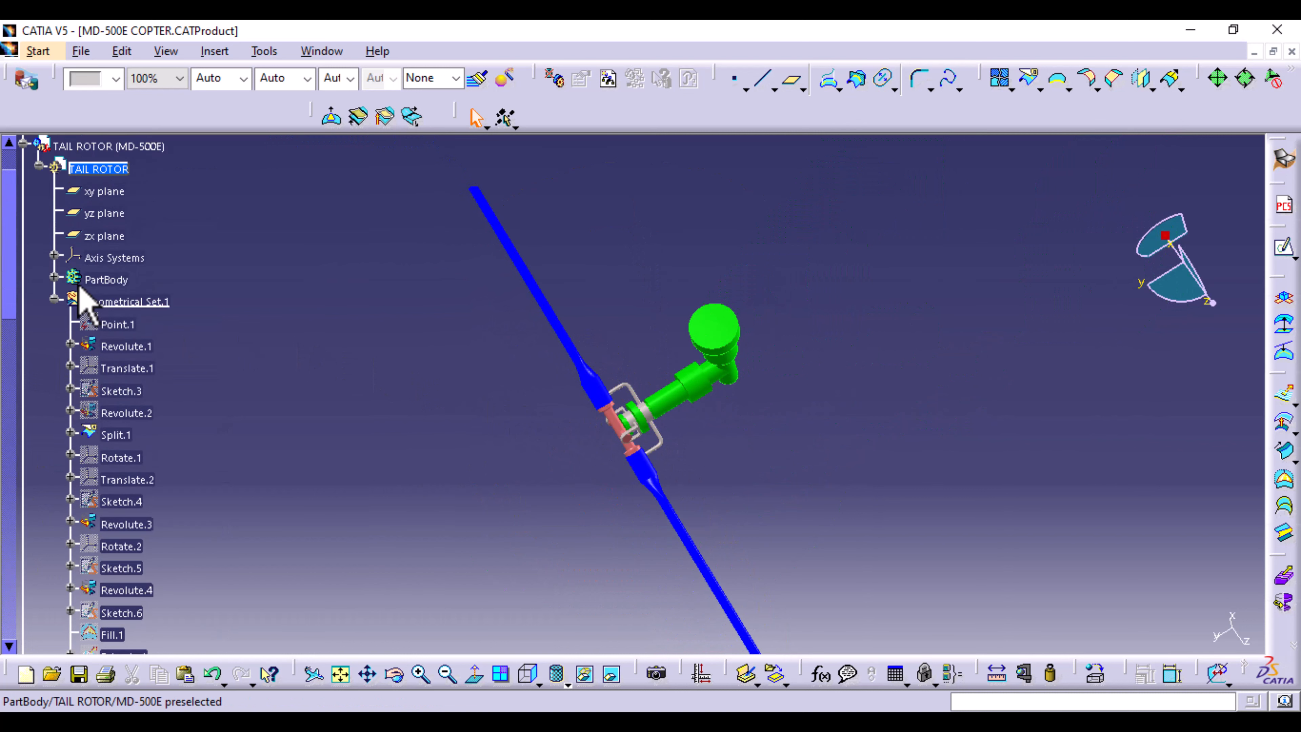
left_click(55, 299)
scroll(157, 279, "up", 4)
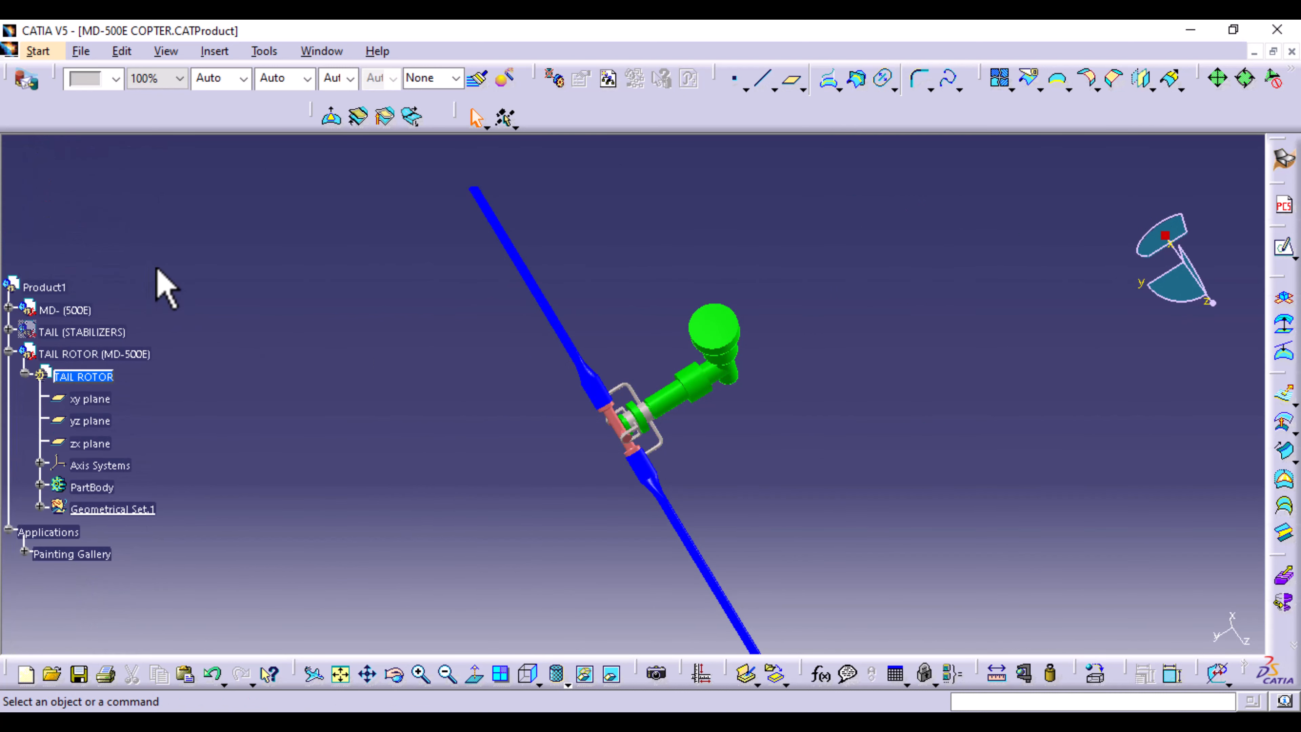
right_click(67, 332)
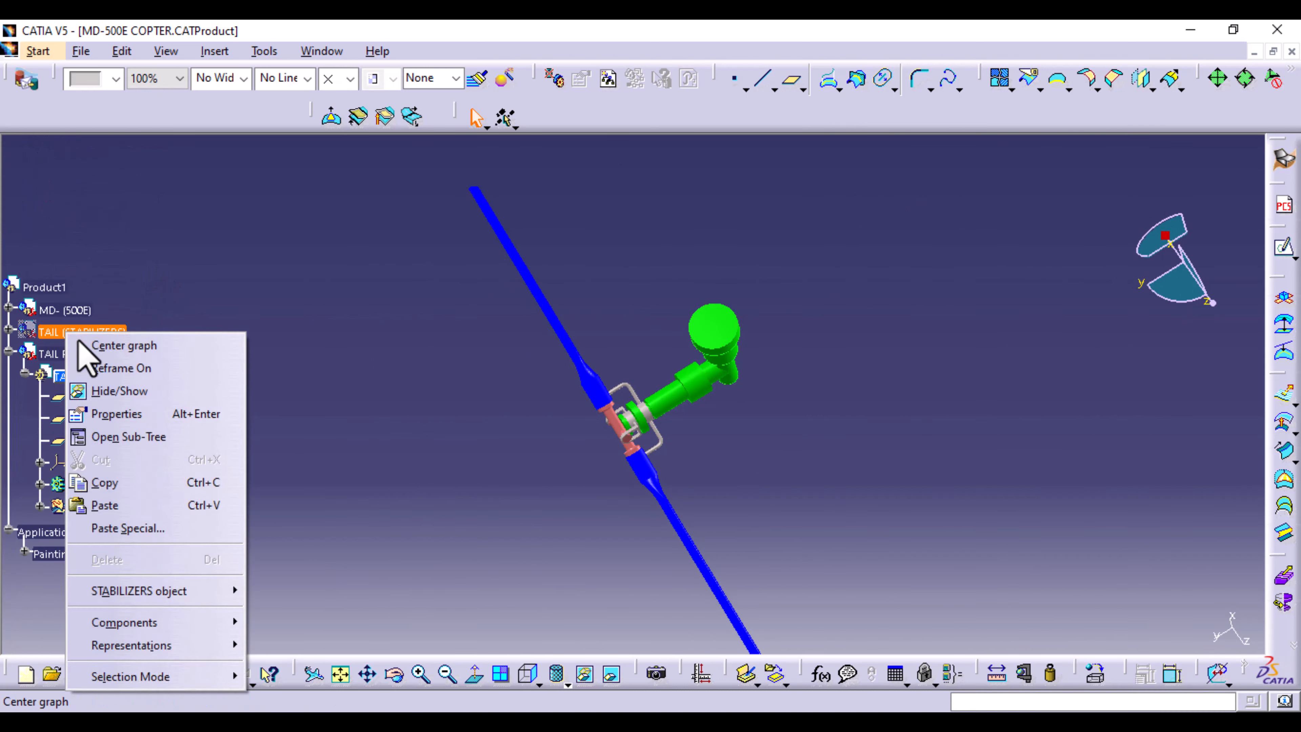
left_click(135, 392)
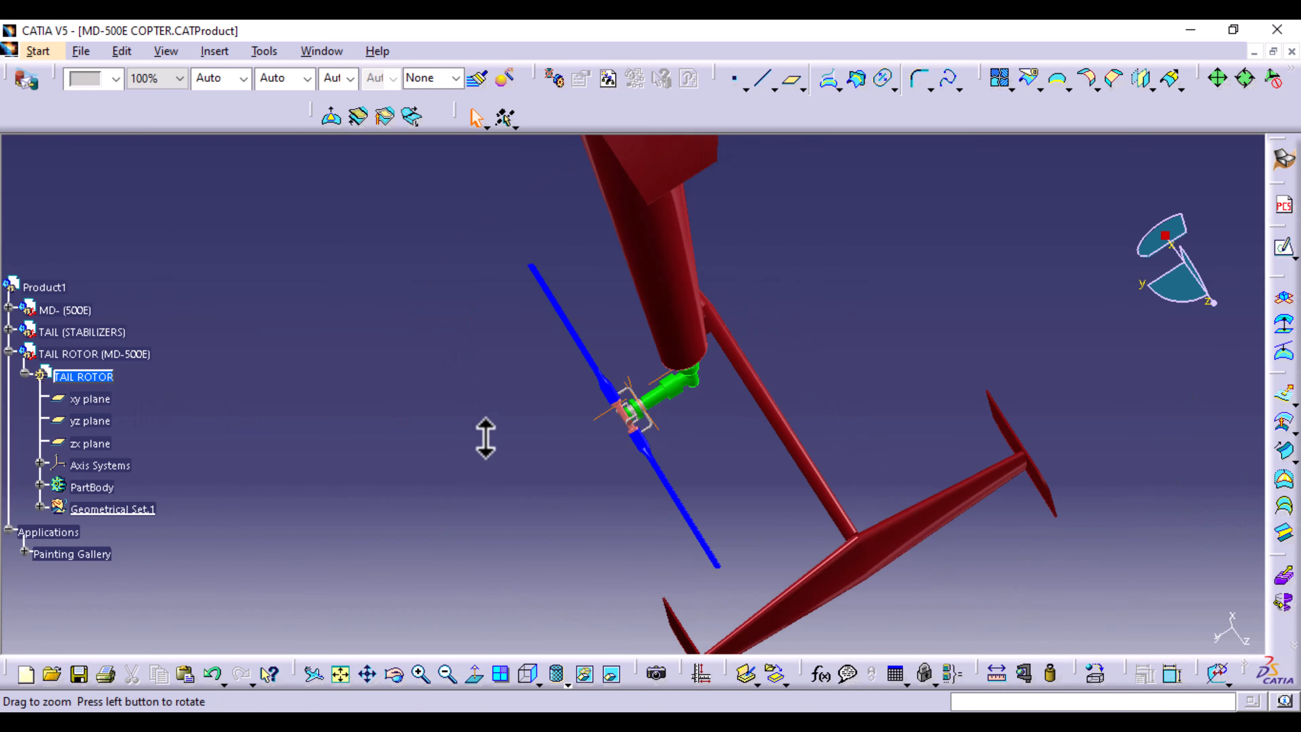